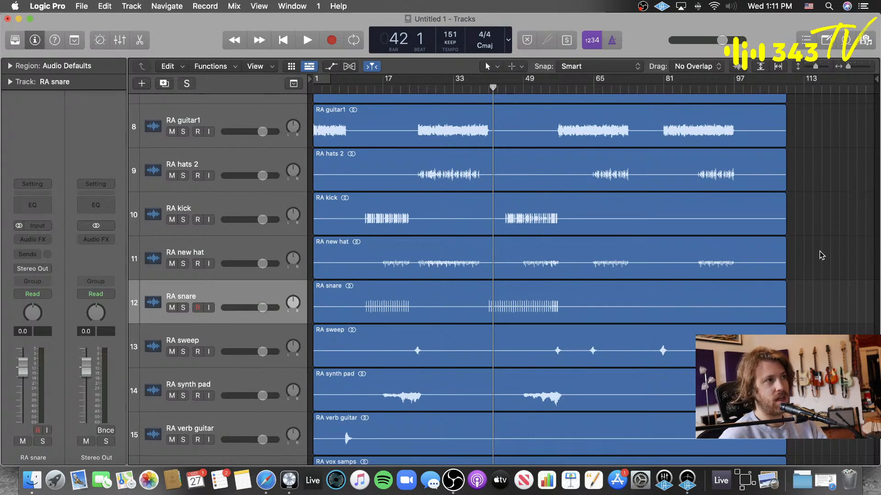
# - Trim the RA kick region to about bars 11–59 and the start of the RA hats 2 region to about bar 23
pyautogui.scroll(-1, 821, 237)
pyautogui.moveTo(784, 213); pyautogui.dragTo(567, 212)
pyautogui.scroll(5, 435, 258)
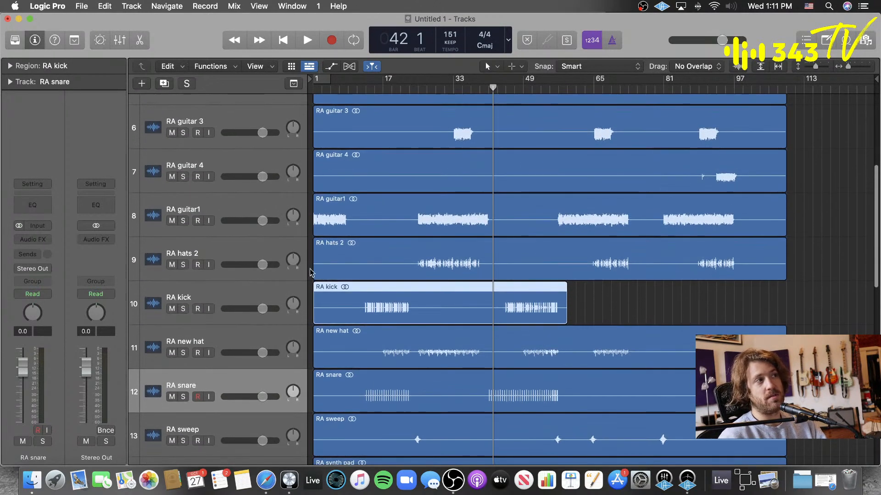
pyautogui.moveTo(315, 273); pyautogui.dragTo(410, 274)
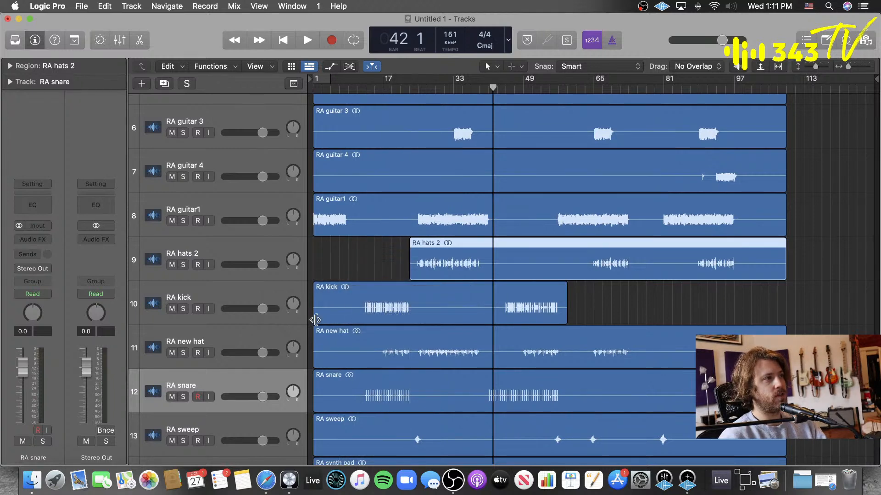
pyautogui.moveTo(316, 321); pyautogui.dragTo(358, 322)
pyautogui.click(346, 274)
pyautogui.scroll(-5, 345, 274)
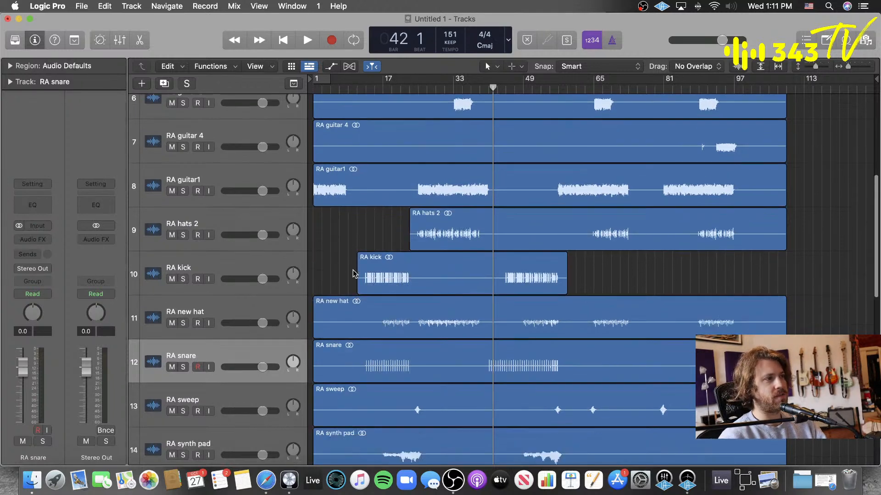
# - Trim the RA snare region to about bars 12–58 and the start of the RA new hat region to about bar 15
pyautogui.moveTo(782, 249); pyautogui.dragTo(562, 248)
pyautogui.moveTo(315, 254); pyautogui.dragTo(360, 255)
pyautogui.click(340, 250)
# - Trim the start of the RA vox samps region to about bar 32 and the end of RA verb guitar to about bar 15
pyautogui.moveTo(316, 209); pyautogui.dragTo(450, 221)
pyautogui.scroll(-5, 315, 220)
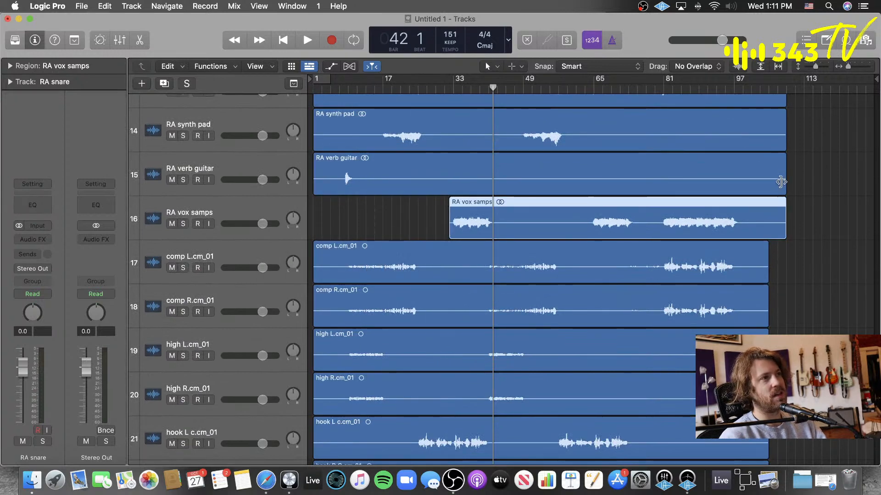
pyautogui.moveTo(783, 181); pyautogui.dragTo(374, 183)
pyautogui.scroll(3, 489, 136)
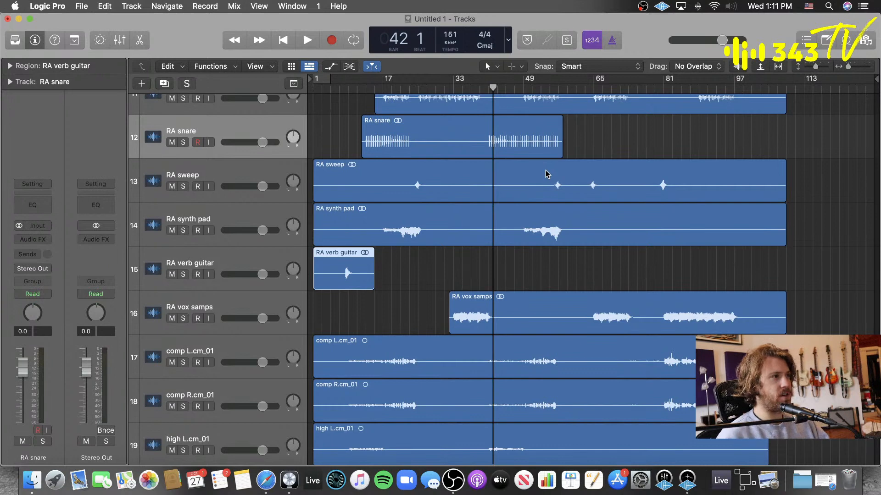
pyautogui.click(521, 260)
pyautogui.scroll(3, 730, 280)
pyautogui.scroll(1, 743, 282)
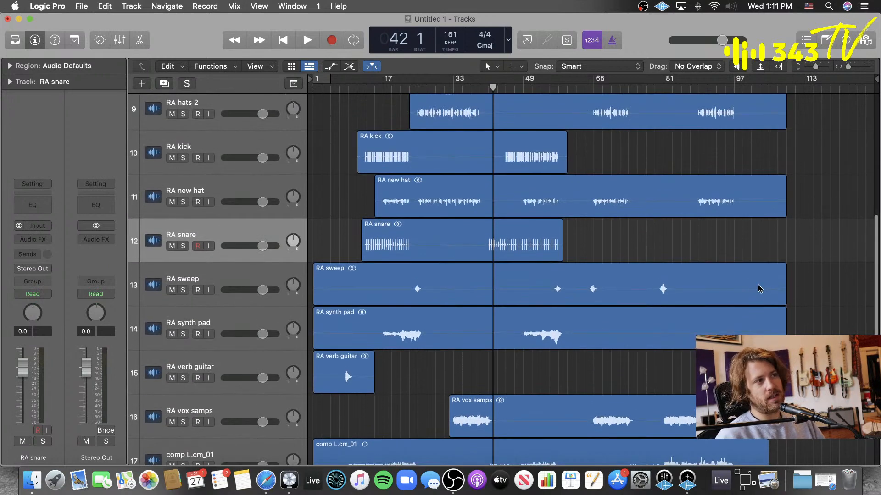
pyautogui.press('Return')
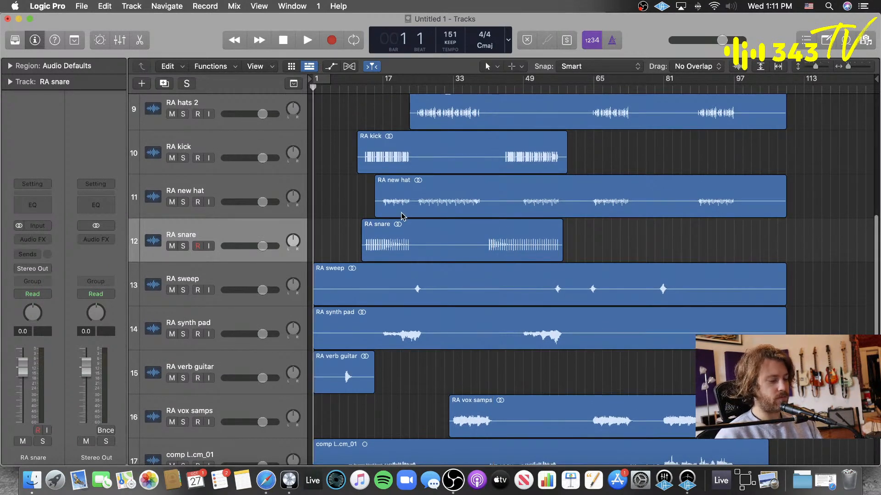
# - Trim and split the RA sweep region to isolate the first sweep, starting the remaining part at bar 54
pyautogui.moveTo(316, 296); pyautogui.dragTo(401, 297)
pyautogui.press('t')
pyautogui.press('i')
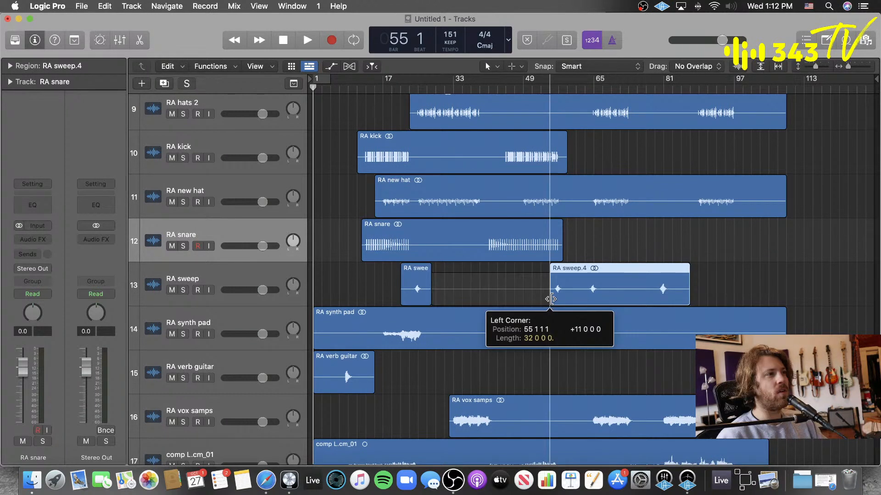
pyautogui.moveTo(551, 299); pyautogui.dragTo(545, 299)
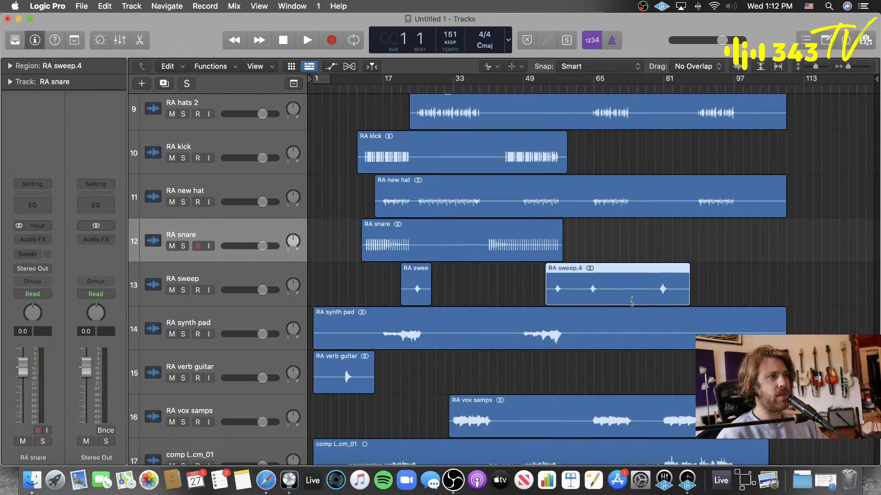
# - Split the later RA sweep region before its last sweep and trim both pieces, ending them at about bars 68 and 84
pyautogui.click(629, 301)
pyautogui.moveTo(629, 297); pyautogui.dragTo(606, 299)
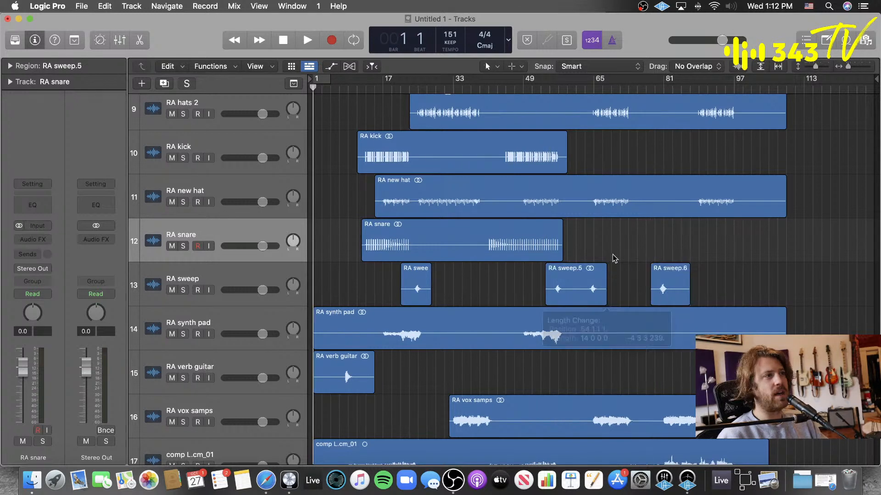
pyautogui.moveTo(688, 299); pyautogui.dragTo(676, 299)
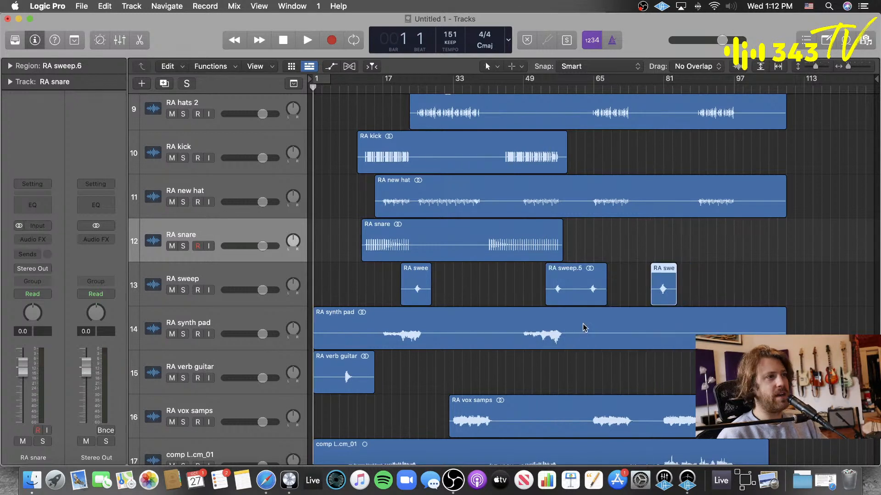
# - Split the RA synth pad region at bar 34 and trim both pieces closely around their audio
pyautogui.press('t')
pyautogui.press('i')
pyautogui.click(458, 330)
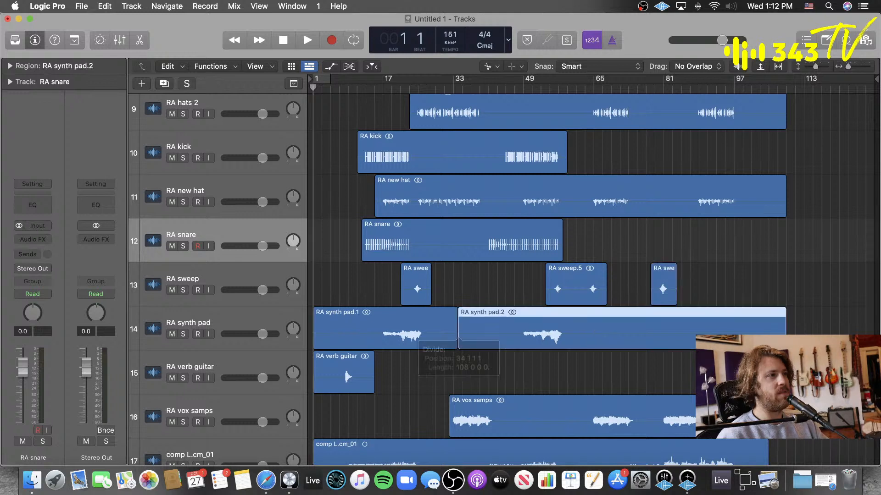
pyautogui.press('t')
pyautogui.press('t')
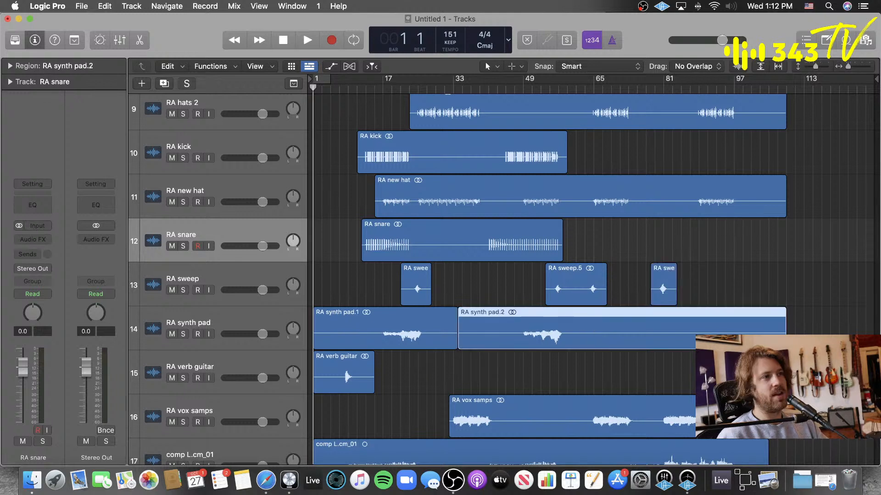
pyautogui.moveTo(785, 343); pyautogui.dragTo(570, 343)
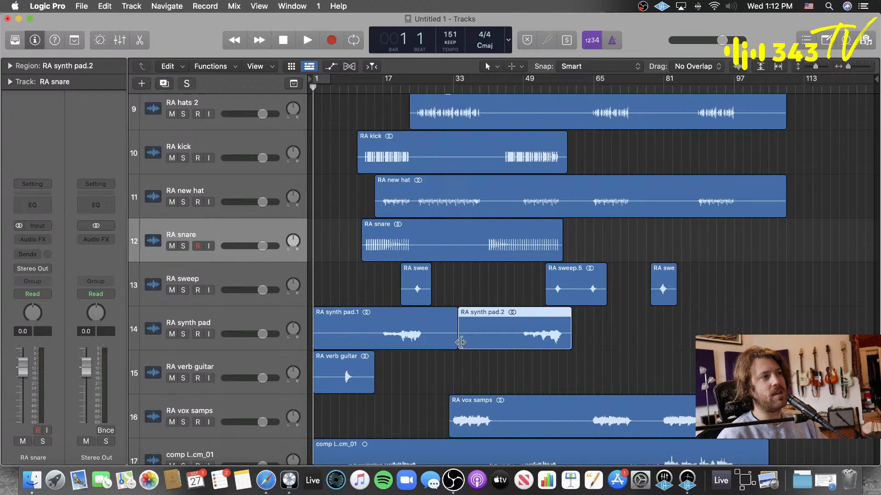
pyautogui.moveTo(460, 342); pyautogui.dragTo(515, 342)
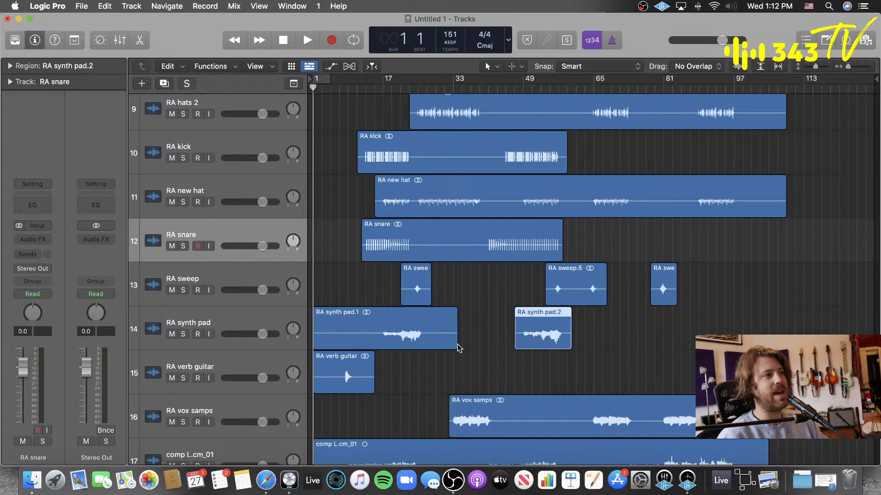
pyautogui.moveTo(314, 343); pyautogui.dragTo(378, 343)
# - Split the RA guitar 4 region at bar 44 and the RA guitar1 region at about bars 17, 47 and 79
pyautogui.scroll(3, 444, 263)
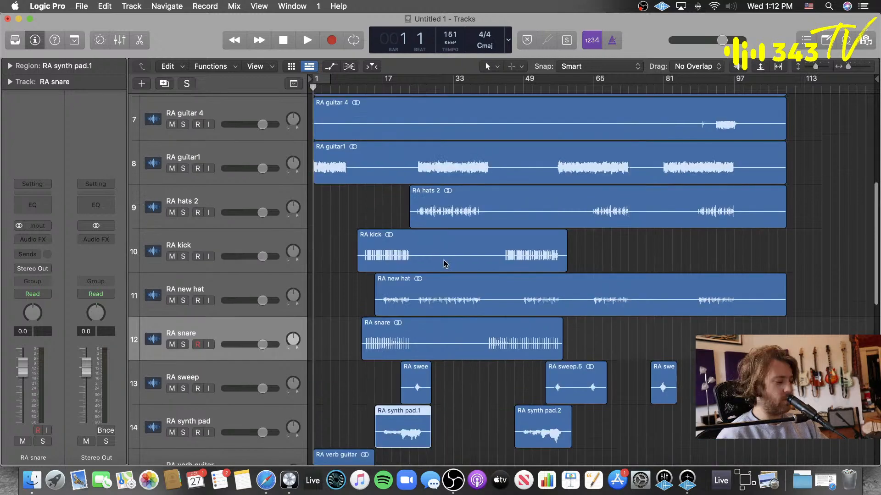
pyautogui.click(502, 178)
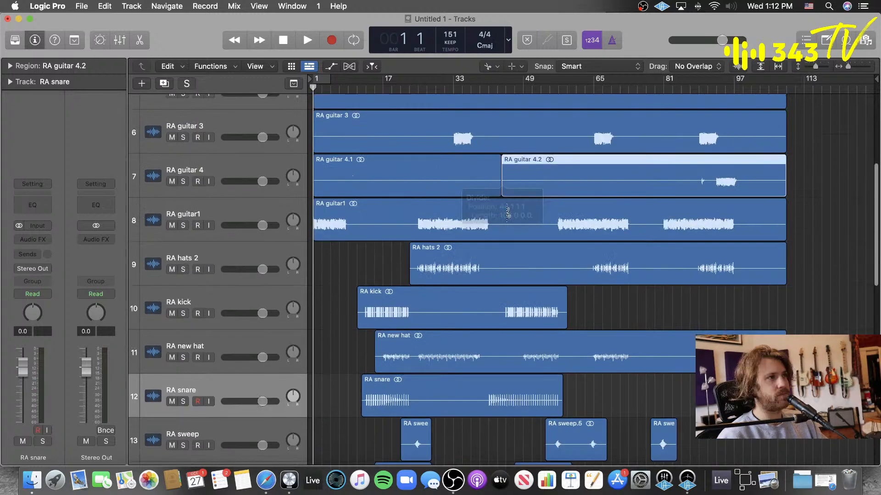
pyautogui.click(513, 215)
pyautogui.click(655, 218)
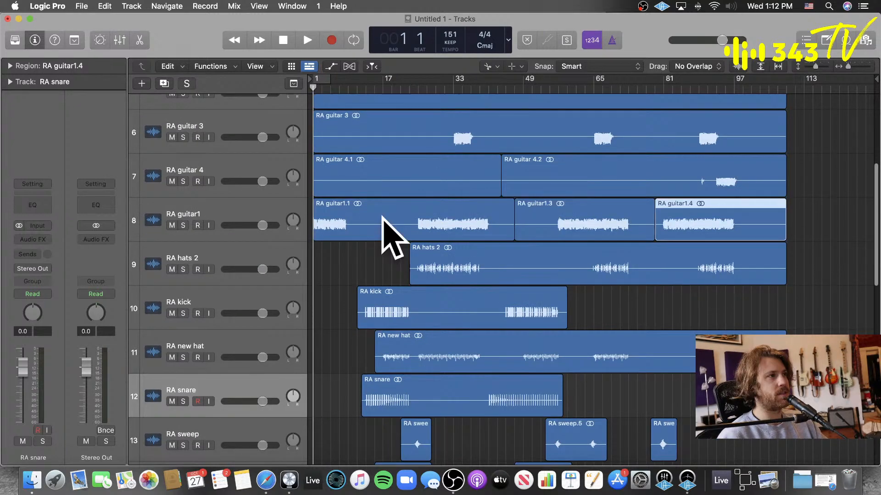
pyautogui.click(383, 219)
# - Trim the start of the RA drums region to about bar 24 and split it at about bar 50
pyautogui.scroll(3, 387, 206)
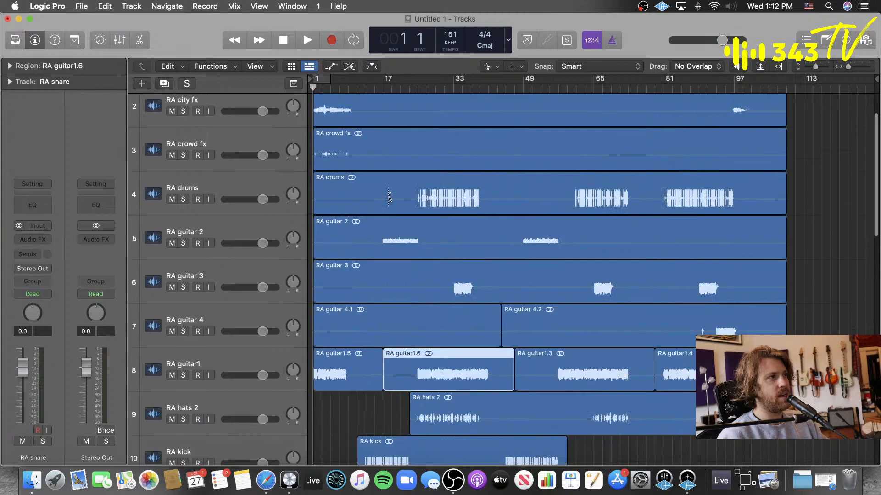
pyautogui.scroll(1, 389, 196)
pyautogui.press('t')
pyautogui.press('t')
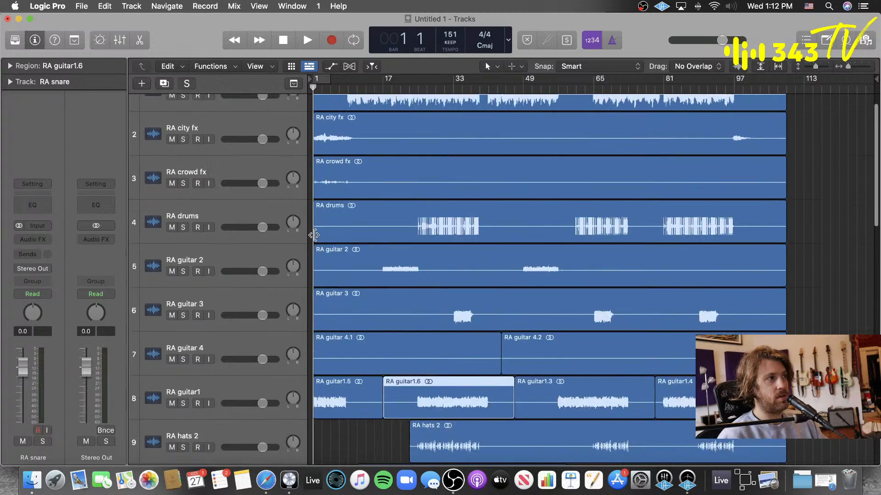
pyautogui.moveTo(315, 235); pyautogui.dragTo(416, 235)
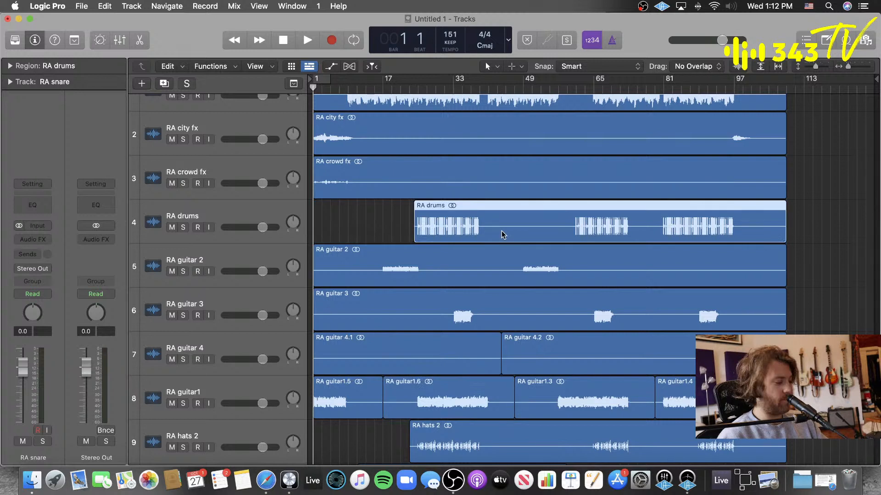
pyautogui.press('t')
pyautogui.press('i')
pyautogui.click(527, 233)
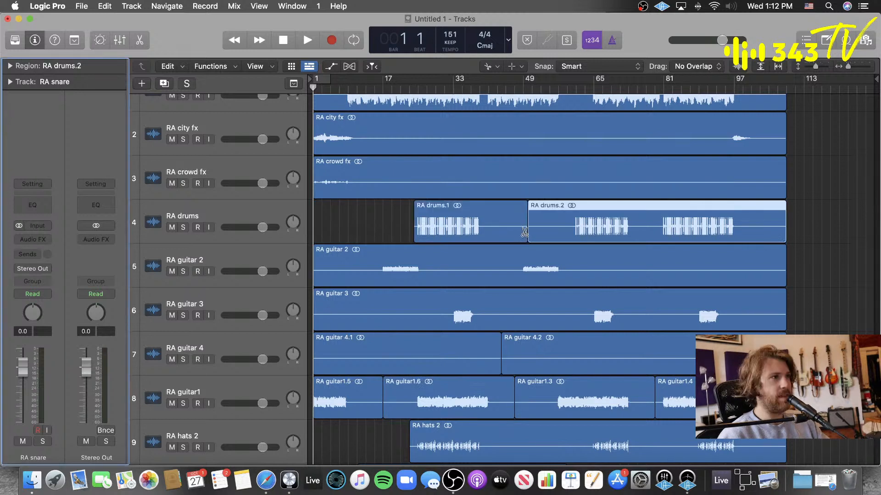
# - Trim the second RA drums region to about bars 59–99 and the end of the first to about bar 40
pyautogui.press('t')
pyautogui.press('t')
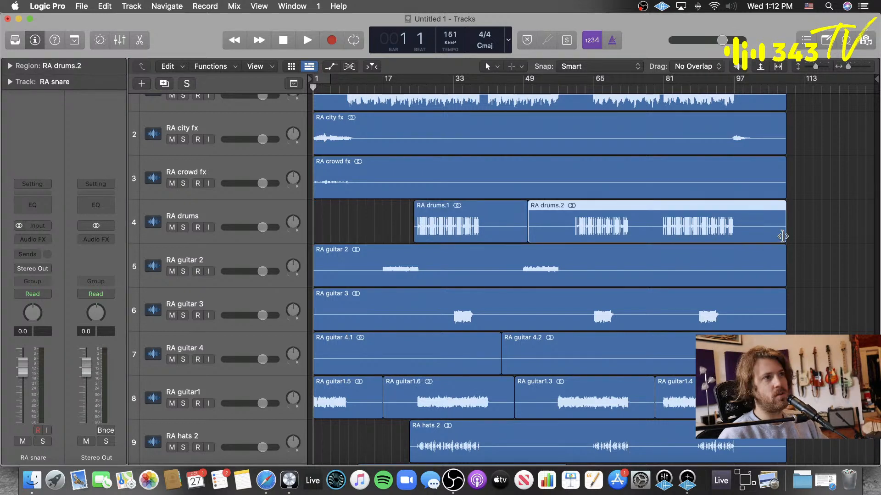
pyautogui.moveTo(782, 236); pyautogui.dragTo(742, 236)
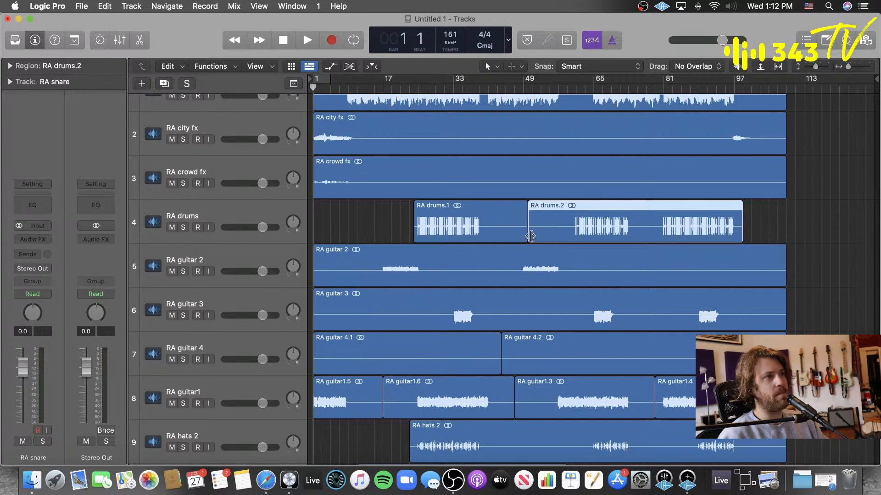
pyautogui.moveTo(531, 236); pyautogui.dragTo(478, 238)
# - Trim the start of the RA guitar 2 region to just before its audio and split it at about bar 39 and bar 71
pyautogui.moveTo(323, 280); pyautogui.dragTo(388, 280)
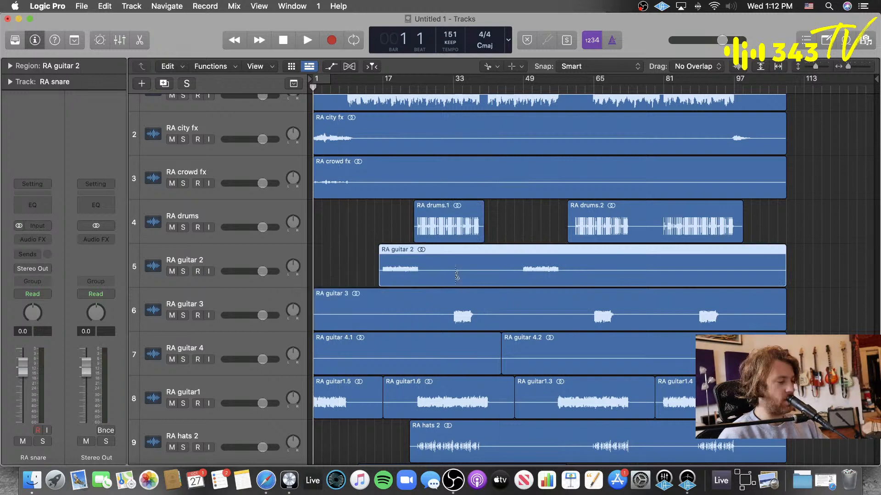
pyautogui.click(479, 275)
pyautogui.click(620, 278)
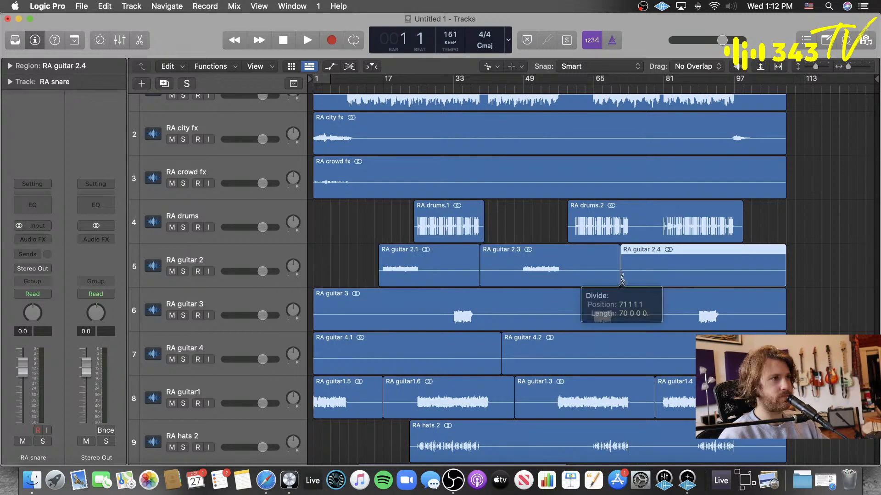
# - Delete the empty last RA guitar 2 region and trim the other two closely around their audio
pyautogui.press('Delete')
pyautogui.press('t')
pyautogui.press('t')
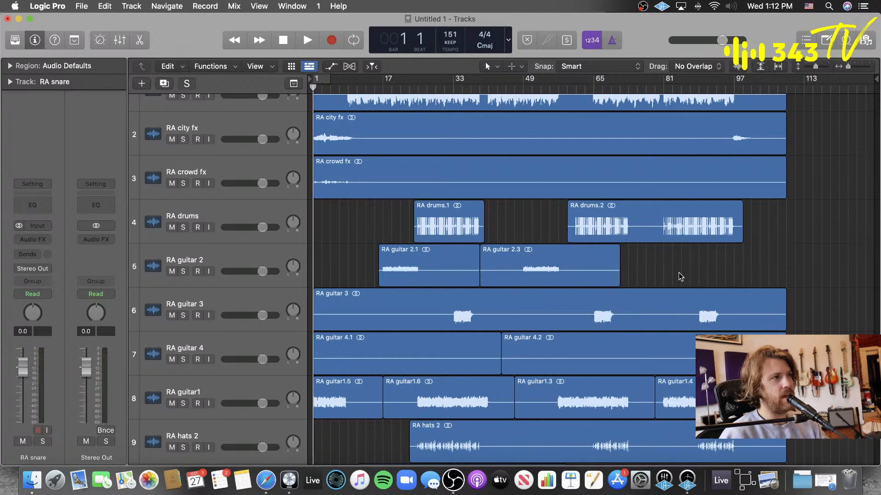
pyautogui.moveTo(619, 282); pyautogui.dragTo(554, 289)
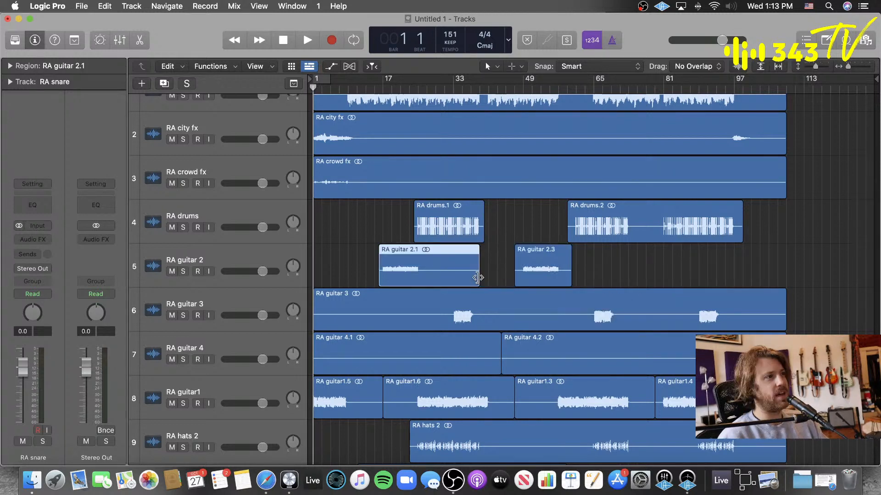
pyautogui.moveTo(477, 277); pyautogui.dragTo(426, 278)
# - Trim the start of the RA guitar 3 region to bar 30 and split it at about bar 50
pyautogui.scroll(-1, 310, 294)
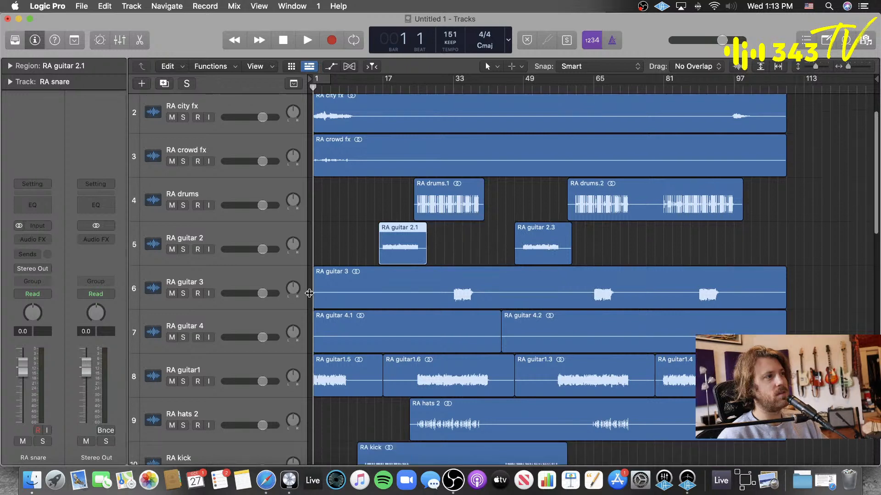
pyautogui.moveTo(309, 294); pyautogui.dragTo(441, 294)
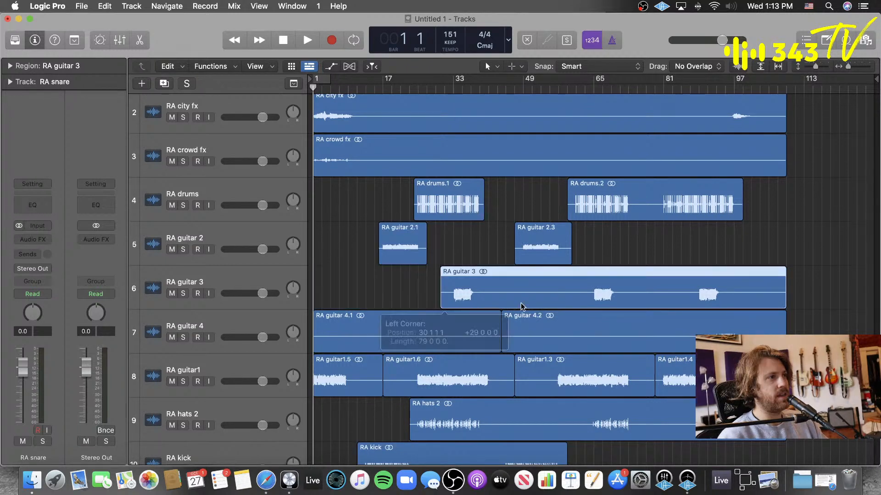
pyautogui.press('t')
pyautogui.press('i')
pyautogui.click(525, 301)
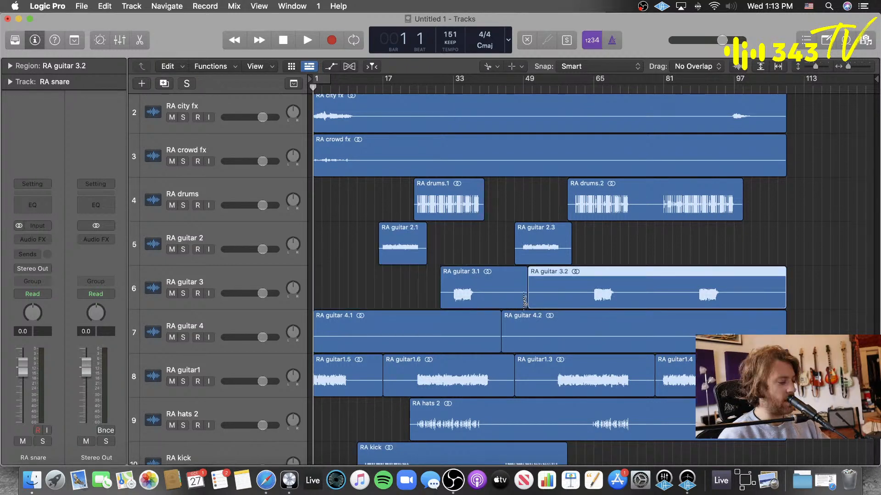
# - Trim the first RA guitar 3 region's end to about bar 40 and the second region to about bars 62–96
pyautogui.press('t')
pyautogui.press('t')
pyautogui.moveTo(525, 302); pyautogui.dragTo(485, 304)
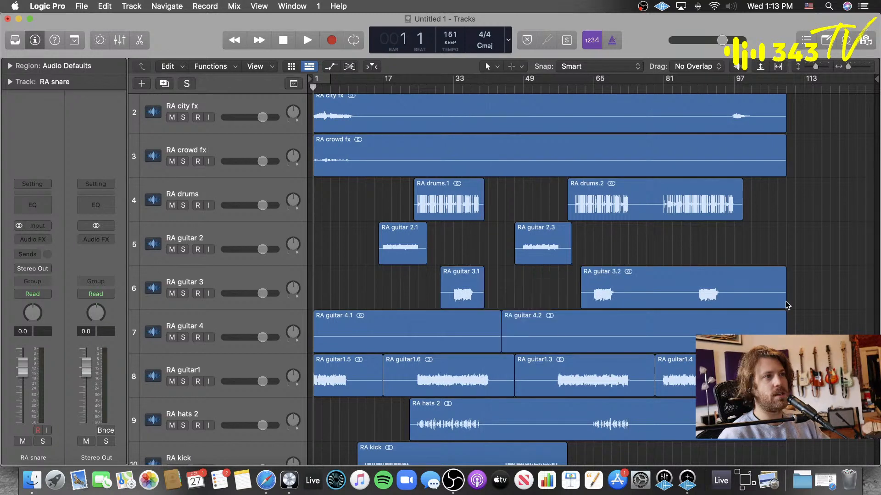
pyautogui.moveTo(787, 306); pyautogui.dragTo(730, 306)
# - Delete the empty first RA guitar 4 region and trim the start of the remaining one to bar 87
pyautogui.click(479, 320)
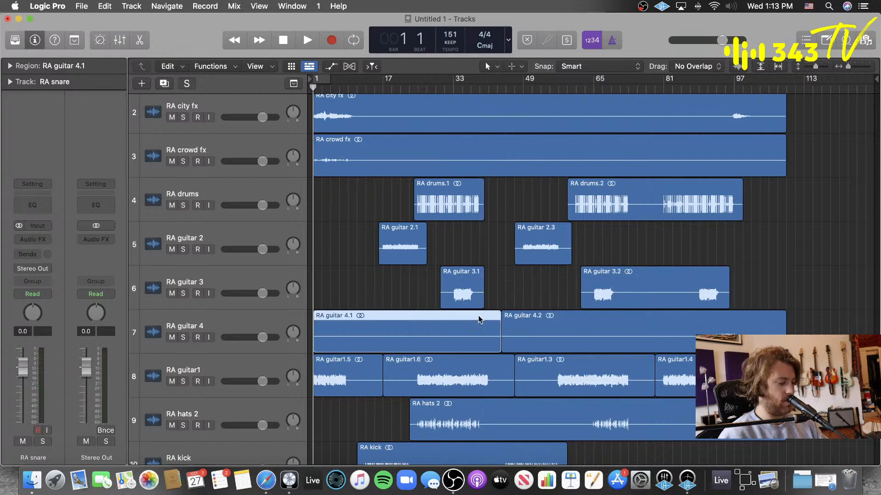
pyautogui.press('Delete')
pyautogui.moveTo(502, 343); pyautogui.dragTo(691, 343)
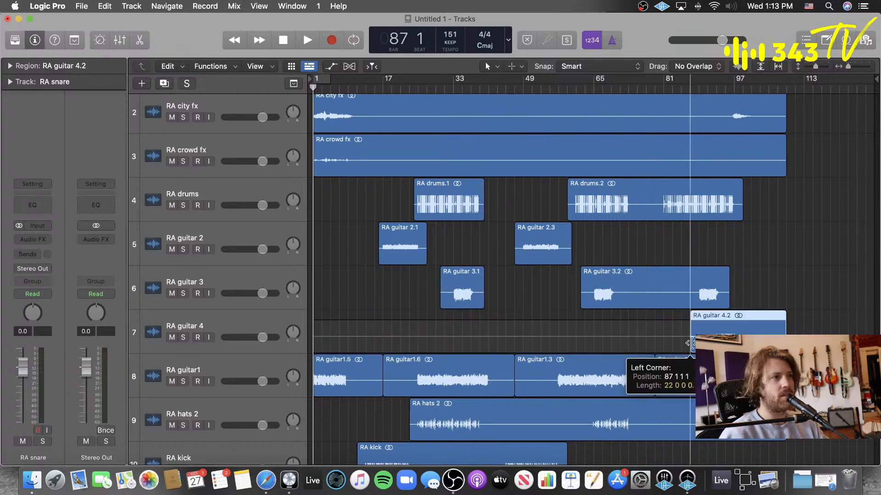
# - Split the second RA guitar 3 region at about bar 78, between its two guitar parts
pyautogui.press('t')
pyautogui.press('i')
pyautogui.click(649, 298)
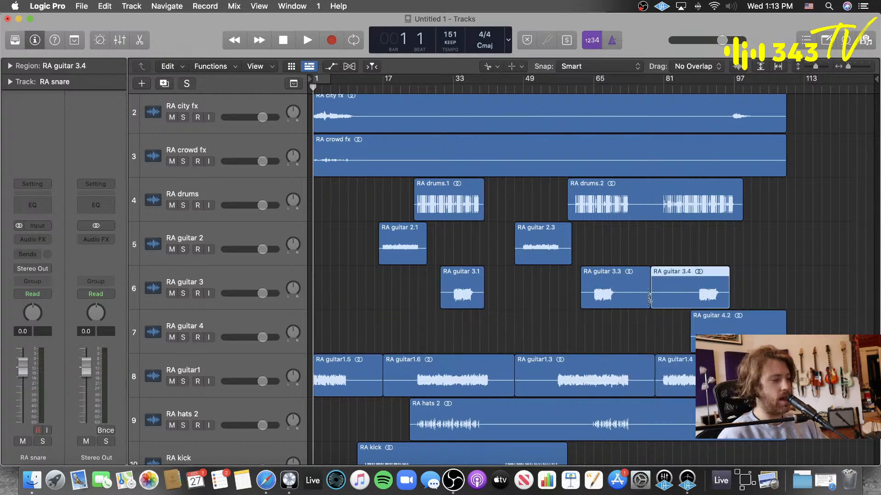
# - Trim the end of the second RA guitar 3 region to bar 71 and the start of the last one to about bar 87
pyautogui.press('t')
pyautogui.press('t')
pyautogui.moveTo(650, 301); pyautogui.dragTo(615, 305)
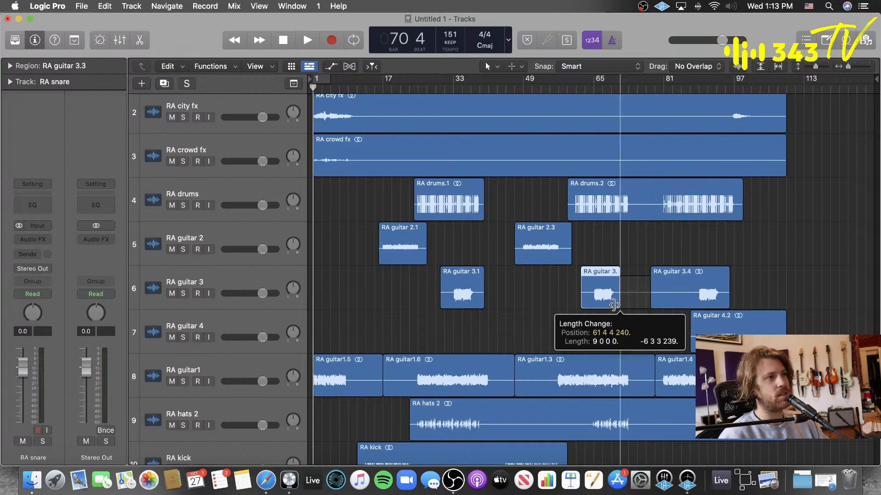
pyautogui.click(654, 306)
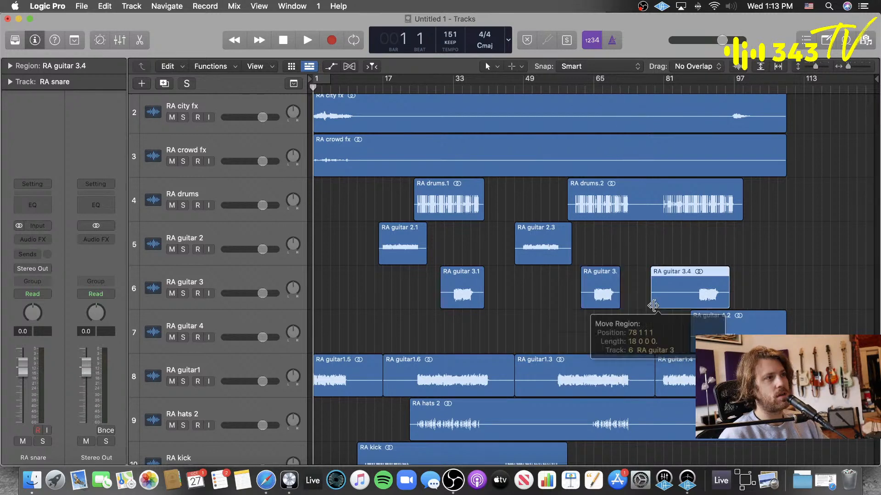
pyautogui.moveTo(654, 306); pyautogui.dragTo(693, 306)
# - Trim the RA guitar1 regions to about bars 1–10, 24–43 and 55–79, and shorten the last one to end at about bar 99
pyautogui.scroll(-3, 529, 320)
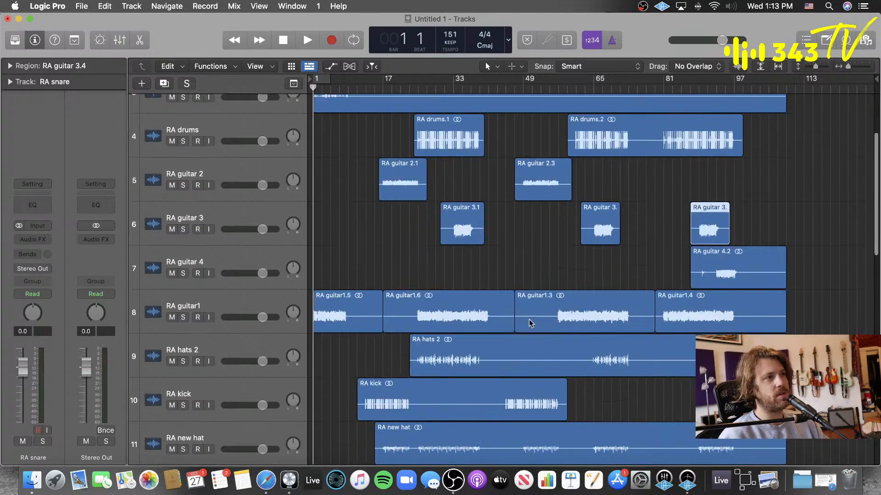
pyautogui.moveTo(530, 319); pyautogui.dragTo(565, 319)
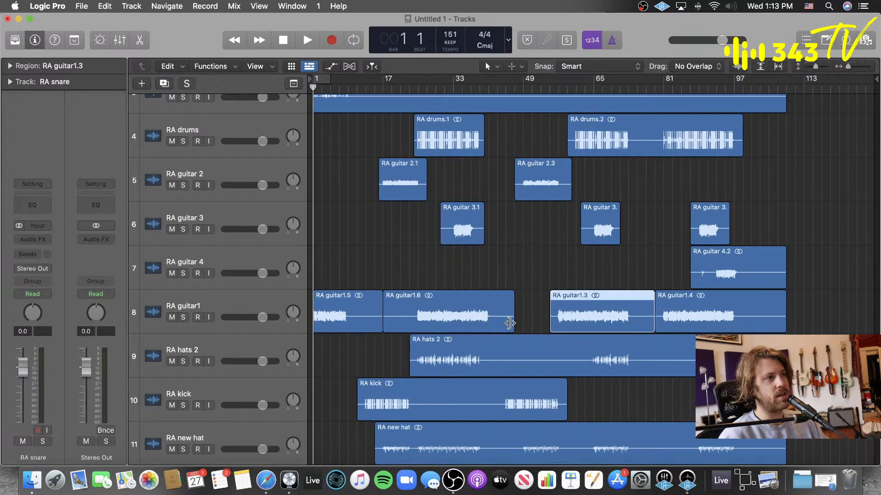
pyautogui.moveTo(510, 324); pyautogui.dragTo(492, 324)
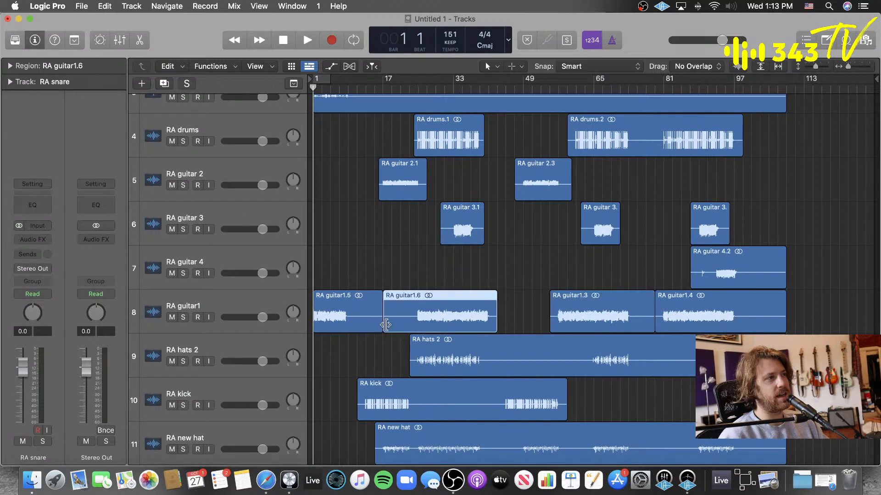
pyautogui.moveTo(386, 325); pyautogui.dragTo(347, 328)
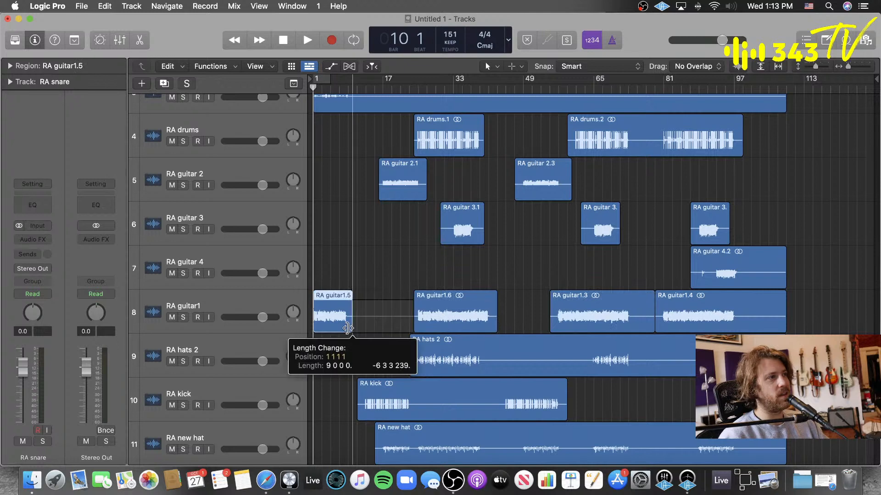
pyautogui.scroll(-2, 551, 312)
pyautogui.moveTo(785, 293); pyautogui.dragTo(740, 296)
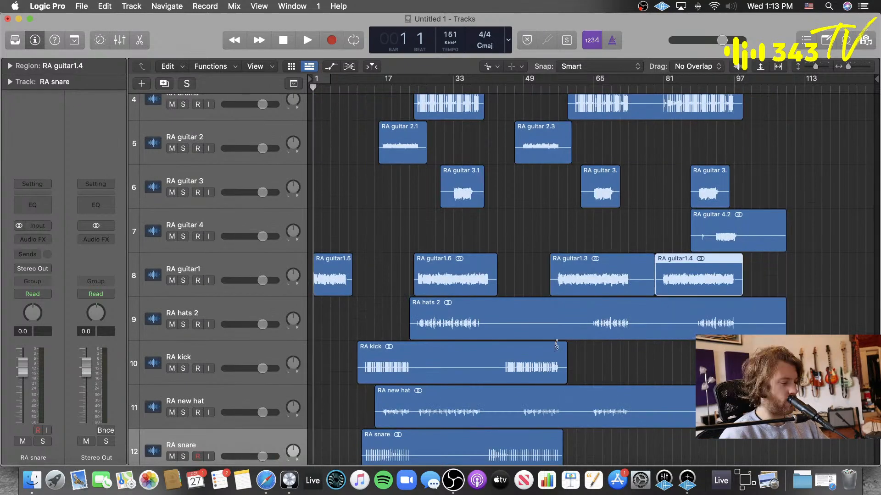
# - Split the RA hats 2 region at about bars 48 and 81 and trim the later pieces to start at about bars 64 and 87
pyautogui.click(519, 323)
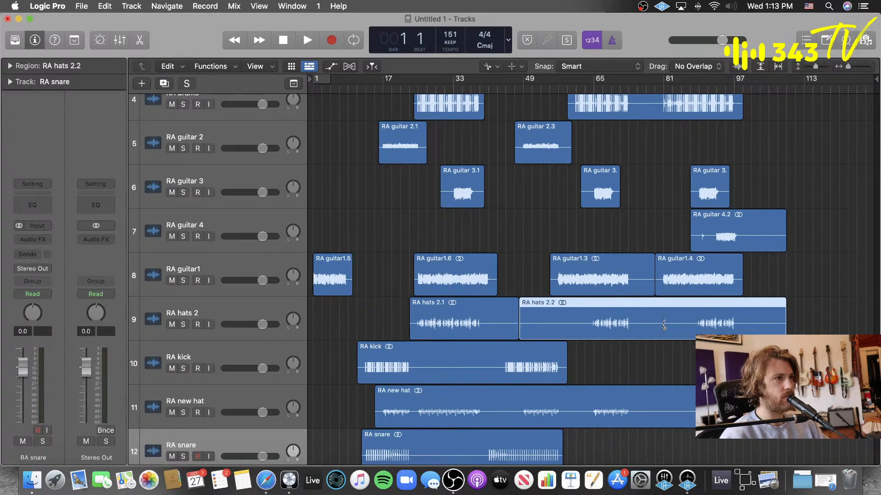
pyautogui.click(664, 326)
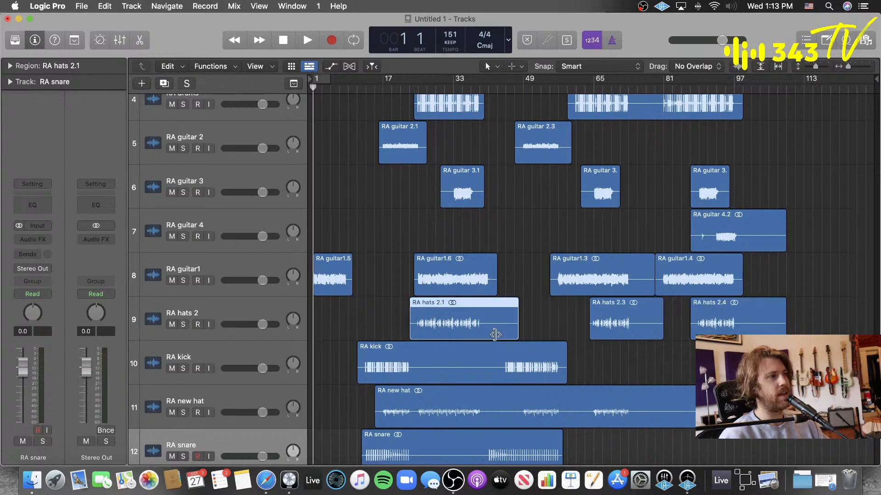
# - Trim the first RA hats 2 region's end to about bar 41 and the ends of the last RA hats 2 and RA guitar 4 regions to about bar 100
pyautogui.moveTo(495, 335); pyautogui.dragTo(488, 335)
pyautogui.click(782, 333)
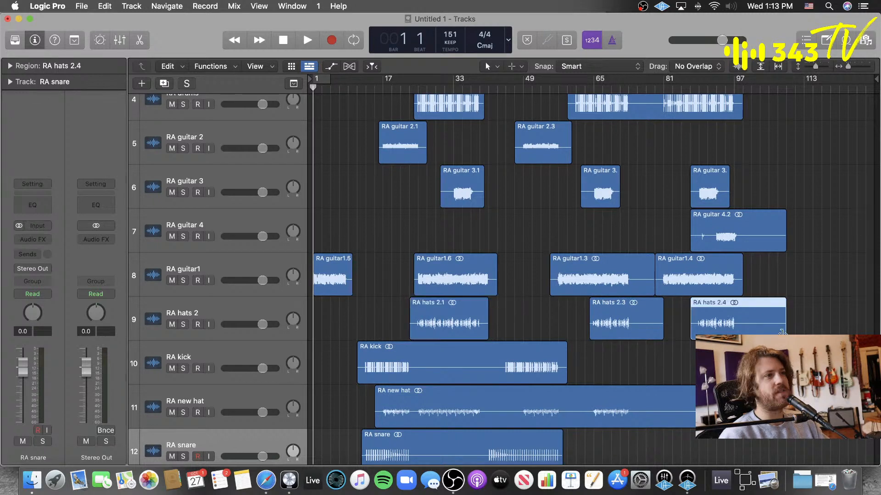
pyautogui.moveTo(782, 333); pyautogui.dragTo(746, 332)
pyautogui.moveTo(784, 247); pyautogui.dragTo(746, 259)
# - Split the RA kick region at about bar 32, trimming the first piece's end to about bar 24 and the second's start to about bar 43
pyautogui.scroll(-3, 444, 315)
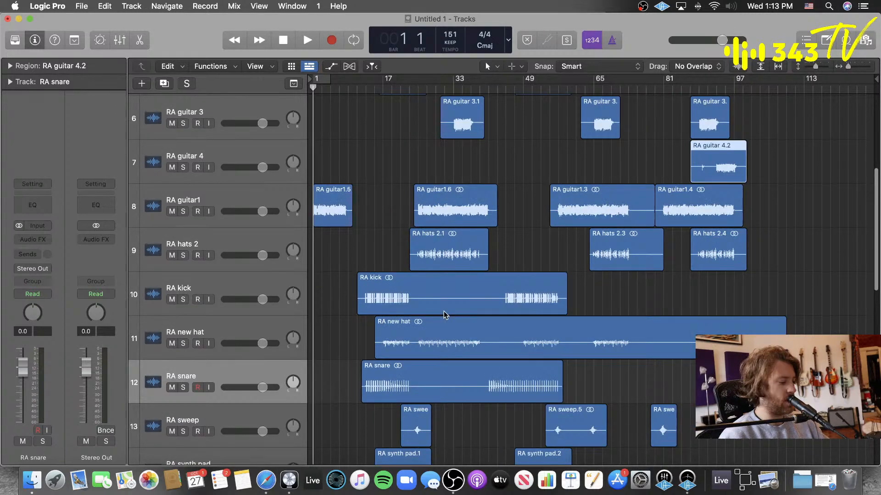
pyautogui.press('t')
pyautogui.press('c')
pyautogui.click(447, 297)
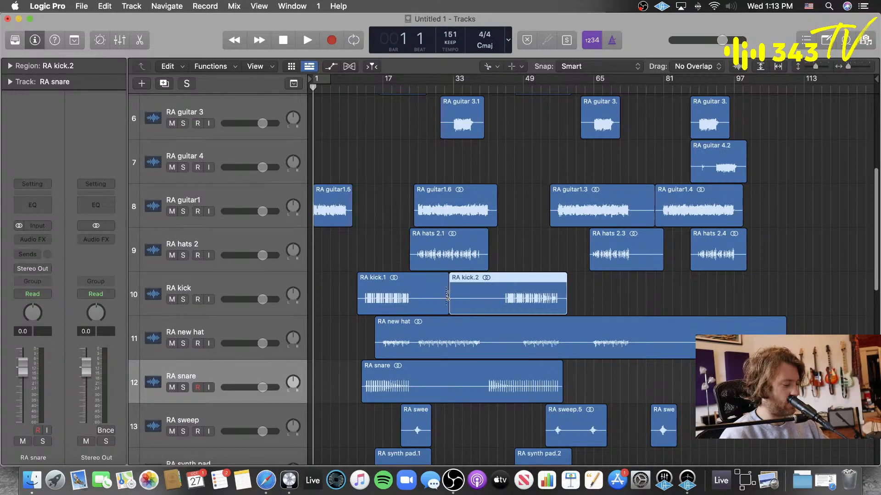
pyautogui.press('t')
pyautogui.press('t')
pyautogui.moveTo(448, 296); pyautogui.dragTo(500, 308)
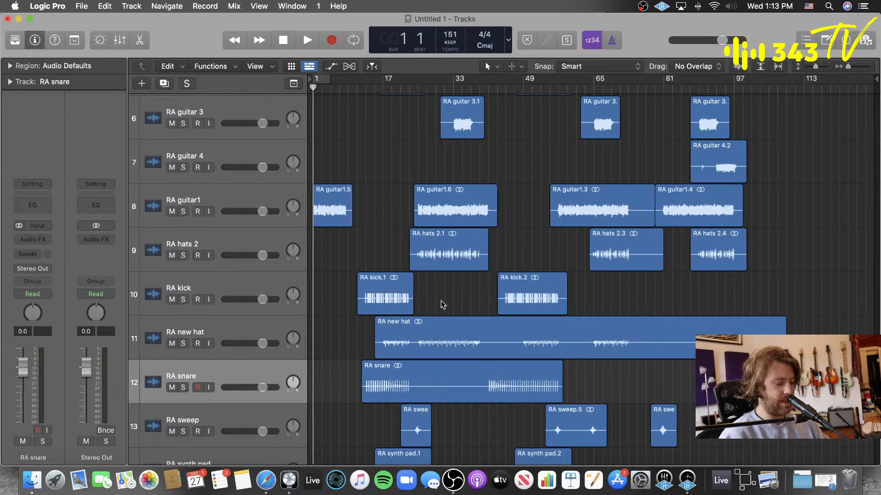
# - Split the RA snare region at bar 32, trimming the first piece's end to bar 24 and the second's start to about bar 40
pyautogui.press('super+Up')
pyautogui.press('t')
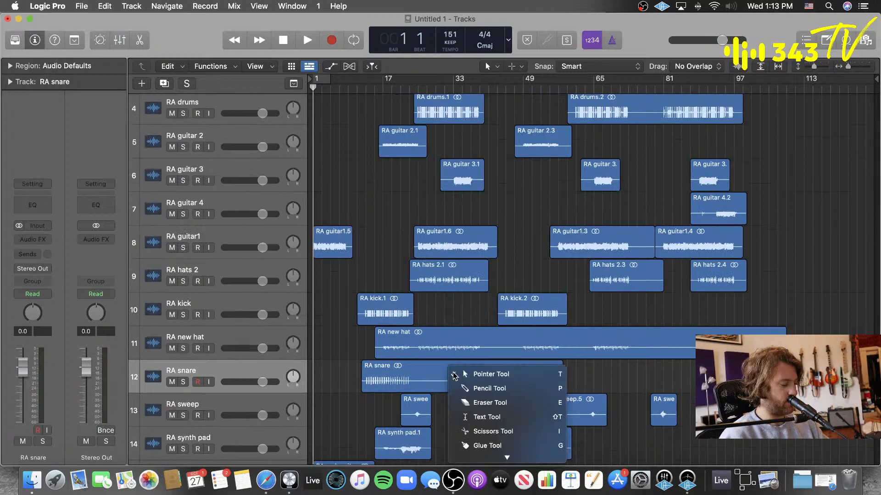
pyautogui.press('i')
pyautogui.scroll(-2, 441, 382)
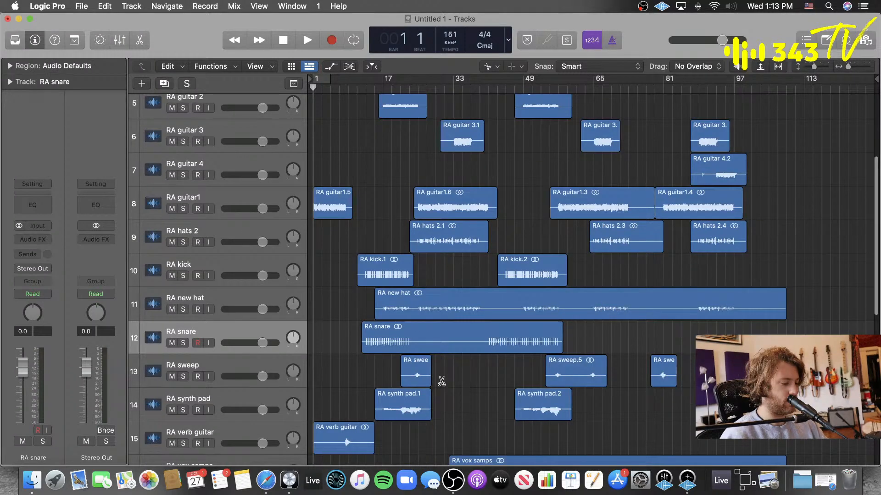
pyautogui.click(451, 339)
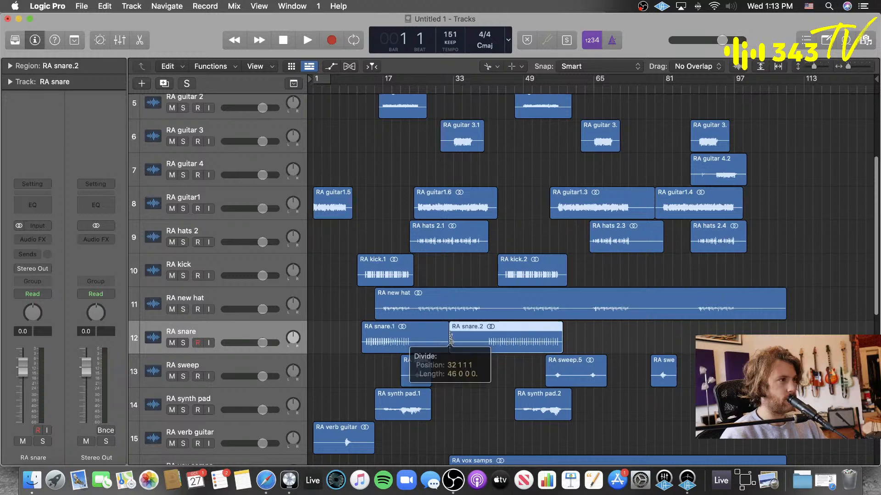
pyautogui.press('t')
pyautogui.press('t')
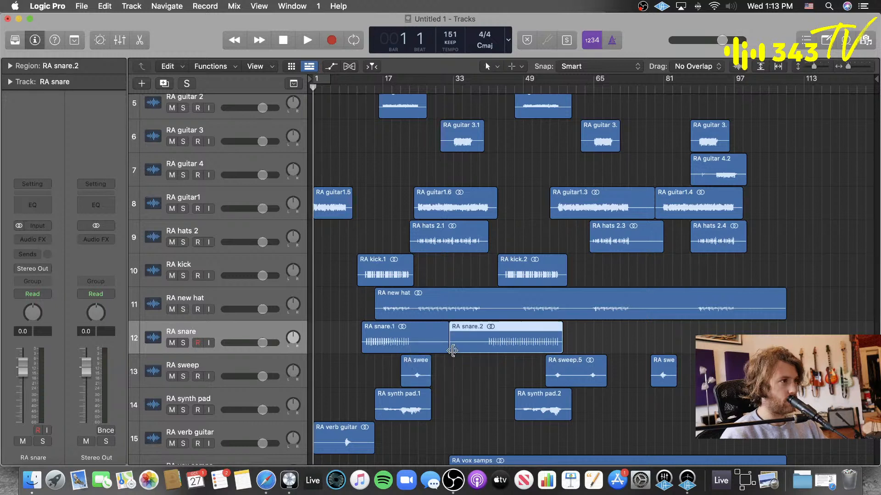
pyautogui.moveTo(452, 351); pyautogui.dragTo(411, 353)
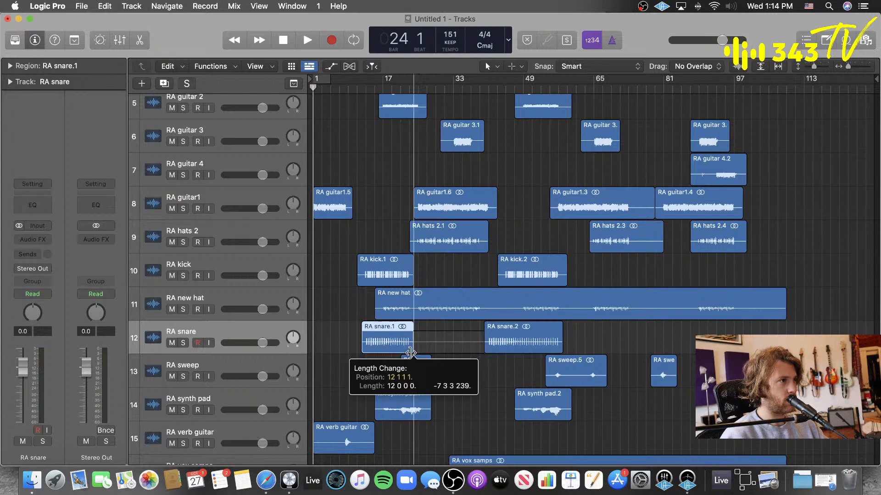
# - Play the song from the beginning and trim the start of the RA bass region to about bar 7
pyautogui.scroll(5, 447, 344)
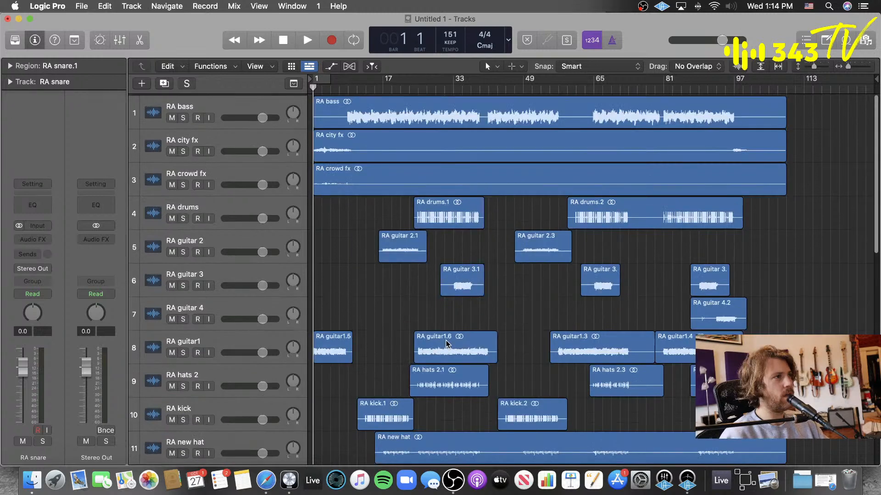
pyautogui.press('space')
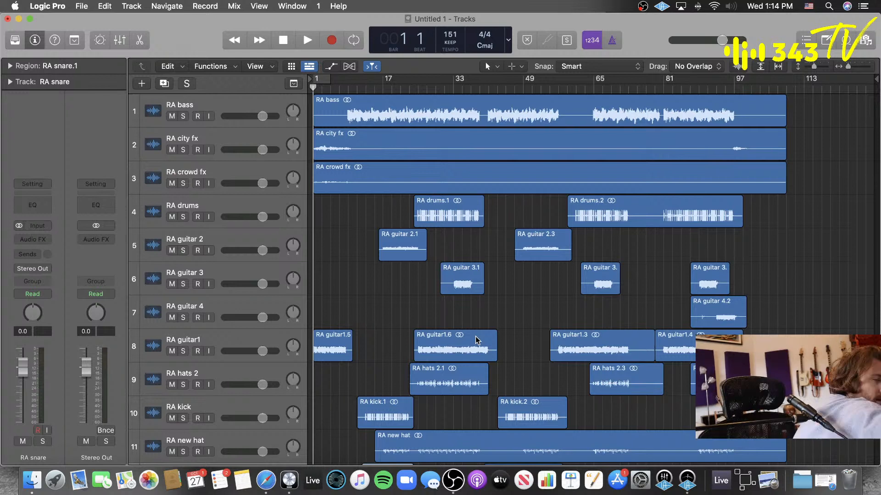
pyautogui.press('space')
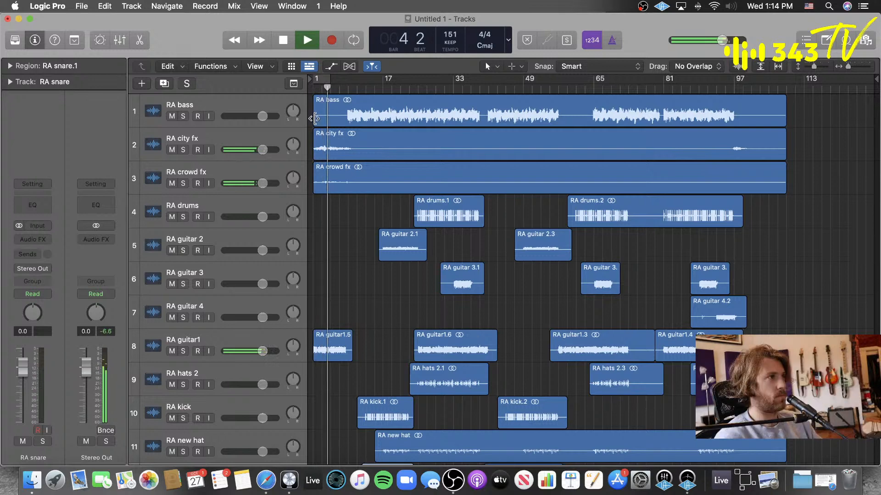
pyautogui.moveTo(315, 119); pyautogui.dragTo(340, 116)
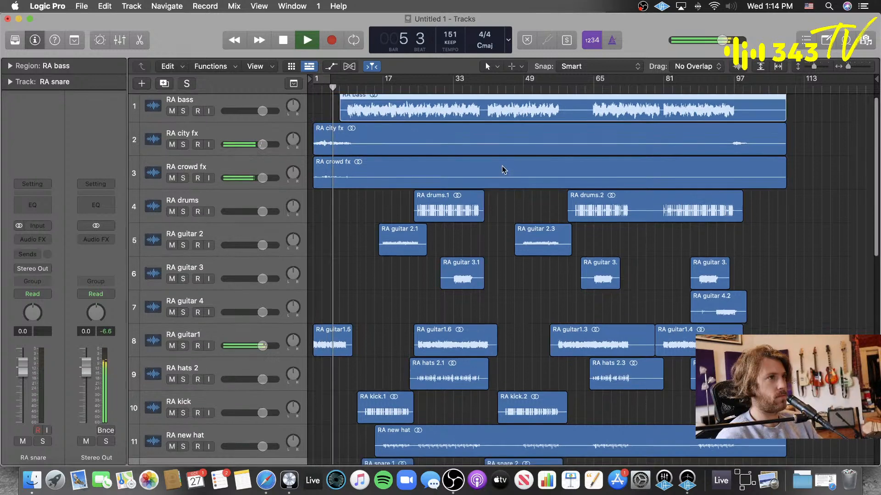
# - Select the hook L c and hook R C regions together and trim their starts to about bar 24
pyautogui.scroll(-10, 503, 170)
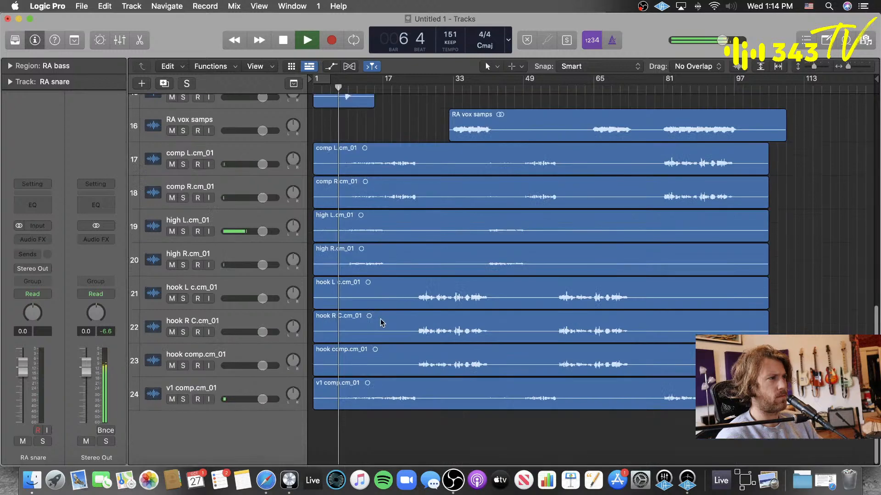
pyautogui.click(380, 323)
pyautogui.keyDown('shift'); pyautogui.click(377, 297); pyautogui.keyUp('shift')
pyautogui.moveTo(315, 307); pyautogui.dragTo(414, 313)
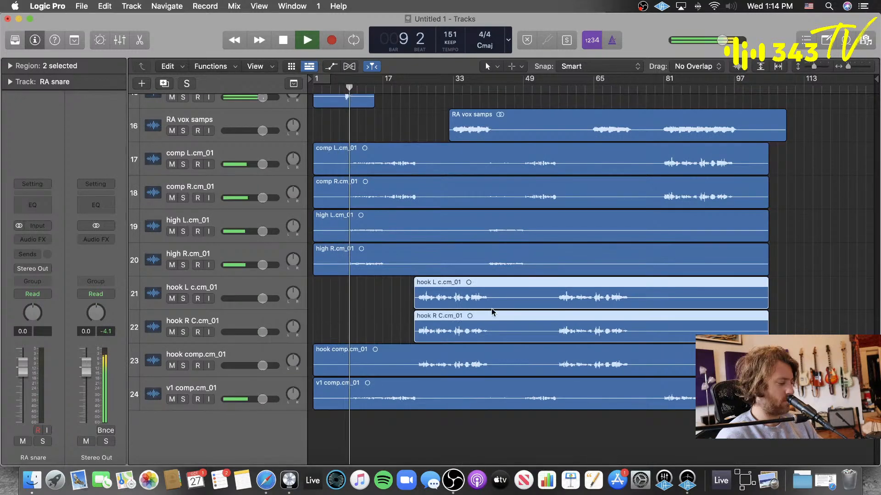
# - Split both selected hook regions at about bar 49 and trim the pieces to about bars 24–43 and 56–74
pyautogui.click(523, 300)
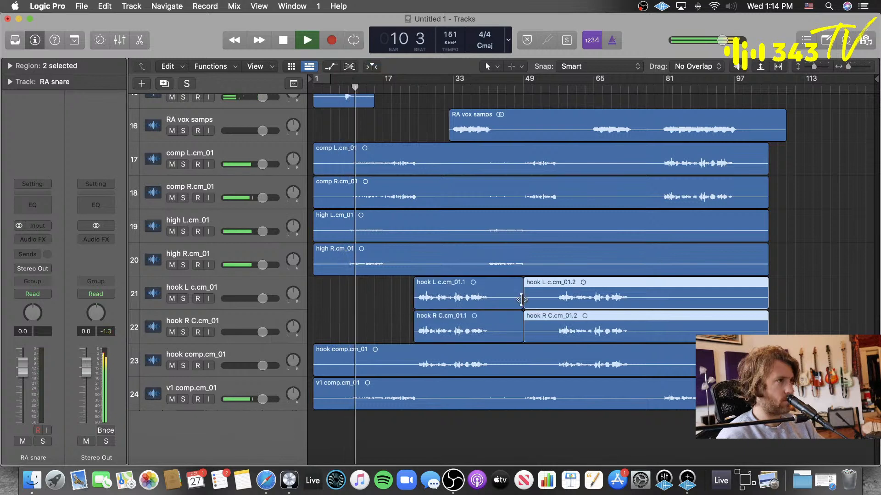
pyautogui.moveTo(522, 299); pyautogui.dragTo(496, 316)
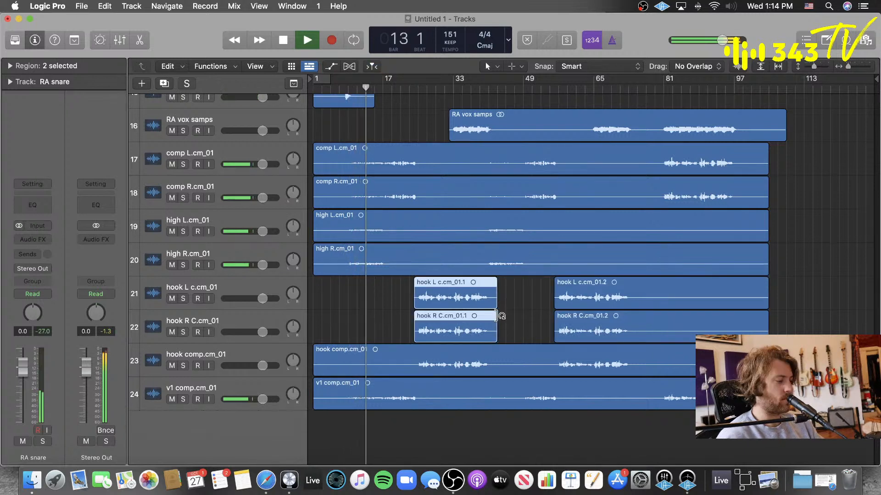
pyautogui.moveTo(766, 303); pyautogui.dragTo(631, 305)
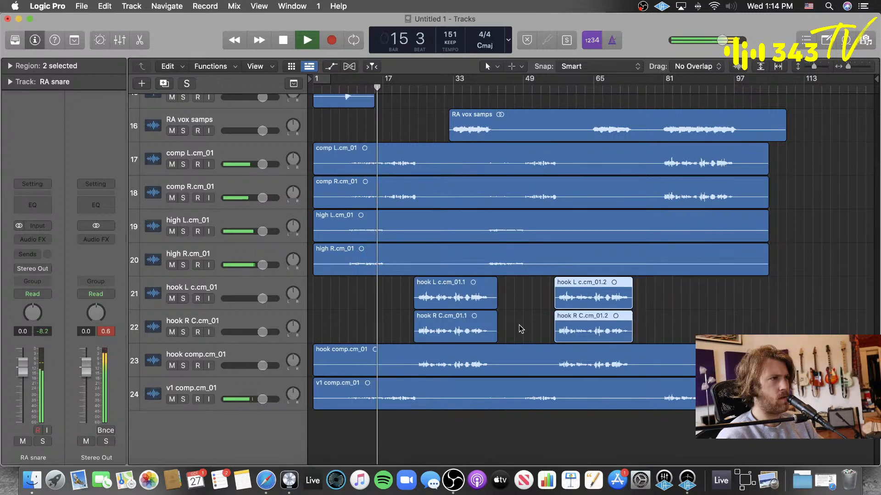
pyautogui.press('super+Down')
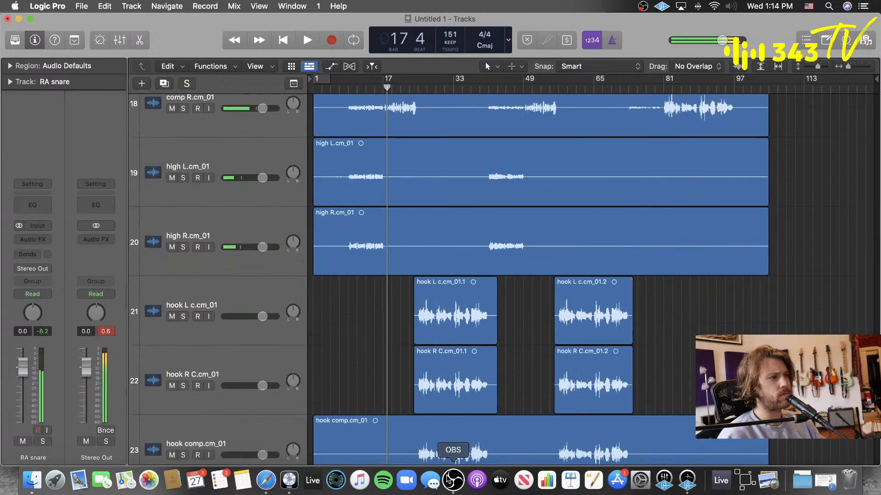
# - Switch to OBS and activate the Just Me scene
pyautogui.click(448, 479)
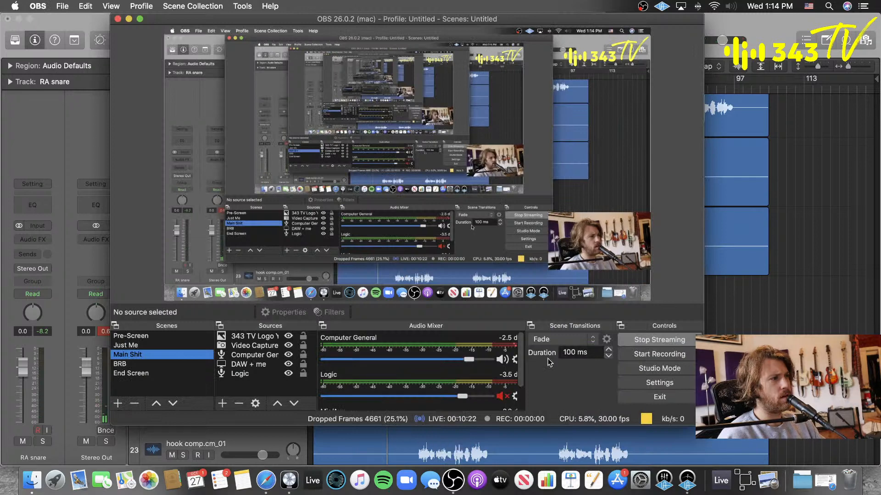
pyautogui.click(156, 346)
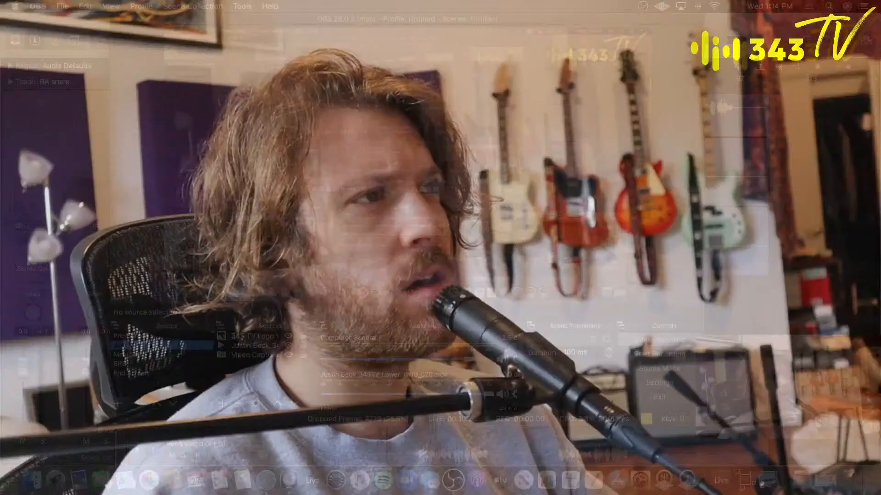
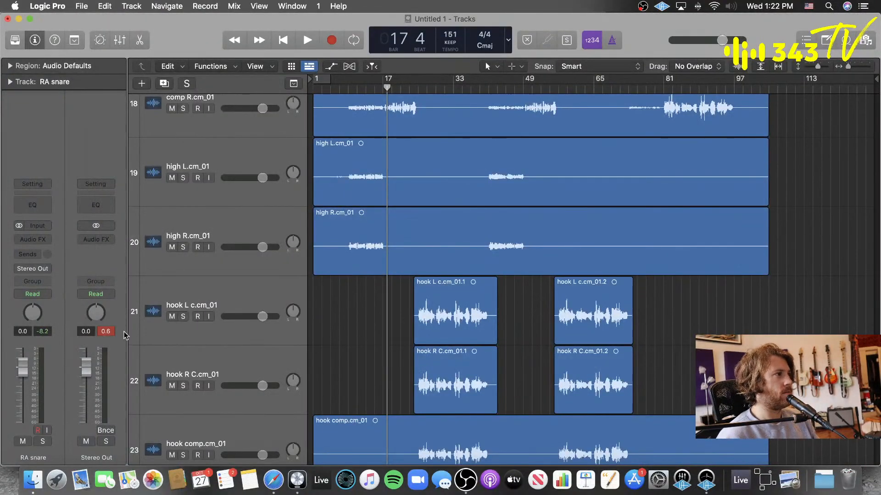
pyautogui.press('super+Up')
pyautogui.press('super+Up')
pyautogui.press('super+Up')
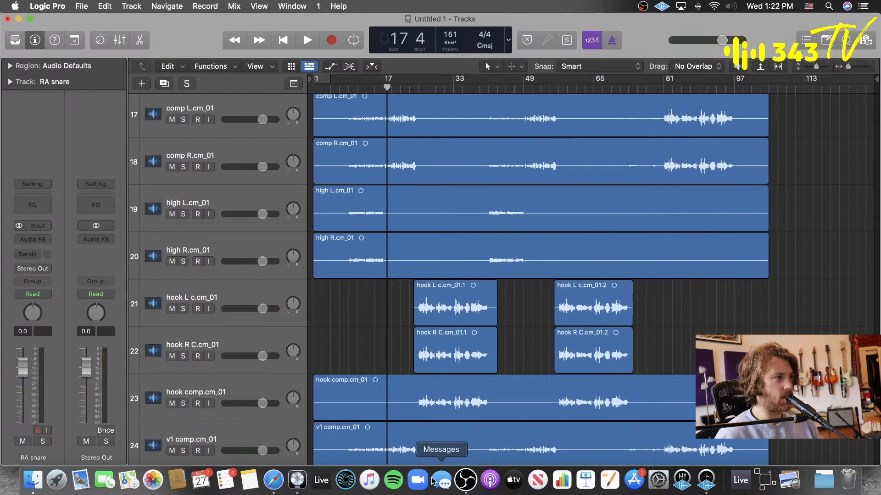
# - Switch to OBS, show the Just Me scene briefly and return to the main screen-share scene
pyautogui.click(465, 480)
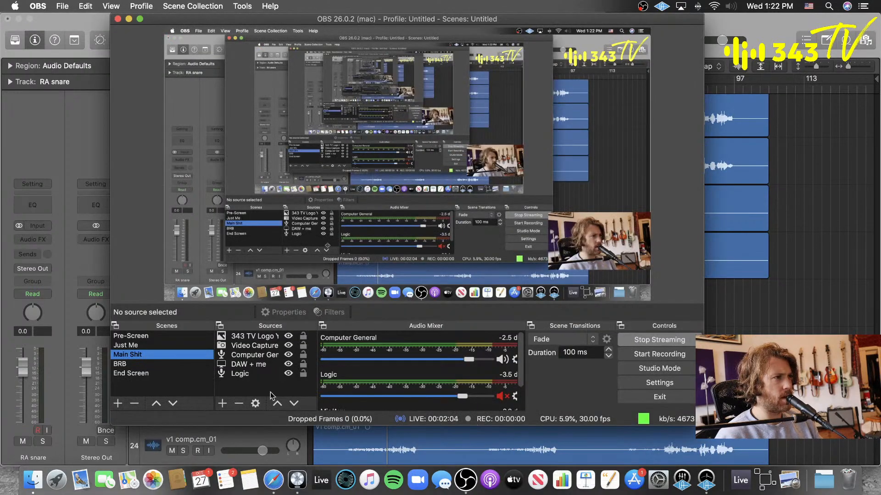
pyautogui.click(136, 345)
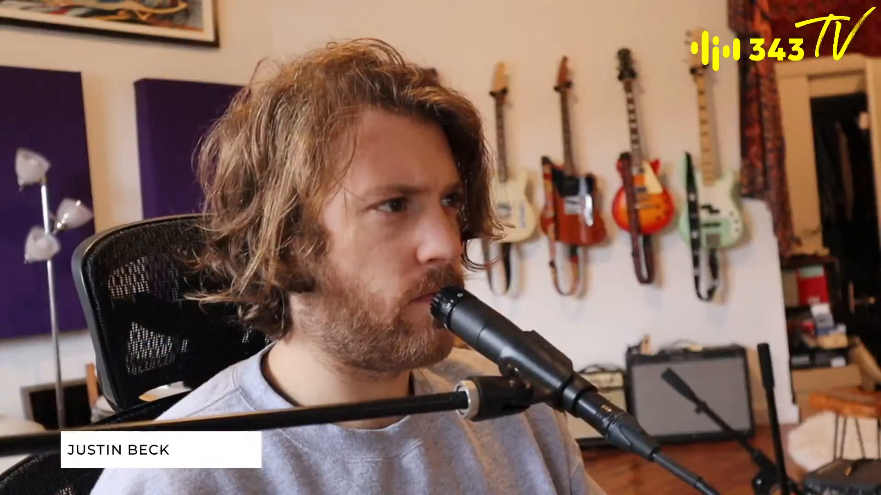
pyautogui.click(140, 356)
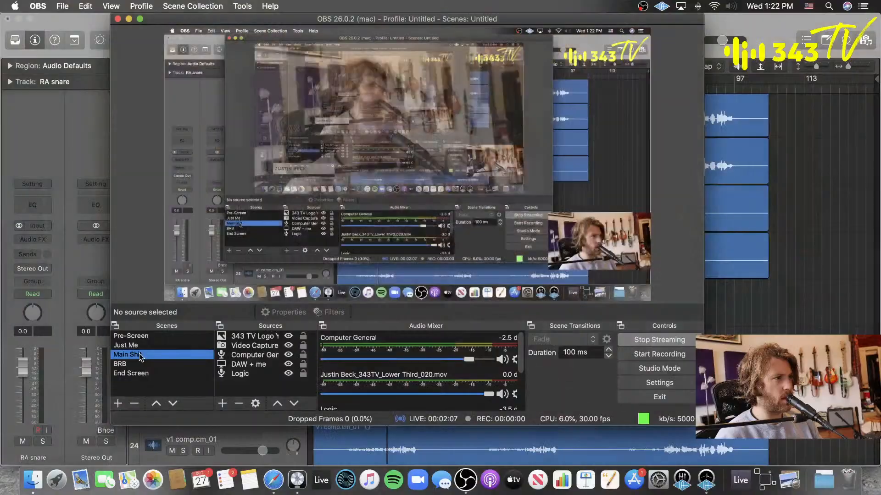
# - Check the Logic and Mic/Aux channels in the OBS audio mixer and switch back to Logic Pro
pyautogui.click(501, 397)
pyautogui.moveTo(521, 381); pyautogui.dragTo(520, 402)
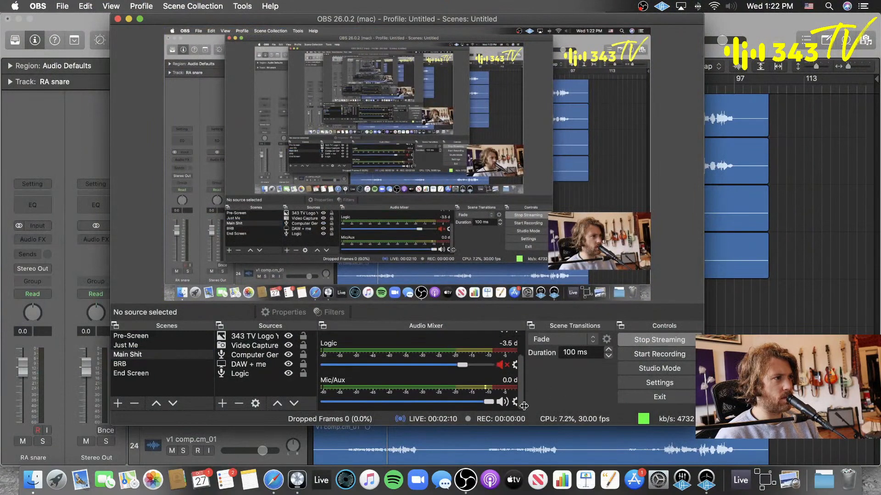
pyautogui.press('super+Tab')
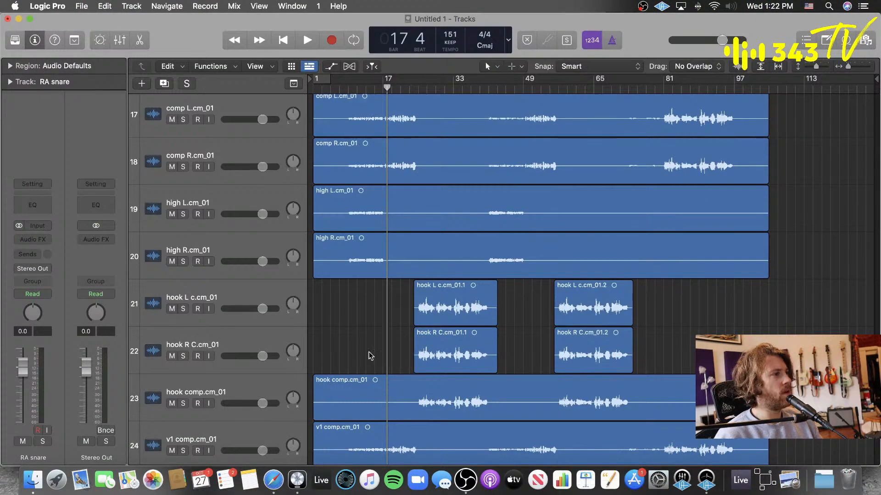
# - Split the comp L, comp R, high L and high R regions together at about bars 32 and 64
pyautogui.press('t')
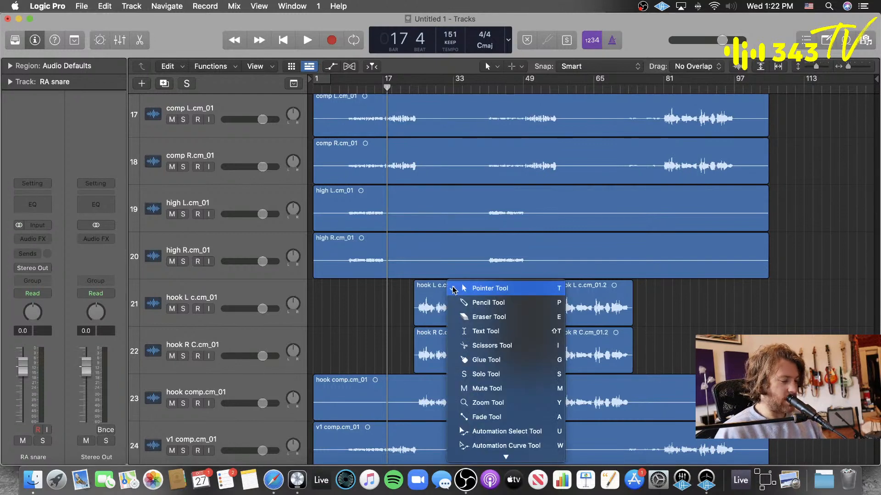
pyautogui.press('t')
pyautogui.press('t')
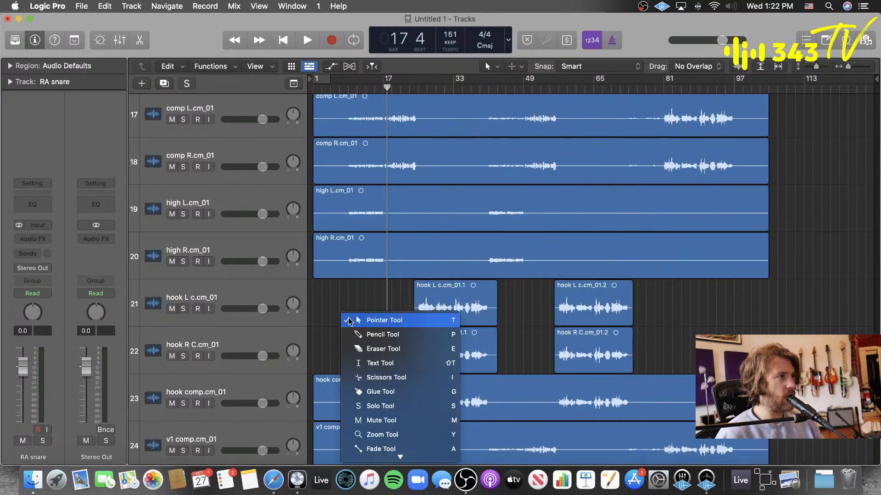
pyautogui.press('i')
pyautogui.scroll(6, 383, 312)
pyautogui.scroll(1, 400, 315)
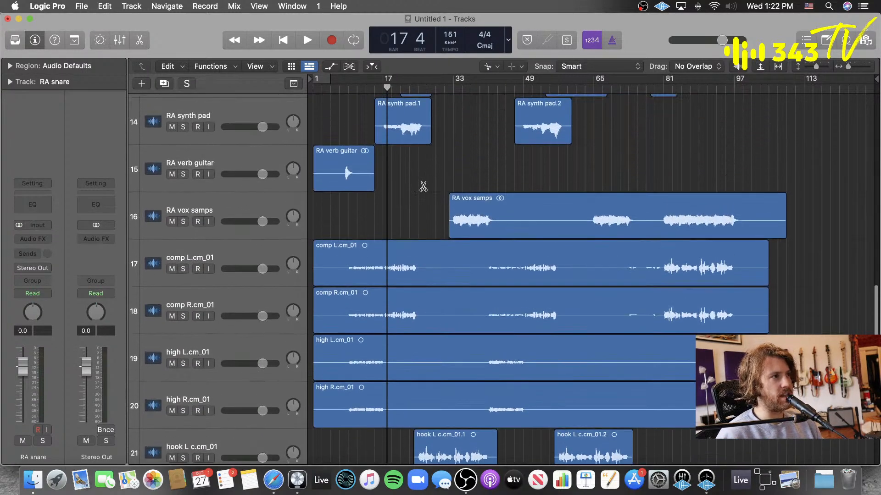
pyautogui.moveTo(422, 186); pyautogui.dragTo(426, 397)
pyautogui.click(450, 277)
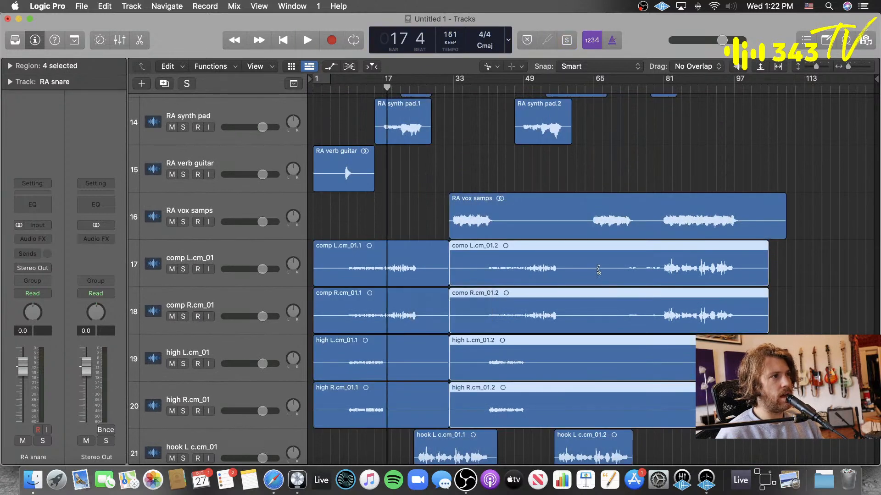
pyautogui.click(590, 277)
# - Delete the high L and high R pieces after bar 64
pyautogui.press('t')
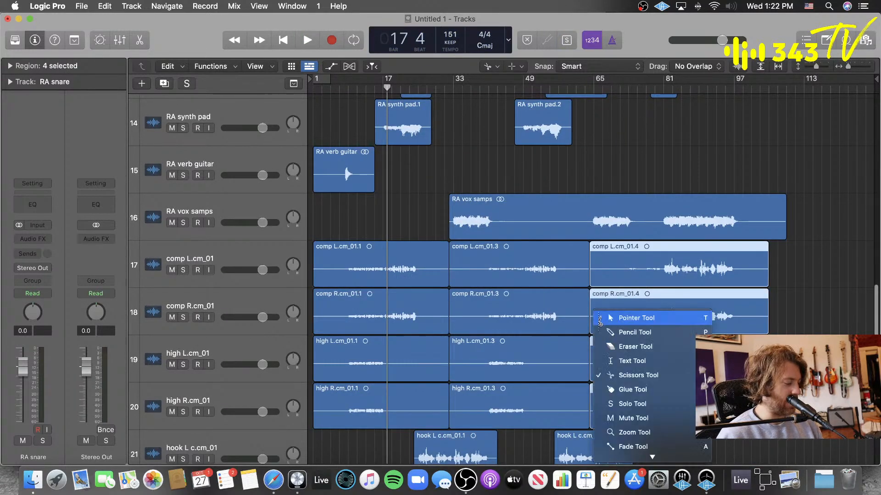
pyautogui.press('t')
pyautogui.moveTo(787, 353); pyautogui.dragTo(688, 395)
pyautogui.press('Delete')
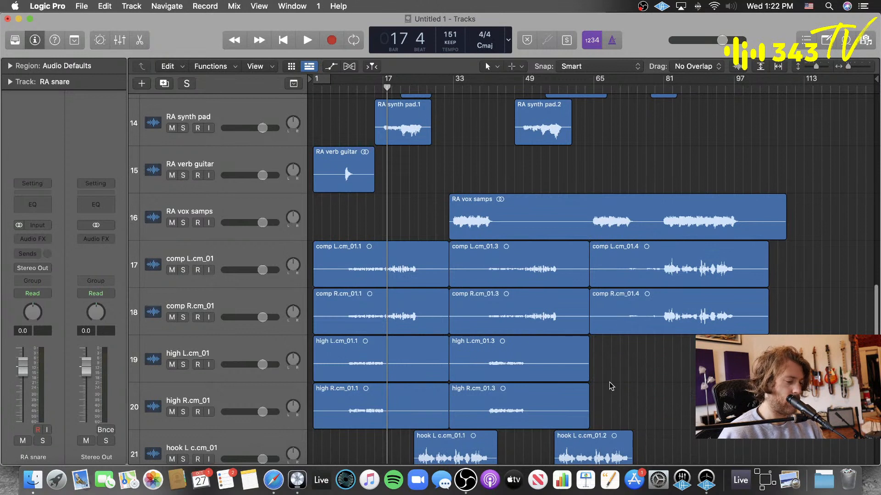
# - Trim the first comp pieces to about bars 7–27 and high pieces to 7–21 and 38–51; start the second comp pieces at 38
pyautogui.moveTo(576, 393); pyautogui.dragTo(531, 380)
pyautogui.moveTo(453, 374); pyautogui.dragTo(425, 290)
pyautogui.moveTo(331, 225); pyautogui.dragTo(321, 395)
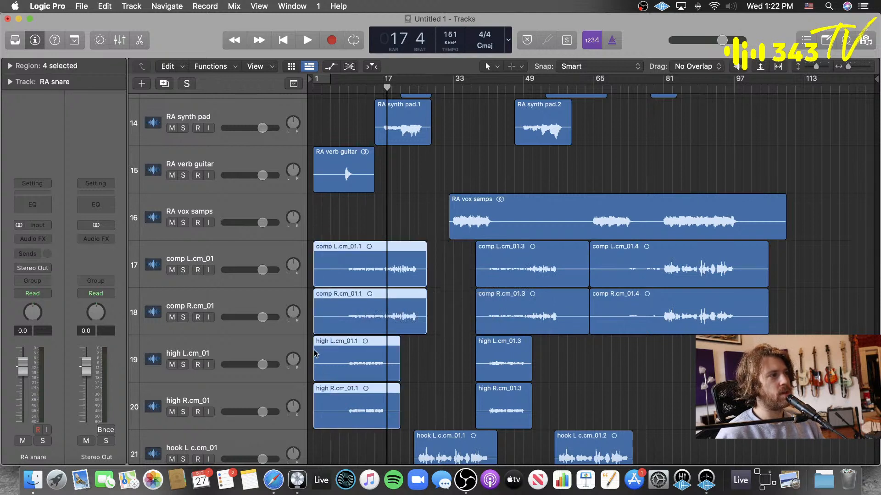
pyautogui.moveTo(317, 325); pyautogui.dragTo(340, 324)
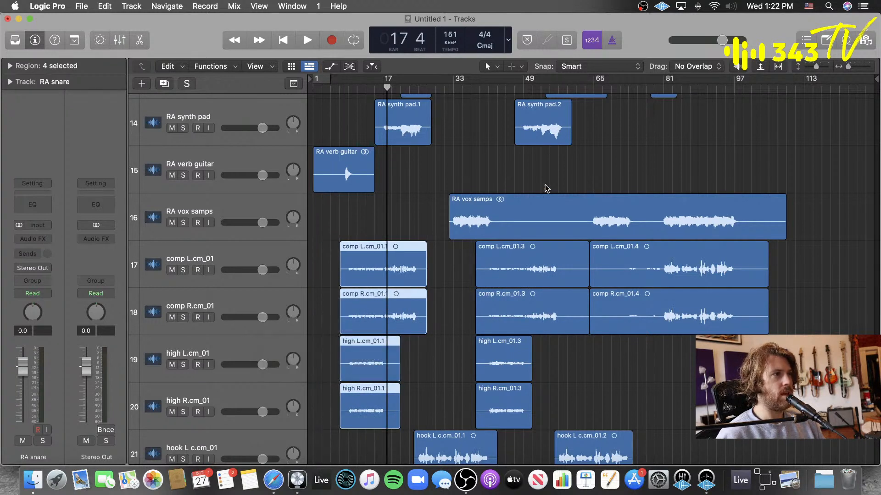
# - Split the RA vox samps region at bar 54 and trim the pieces to about bars 32–44 and 63–102
pyautogui.press('t')
pyautogui.press('i')
pyautogui.click(548, 202)
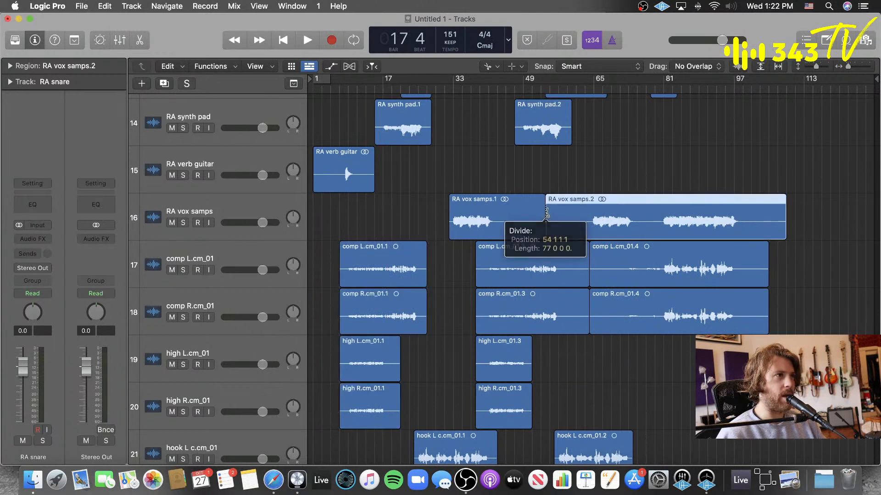
pyautogui.press('t')
pyautogui.press('t')
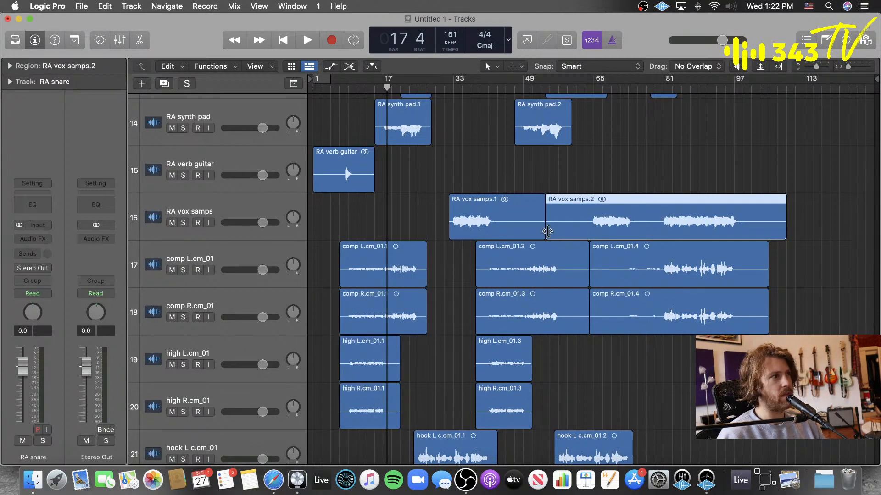
pyautogui.moveTo(547, 231); pyautogui.dragTo(500, 239)
pyautogui.moveTo(784, 237); pyautogui.dragTo(753, 238)
# - Trim the hook comp.cm_01 region to about bars 23–76
pyautogui.scroll(-5, 653, 226)
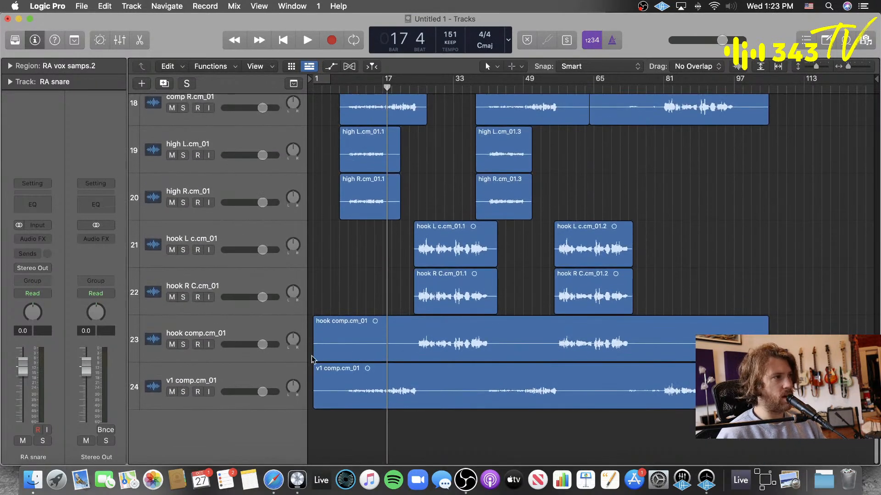
pyautogui.moveTo(311, 359); pyautogui.dragTo(409, 365)
pyautogui.moveTo(317, 356); pyautogui.dragTo(410, 357)
pyautogui.moveTo(768, 357); pyautogui.dragTo(641, 367)
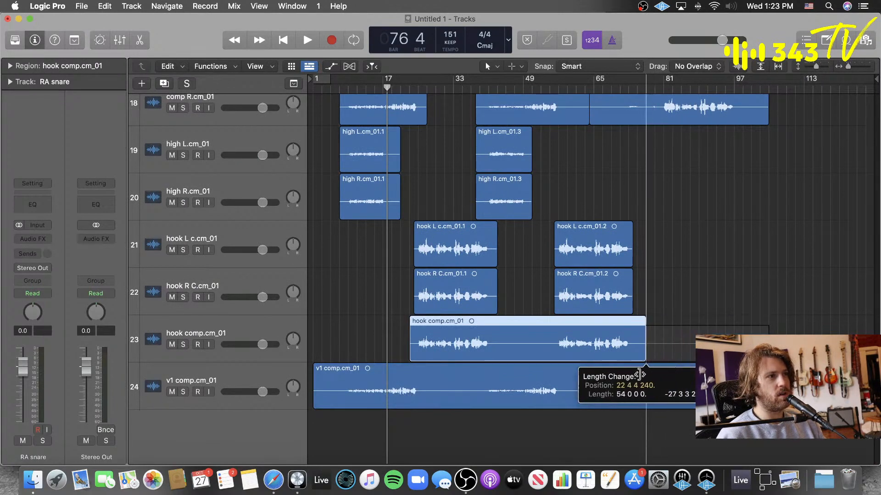
# - Split the hook comp region at about bar 49 and trim away the silence between bars 43 and 56
pyautogui.press('t')
pyautogui.press('i')
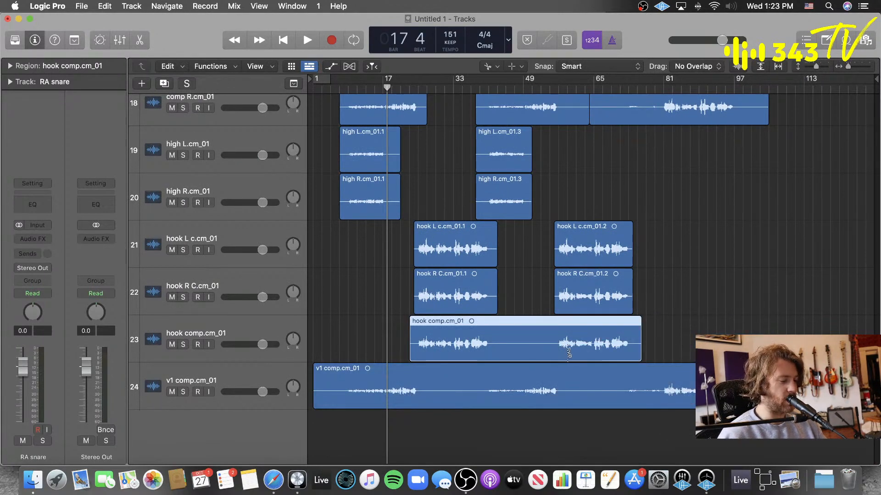
pyautogui.click(524, 343)
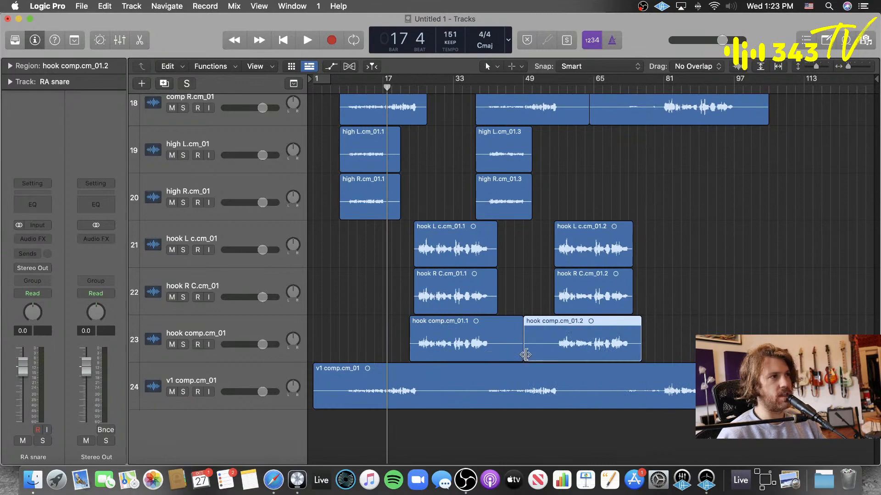
pyautogui.moveTo(525, 355); pyautogui.dragTo(495, 357)
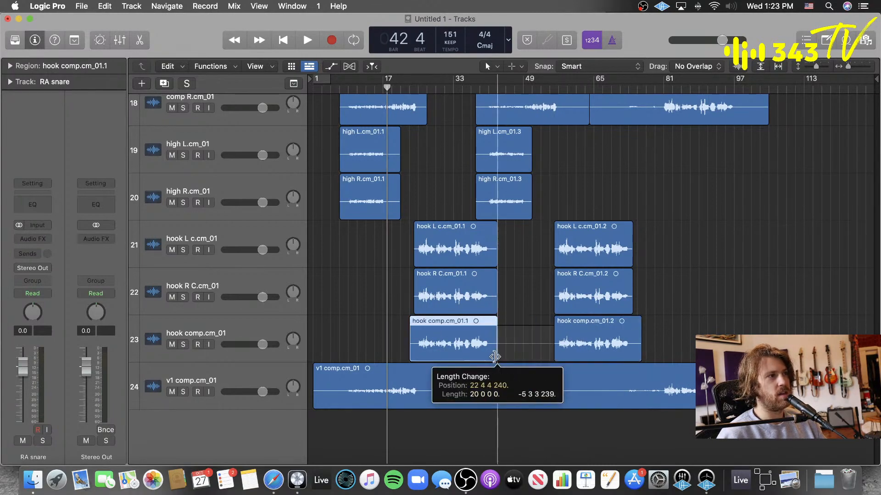
# - Select the RA city fx and RA crowd fx regions together and split both at about bar 13
pyautogui.scroll(15, 501, 340)
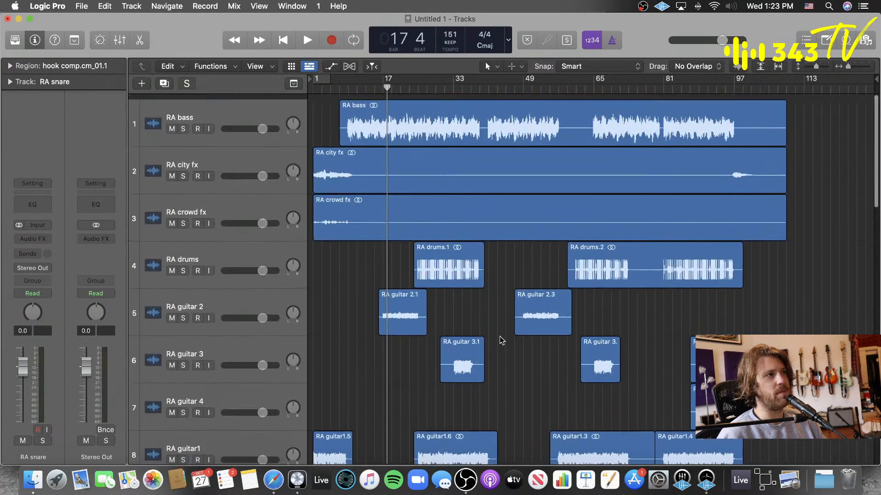
pyautogui.press('t')
pyautogui.press('i')
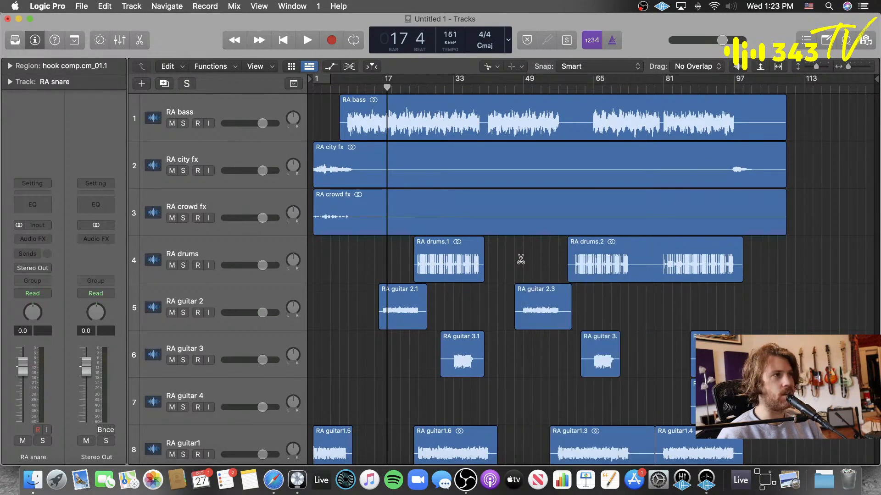
pyautogui.moveTo(518, 233); pyautogui.dragTo(502, 176)
pyautogui.keyDown('shift'); pyautogui.click(428, 182); pyautogui.keyUp('shift')
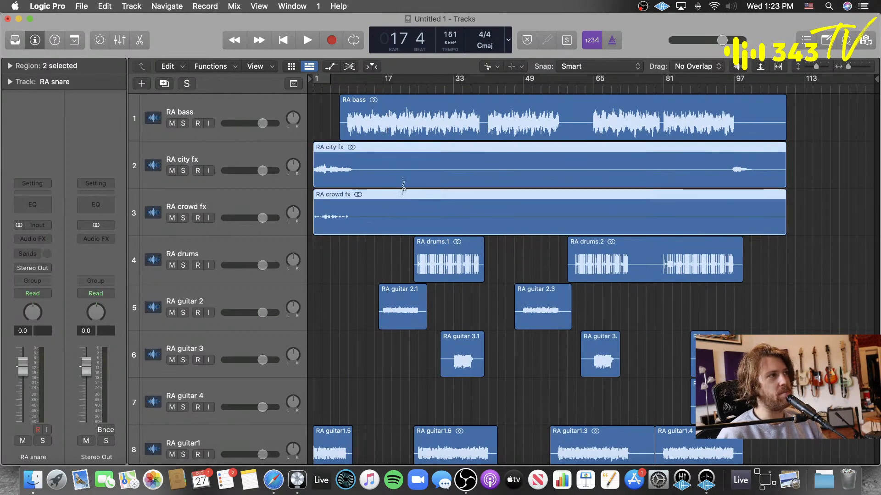
pyautogui.moveTo(403, 186); pyautogui.dragTo(367, 192)
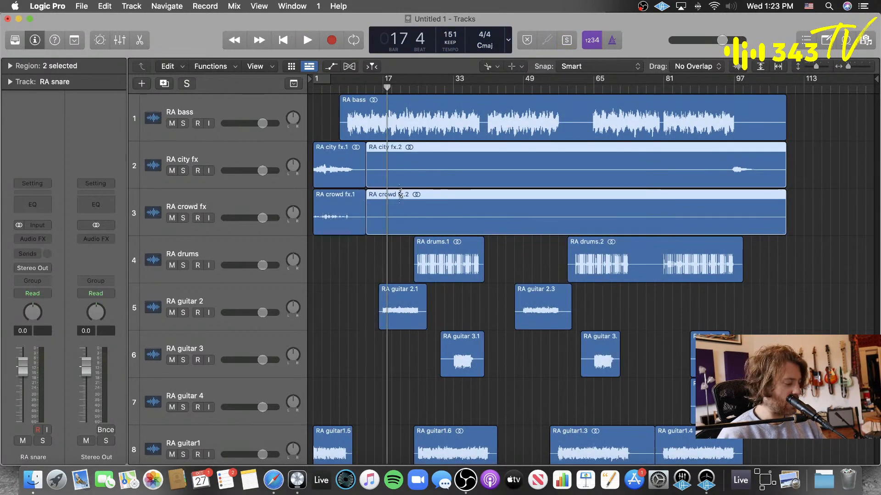
# - Trim the second city fx and crowd fx pieces together to about bars 95–103
pyautogui.press('Escape')
pyautogui.press('Escape')
pyautogui.press('super+Down')
pyautogui.press('super+Down')
pyautogui.press('super+Down')
pyautogui.press('super+Down')
pyautogui.press('super+Down')
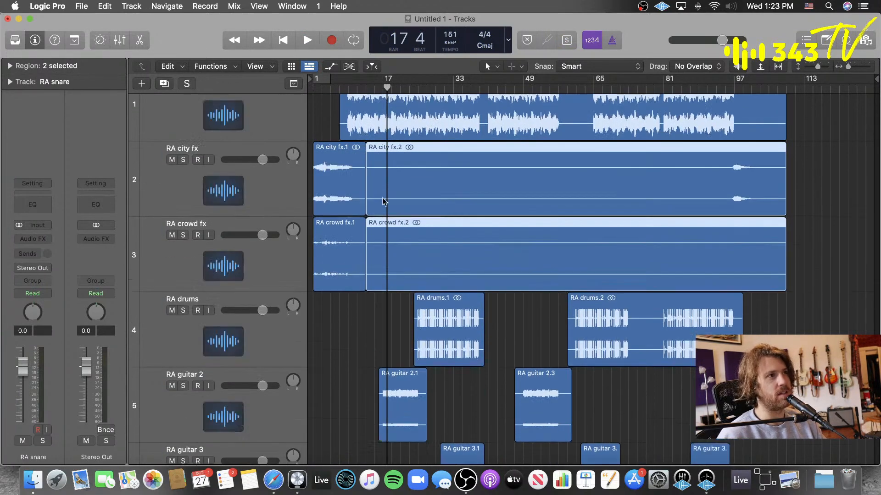
pyautogui.moveTo(367, 216); pyautogui.dragTo(728, 270)
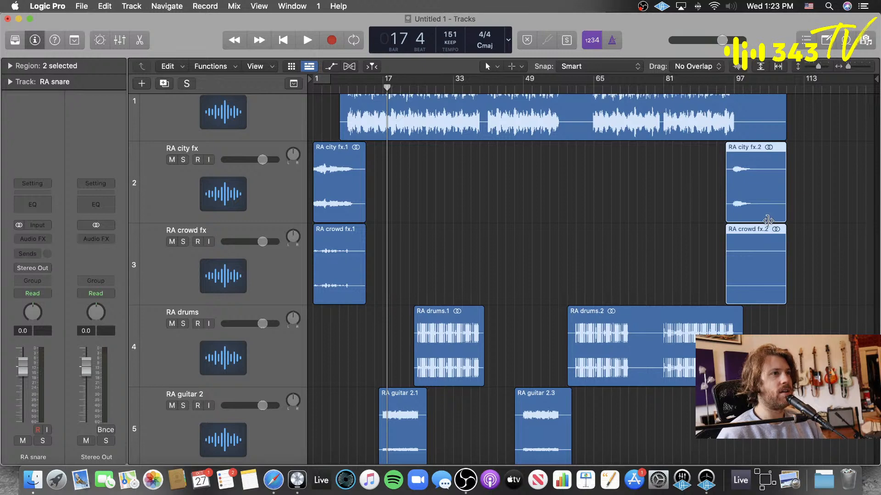
pyautogui.moveTo(768, 221); pyautogui.dragTo(757, 226)
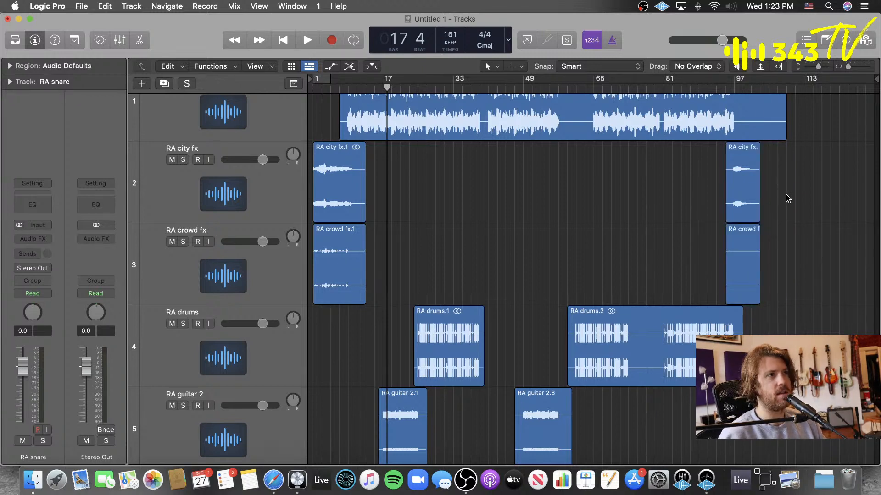
# - Trim the end of RA bass to about bar 99 and the RA verb guitar region to about bars 7–12
pyautogui.scroll(2, 786, 196)
pyautogui.moveTo(780, 173); pyautogui.dragTo(746, 181)
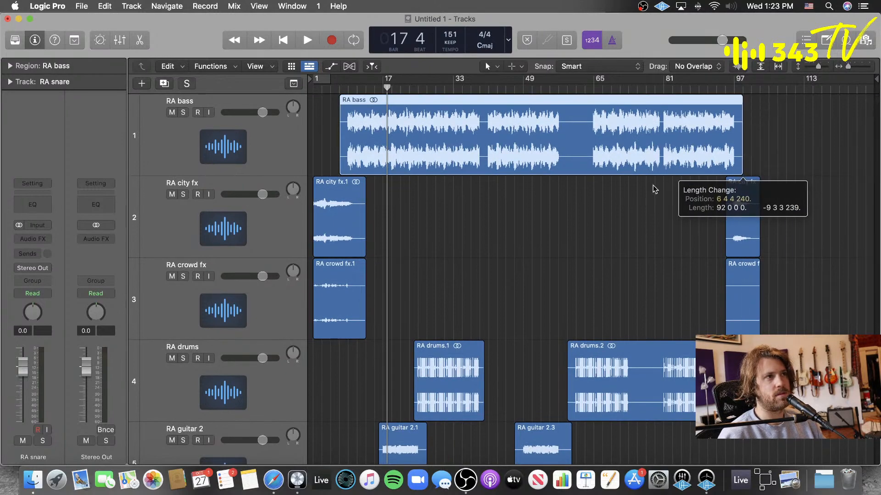
pyautogui.scroll(-15, 527, 191)
pyautogui.scroll(-4, 502, 192)
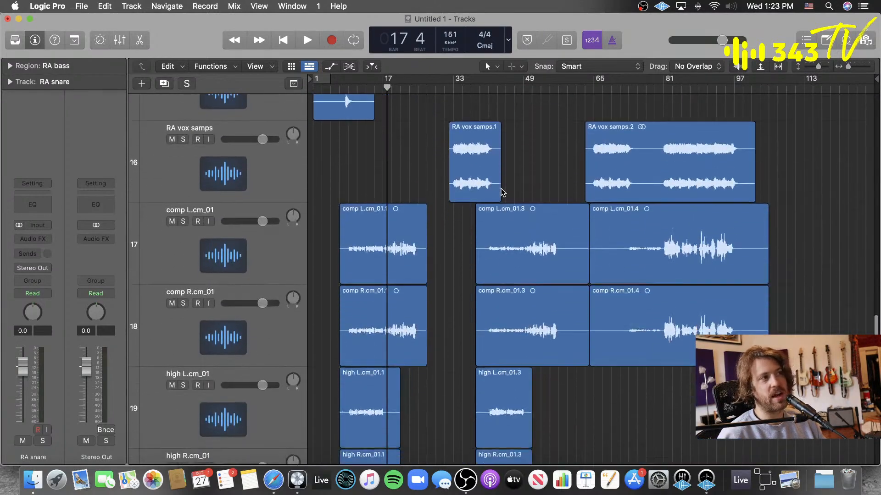
pyautogui.scroll(2, 337, 212)
pyautogui.moveTo(315, 199); pyautogui.dragTo(359, 204)
# - Trim the start of the v1 comp.cm_01 region to about bar 7 and play the song from the beginning
pyautogui.scroll(-7, 359, 205)
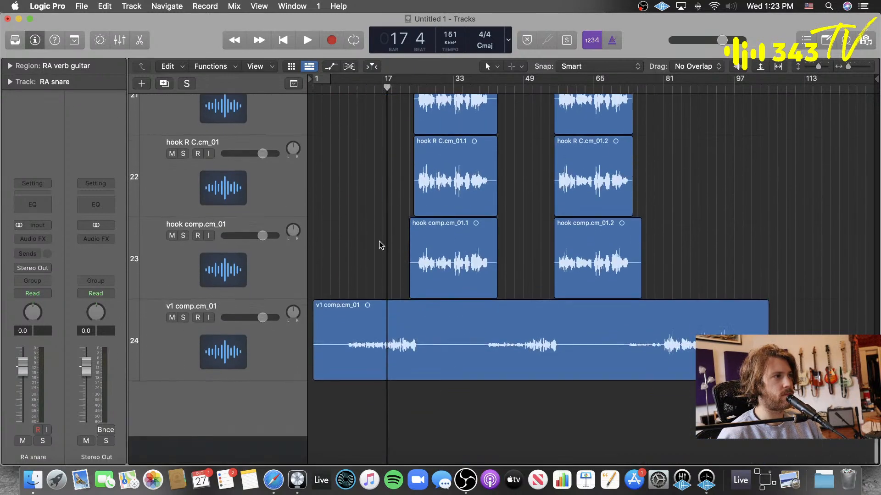
pyautogui.moveTo(316, 406); pyautogui.dragTo(340, 407)
pyautogui.press('Return')
pyautogui.press('space')
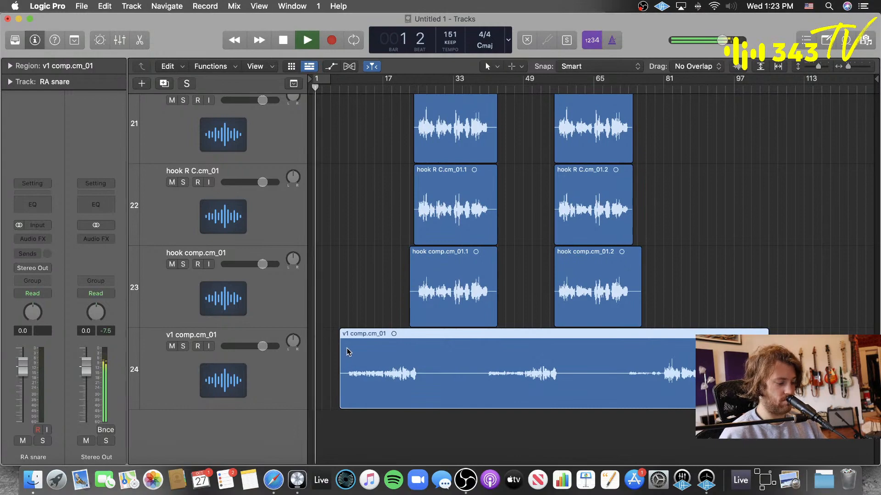
# - Rename the RA guitar1 track as Intro Guitar
pyautogui.scroll(-3, 332, 342)
pyautogui.scroll(-8, 331, 328)
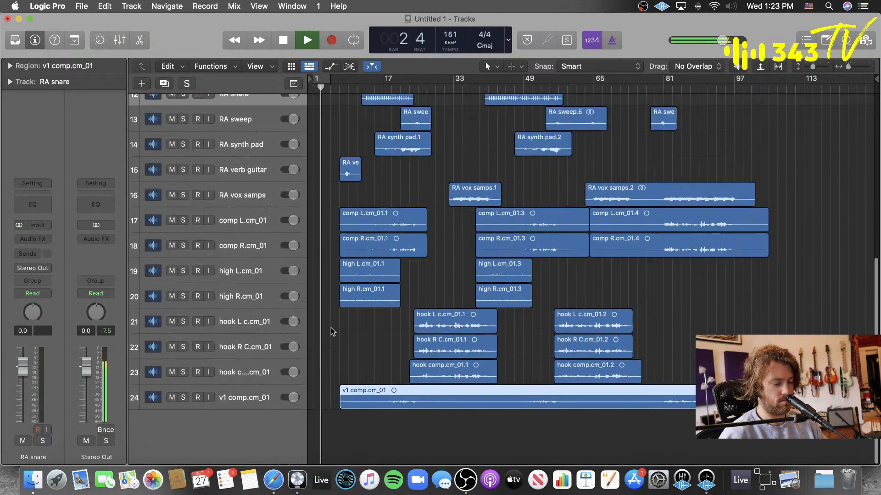
pyautogui.scroll(10, 326, 302)
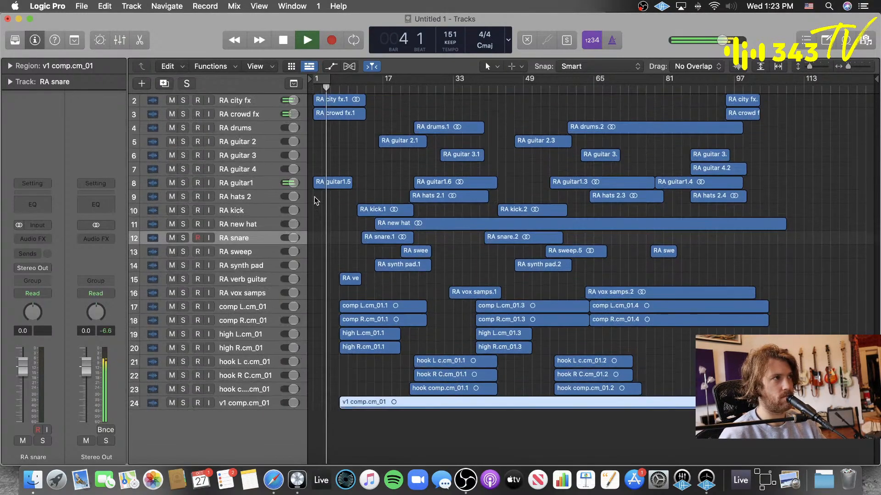
pyautogui.scroll(-2, 339, 175)
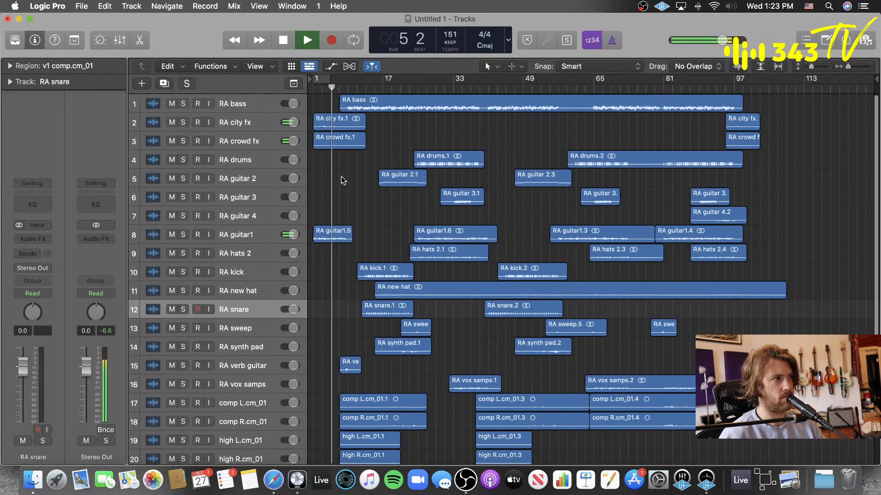
pyautogui.click(257, 229)
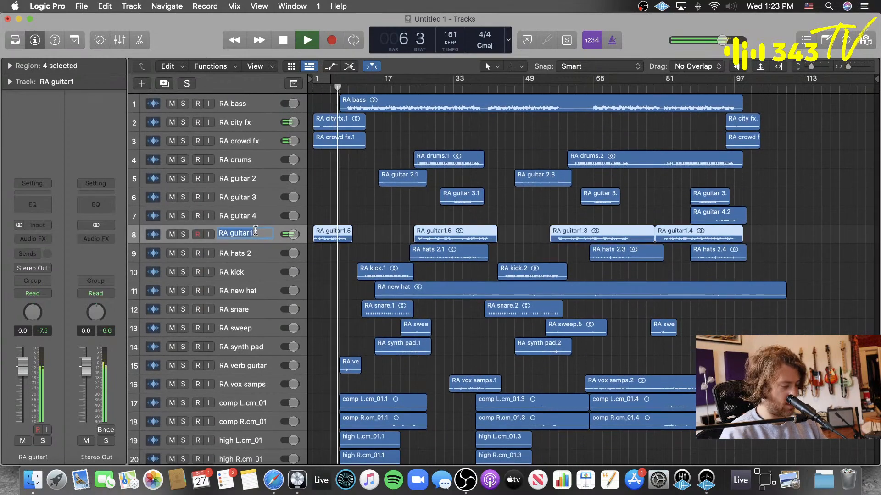
pyautogui.doubleClick(257, 230)
pyautogui.write('Intro Guitar')
pyautogui.press('Return')
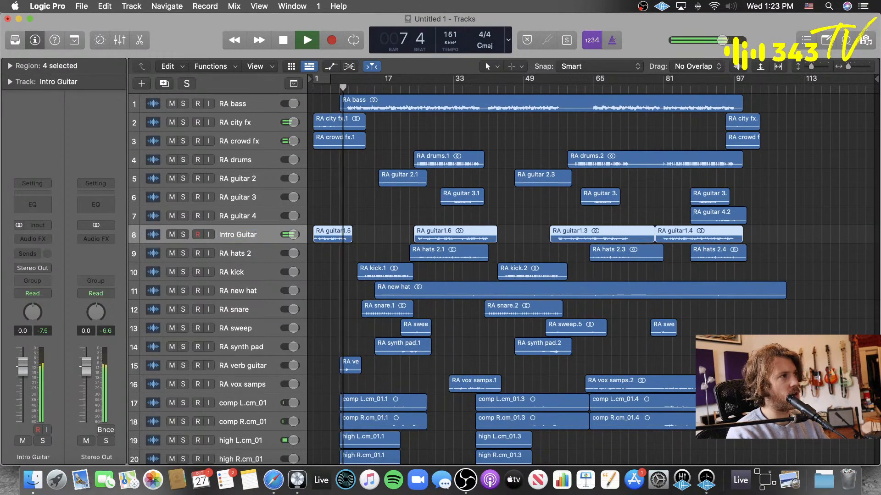
# - Rename the RA city fx track as City FX and the RA bass track as Bass
pyautogui.doubleClick(241, 122)
pyautogui.write('City FX')
pyautogui.press('Return')
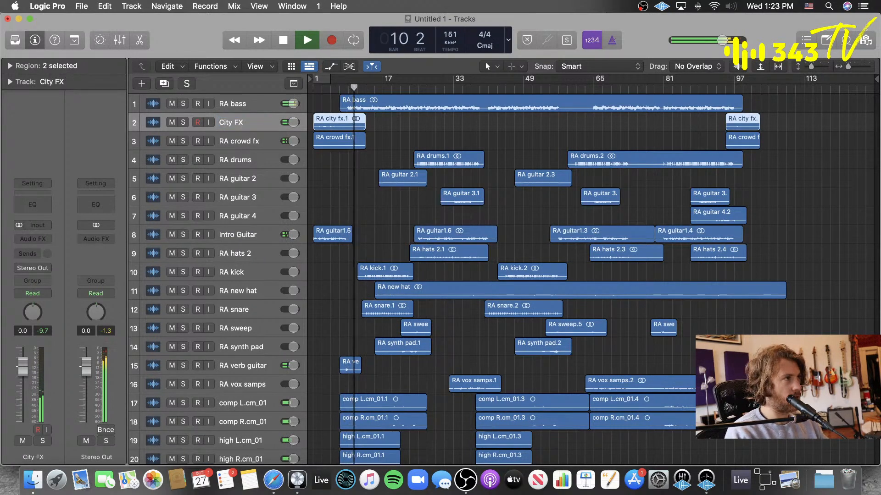
pyautogui.doubleClick(244, 96)
pyautogui.write('Bass')
pyautogui.press('Return')
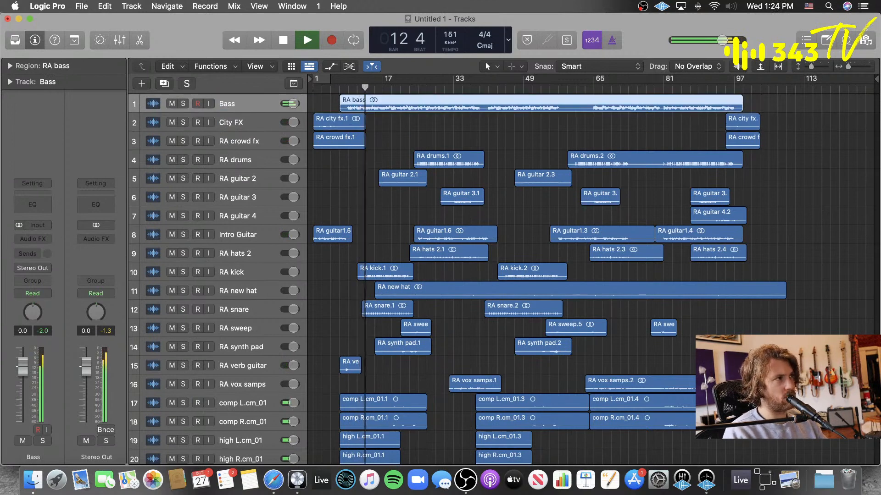
# - Rename the RA crowd fx track as Crowd Fx
pyautogui.doubleClick(242, 140)
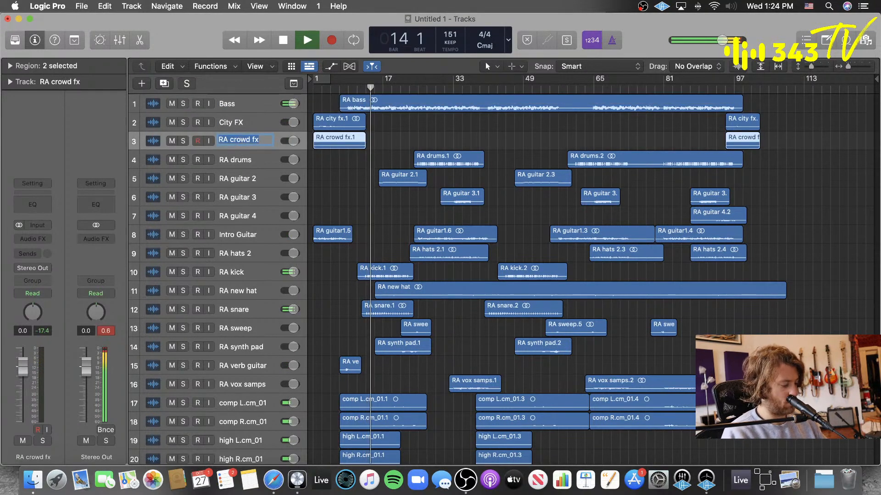
pyautogui.write('City')
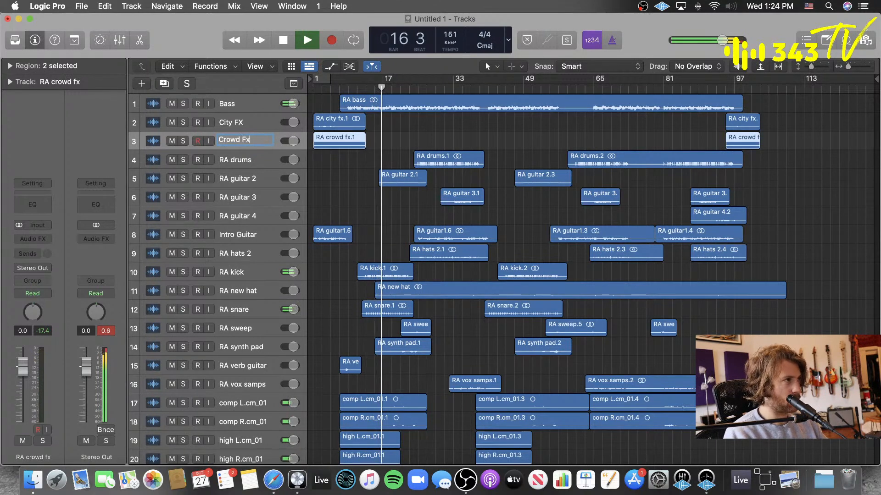
pyautogui.press('Return')
# - Examine the waveforms on the tracks from RA guitar 2 down to v1 comp.cm_01
pyautogui.scroll(-7, 401, 176)
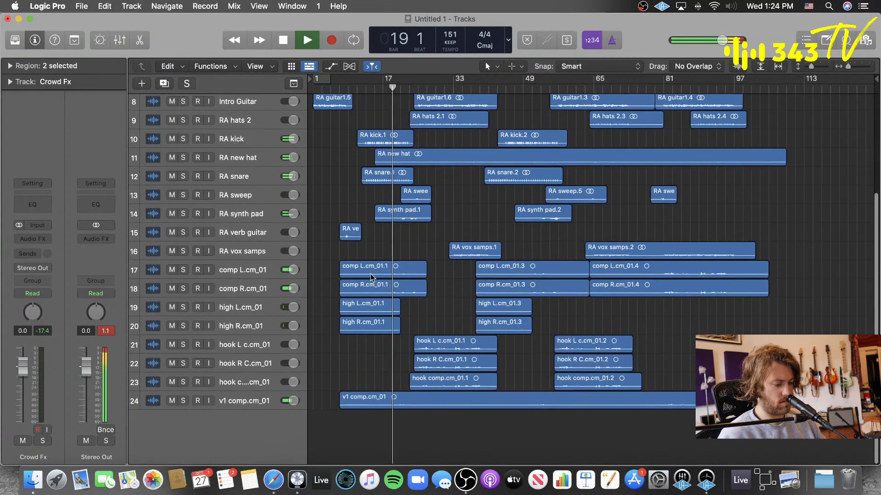
pyautogui.click(354, 358)
pyautogui.press('super+Down')
pyautogui.press('super+Down')
pyautogui.press('super+Down')
pyautogui.press('super+Down')
pyautogui.press('super+Down')
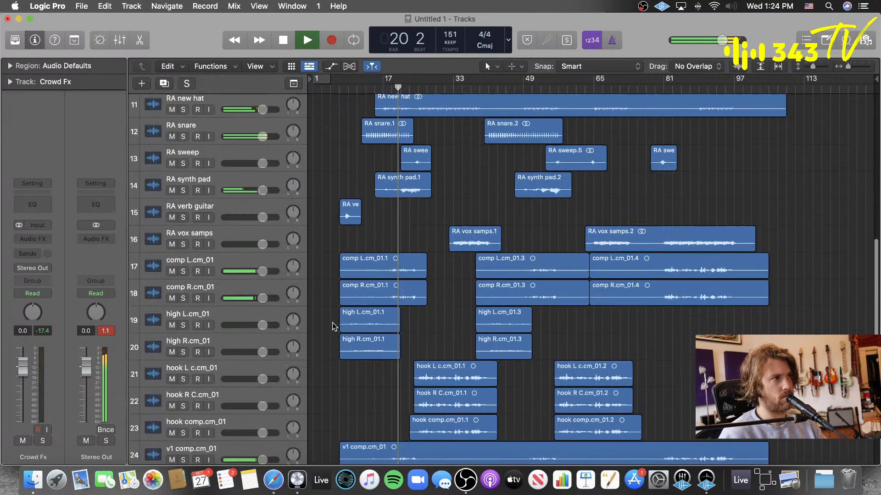
pyautogui.scroll(5, 332, 324)
pyautogui.press('super+Up')
pyautogui.press('super+Up')
pyautogui.press('super+Up')
pyautogui.press('super+Up')
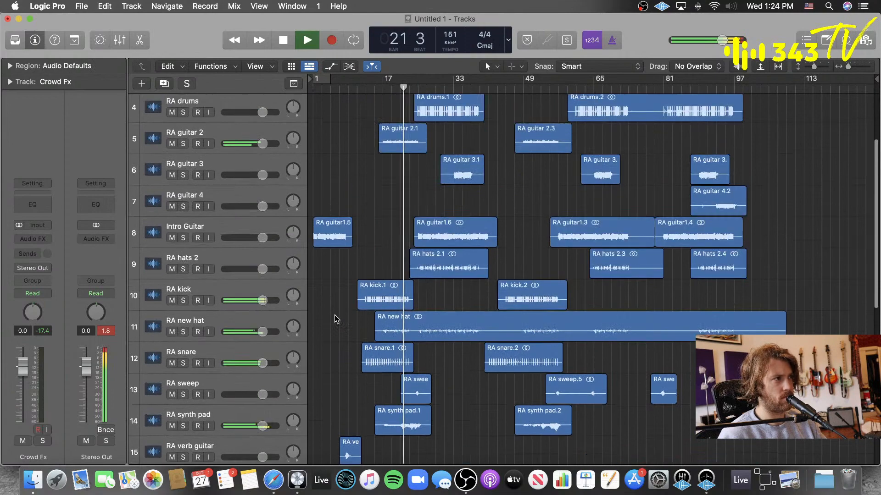
# - Reorder the track list so RA drums comes first and RA new hat directly follows it
pyautogui.scroll(5, 335, 311)
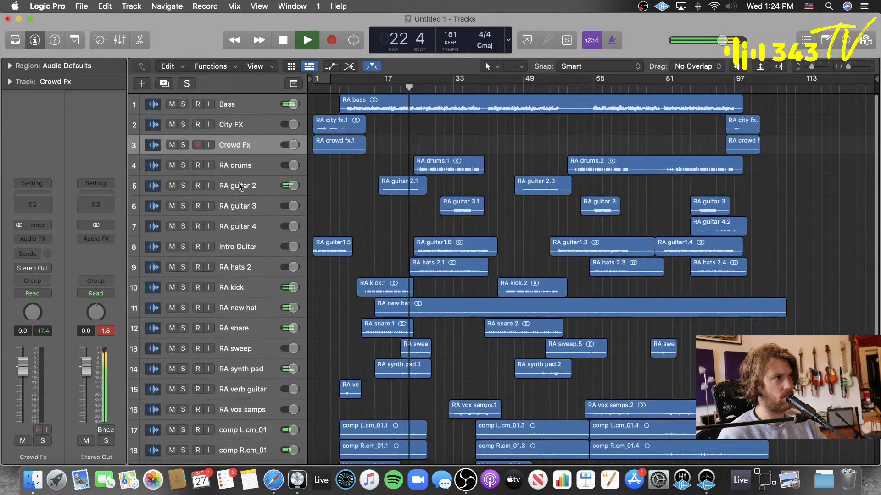
pyautogui.click(234, 168)
pyautogui.moveTo(234, 168); pyautogui.dragTo(234, 104)
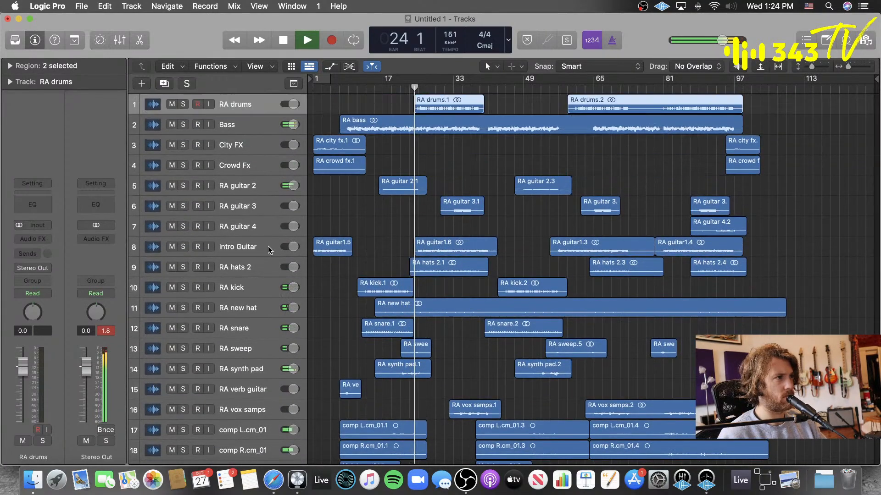
pyautogui.moveTo(233, 310); pyautogui.dragTo(234, 124)
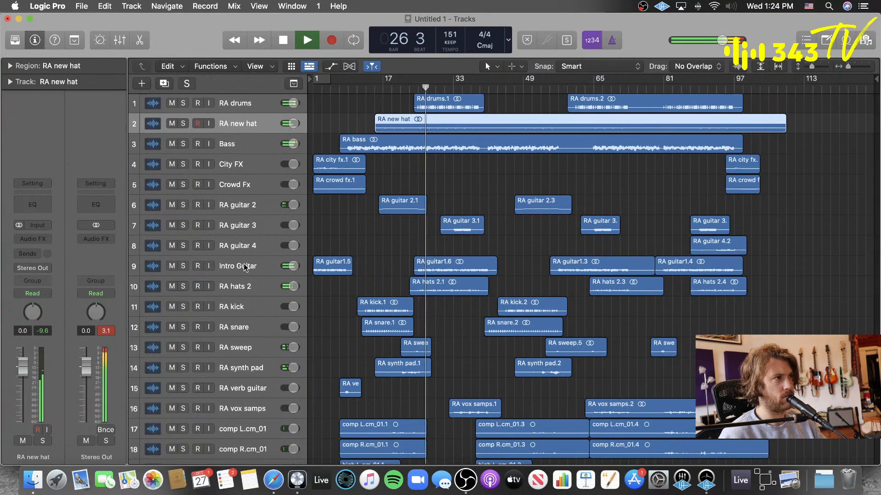
pyautogui.scroll(-1, 335, 250)
pyautogui.scroll(-7, 335, 250)
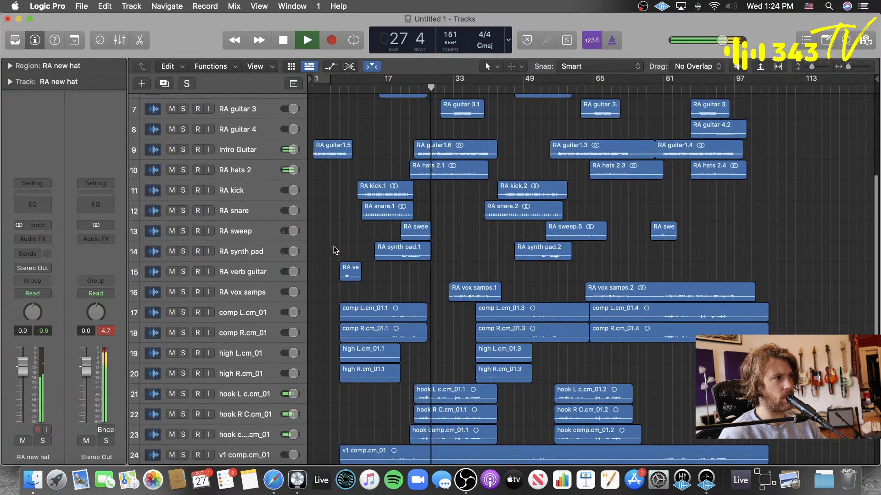
pyautogui.scroll(5, 334, 247)
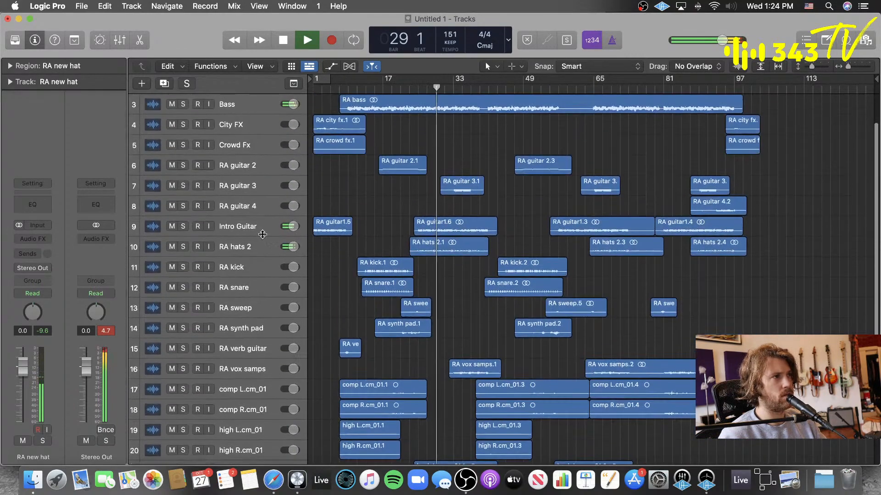
pyautogui.click(245, 234)
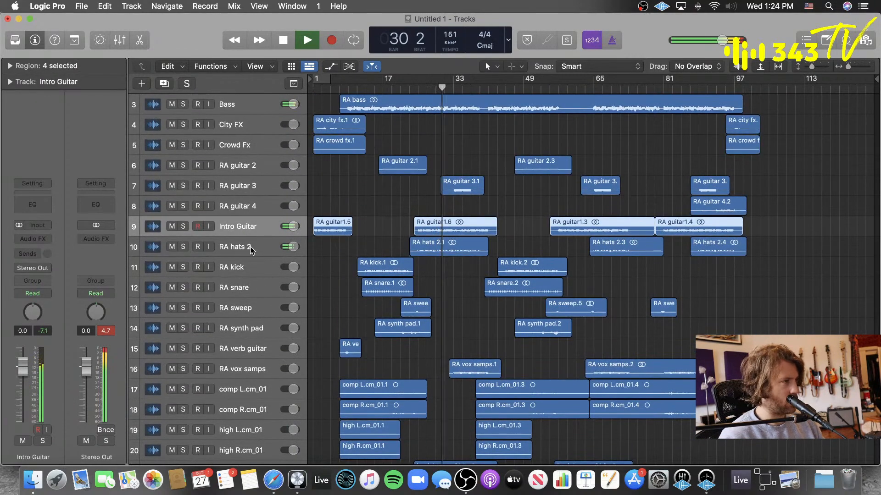
pyautogui.scroll(2, 261, 215)
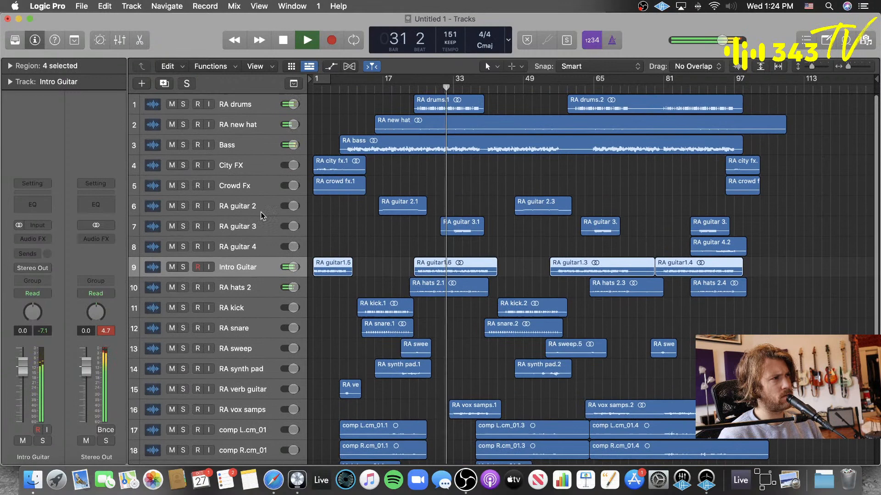
# - Check the RA drums track briefly in solo and rename it Drums
pyautogui.click(183, 104)
pyautogui.click(183, 105)
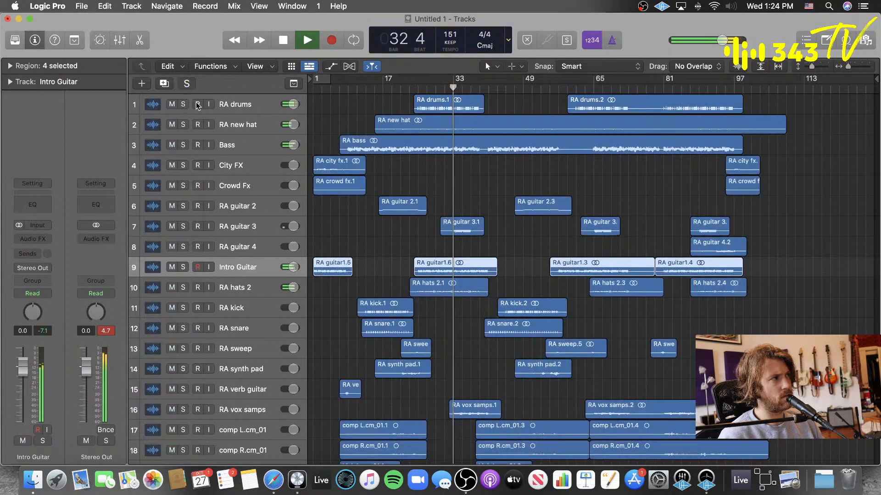
pyautogui.doubleClick(236, 103)
pyautogui.write('Dr')
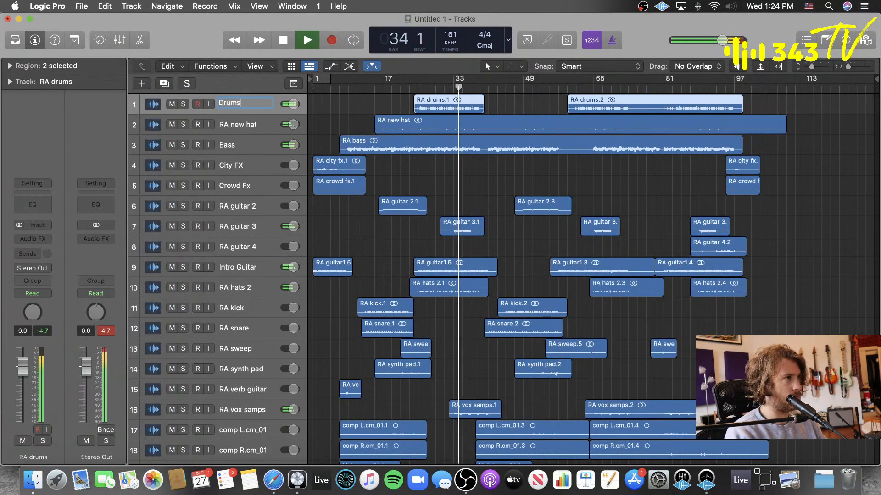
pyautogui.click(231, 226)
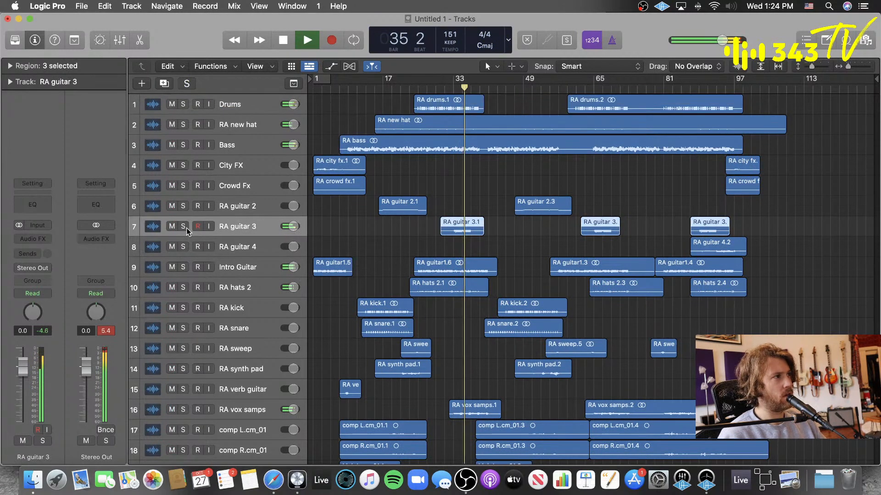
# - Check the RA guitar 3 track briefly in solo and rename it Vocal Guitar Miroor
pyautogui.click(185, 227)
pyautogui.click(185, 227)
pyautogui.doubleClick(253, 223)
pyautogui.write('Vocal')
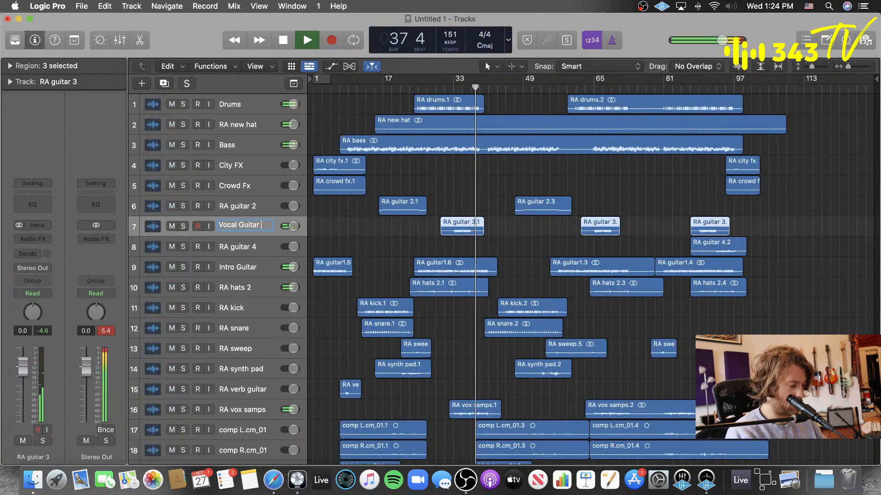
pyautogui.write(' Guitar Miroor')
pyautogui.press('Return')
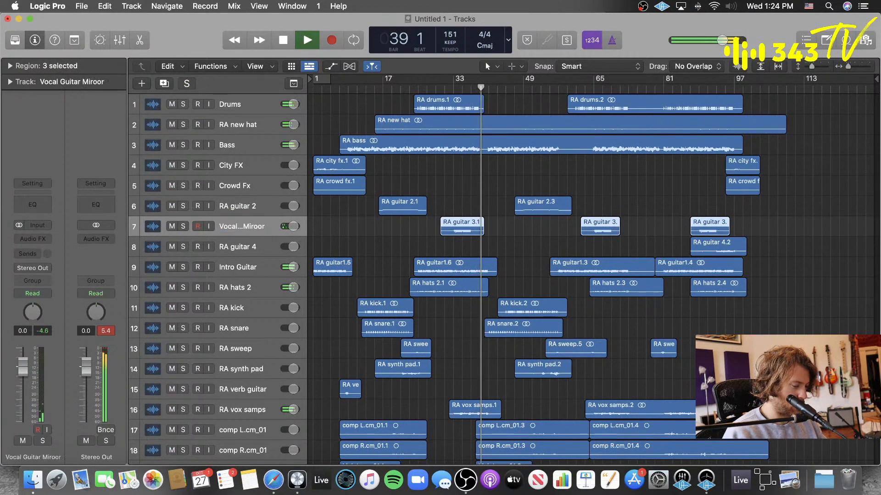
# - Widen the track headers and correct the misspelled guitar track name to Vocal Guitar Mirror
pyautogui.scroll(-1, 282, 207)
pyautogui.moveTo(308, 224); pyautogui.dragTo(345, 221)
pyautogui.doubleClick(257, 214)
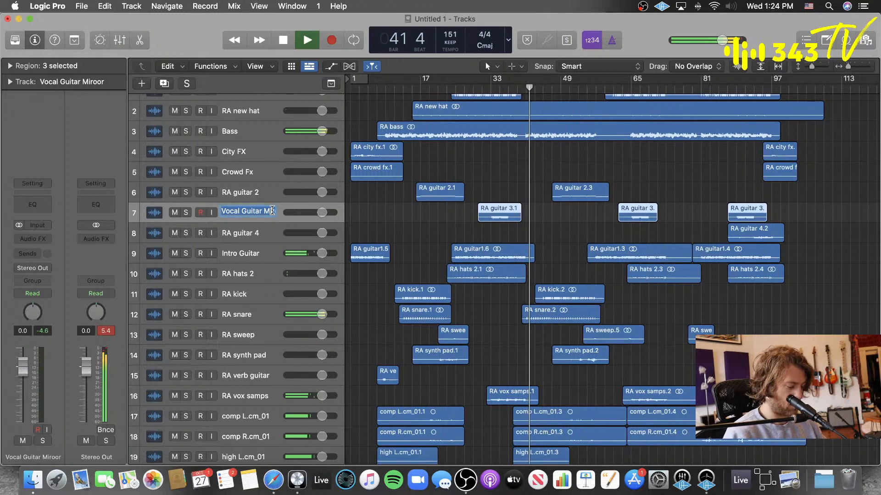
pyautogui.press('BackSpace')
pyautogui.press('BackSpace')
pyautogui.write('ro')
pyautogui.press('Return')
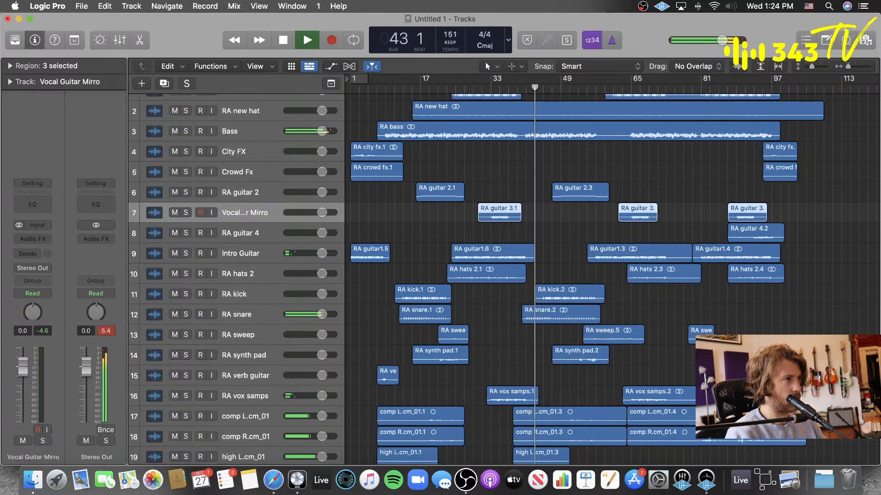
pyautogui.doubleClick(265, 210)
pyautogui.write('r')
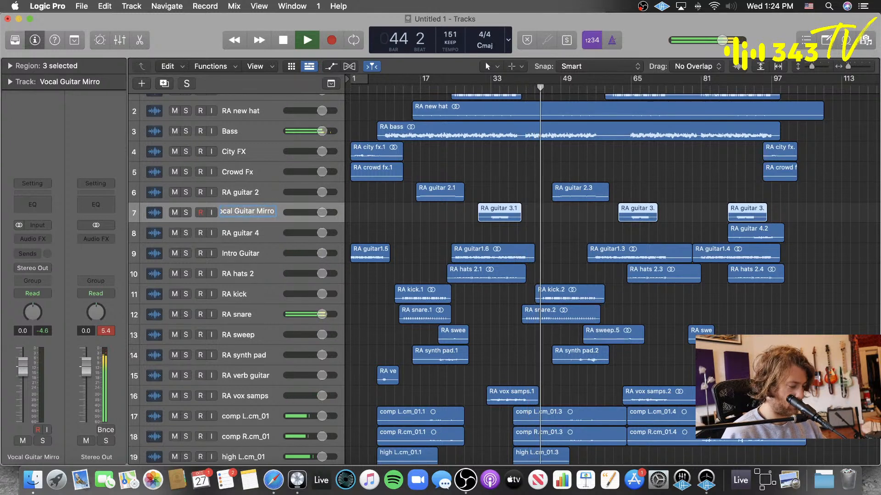
pyautogui.press('Return')
# - Stop playback with the playhead at bar 5 and move the v1 comp.cm_01 track directly above comp L.cm_01
pyautogui.scroll(-8, 403, 178)
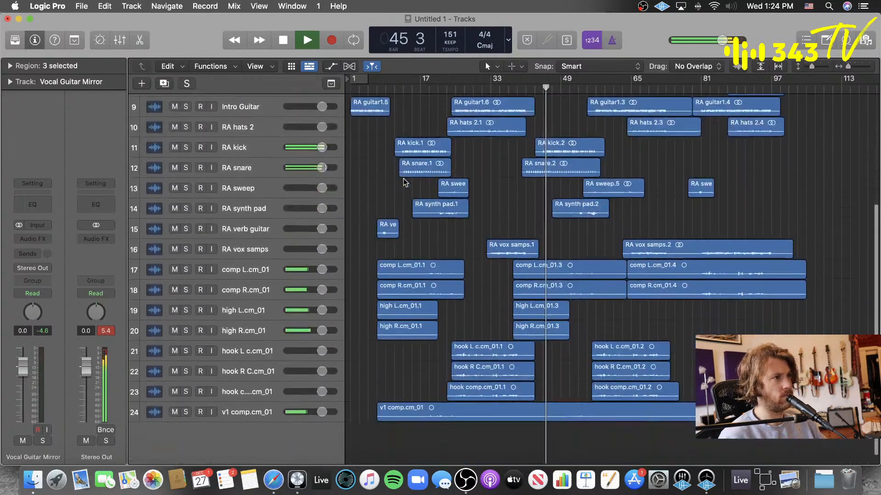
pyautogui.click(367, 87)
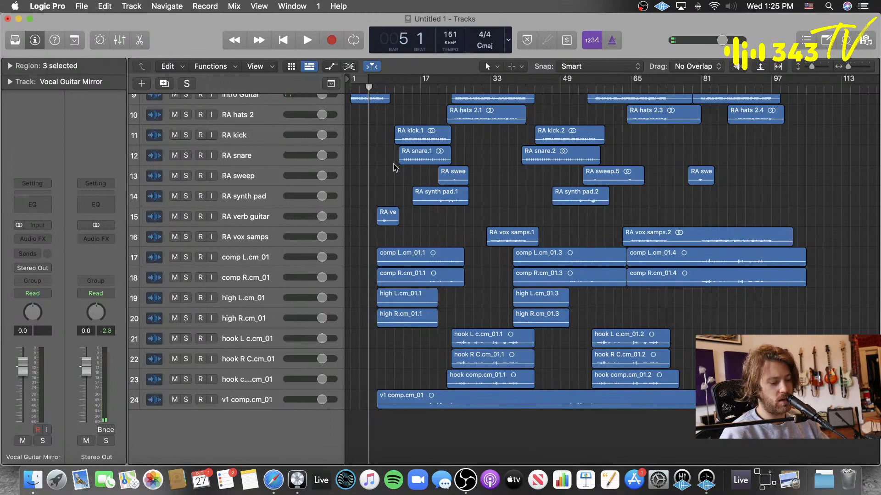
pyautogui.press('super+Down')
pyautogui.press('super+Down')
pyautogui.press('super+Down')
pyautogui.press('super+Down')
pyautogui.press('super+Down')
pyautogui.press('super+Down')
pyautogui.press('super+Down')
pyautogui.scroll(-5, 417, 254)
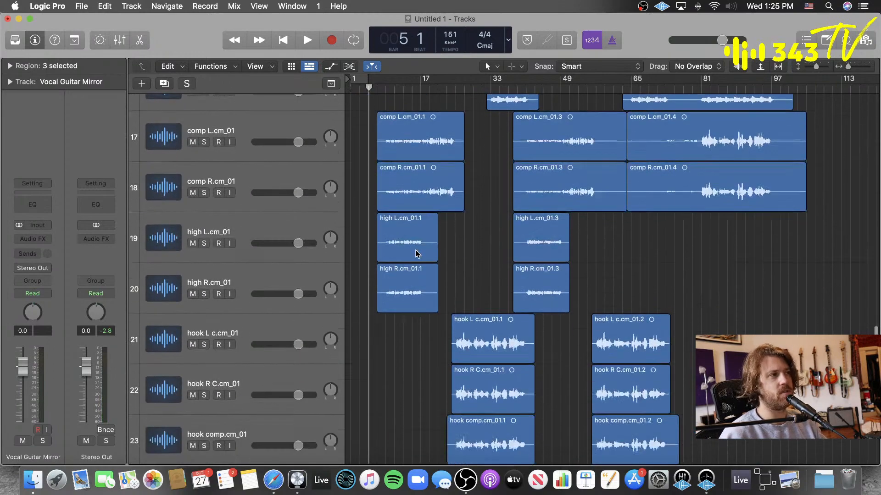
pyautogui.scroll(-3, 417, 254)
pyautogui.scroll(1, 296, 381)
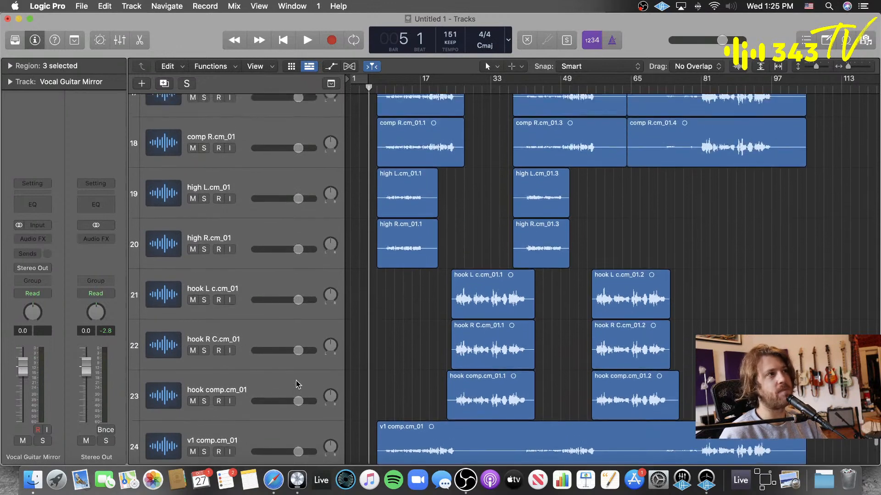
pyautogui.moveTo(260, 435); pyautogui.dragTo(256, 193)
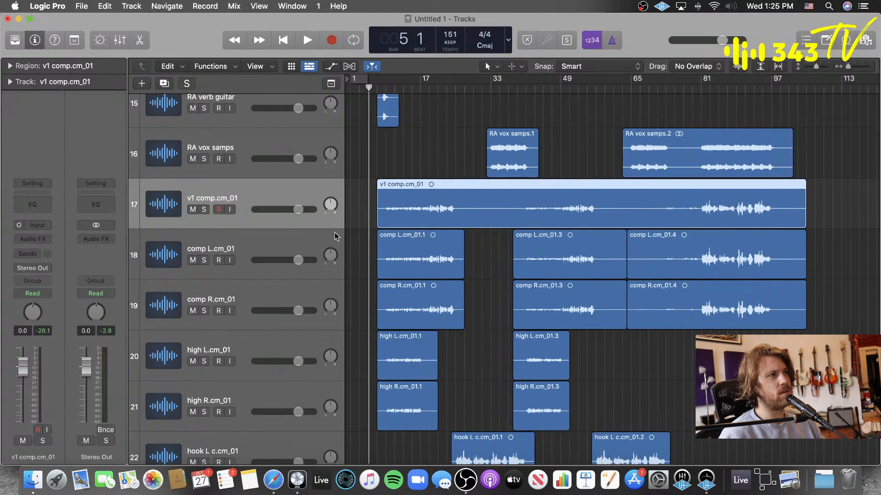
# - Mute all the vocal tracks from comp L.cm_01 down to hook comp.cm_01, leaving v1 comp.cm_01 audible
pyautogui.click(360, 209)
pyautogui.scroll(-5, 359, 207)
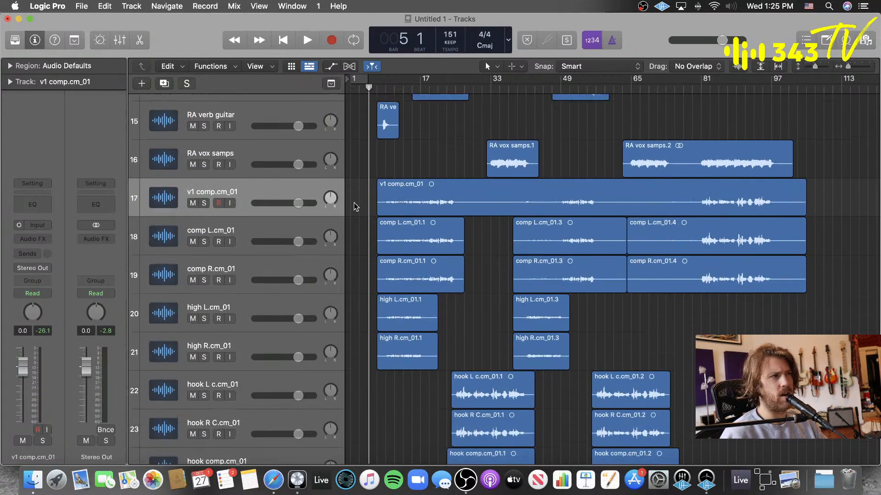
pyautogui.moveTo(189, 239); pyautogui.dragTo(188, 438)
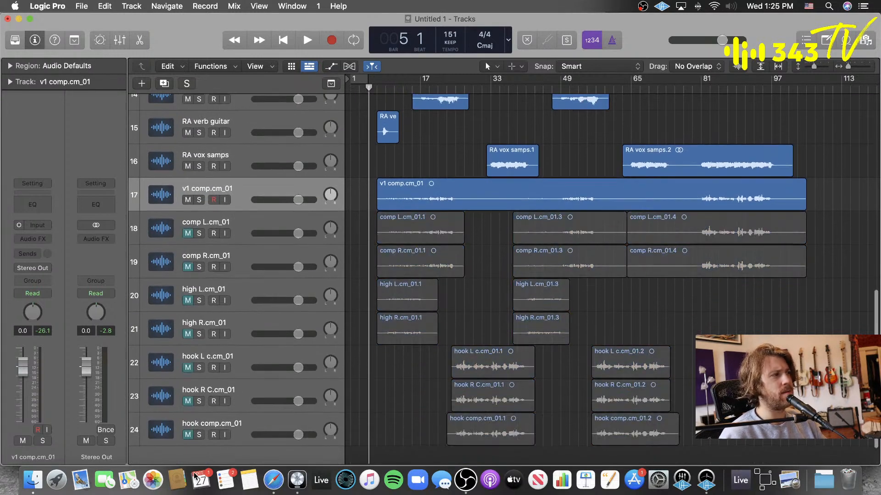
# - Play the song from bar 5 and examine the enlarged waveforms and levels of the tracks up to Drums
pyautogui.scroll(-1, 286, 373)
pyautogui.scroll(5, 376, 153)
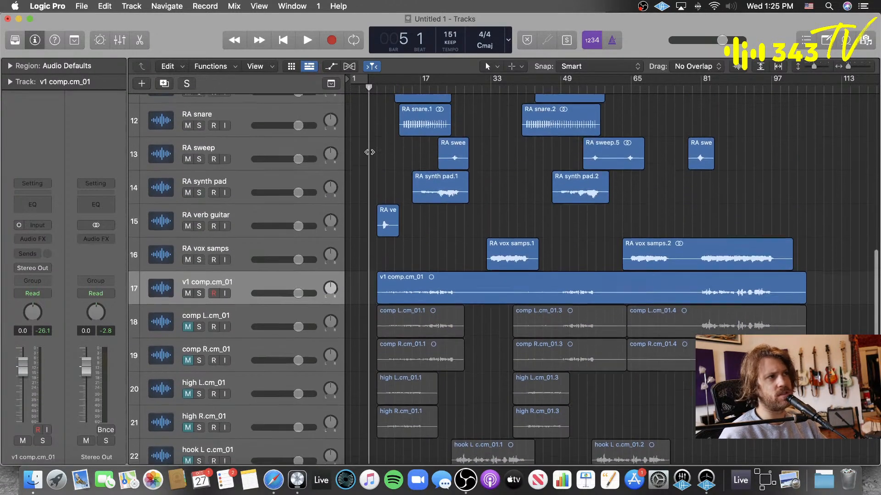
pyautogui.press('space')
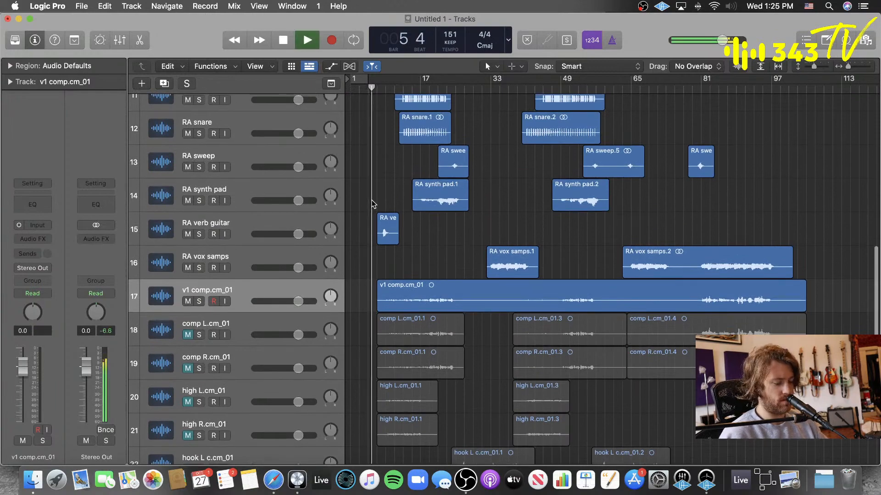
pyautogui.press('super+Down')
pyautogui.press('super+Down')
pyautogui.press('super+Down')
pyautogui.press('super+Down')
pyautogui.press('super+Down')
pyautogui.press('super+Down')
pyautogui.scroll(5, 372, 205)
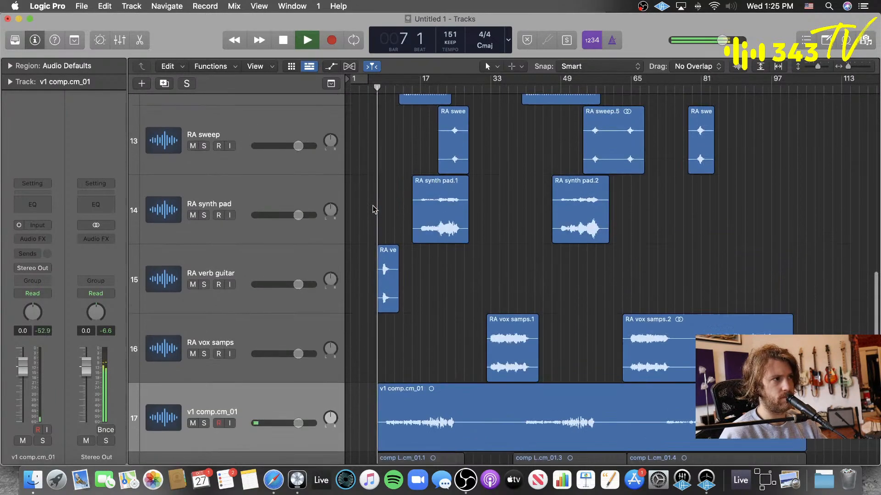
pyautogui.scroll(20, 372, 209)
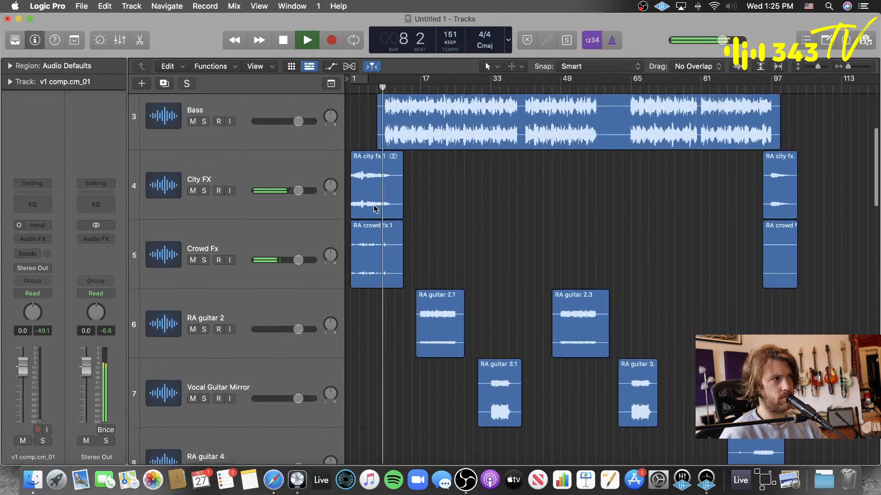
pyautogui.scroll(5, 373, 205)
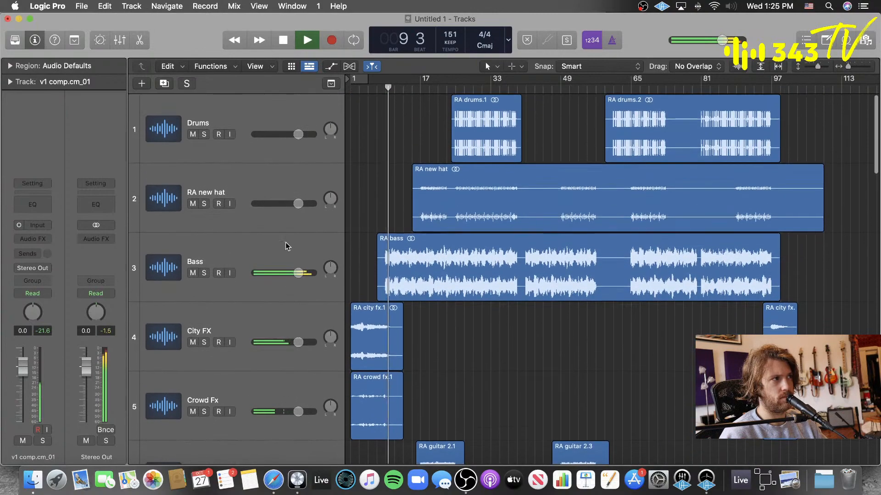
# - Select the v1 comp.cm_01 track and raise its region gain to +6.8 dB
pyautogui.click(285, 247)
pyautogui.scroll(-20, 314, 200)
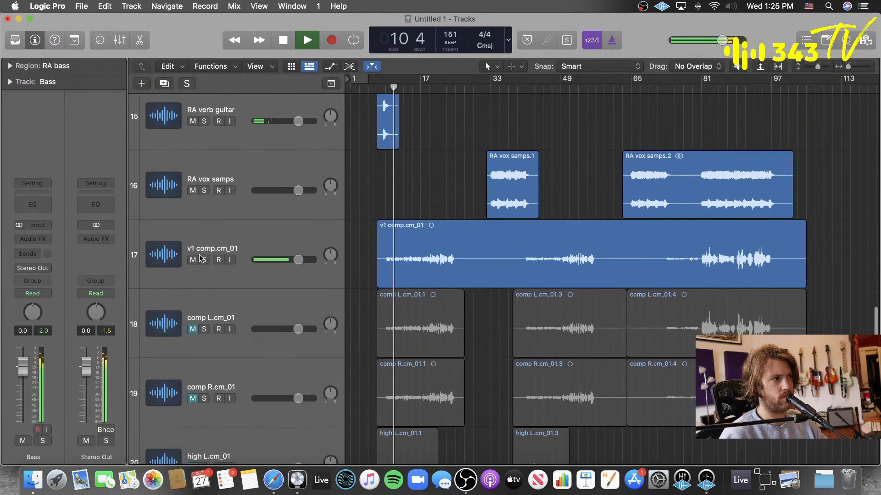
pyautogui.click(204, 260)
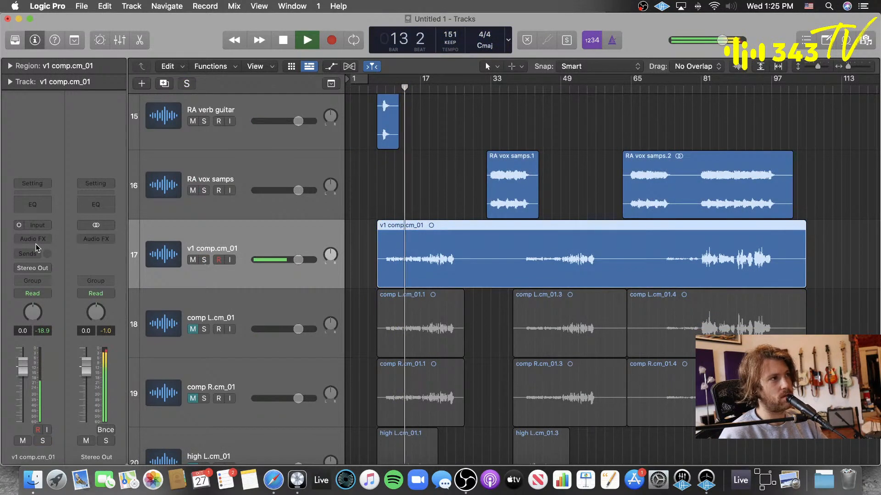
pyautogui.click(10, 66)
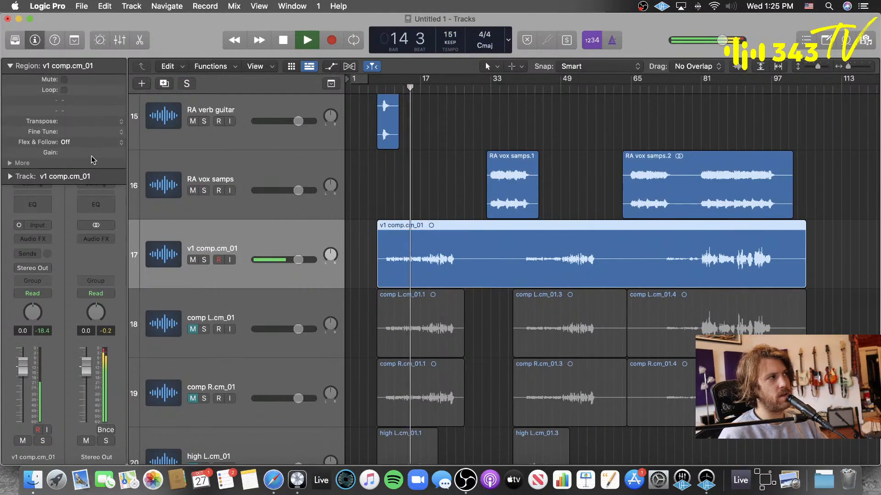
pyautogui.moveTo(85, 152)
pyautogui.mouseDown()
pyautogui.moveTo(85, 138)
pyautogui.moveTo(85, 166)
pyautogui.mouseUp()
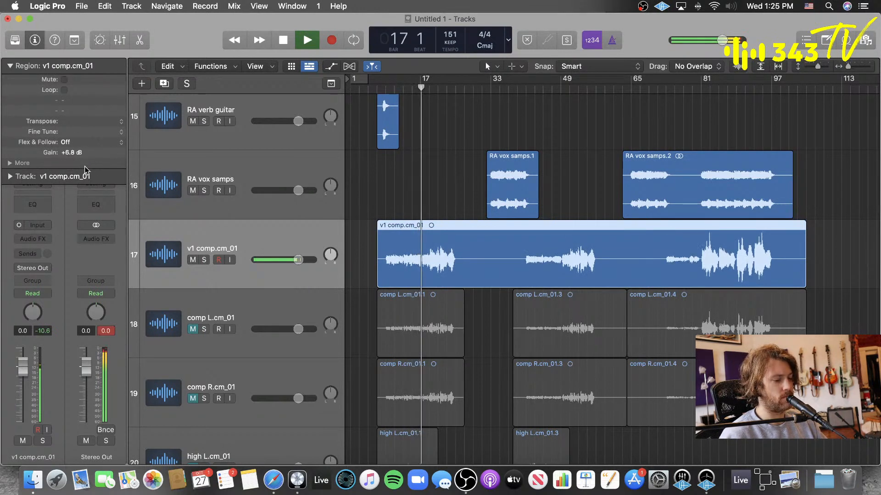
# - Split the v1 comp.cm_01 region at about bar 63 and set the first part's gain to +9.0 dB
pyautogui.press('t')
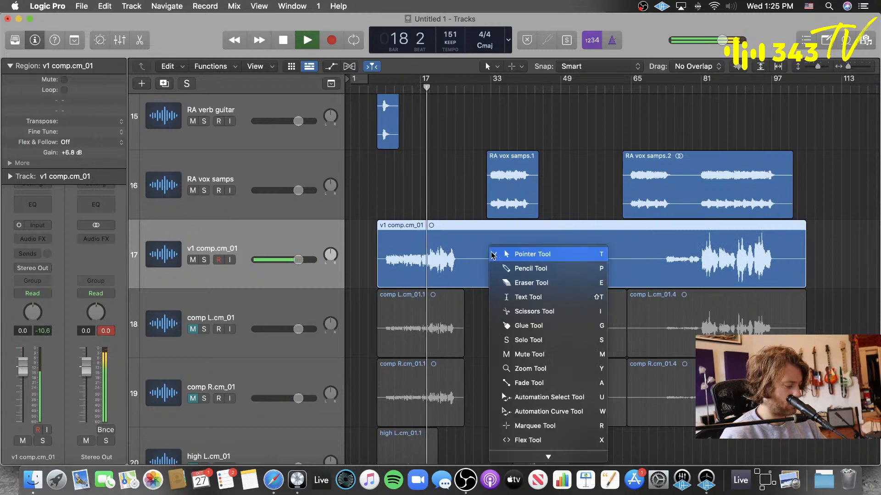
pyautogui.press('i')
pyautogui.click(626, 259)
pyautogui.press('t')
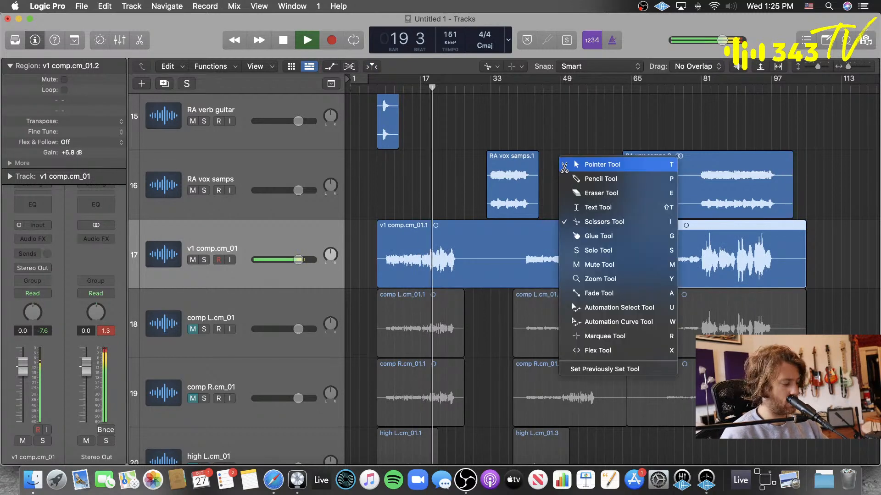
pyautogui.press('t')
pyautogui.click(539, 230)
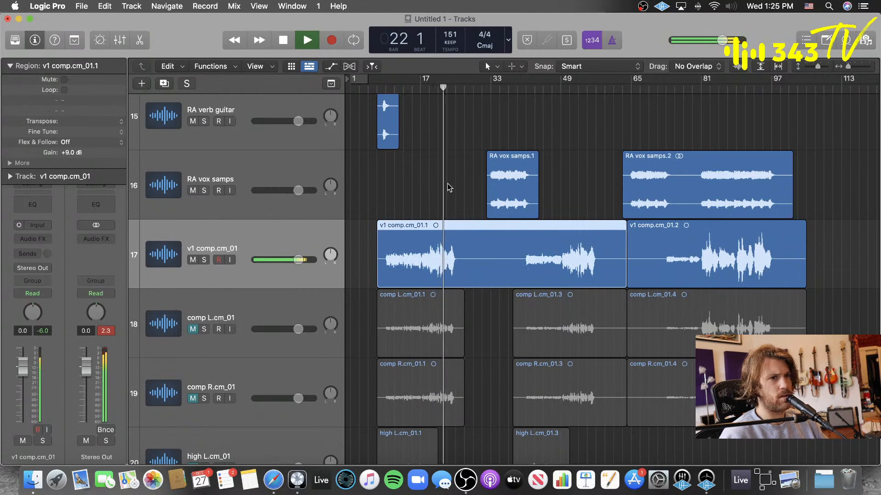
# - Play from the start of the lead vocal and examine its waveform and level against the other tracks at different track heights
pyautogui.press('space')
pyautogui.press('space')
pyautogui.click(380, 88)
pyautogui.click(433, 194)
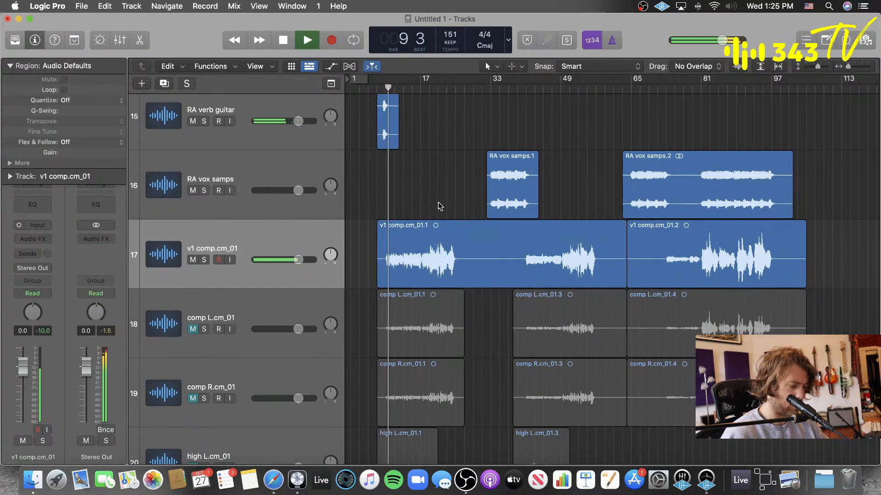
pyautogui.press('super+Down')
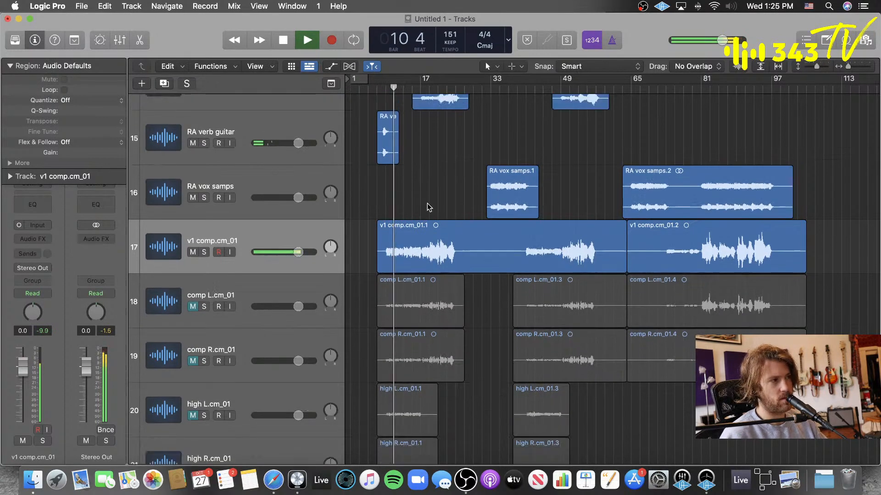
pyautogui.press('super+Down')
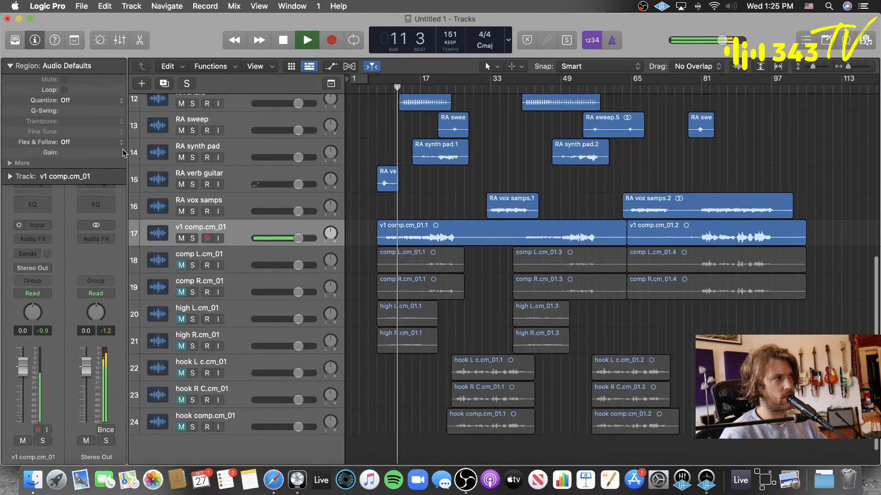
pyautogui.press('super+Down')
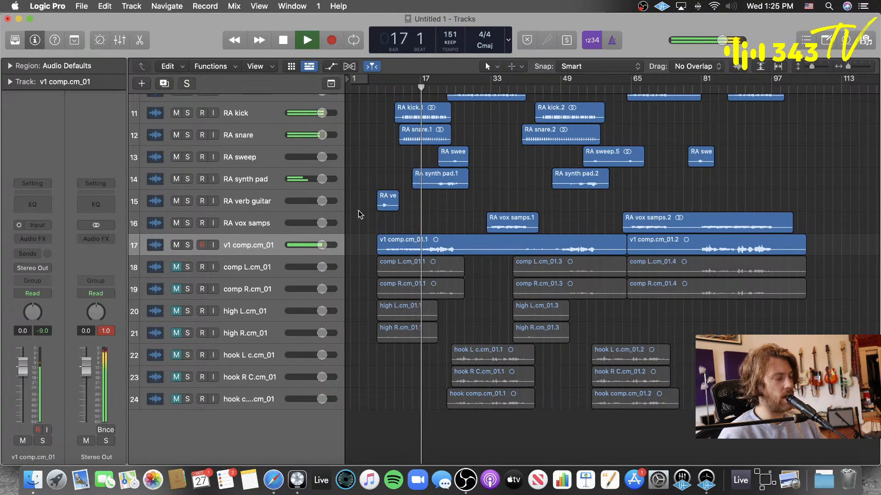
pyautogui.press('super+Down')
pyautogui.press('super+Up')
pyautogui.press('super+Up')
pyautogui.press('super+Up')
pyautogui.press('super+Up')
pyautogui.press('super+Up')
pyautogui.press('super+Up')
pyautogui.press('super+Up')
pyautogui.press('super+Down')
pyautogui.press('super+Down')
pyautogui.press('super+Down')
pyautogui.press('super+Down')
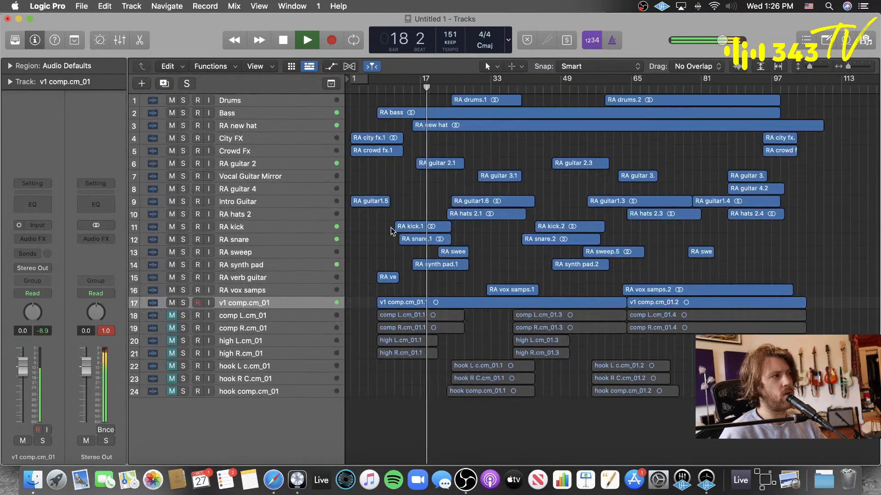
pyautogui.press('super+Down')
pyautogui.press('super+Down')
pyautogui.press('super+Down')
pyautogui.press('super+Down')
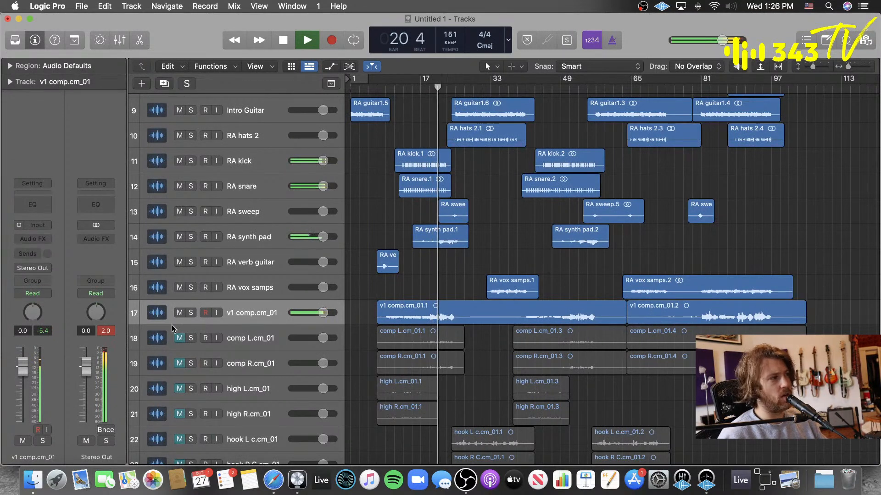
# - Solo the v1 comp.cm_01 track, then stop playback and clear the peak level readings
pyautogui.click(191, 314)
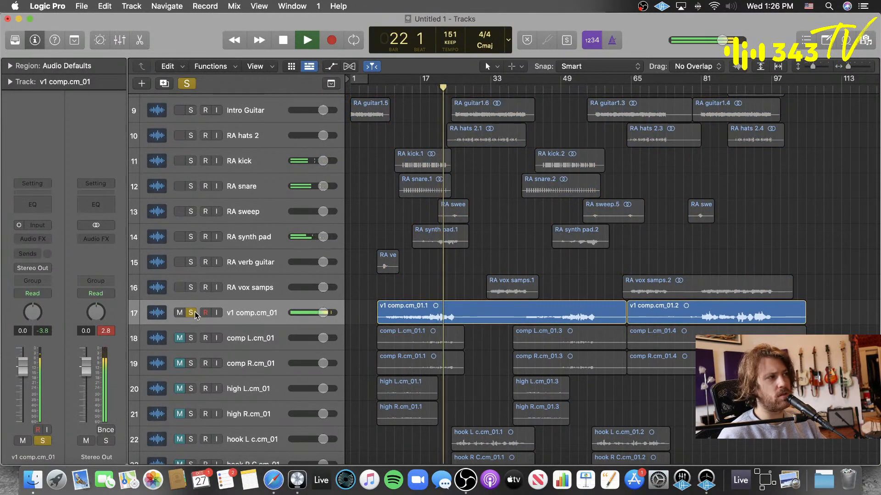
pyautogui.press('space')
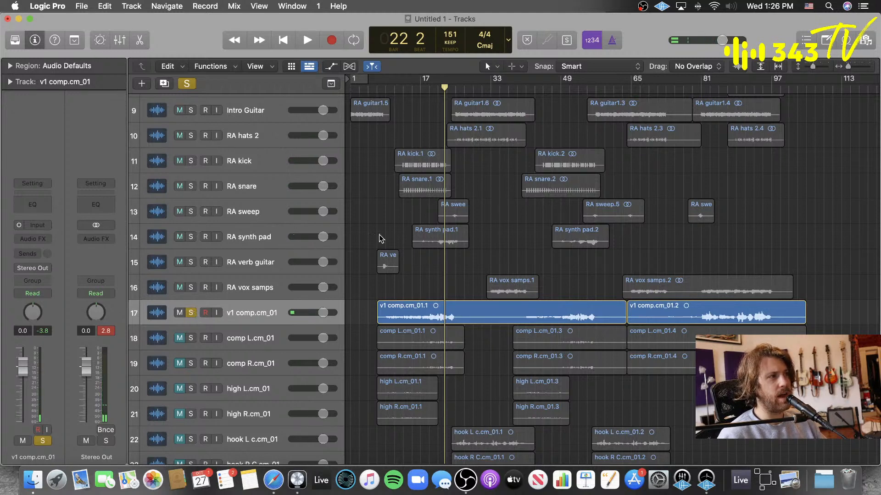
pyautogui.press('super+Up')
pyautogui.press('super+Up')
pyautogui.press('super+Up')
pyautogui.press('super+Up')
pyautogui.press('super+Up')
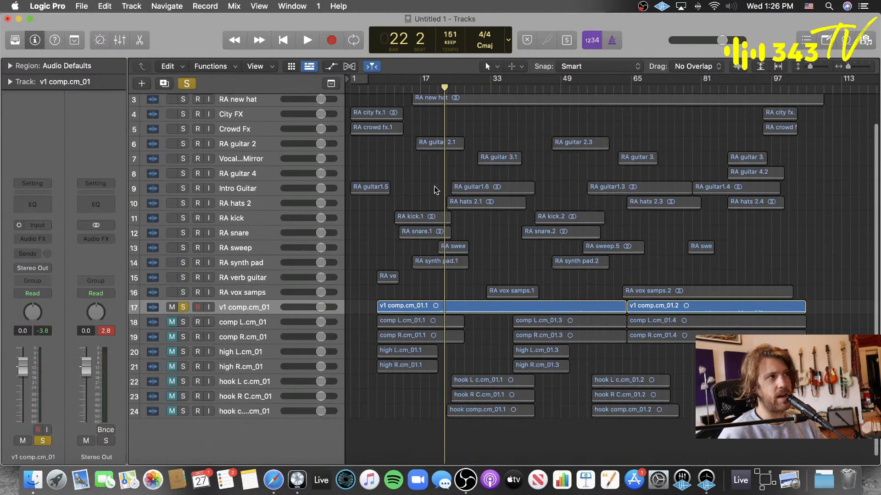
pyautogui.scroll(2, 382, 244)
pyautogui.scroll(1, 380, 245)
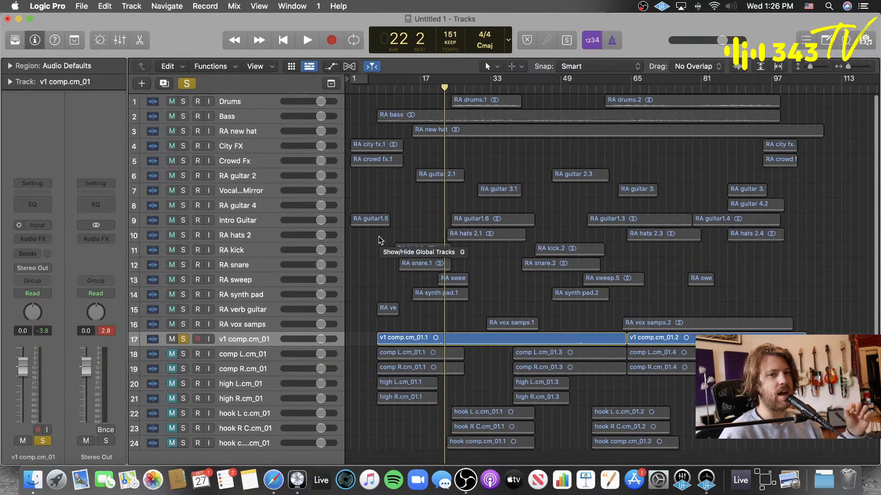
pyautogui.click(105, 330)
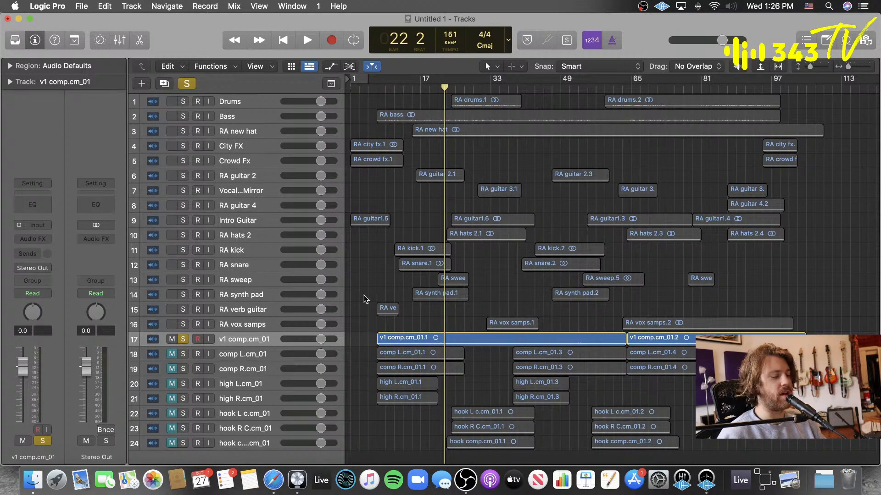
pyautogui.press('super+Down')
pyautogui.press('super+Down')
pyautogui.press('super+Down')
pyautogui.press('super+Down')
pyautogui.press('super+Down')
pyautogui.press('super+Down')
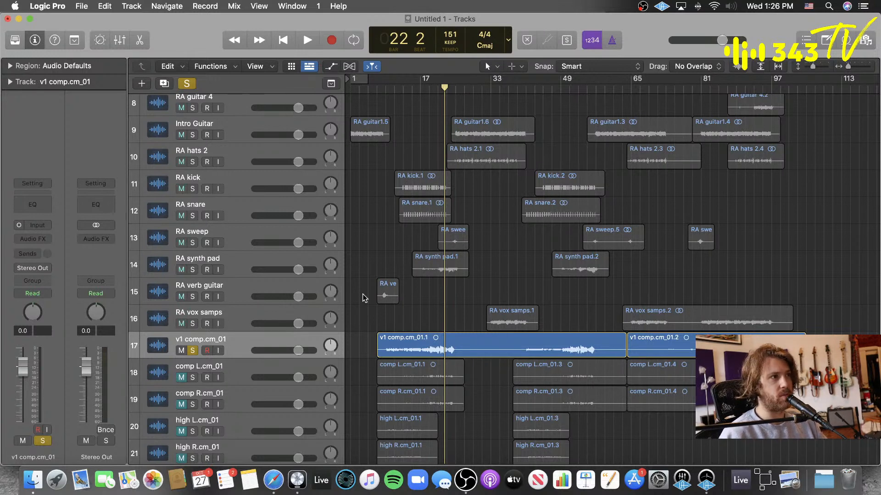
pyautogui.press('t')
pyautogui.press('i')
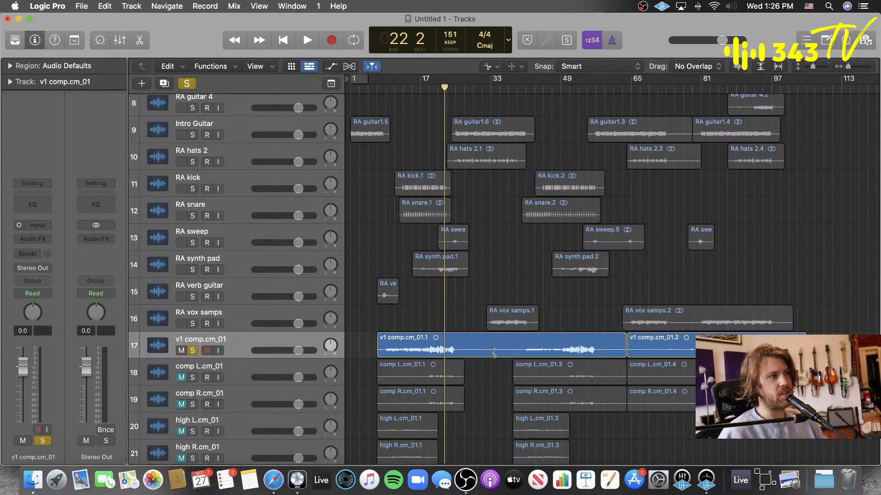
pyautogui.press('t')
pyautogui.press('t')
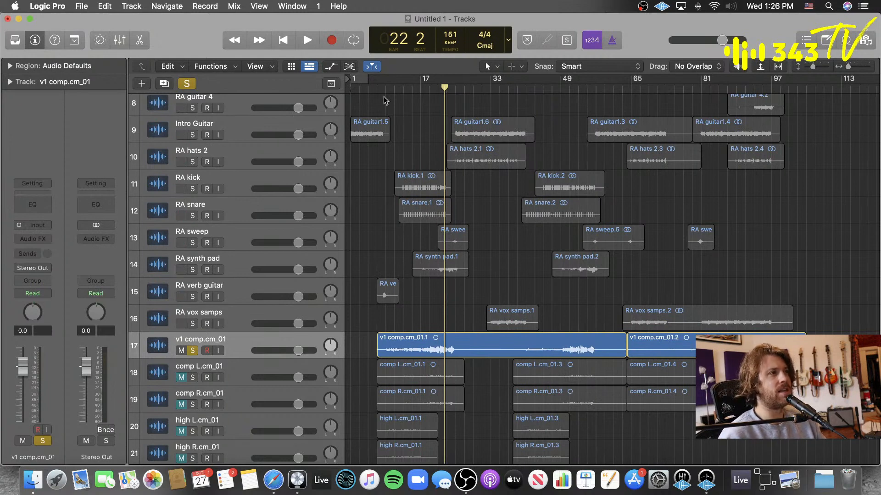
# - Resume playback, solo the Bass track along with the lead vocal and lower the Bass volume to -4.6 dB
pyautogui.press('space')
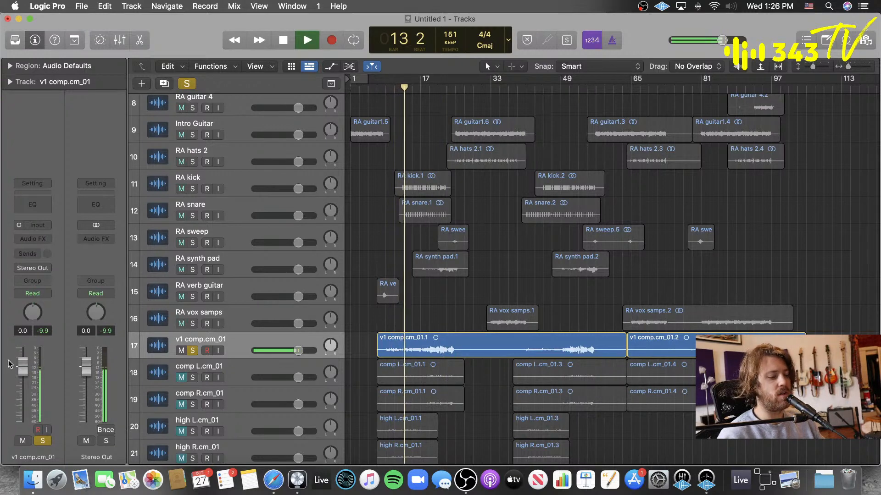
pyautogui.scroll(10, 202, 193)
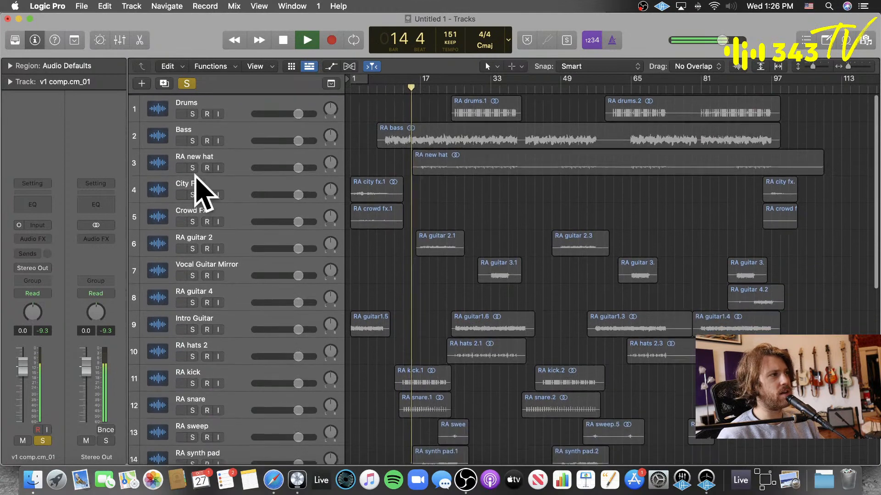
pyautogui.moveTo(298, 141); pyautogui.dragTo(288, 140)
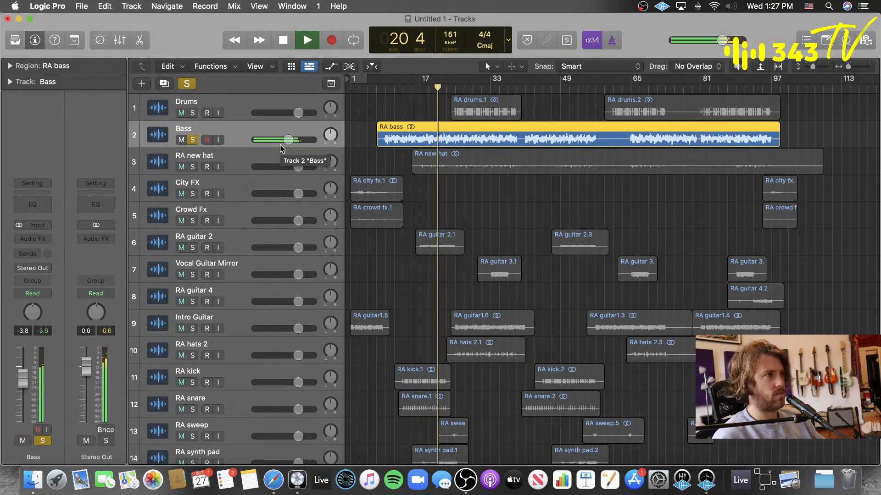
pyautogui.moveTo(305, 144); pyautogui.dragTo(303, 144)
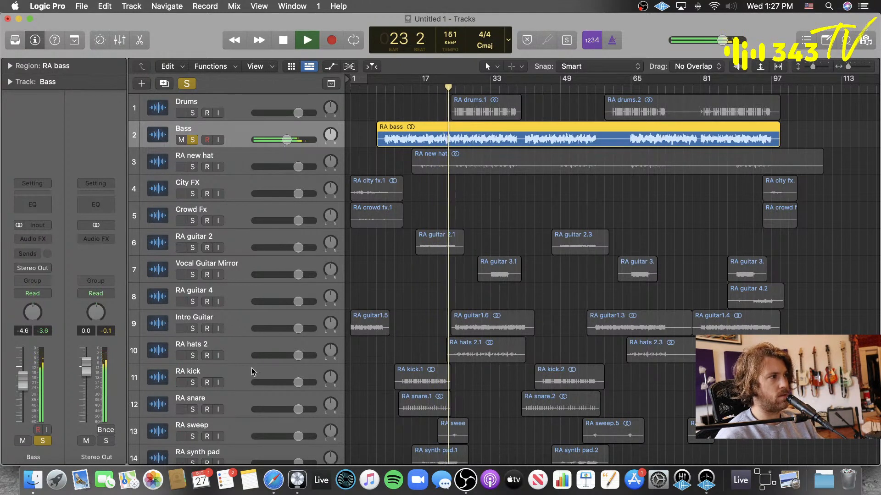
# - Move the RA kick and RA snare tracks together above the Drums track
pyautogui.click(251, 373)
pyautogui.keyDown('shift'); pyautogui.click(240, 400); pyautogui.keyUp('shift')
pyautogui.moveTo(240, 401); pyautogui.dragTo(255, 102)
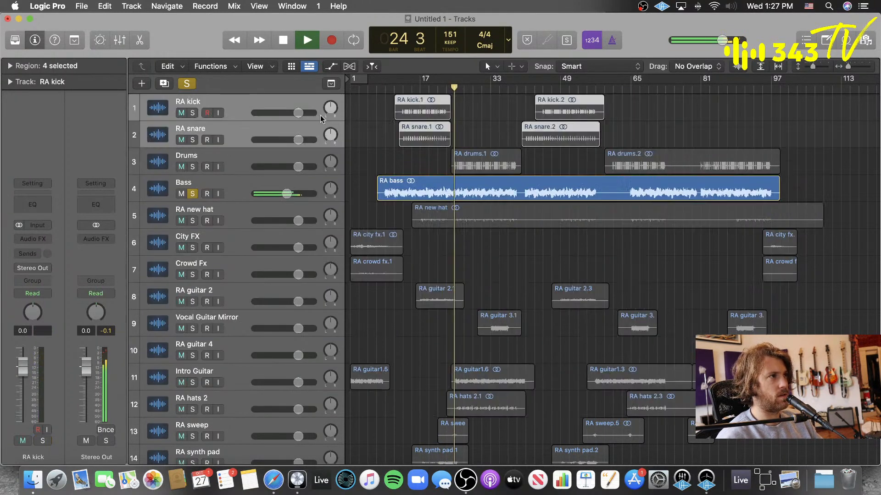
# - Play from where the RA kick part begins, solo the RA kick track and lower its volume to -4.0 dB
pyautogui.click(399, 87)
pyautogui.click(247, 107)
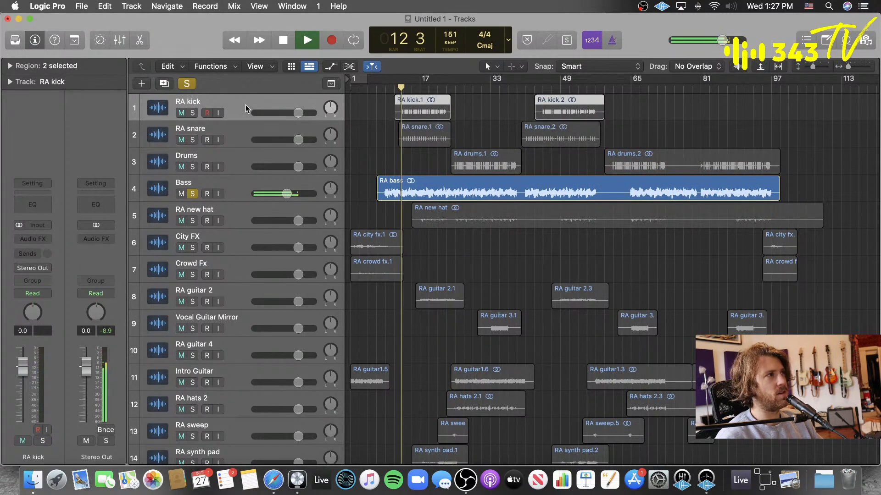
pyautogui.click(192, 113)
pyautogui.moveTo(298, 113); pyautogui.dragTo(287, 113)
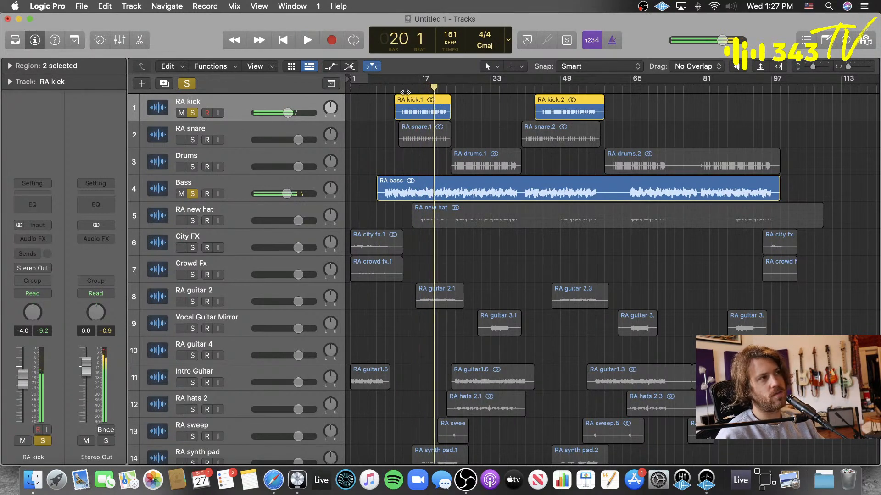
# - Restart playback from bar 13, solo the RA snare track and lower its volume to -8.6 dB
pyautogui.press('space')
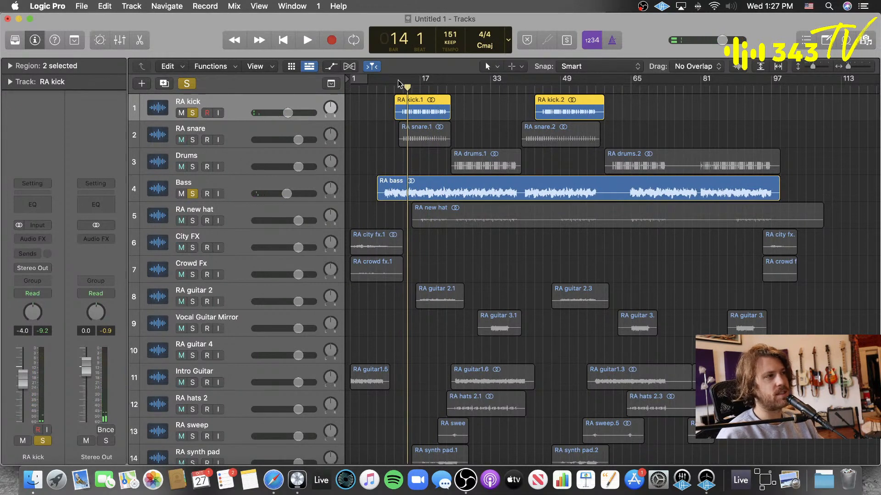
pyautogui.moveTo(407, 87); pyautogui.dragTo(402, 90)
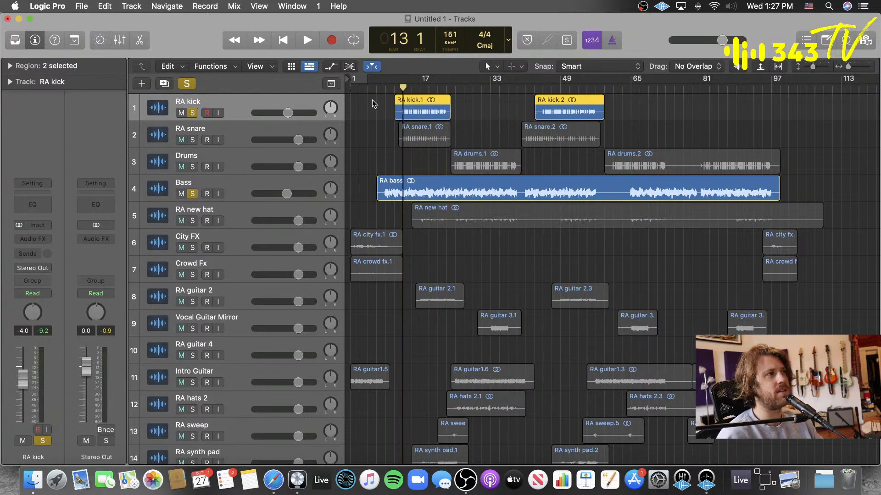
pyautogui.press('space')
pyautogui.click(192, 140)
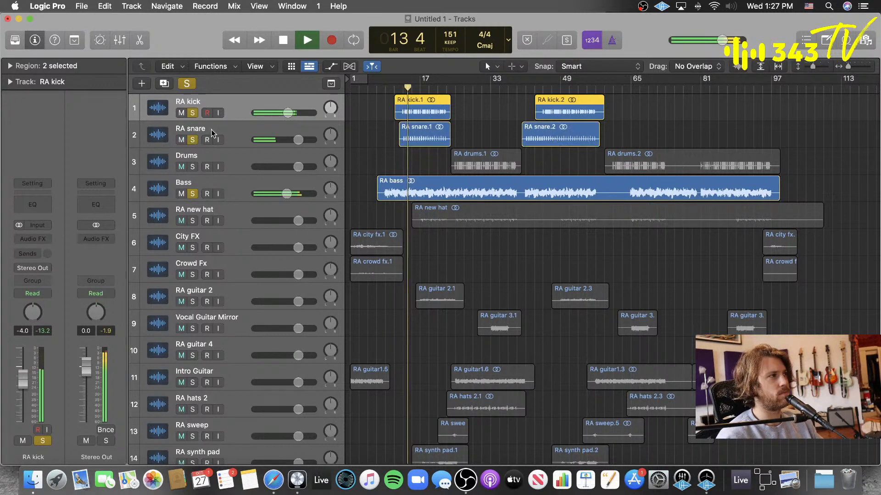
pyautogui.click(211, 133)
pyautogui.moveTo(298, 140); pyautogui.dragTo(280, 140)
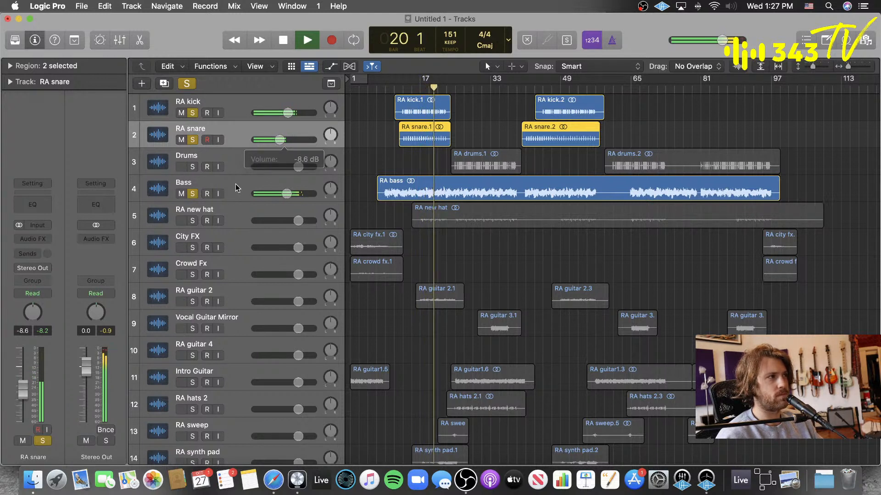
# - Solo the RA new hat track to hear it with the kick, snare and bass
pyautogui.click(214, 216)
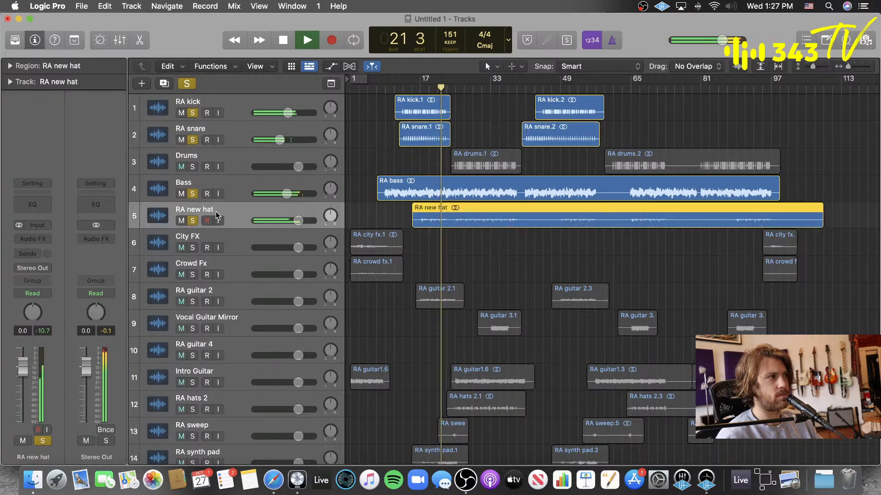
pyautogui.click(395, 220)
# - Rename the RA kick track to Fast Kick
pyautogui.doubleClick(206, 101)
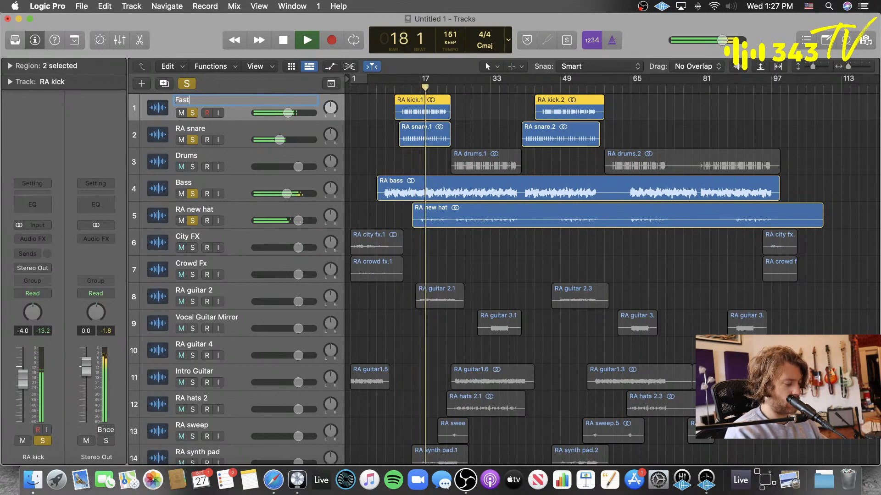
pyautogui.click(206, 140)
pyautogui.click(505, 174)
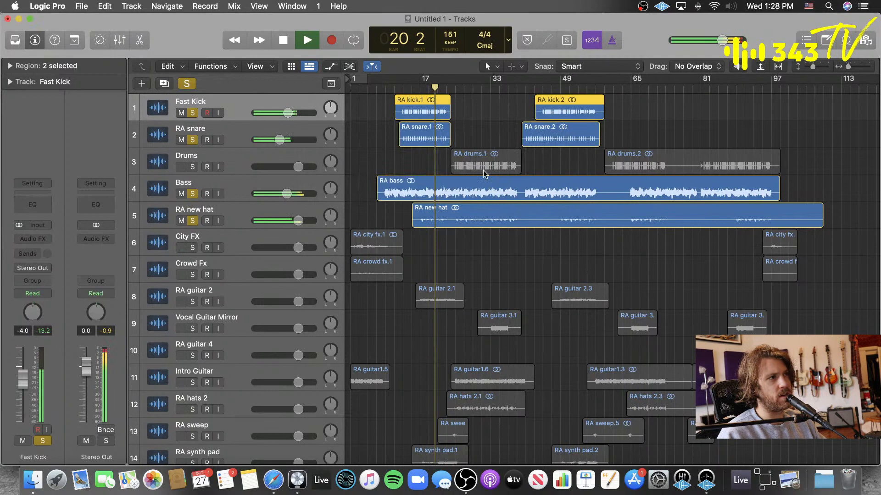
# - Rename the RA snare track to Fast Snare
pyautogui.doubleClick(255, 129)
pyautogui.write('Fast Sn')
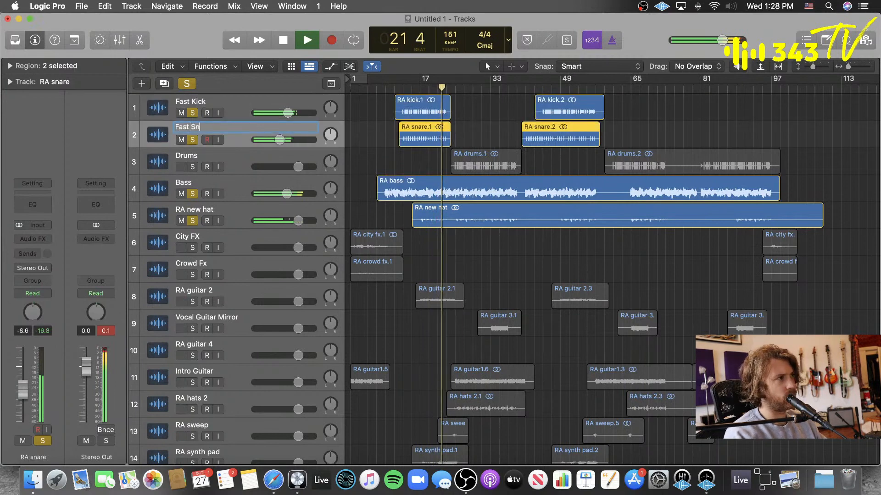
pyautogui.write('are')
pyautogui.press('Return')
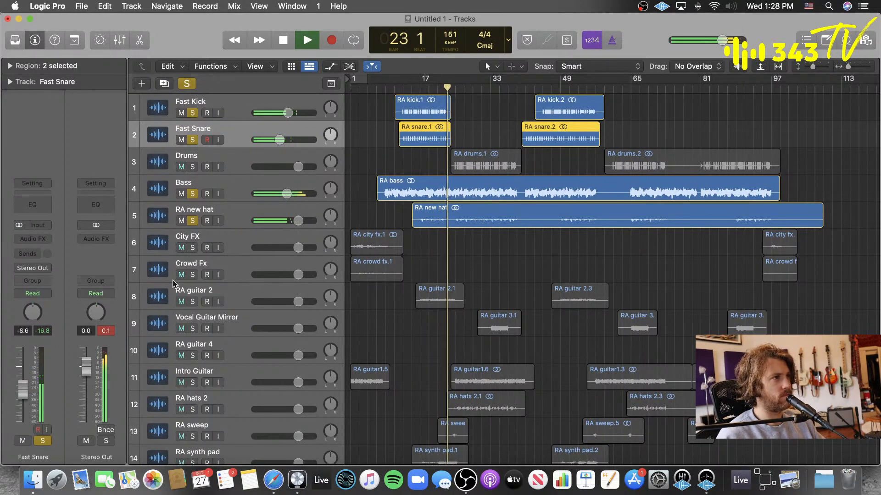
# - Replay the RA new hat part from about bar 16 with the bass solo off and on, and clear all solos
pyautogui.click(197, 208)
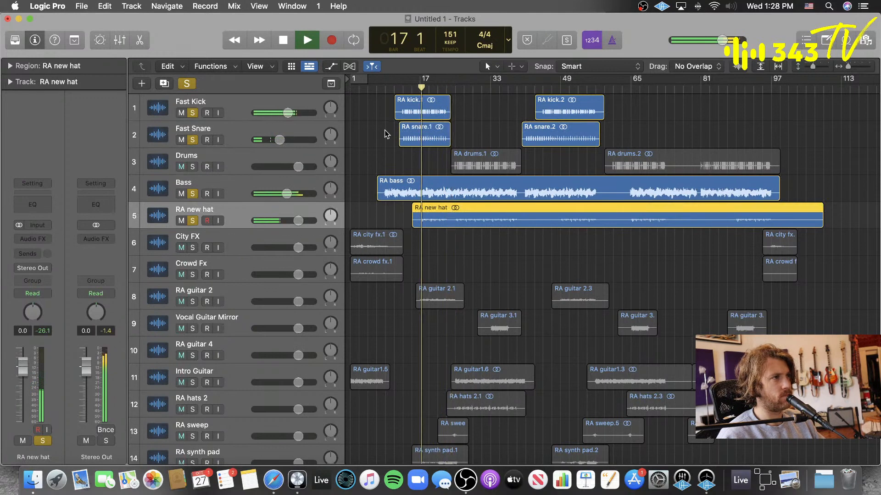
pyautogui.click(193, 194)
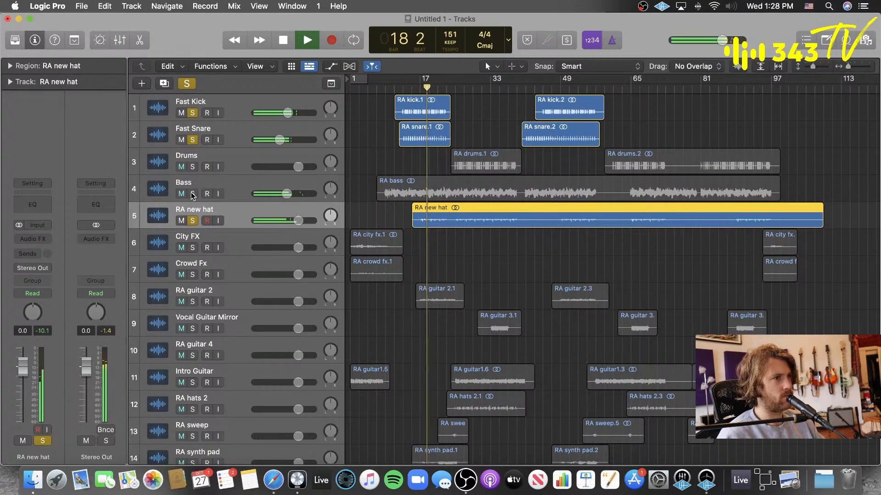
pyautogui.click(192, 194)
pyautogui.click(188, 85)
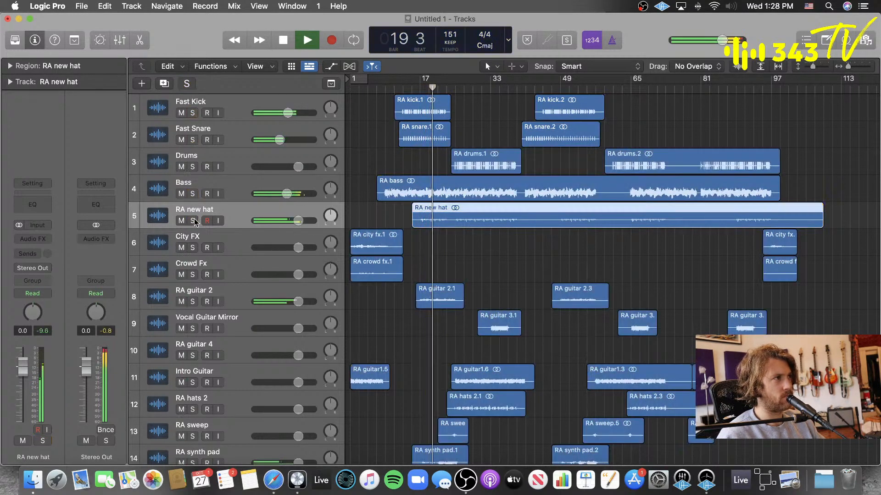
# - Solo the RA new hat, Fast Kick, Fast Snare, Drums and Bass tracks together
pyautogui.click(193, 221)
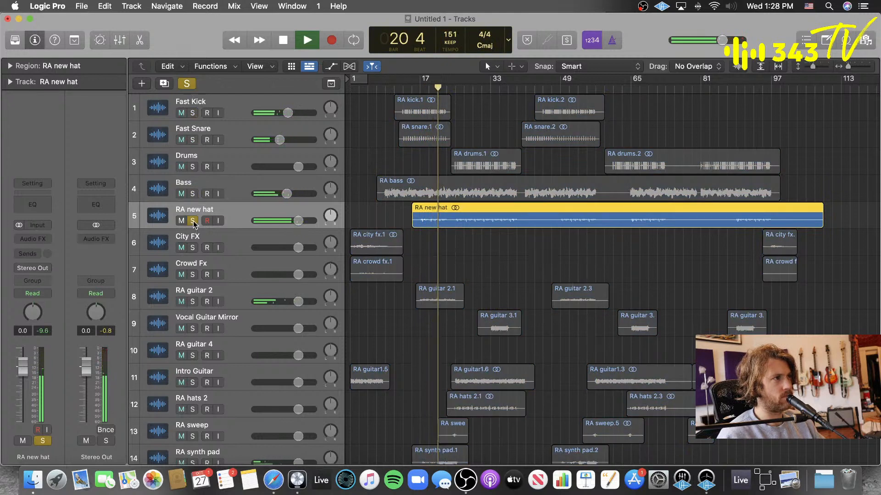
pyautogui.click(192, 113)
pyautogui.click(192, 140)
pyautogui.click(192, 167)
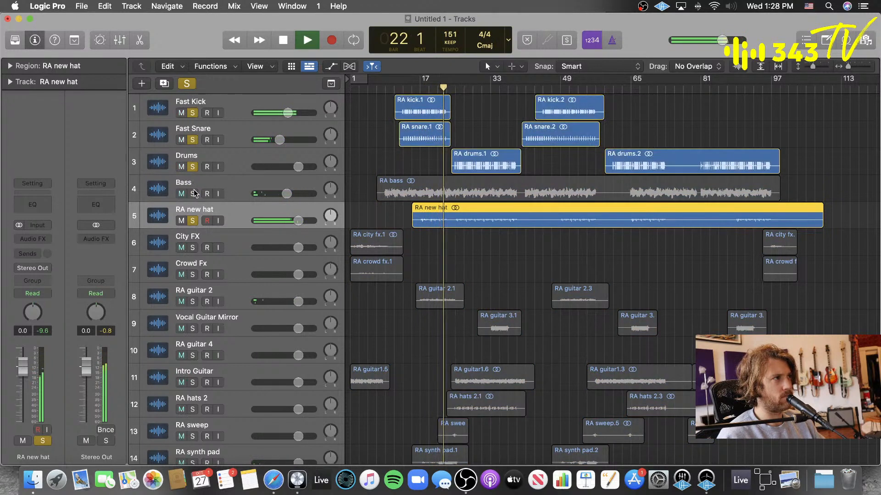
pyautogui.click(192, 194)
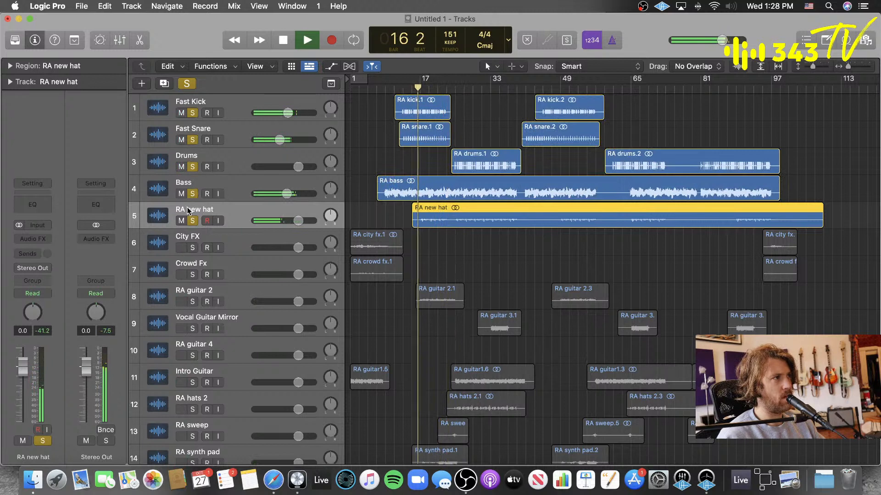
# - Rename the RA new hat track to Pannin gHi Hat
pyautogui.doubleClick(188, 211)
pyautogui.write('Pannin gHi')
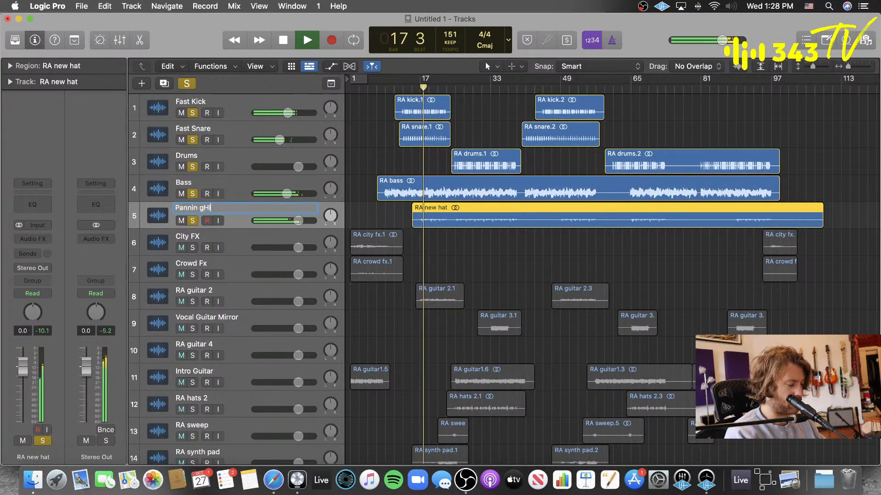
pyautogui.write(' Hat')
pyautogui.press('Return')
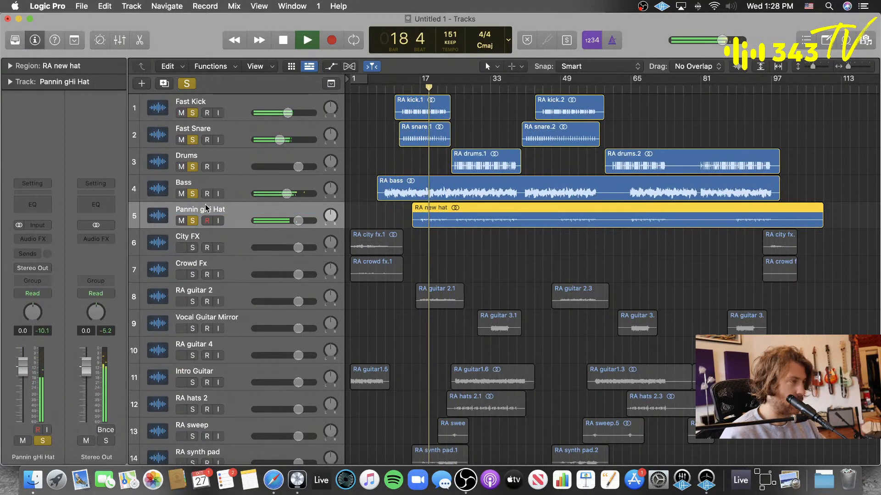
# - Add the v1 comp.cm_01 vocal and RA guitar 2 tracks to the solo and restart playback from about bar 16
pyautogui.scroll(-10, 205, 205)
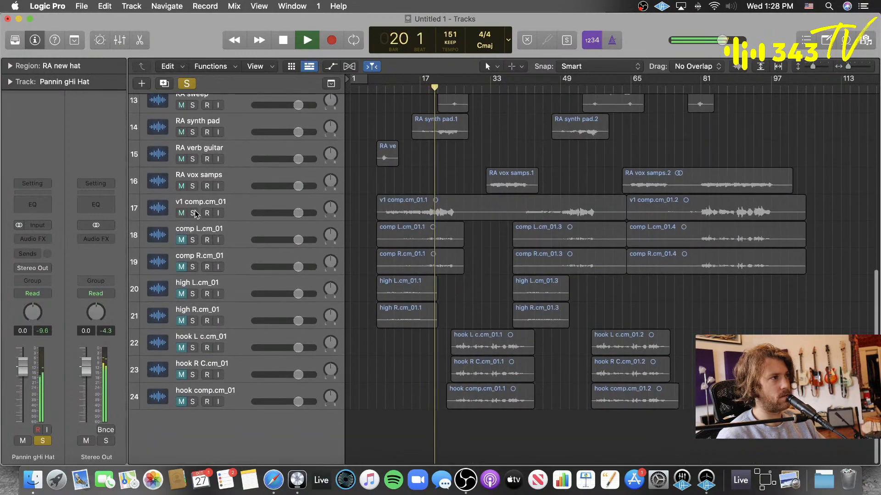
pyautogui.click(193, 213)
pyautogui.scroll(10, 418, 244)
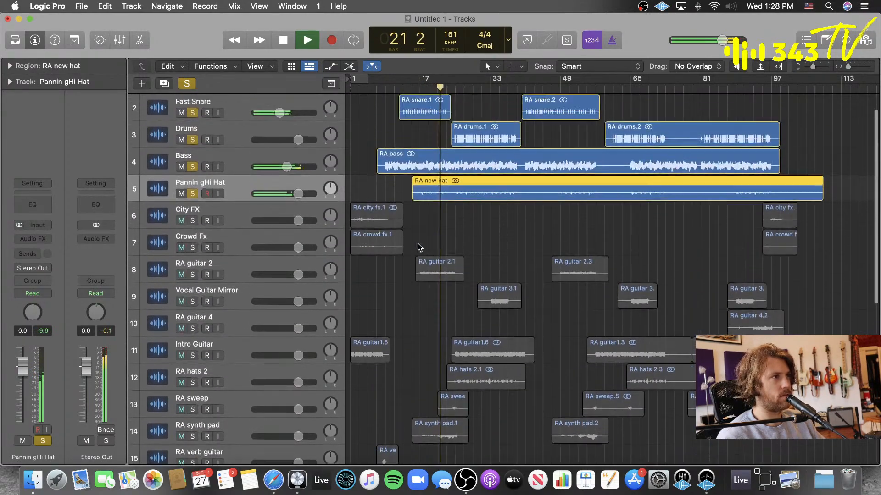
pyautogui.click(226, 298)
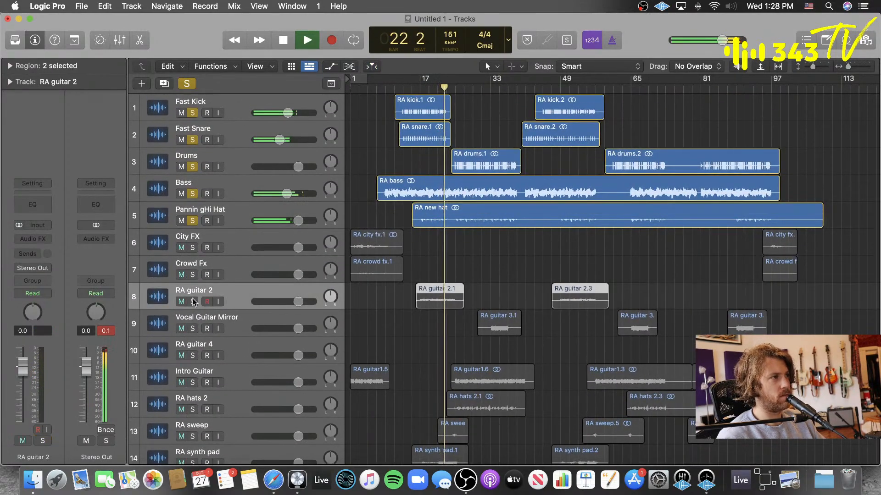
pyautogui.click(415, 87)
# - Rename the RA guitar 2 track to Pre-Chorus Guitar and lower its volume to -1.0 dB
pyautogui.doubleClick(221, 288)
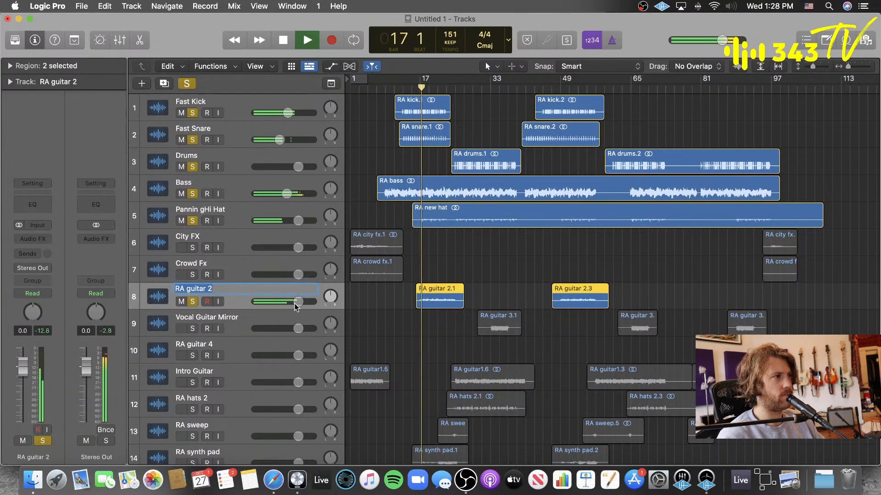
pyautogui.write('Pre-Ch')
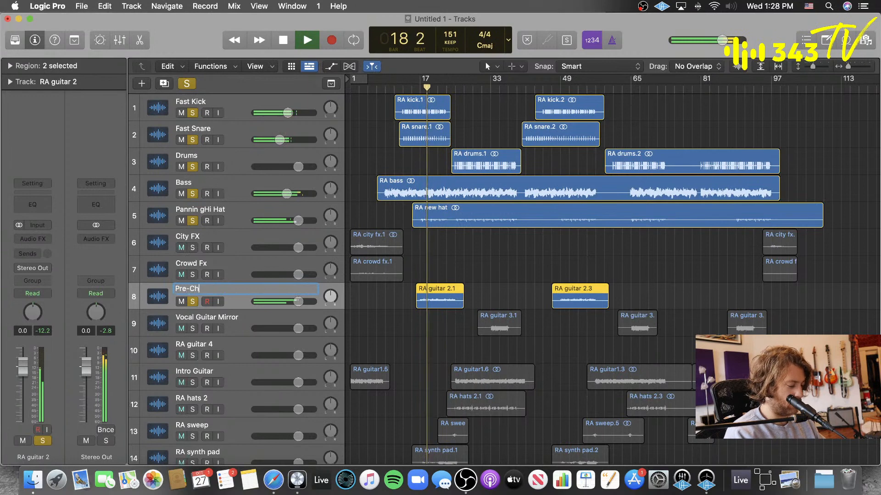
pyautogui.write('orus ')
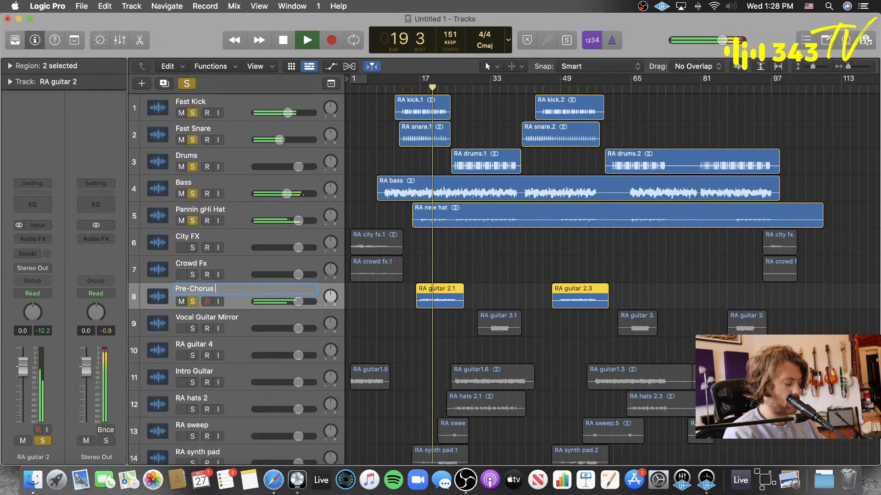
pyautogui.write('Guit')
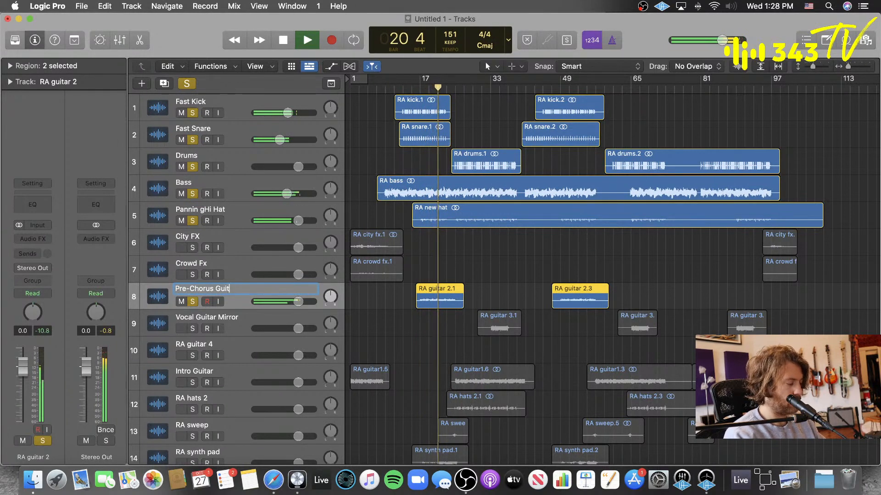
pyautogui.write('ar')
pyautogui.press('Return')
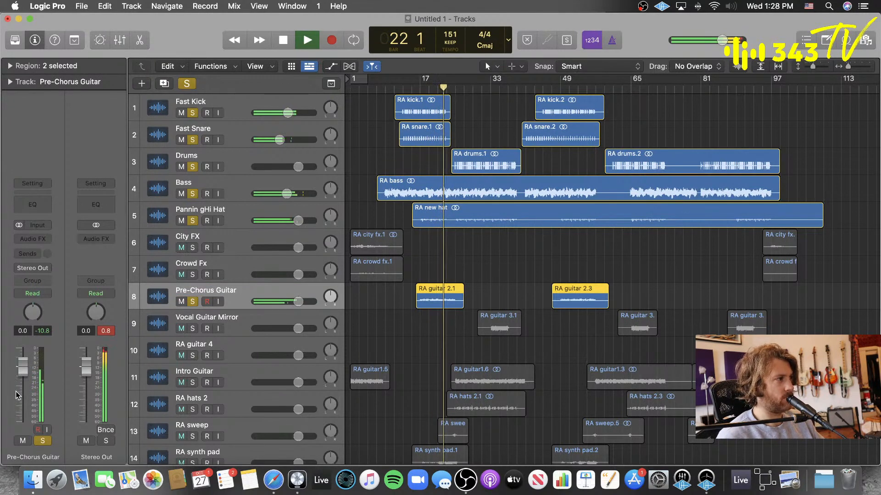
pyautogui.moveTo(23, 367); pyautogui.dragTo(23, 374)
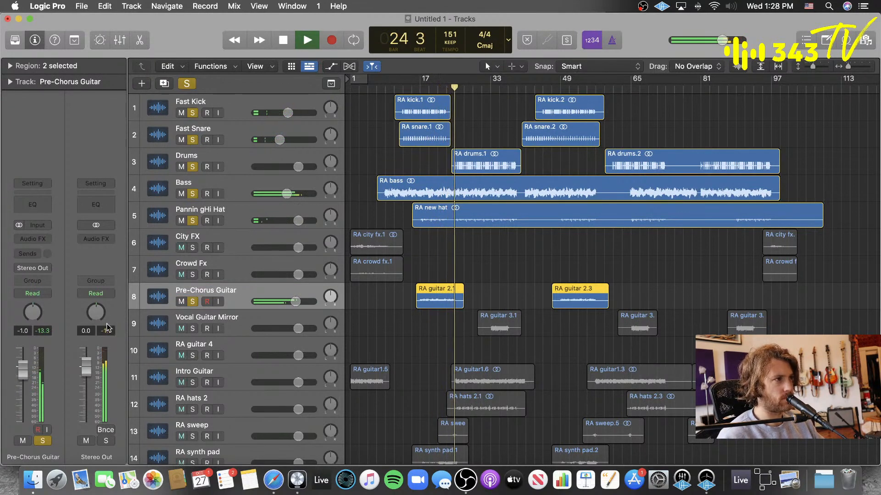
# - Solo the Intro Guitar track and move it directly below the Pre-Chorus Guitar track
pyautogui.click(192, 383)
pyautogui.moveTo(222, 376); pyautogui.dragTo(224, 310)
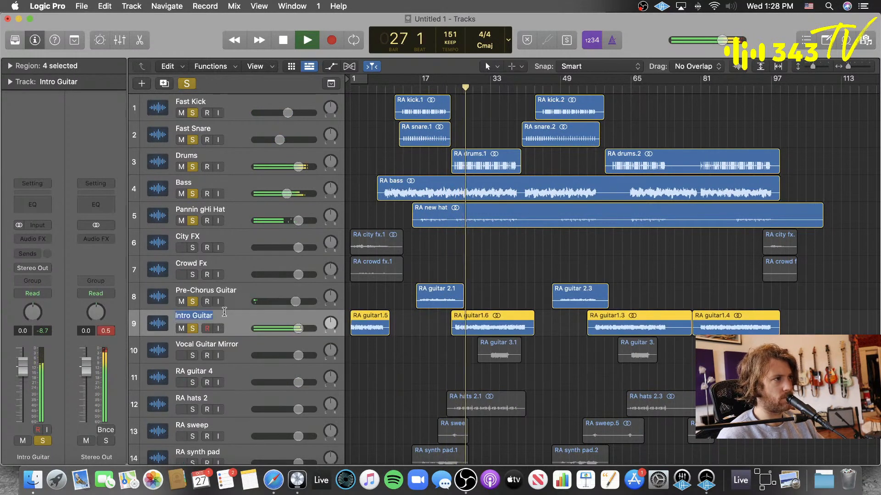
# - Rename the Intro Guitar track to Main Guitar
pyautogui.doubleClick(225, 314)
pyautogui.write('Main')
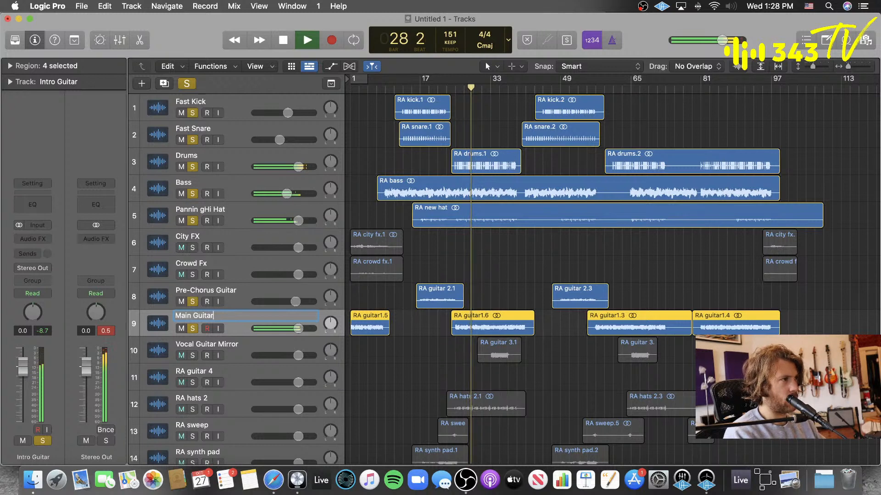
pyautogui.press('Return')
# - Lower the volume of the Drums track to -3.9 dB
pyautogui.click(238, 153)
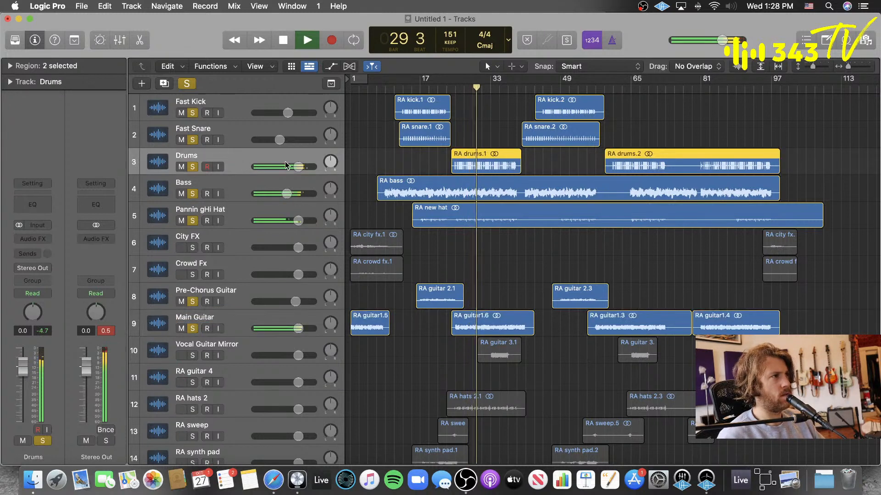
pyautogui.moveTo(298, 167)
pyautogui.mouseDown()
pyautogui.moveTo(292, 175)
pyautogui.moveTo(301, 172)
pyautogui.mouseUp()
pyautogui.click(425, 174)
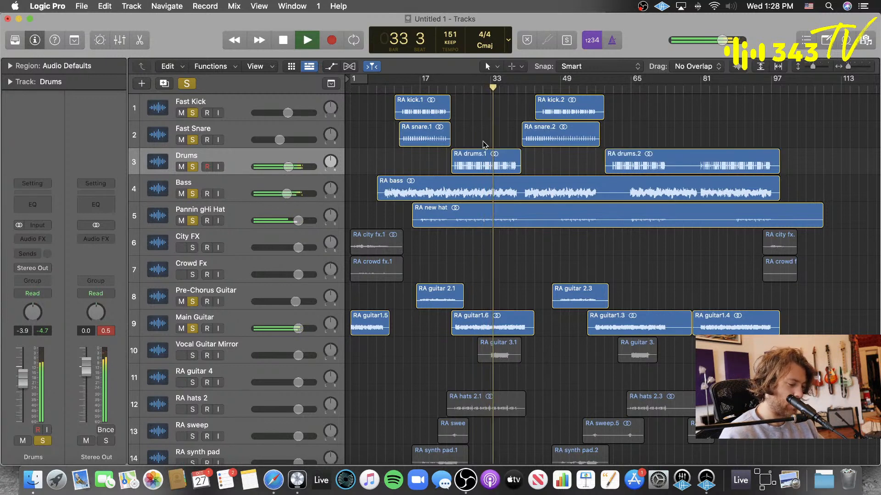
# - Replay from about bar 17, raise the Fast Snare volume and lower the Drums volume to -5.0 dB
pyautogui.click(432, 86)
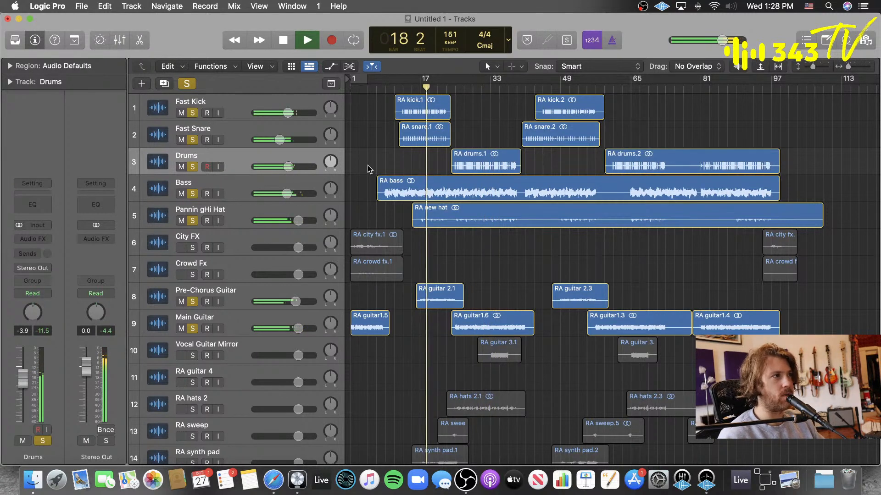
pyautogui.moveTo(286, 167); pyautogui.dragTo(288, 140)
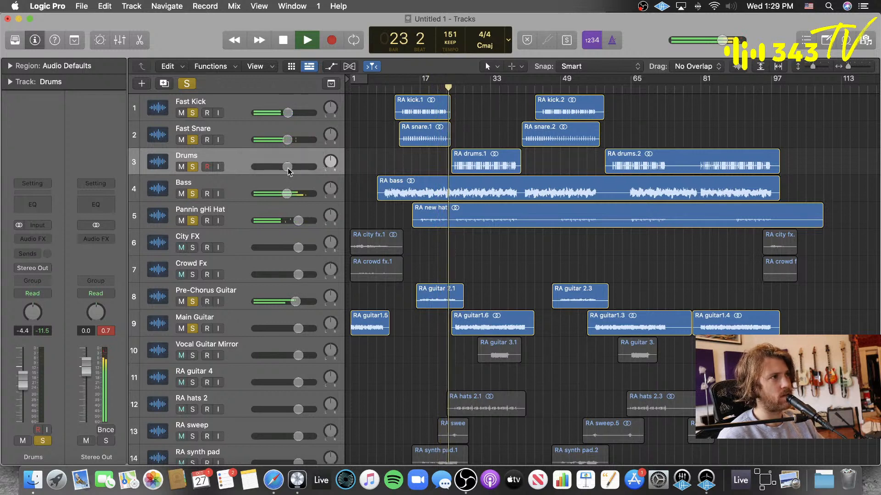
pyautogui.moveTo(288, 167); pyautogui.dragTo(286, 167)
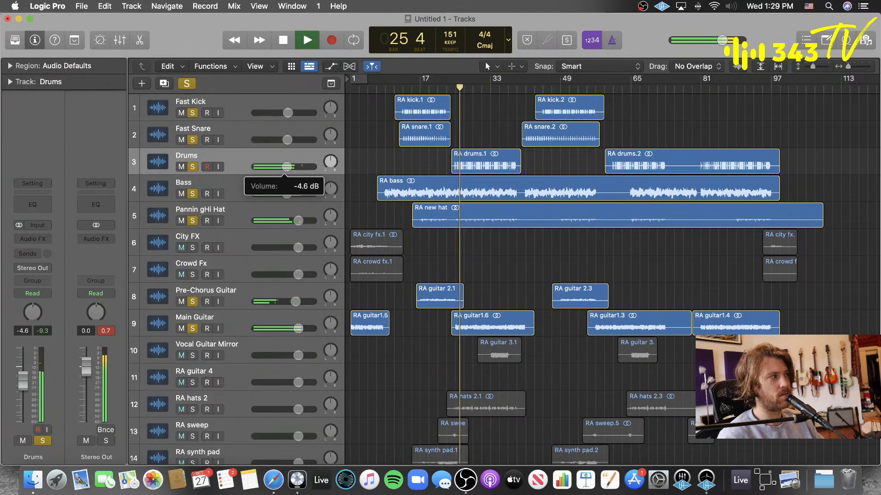
pyautogui.moveTo(285, 167); pyautogui.dragTo(286, 168)
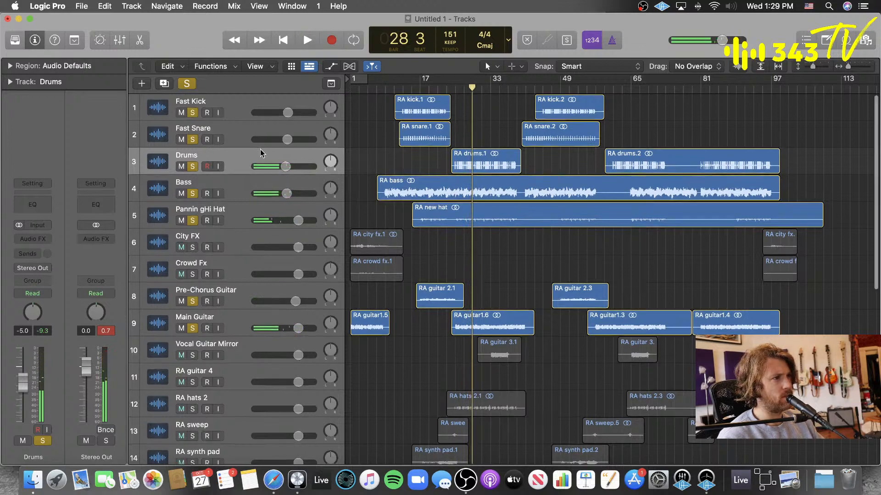
pyautogui.scroll(-10, 260, 150)
pyautogui.scroll(-4, 231, 148)
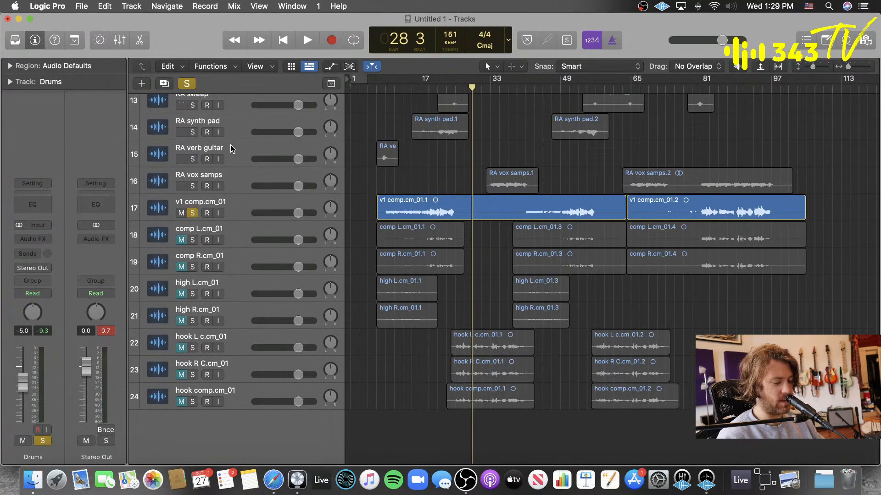
pyautogui.scroll(12, 231, 148)
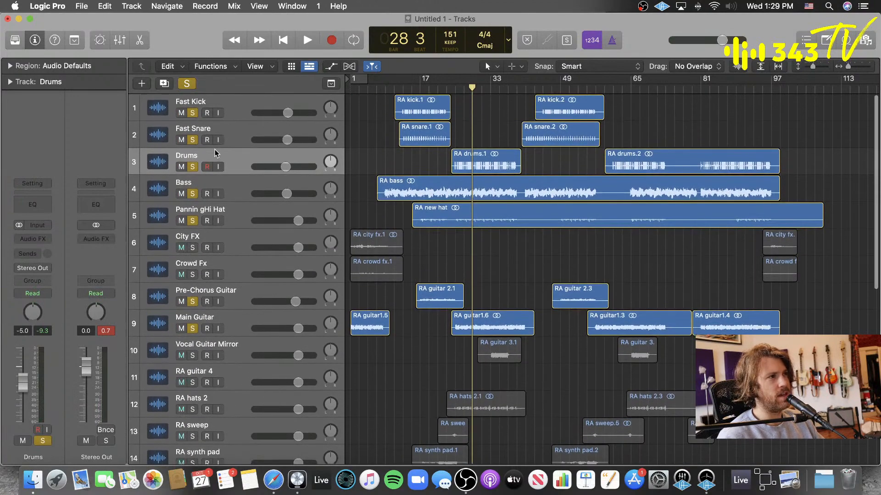
# - Clear all solos, solo only the Drums track and play it from bar 28
pyautogui.click(185, 87)
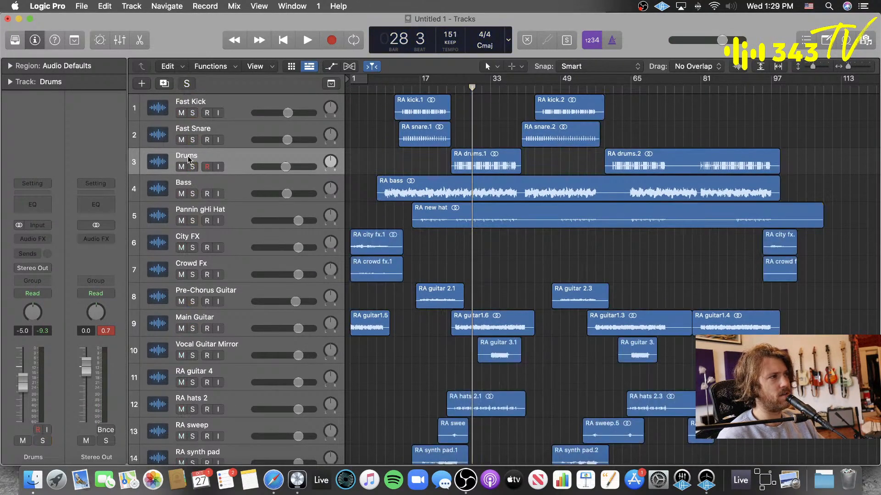
pyautogui.click(192, 166)
pyautogui.press('space')
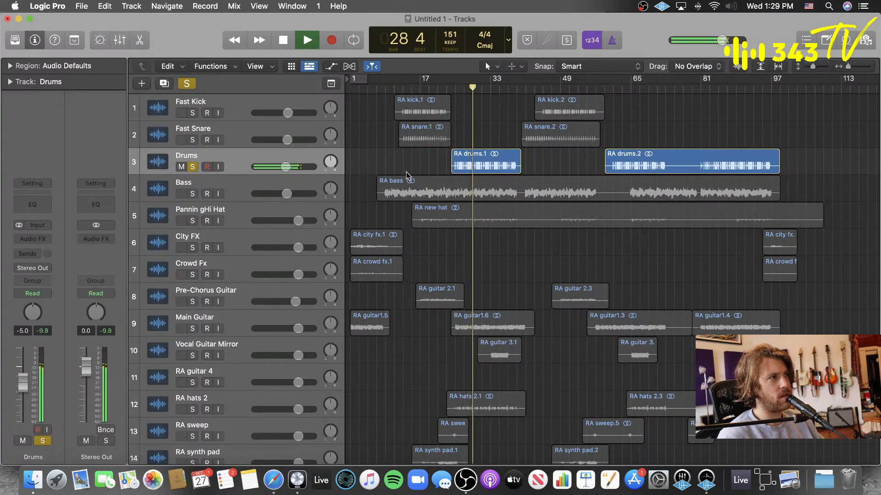
# - Correct the hi-hat track's name to Panning Hi Hat and solo it with the Fast Kick, Fast Snare and Bass tracks
pyautogui.doubleClick(217, 209)
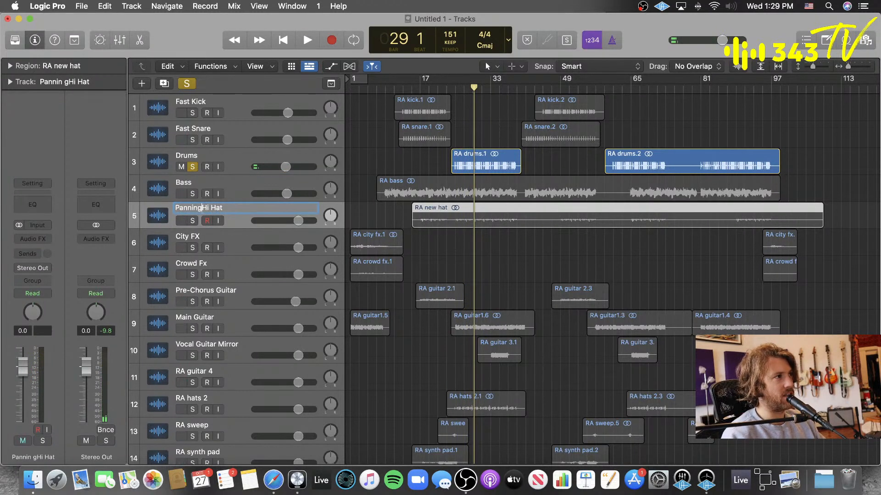
pyautogui.click(193, 113)
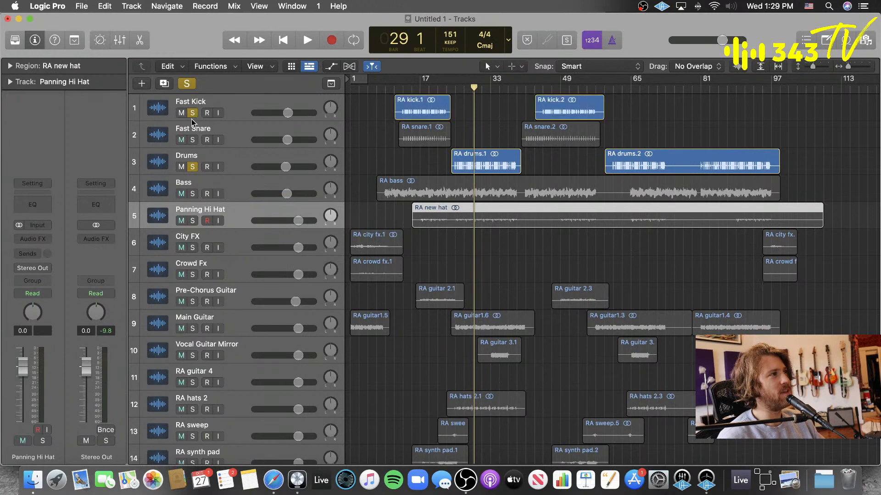
pyautogui.click(192, 140)
pyautogui.click(192, 193)
pyautogui.click(192, 220)
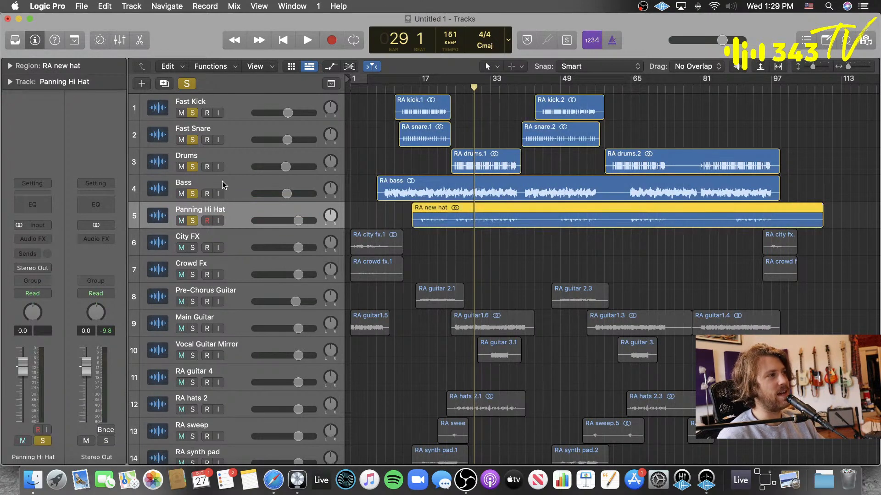
# - Move the Bass track below the Panning Hi Hat track
pyautogui.moveTo(224, 184); pyautogui.dragTo(232, 227)
pyautogui.scroll(-2, 283, 268)
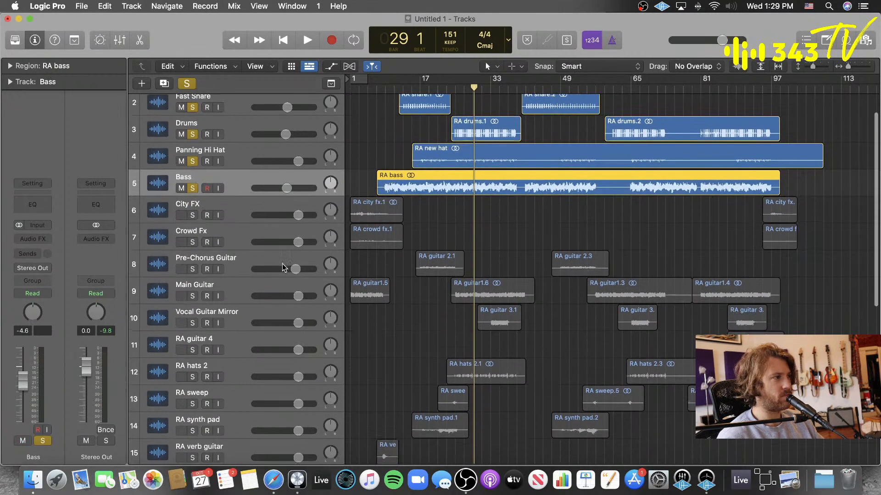
# - Create a cycle range over bars 21 to 27 and loop the soloed drum and bass tracks
pyautogui.scroll(2, 376, 257)
pyautogui.click(243, 161)
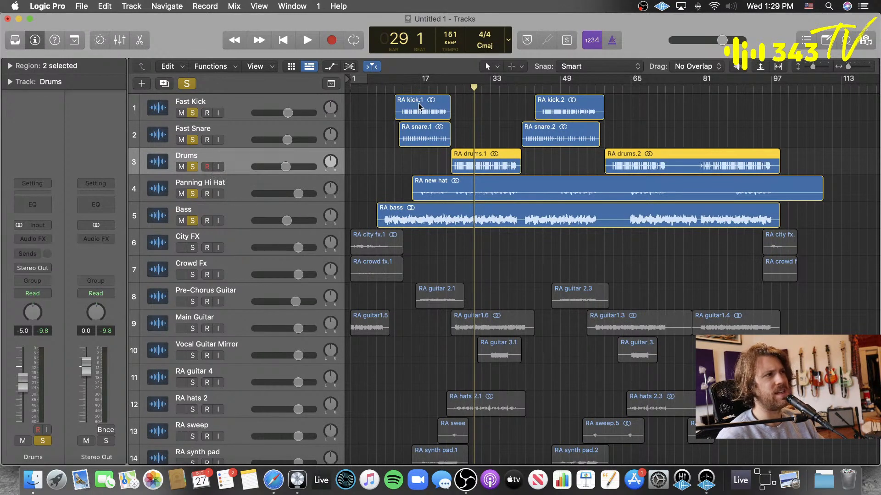
pyautogui.click(429, 87)
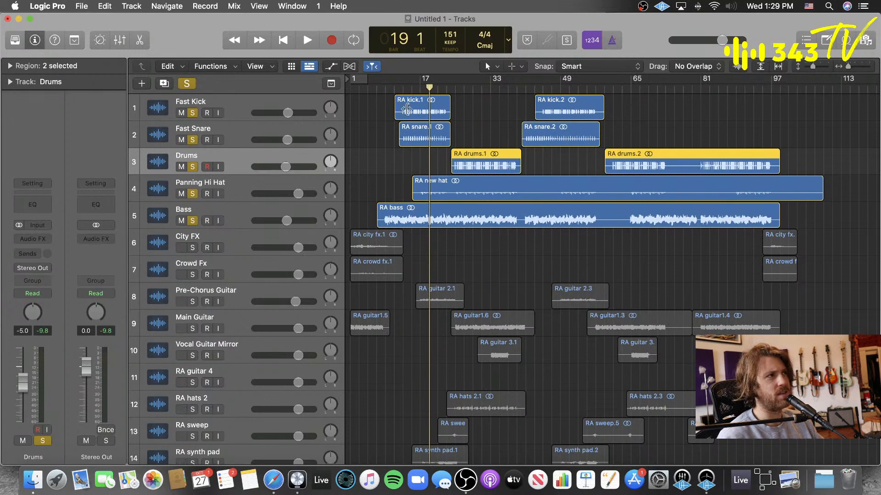
pyautogui.moveTo(438, 79); pyautogui.dragTo(464, 82)
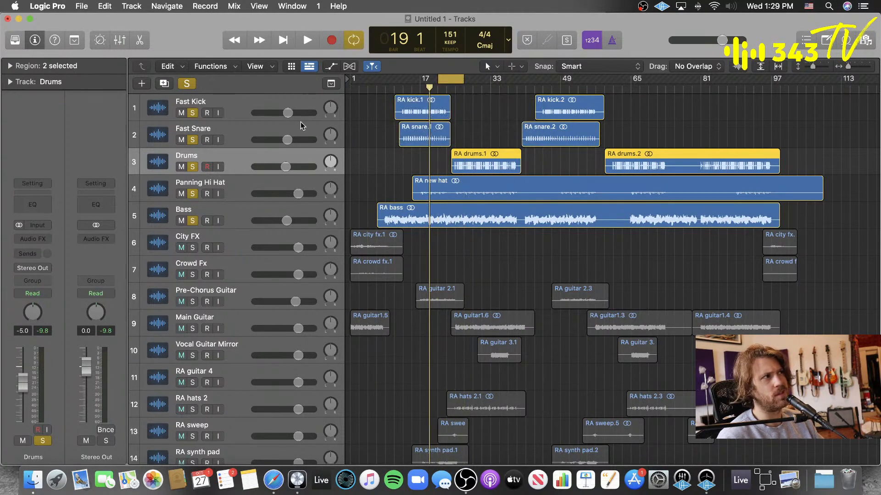
pyautogui.press('space')
# - Raise the Fast Snare track's volume to -3.8 dB while the loop plays
pyautogui.click(289, 141)
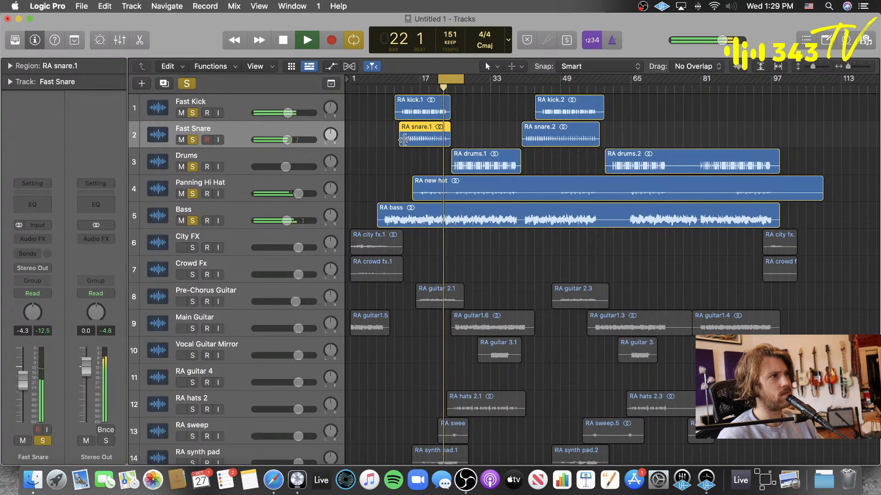
pyautogui.press('super+Right')
pyautogui.press('super+Right')
pyautogui.press('super+Right')
pyautogui.press('super+Right')
pyautogui.press('super+Right')
pyautogui.press('super+Right')
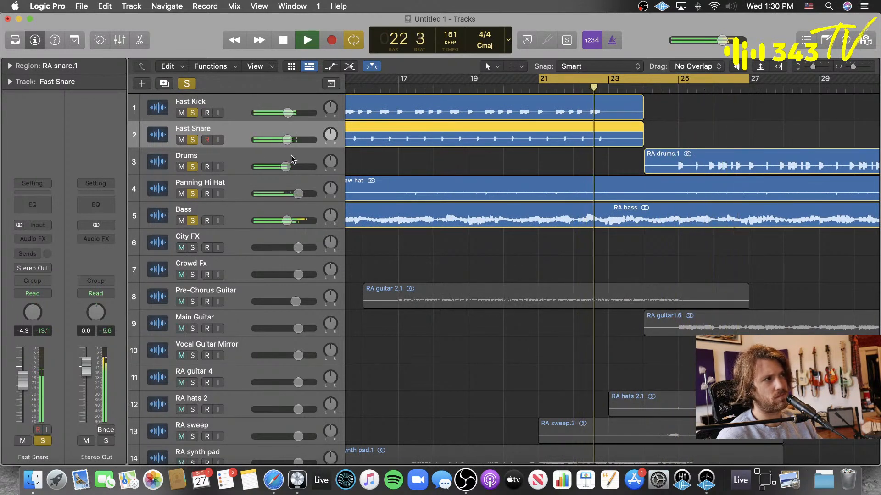
pyautogui.moveTo(288, 139); pyautogui.dragTo(288, 140)
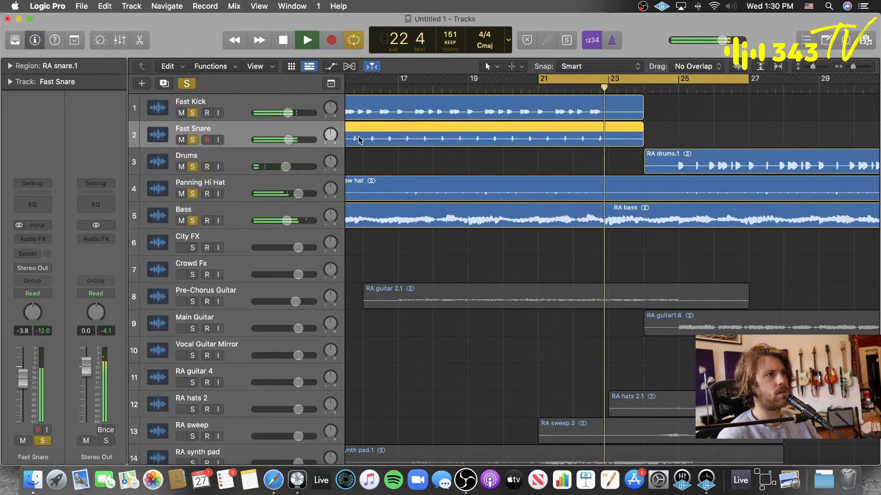
# - Raise the Fast Kick track's volume to -2.3 dB and stop playback
pyautogui.click(256, 105)
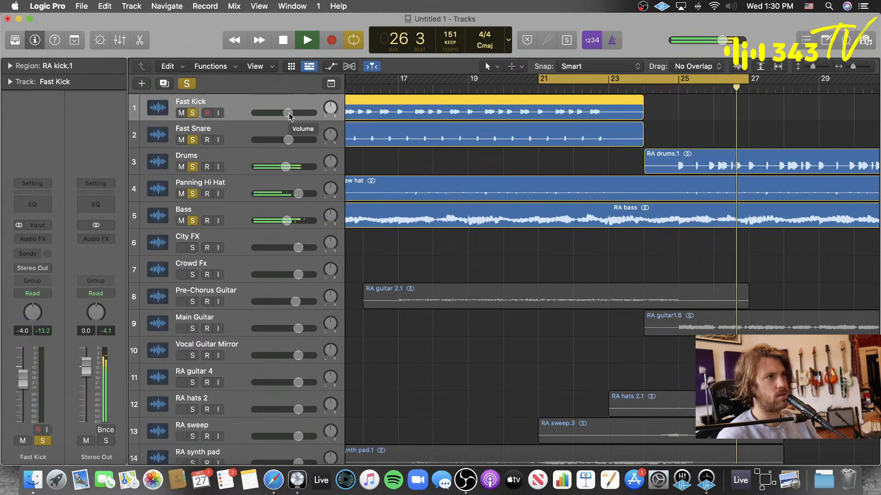
pyautogui.moveTo(289, 114); pyautogui.dragTo(292, 113)
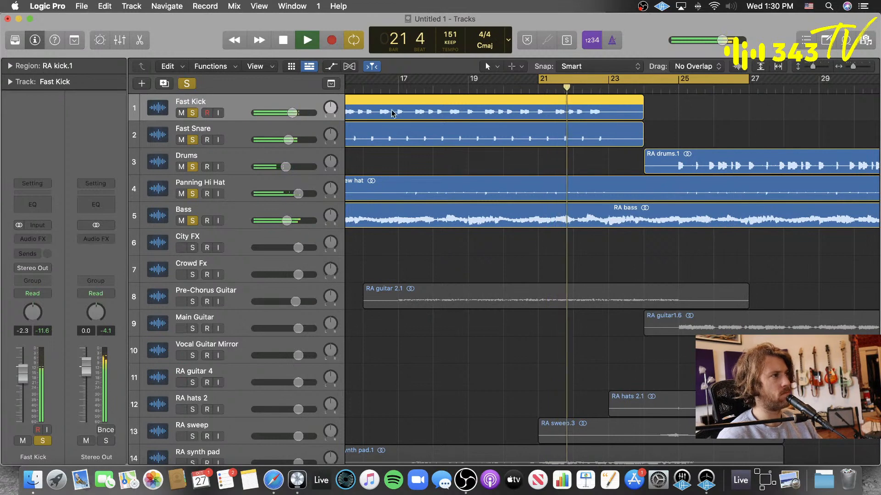
pyautogui.press('space')
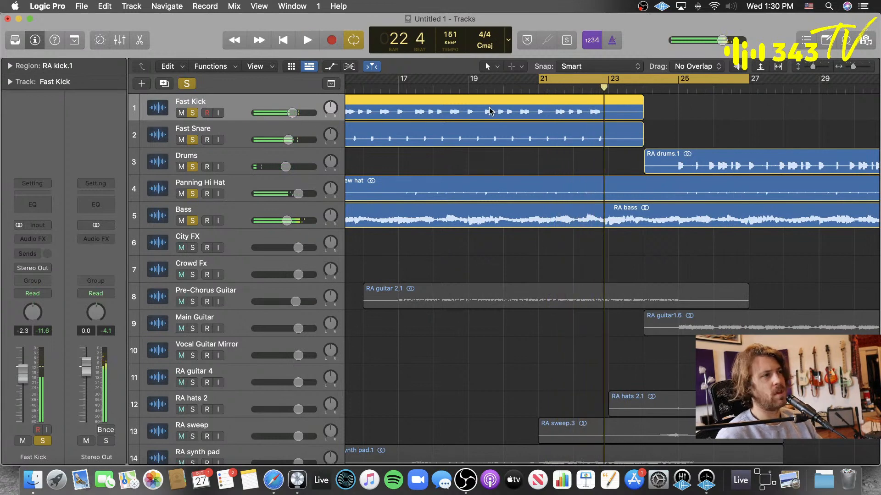
# - Turn off the cycle, play from bar 16, and add the Pre-Chorus Guitar and RA synth pad tracks to the solo
pyautogui.click(574, 78)
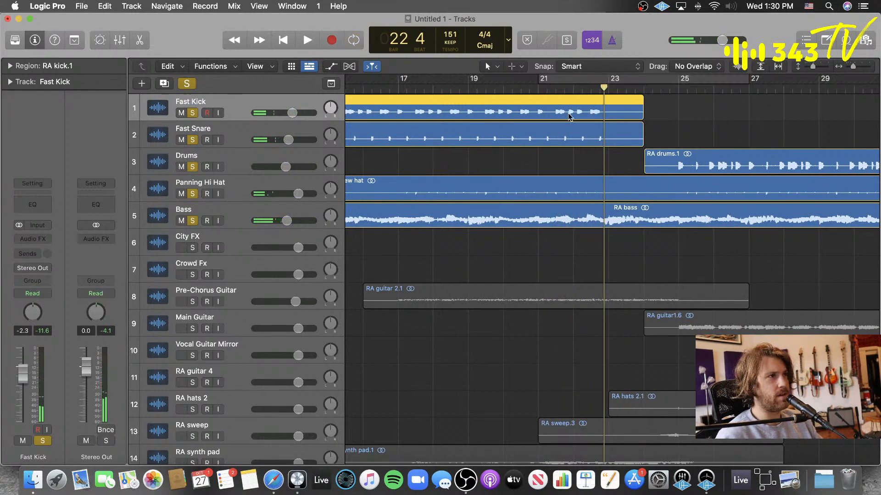
pyautogui.press('super+Left')
pyautogui.press('super+Left')
pyautogui.press('super+Left')
pyautogui.press('super+Left')
pyautogui.scroll(-2, 536, 174)
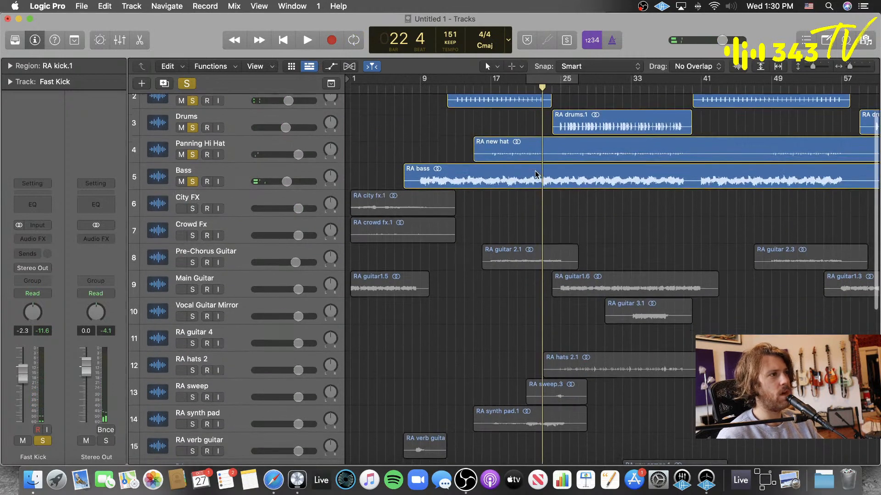
pyautogui.doubleClick(488, 87)
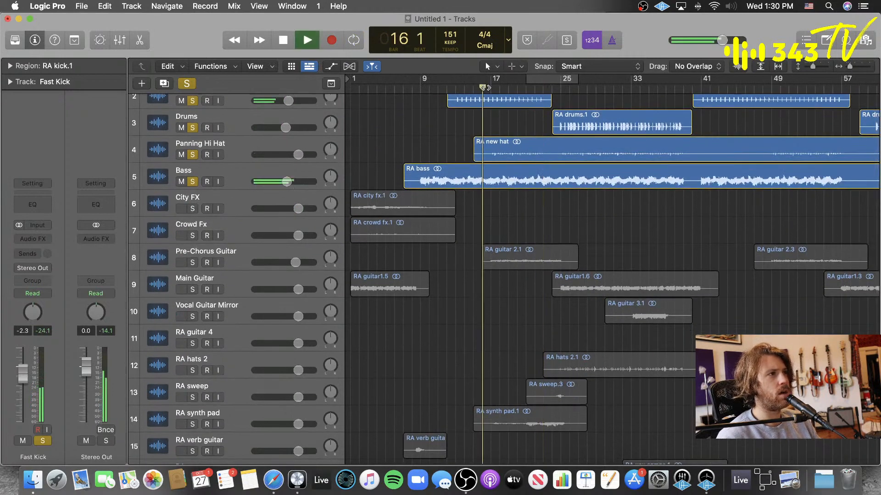
pyautogui.click(193, 262)
pyautogui.click(193, 425)
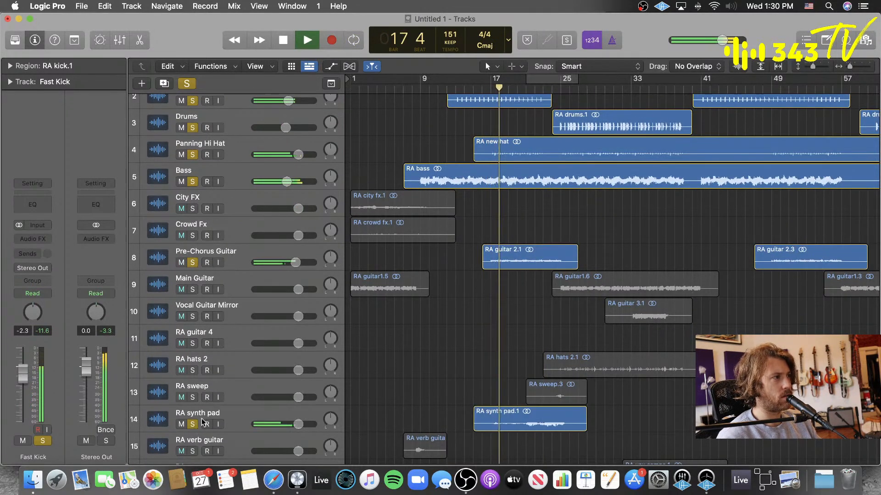
# - Set the RA synth pad track's volume to 0.2 dB, stop playback and insert FabFilter Pro-Q 3 on it
pyautogui.click(229, 419)
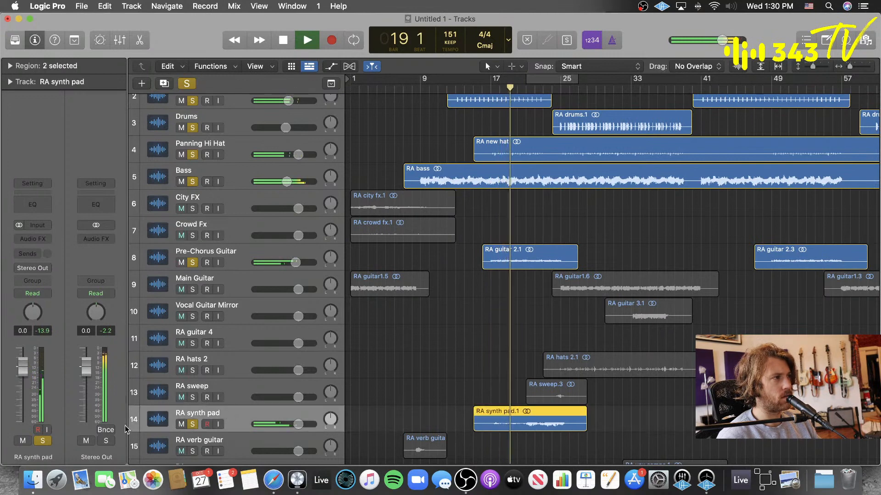
pyautogui.moveTo(23, 367); pyautogui.dragTo(23, 367)
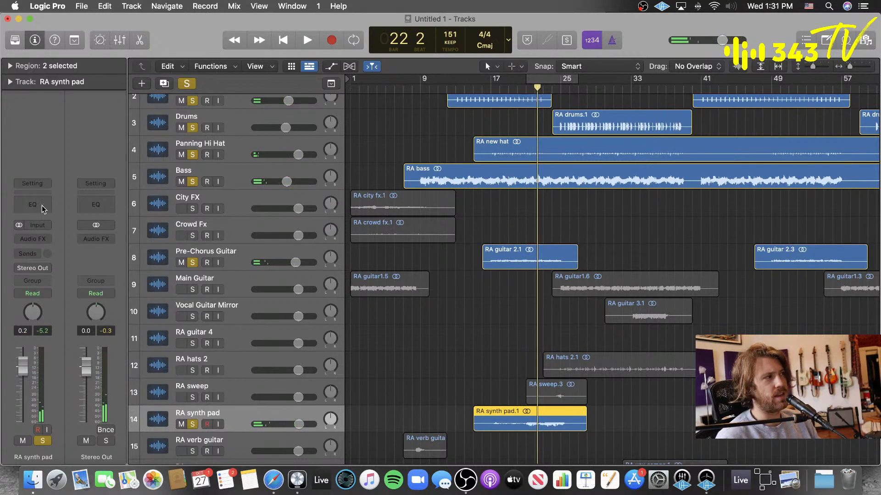
pyautogui.click(32, 239)
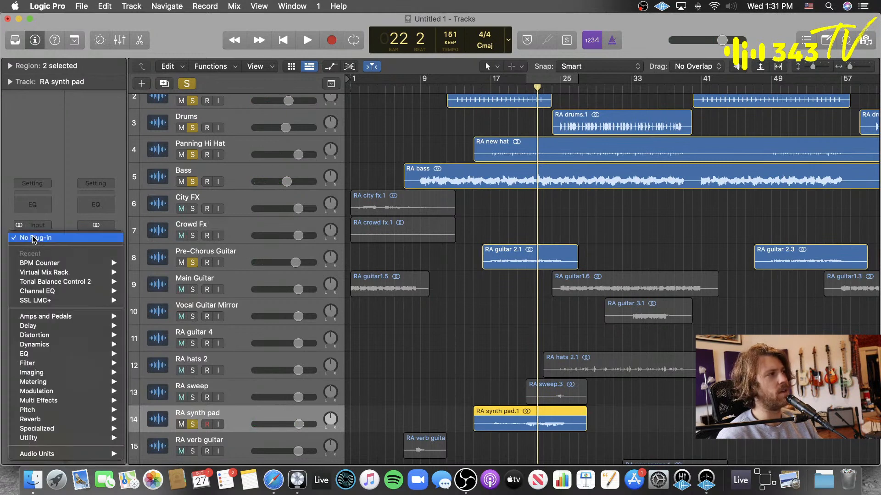
pyautogui.moveTo(66, 453)
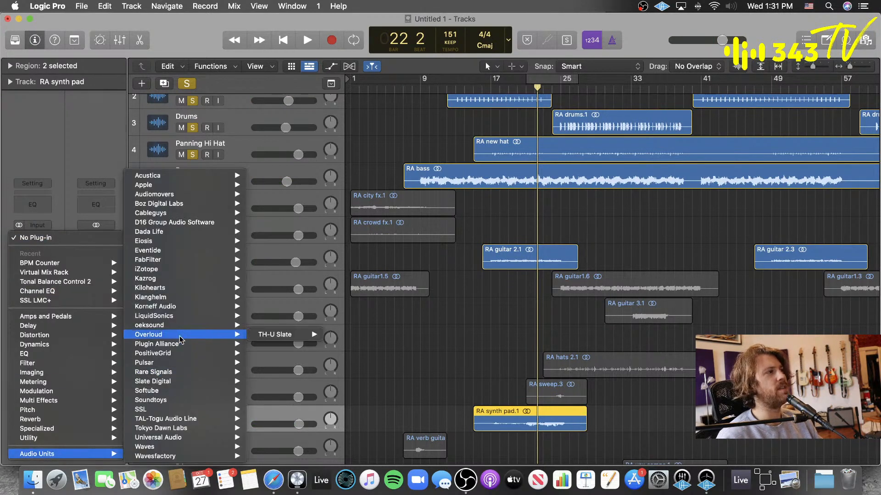
pyautogui.moveTo(193, 260)
pyautogui.moveTo(293, 316)
pyautogui.click(344, 316)
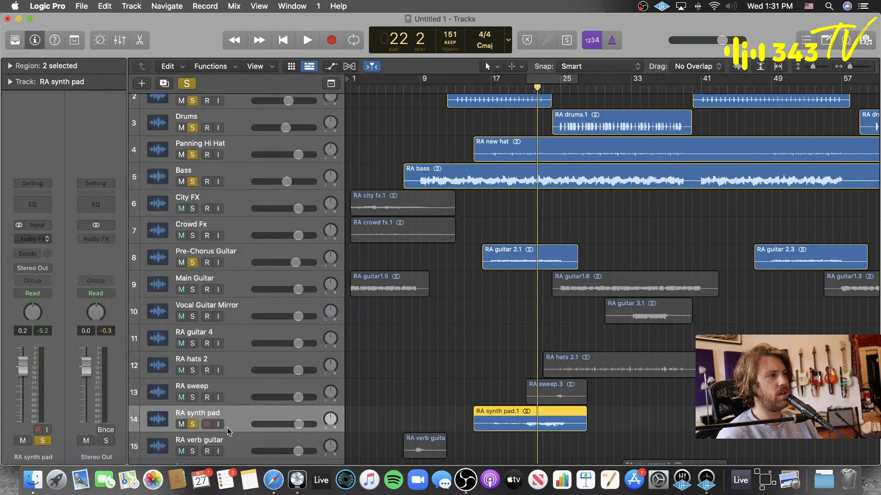
# - Clear all solos and play only the RA synth pad track, keeping its Pro-Q 3 window in view
pyautogui.moveTo(629, 143); pyautogui.dragTo(492, 186)
pyautogui.press('space')
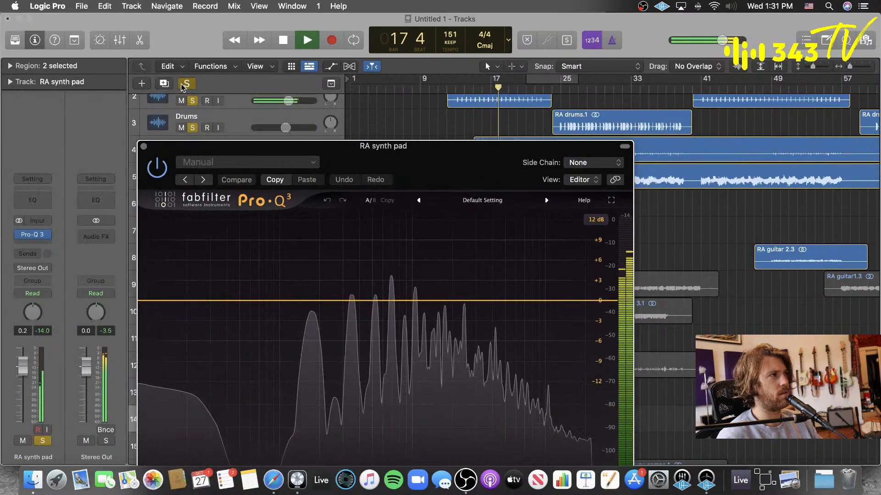
pyautogui.click(186, 83)
pyautogui.moveTo(437, 177); pyautogui.dragTo(727, 154)
pyautogui.click(192, 424)
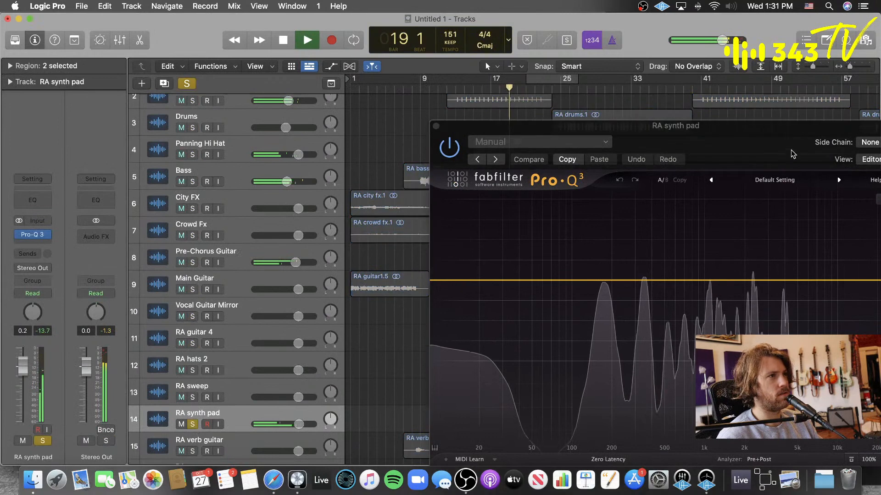
pyautogui.moveTo(596, 125); pyautogui.dragTo(361, 78)
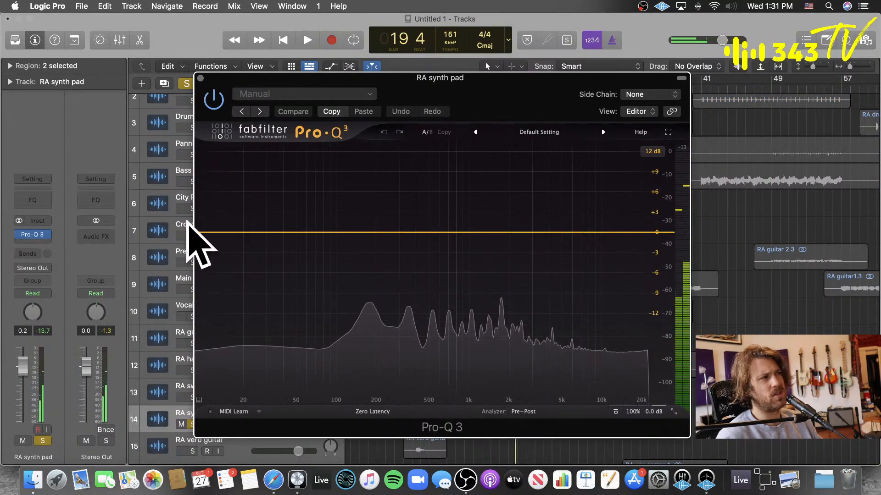
# - Add an 18 dB/oct low cut at about 111 Hz and a bell band at about 1257 Hz in Pro-Q 3
pyautogui.click(206, 233)
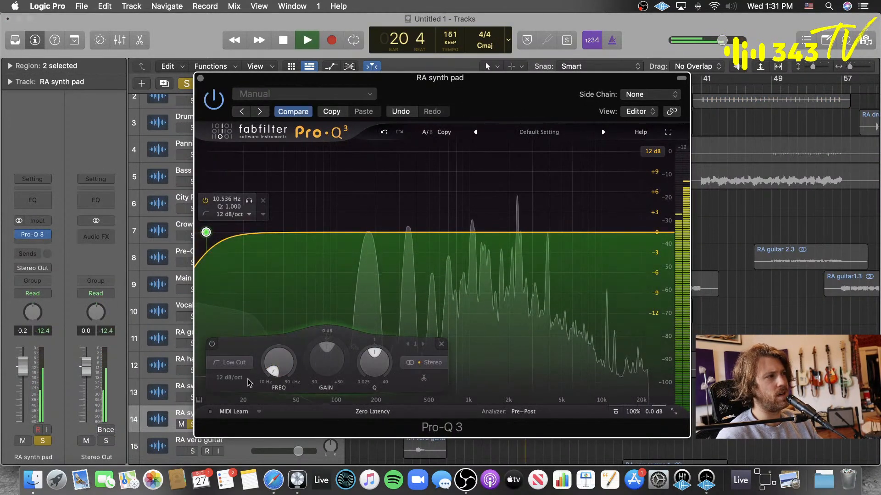
pyautogui.click(229, 377)
pyautogui.click(238, 411)
pyautogui.moveTo(277, 362); pyautogui.dragTo(289, 350)
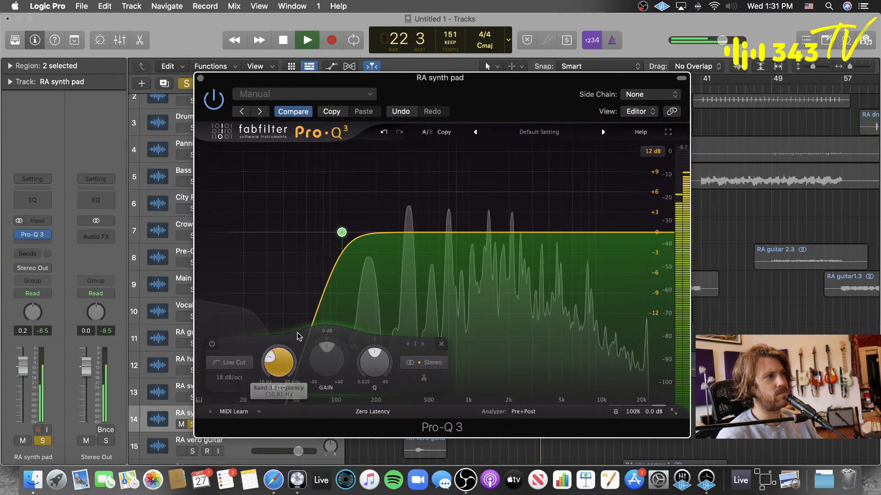
pyautogui.click(482, 233)
pyautogui.press('space')
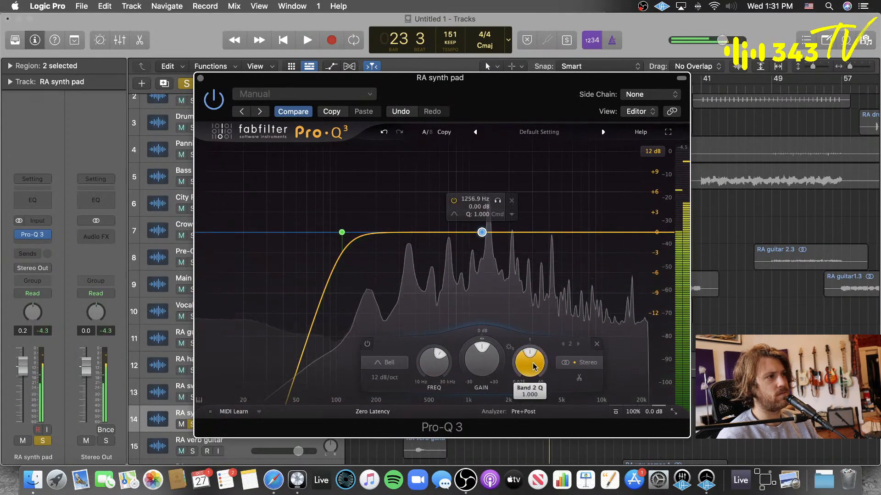
# - Set the cycle range to about bars 21 to 25 and play the synth pad from around bar 19
pyautogui.moveTo(514, 99); pyautogui.dragTo(250, 285)
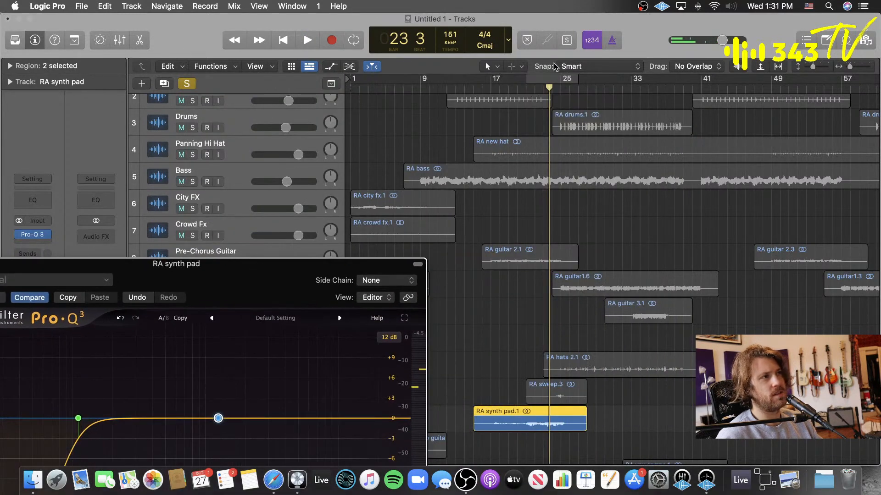
pyautogui.moveTo(550, 79)
pyautogui.mouseDown()
pyautogui.moveTo(543, 79)
pyautogui.moveTo(576, 77)
pyautogui.moveTo(553, 83)
pyautogui.mouseUp()
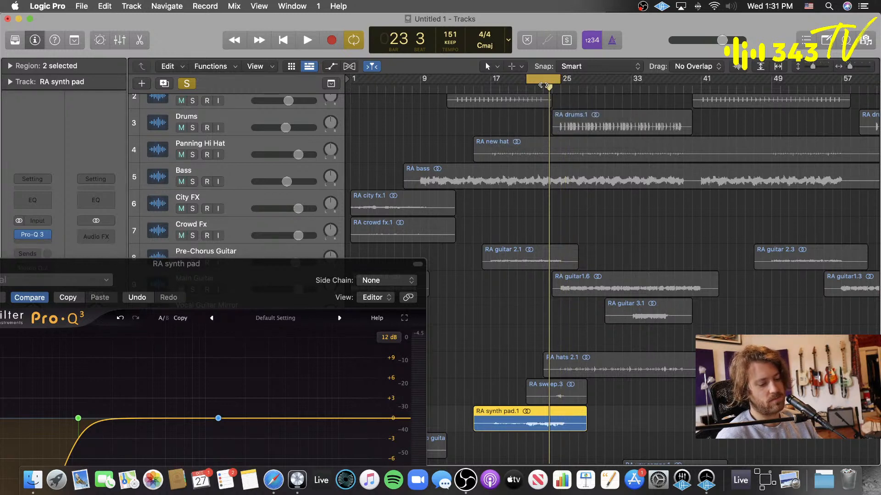
pyautogui.press('space')
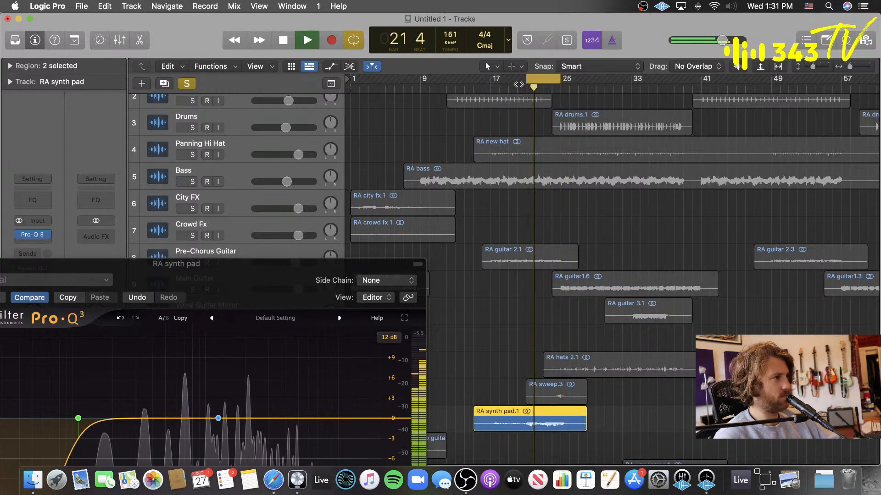
pyautogui.moveTo(285, 266); pyautogui.dragTo(317, 114)
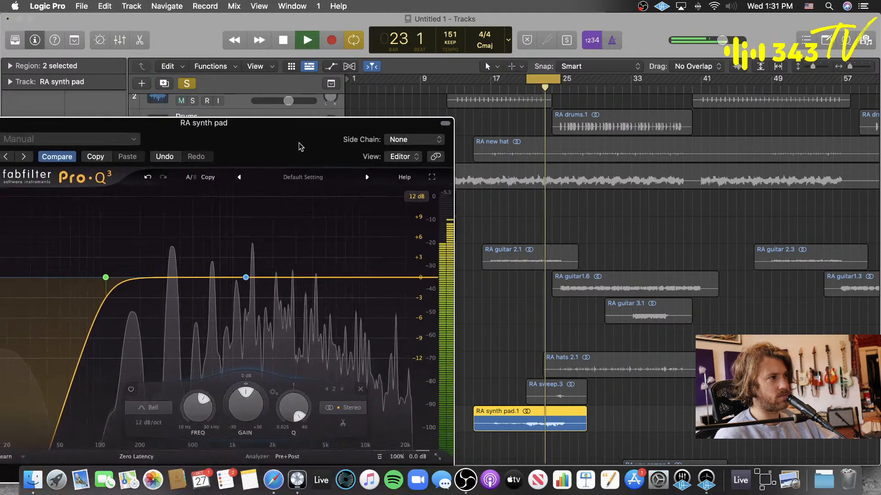
pyautogui.click(507, 88)
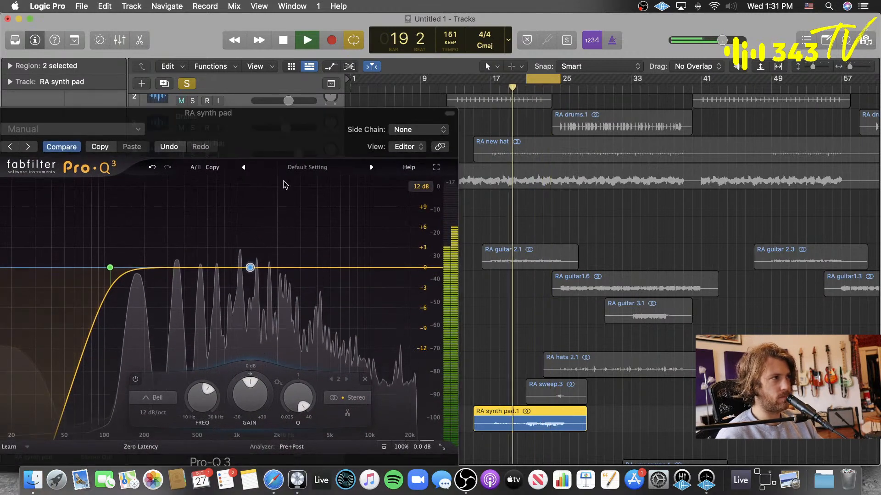
# - Sweep the narrow bell band, Q 40, to about 2142 Hz and cut it by about 14 dB
pyautogui.moveTo(277, 154); pyautogui.dragTo(340, 135)
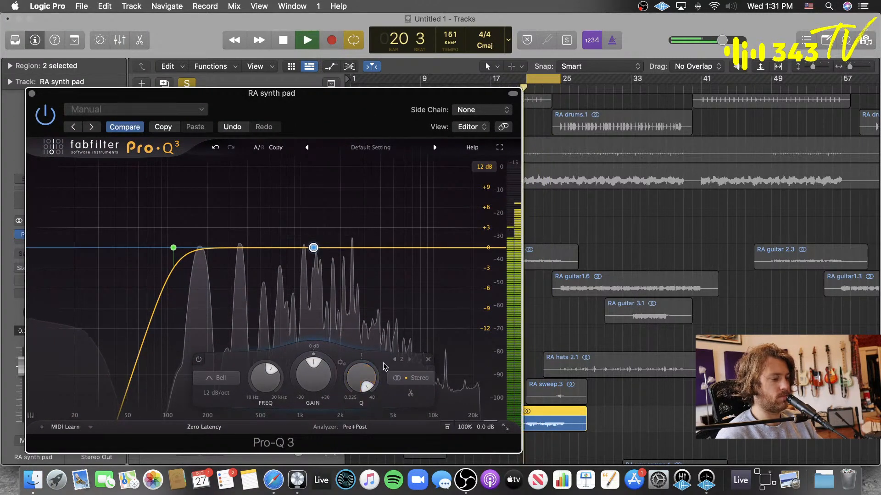
pyautogui.moveTo(314, 248); pyautogui.dragTo(344, 182)
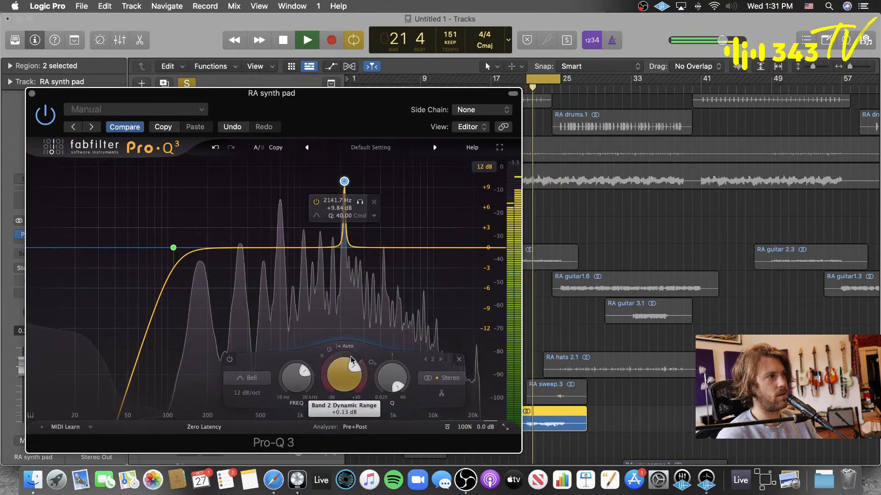
pyautogui.moveTo(349, 369); pyautogui.dragTo(349, 344)
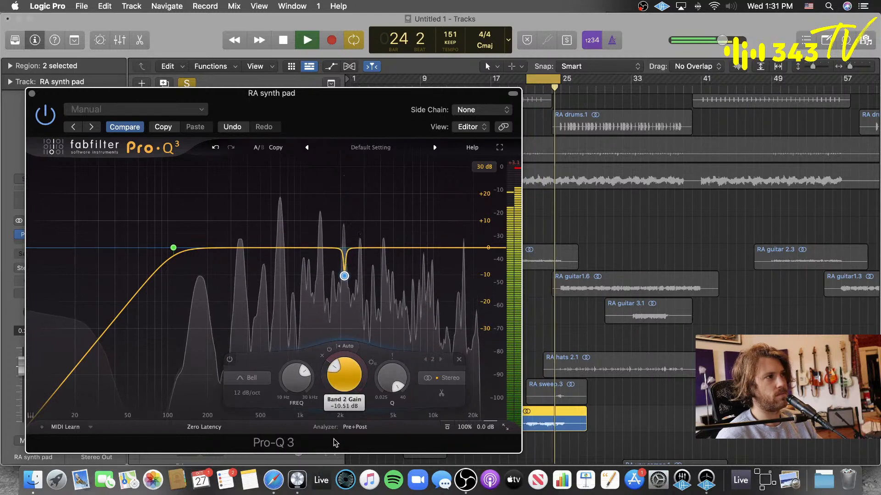
# - Add another bell band with Q 40 at about 1416 Hz and cut it by about 13 dB
pyautogui.doubleClick(282, 248)
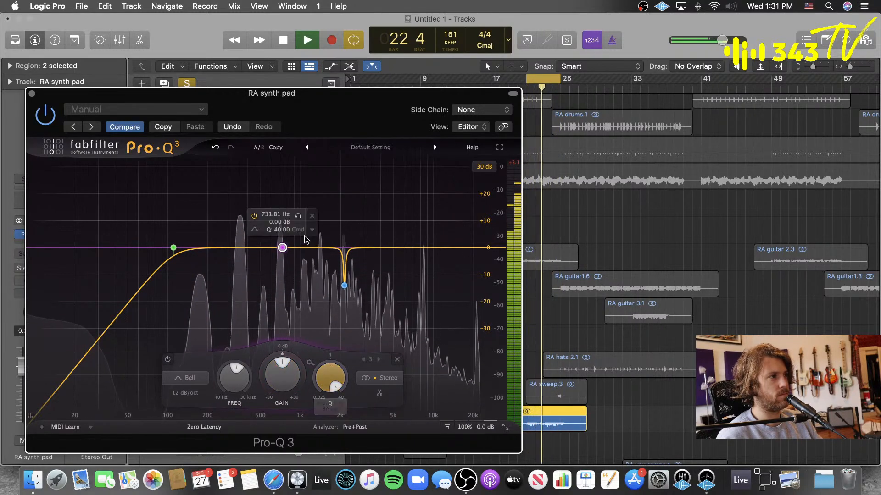
pyautogui.moveTo(282, 247); pyautogui.dragTo(320, 167)
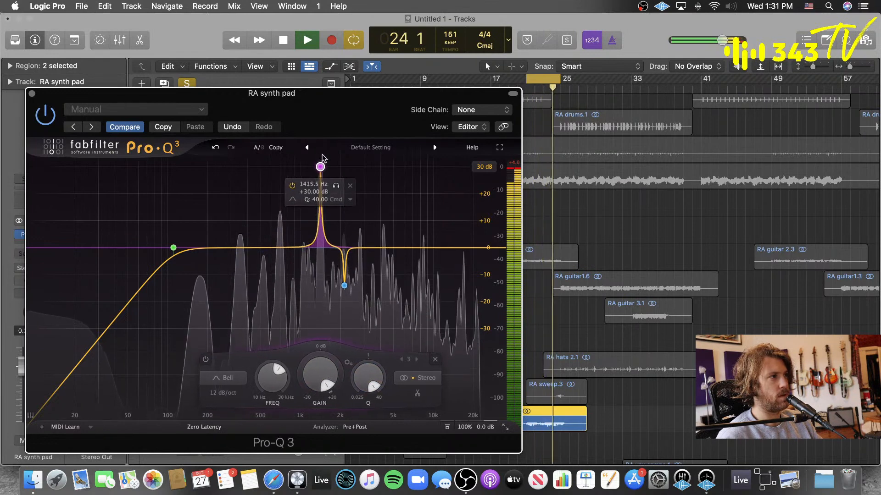
pyautogui.moveTo(291, 473); pyautogui.dragTo(292, 479)
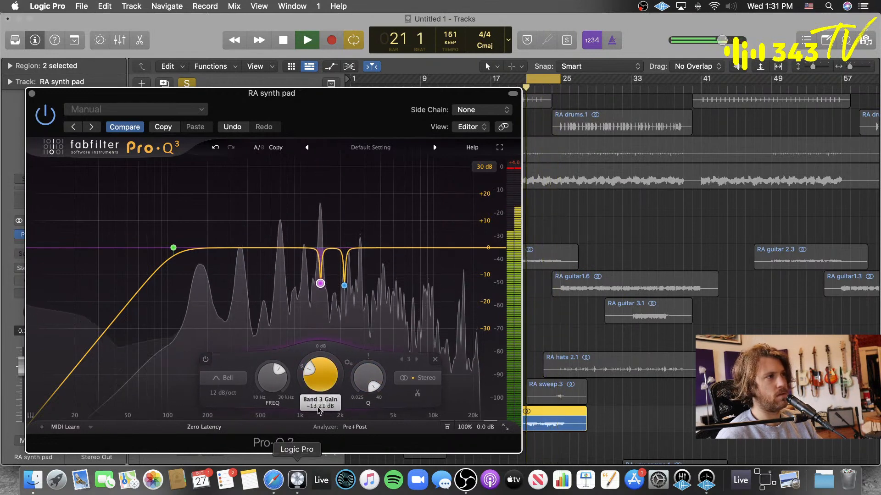
# - Deepen the narrow Pro-Q 3 cut at about 2142 Hz to -30 dB
pyautogui.click(344, 286)
pyautogui.moveTo(339, 366); pyautogui.dragTo(339, 376)
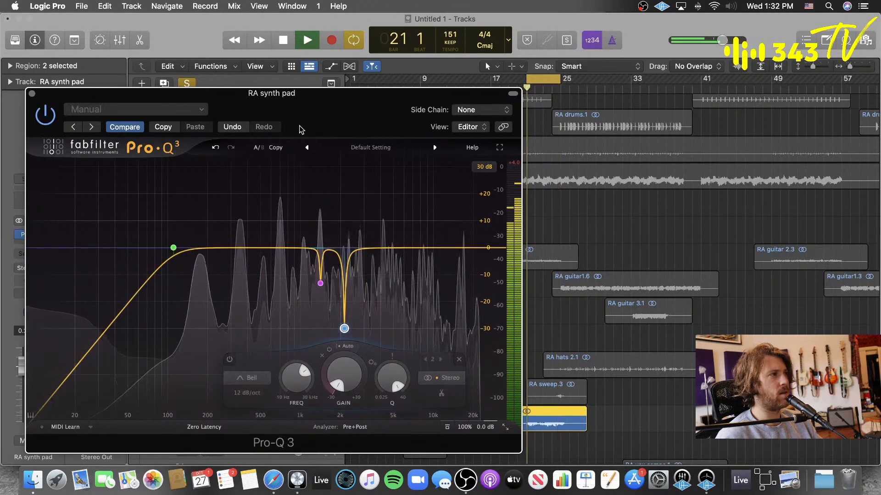
# - Add a bell band with Q 40 at about 693 Hz, cut it by about 21 dB, and close Pro-Q 3
pyautogui.click(249, 251)
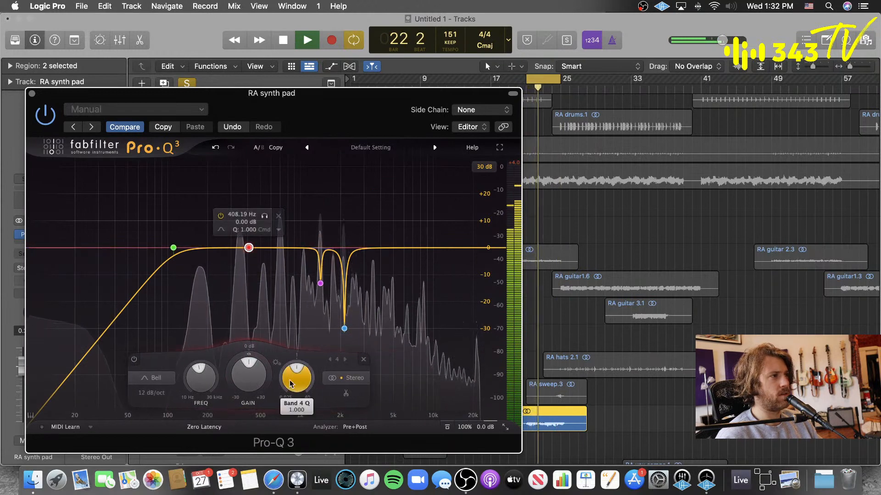
pyautogui.moveTo(248, 248); pyautogui.dragTo(279, 180)
pyautogui.moveTo(278, 372); pyautogui.dragTo(274, 399)
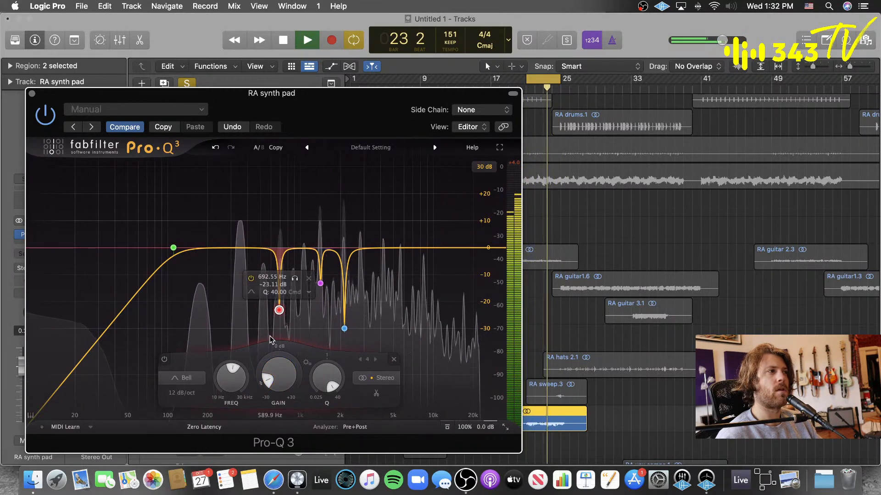
pyautogui.moveTo(274, 373); pyautogui.dragTo(276, 360)
pyautogui.press('space')
pyautogui.moveTo(307, 124); pyautogui.dragTo(347, 127)
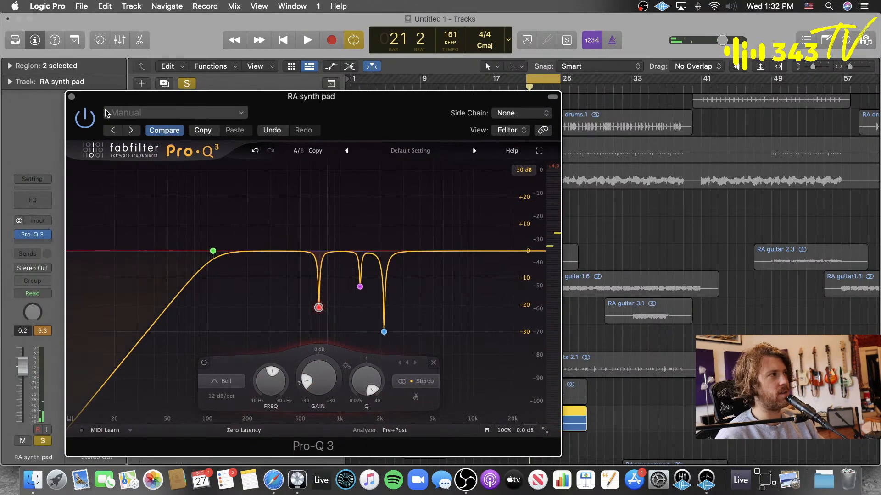
pyautogui.click(72, 97)
pyautogui.click(432, 295)
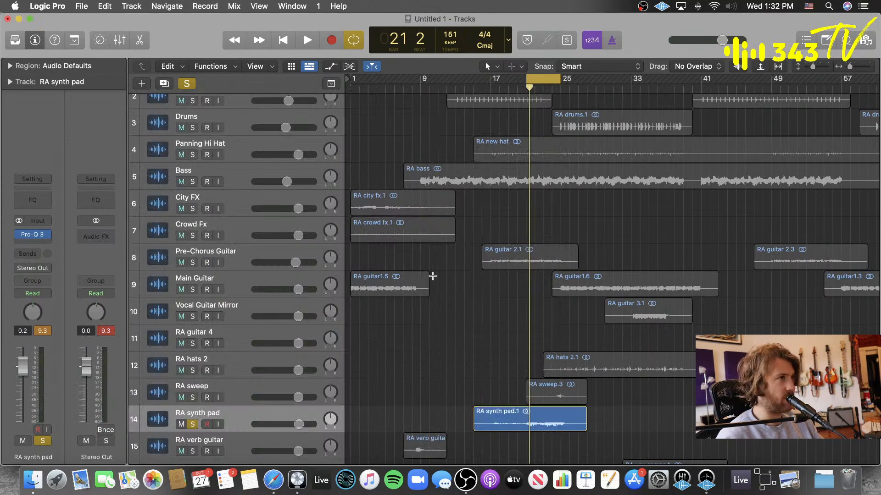
# - Save the project as Runaway in the artist's folder under Music Production, Mastering/Mixing Work
pyautogui.press('super+s')
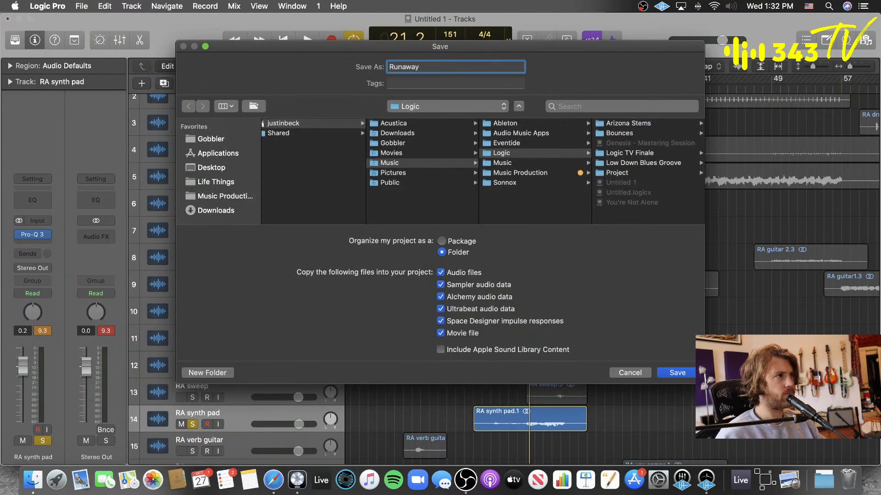
pyautogui.click(521, 173)
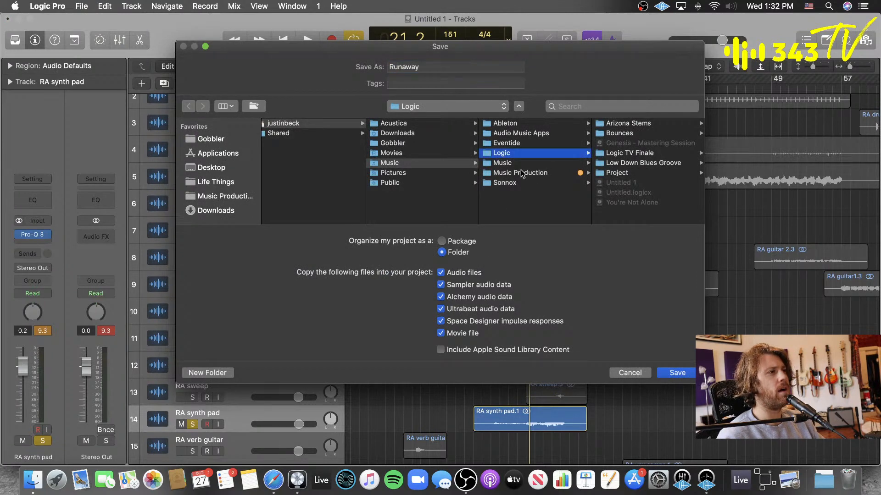
pyautogui.click(634, 204)
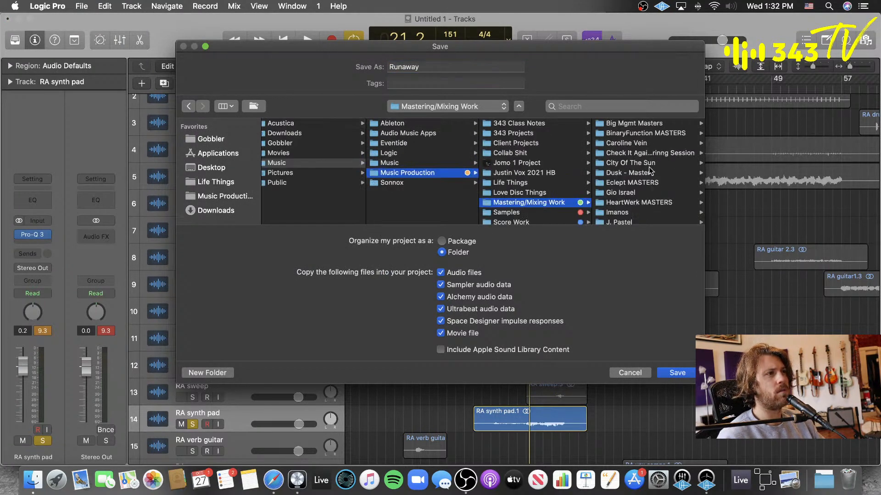
pyautogui.click(637, 144)
pyautogui.click(677, 373)
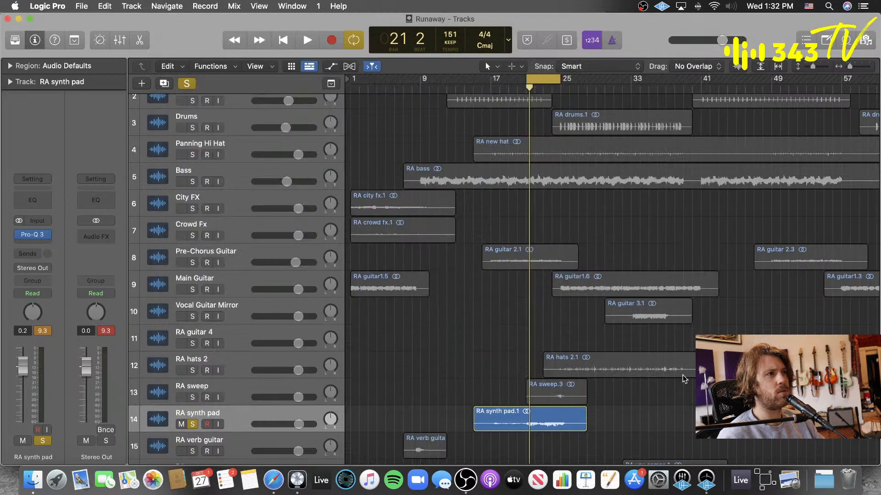
# - Unsolo the synth pad, insert oeksound soothe2 after its Pro-Q 3, and reset the channel's peak reading
pyautogui.click(192, 426)
pyautogui.click(40, 245)
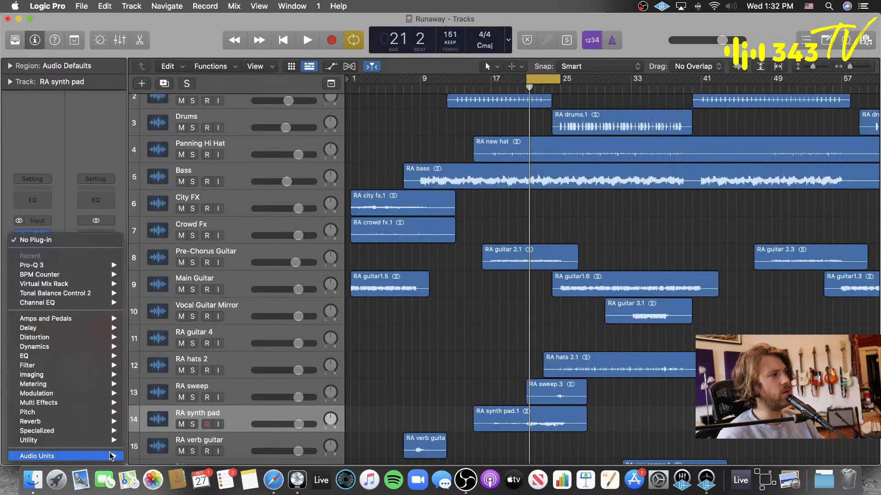
pyautogui.moveTo(74, 456)
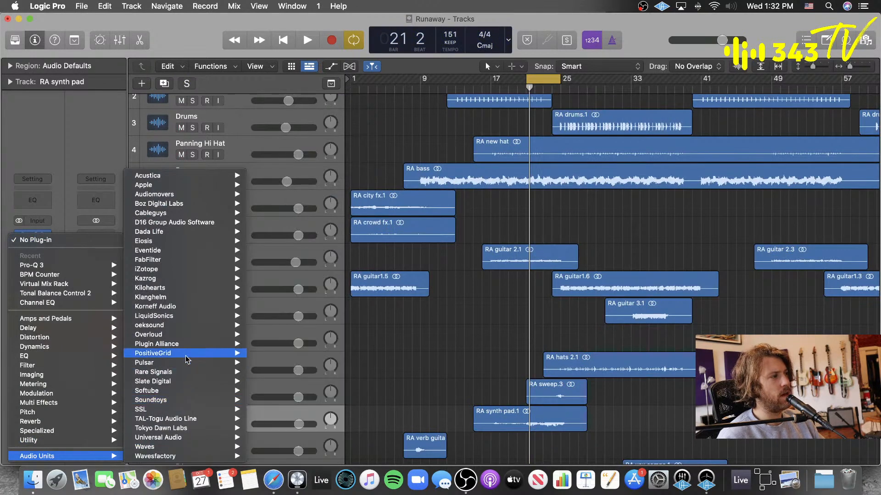
pyautogui.moveTo(178, 310)
pyautogui.moveTo(178, 325)
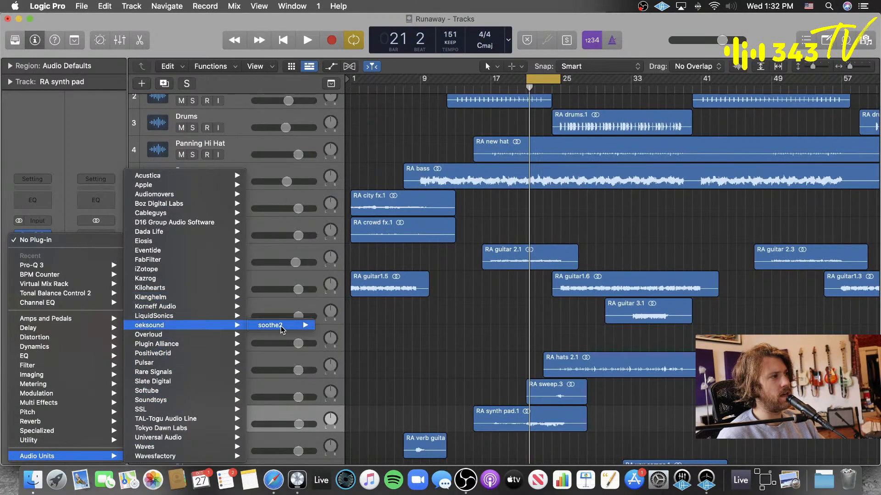
pyautogui.click(309, 325)
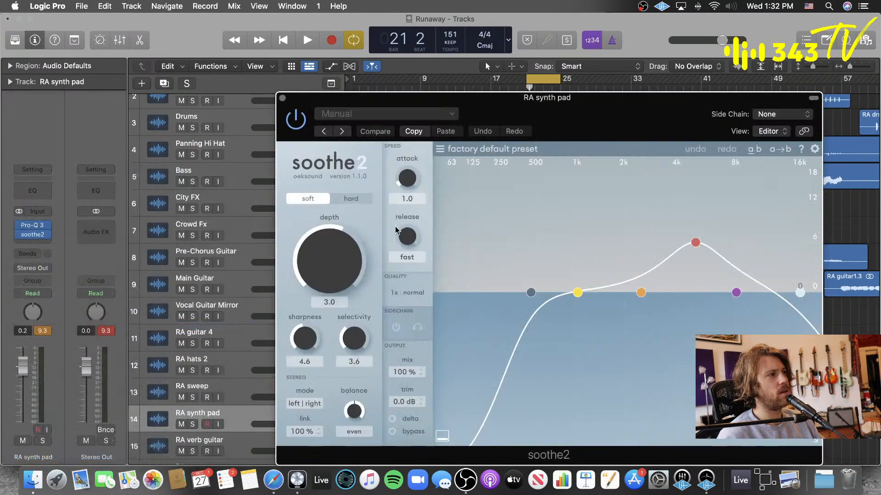
pyautogui.moveTo(577, 116); pyautogui.dragTo(543, 134)
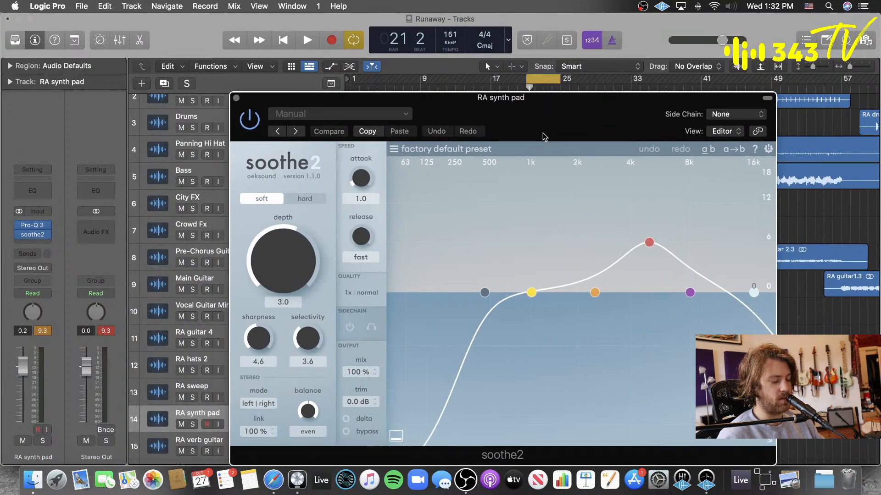
pyautogui.moveTo(541, 135); pyautogui.dragTo(501, 107)
pyautogui.click(42, 331)
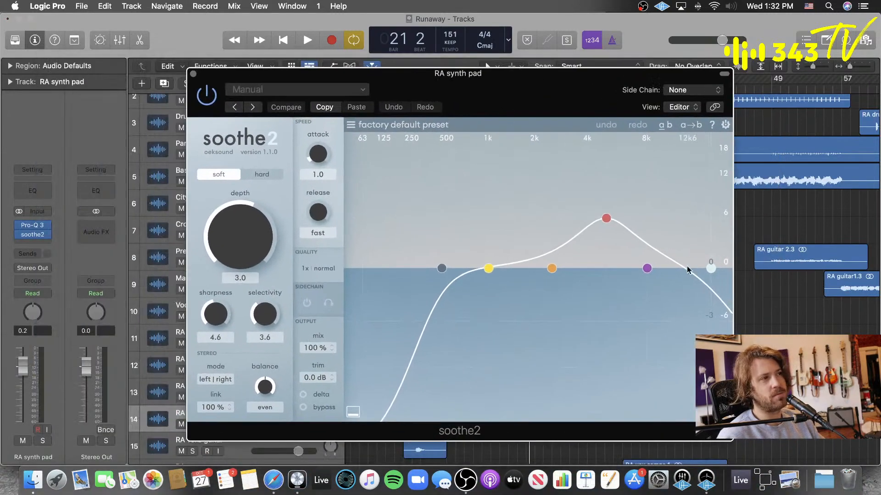
# - Shape soothe2's detection curve with a 619 Hz low cut, a high cut around 13 kHz and a slightly higher band 3 peak
pyautogui.moveTo(709, 266); pyautogui.dragTo(719, 266)
pyautogui.moveTo(519, 97); pyautogui.dragTo(546, 104)
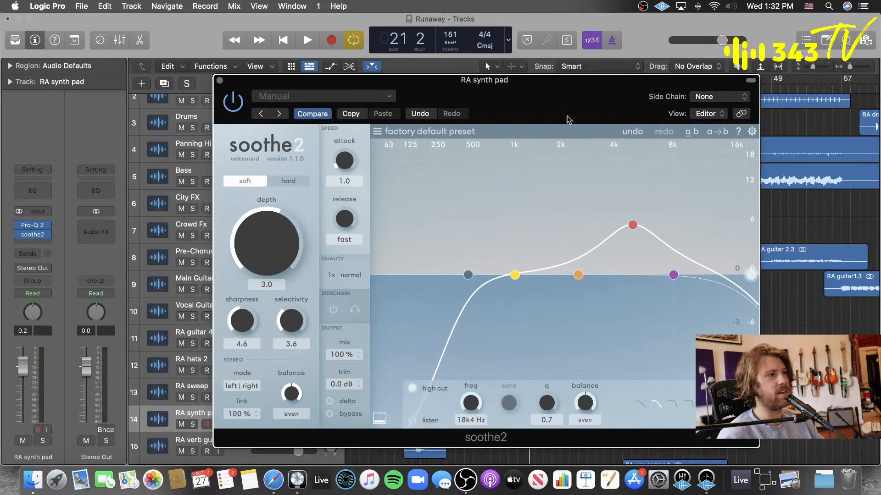
pyautogui.moveTo(631, 225)
pyautogui.mouseDown()
pyautogui.moveTo(640, 222)
pyautogui.moveTo(621, 217)
pyautogui.mouseUp()
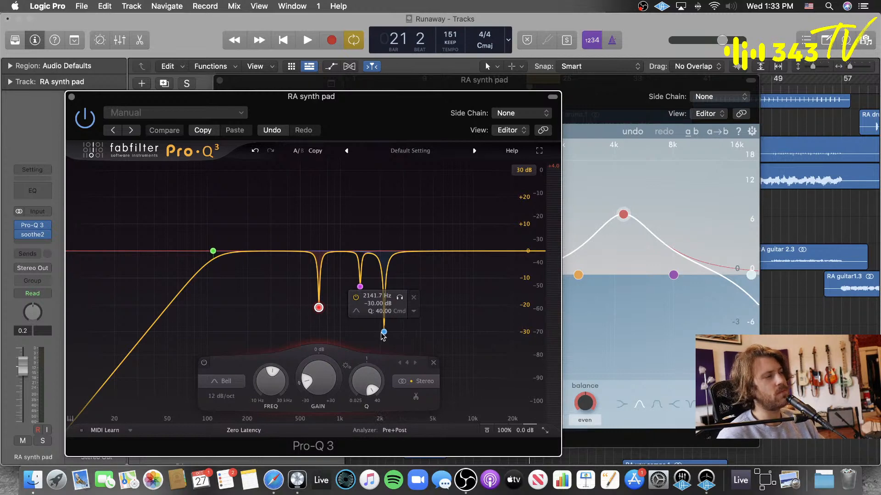
pyautogui.click(613, 102)
pyautogui.moveTo(754, 290); pyautogui.dragTo(717, 283)
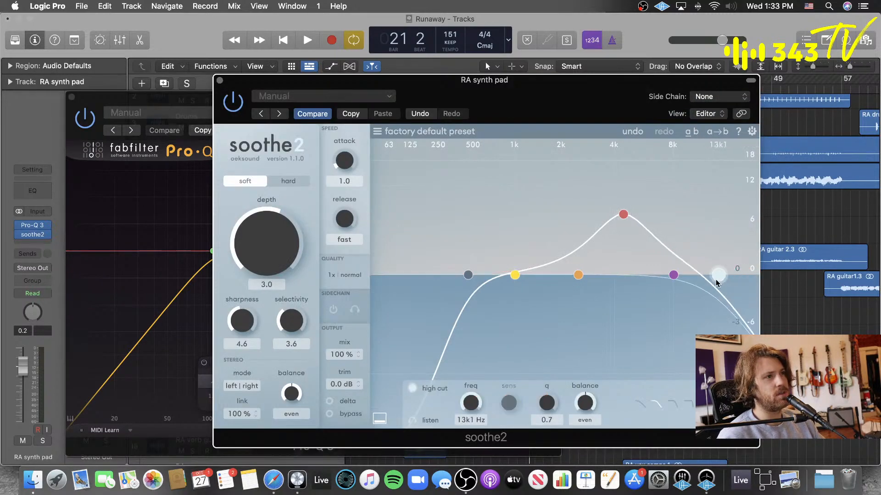
pyautogui.click(468, 275)
pyautogui.moveTo(475, 277); pyautogui.dragTo(485, 278)
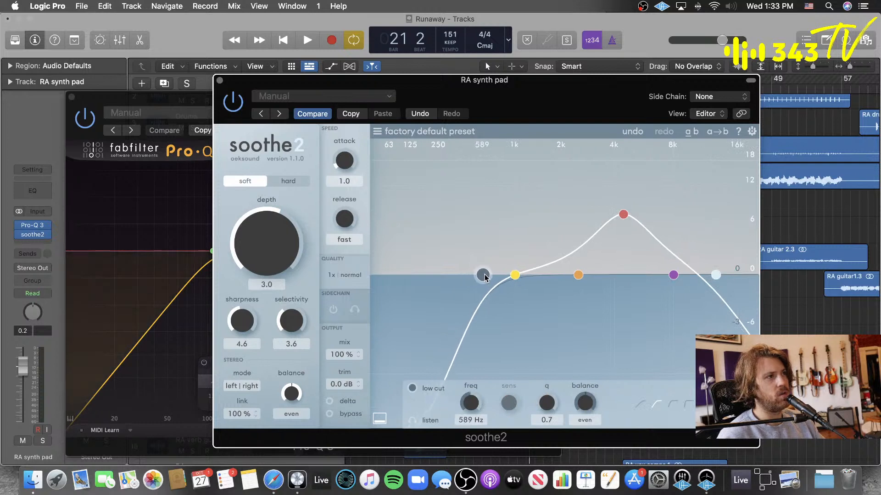
# - Set soothe2 to hard mode, fast attack, release 2.9, sharpness and selectivity 10.0, and depth 3.6 while playing the soloed pad
pyautogui.click(288, 182)
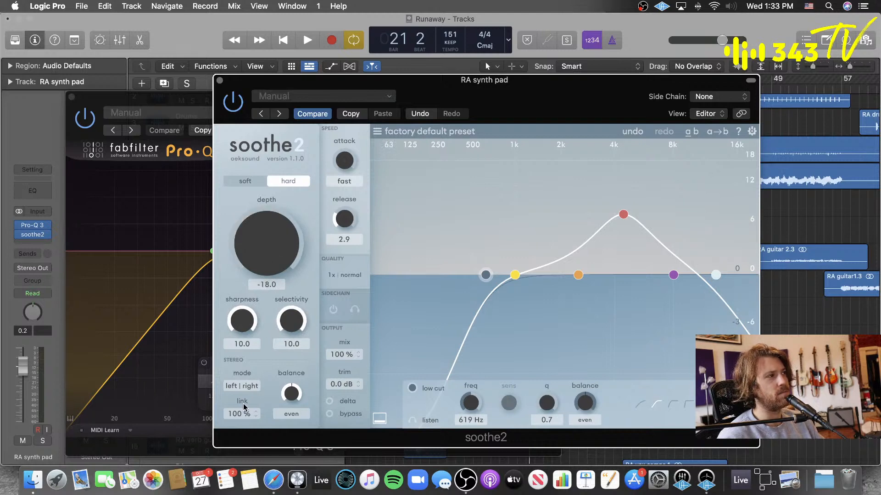
pyautogui.moveTo(534, 111); pyautogui.dragTo(475, 60)
pyautogui.press('space')
pyautogui.press('s')
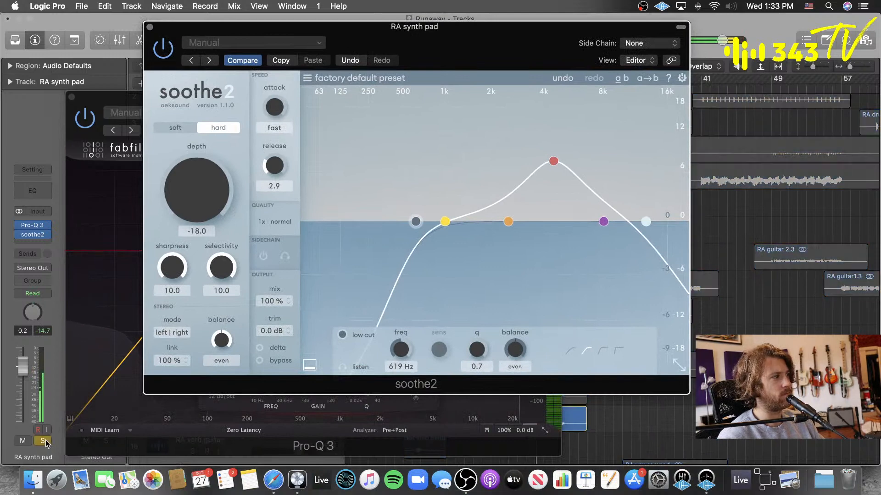
pyautogui.moveTo(196, 192); pyautogui.dragTo(197, 166)
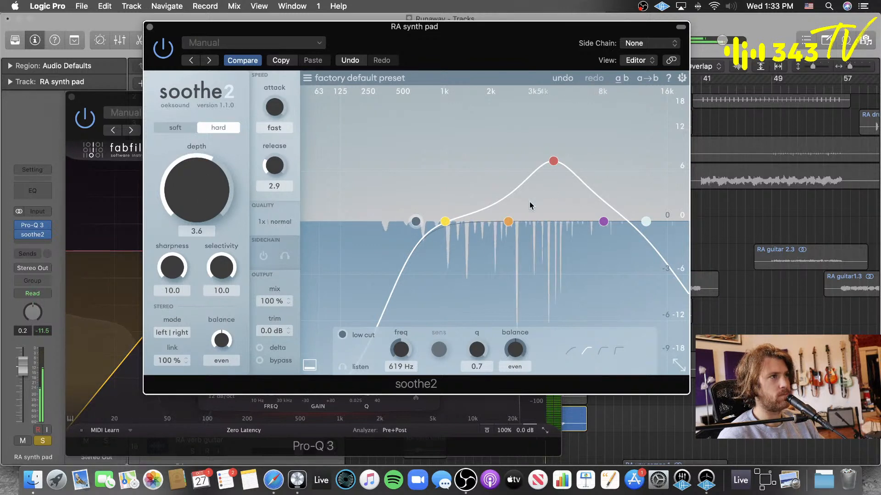
# - Set soothe2's band 2 to 1 kHz at 4.3 dB, band 3 to 2.4 kHz at 7.3 dB and band 4 to 9.1 kHz at 4.5 dB
pyautogui.moveTo(508, 221); pyautogui.dragTo(495, 190)
pyautogui.moveTo(553, 161); pyautogui.dragTo(443, 193)
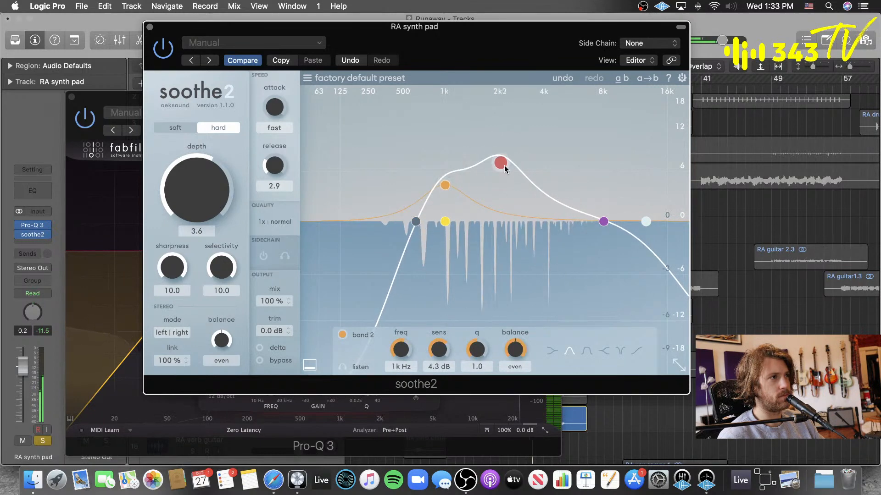
pyautogui.moveTo(504, 167); pyautogui.dragTo(512, 168)
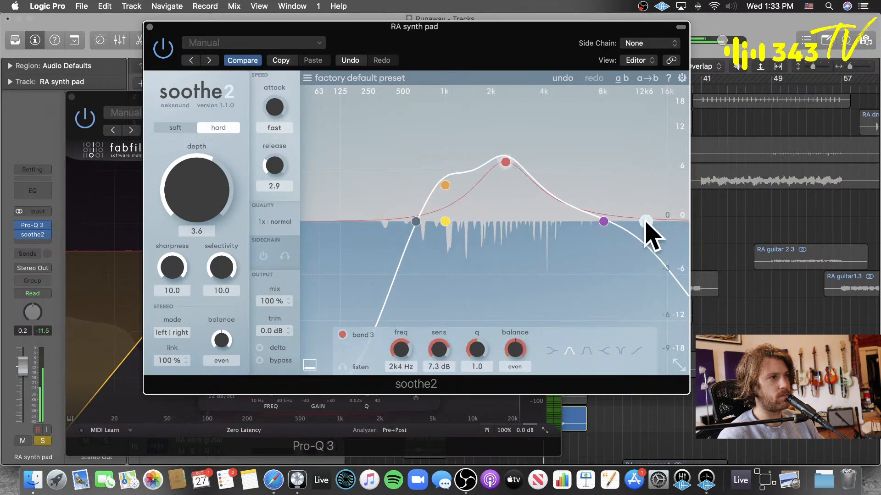
pyautogui.moveTo(646, 222); pyautogui.dragTo(615, 184)
# - Try a bell band with Q 40 boosted by about 30 dB up to about 17056 Hz in Pro-Q 3, and remove it
pyautogui.moveTo(509, 43); pyautogui.dragTo(707, 179)
pyautogui.moveTo(333, 105); pyautogui.dragTo(320, 27)
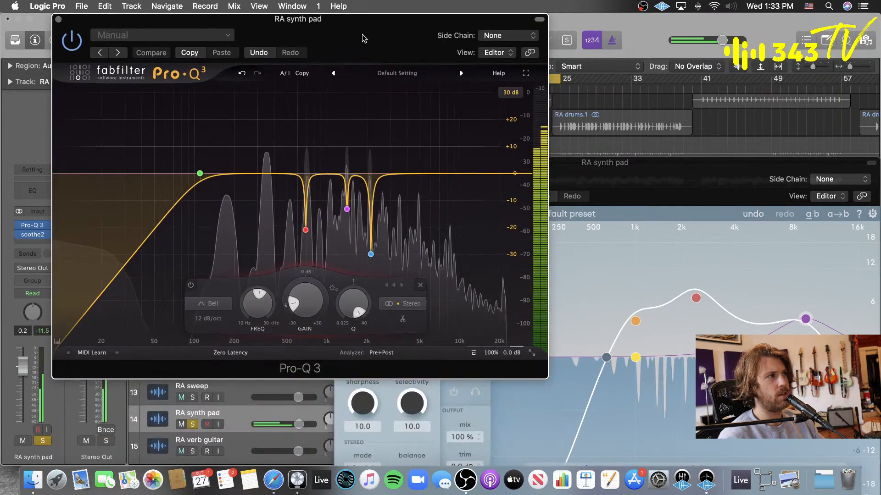
pyautogui.moveTo(450, 299); pyautogui.dragTo(471, 203)
pyautogui.moveTo(427, 173); pyautogui.dragTo(490, 92)
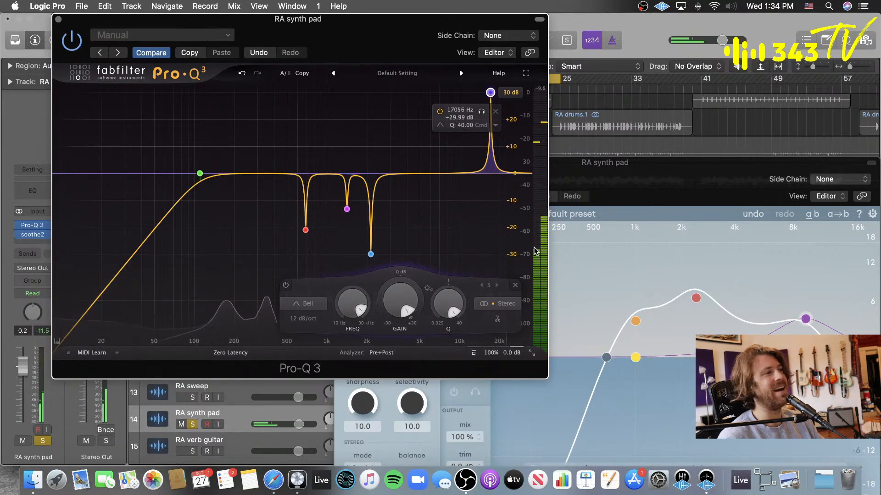
pyautogui.click(515, 285)
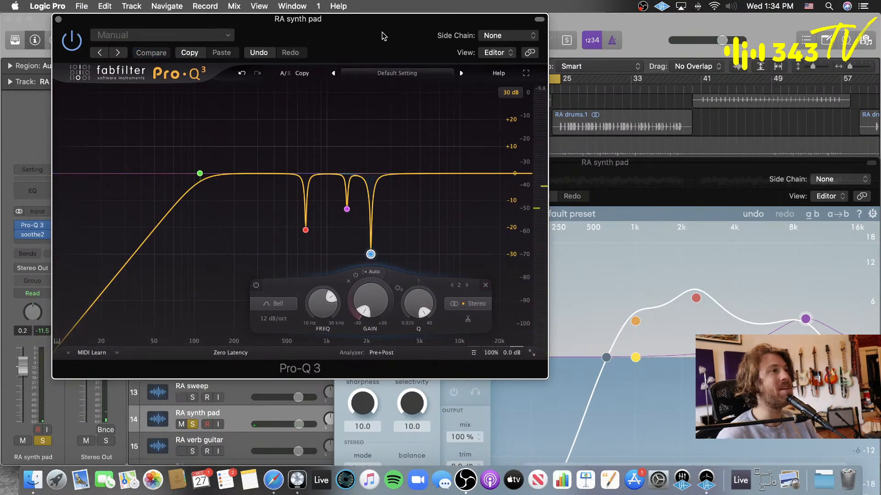
# - Close the synth pad's Pro-Q 3 and soothe2 windows
pyautogui.moveTo(682, 192); pyautogui.dragTo(481, 112)
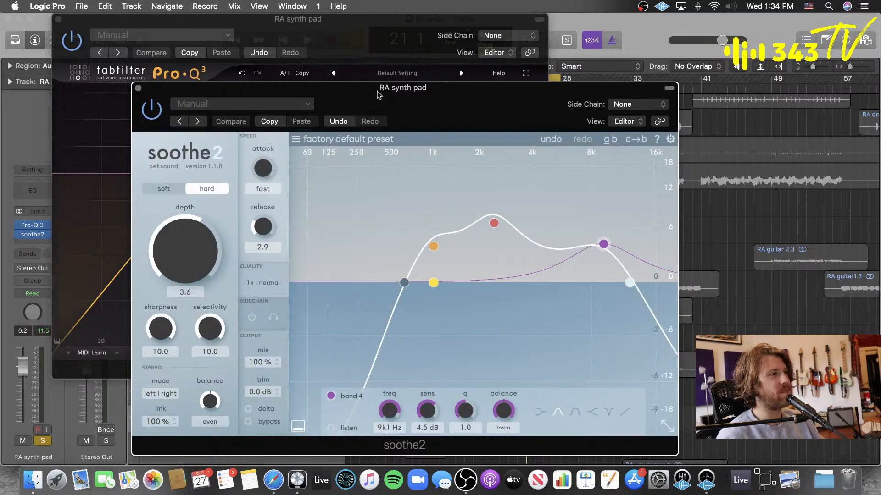
pyautogui.click(58, 20)
pyautogui.click(138, 88)
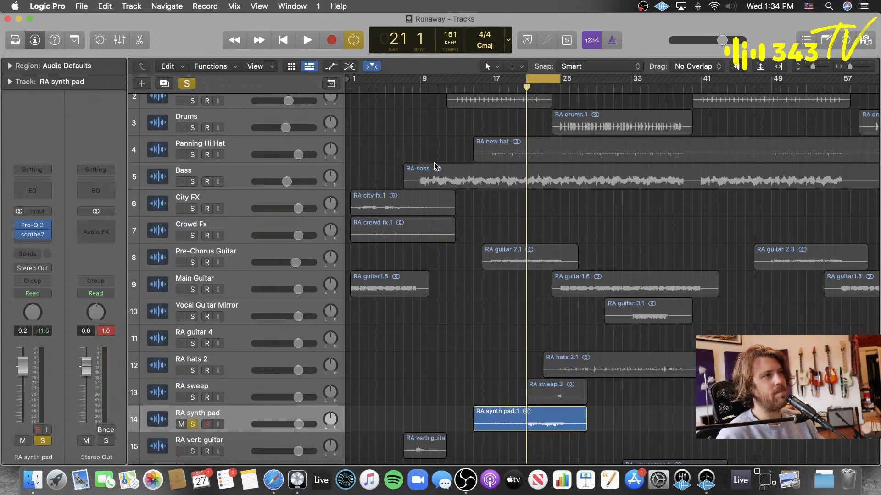
# - Replace the current solo with the Fast Kick, Fast Snare, Drums, Panning Hi Hat, Bass, synth pad, Pre-Chorus Guitar and Main Guitar tracks
pyautogui.scroll(2, 202, 108)
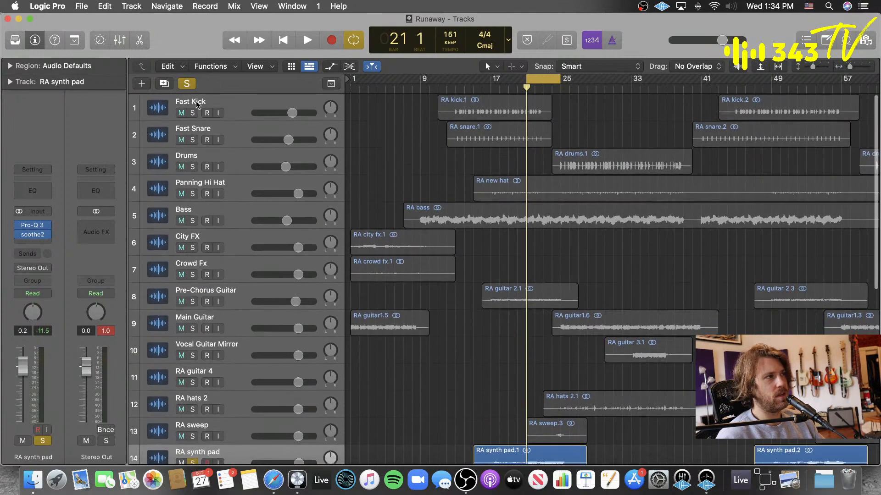
pyautogui.click(187, 84)
pyautogui.moveTo(193, 113); pyautogui.dragTo(196, 251)
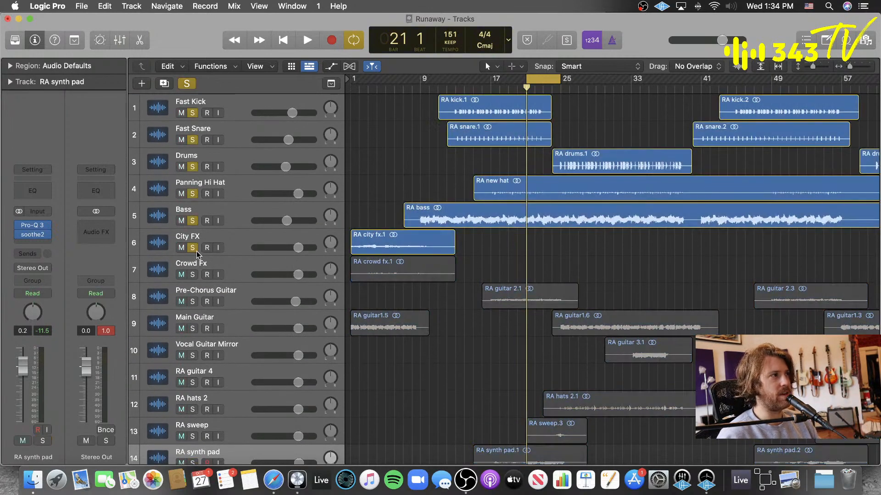
pyautogui.click(193, 248)
pyautogui.scroll(-2, 271, 225)
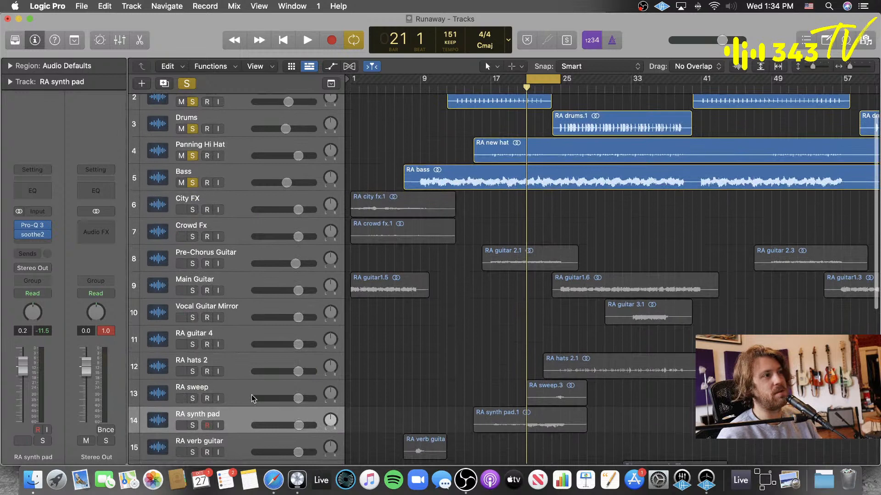
pyautogui.click(193, 426)
pyautogui.click(193, 264)
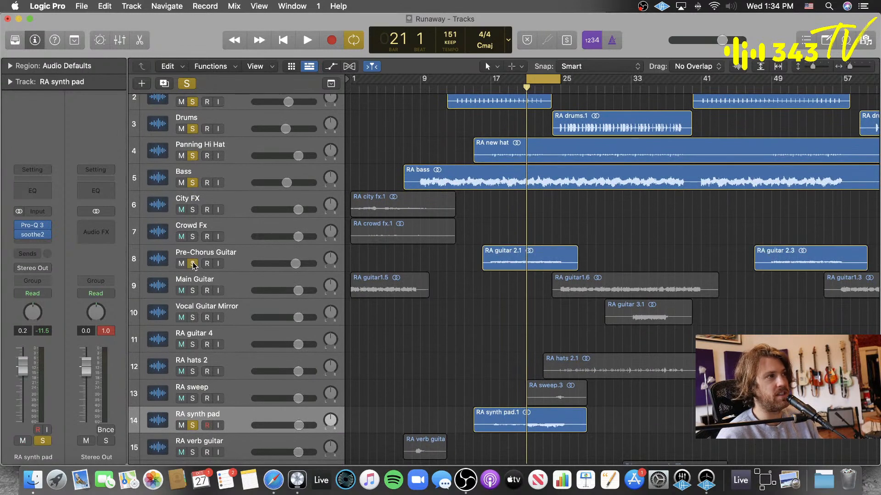
pyautogui.click(193, 291)
# - Play the soloed tracks from bar 17 without cycling to hear the pad in context
pyautogui.click(491, 87)
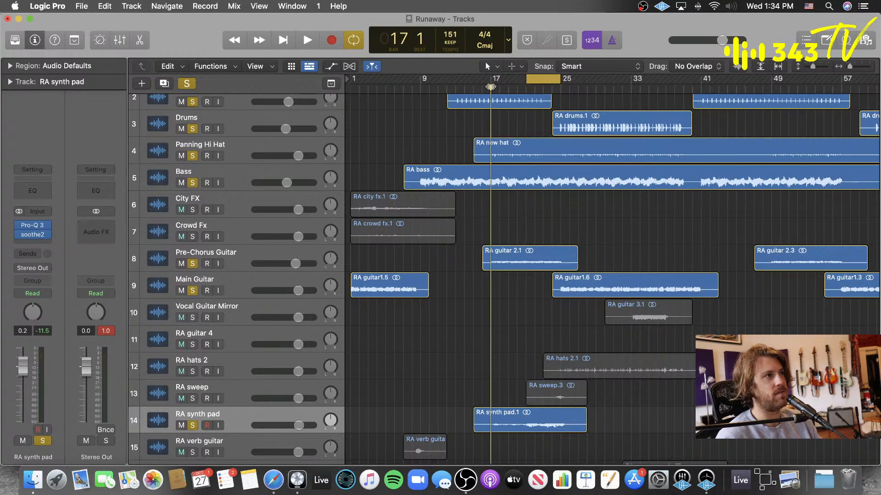
pyautogui.press('space')
pyautogui.scroll(-8, 419, 227)
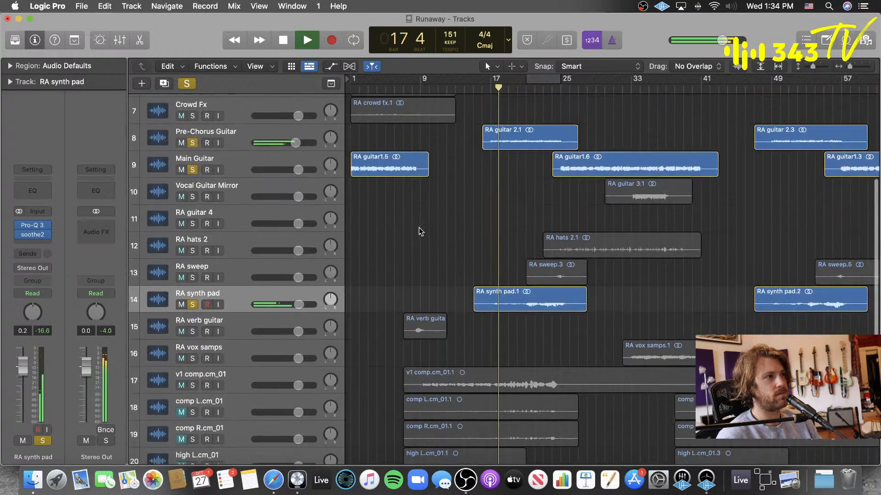
# - Add the v1 comp.cm_01 and RA sweep tracks to the solo, and lower RA sweep's volume to -0.6 dB
pyautogui.click(191, 337)
pyautogui.click(244, 332)
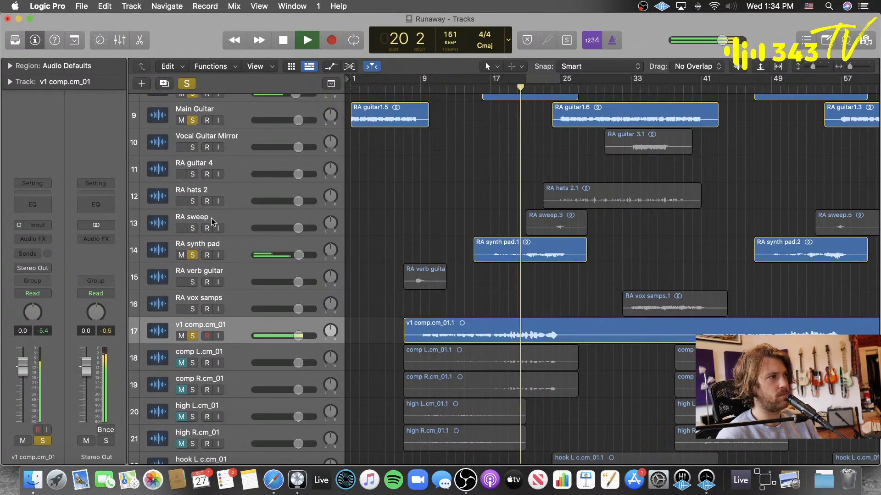
pyautogui.click(184, 222)
pyautogui.click(192, 228)
pyautogui.scroll(3, 413, 198)
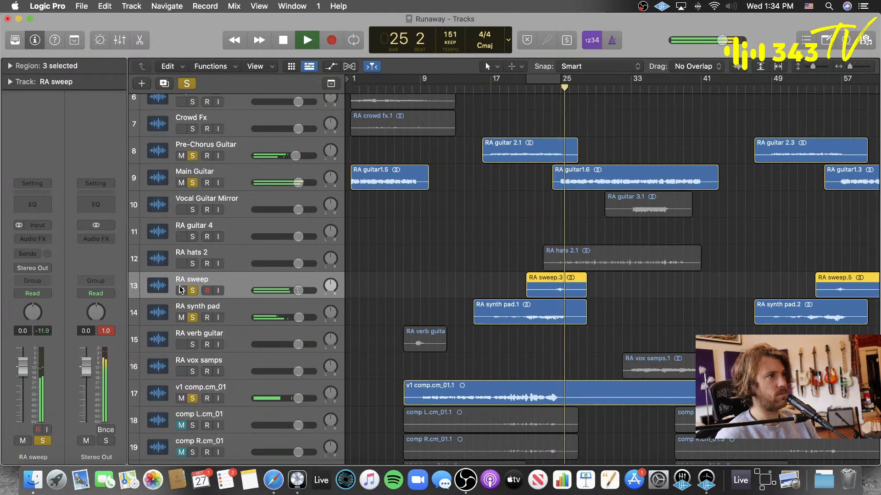
pyautogui.moveTo(305, 290); pyautogui.dragTo(303, 291)
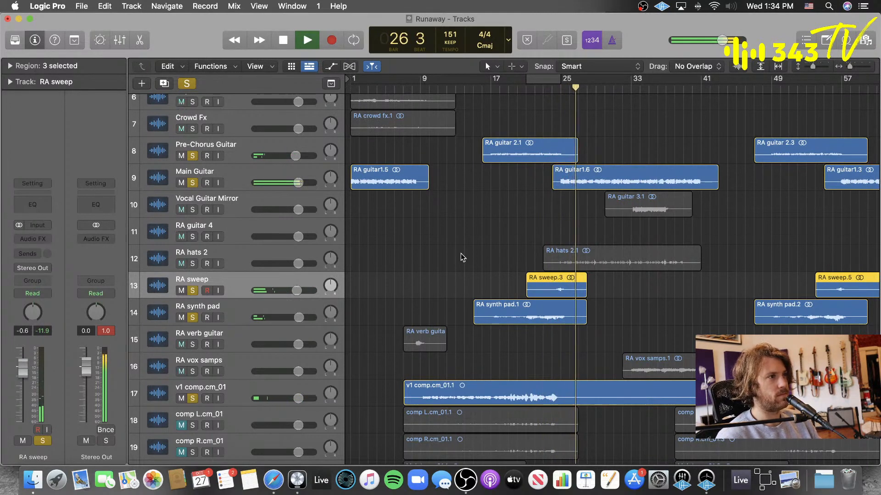
# - Add the hook L c.cm_01 track to the solo and make it the selected track
pyautogui.scroll(-5, 463, 257)
pyautogui.click(193, 374)
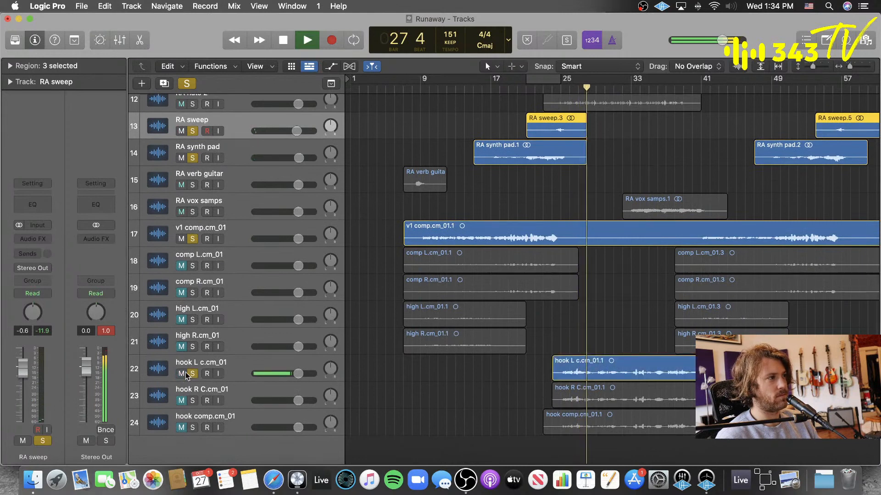
pyautogui.click(222, 368)
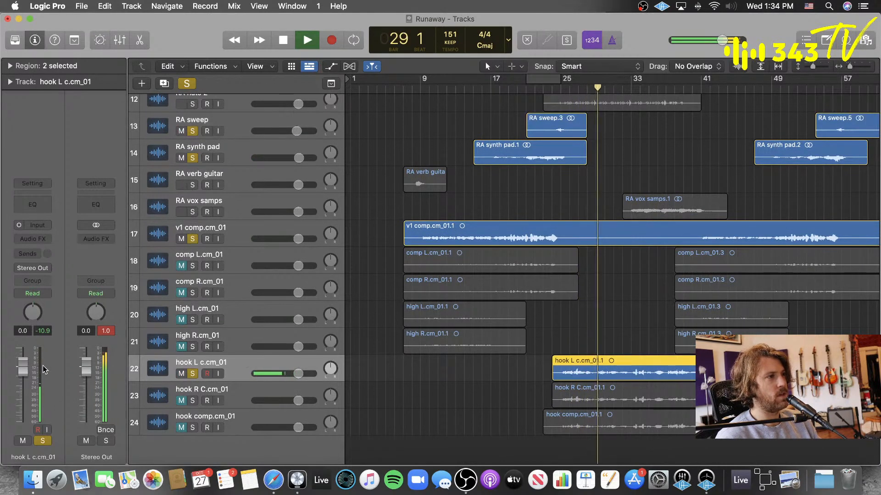
# - Replay from about bar 25 and set the first hook L c.cm_01 region's gain to +2.8 dB
pyautogui.click(439, 380)
pyautogui.press('super+Down')
pyautogui.press('super+Down')
pyautogui.press('super+Down')
pyautogui.press('super+Down')
pyautogui.press('super+Down')
pyautogui.press('super+Down')
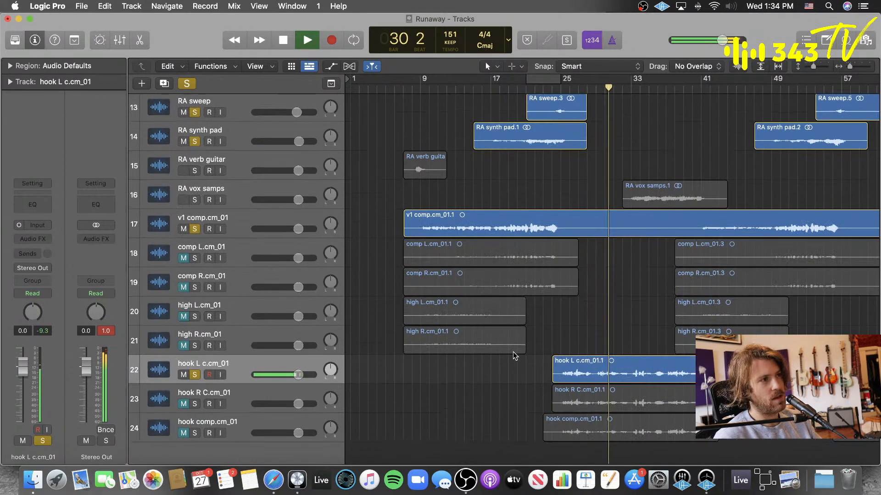
pyautogui.press('super+Down')
pyautogui.press('super+Down')
pyautogui.press('super+Down')
pyautogui.press('super+Down')
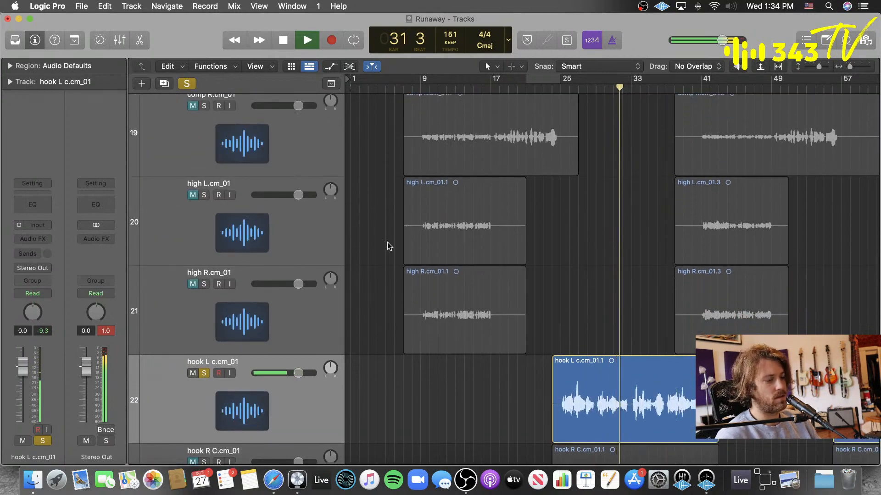
pyautogui.click(565, 86)
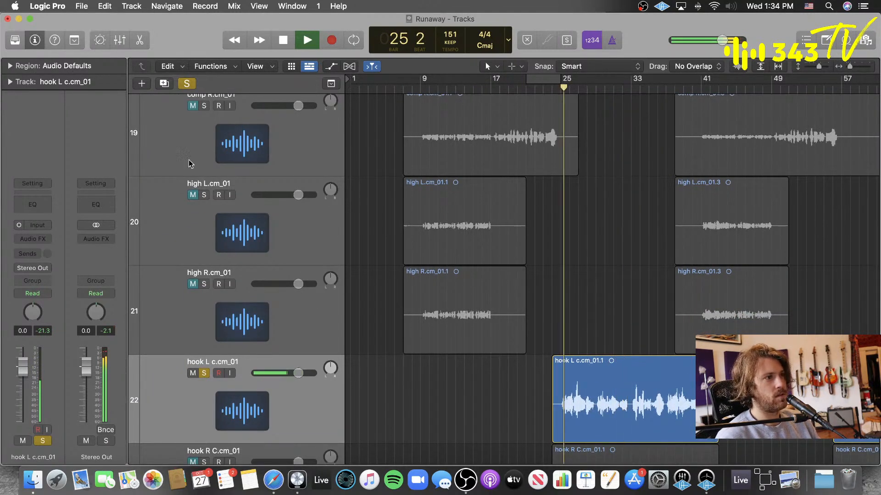
pyautogui.click(10, 65)
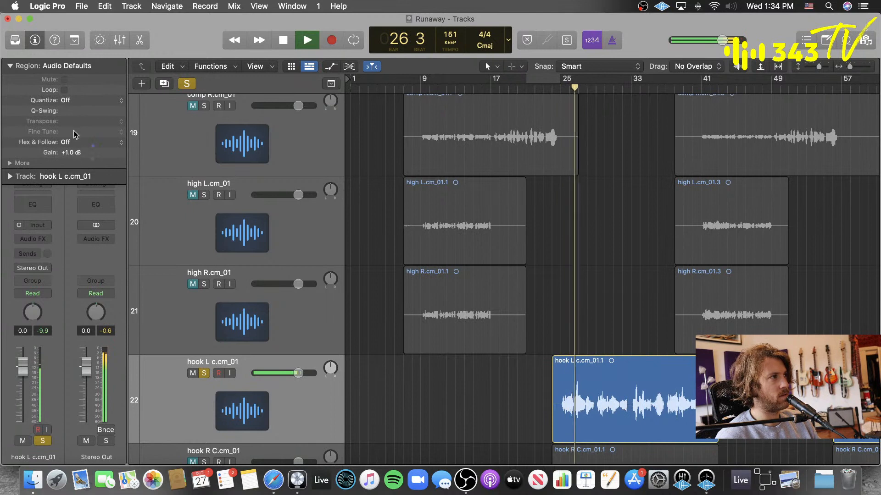
pyautogui.click(556, 377)
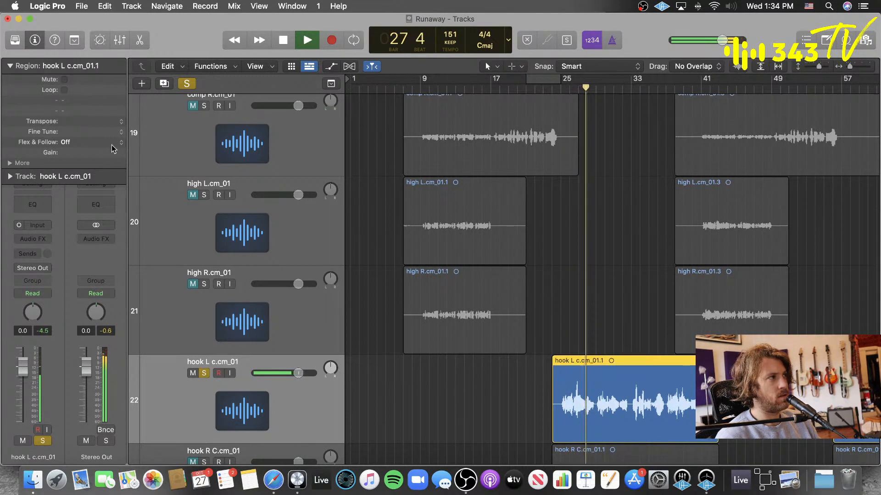
pyautogui.moveTo(84, 152); pyautogui.dragTo(88, 110)
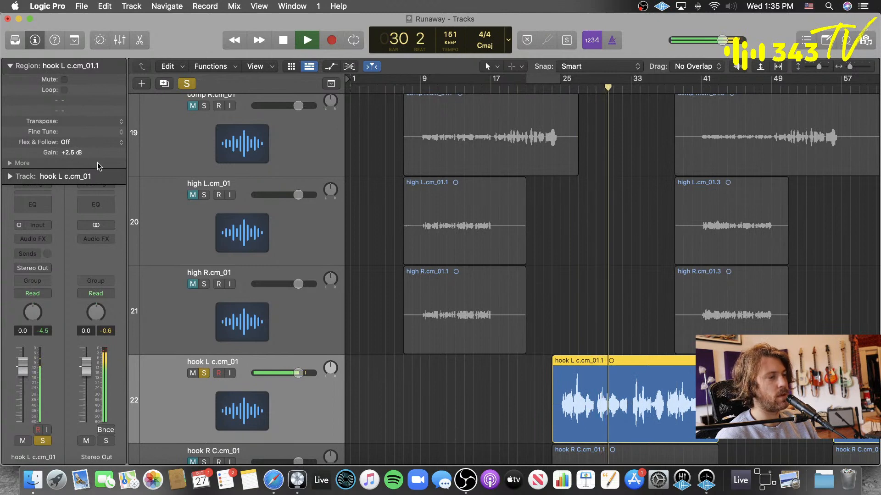
pyautogui.moveTo(83, 152); pyautogui.dragTo(84, 146)
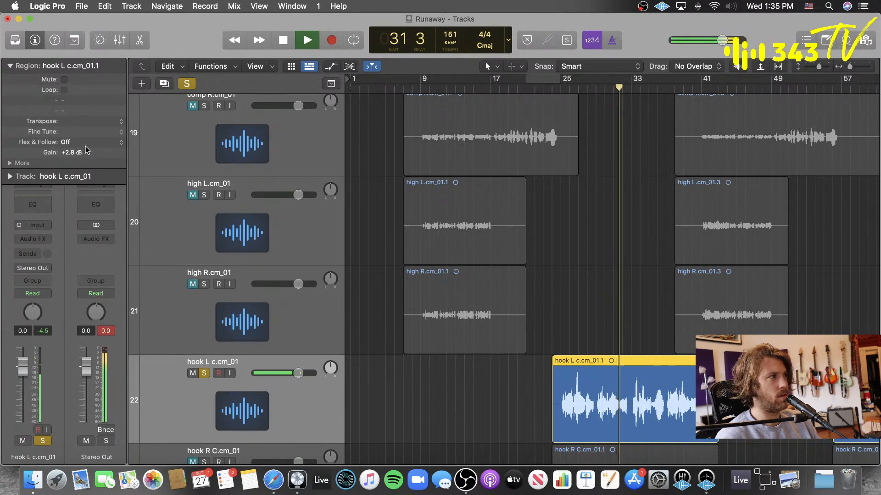
pyautogui.click(591, 209)
# - Stop playback, move the hook comp.cm_01 track above the hook L and hook R tracks, and mute hook L
pyautogui.scroll(-4, 574, 174)
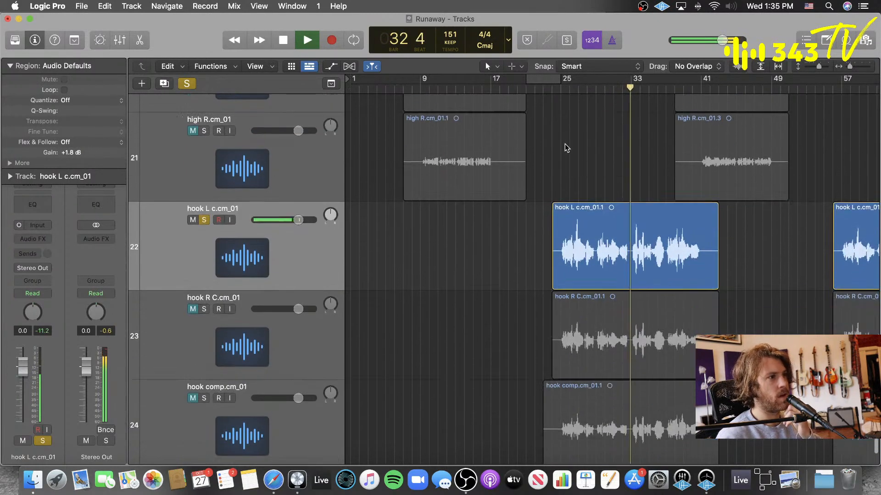
pyautogui.click(543, 90)
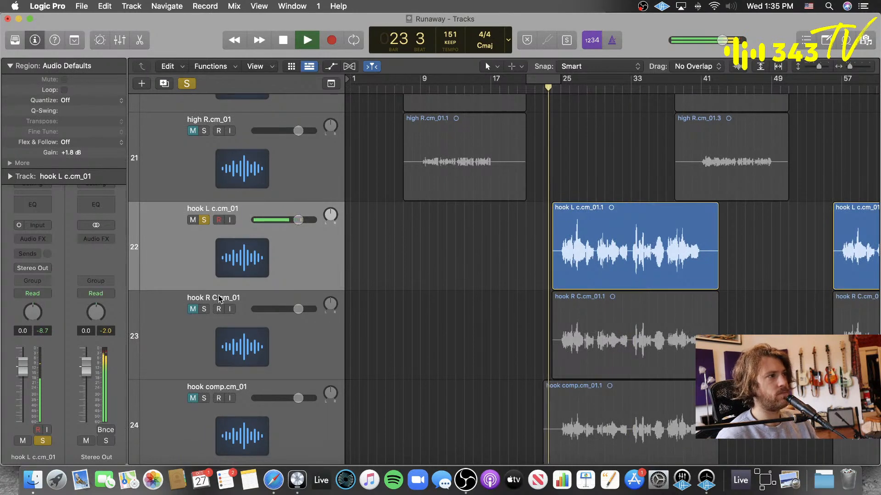
pyautogui.scroll(3, 398, 264)
pyautogui.scroll(-5, 397, 264)
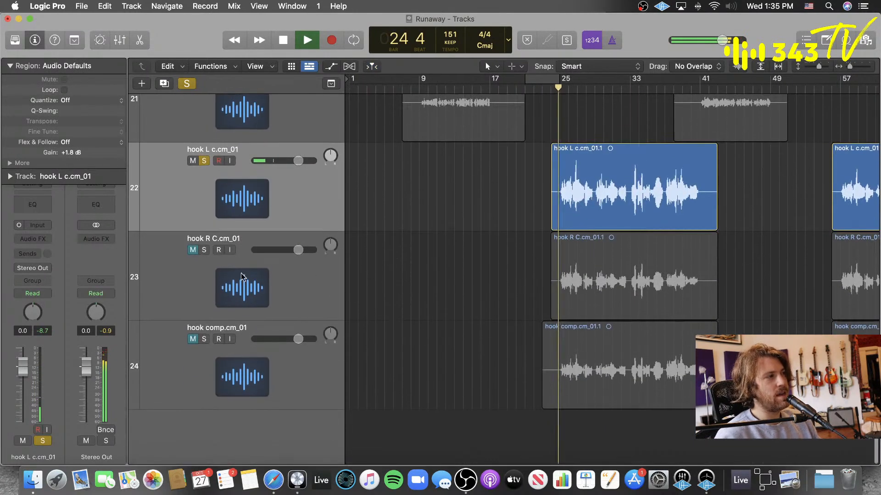
pyautogui.press('space')
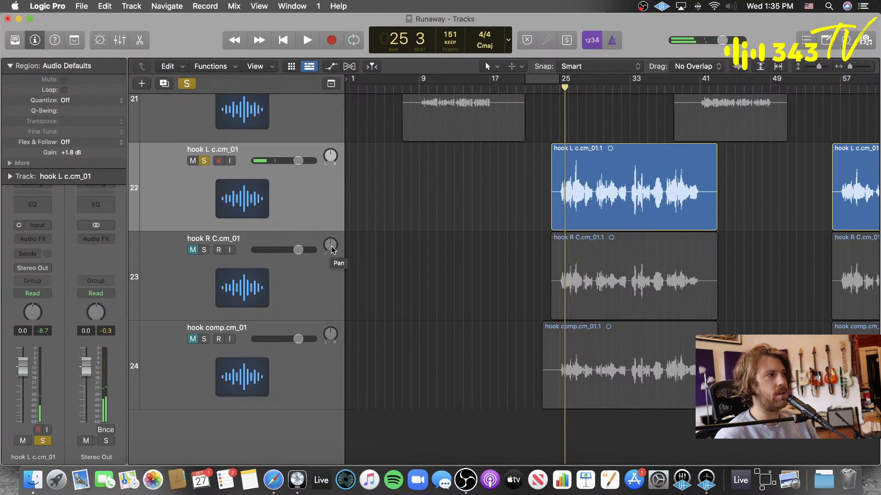
pyautogui.moveTo(249, 370); pyautogui.dragTo(246, 183)
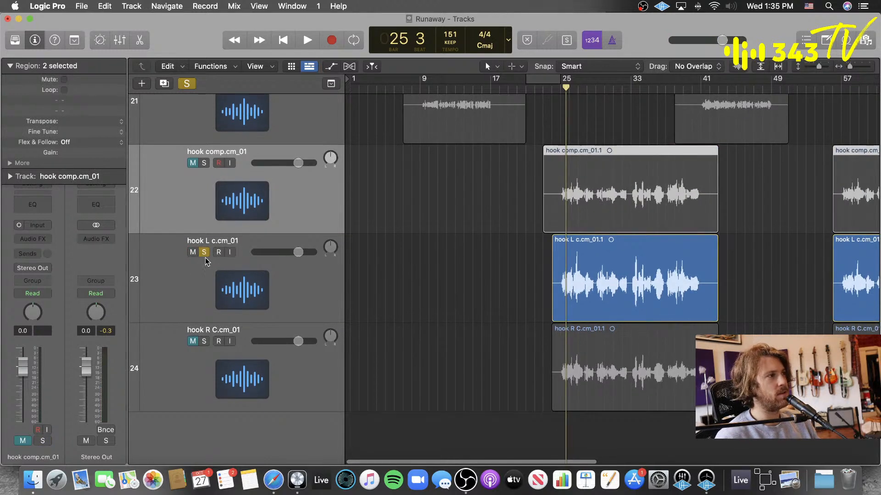
pyautogui.click(194, 251)
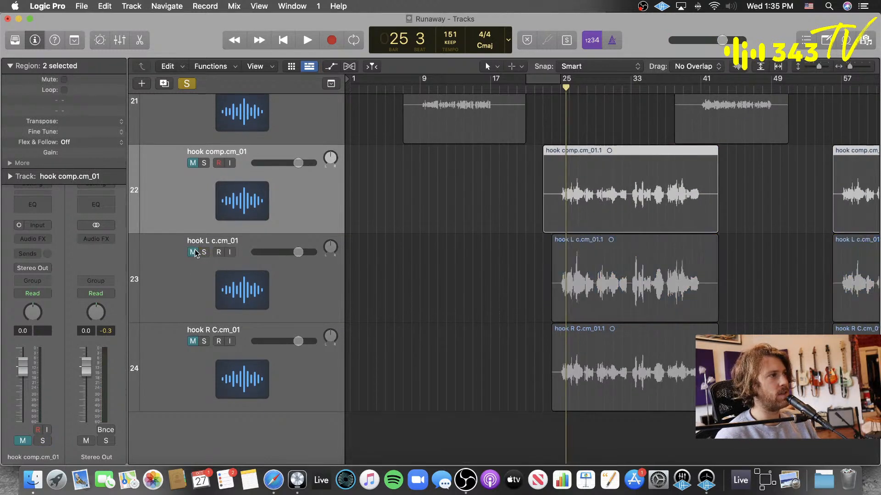
# - Pan the hook L c.cm_01 track left to -64 and the hook R C.cm_01 track to the right
pyautogui.click(272, 289)
pyautogui.moveTo(329, 247); pyautogui.dragTo(330, 255)
pyautogui.moveTo(330, 336); pyautogui.dragTo(330, 327)
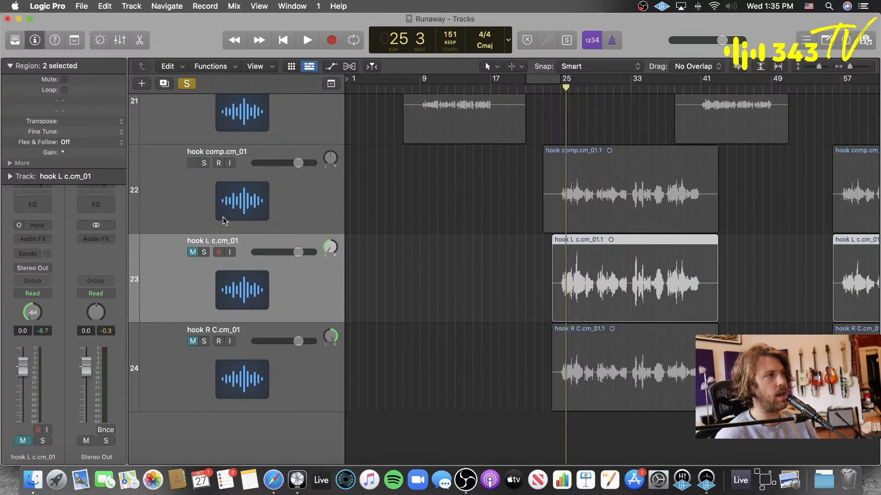
# - Play with hook comp.cm_01 soloed and set its first region's gain to +5.0 dB
pyautogui.click(285, 191)
pyautogui.click(204, 162)
pyautogui.press('space')
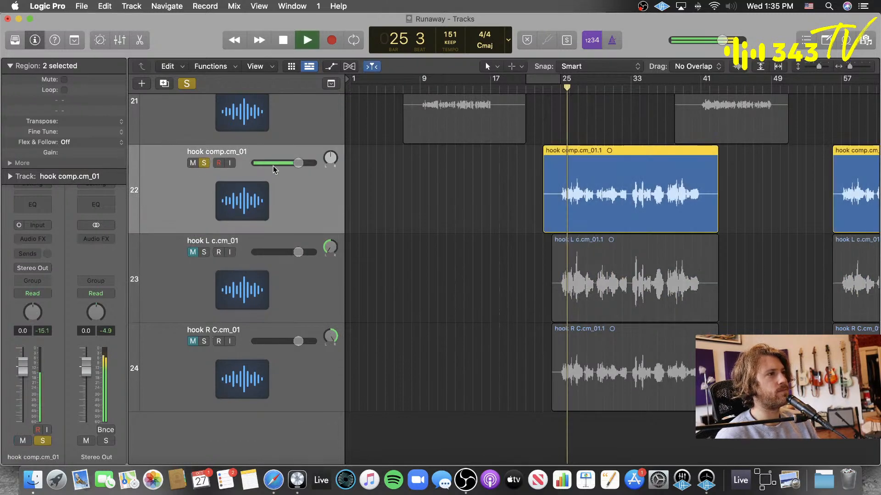
pyautogui.click(516, 177)
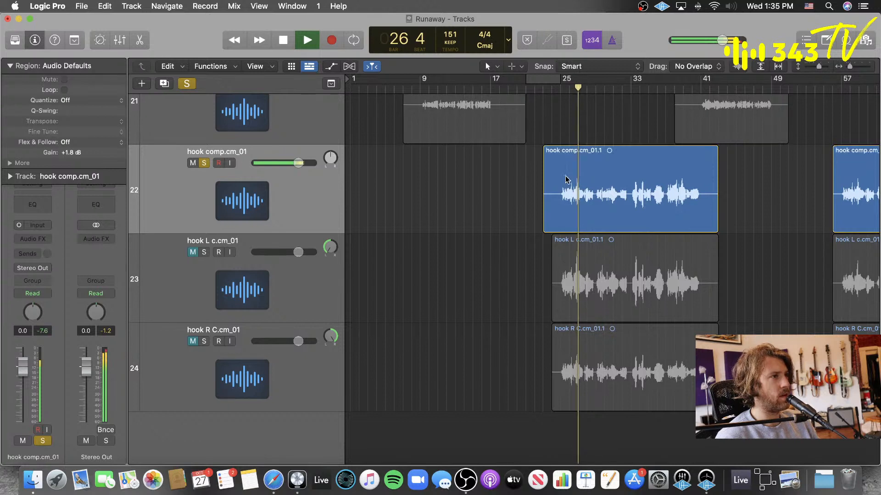
pyautogui.click(566, 179)
pyautogui.moveTo(94, 152); pyautogui.dragTo(105, 68)
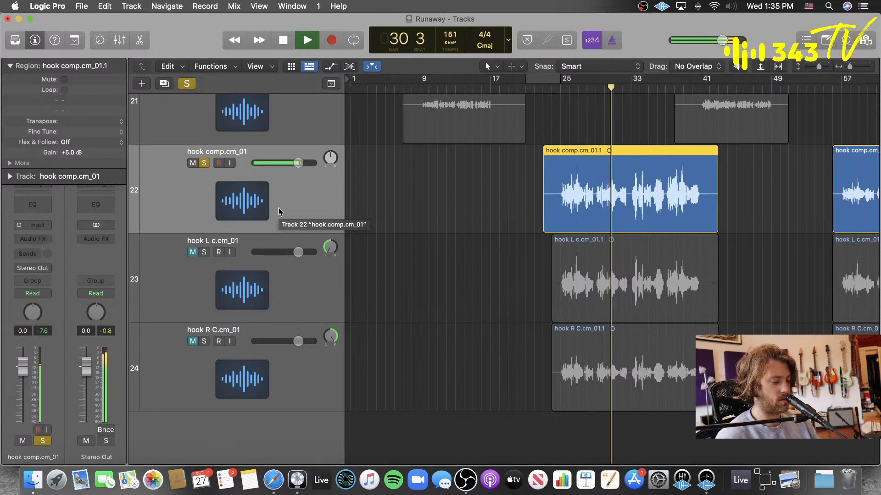
# - Stop playback, then unmute and solo the hook L c.cm_01 and hook R C.cm_01 tracks together
pyautogui.scroll(8, 489, 267)
pyautogui.scroll(-8, 496, 303)
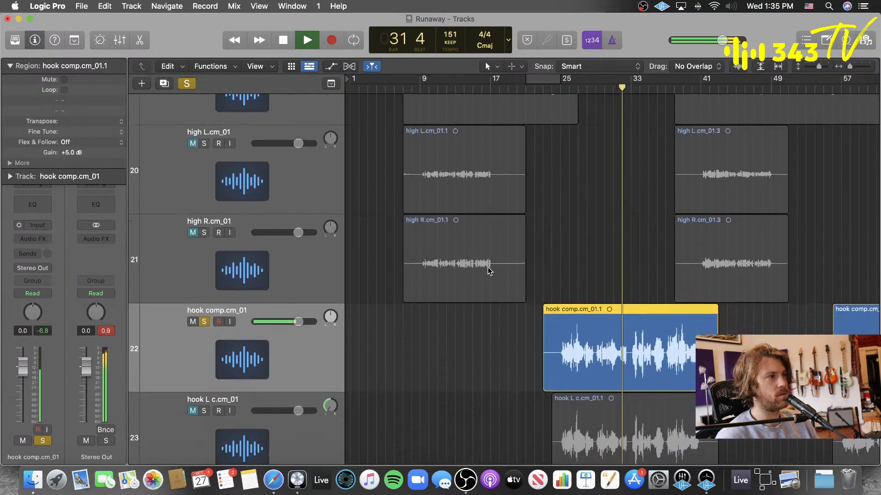
pyautogui.press('space')
pyautogui.click(238, 259)
pyautogui.keyDown('shift'); pyautogui.click(264, 365); pyautogui.keyUp('shift')
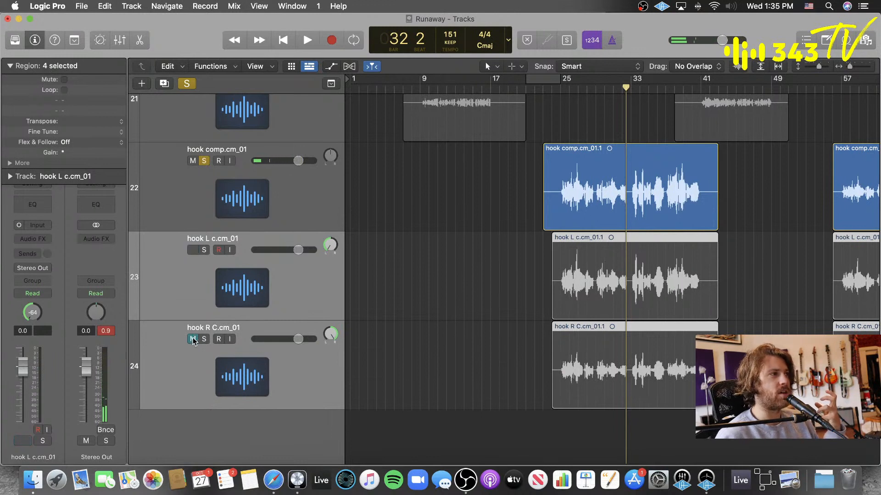
pyautogui.click(190, 251)
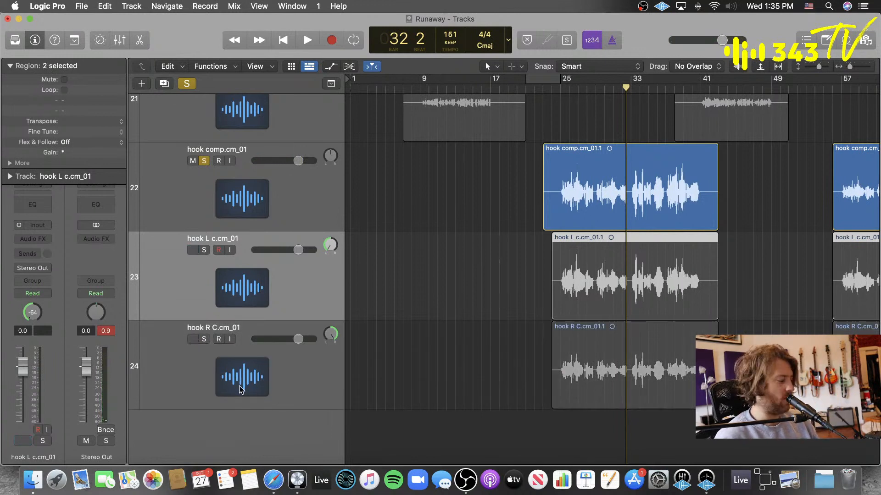
pyautogui.keyDown('shift'); pyautogui.click(241, 389); pyautogui.keyUp('shift')
pyautogui.click(204, 251)
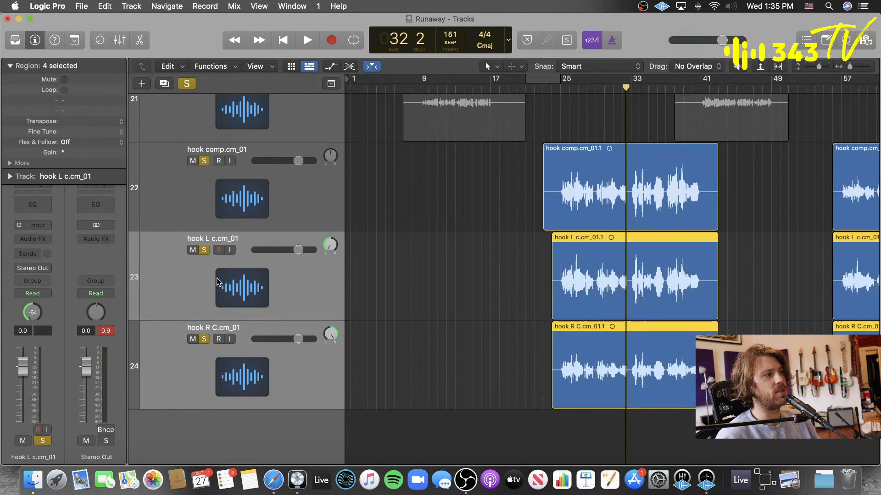
# - Take hook R out of the solo, play from bar 24, and lower the hook L track's volume to -4.2 dB
pyautogui.click(548, 91)
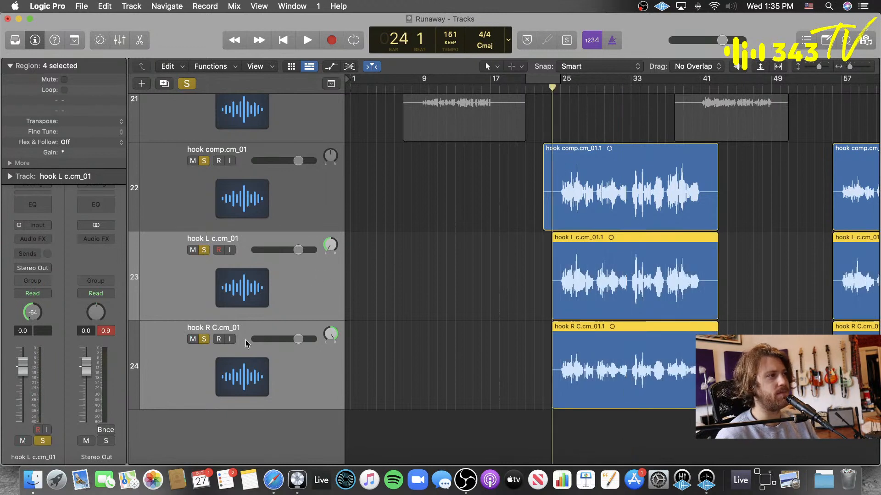
pyautogui.click(204, 339)
pyautogui.click(235, 210)
pyautogui.click(204, 250)
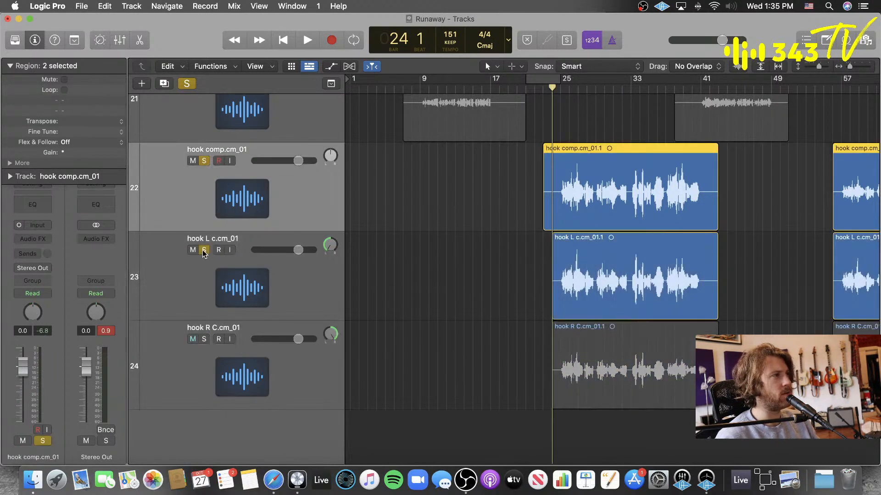
pyautogui.press('space')
pyautogui.click(317, 275)
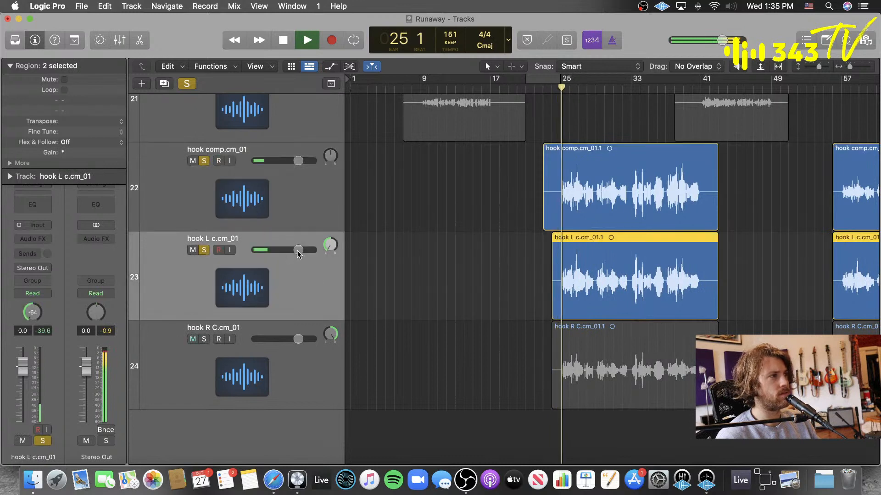
pyautogui.moveTo(298, 250); pyautogui.dragTo(287, 250)
# - Solo the hook R C.cm_01 track again and lower its volume to -4.0 dB
pyautogui.click(204, 339)
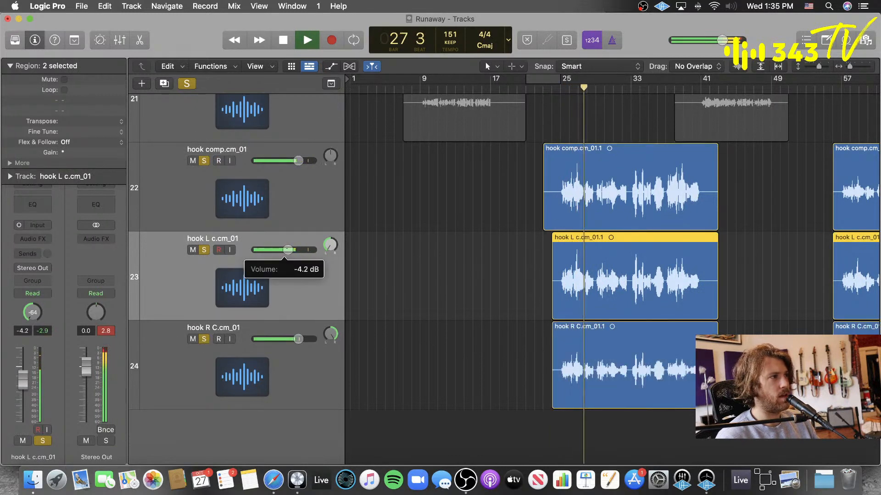
pyautogui.moveTo(298, 339); pyautogui.dragTo(288, 340)
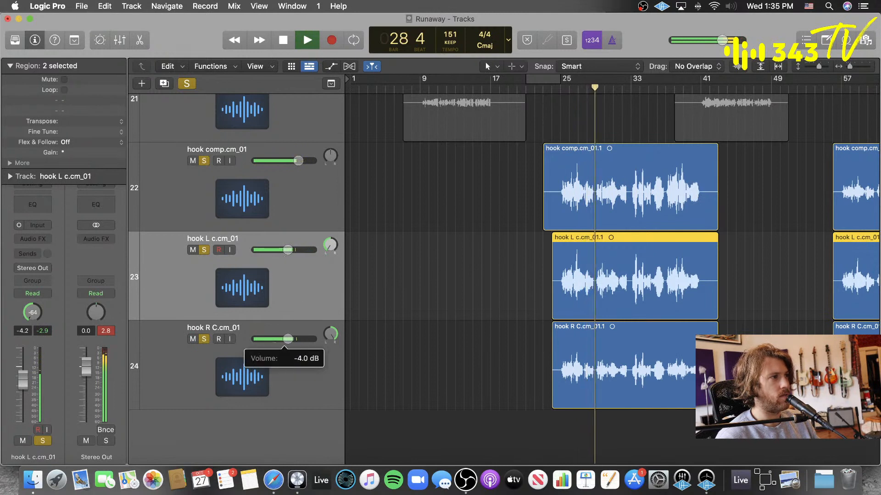
pyautogui.click(426, 271)
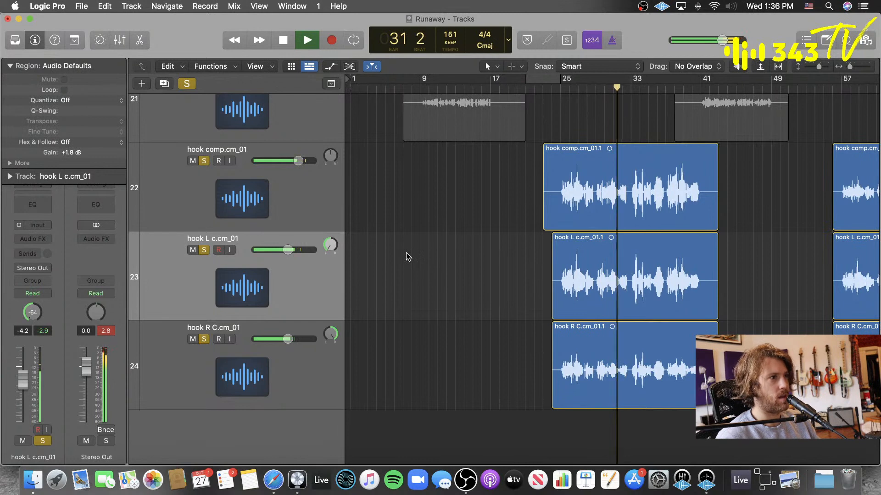
# - Set the first hook R C.cm_01 region's gain to +2.5 dB
pyautogui.click(574, 366)
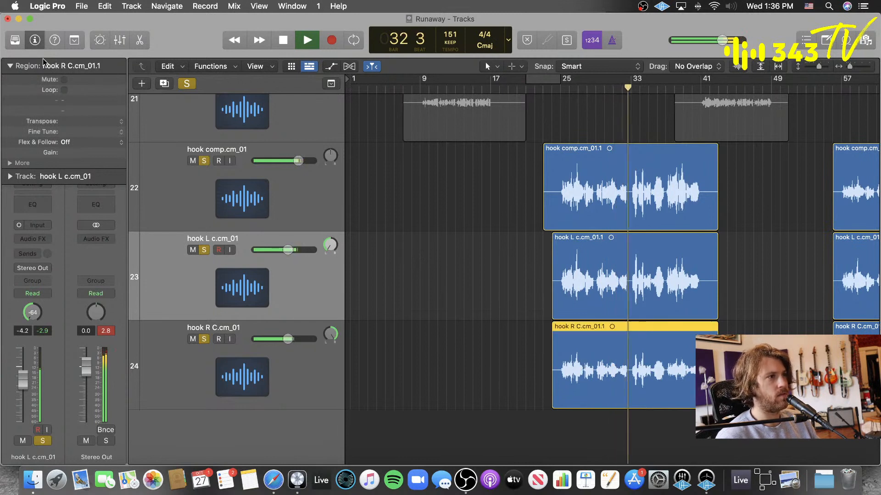
pyautogui.moveTo(72, 154); pyautogui.dragTo(79, 117)
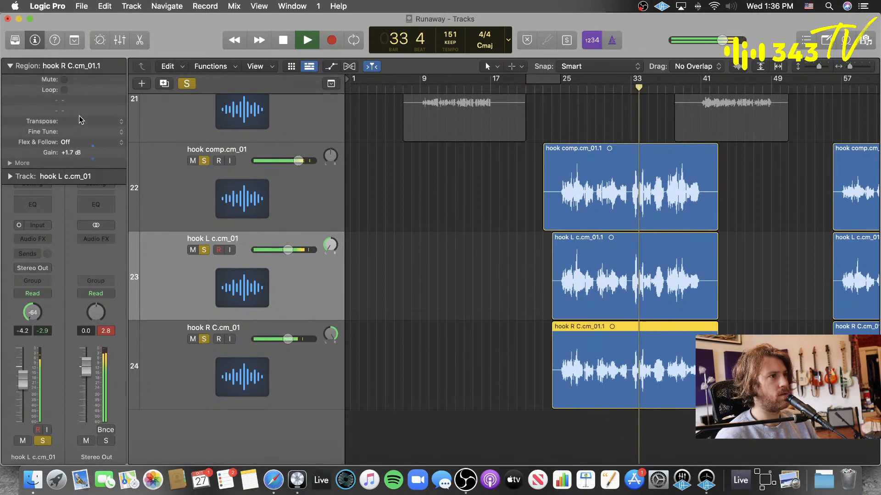
pyautogui.moveTo(79, 150)
pyautogui.mouseDown()
pyautogui.moveTo(82, 139)
pyautogui.moveTo(85, 152)
pyautogui.mouseUp()
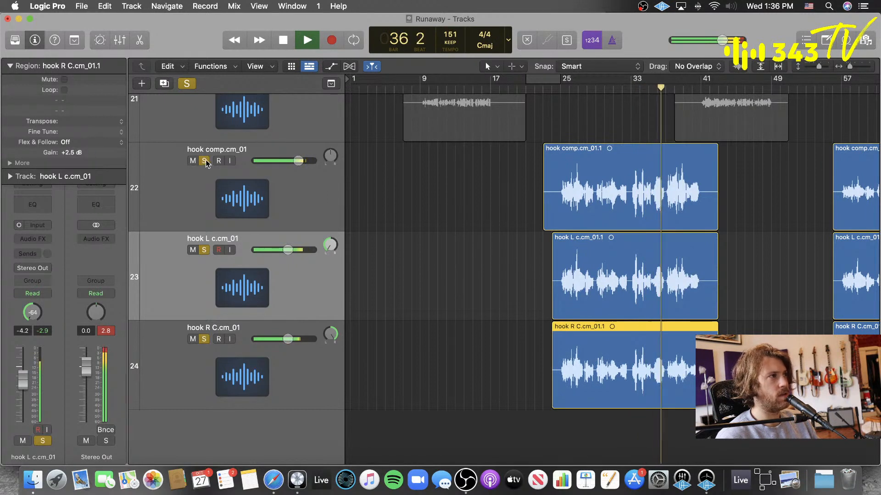
# - Clear the current solos, solo only the hook L c.cm_01 and hook R C.cm_01 tracks, and audition them together from bar 25
pyautogui.press('space')
pyautogui.click(186, 85)
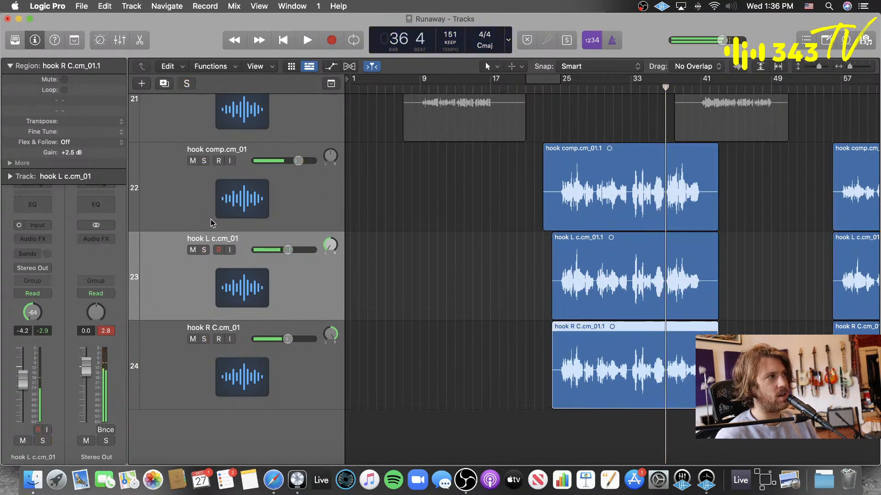
pyautogui.click(205, 251)
pyautogui.click(560, 91)
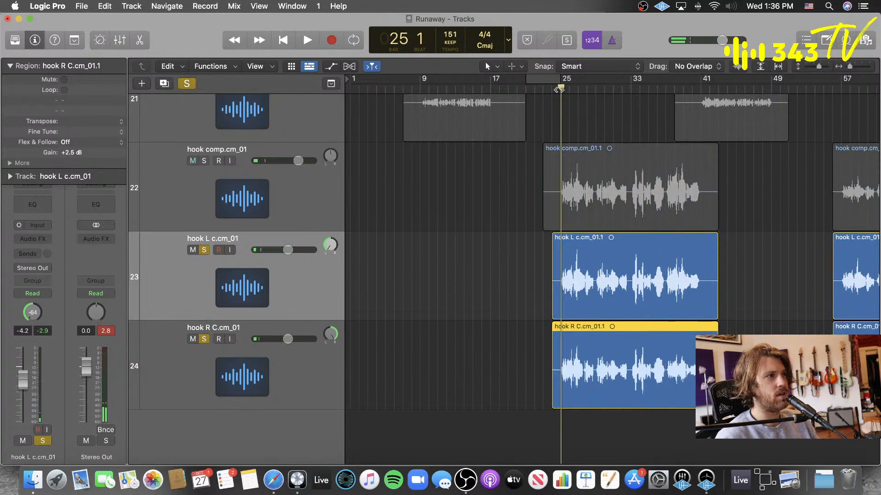
pyautogui.click(502, 217)
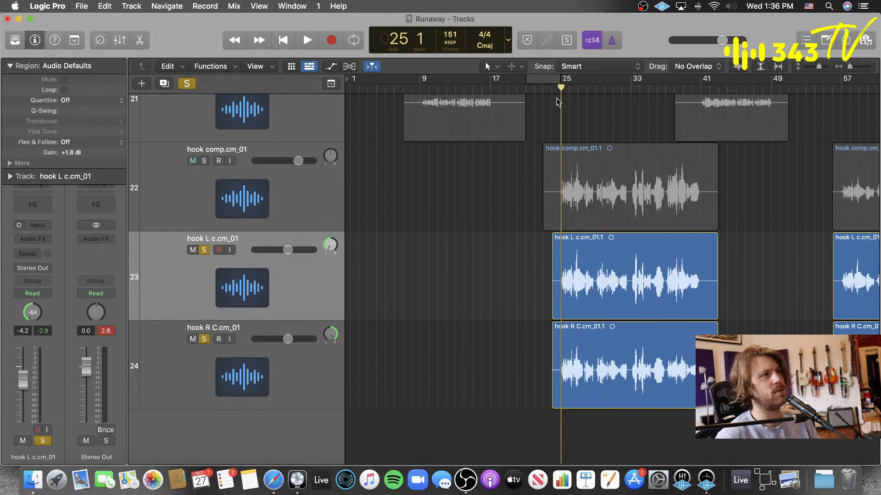
pyautogui.press('space')
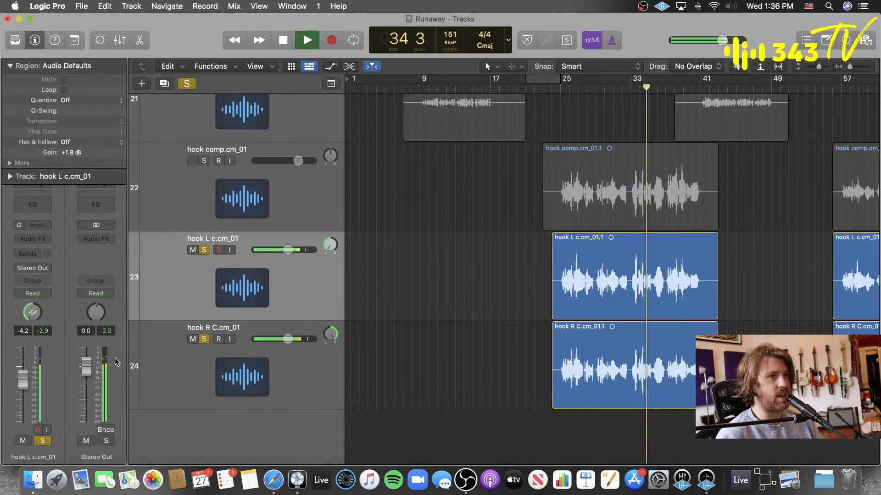
pyautogui.press('space')
# - Collapse the region settings and rename the hook L c.cm_01 track as Hook Background Vox L
pyautogui.click(10, 67)
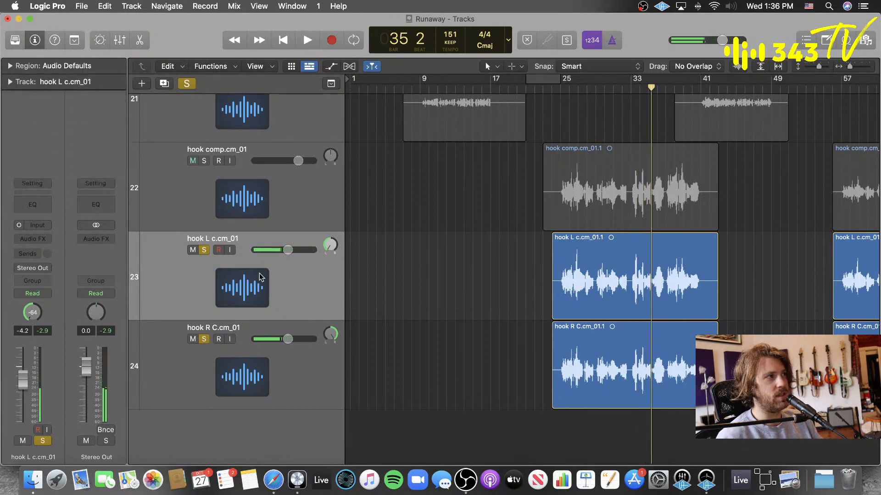
pyautogui.doubleClick(224, 239)
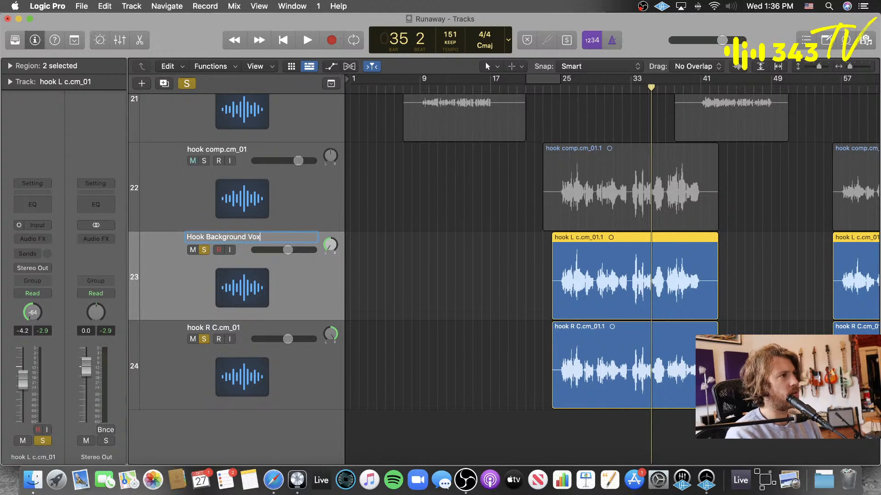
pyautogui.press('Return')
pyautogui.scroll(1, 225, 248)
pyautogui.hscroll(3, 224, 248)
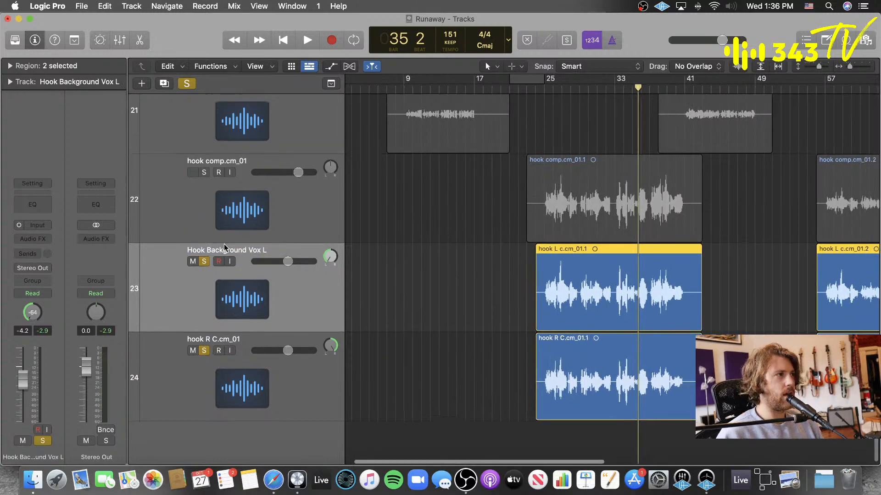
# - Rename the hook R C.cm_01 track as Hook Background Vox R, leaving no regions selected
pyautogui.hscroll(-4, 277, 337)
pyautogui.doubleClick(238, 340)
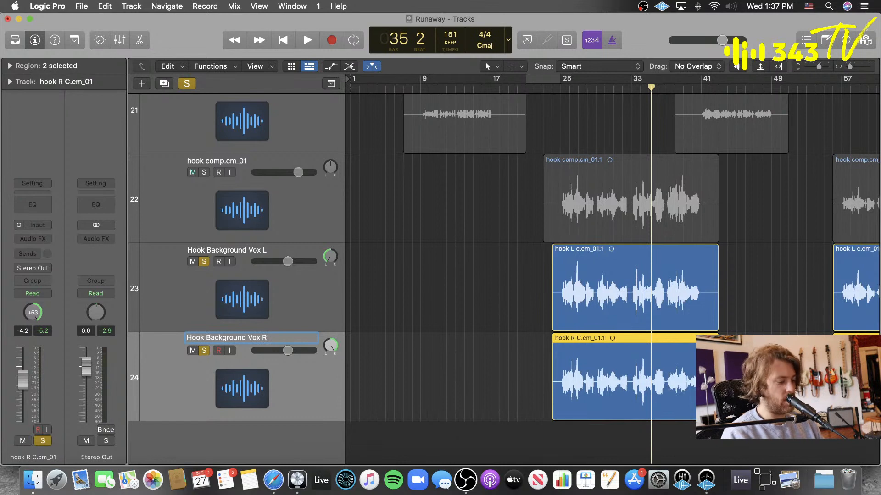
pyautogui.press('Return')
pyautogui.click(421, 380)
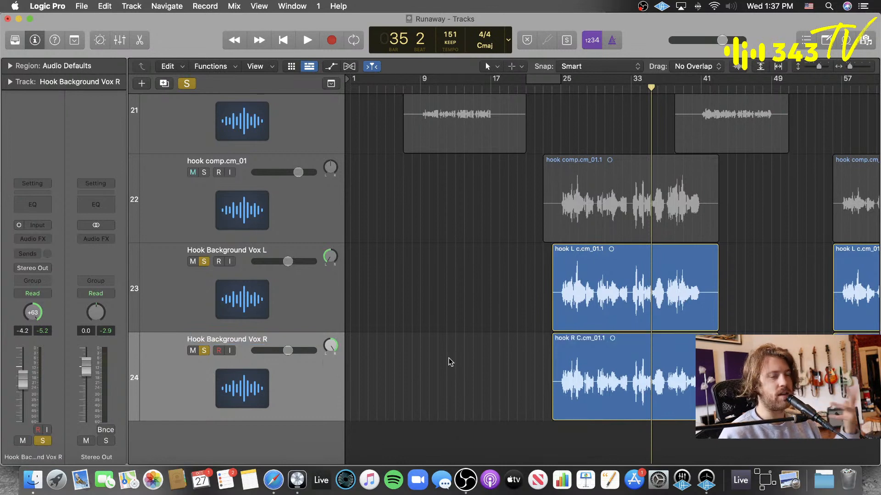
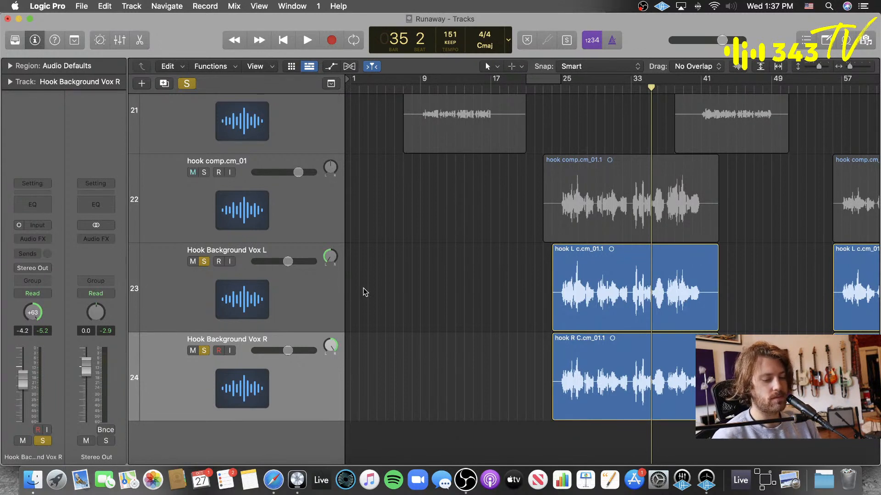
# - Play from bar 23 with both background vocals soloed and add hook comp.cm_01 to the solo
pyautogui.click(191, 85)
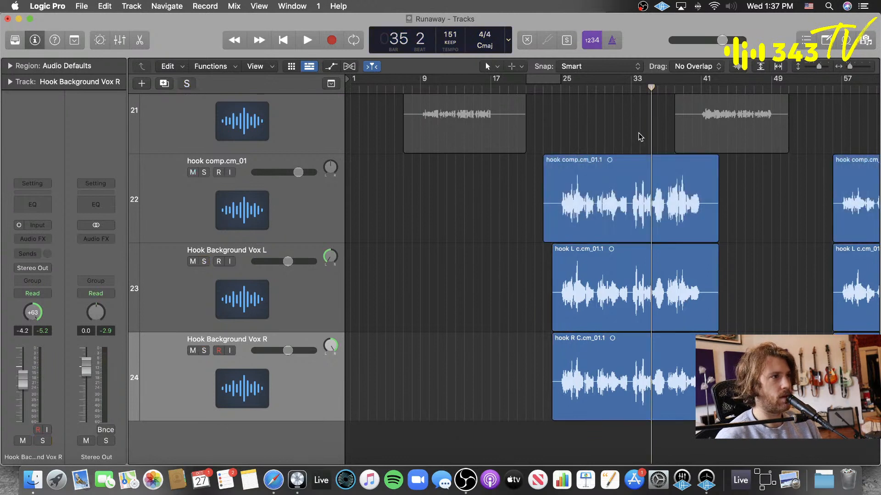
pyautogui.click(542, 89)
pyautogui.click(185, 87)
pyautogui.press('space')
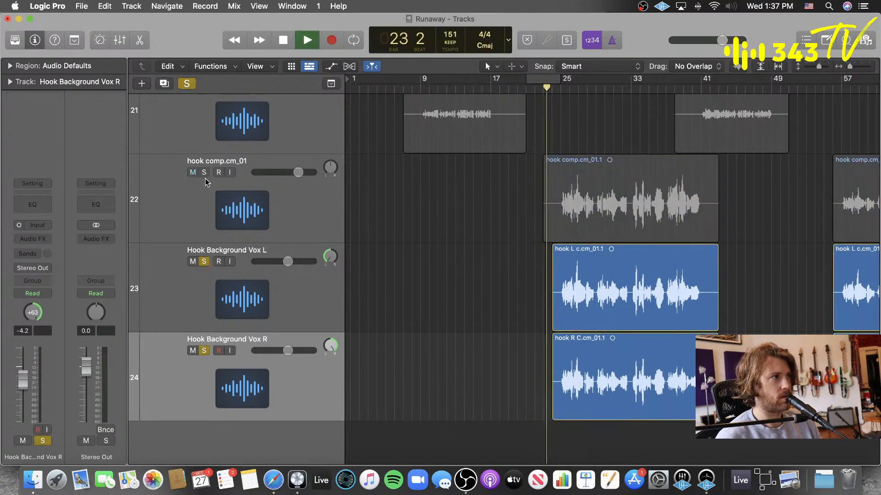
pyautogui.click(565, 209)
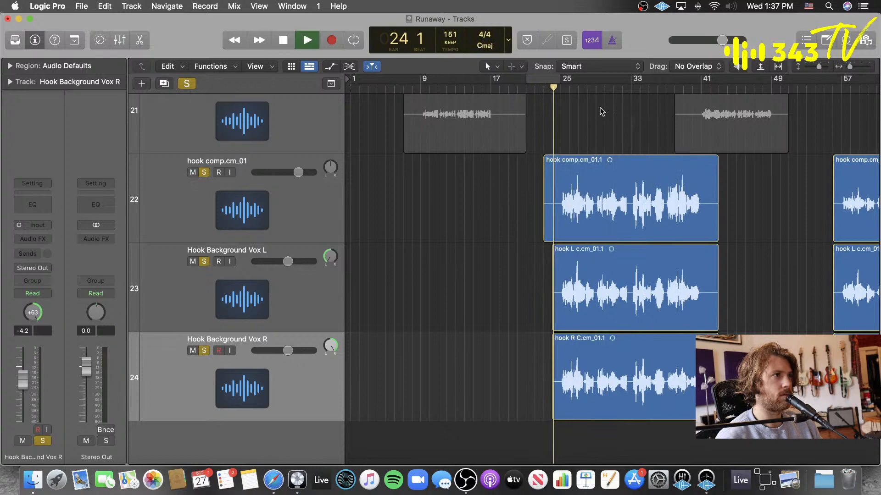
# - Shrink the track heights to fit the whole arrangement, solo the tracks from Fast Kick through City FX, and reset the output peak reading
pyautogui.press('super+Up')
pyautogui.press('super+Up')
pyautogui.press('super+Up')
pyautogui.press('super+Up')
pyautogui.press('super+Up')
pyautogui.press('super+Up')
pyautogui.press('super+Up')
pyautogui.press('super+Up')
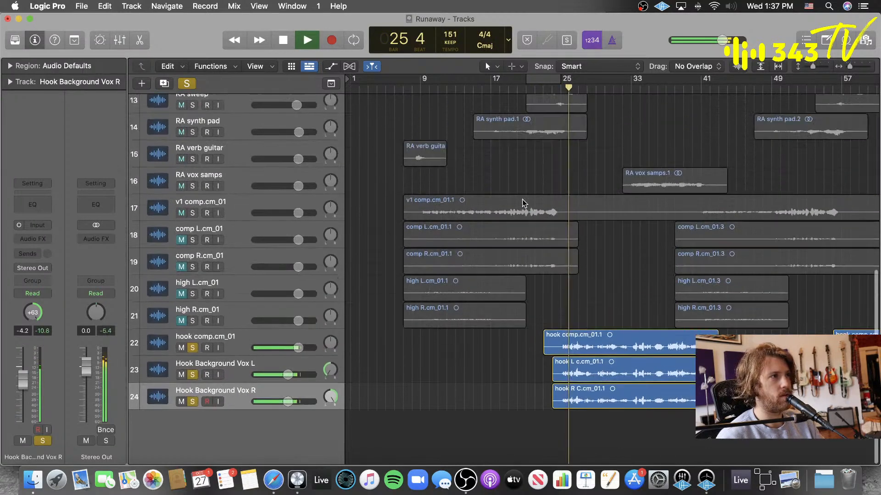
pyautogui.press('super+Up')
pyautogui.press('super+Up')
pyautogui.press('super+Up')
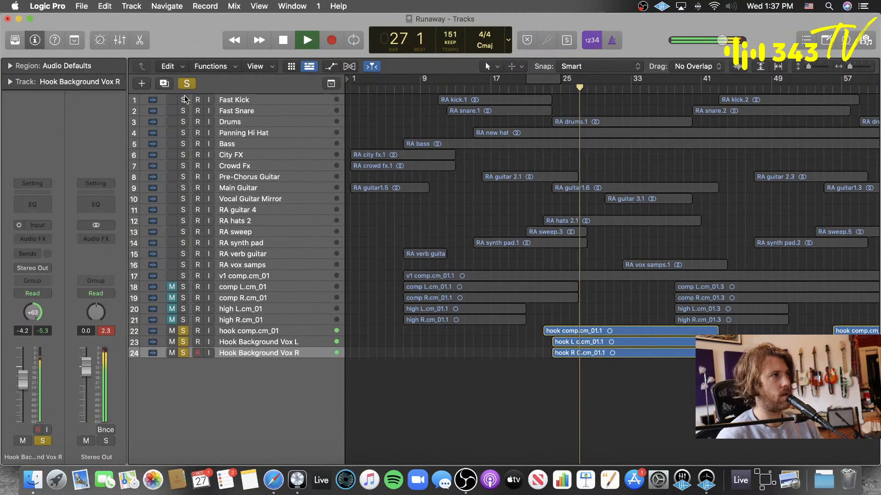
pyautogui.moveTo(183, 99); pyautogui.dragTo(183, 156)
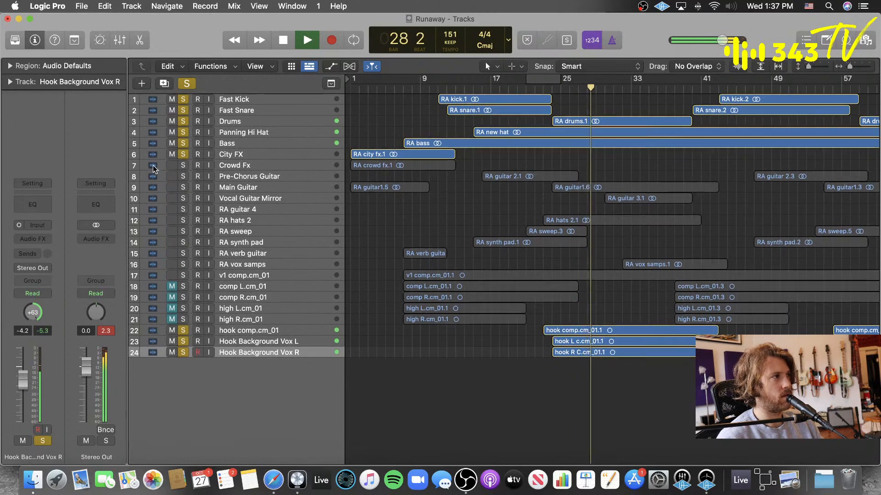
pyautogui.click(105, 331)
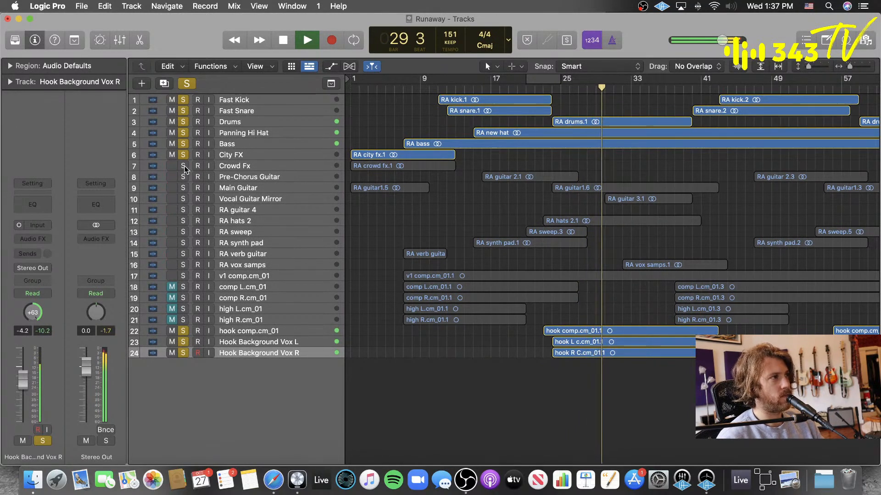
# - Add the Main Guitar track to the soloed tracks and lower its volume to -2.6 dB
pyautogui.press('super+Down')
pyautogui.press('super+Down')
pyautogui.press('super+Down')
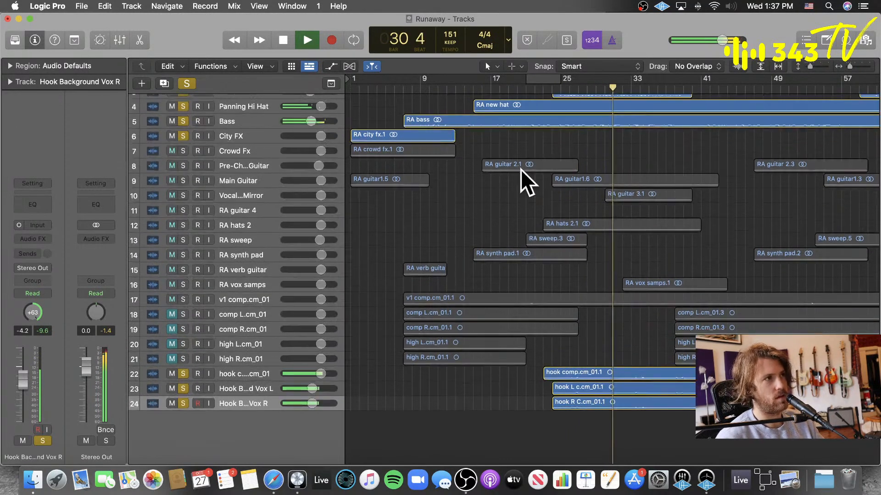
pyautogui.click(183, 125)
pyautogui.click(243, 125)
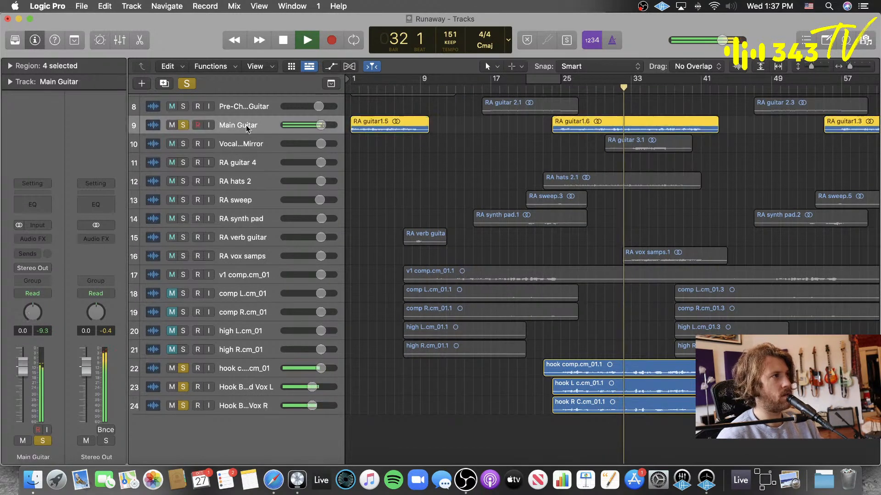
pyautogui.moveTo(320, 127); pyautogui.dragTo(316, 125)
pyautogui.scroll(4, 230, 118)
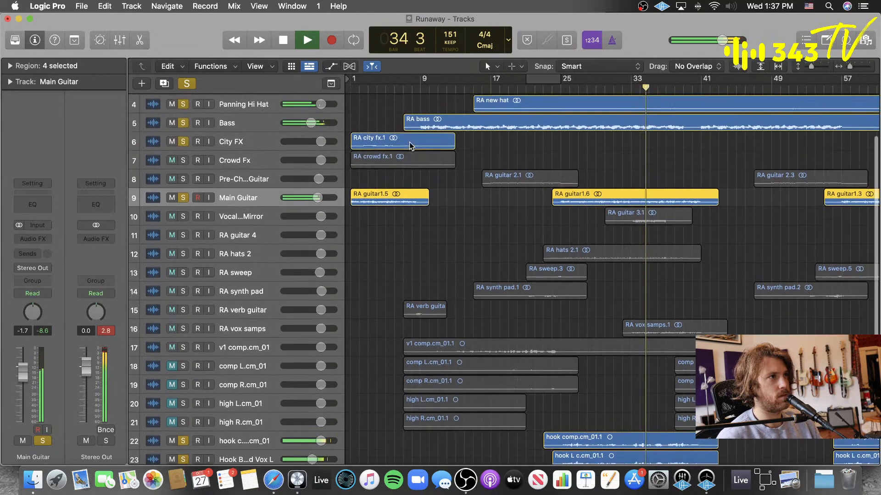
pyautogui.click(230, 119)
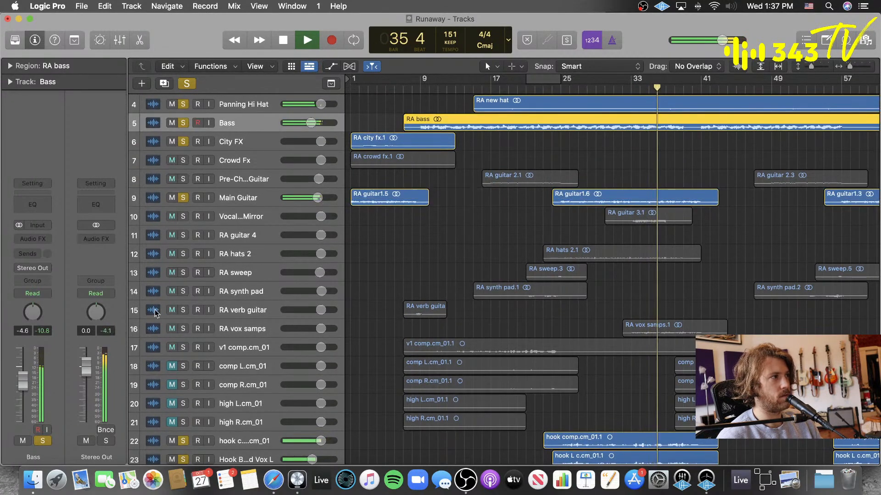
pyautogui.click(232, 193)
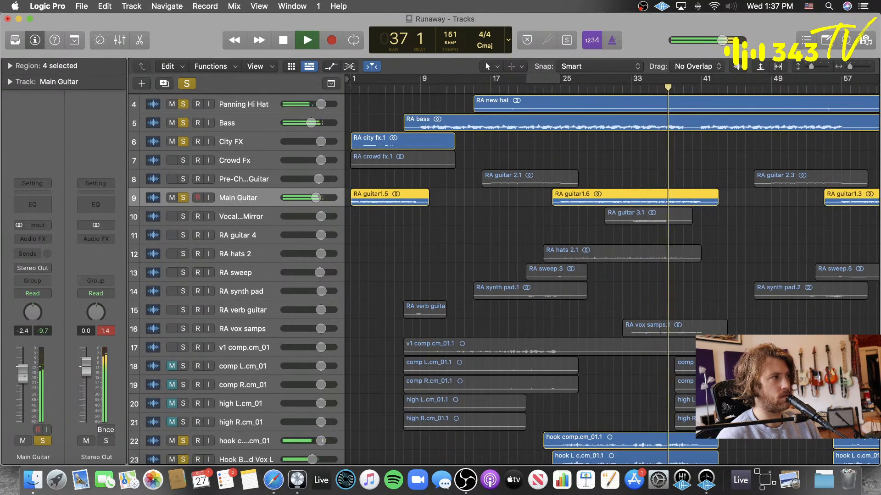
# - Add Vocal Guitar Mirror to the solo, play from bar 33, lower its volume to -4.0 dB, and stop playback
pyautogui.click(183, 216)
pyautogui.click(630, 88)
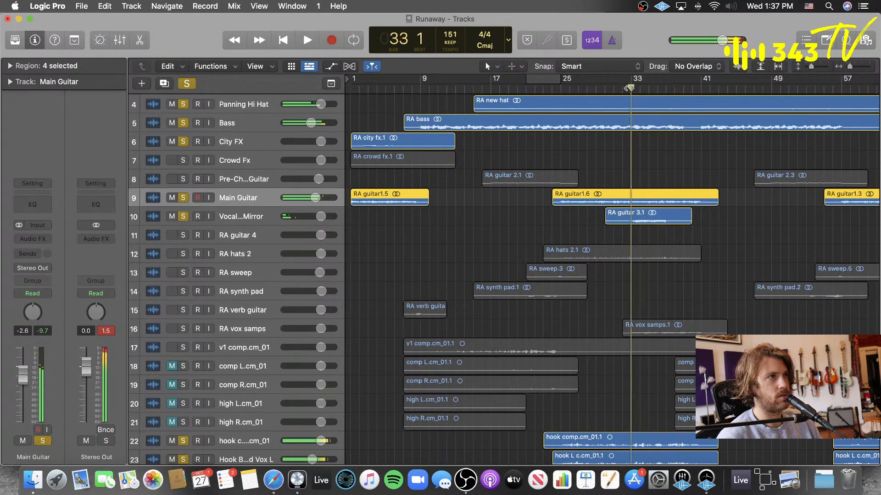
pyautogui.click(265, 221)
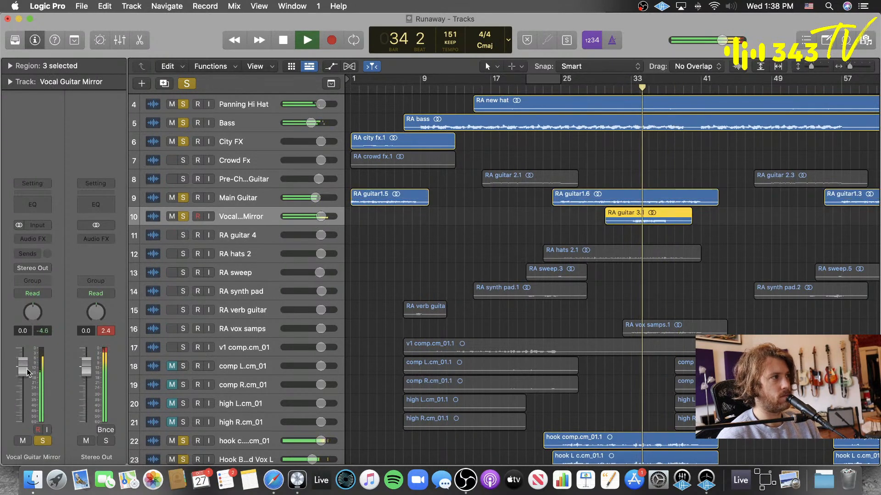
pyautogui.moveTo(22, 374); pyautogui.dragTo(21, 387)
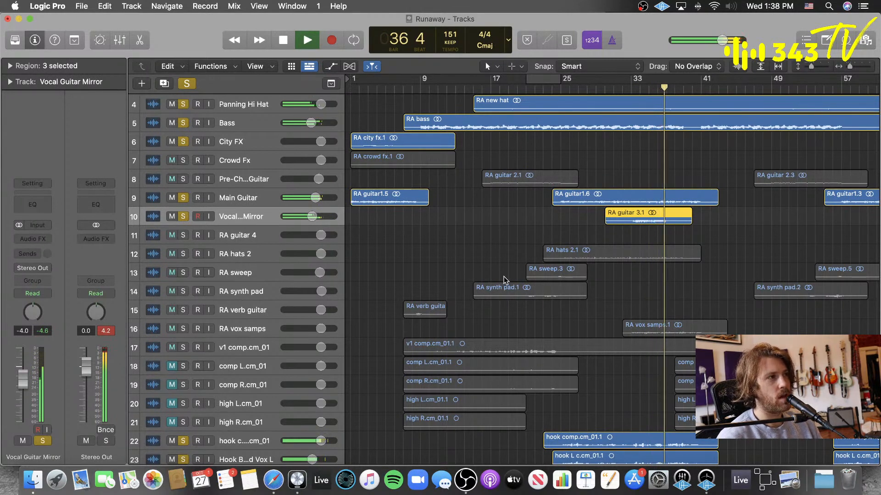
pyautogui.press('space')
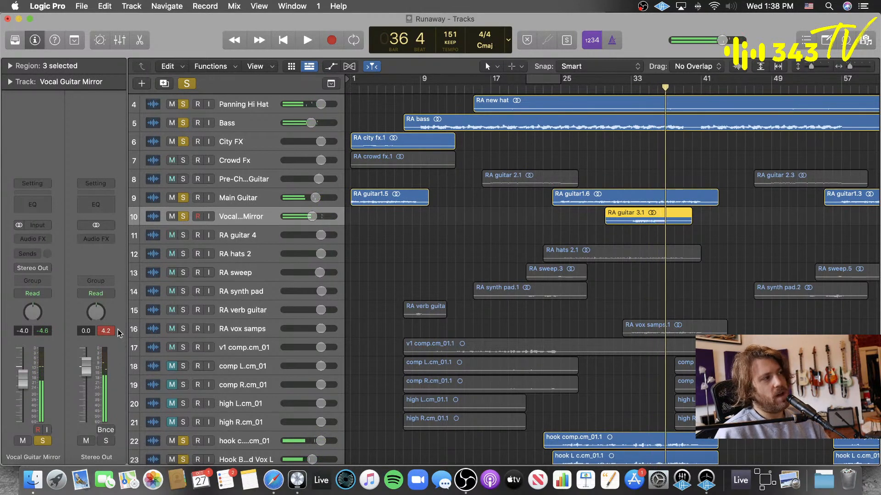
pyautogui.click(453, 242)
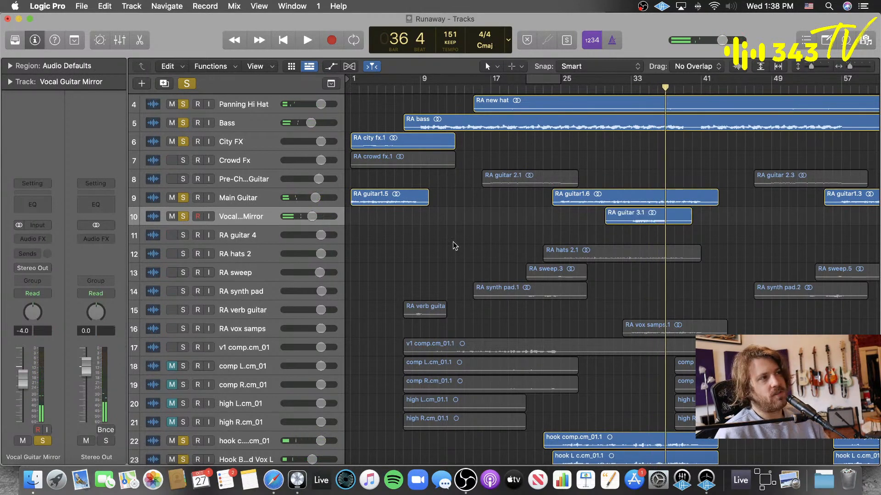
# - Add the Crowd Fx and Pre-Chorus Guitar tracks to the soloed tracks
pyautogui.click(183, 162)
pyautogui.click(184, 180)
pyautogui.scroll(3, 505, 220)
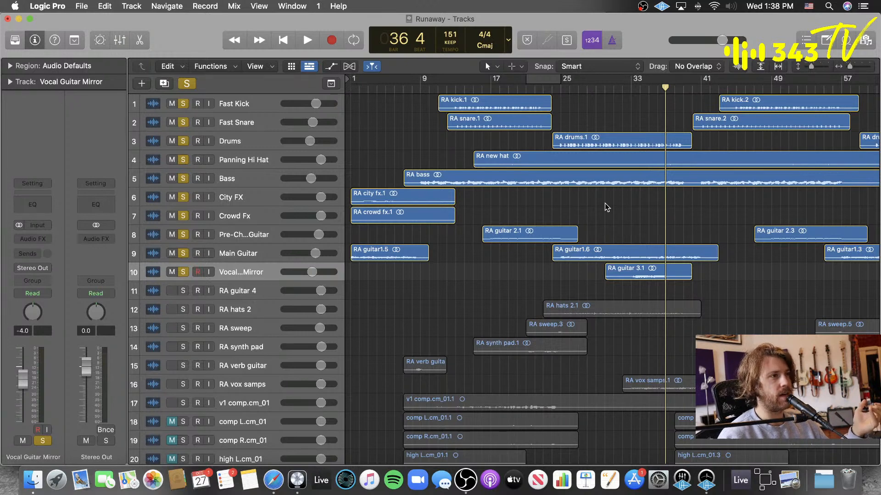
# - Trim both ends of the RA guitar 3.1 region to 6 bars long, starting just before bar 32
pyautogui.press('super+Down')
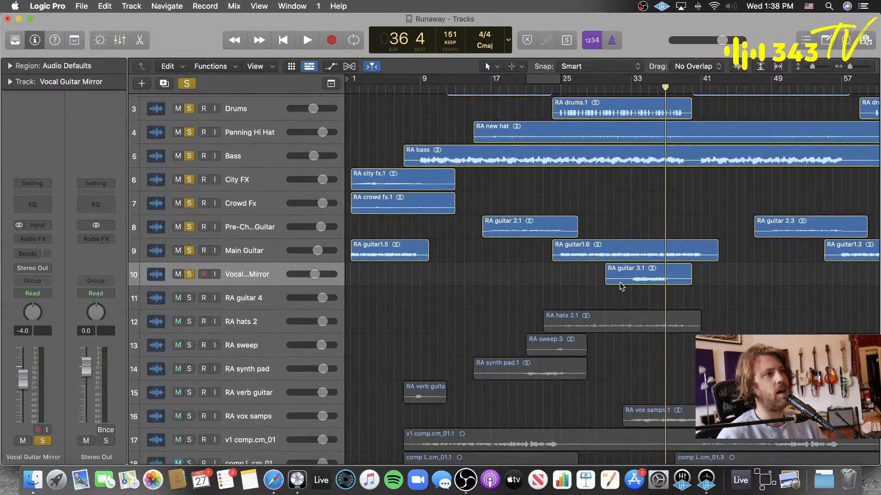
pyautogui.moveTo(606, 292); pyautogui.dragTo(623, 295)
pyautogui.click(699, 295)
pyautogui.moveTo(689, 290); pyautogui.dragTo(673, 290)
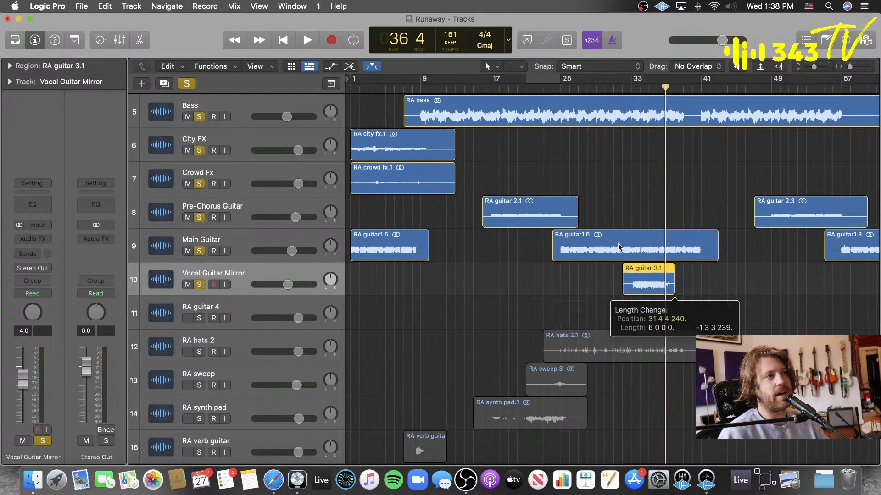
# - Trim the start of the RA guitar 2.3 region to bar 48 and shorten its end by about two bars
pyautogui.click(793, 230)
pyautogui.moveTo(755, 221); pyautogui.dragTo(764, 224)
pyautogui.click(789, 187)
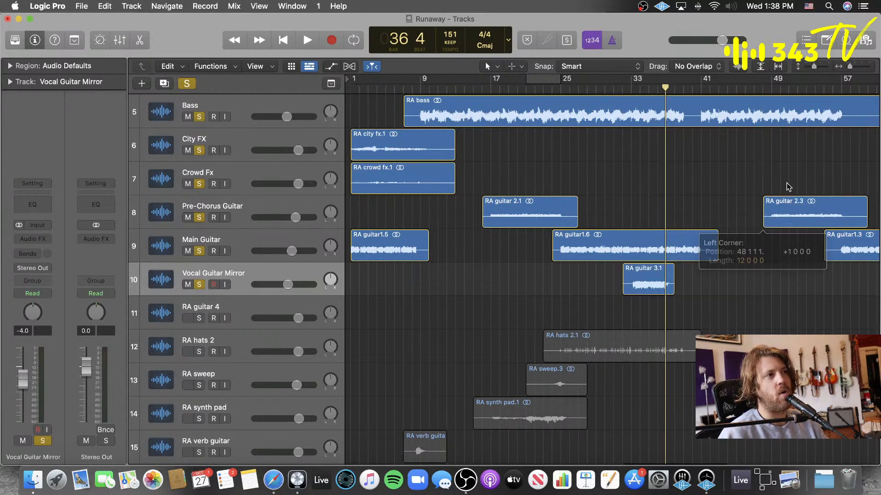
pyautogui.moveTo(866, 223); pyautogui.dragTo(849, 230)
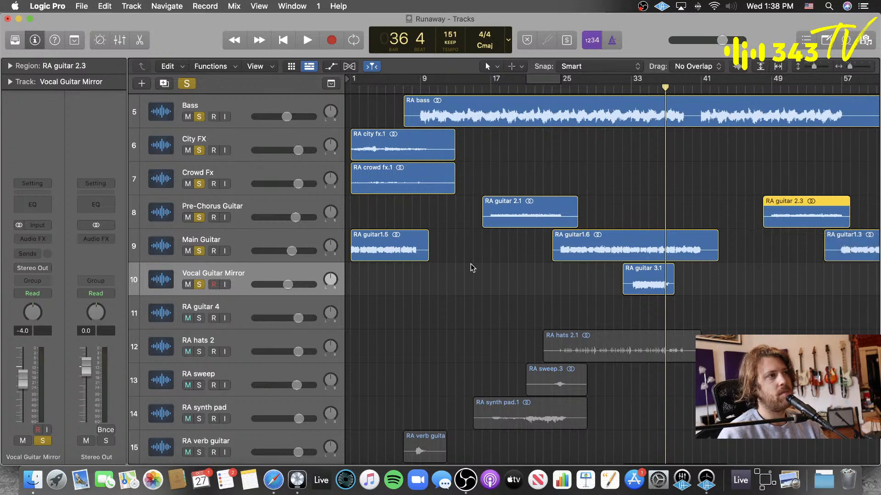
pyautogui.scroll(-1, 229, 268)
# - Clear all solos, solo only Vocal Guitar Mirror, and audition its trimmed region from about bar 32
pyautogui.click(186, 84)
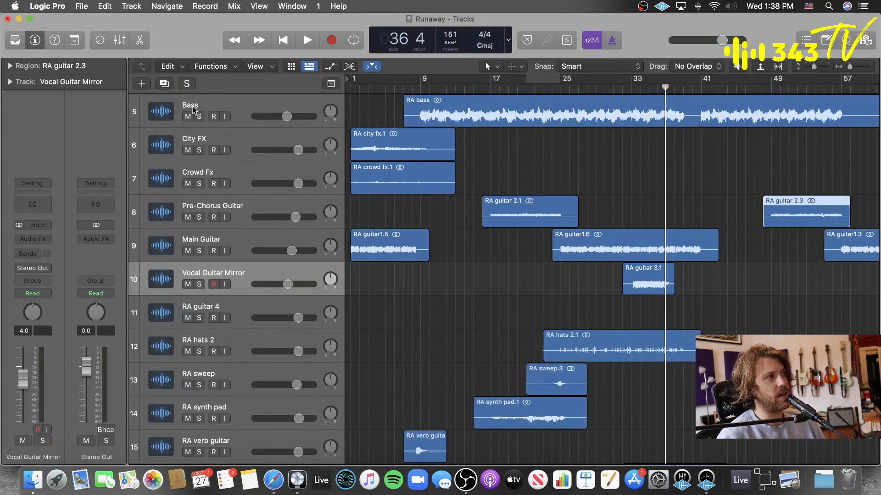
pyautogui.click(199, 284)
pyautogui.click(624, 88)
pyautogui.press('space')
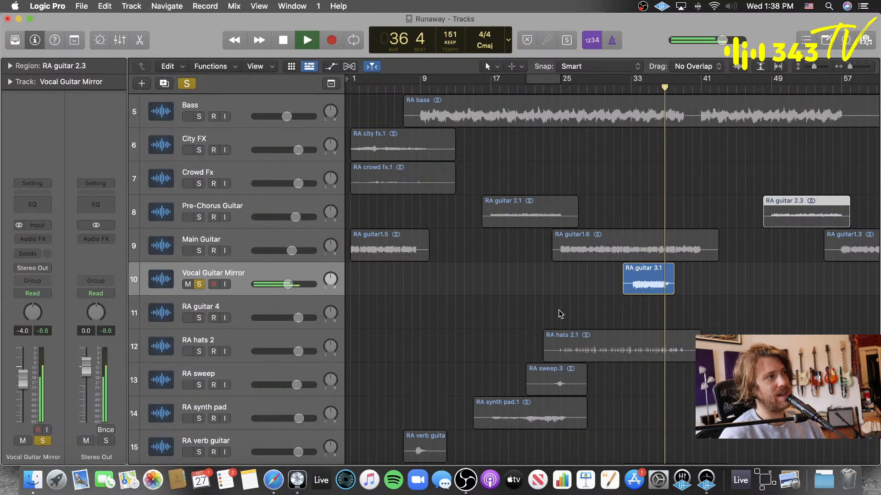
pyautogui.press('space')
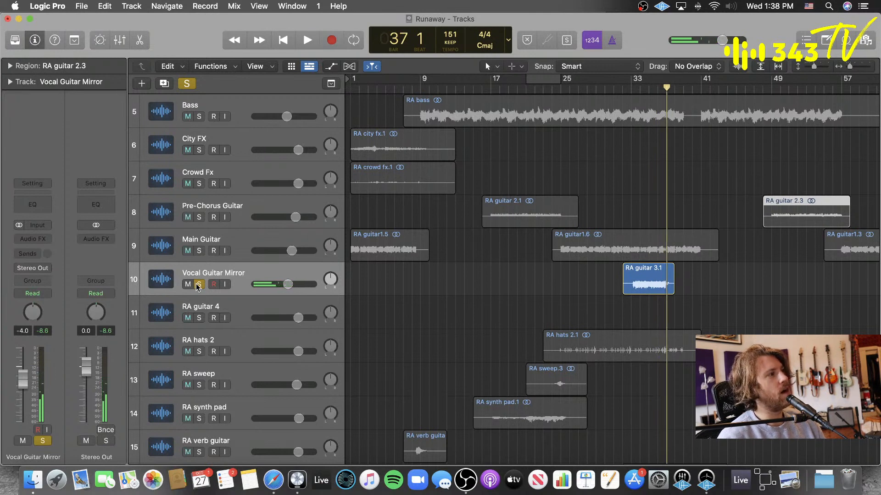
# - Add Main Guitar to the solo with Vocal Guitar Mirror, audition both from about bar 31, and compare with Main Guitar soloed alone
pyautogui.click(199, 251)
pyautogui.click(614, 87)
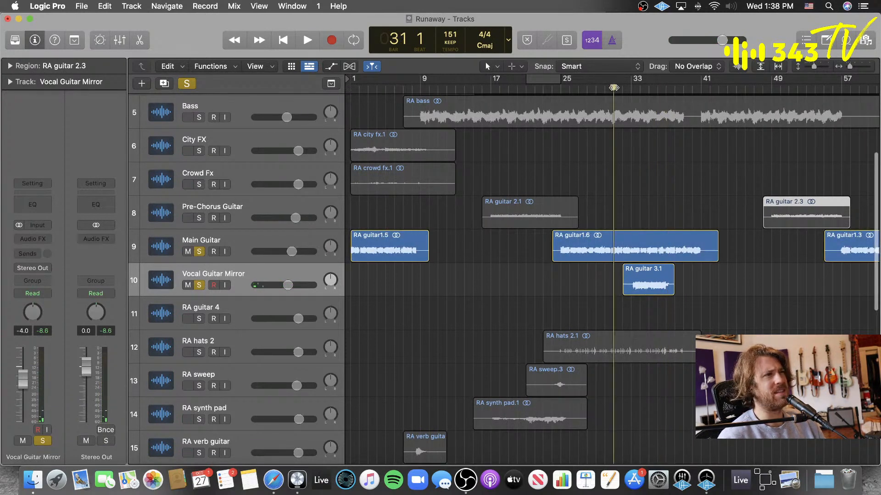
pyautogui.press('space')
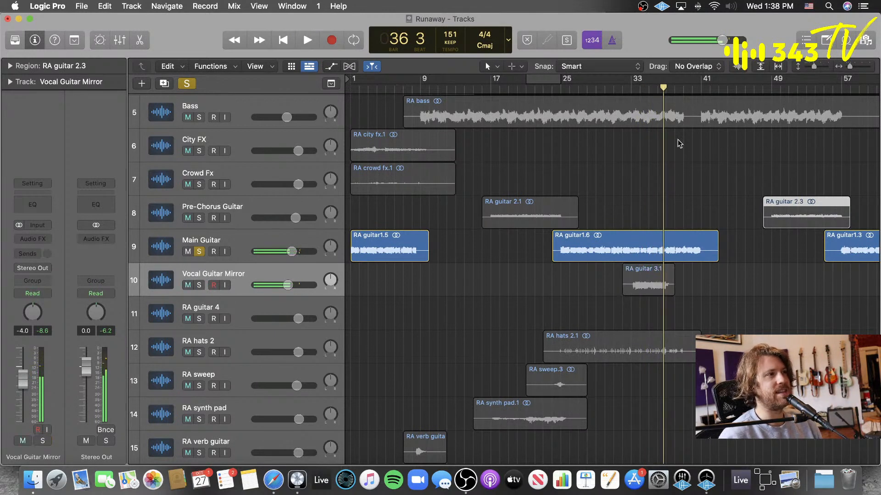
pyautogui.click(604, 88)
pyautogui.press('space')
pyautogui.click(255, 241)
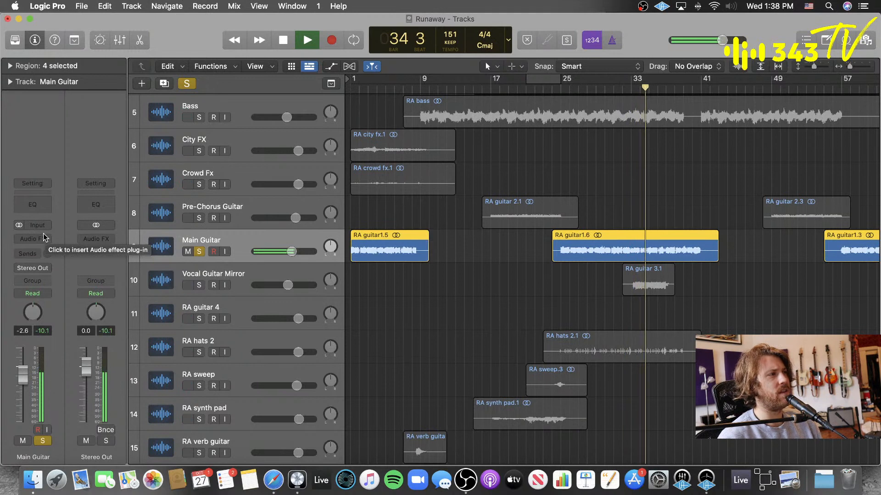
# - Switch the Vocal Guitar Mirror channel to mono and audition it soloed from about bar 32 without Main Guitar
pyautogui.press('space')
pyautogui.click(199, 284)
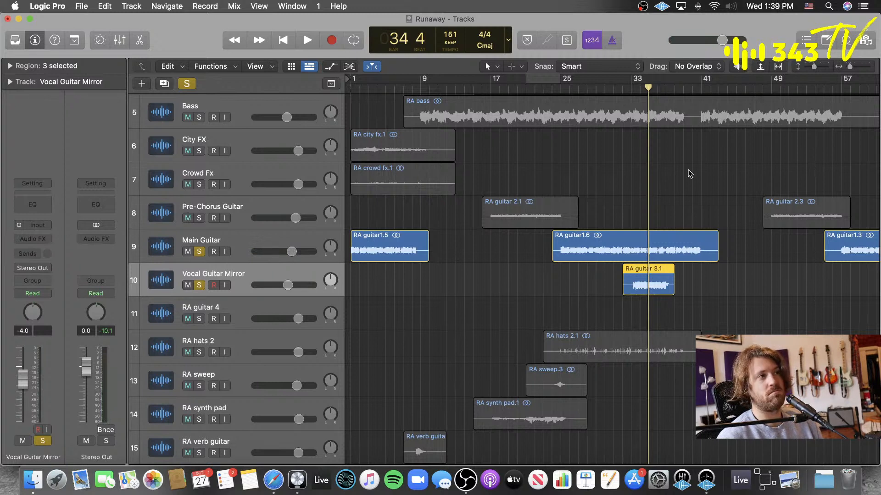
pyautogui.click(627, 93)
pyautogui.press('space')
pyautogui.click(198, 252)
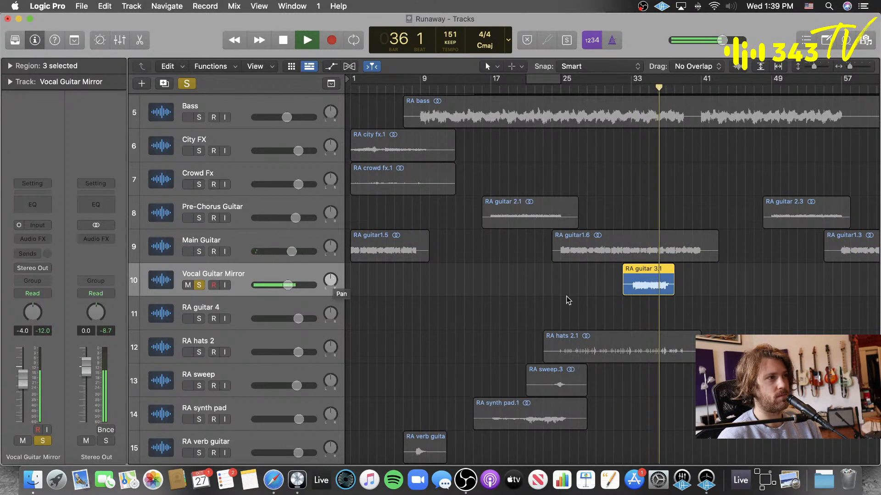
# - Compare the left and right channel waveforms of the RA guitar 3.1 region while it plays
pyautogui.press('super+Down')
pyautogui.press('super+Down')
pyautogui.press('super+Down')
pyautogui.press('super+Down')
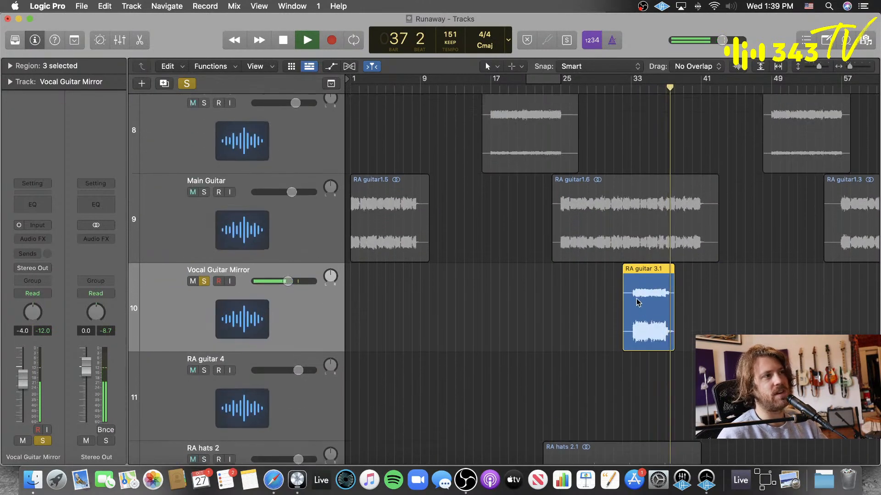
pyautogui.press('super+Up')
pyautogui.press('super+Up')
pyautogui.press('super+Up')
pyautogui.press('super+Down')
pyautogui.press('space')
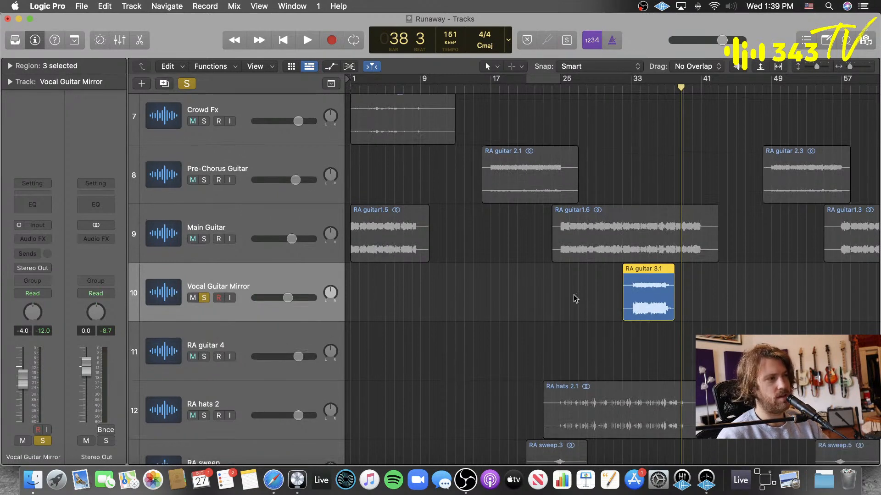
# - Examine closely where the RA guitar 3.1 audio begins around bar 33, relative to the Main Guitar waveform
pyautogui.press('super+Down')
pyautogui.press('super+Down')
pyautogui.press('super+Down')
pyautogui.press('super+Right')
pyautogui.press('super+Right')
pyautogui.press('super+Right')
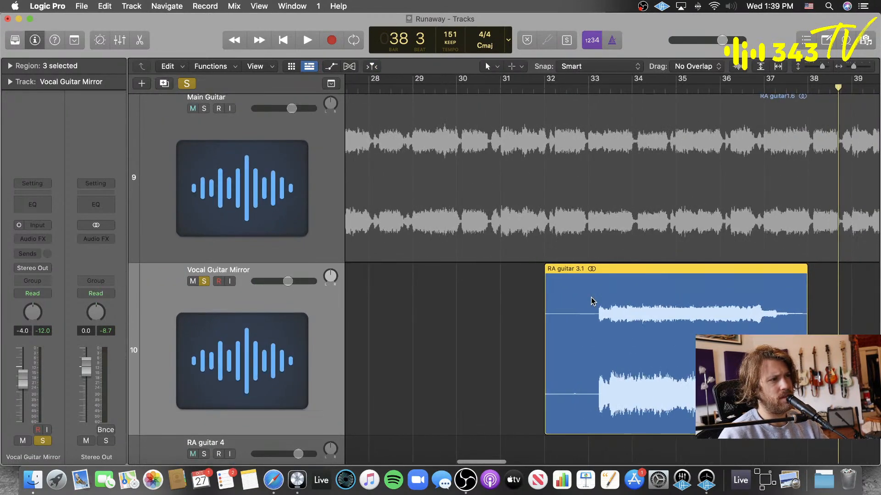
pyautogui.press('super+Right')
pyautogui.press('super+Right')
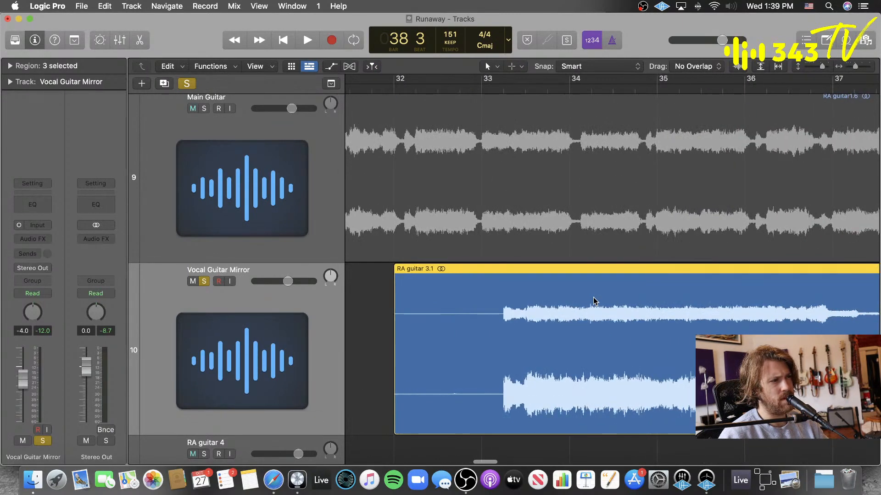
pyautogui.press('super+Right')
pyautogui.press('super+Right')
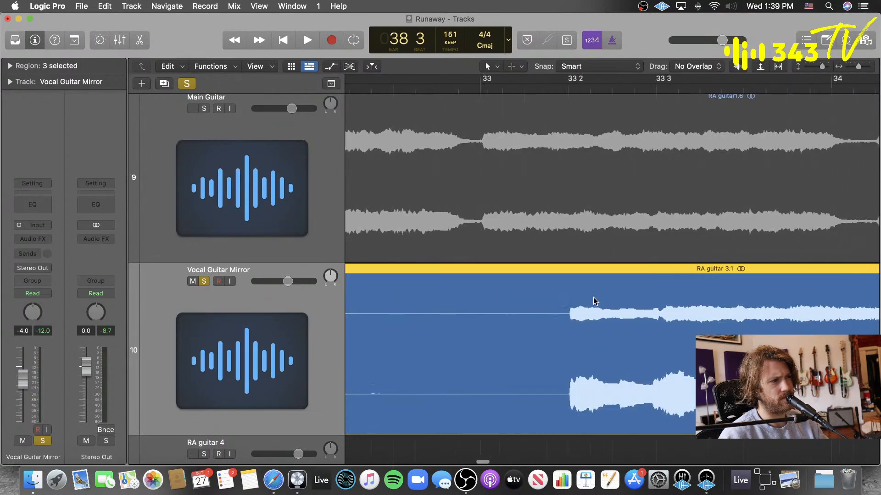
pyautogui.hscroll(4, 595, 302)
pyautogui.press('super+Left')
pyautogui.press('super+Left')
pyautogui.press('super+Left')
pyautogui.press('super+Left')
pyautogui.press('super+Left')
pyautogui.press('super+Left')
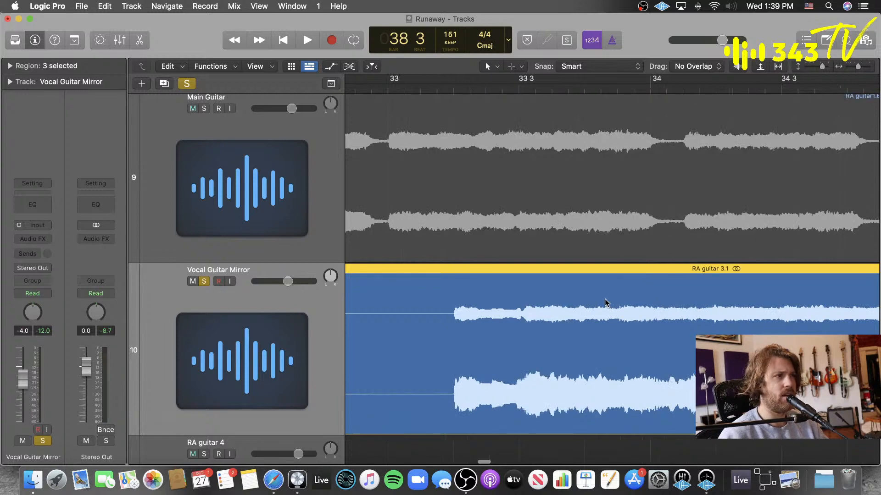
# - Trim the start of the RA guitar 3.1 region to just before bar 33 while auditioning it from bar 33
pyautogui.press('super+Up')
pyautogui.press('super+Left')
pyautogui.scroll(-4, 555, 306)
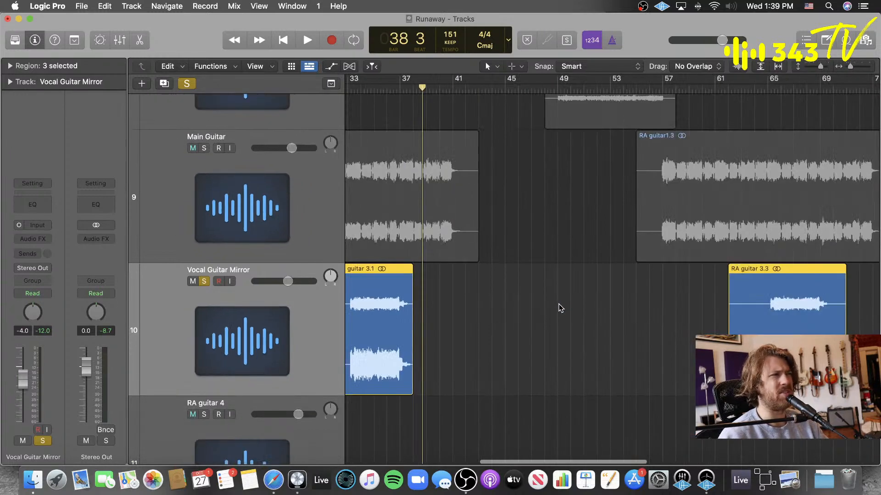
pyautogui.hscroll(-6, 559, 304)
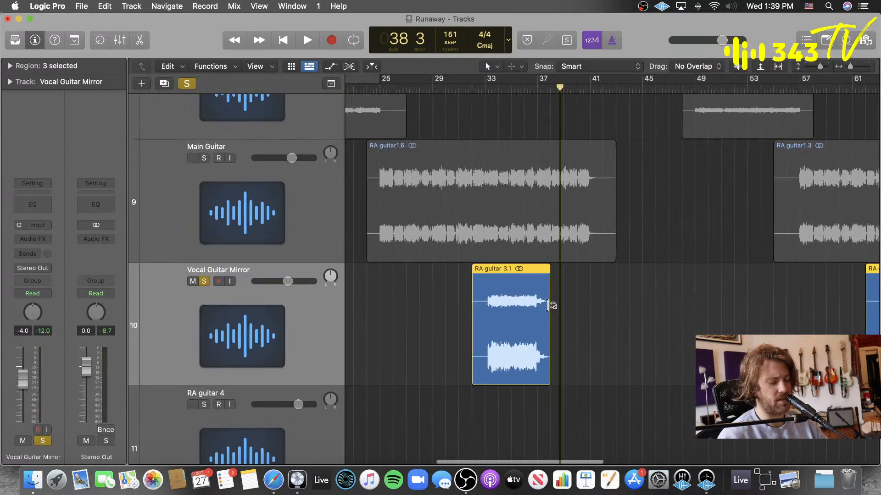
pyautogui.click(483, 89)
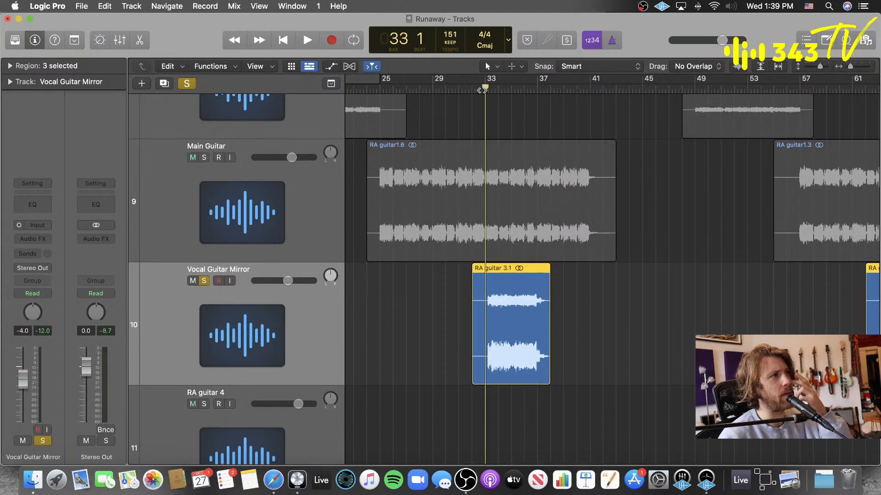
pyautogui.press('space')
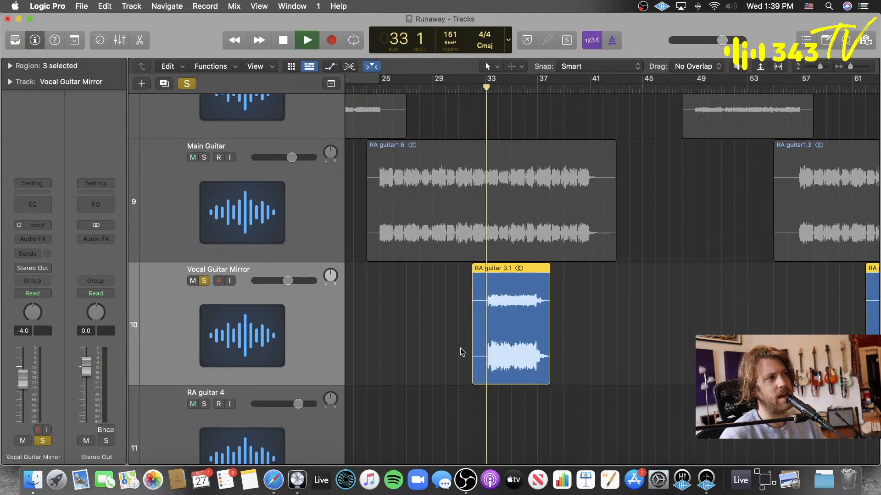
pyautogui.moveTo(473, 382); pyautogui.dragTo(483, 383)
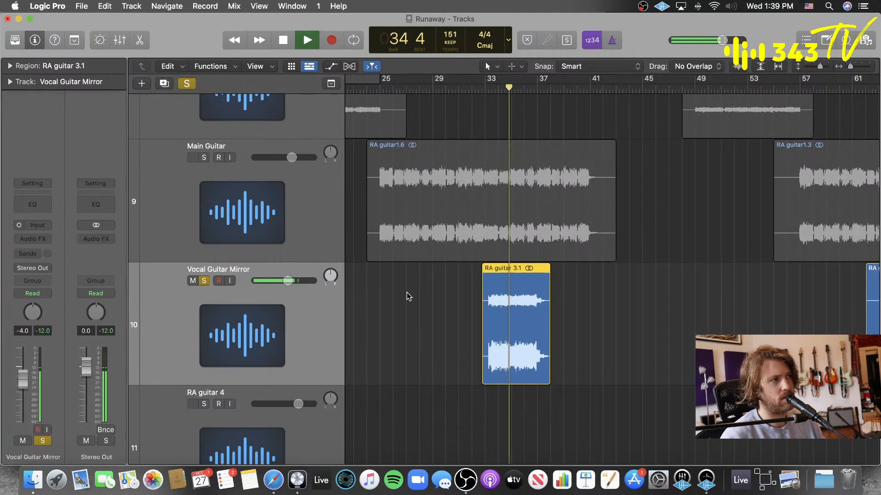
pyautogui.hscroll(-3, 413, 296)
pyautogui.hscroll(5, 421, 297)
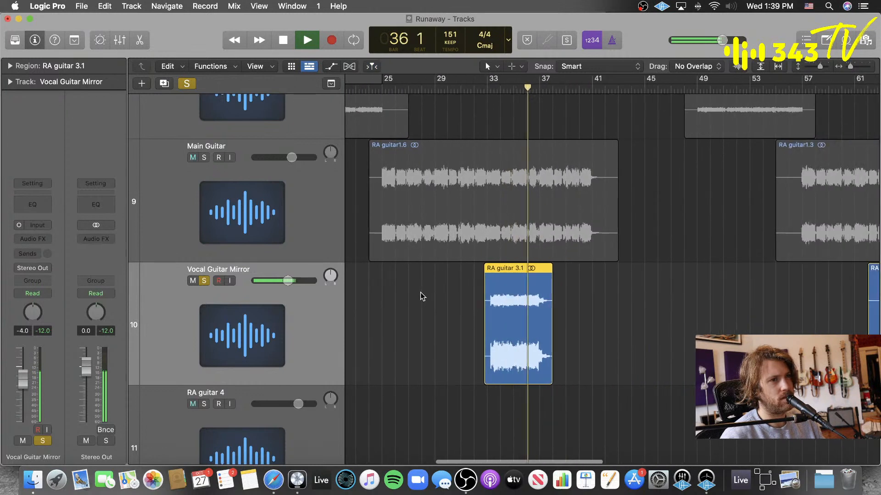
pyautogui.press('space')
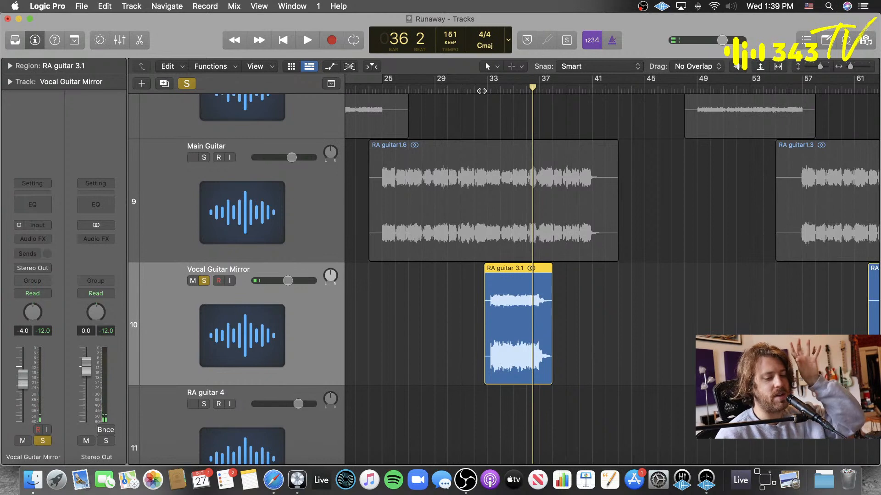
# - Clear all solos, deselect the regions, and start playing the full mix from about bar 29
pyautogui.hotkey('ctrl', 's')
pyautogui.press('super+a')
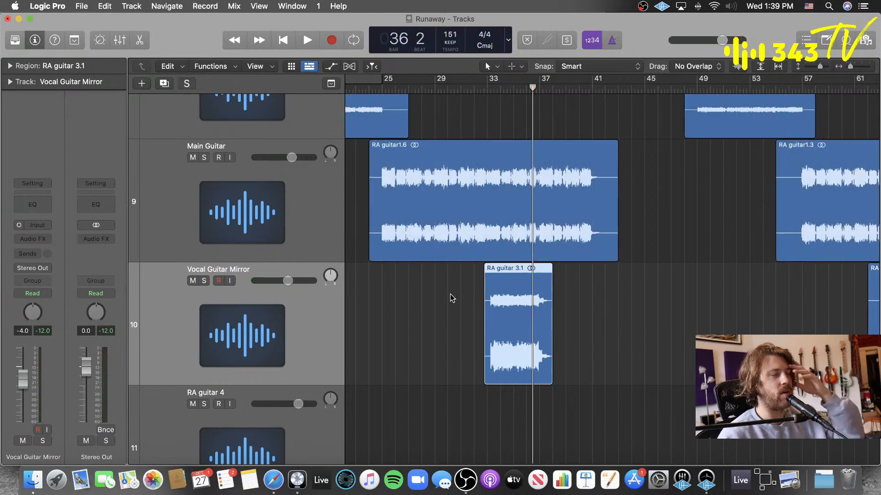
pyautogui.click(452, 298)
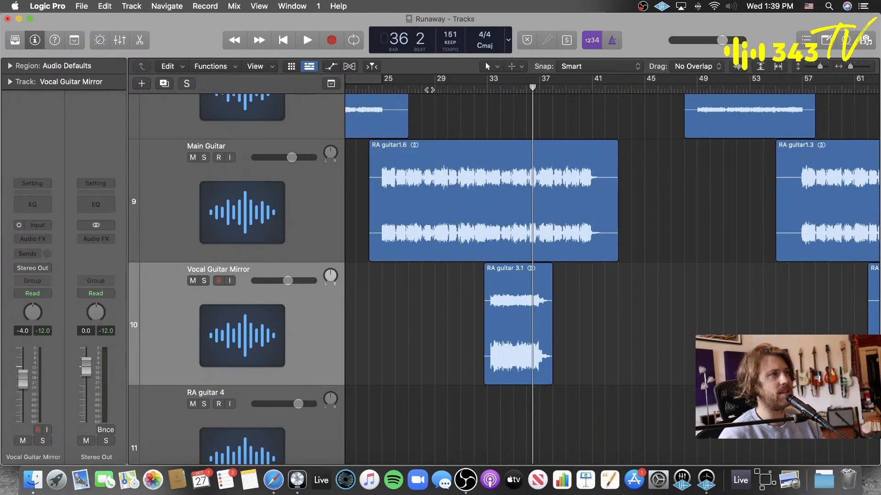
pyautogui.doubleClick(440, 87)
# - Lower the Vocal Guitar Mirror volume to -4.9 dB while the full mix plays
pyautogui.press('super+Up')
pyautogui.press('super+Up')
pyautogui.press('super+Left')
pyautogui.press('super+Left')
pyautogui.press('super+Left')
pyautogui.press('super+Left')
pyautogui.press('super+Up')
pyautogui.press('super+Up')
pyautogui.press('super+Up')
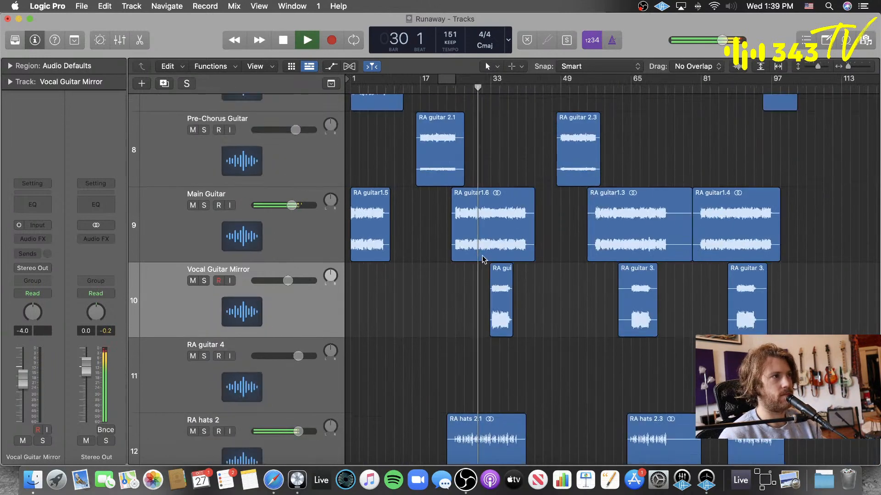
pyautogui.press('super+Up')
pyautogui.press('super+Up')
pyautogui.press('super+Up')
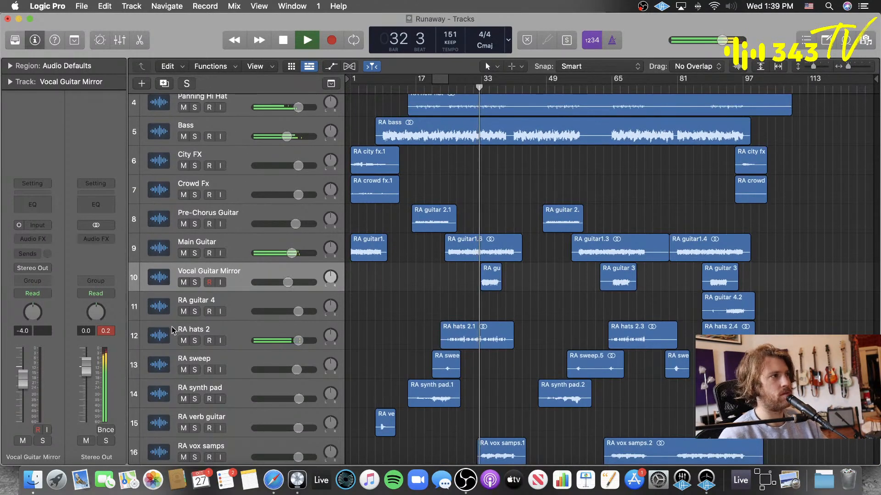
pyautogui.moveTo(25, 384); pyautogui.dragTo(24, 389)
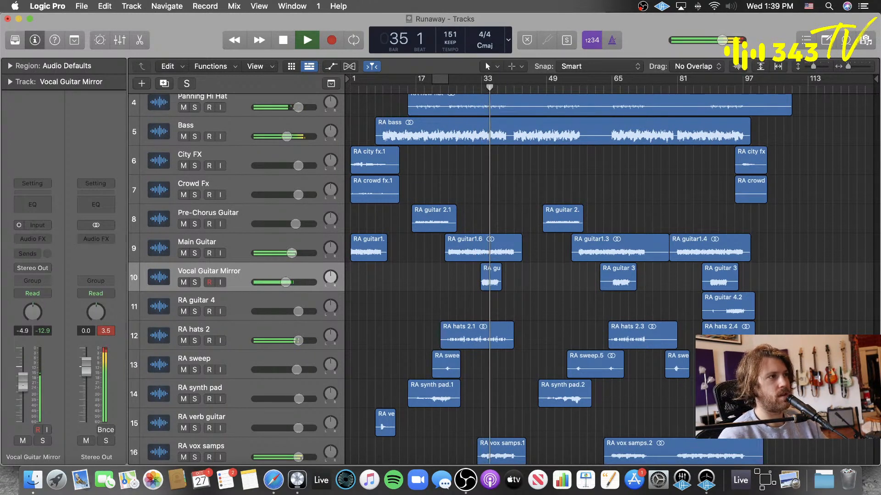
# - Mute the RA vox samps track
pyautogui.scroll(-2, 381, 342)
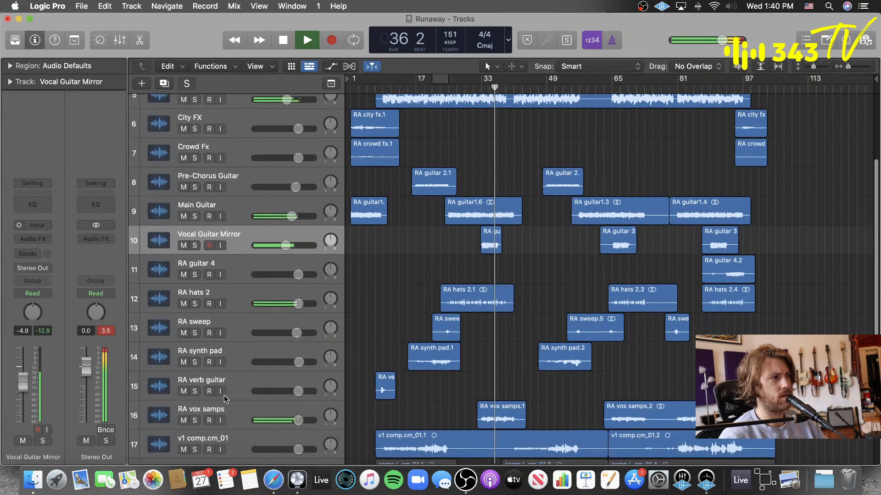
pyautogui.click(183, 421)
pyautogui.scroll(-2, 241, 372)
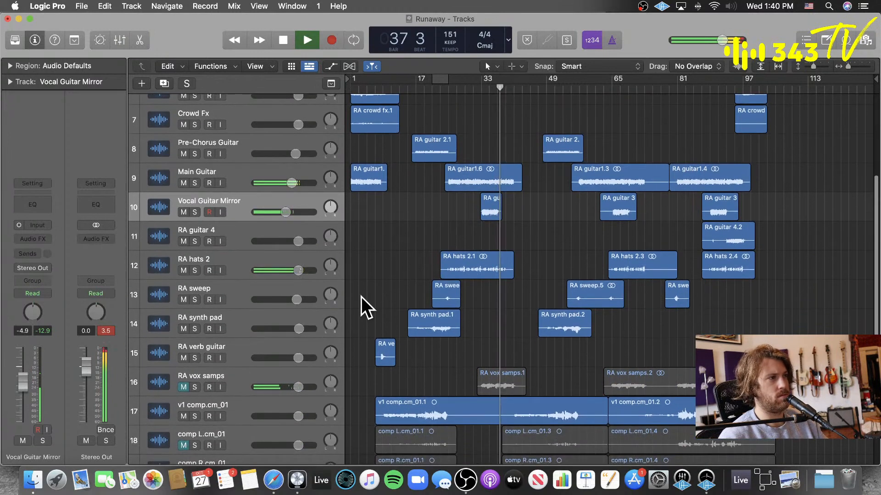
# - Solo Vocal Guitar Mirror with hook comp.cm_01 and both Hook Background Vox tracks, and audition them from about bar 32
pyautogui.click(194, 212)
pyautogui.scroll(-8, 243, 383)
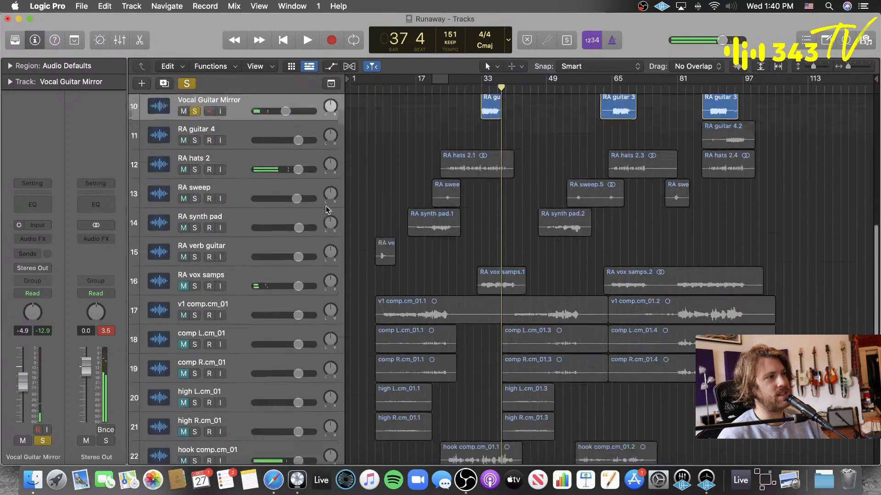
pyautogui.click(195, 418)
pyautogui.scroll(-2, 195, 412)
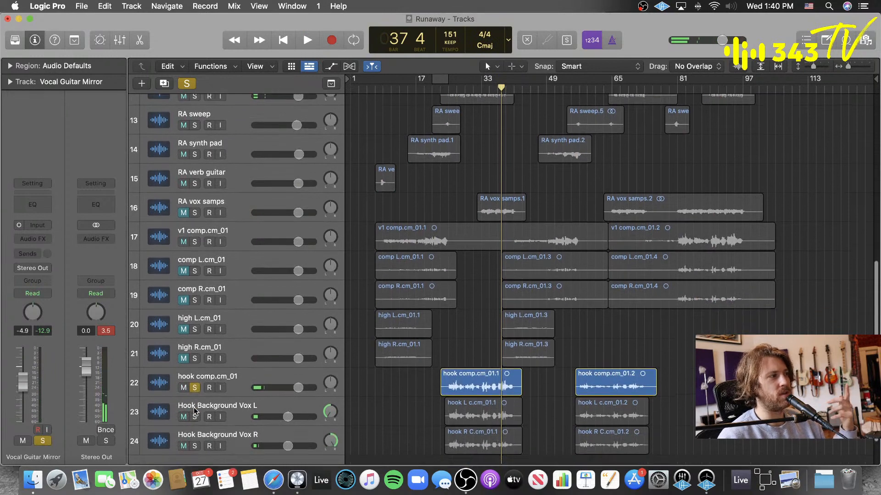
pyautogui.moveTo(195, 412); pyautogui.dragTo(195, 440)
pyautogui.scroll(9, 410, 287)
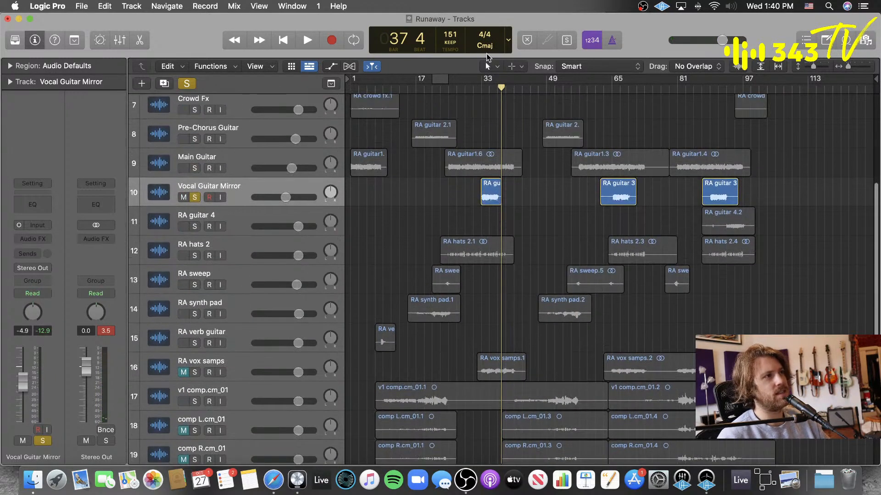
pyautogui.click(481, 85)
pyautogui.press('space')
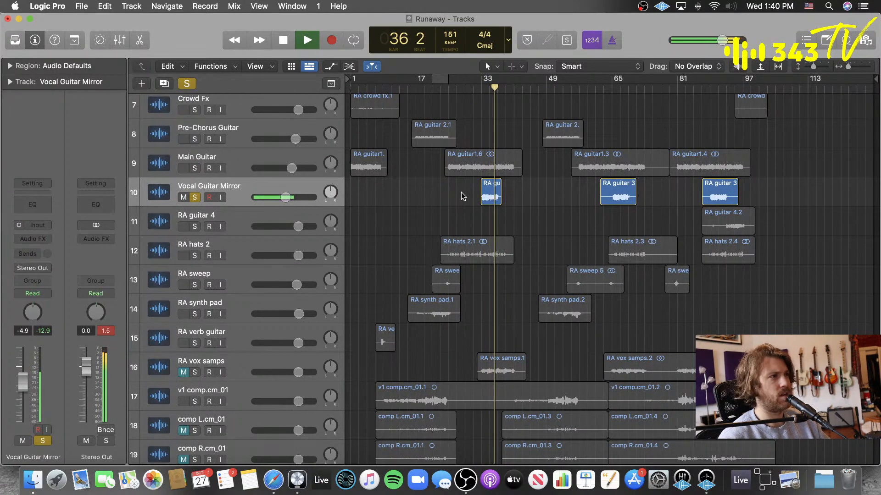
pyautogui.press('space')
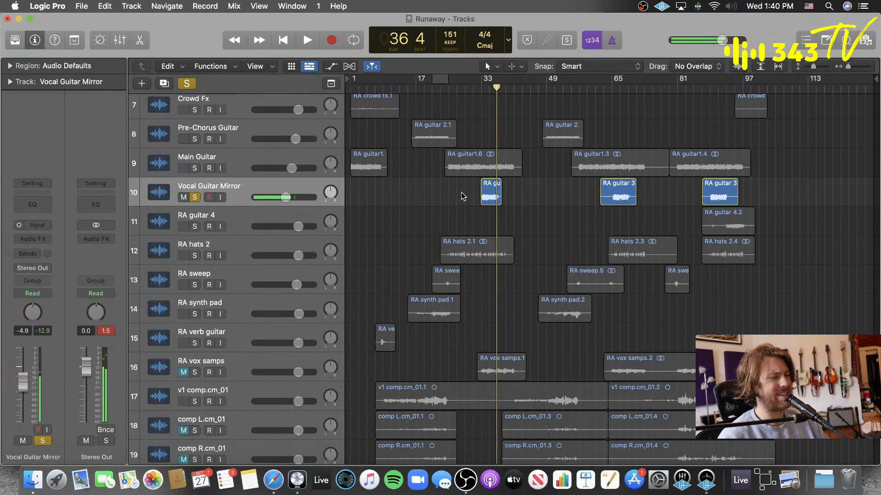
# - Clear all solos, solo only the RA vox samps track, and audition it from bar 33
pyautogui.click(463, 196)
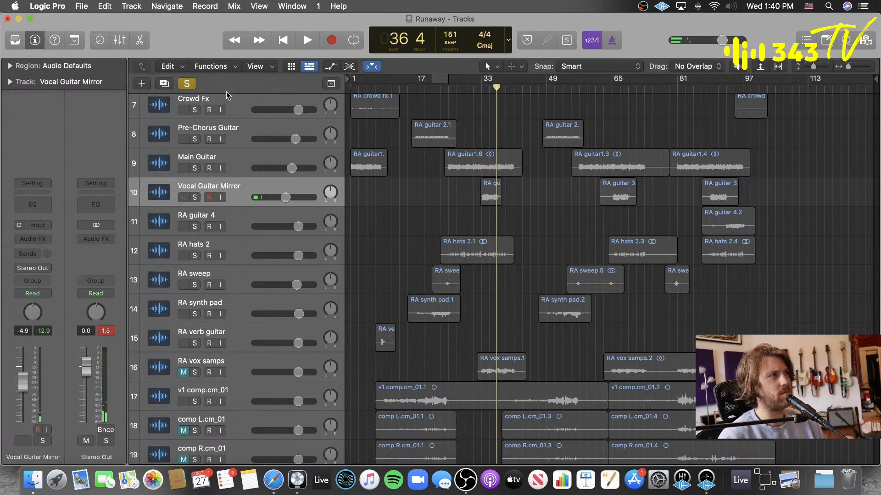
pyautogui.click(187, 83)
pyautogui.press('super+Up')
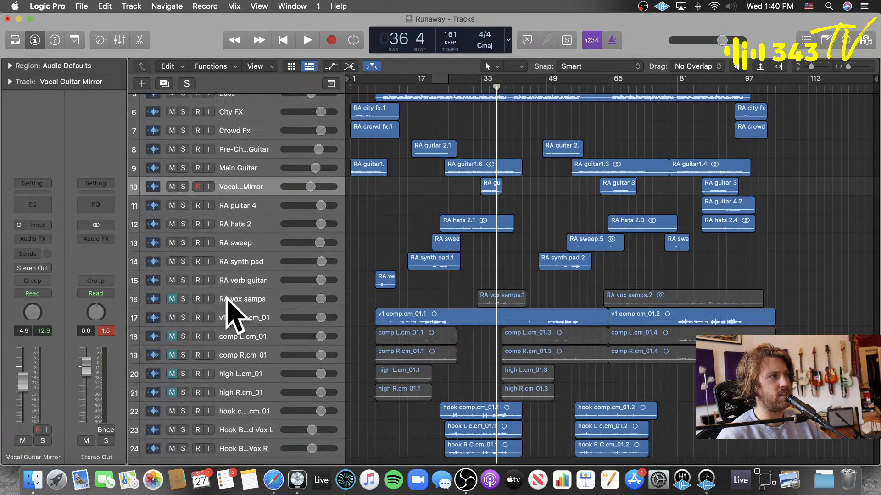
pyautogui.click(227, 299)
pyautogui.click(183, 299)
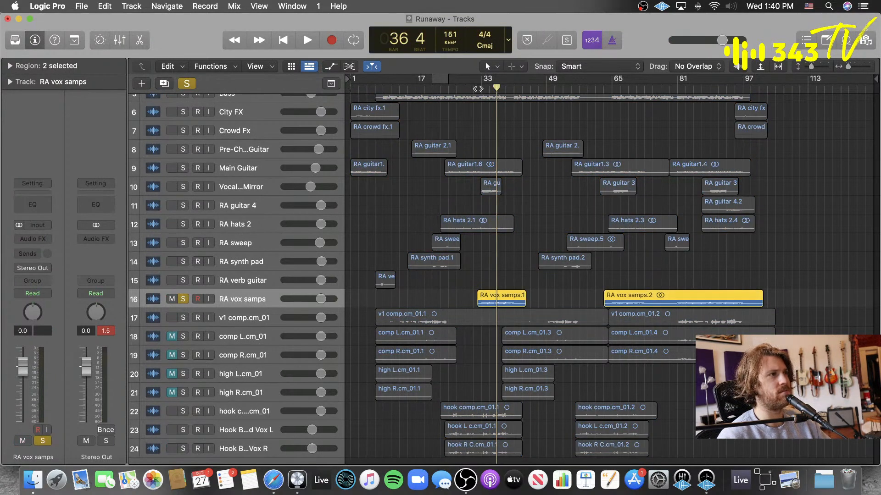
pyautogui.click(477, 89)
pyautogui.scroll(1, 375, 256)
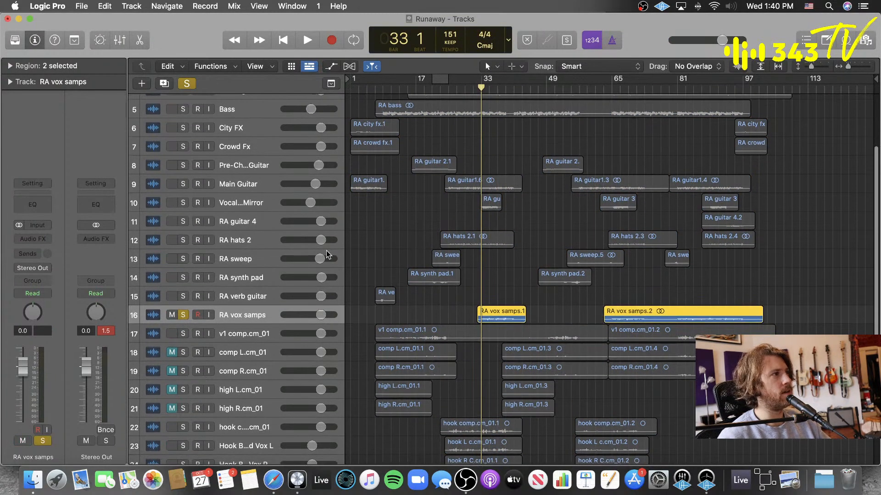
pyautogui.press('space')
# - Rename the RA vox samps track as Vox FX while it plays soloed
pyautogui.doubleClick(236, 314)
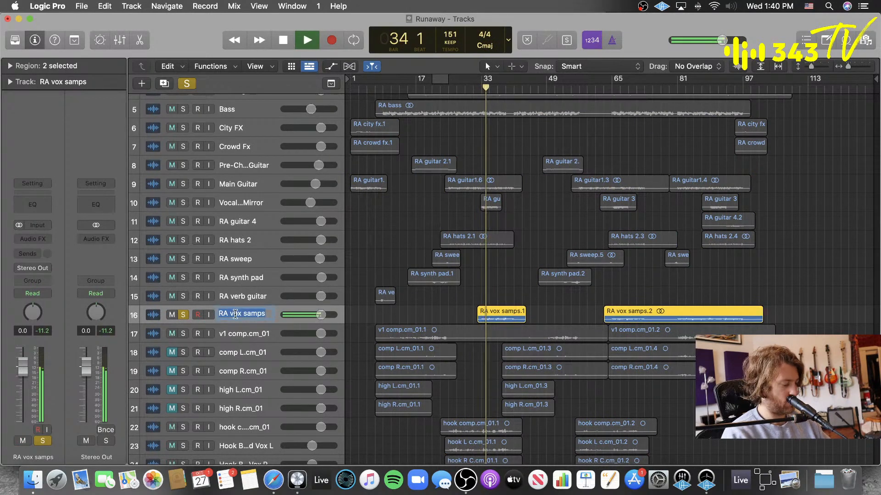
pyautogui.write('Vox F')
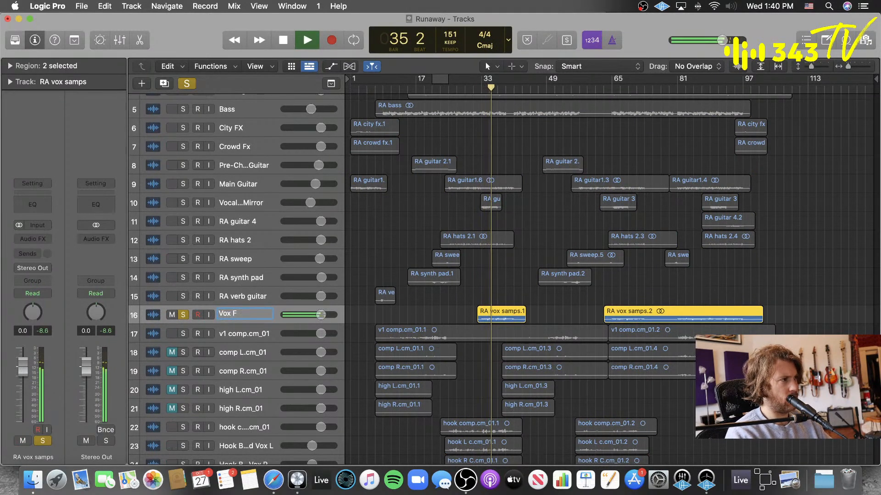
pyautogui.write('X')
pyautogui.press('Return')
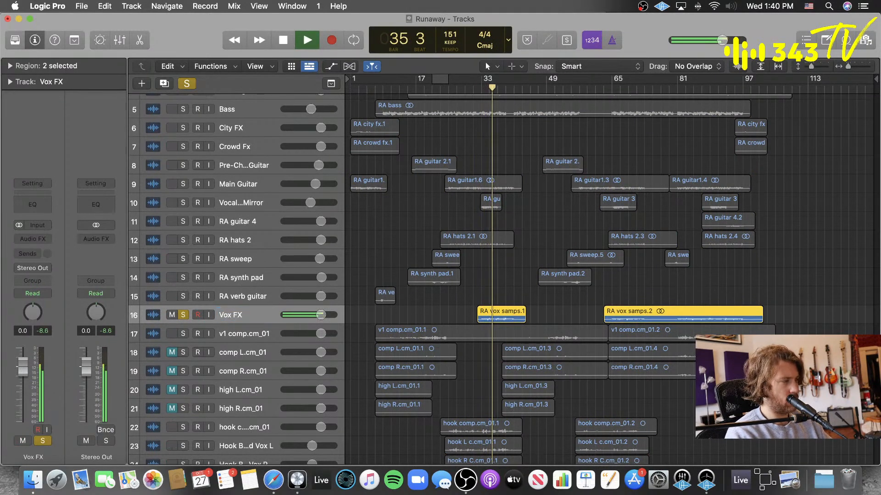
# - Trim the end of the first RA vox samps region to about bar 42, just past its audio, and unsolo the Vox FX track
pyautogui.click(510, 289)
pyautogui.press('super+Down')
pyautogui.press('super+Down')
pyautogui.press('super+Down')
pyautogui.press('super+Down')
pyautogui.press('super+Down')
pyautogui.press('super+Down')
pyautogui.press('super+Down')
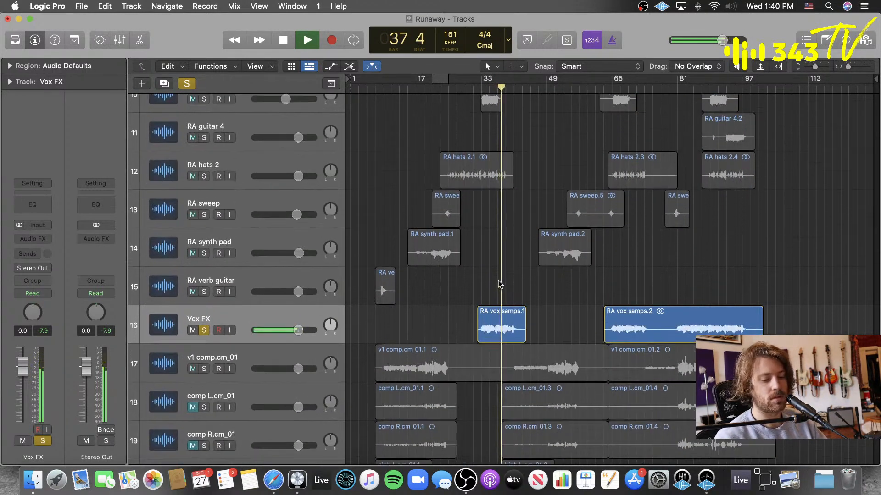
pyautogui.press('super+Down')
pyautogui.press('super+Down')
pyautogui.press('super+Down')
pyautogui.press('super+Down')
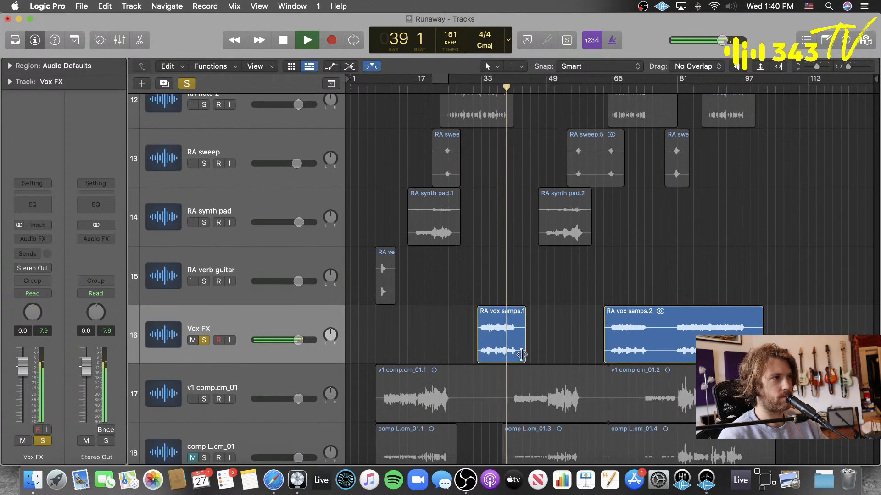
pyautogui.moveTo(521, 355); pyautogui.dragTo(517, 354)
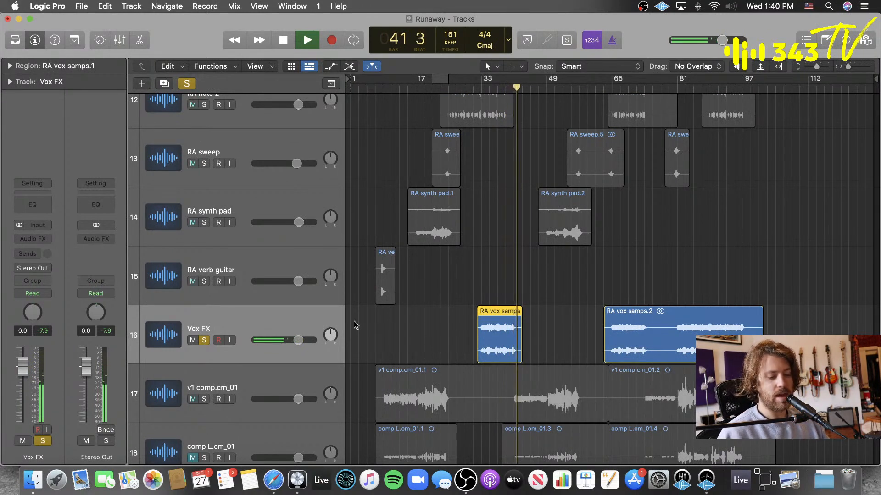
pyautogui.click(205, 341)
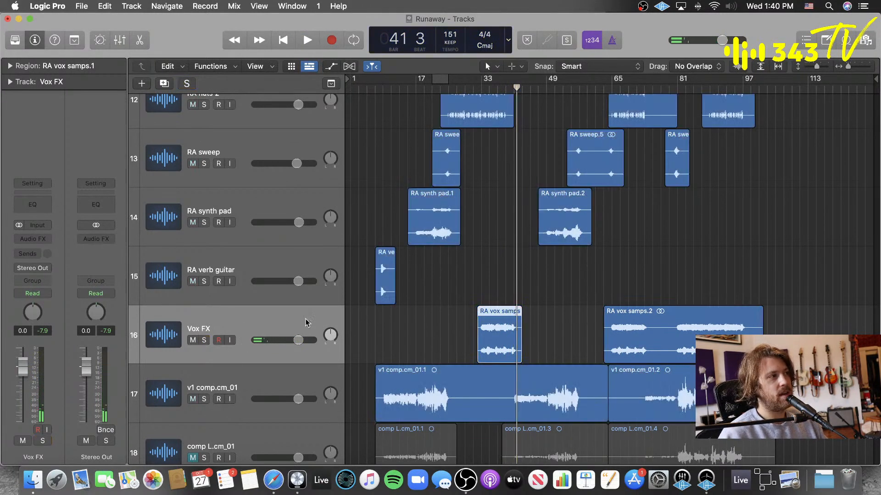
# - Clear the region selection and bring up the editing tool choices over the v1 comp.cm_01.1 region
pyautogui.click(451, 329)
pyautogui.press('t')
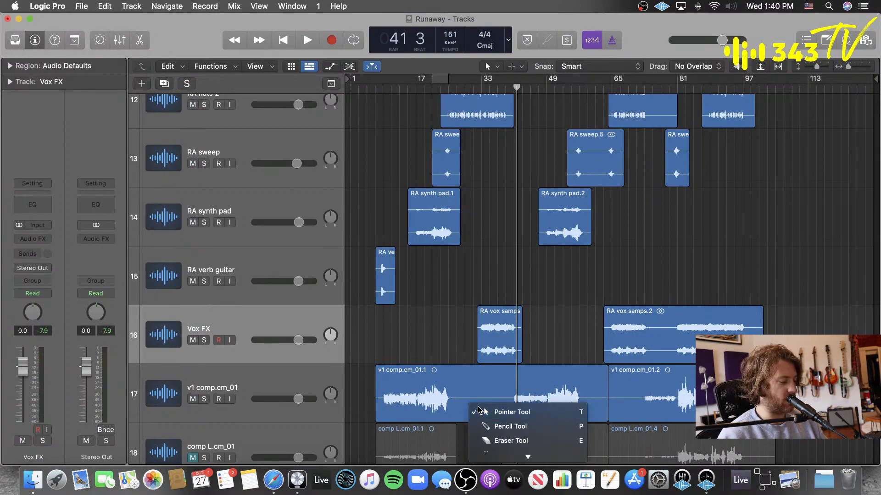
# - Split the first v1 comp.cm_01 region at its silent gap and trim the empty audio from the track's region edges
pyautogui.press('i')
pyautogui.click(497, 410)
pyautogui.press('t')
pyautogui.press('t')
pyautogui.moveTo(494, 410)
pyautogui.mouseDown()
pyautogui.moveTo(459, 412)
pyautogui.moveTo(516, 414)
pyautogui.moveTo(508, 415)
pyautogui.mouseUp()
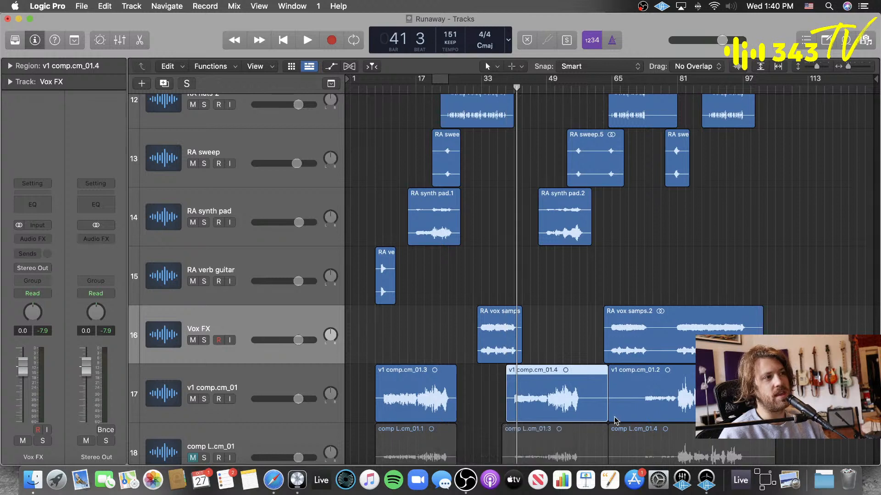
pyautogui.moveTo(608, 415); pyautogui.dragTo(586, 415)
pyautogui.moveTo(774, 415); pyautogui.dragTo(767, 415)
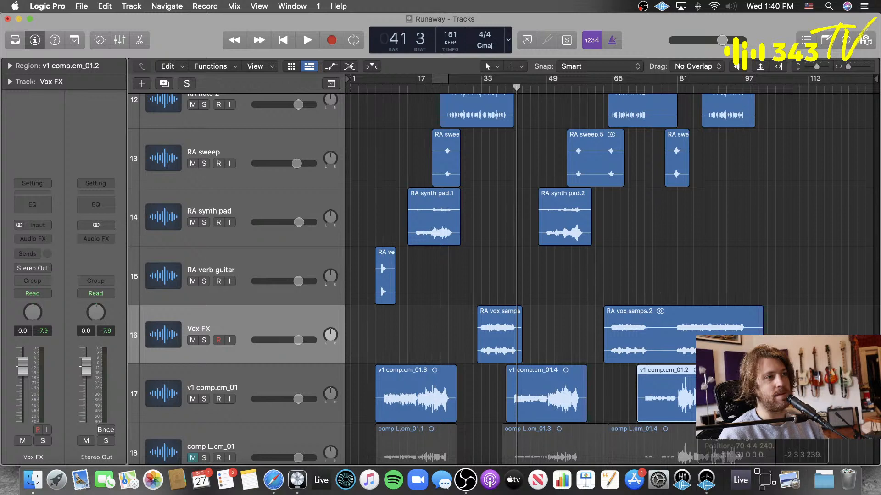
# - Shorten the end of RA vox samps.2, divide it at bar 77, and trim the silence on both sides of the split
pyautogui.click(760, 356)
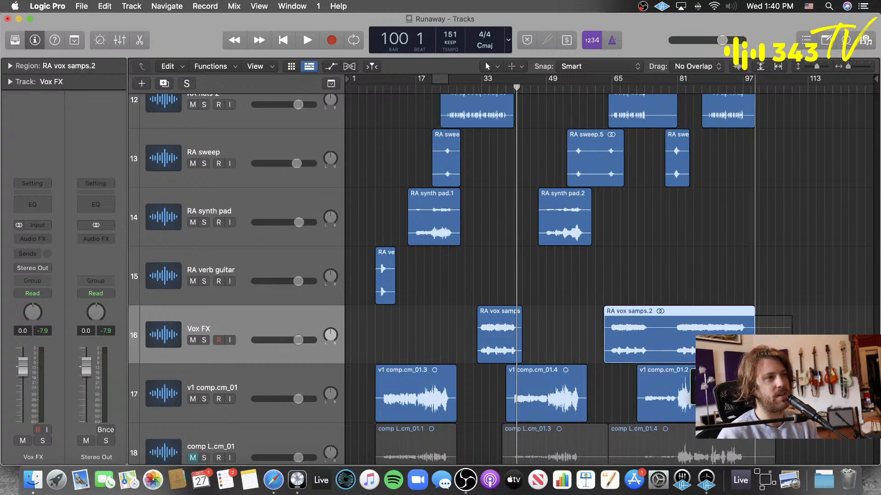
pyautogui.keyDown('super'); pyautogui.doubleClick(661, 350); pyautogui.keyUp('super')
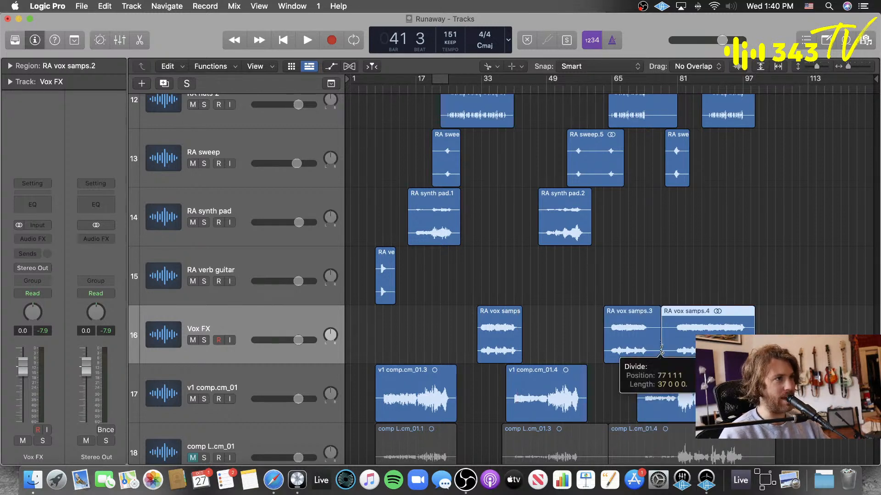
pyautogui.moveTo(663, 352)
pyautogui.mouseDown()
pyautogui.moveTo(675, 353)
pyautogui.moveTo(655, 356)
pyautogui.mouseUp()
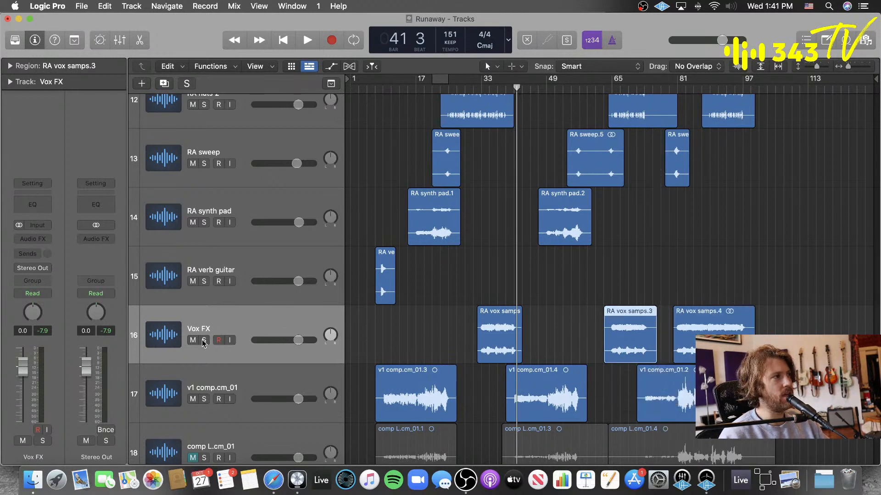
# - Audition the Vox FX track on its own from the start of its first region, then unsolo it
pyautogui.click(204, 340)
pyautogui.click(485, 90)
pyautogui.press('space')
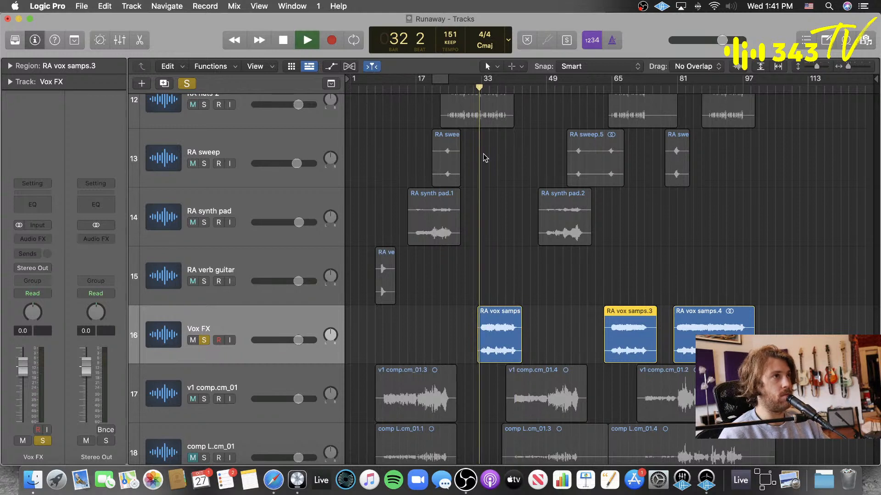
pyautogui.press('space')
pyautogui.click(204, 341)
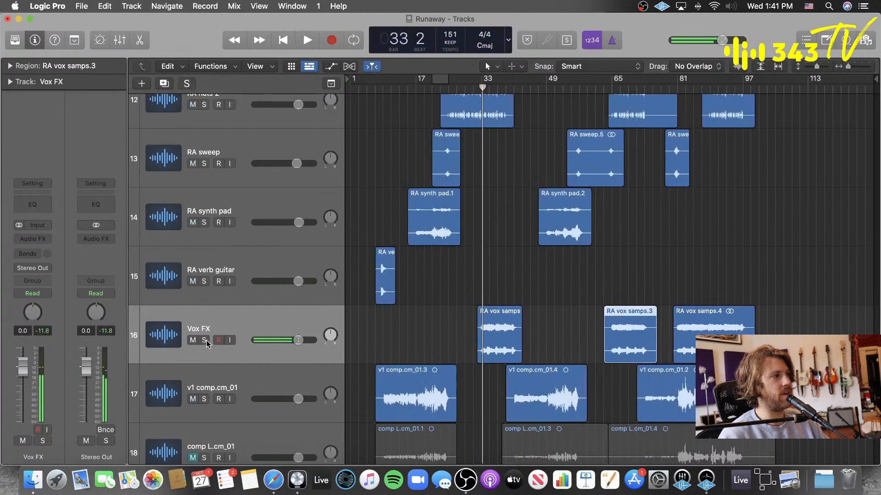
# - Play the mix from bar 31 with Vox FX muted, unmute it, and lower its volume to -4.8 dB
pyautogui.click(193, 340)
pyautogui.click(473, 91)
pyautogui.press('space')
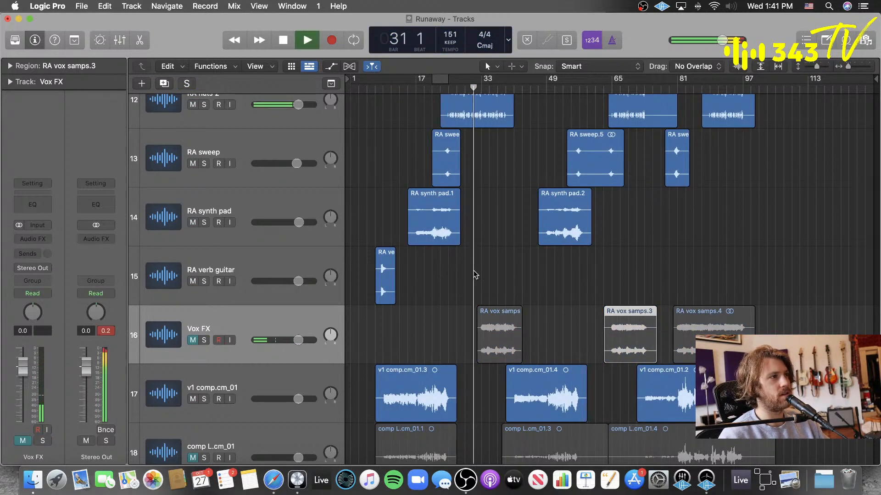
pyautogui.click(193, 340)
pyautogui.moveTo(24, 371); pyautogui.dragTo(24, 389)
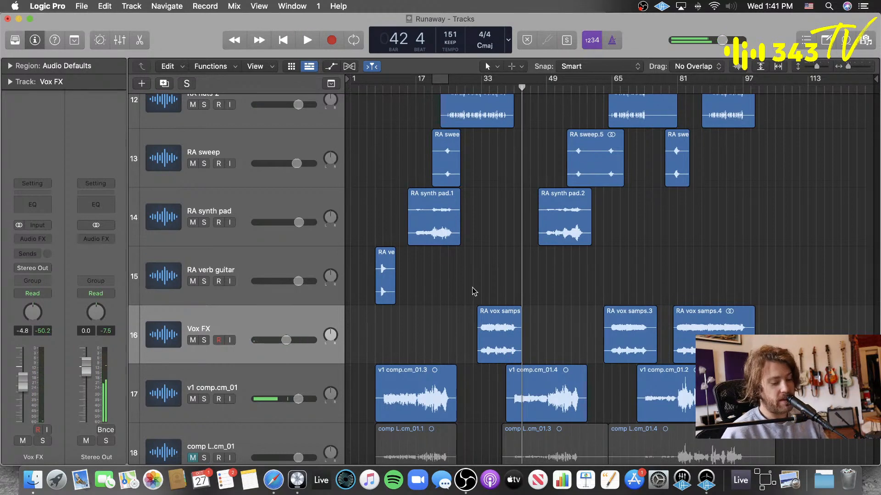
# - Look over the whole arrangement, from the Fast Kick track down past the Vox FX and vocal comp tracks
pyautogui.press('super+Up')
pyautogui.press('super+Up')
pyautogui.press('super+Up')
pyautogui.press('super+Up')
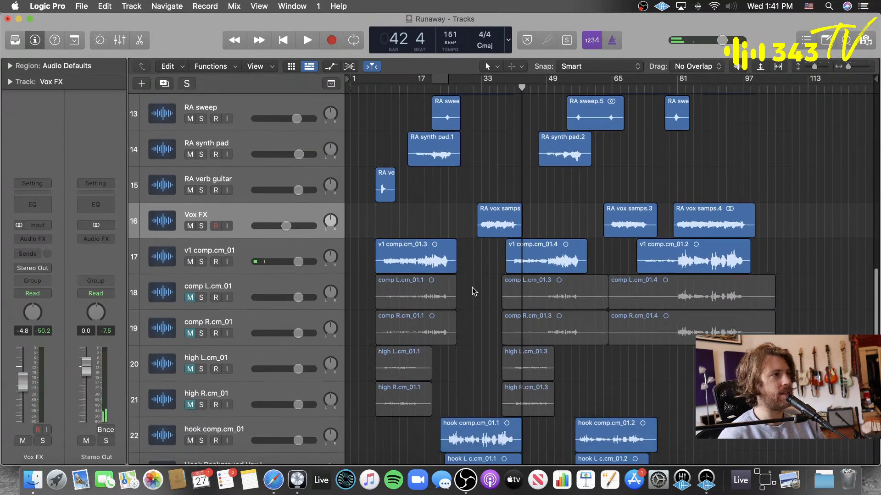
pyautogui.scroll(10, 477, 291)
pyautogui.press('super+Up')
pyautogui.press('super+Up')
pyautogui.press('super+Up')
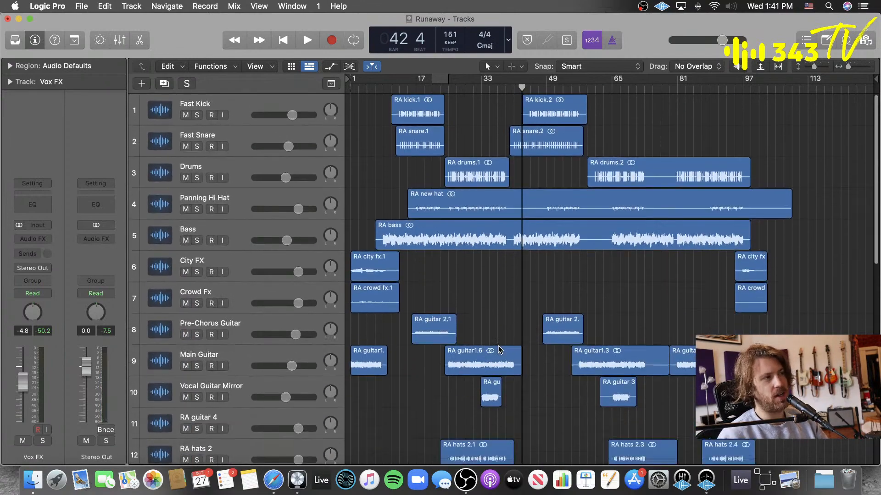
pyautogui.scroll(-6, 493, 317)
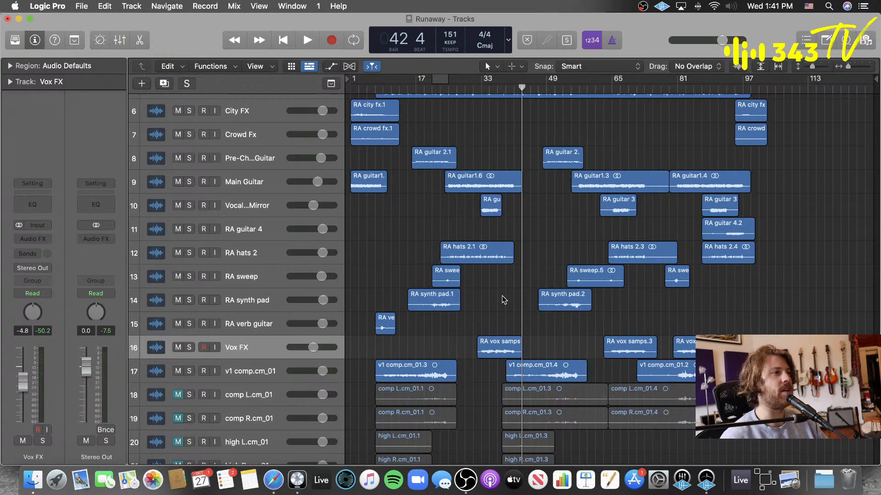
pyautogui.scroll(-4, 349, 302)
# - Solo Vox FX for a short listen from about bar 33, return to the full mix, and stop playback
pyautogui.click(189, 257)
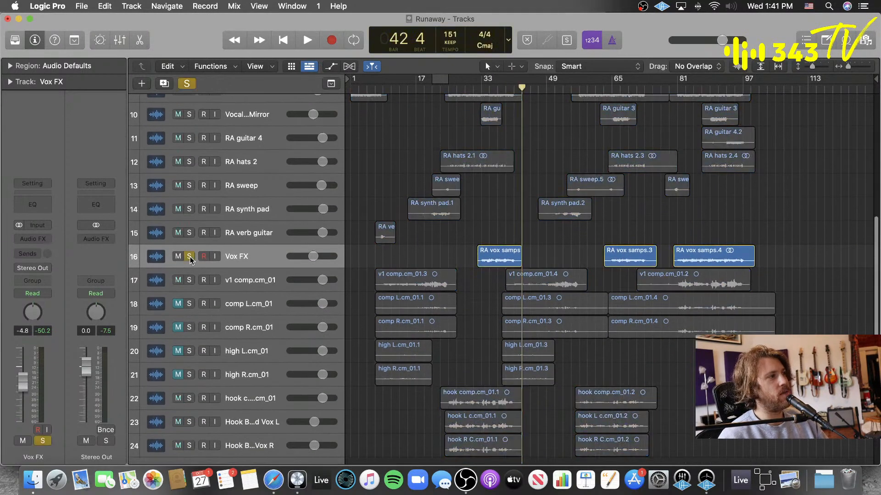
pyautogui.click(486, 90)
pyautogui.press('space')
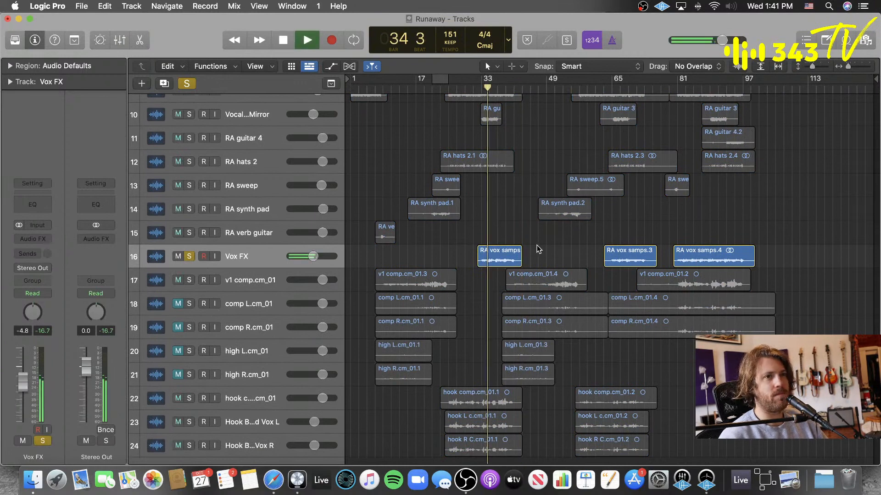
pyautogui.click(189, 257)
pyautogui.press('space')
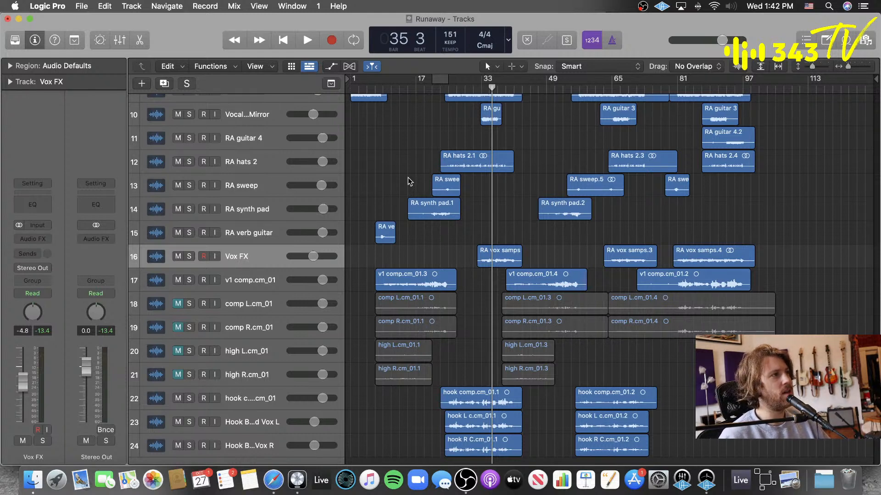
# - Solo the Vox FX track and play the RA vox samps.1 region up close from bar 32
pyautogui.click(190, 256)
pyautogui.scroll(5, 477, 222)
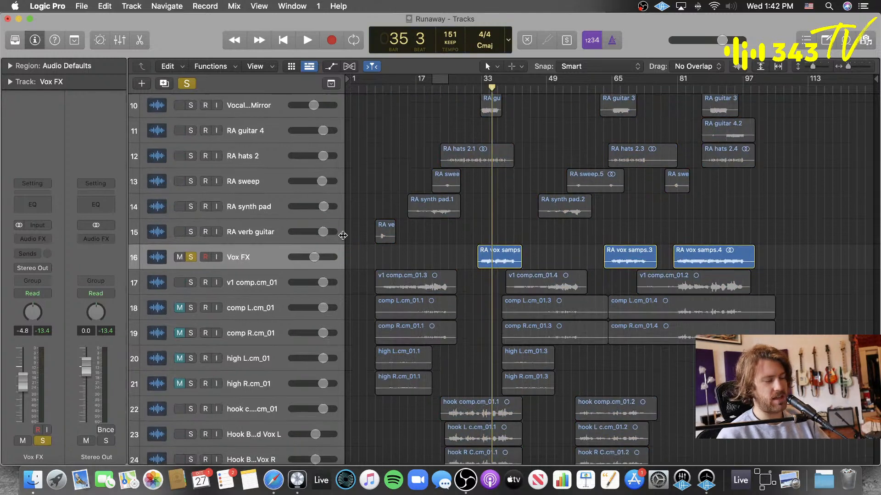
pyautogui.press('super+Right')
pyautogui.press('super+Down')
pyautogui.press('super+Down')
pyautogui.press('super+Down')
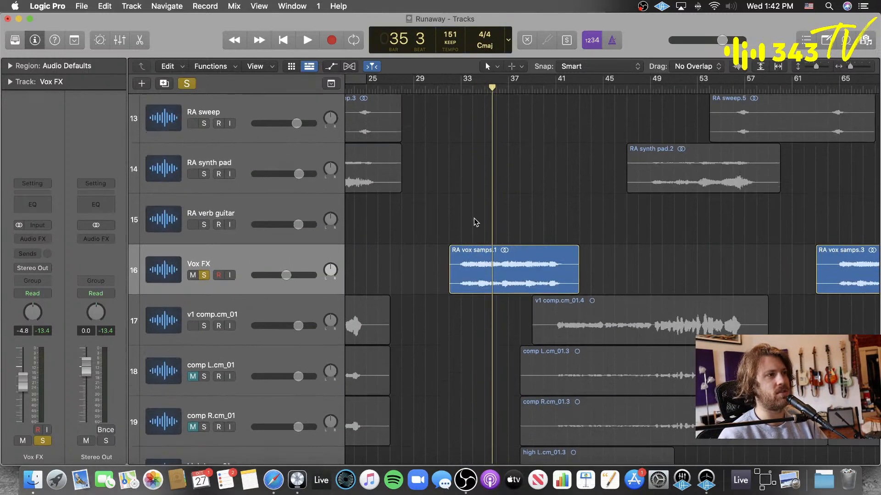
pyautogui.press('super+Left')
pyautogui.press('super+Left')
pyautogui.press('super+Left')
pyautogui.press('super+Down')
pyautogui.press('super+Down')
pyautogui.press('super+Right')
pyautogui.press('super+Right')
pyautogui.press('super+Right')
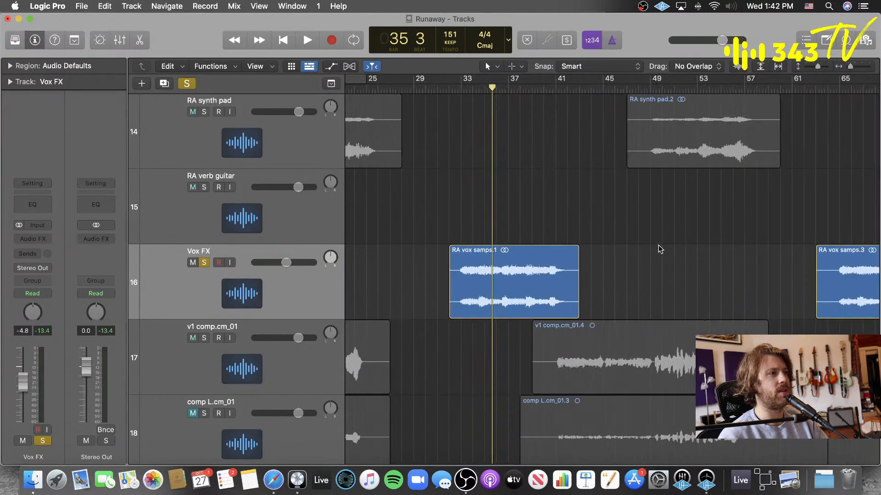
pyautogui.hscroll(-3, 612, 230)
pyautogui.click(506, 88)
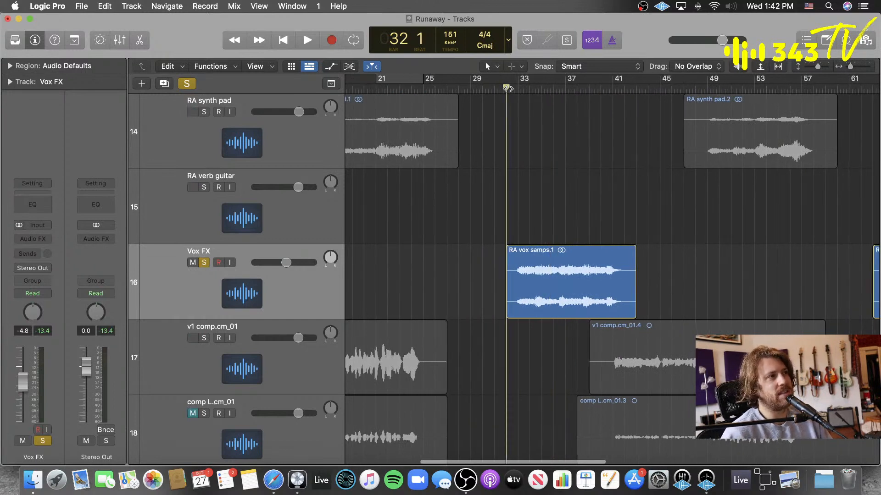
pyautogui.press('space')
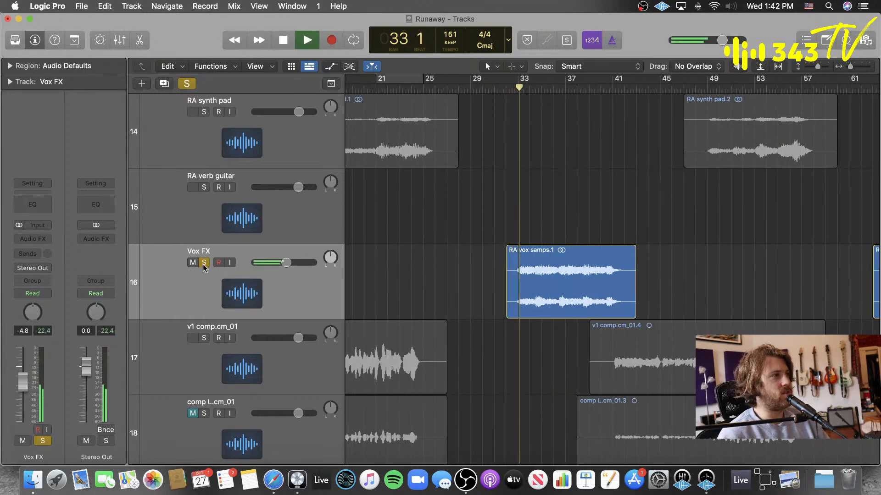
# - Unsolo Vox FX and compare the full mix with that track muted and unmuted, then stop playback
pyautogui.press('s')
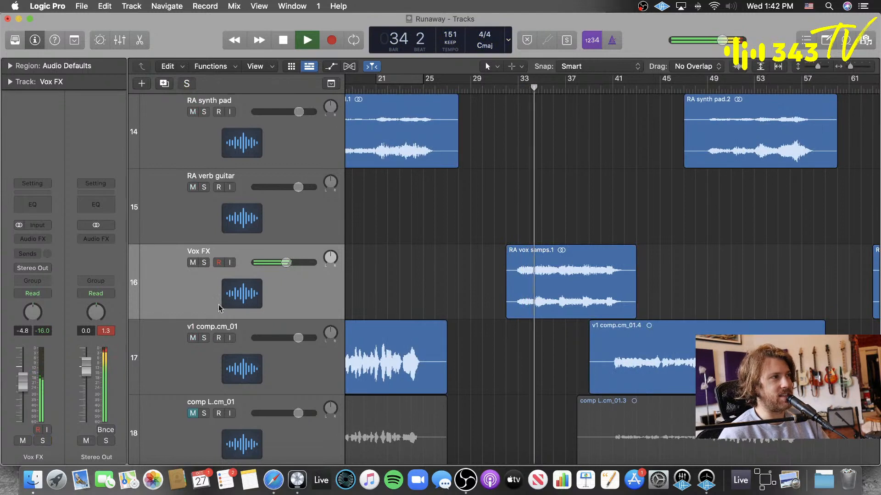
pyautogui.click(193, 262)
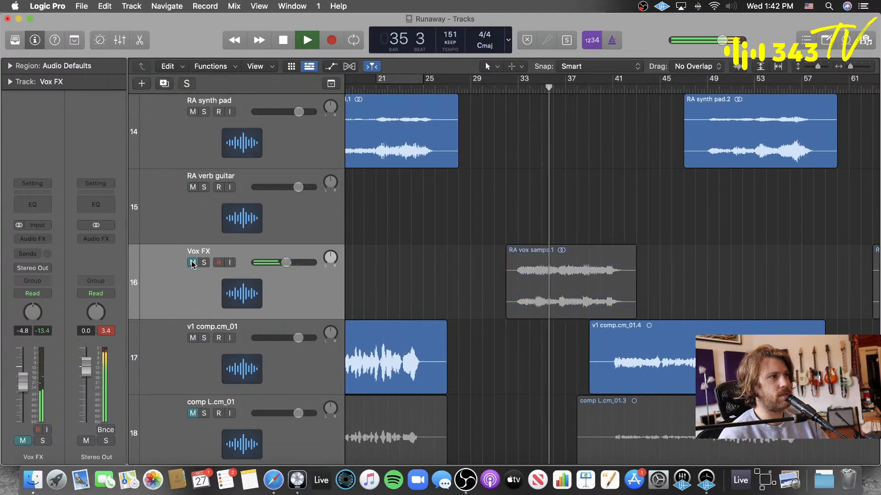
pyautogui.click(488, 90)
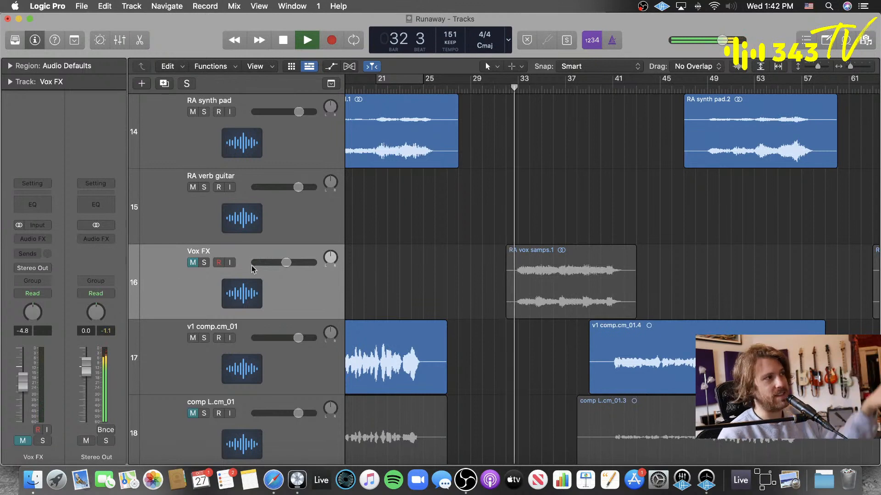
pyautogui.click(193, 262)
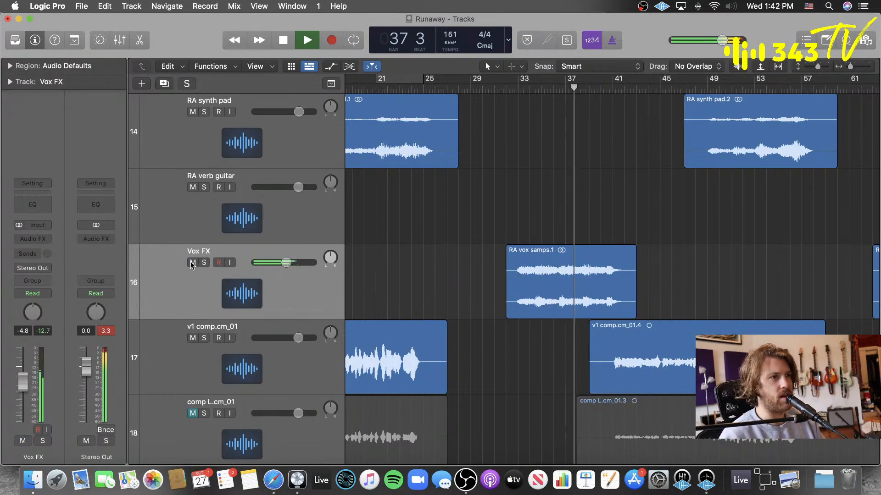
pyautogui.press('space')
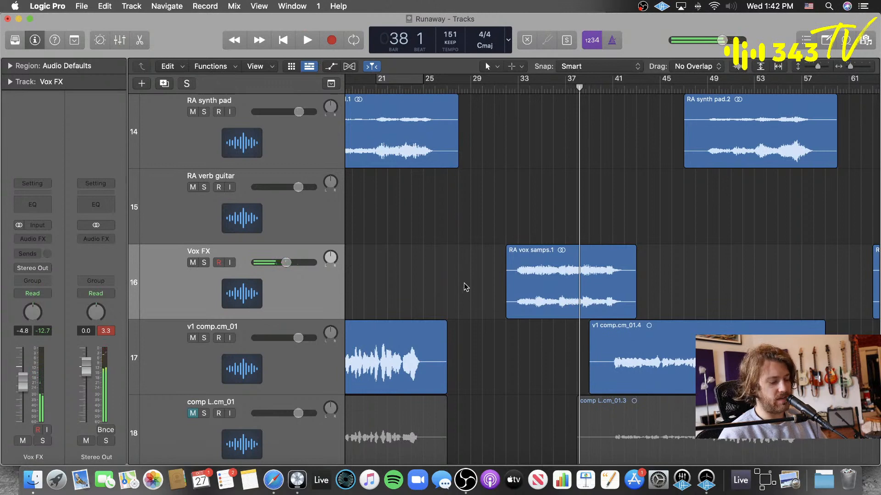
# - Solo Vox FX and, during playback, trim RA vox samps.1 by about one beat at its start and slightly at its end
pyautogui.press('super+Up')
pyautogui.press('super+Up')
pyautogui.press('super+Up')
pyautogui.press('super+Up')
pyautogui.press('super+Up')
pyautogui.press('super+Up')
pyautogui.click(203, 273)
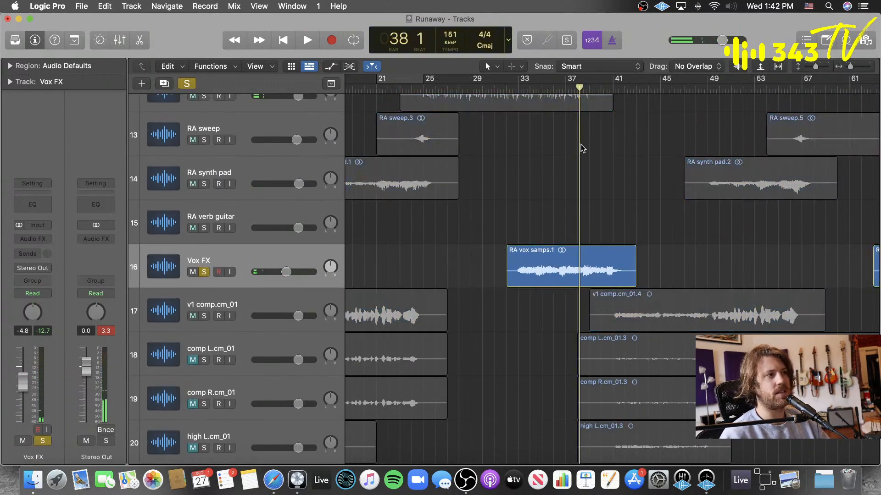
pyautogui.press('space')
pyautogui.moveTo(507, 280); pyautogui.dragTo(512, 282)
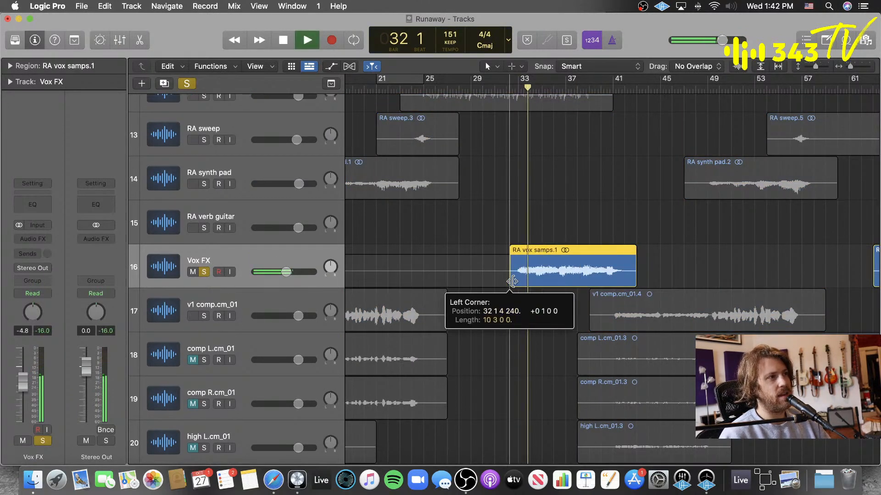
pyautogui.moveTo(635, 280); pyautogui.dragTo(629, 279)
pyautogui.click(448, 277)
pyautogui.press('space')
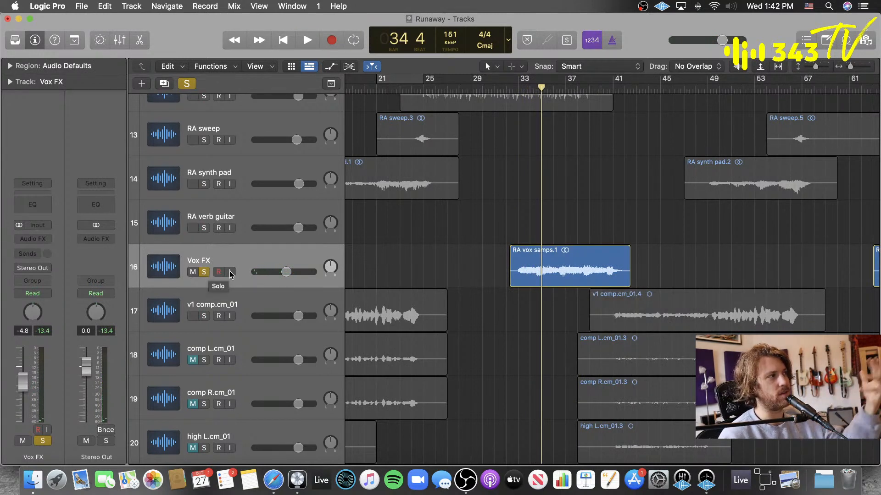
# - Insert the stereo Acustica SAND3EQPEZL x64 equalizer on the Vox FX track and reposition its plug-in window
pyautogui.click(46, 240)
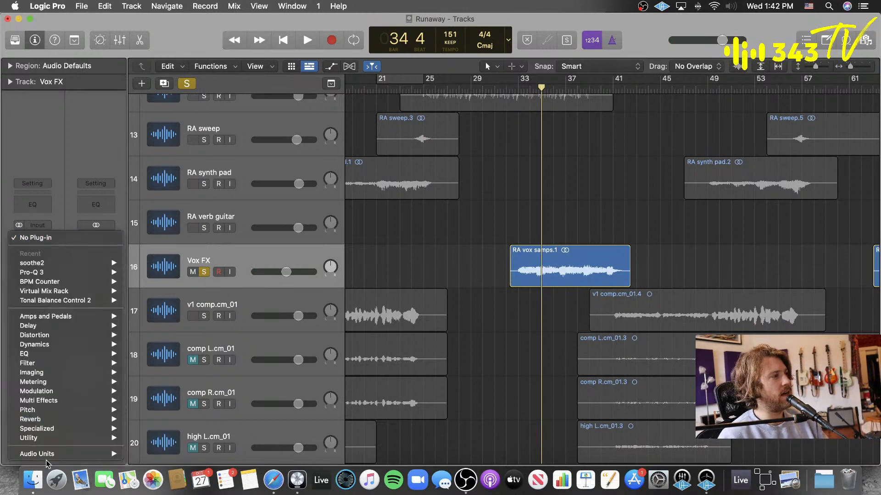
pyautogui.moveTo(55, 454)
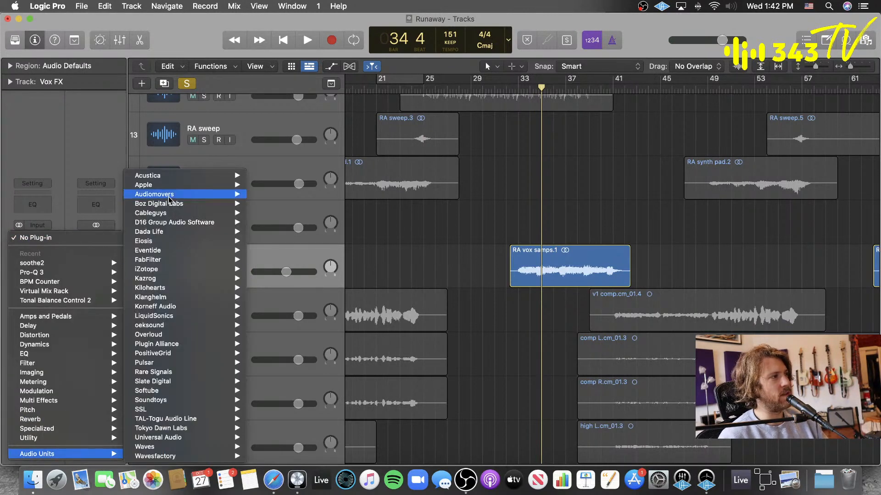
pyautogui.moveTo(151, 176)
pyautogui.scroll(-15, 345, 361)
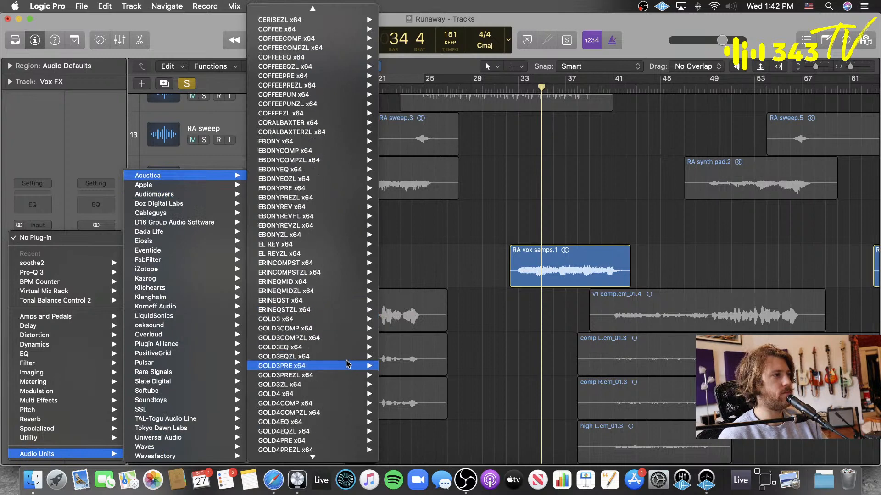
pyautogui.scroll(-12, 346, 359)
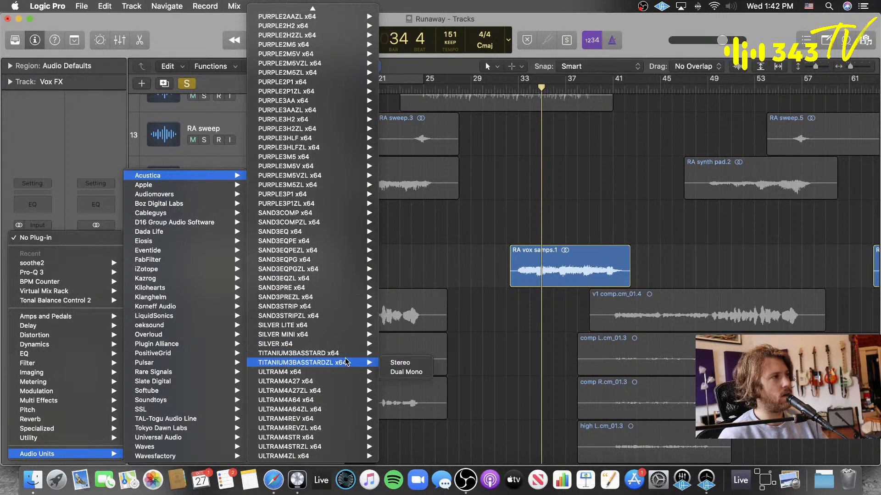
pyautogui.moveTo(339, 247)
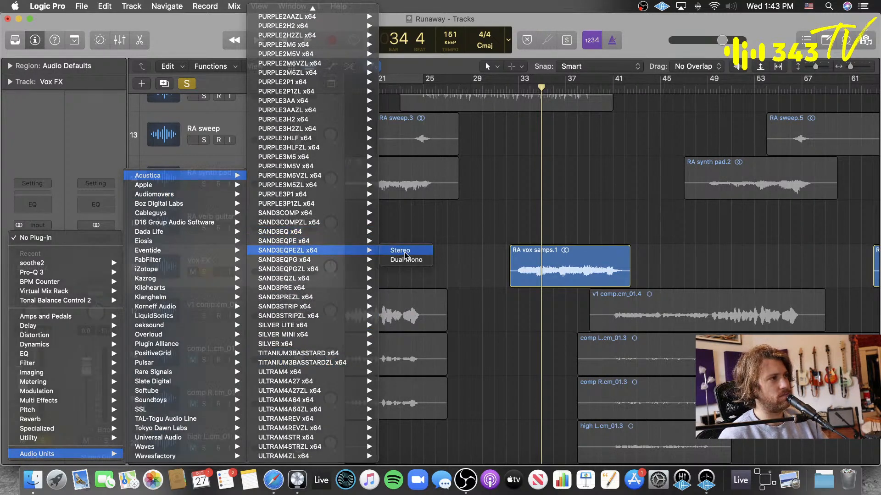
pyautogui.click(406, 252)
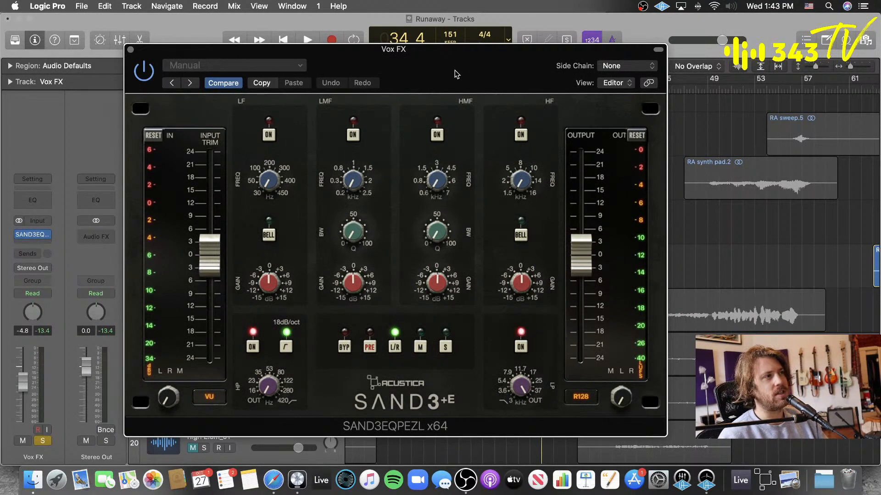
pyautogui.moveTo(457, 74); pyautogui.dragTo(429, 65)
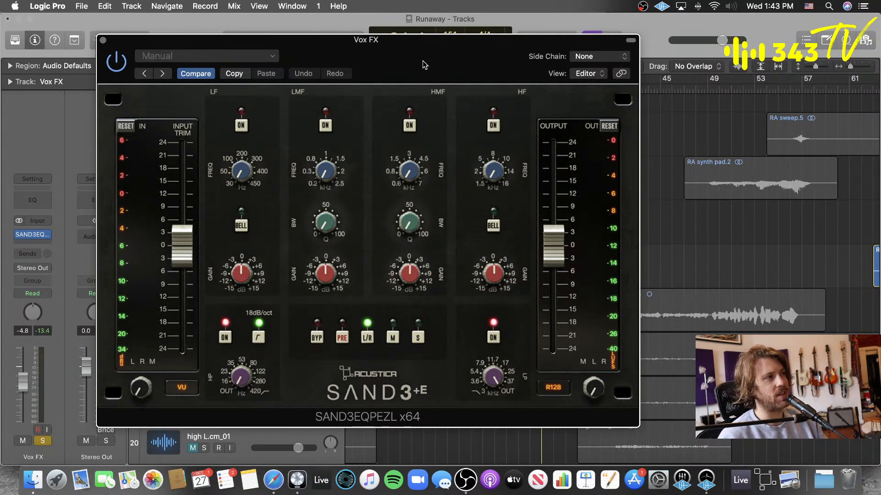
# - Set a cycle range from bar 33 to about bar 42 over RA vox samps.1 and start looped playback with the equalizer in view
pyautogui.moveTo(423, 64); pyautogui.dragTo(623, 401)
pyautogui.scroll(-5, 512, 84)
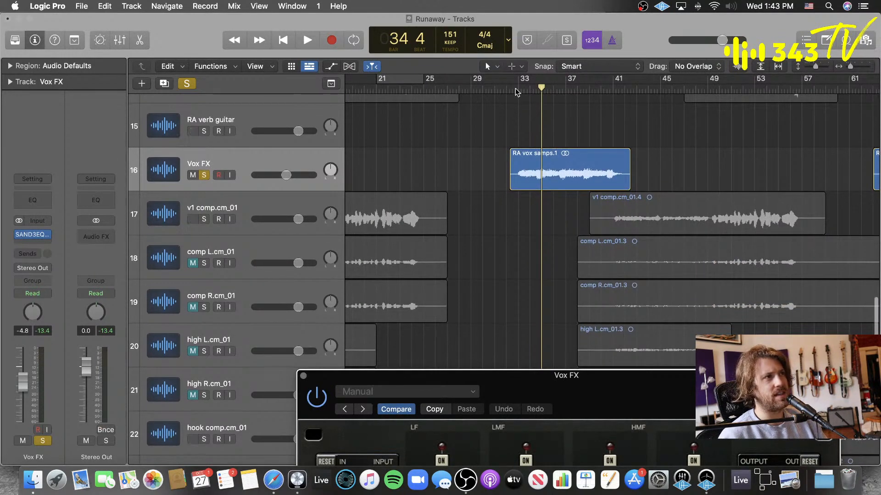
pyautogui.click(517, 91)
pyautogui.press('space')
pyautogui.moveTo(586, 386); pyautogui.dragTo(451, 69)
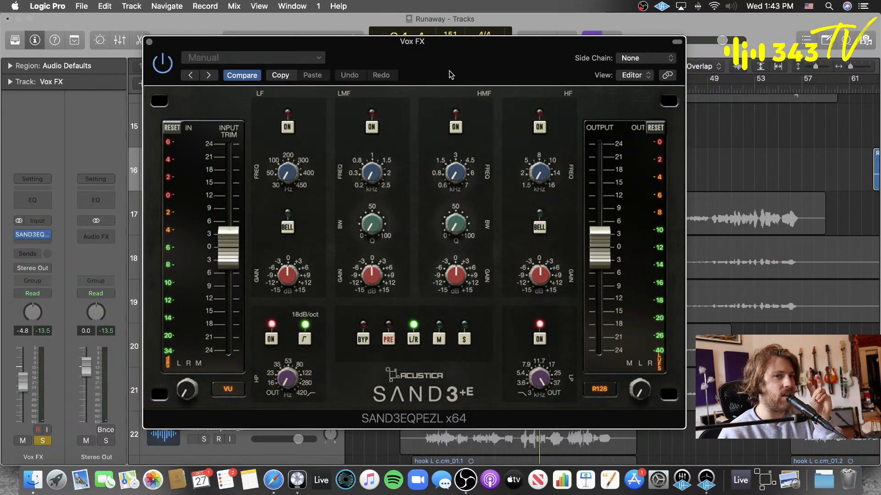
pyautogui.moveTo(412, 59); pyautogui.dragTo(211, 81)
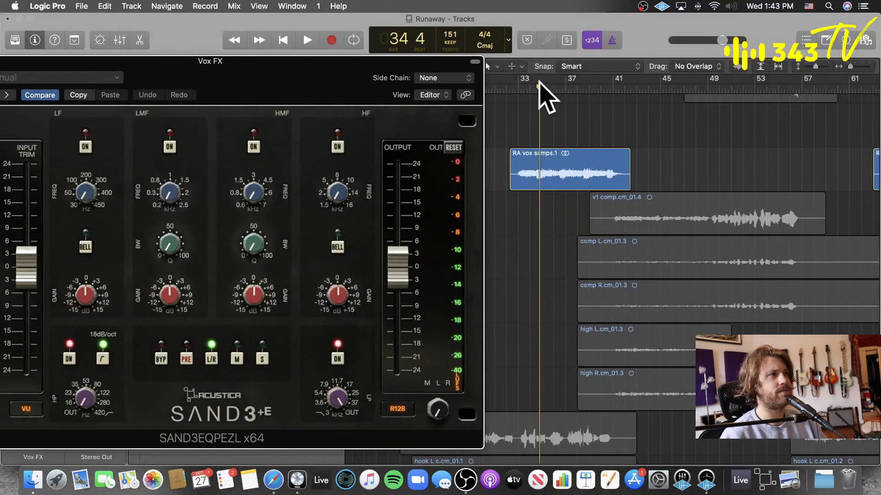
pyautogui.moveTo(519, 80); pyautogui.dragTo(628, 81)
pyautogui.moveTo(231, 84); pyautogui.dragTo(363, 70)
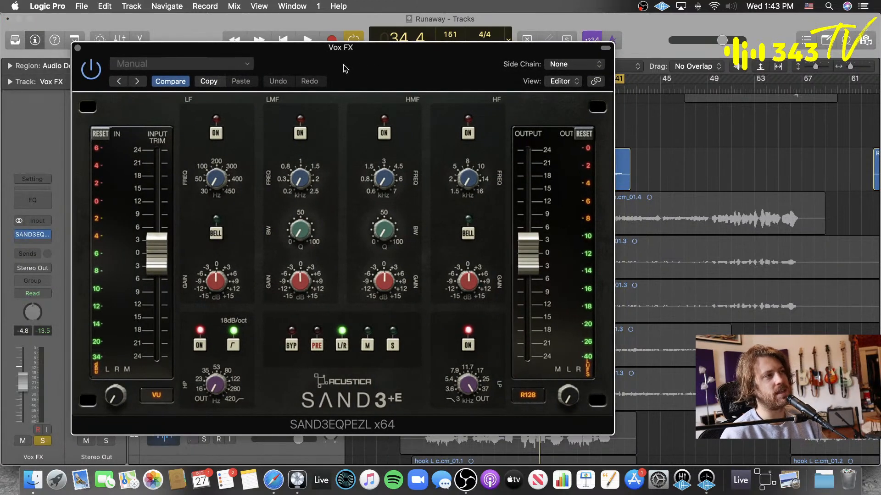
pyautogui.moveTo(345, 69); pyautogui.dragTo(370, 59)
pyautogui.press('space')
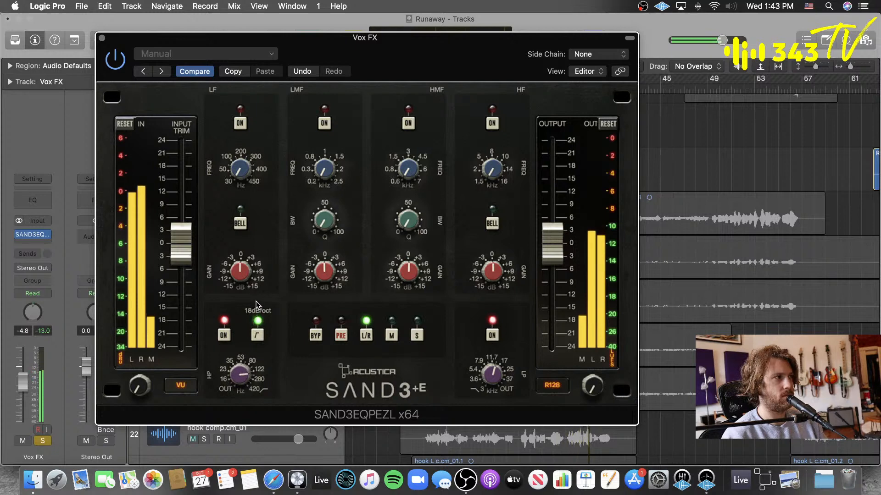
# - Enable the equalizer's HMF band near 3 kHz, widen its bandwidth and cut its gain by about 6 dB while listening
pyautogui.click(407, 124)
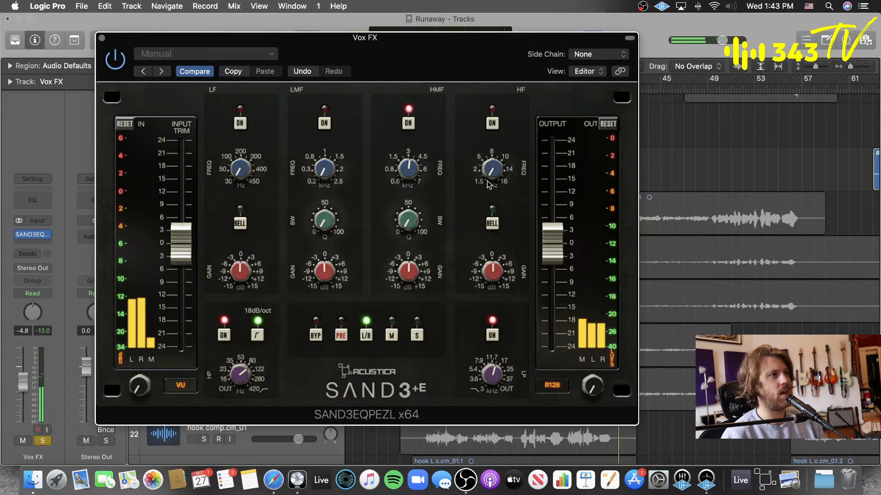
pyautogui.moveTo(461, 63); pyautogui.dragTo(427, 44)
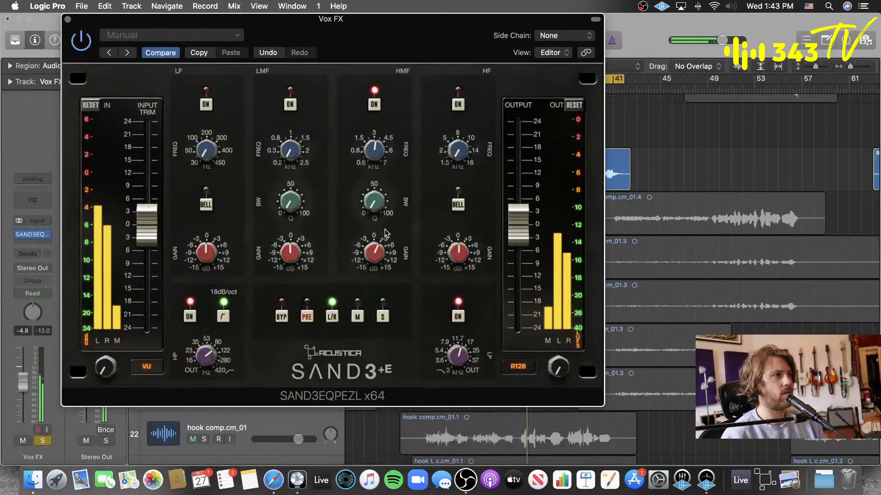
pyautogui.moveTo(385, 229); pyautogui.dragTo(387, 224)
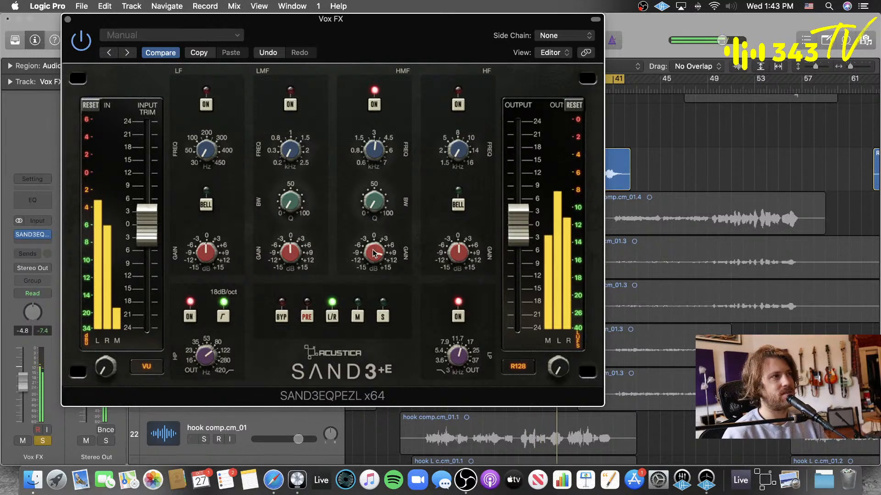
pyautogui.press('space')
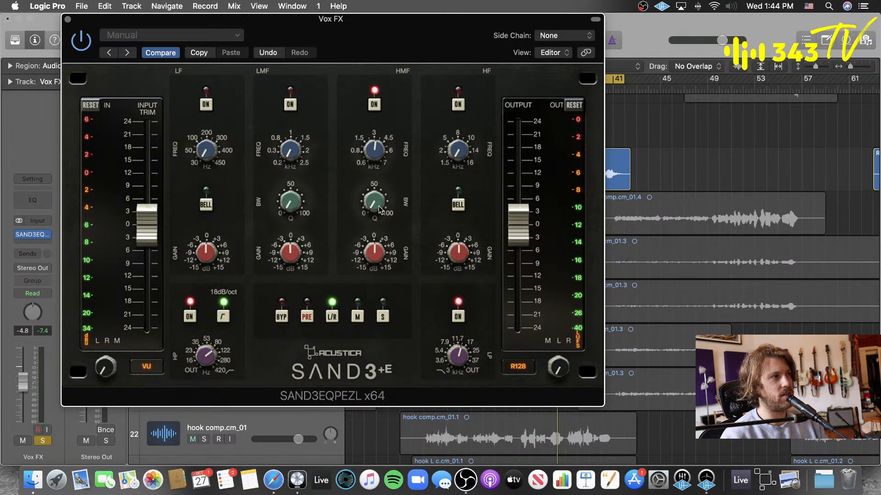
pyautogui.press('space')
pyautogui.moveTo(379, 209); pyautogui.dragTo(367, 189)
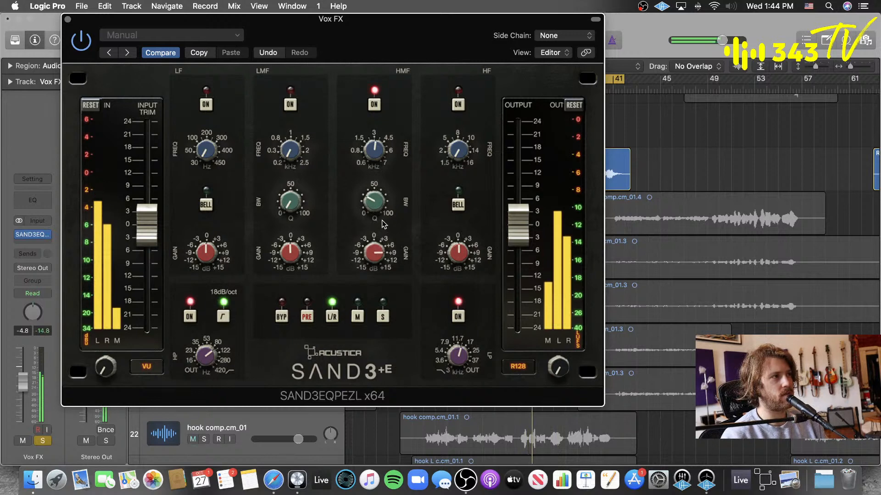
pyautogui.moveTo(374, 252); pyautogui.dragTo(371, 265)
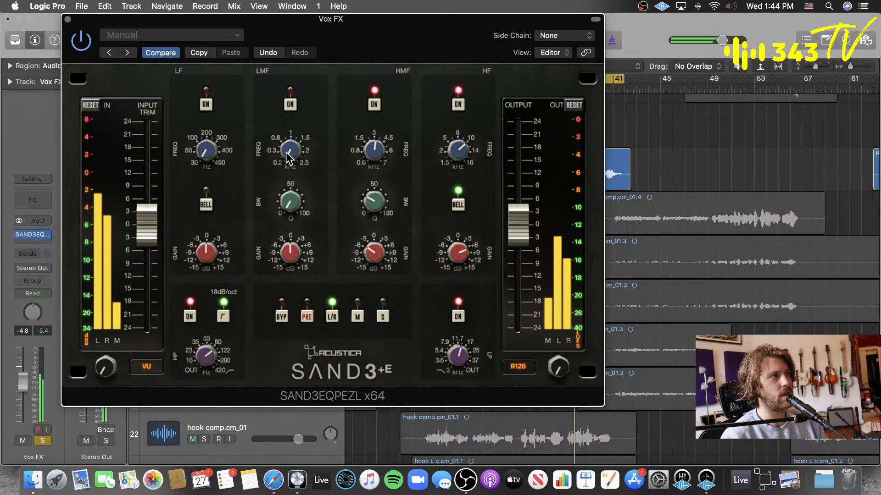
# - Enable and cut the LMF band between 0.3 and 0.8 kHz and the LF band at about 200 Hz
pyautogui.moveTo(286, 152); pyautogui.dragTo(294, 125)
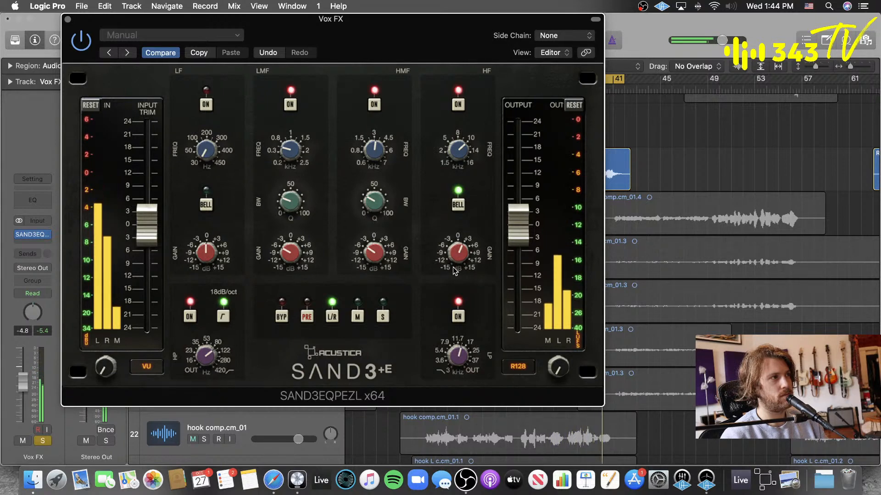
pyautogui.click(205, 105)
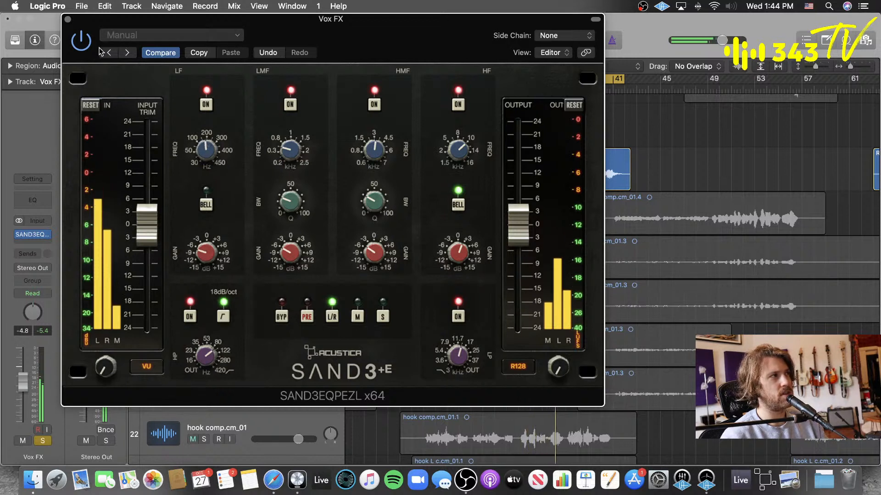
# - Compare the Vox FX sound with the equalizer bypassed and active, and close the plug-in window
pyautogui.click(82, 42)
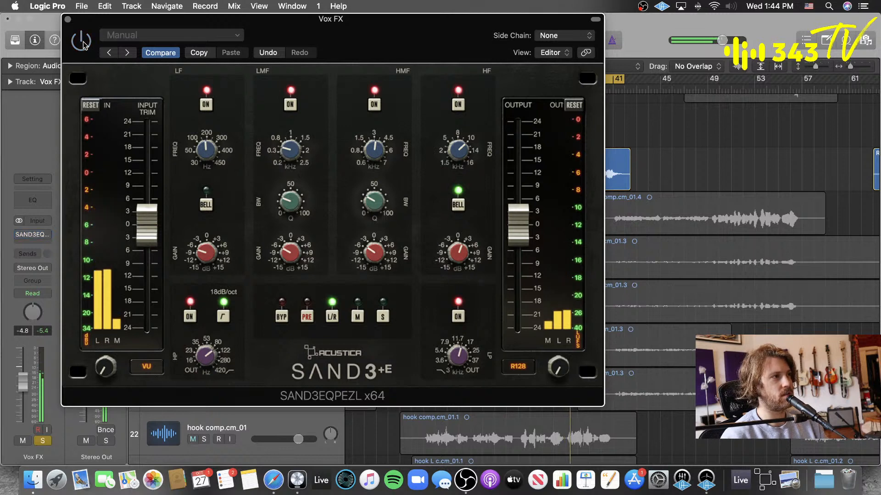
pyautogui.click(83, 43)
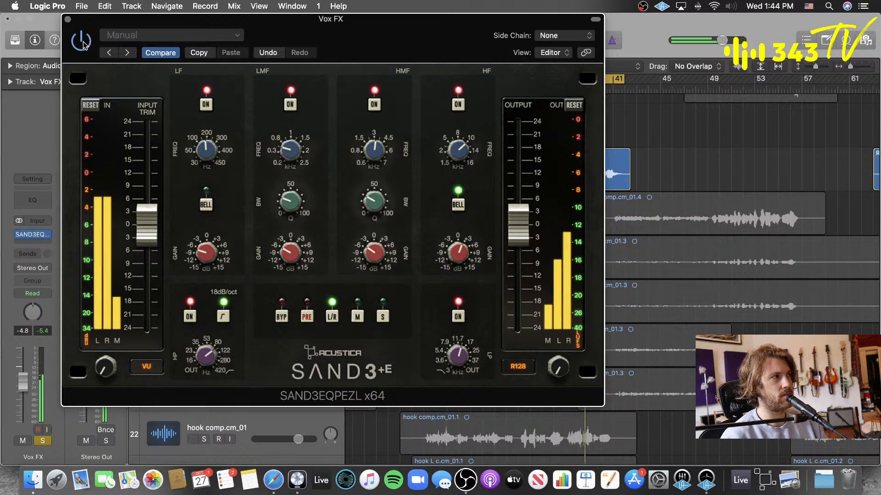
pyautogui.click(67, 20)
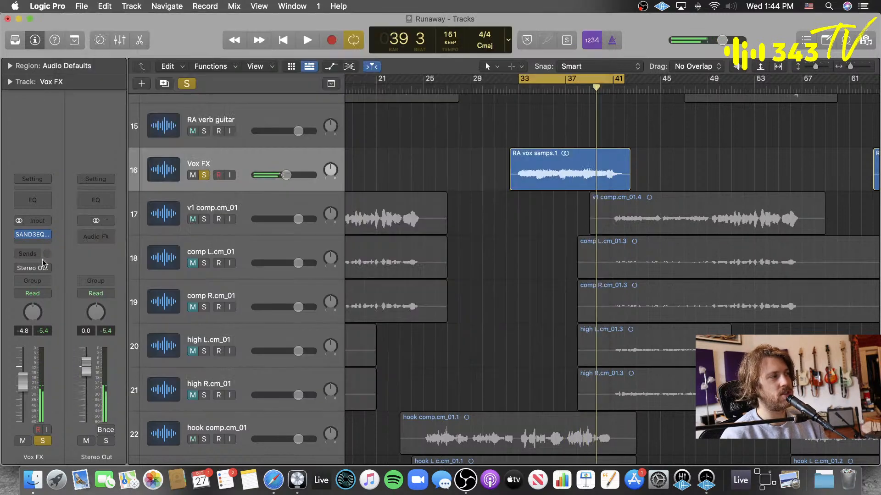
# - Unsolo Vox FX and play the full mix from bar 33 with the cycle range active
pyautogui.click(43, 442)
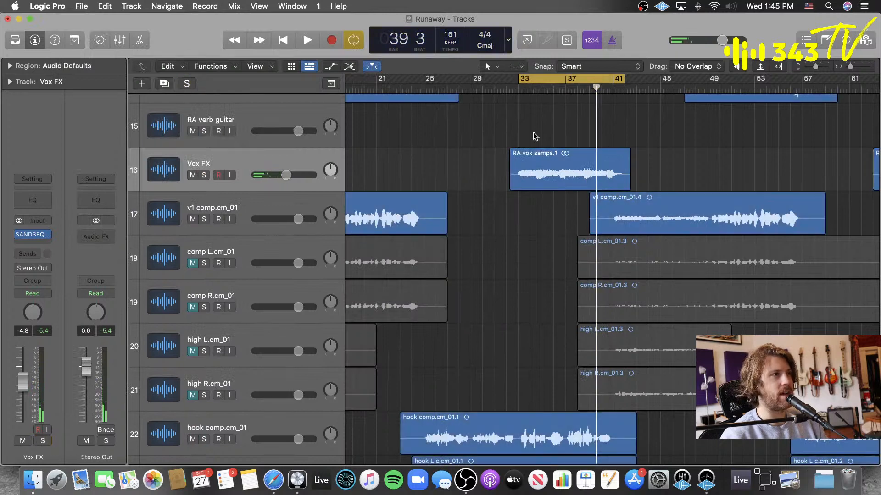
pyautogui.click(529, 85)
pyautogui.click(506, 87)
pyautogui.click(528, 81)
pyautogui.press('space')
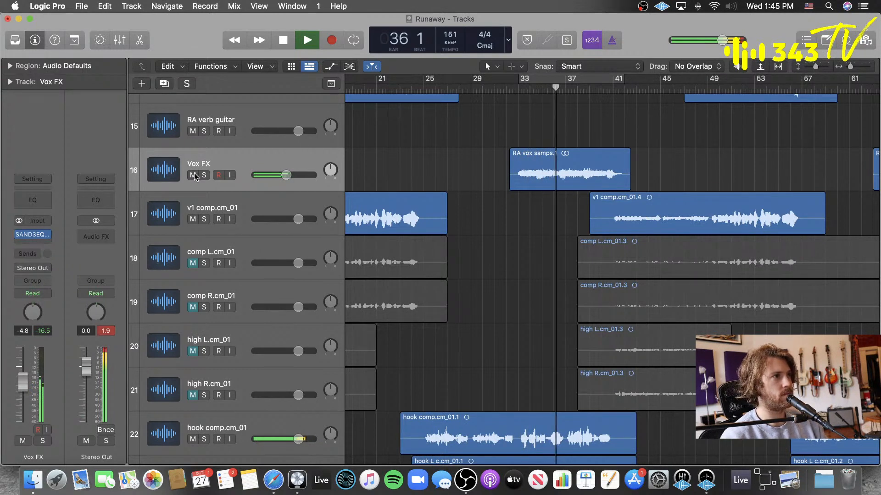
pyautogui.click(540, 79)
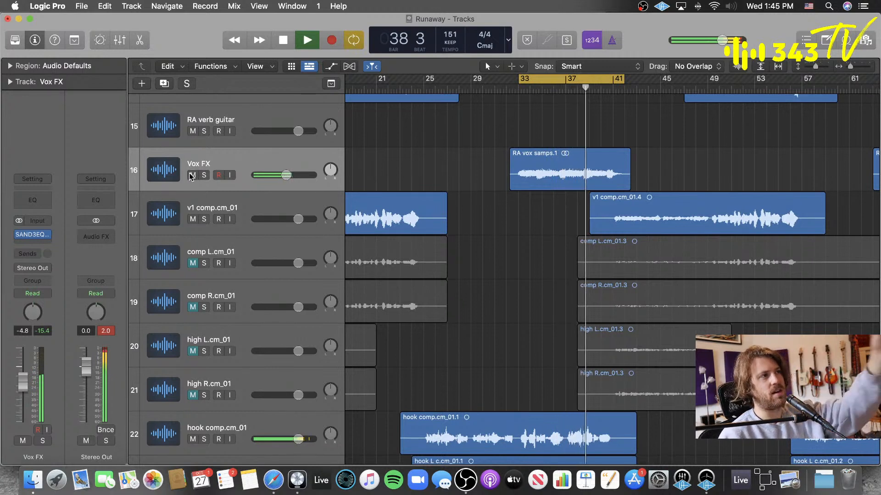
# - Compare the looping full mix with the Vox FX track muted and unmuted several times
pyautogui.click(192, 176)
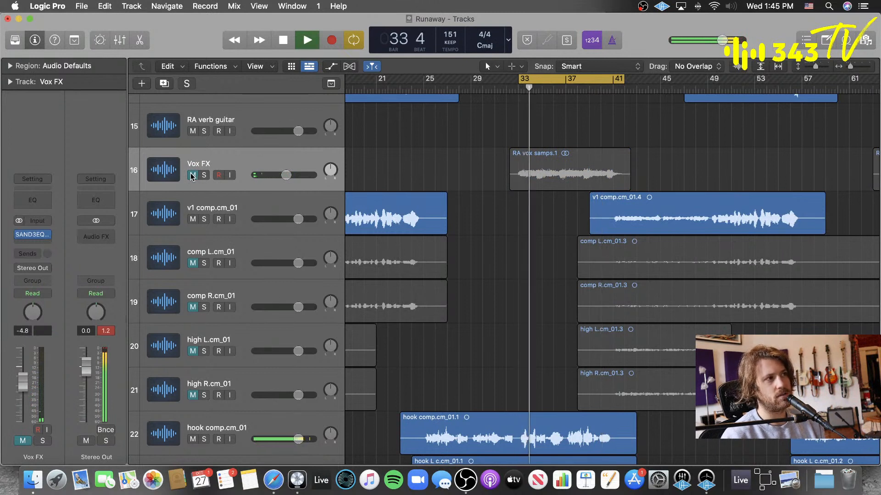
pyautogui.click(192, 175)
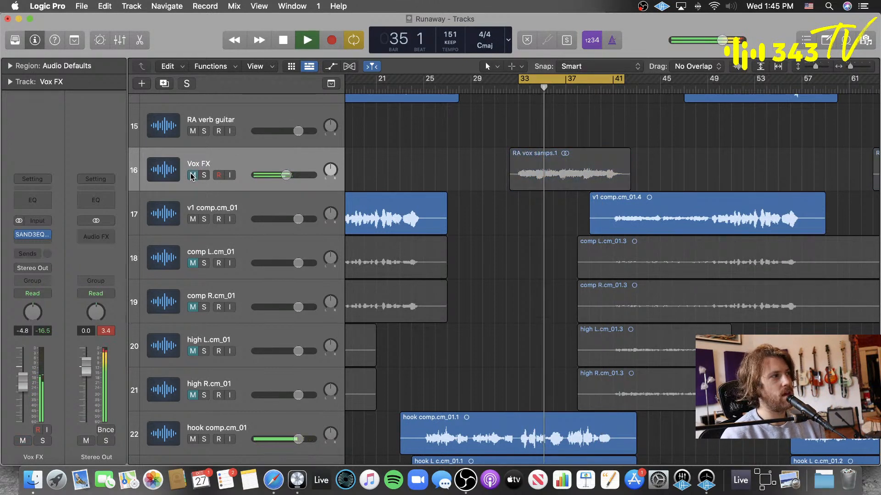
pyautogui.click(191, 176)
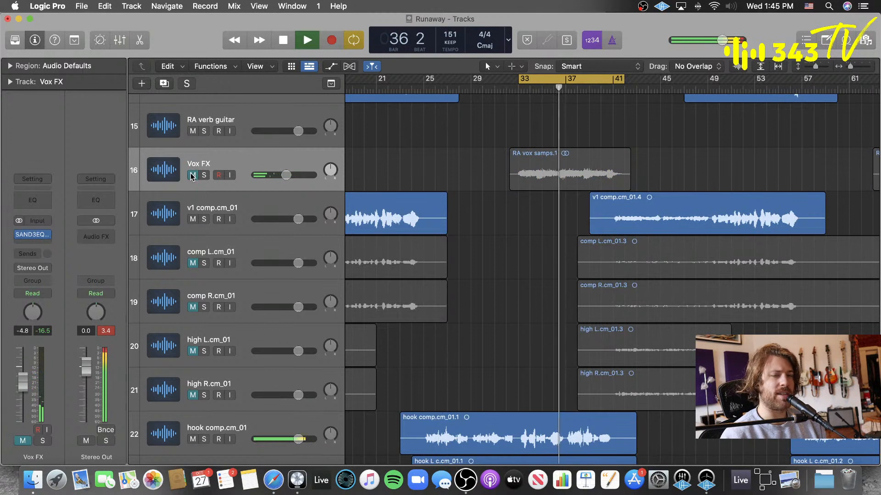
pyautogui.click(191, 176)
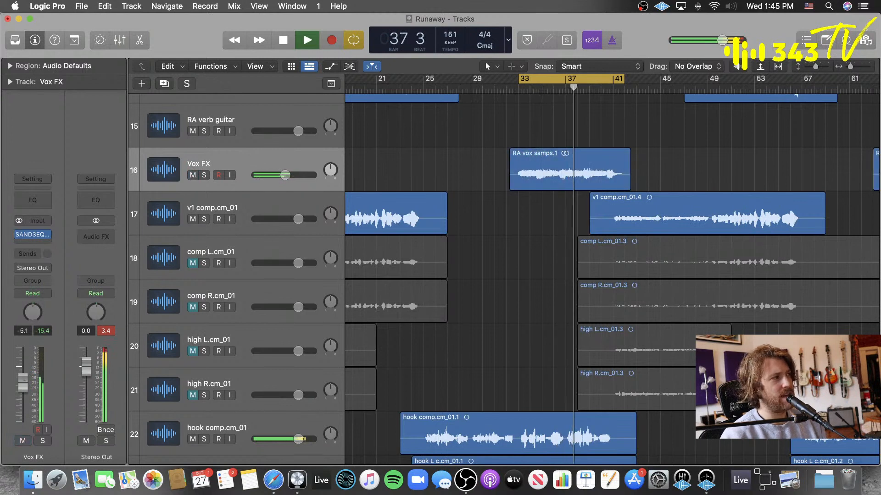
pyautogui.click(193, 175)
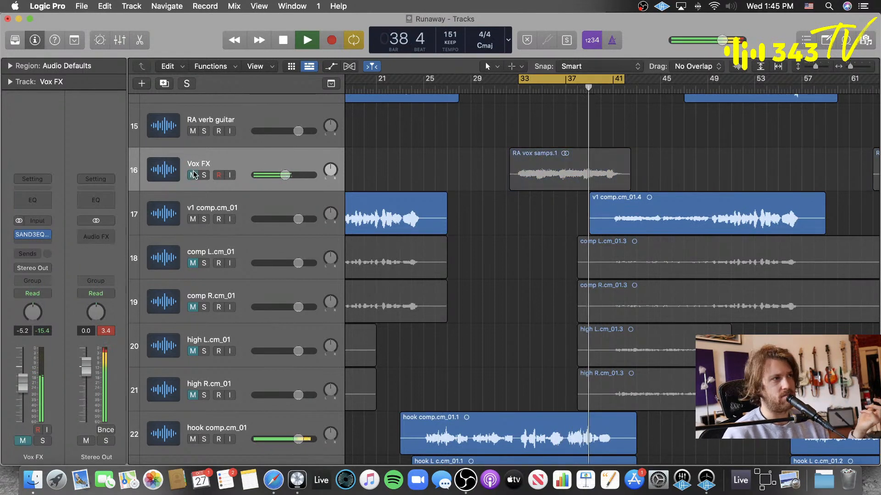
pyautogui.press('space')
pyautogui.press('space')
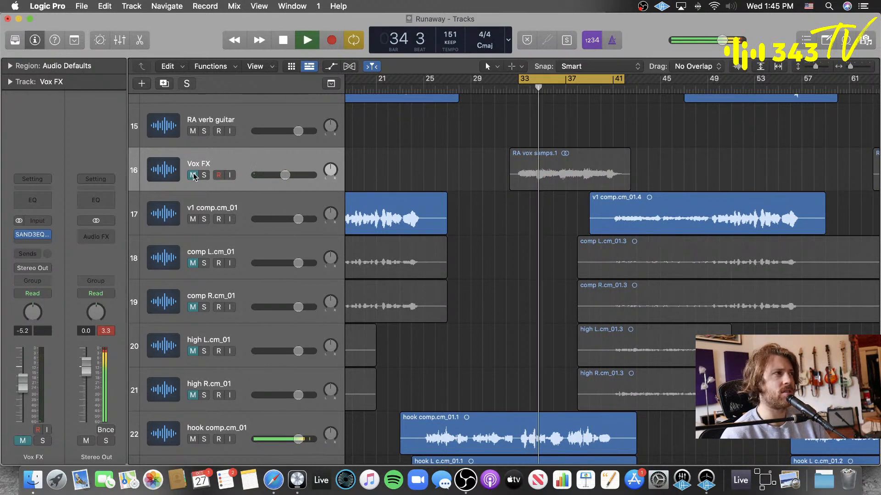
pyautogui.click(193, 175)
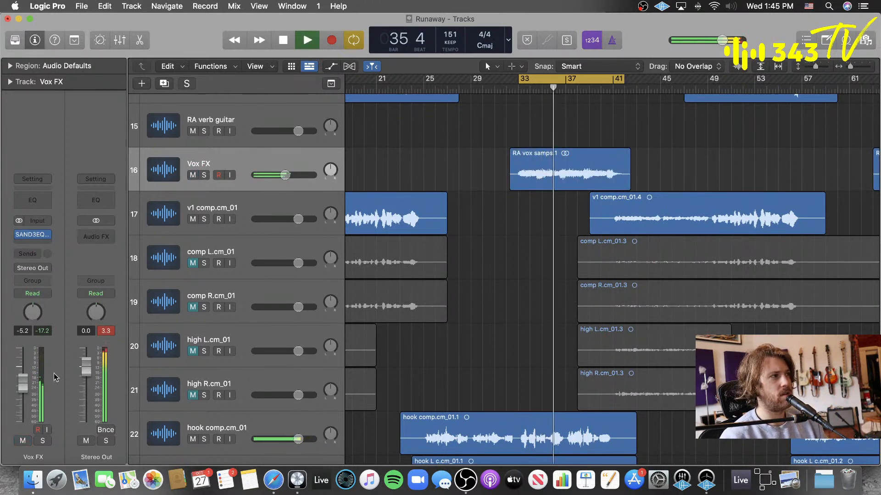
# - Raise the Vox FX volume to about -3.4 dB and check the level against the mix by muting and unmuting the track
pyautogui.moveTo(23, 385); pyautogui.dragTo(23, 377)
pyautogui.click(23, 441)
pyautogui.click(23, 441)
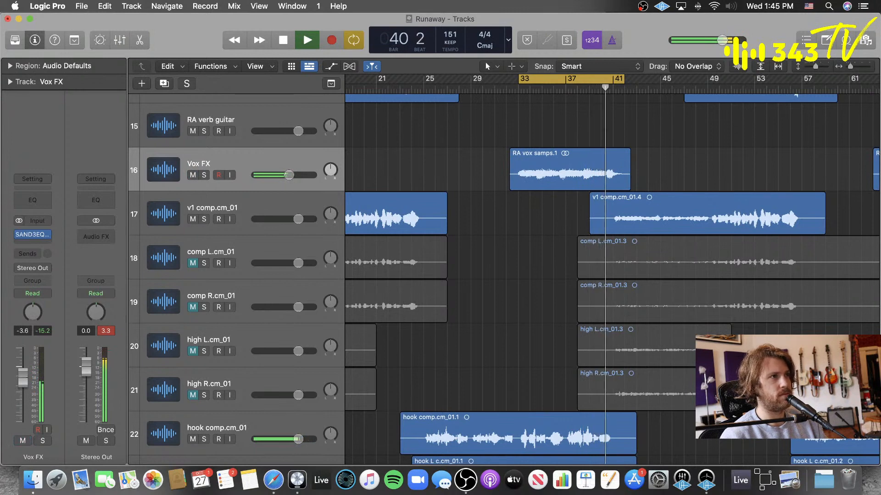
# - Turn off the cycle range and audition the end of RA vox samps.1 with Vox FX soloed and unsoloed
pyautogui.click(552, 77)
pyautogui.press('super+Left')
pyautogui.press('super+Left')
pyautogui.press('super+Up')
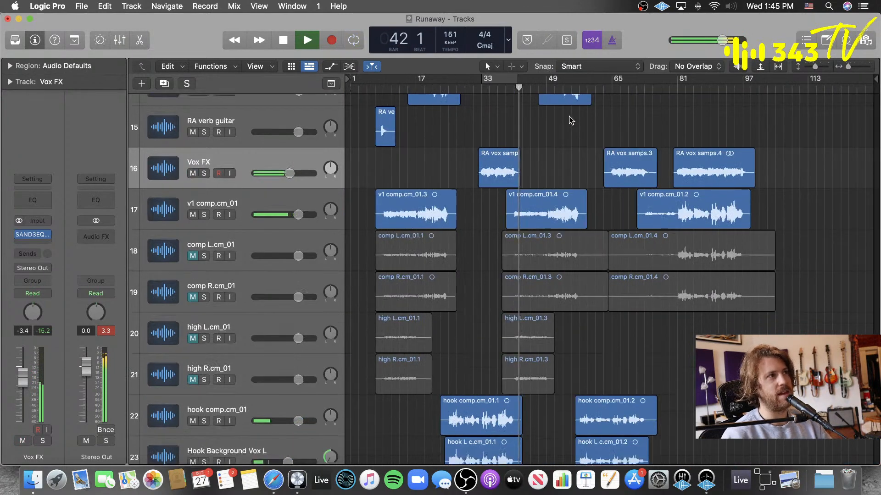
pyautogui.press('space')
pyautogui.press('super+Right')
pyautogui.press('super+Down')
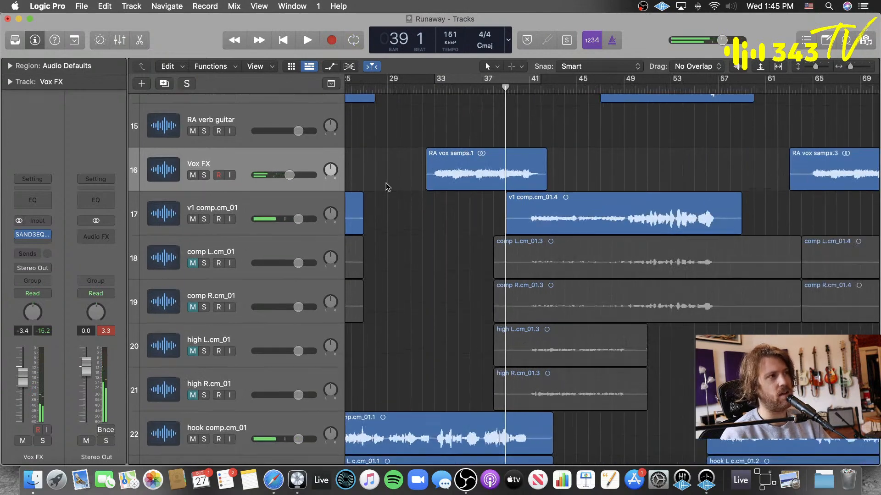
pyautogui.press('super+Right')
pyautogui.click(204, 177)
pyautogui.press('space')
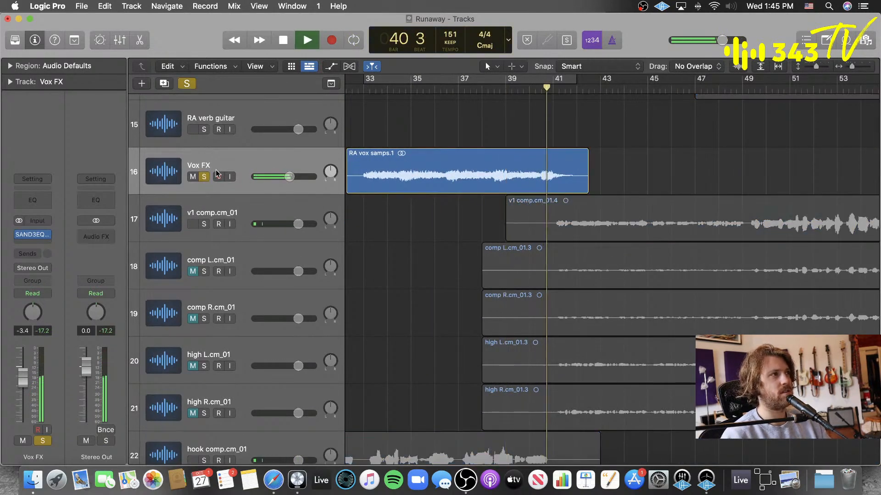
pyautogui.press('s')
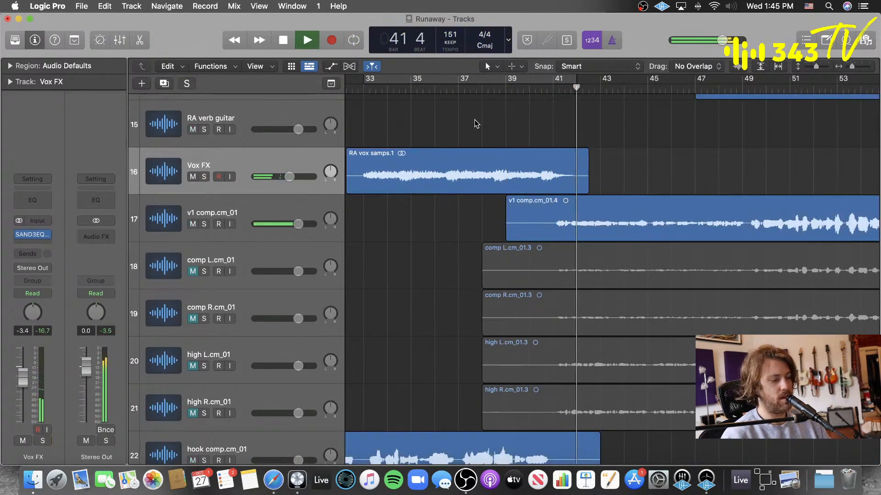
# - Select all tracks and lower their volumes together, taking Hook Background Vox R to about -7.4 dB, and play from about bar 34
pyautogui.press('super+Left')
pyautogui.press('super+Left')
pyautogui.press('super+Up')
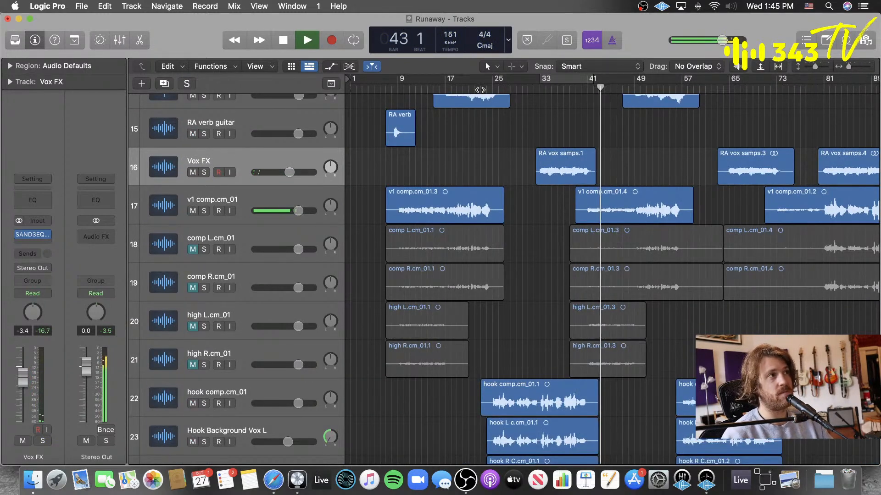
pyautogui.press('super+Up')
pyautogui.press('super+Up')
pyautogui.press('super+Up')
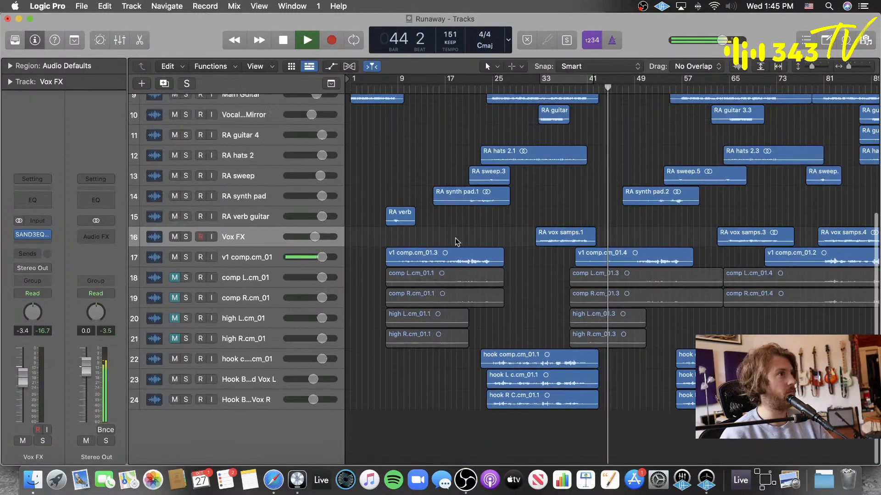
pyautogui.click(234, 395)
pyautogui.scroll(5, 273, 293)
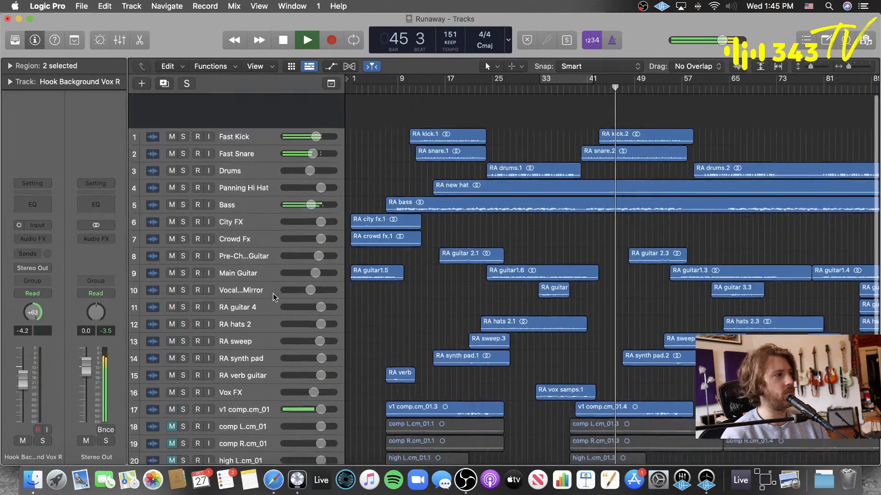
pyautogui.press('super+a')
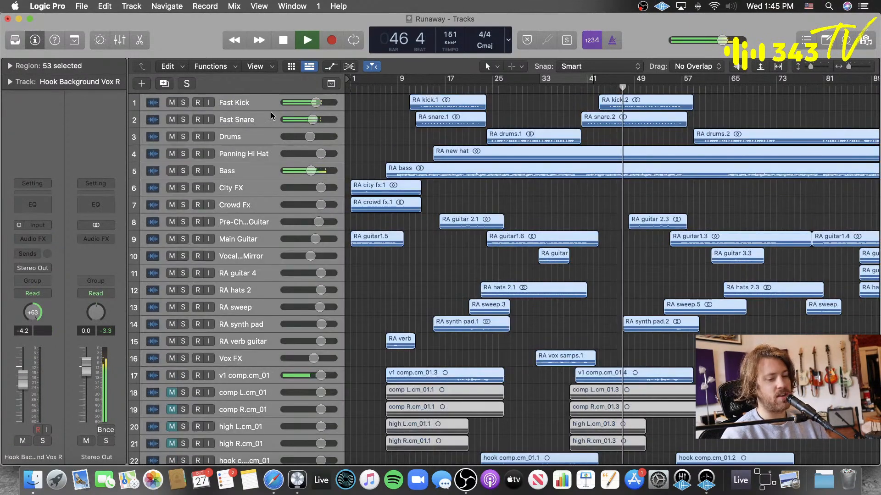
pyautogui.press('space')
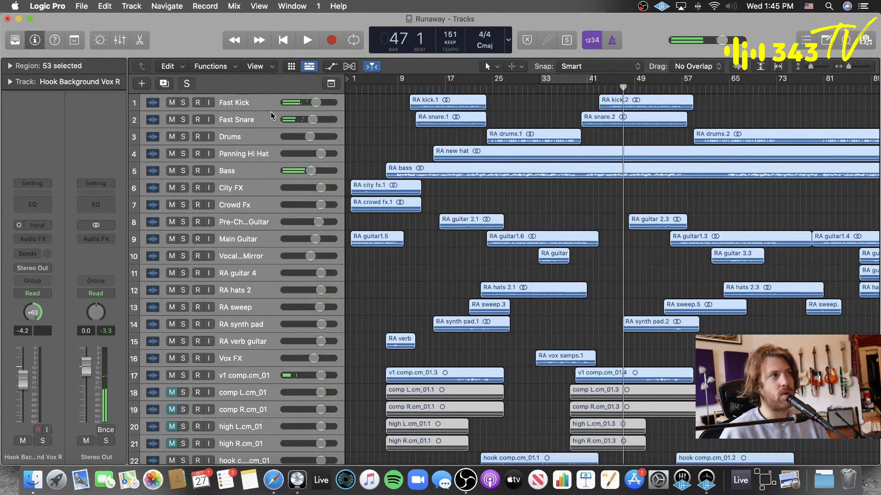
pyautogui.press('space')
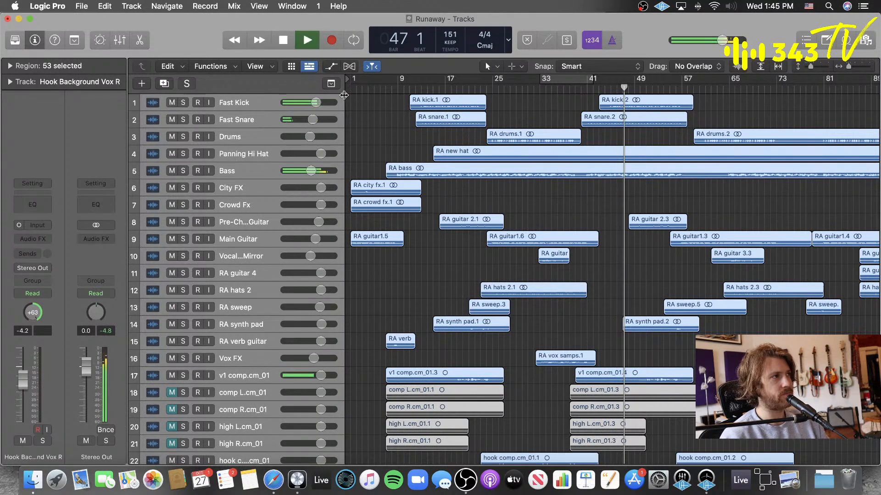
pyautogui.moveTo(315, 105); pyautogui.dragTo(309, 102)
pyautogui.click(547, 85)
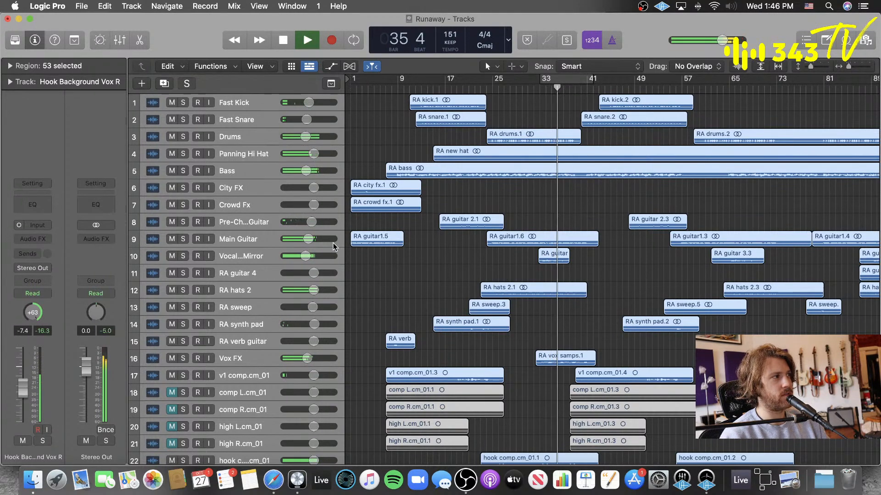
# - Select hook comp.cm_01 and both Hook Background Vox tracks and lower them together, with hook comp.cm_01 at about -5.0 dB
pyautogui.scroll(-5, 381, 142)
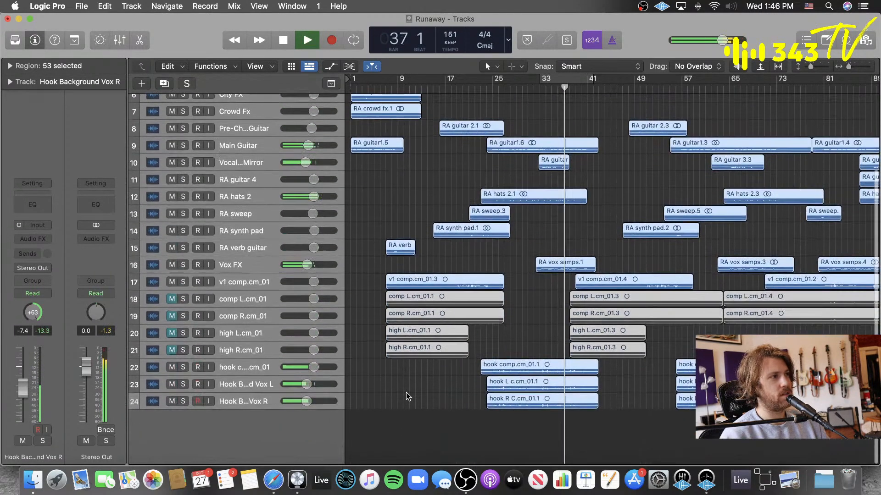
pyautogui.click(406, 396)
pyautogui.click(258, 372)
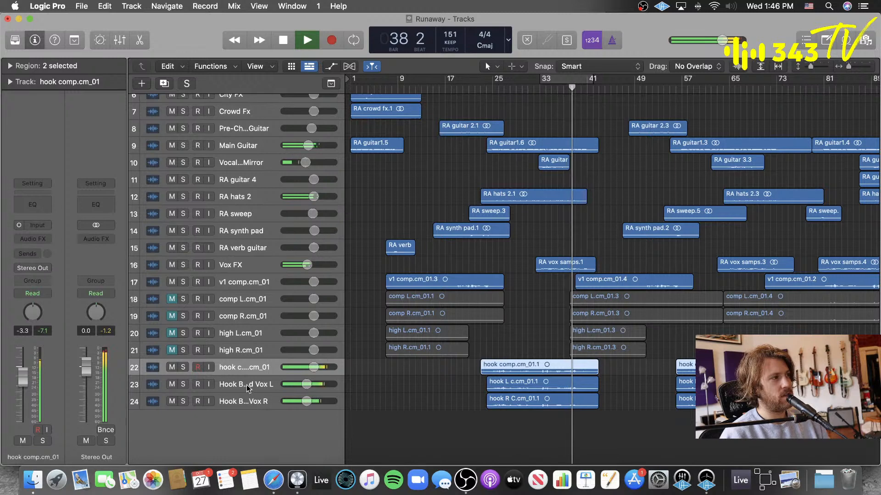
pyautogui.keyDown('shift'); pyautogui.click(255, 404); pyautogui.keyUp('shift')
pyautogui.moveTo(314, 367); pyautogui.dragTo(310, 367)
pyautogui.click(541, 83)
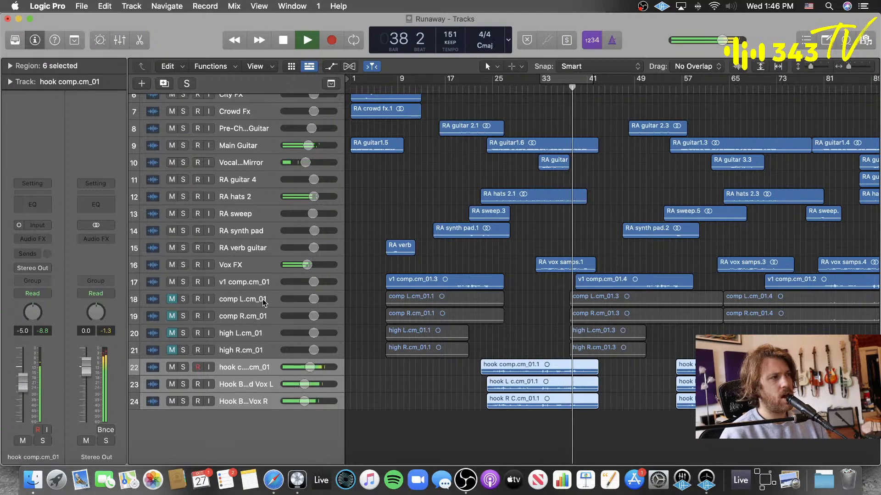
# - Select all tracks, play from about bar 28, and lower all volumes together, taking hook comp.cm_01 to about -7.8 dB
pyautogui.scroll(5, 263, 299)
pyautogui.scroll(-2, 258, 298)
pyautogui.press('super+a')
pyautogui.press('space')
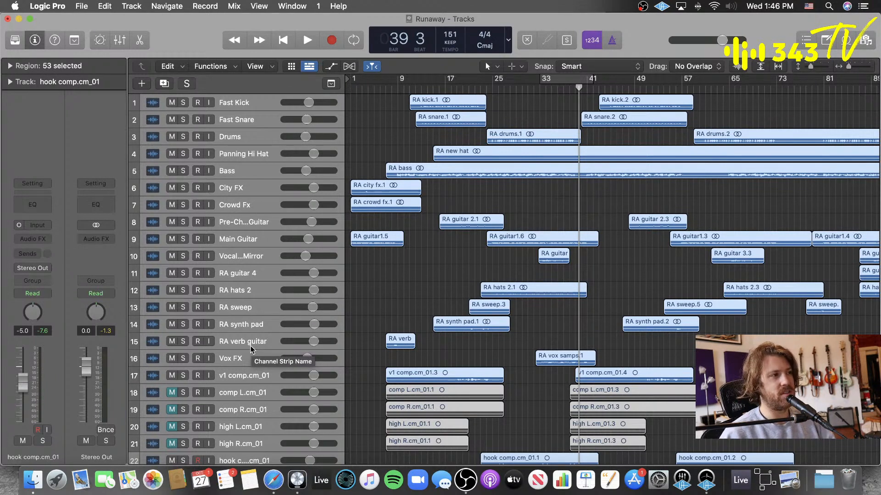
pyautogui.scroll(-4, 384, 270)
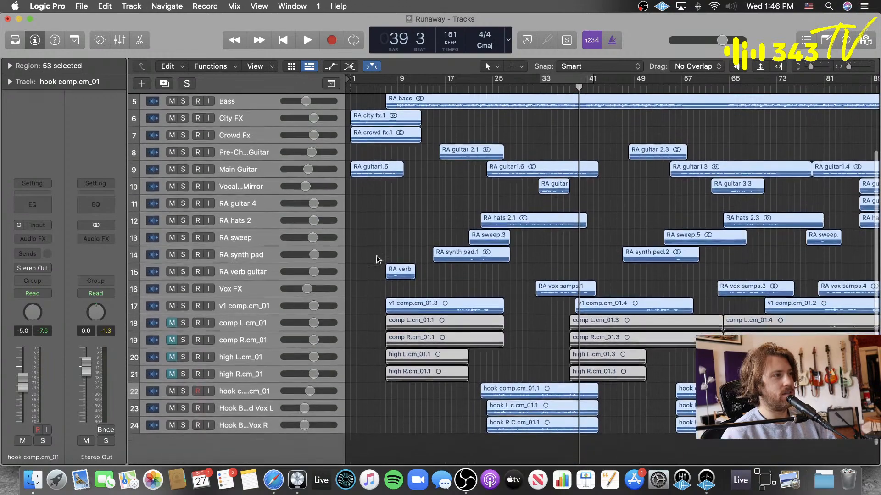
pyautogui.scroll(4, 388, 243)
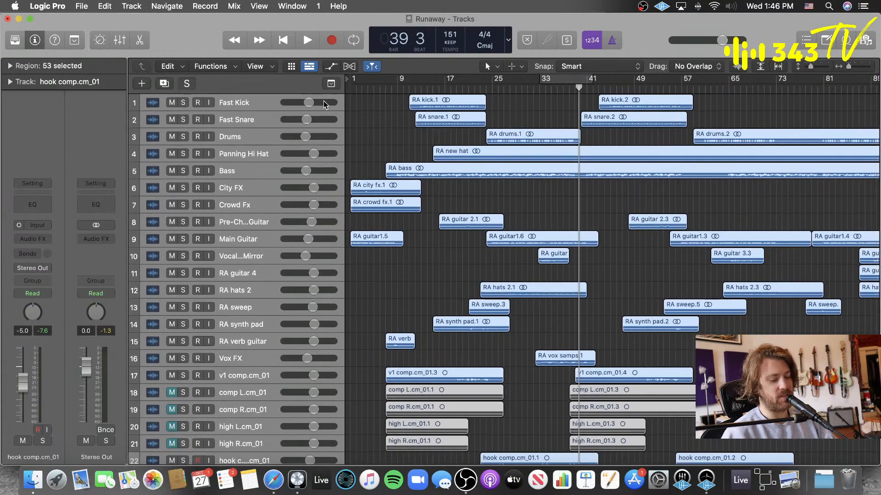
pyautogui.press('super+Down')
pyautogui.press('super+Down')
pyautogui.press('super+Down')
pyautogui.press('super+Down')
pyautogui.press('super+Down')
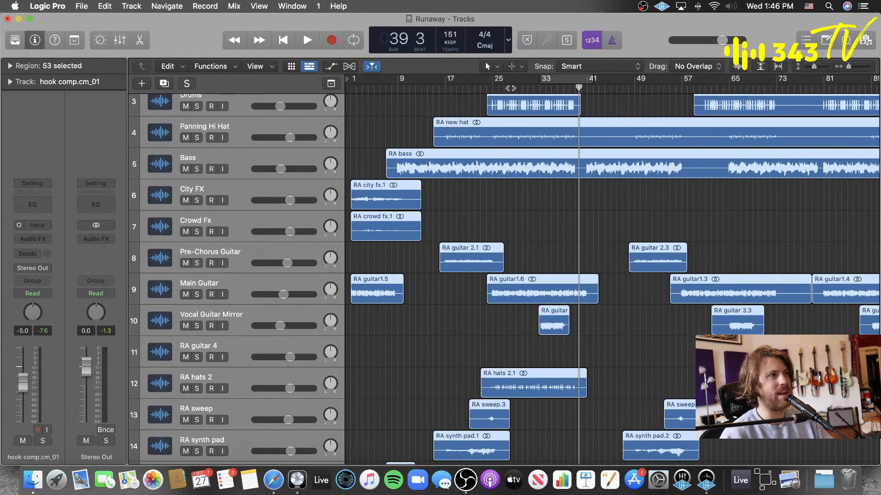
pyautogui.click(511, 87)
pyautogui.press('space')
pyautogui.scroll(2, 292, 242)
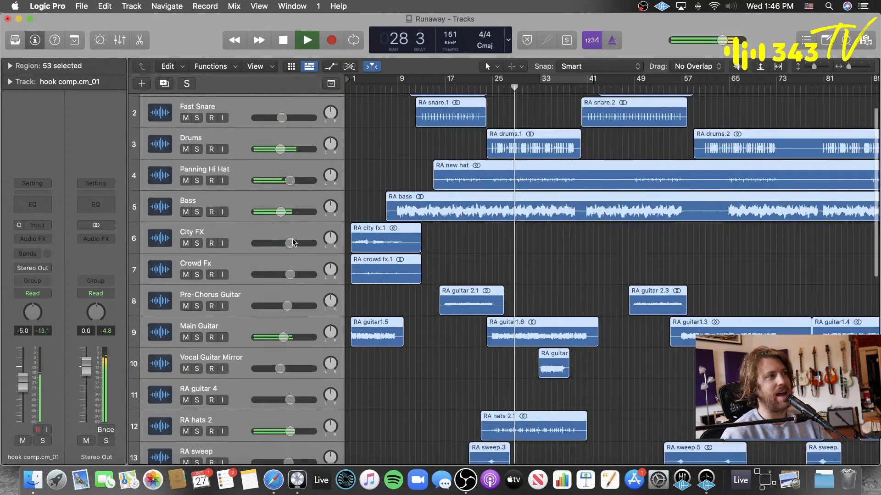
pyautogui.scroll(2, 292, 242)
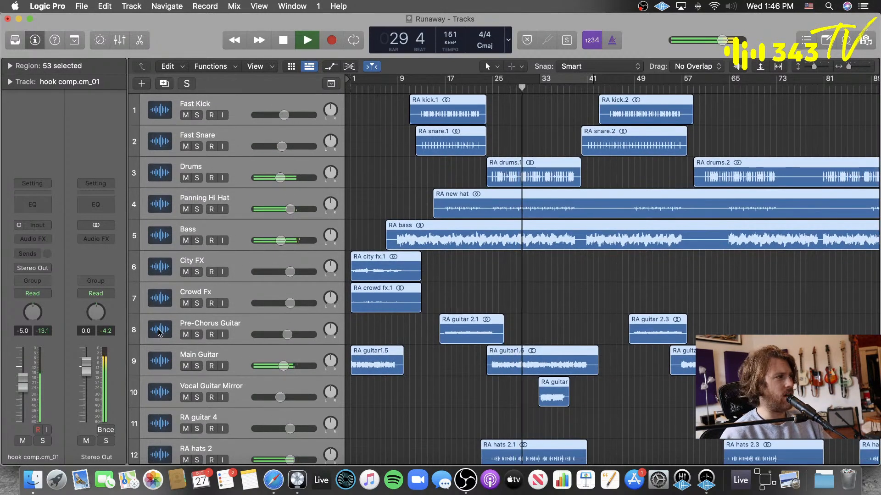
pyautogui.moveTo(283, 114); pyautogui.dragTo(279, 115)
pyautogui.click(403, 137)
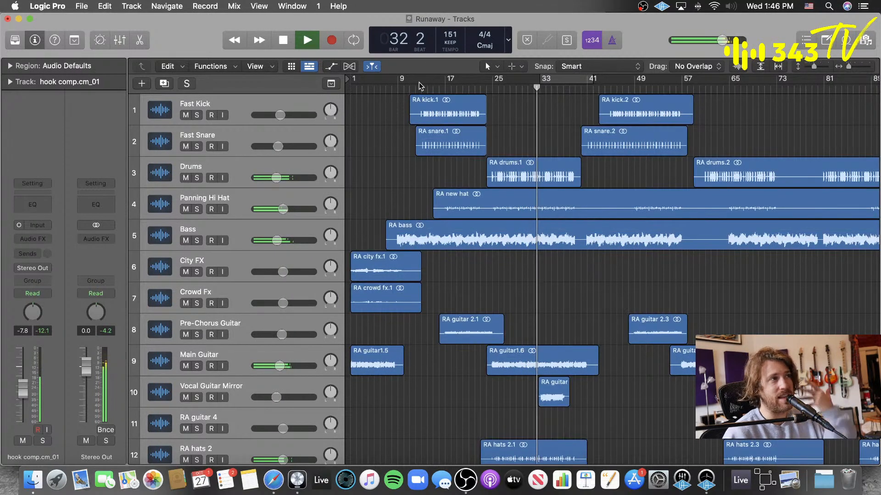
# - Play the mix from about bar 13 to check the levels, select the Fast Kick track and stop playback
pyautogui.click(421, 86)
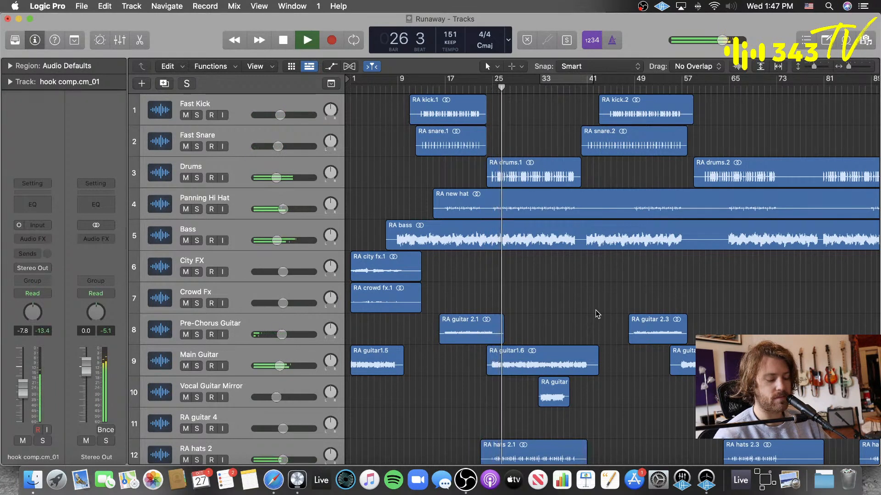
pyautogui.click(262, 104)
pyautogui.press('space')
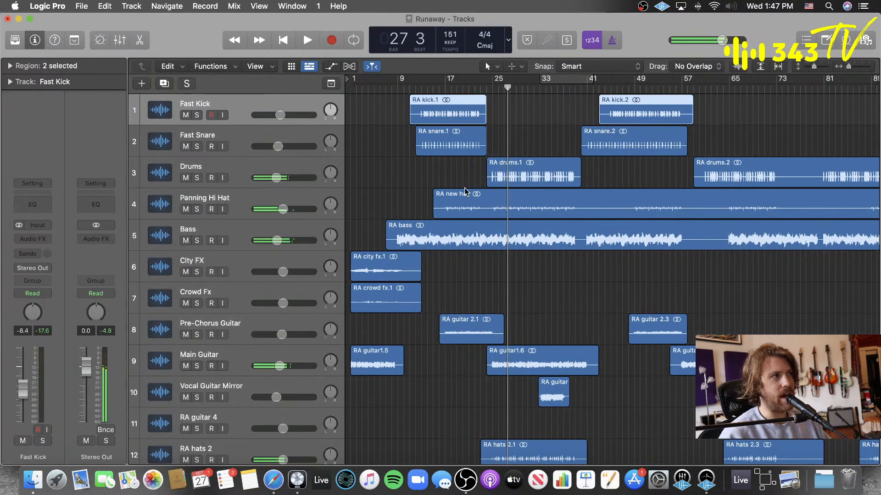
pyautogui.click(423, 181)
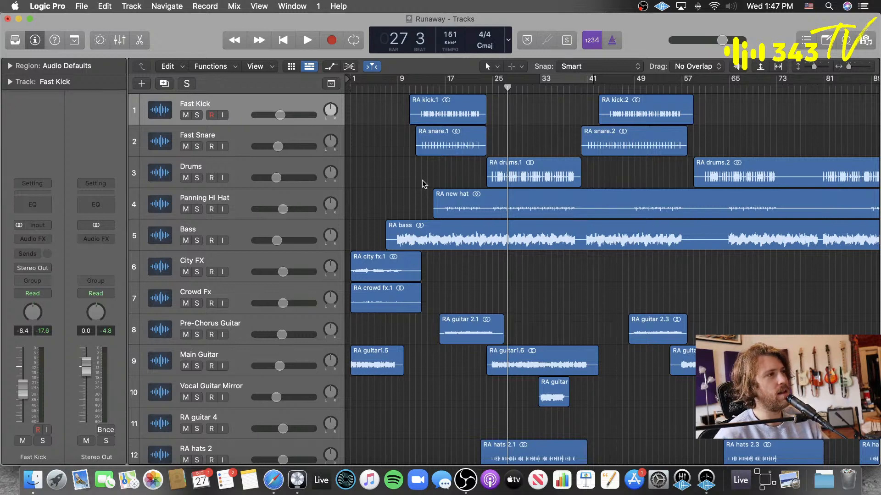
# - Save the Runaway project with the new track levels
pyautogui.press('super+Up')
pyautogui.press('super+Up')
pyautogui.press('super+Up')
pyautogui.press('super+Up')
pyautogui.press('super+Up')
pyautogui.press('super+Up')
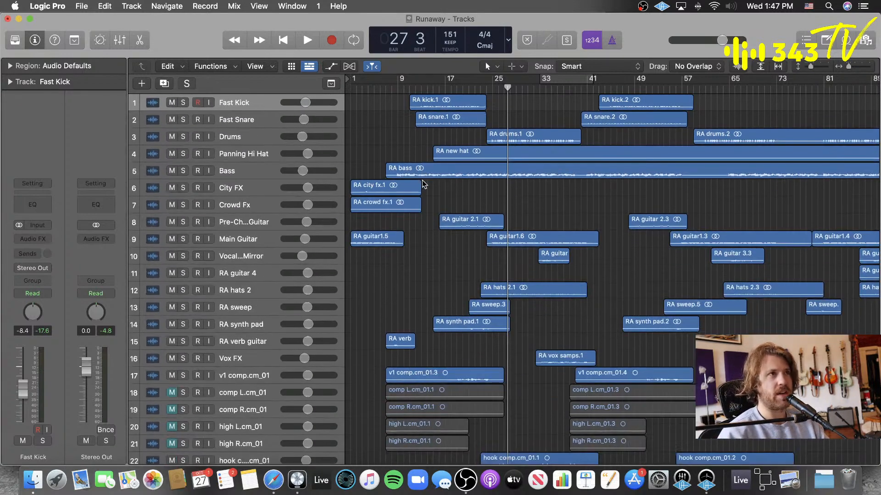
pyautogui.press('super+s')
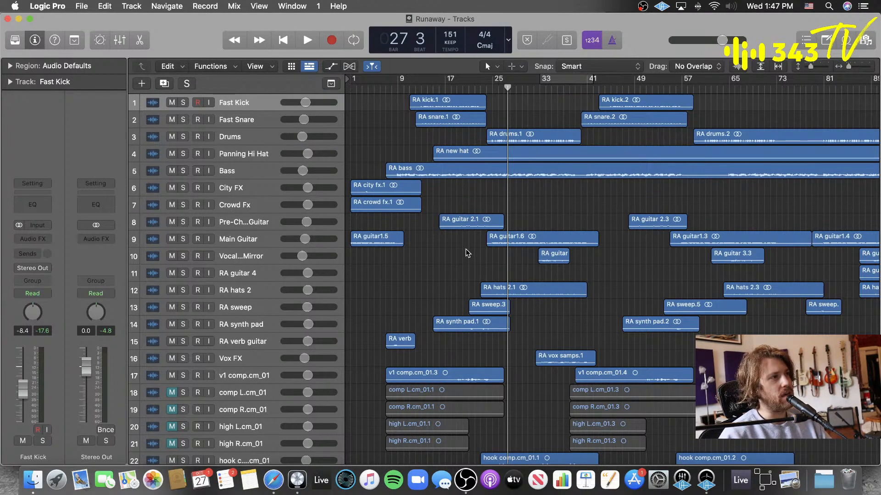
pyautogui.scroll(-5, 461, 236)
pyautogui.scroll(5, 438, 202)
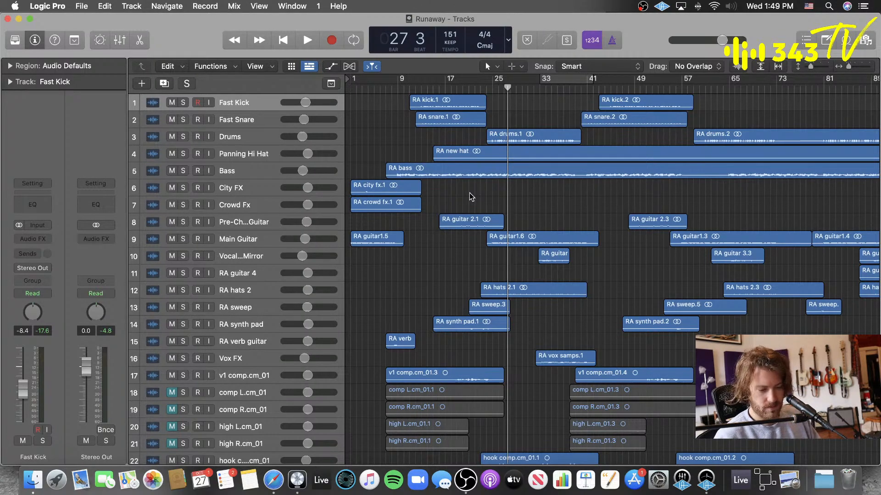
# - Play the full mix from bar 27 and review all 24 tracks with the complete track list in view
pyautogui.press('space')
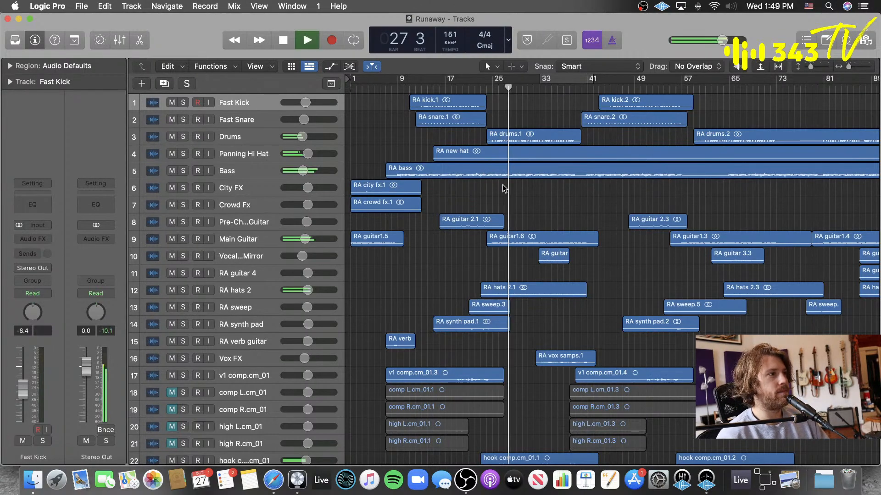
pyautogui.scroll(-1, 518, 246)
pyautogui.scroll(-4, 517, 247)
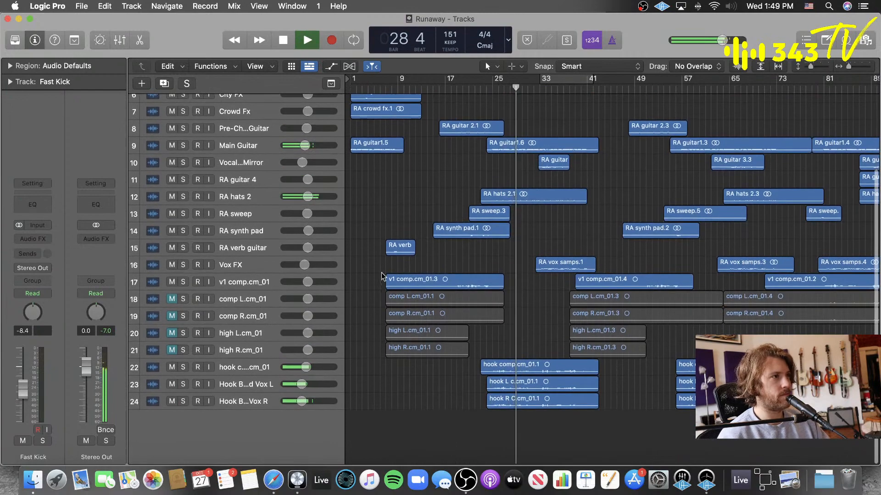
pyautogui.scroll(2, 402, 246)
pyautogui.scroll(3, 403, 247)
pyautogui.press('super+Up')
pyautogui.press('super+Up')
pyautogui.press('super+Up')
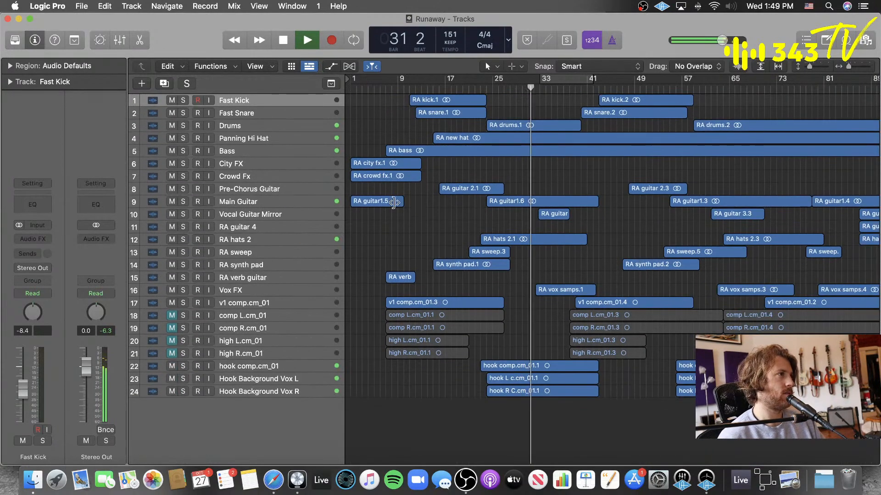
# - Select and solo the Main Guitar track, turn on the cycle range and stop playback
pyautogui.click(255, 203)
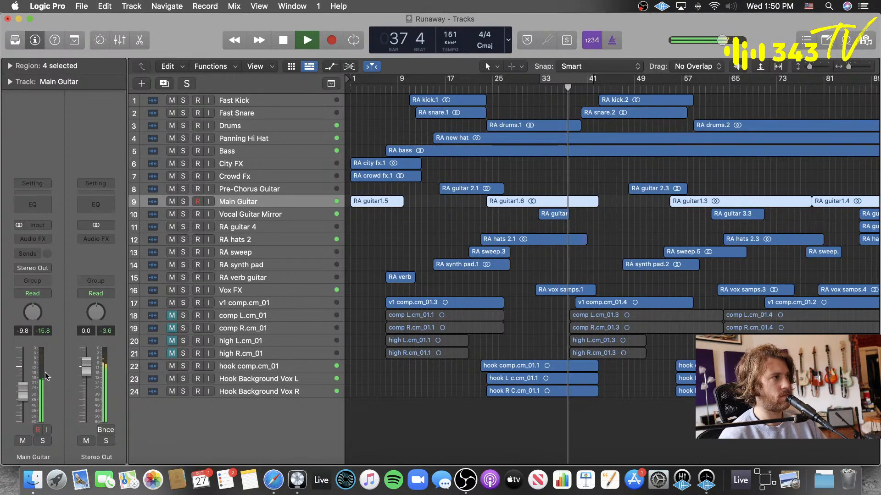
pyautogui.click(183, 201)
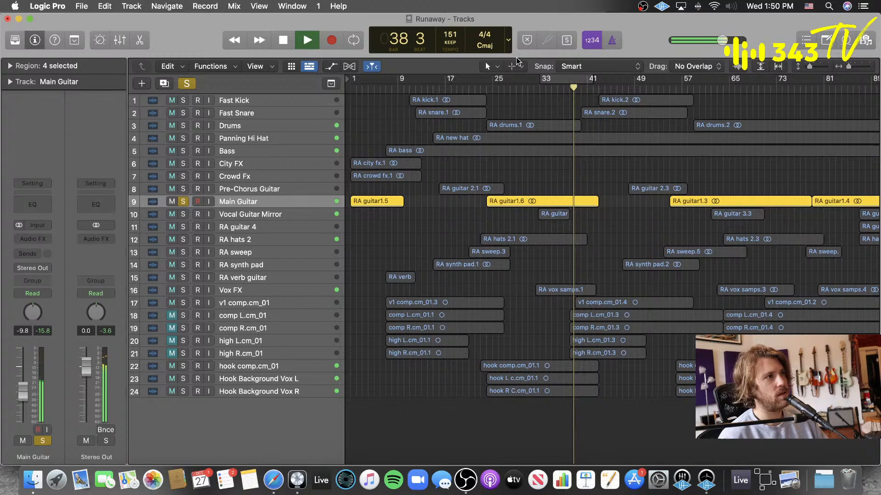
pyautogui.click(558, 77)
pyautogui.press('space')
# - Set the cycle range to run from bar 25 to about bar 41 and play the soloed Main Guitar in it
pyautogui.press('super+Down')
pyautogui.press('super+Down')
pyautogui.press('super+Down')
pyautogui.press('super+Down')
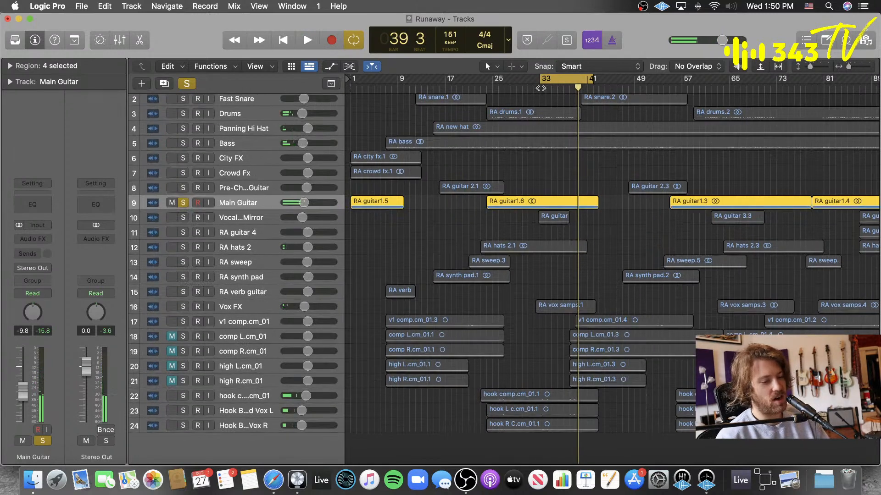
pyautogui.press('super+Down')
pyautogui.press('super+Down')
pyautogui.press('super+Down')
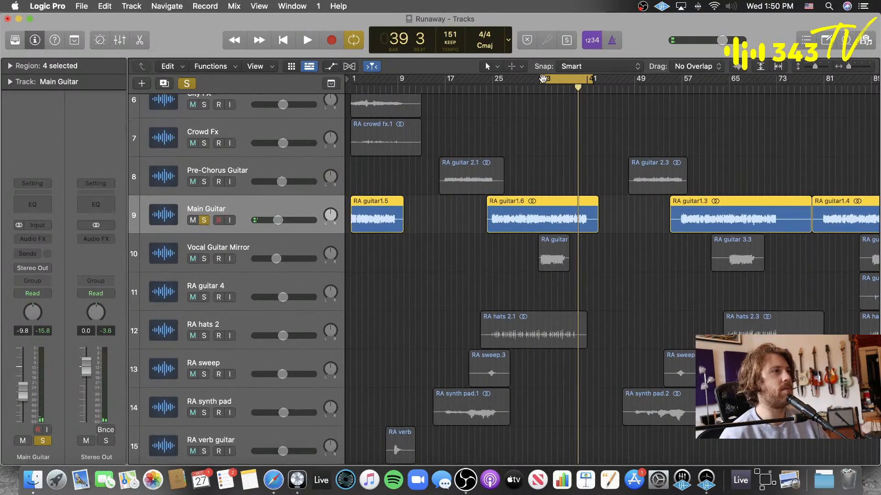
pyautogui.moveTo(540, 81); pyautogui.dragTo(493, 82)
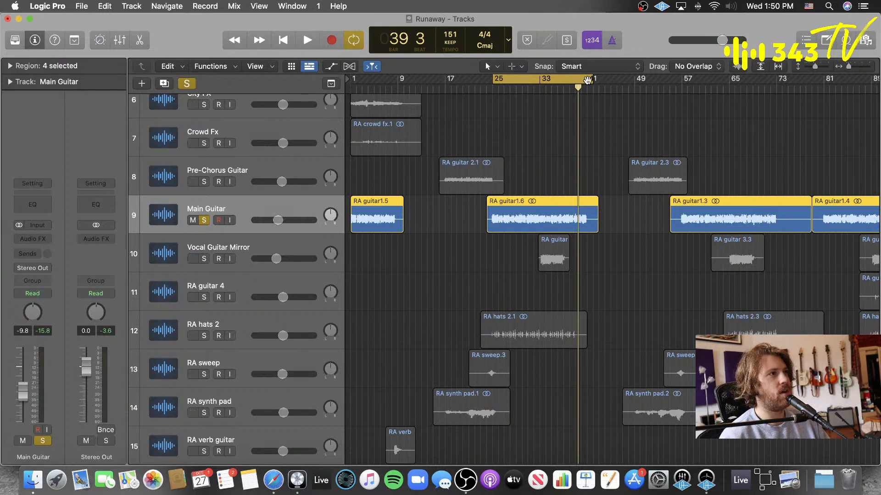
pyautogui.moveTo(591, 81); pyautogui.dragTo(585, 83)
pyautogui.press('space')
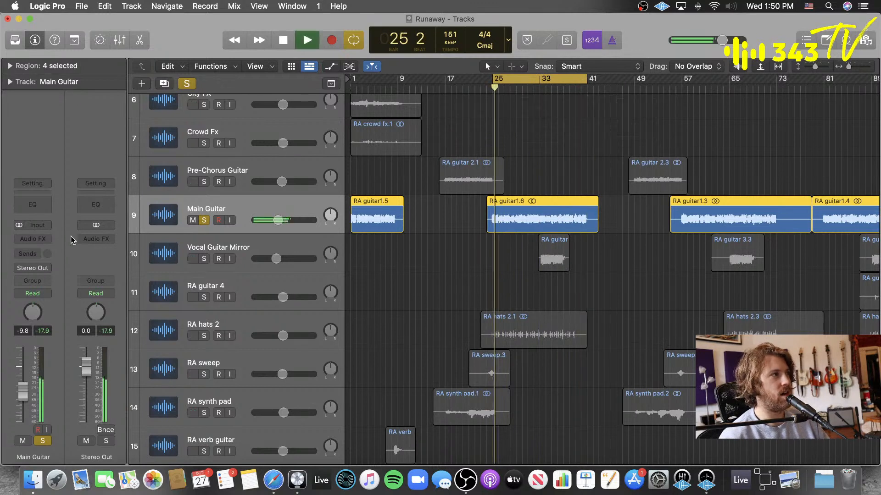
# - Insert the stereo version of the soothe2 plug-in on the Main Guitar track
pyautogui.click(26, 239)
pyautogui.moveTo(70, 273)
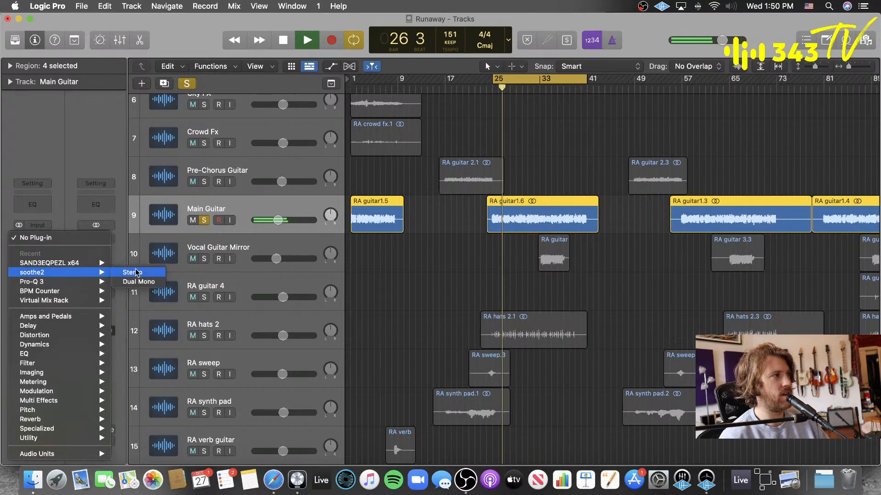
pyautogui.click(137, 272)
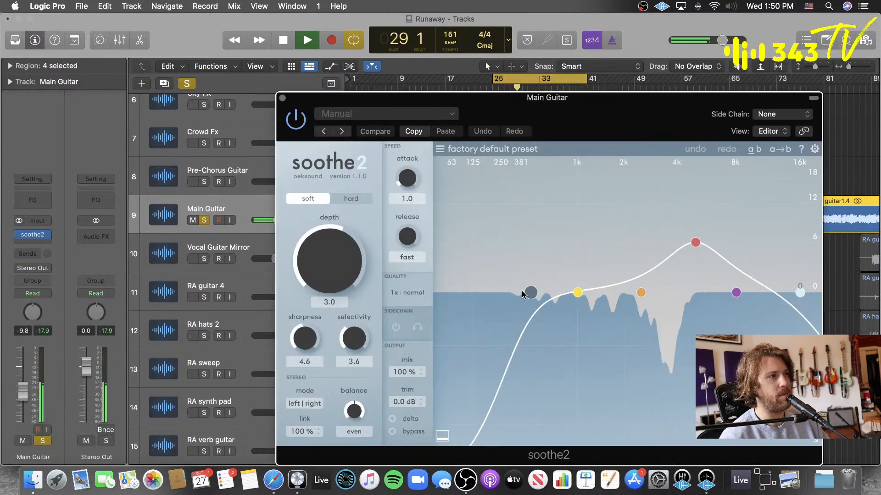
# - Raise soothe2's low cut, move band 3 to 3k6 Hz with 6.5 dB sensitivity, and set the release to 2.0
pyautogui.moveTo(530, 292); pyautogui.dragTo(563, 292)
pyautogui.moveTo(696, 243); pyautogui.dragTo(669, 238)
pyautogui.moveTo(406, 236); pyautogui.dragTo(413, 217)
# - Set soothe2's offline quality to 4x oversampling and ultra resolution, keeping real-time at 1x, and set the selectivity to 4.6
pyautogui.click(407, 293)
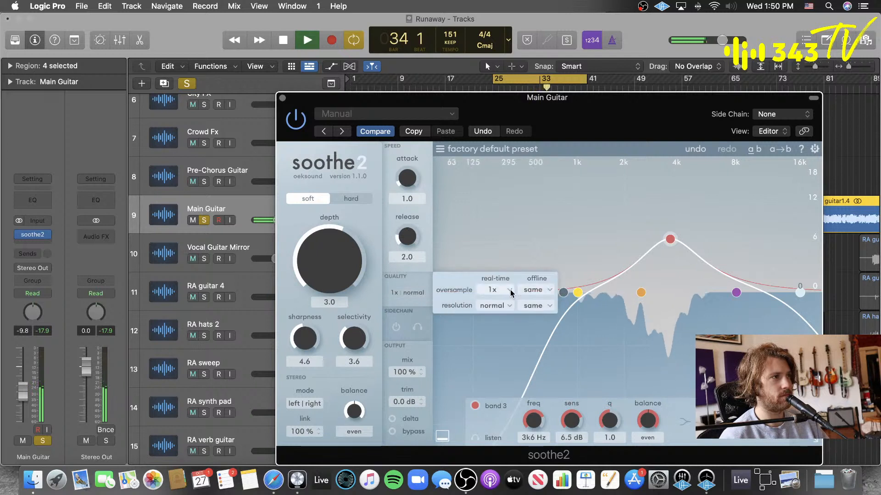
pyautogui.click(497, 289)
pyautogui.click(505, 300)
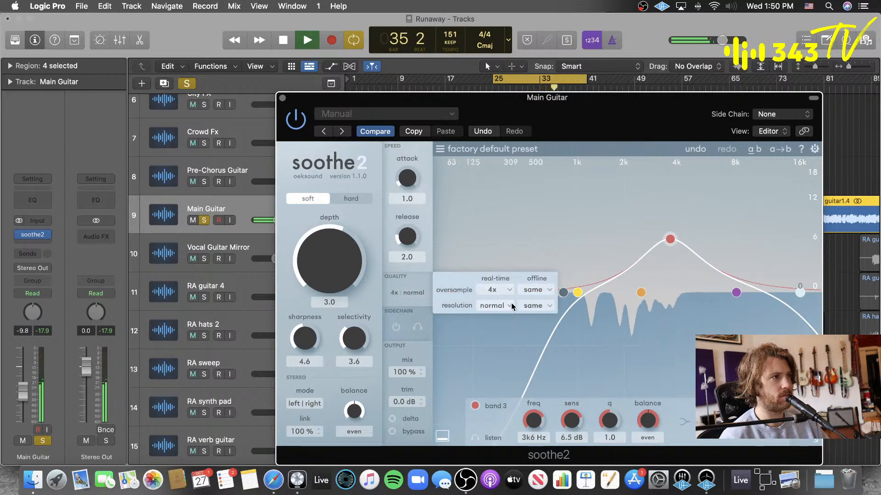
pyautogui.click(498, 290)
pyautogui.click(493, 322)
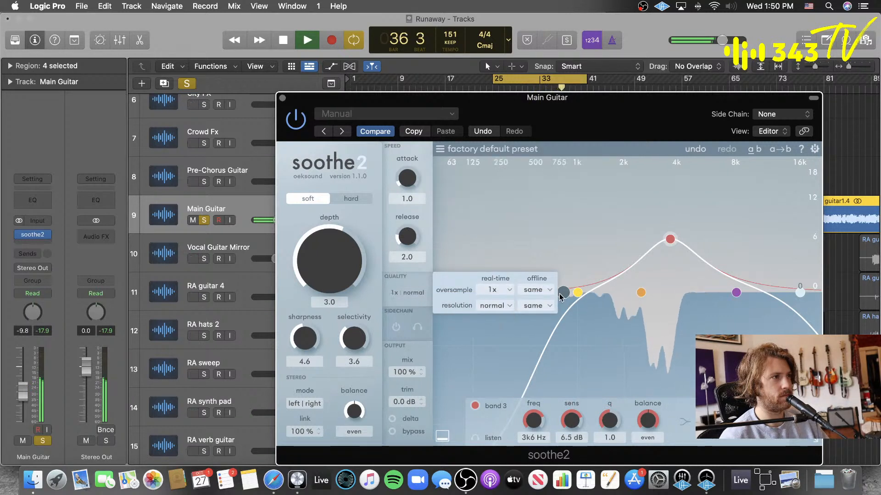
pyautogui.click(549, 290)
pyautogui.click(573, 335)
pyautogui.click(549, 305)
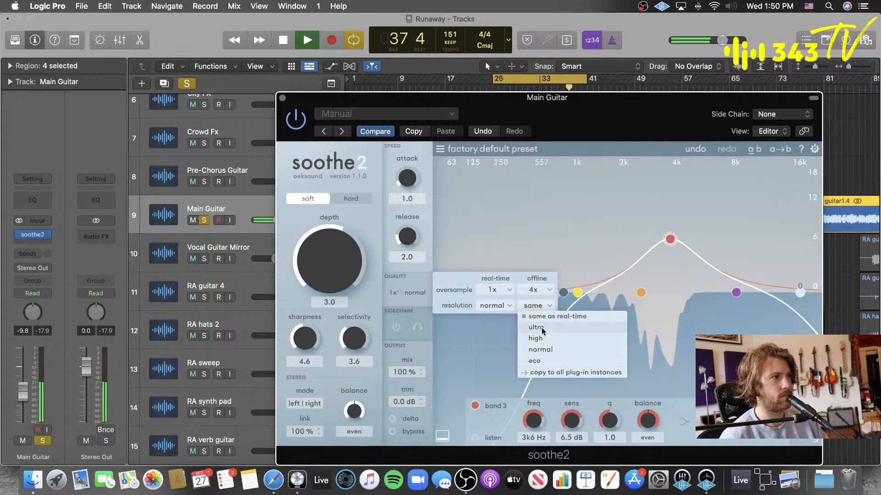
pyautogui.click(574, 323)
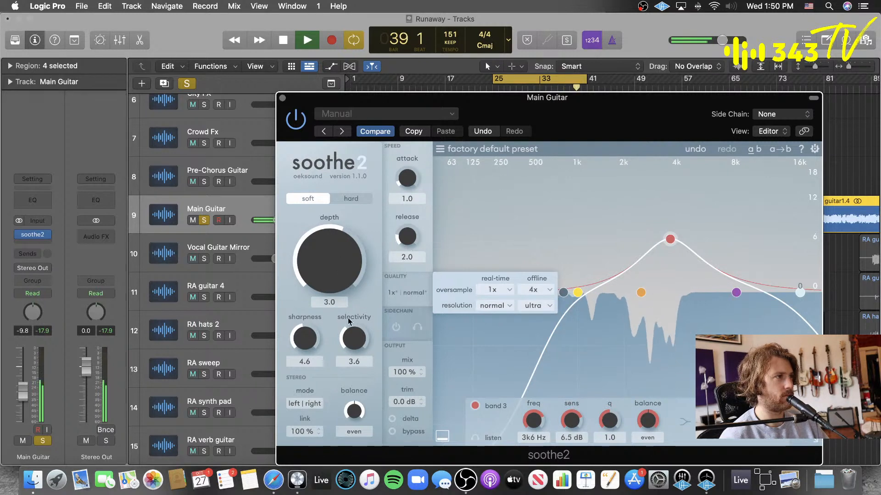
pyautogui.moveTo(355, 342); pyautogui.dragTo(362, 322)
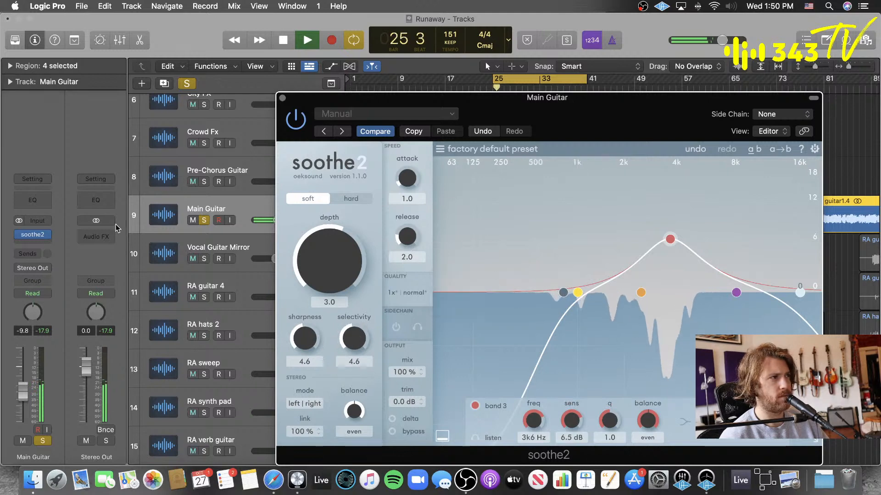
# - Add a Channel EQ to the Main Guitar and cut 2.2 dB at 5350 Hz
pyautogui.click(24, 197)
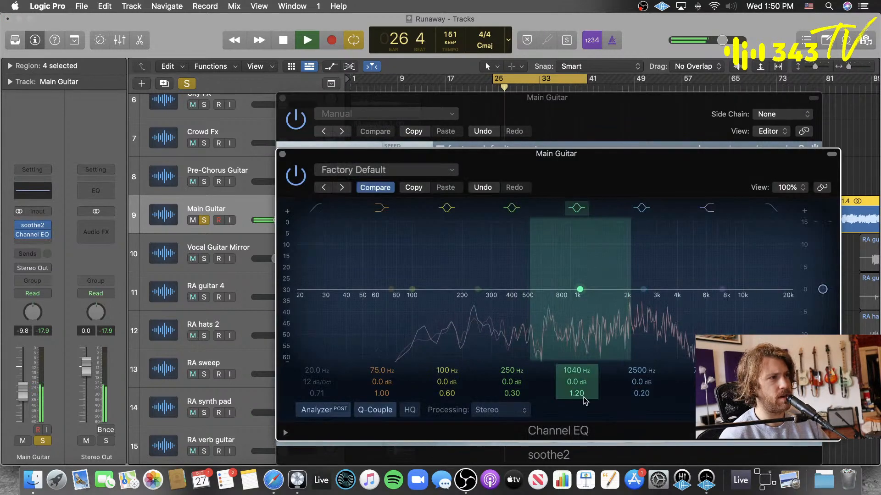
pyautogui.moveTo(586, 275); pyautogui.dragTo(698, 300)
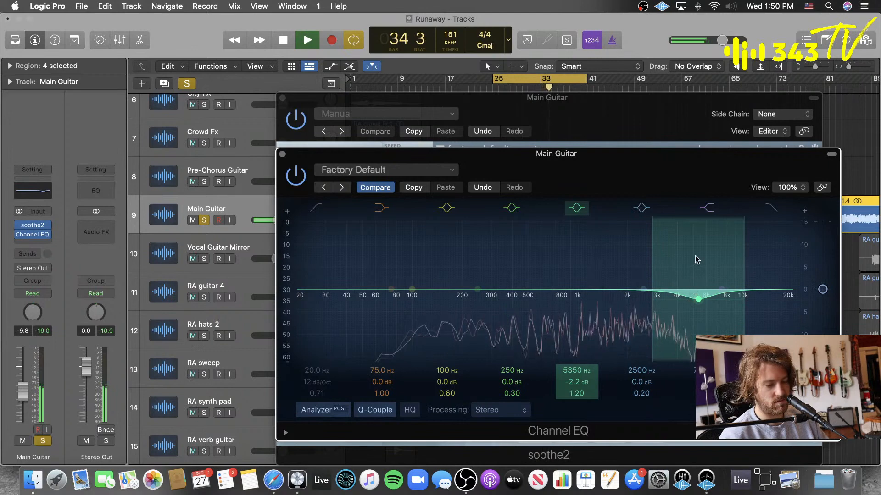
# - Refine soothe2 with band 4 at 5k9 Hz and 7.5 dB, band 1 at 1 kHz and 1.4 dB, attack 0.8 and a lower low cut
pyautogui.moveTo(587, 93); pyautogui.dragTo(489, 36)
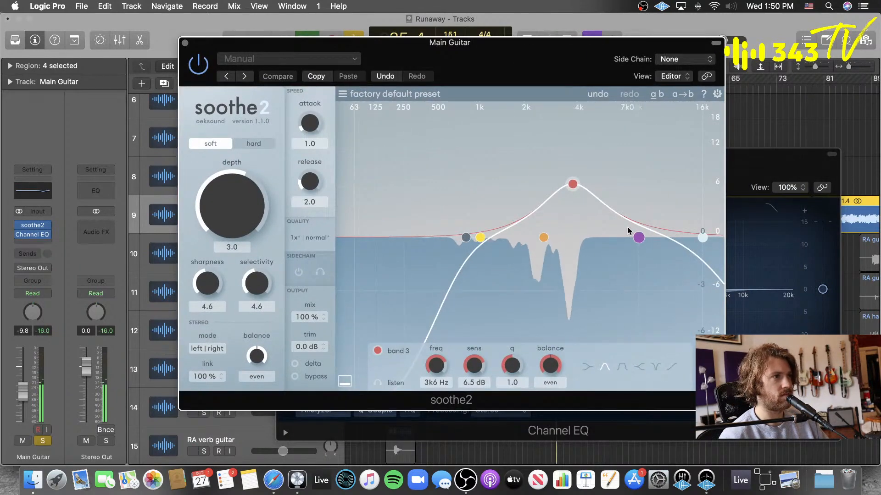
pyautogui.moveTo(639, 235); pyautogui.dragTo(612, 176)
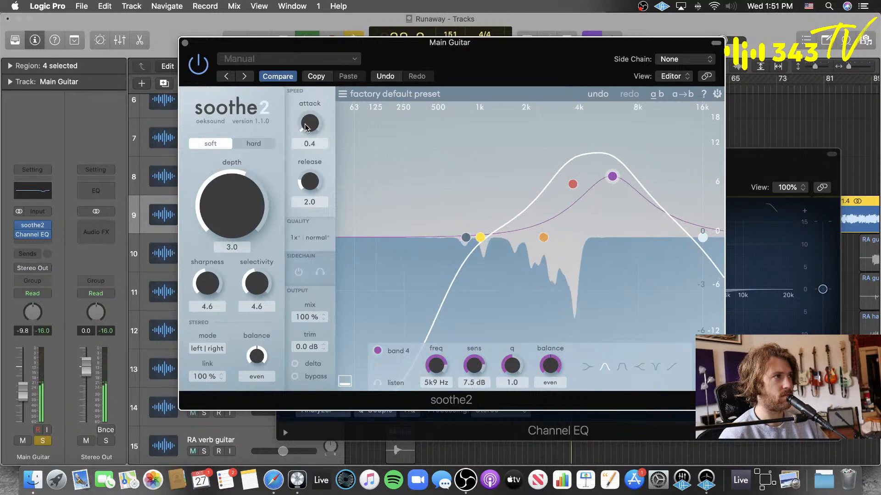
pyautogui.moveTo(311, 119); pyautogui.dragTo(311, 117)
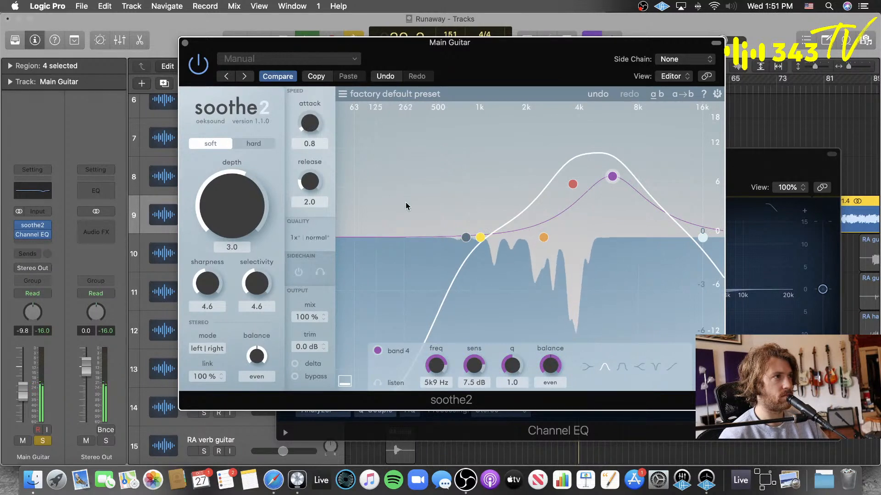
pyautogui.moveTo(465, 237); pyautogui.dragTo(482, 230)
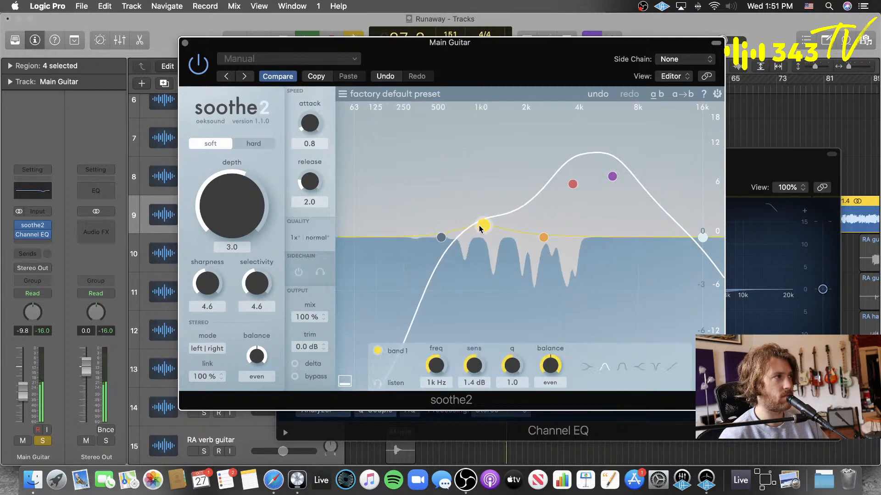
# - Cut 2.5 dB at 2120 Hz with a Q of 1.40 in the Main Guitar's Channel EQ and restart playback
pyautogui.moveTo(767, 167); pyautogui.dragTo(660, 105)
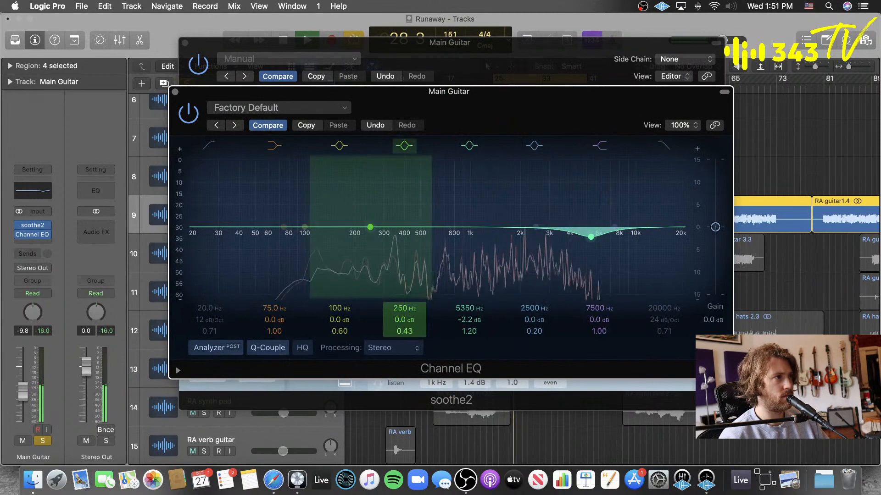
pyautogui.moveTo(370, 227); pyautogui.dragTo(514, 239)
pyautogui.moveTo(409, 330); pyautogui.dragTo(410, 336)
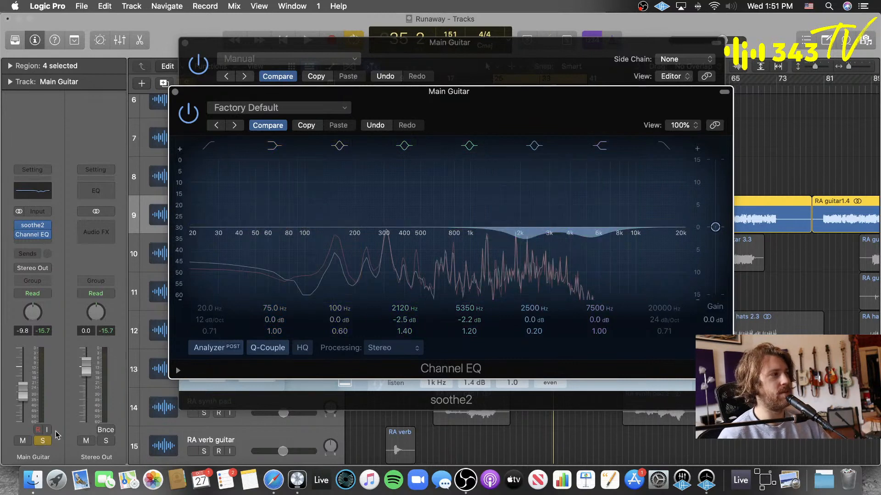
pyautogui.press('space')
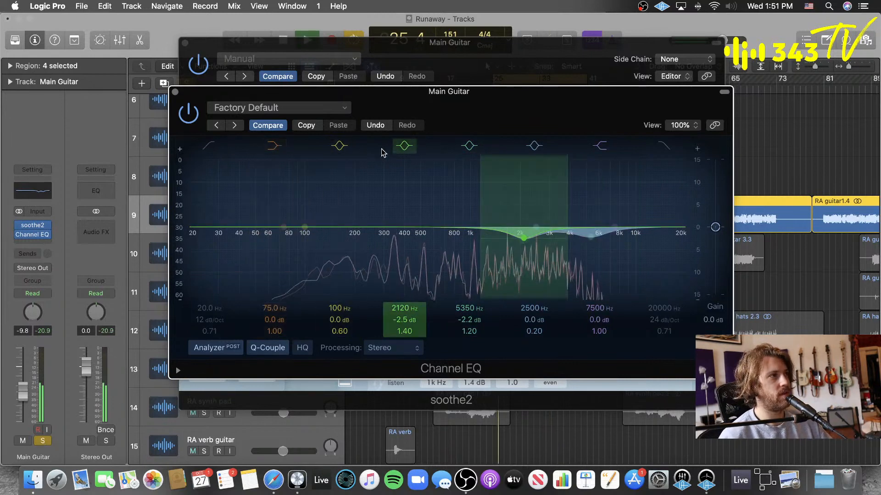
# - Insert the SAND3EQPEZL plug-in after the Channel EQ on the Main Guitar and move its window clear of the mixer strips
pyautogui.moveTo(470, 99); pyautogui.dragTo(501, 85)
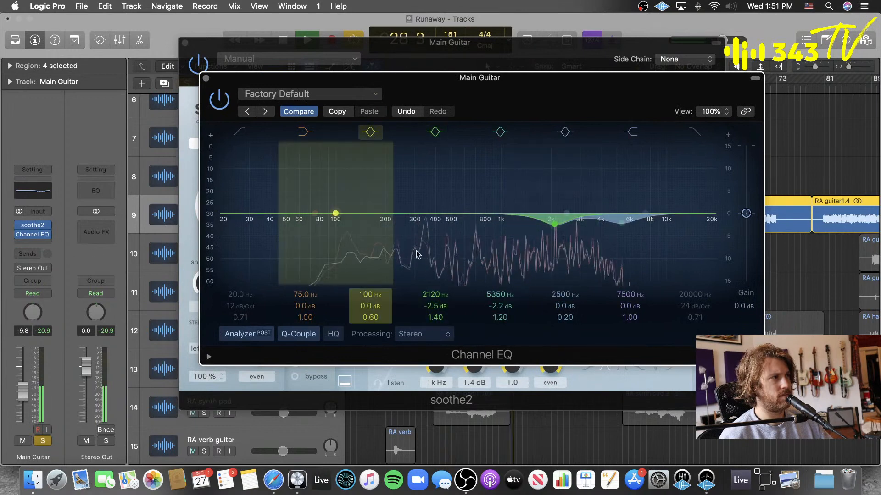
pyautogui.click(36, 242)
pyautogui.click(67, 216)
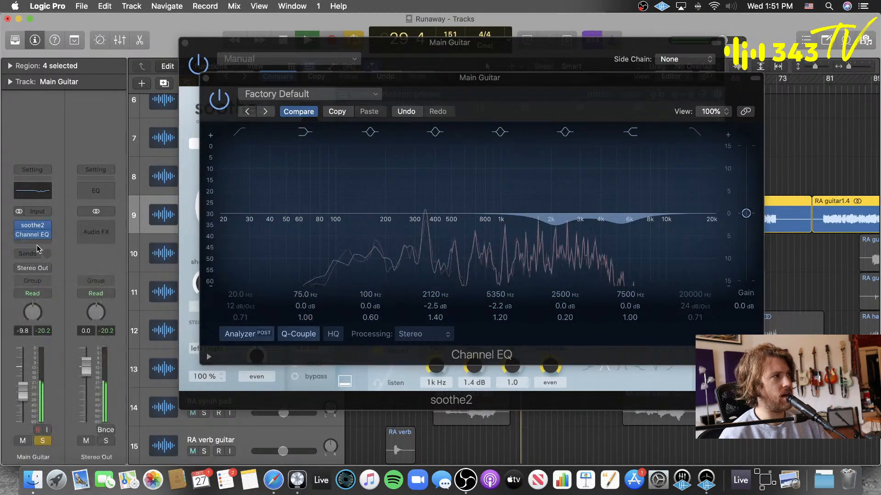
pyautogui.click(37, 248)
pyautogui.click(147, 285)
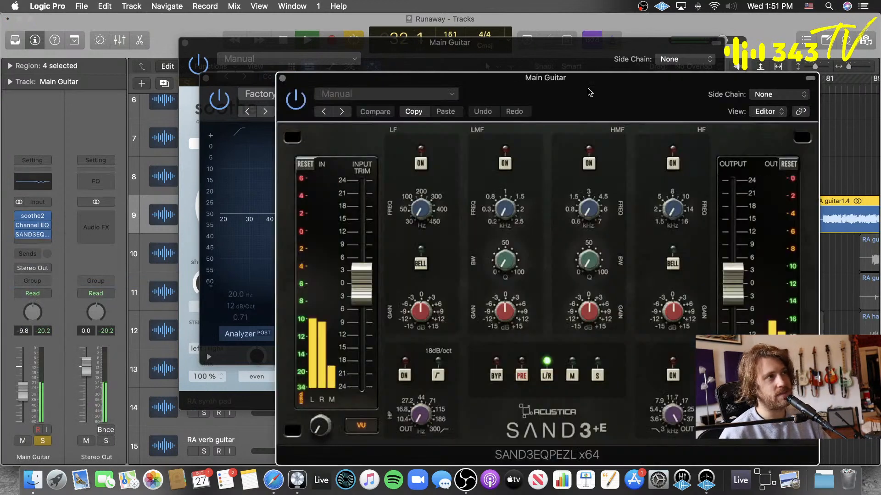
pyautogui.moveTo(589, 92); pyautogui.dragTo(504, 37)
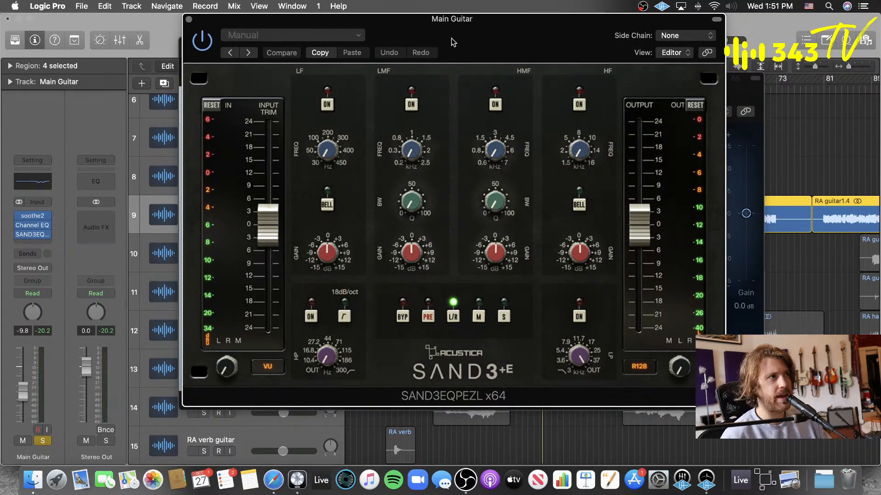
# - Play the guitar, switch on the SAND3 high-pass filter with the 18 dB/oct slope and raise its cutoff
pyautogui.press('space')
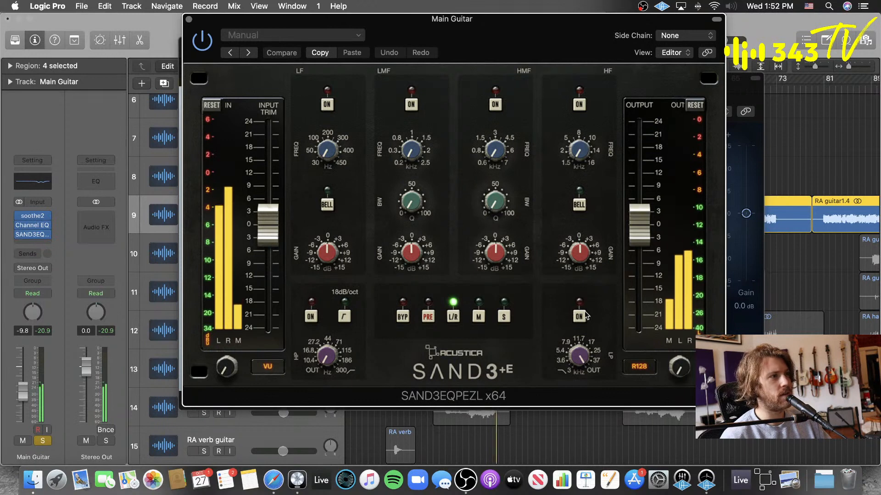
pyautogui.click(311, 317)
pyautogui.click(344, 316)
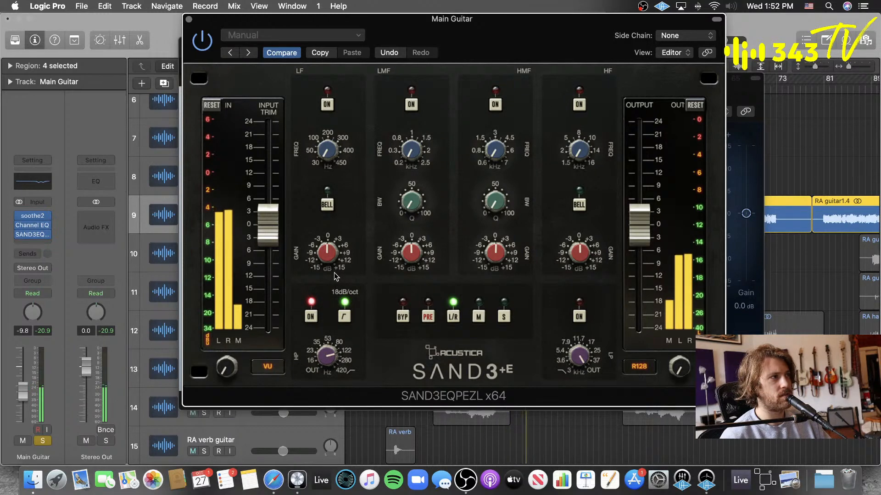
# - Close the soothe2 and Channel EQ windows and solo the Bass track together with the Main Guitar
pyautogui.moveTo(461, 27); pyautogui.dragTo(604, 78)
pyautogui.click(228, 49)
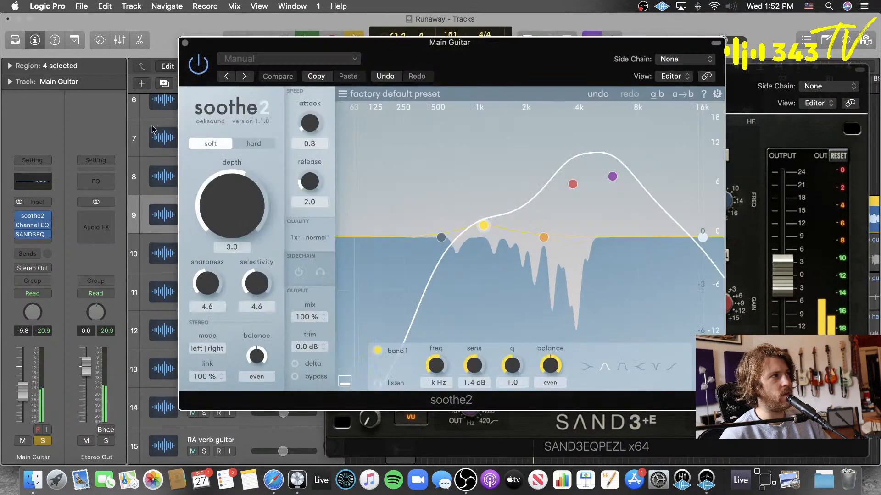
pyautogui.click(185, 42)
pyautogui.scroll(6, 191, 145)
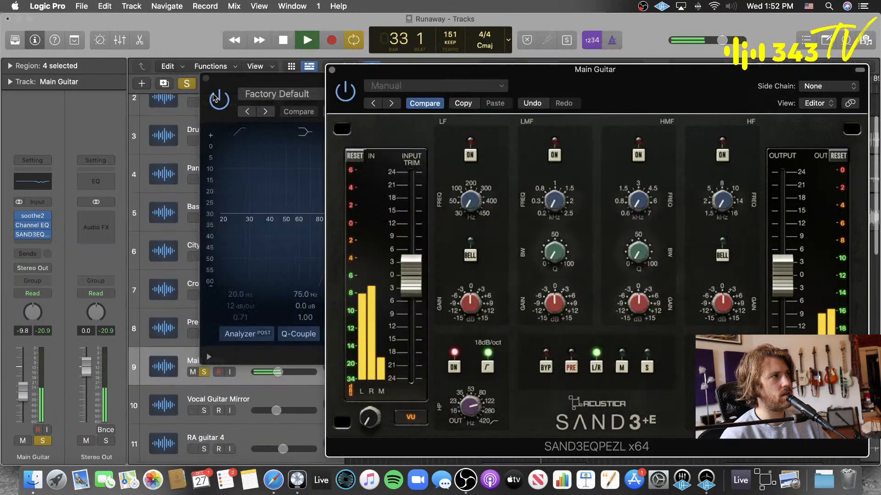
pyautogui.click(213, 88)
pyautogui.click(206, 78)
pyautogui.scroll(3, 222, 161)
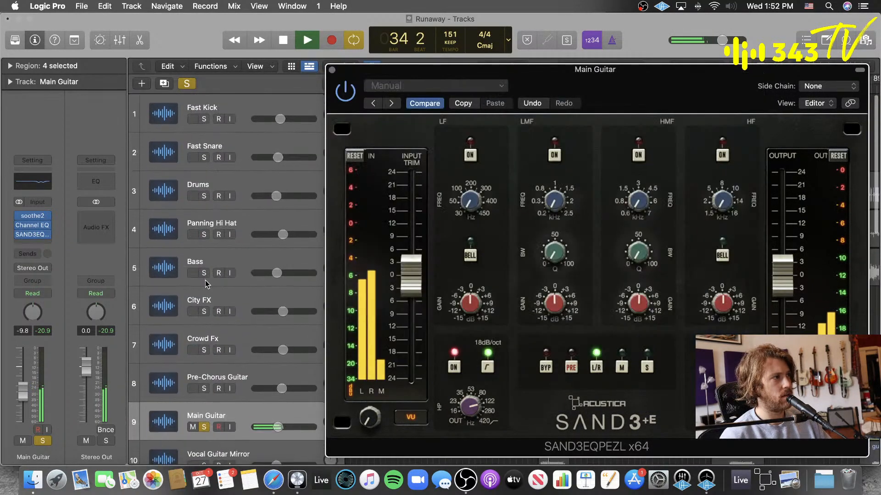
pyautogui.moveTo(621, 74); pyautogui.dragTo(493, 23)
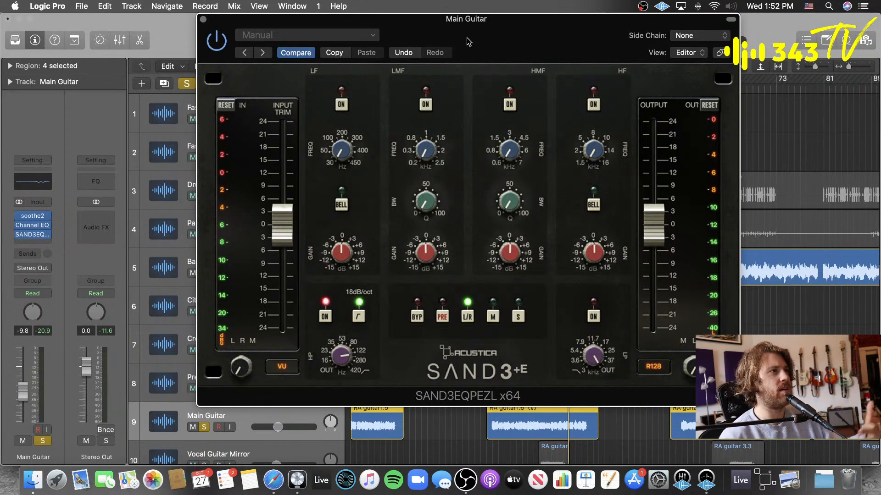
# - Play the guitar with the bass, switch on the SAND3 low-pass filter and HF band, and cut the HF gain
pyautogui.moveTo(467, 61)
pyautogui.mouseDown()
pyautogui.moveTo(494, 106)
pyautogui.moveTo(544, 282)
pyautogui.moveTo(447, 121)
pyautogui.moveTo(447, 95)
pyautogui.moveTo(367, 98)
pyautogui.moveTo(460, 49)
pyautogui.mouseUp()
pyautogui.scroll(-5, 525, 148)
pyautogui.scroll(-3, 526, 151)
pyautogui.scroll(2, 525, 152)
pyautogui.press('space')
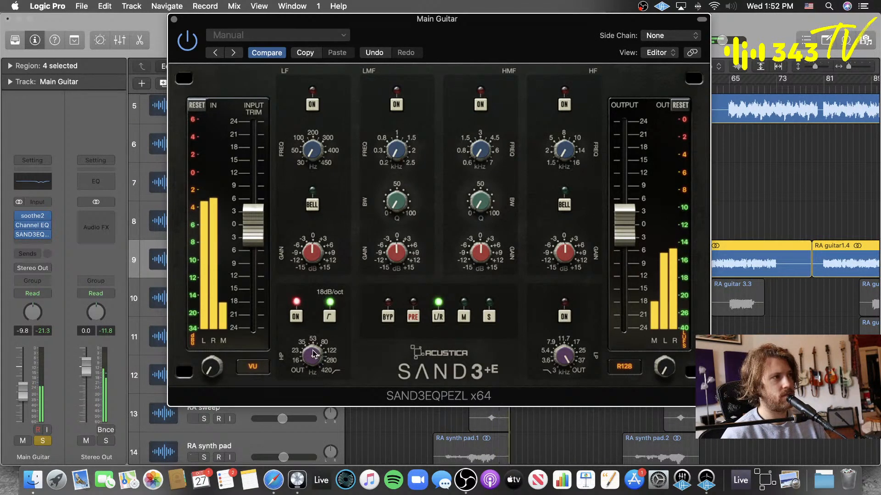
pyautogui.moveTo(450, 47); pyautogui.dragTo(465, 48)
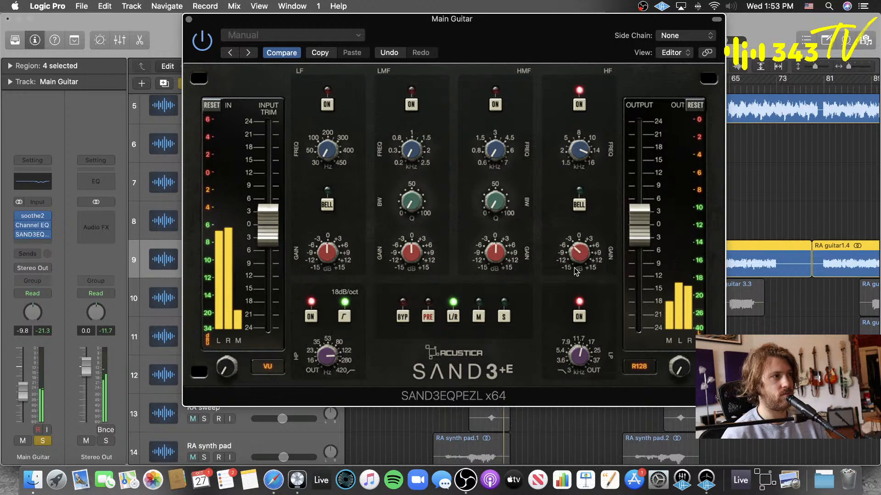
pyautogui.moveTo(467, 64); pyautogui.dragTo(580, 64)
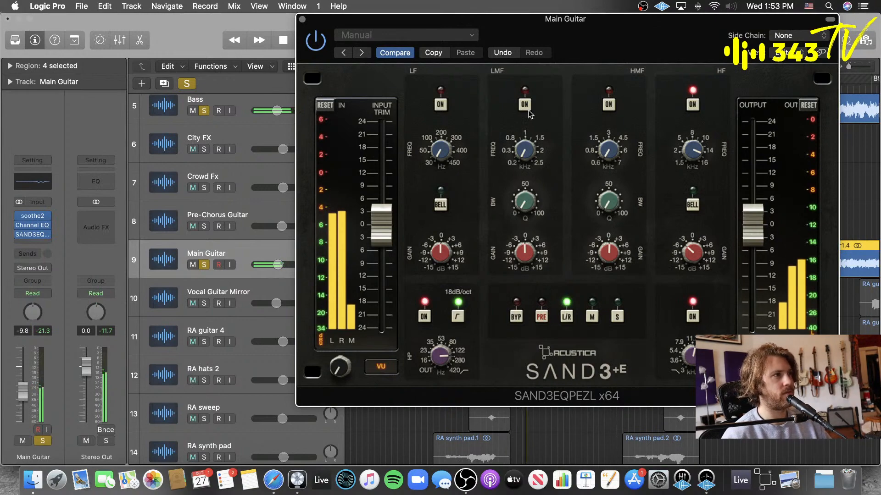
pyautogui.moveTo(586, 45); pyautogui.dragTo(534, 23)
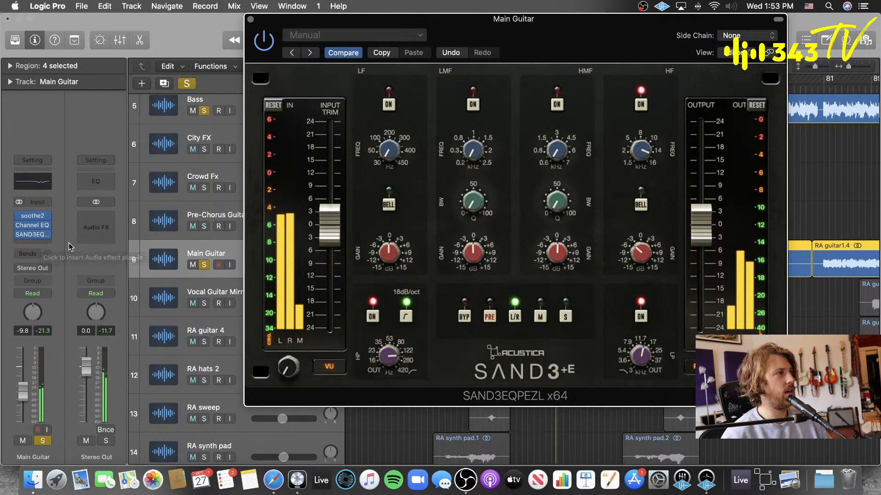
# - Deepen the Channel EQ's 5350 Hz cut to -4.1 dB with a Q of 0.93 and close the EQ
pyautogui.click(35, 227)
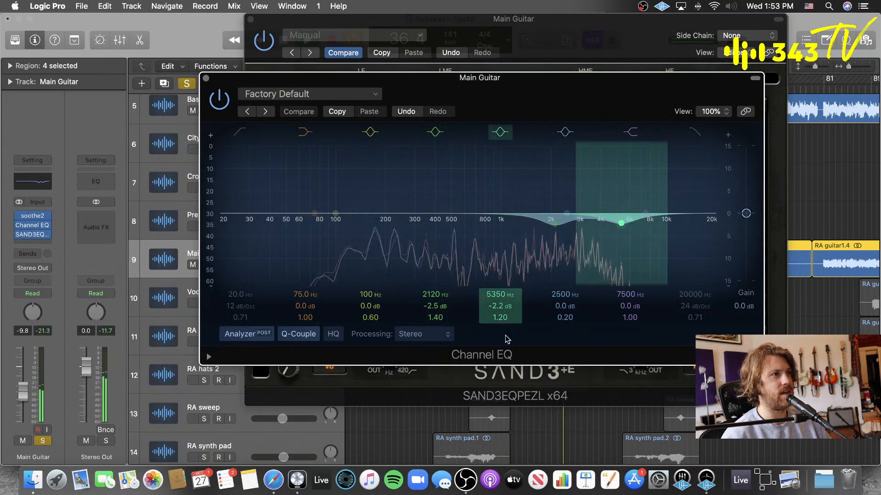
pyautogui.moveTo(500, 304); pyautogui.dragTo(509, 318)
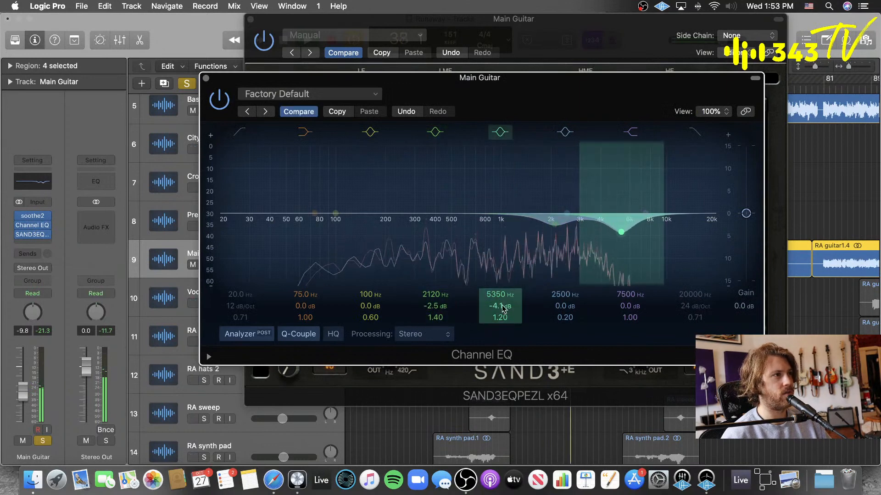
pyautogui.scroll(-3, 508, 318)
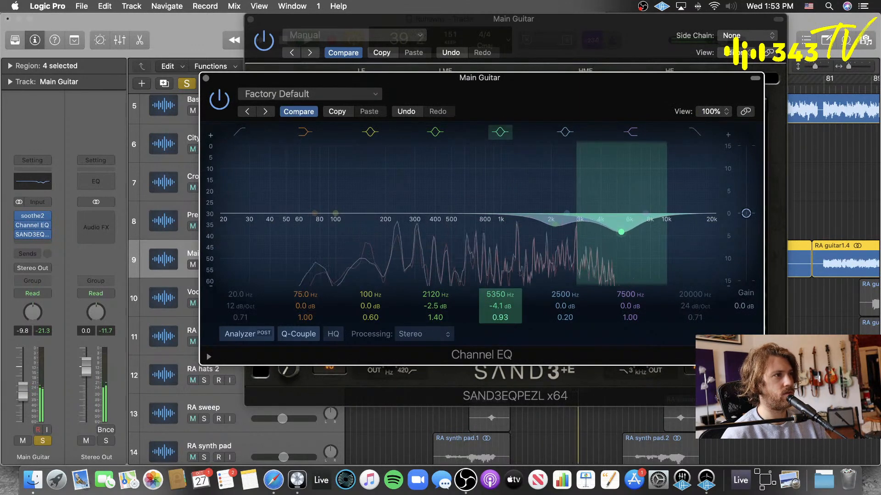
pyautogui.click(207, 80)
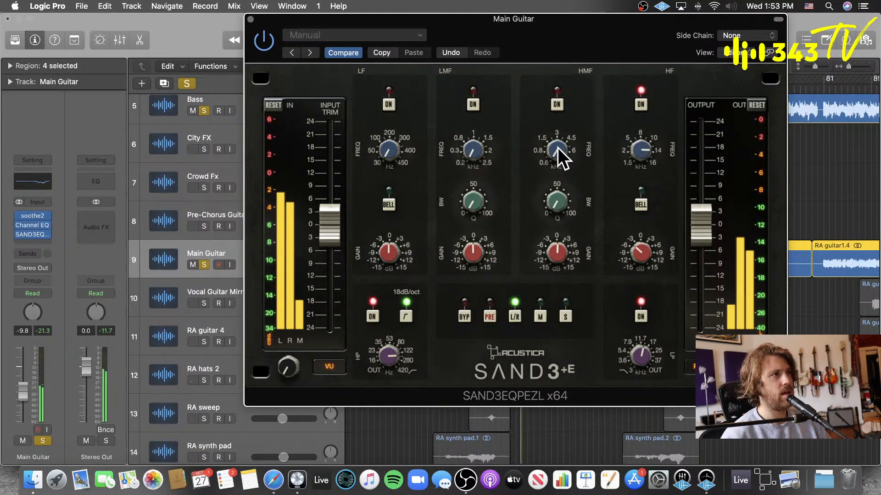
# - Switch on the SAND3 HMF band around 0.8 kHz, boost its gain and raise its bandwidth
pyautogui.moveTo(558, 137); pyautogui.dragTo(560, 132)
pyautogui.click(556, 105)
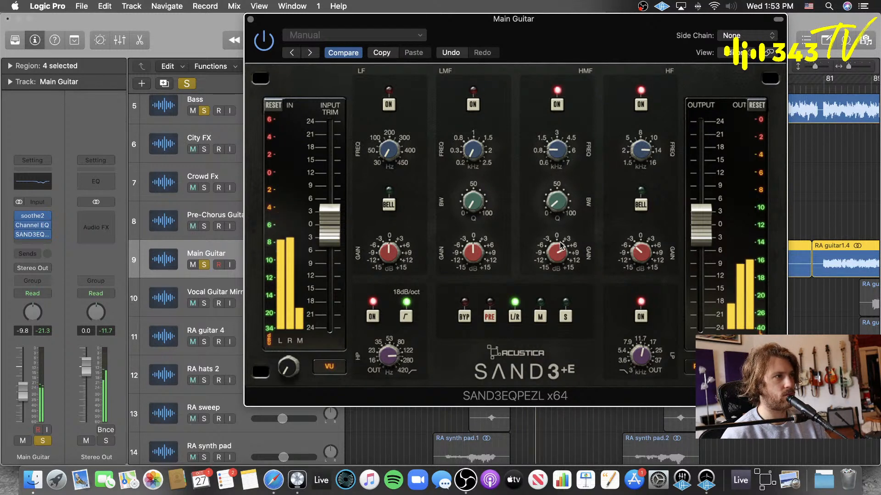
pyautogui.moveTo(561, 244); pyautogui.dragTo(559, 188)
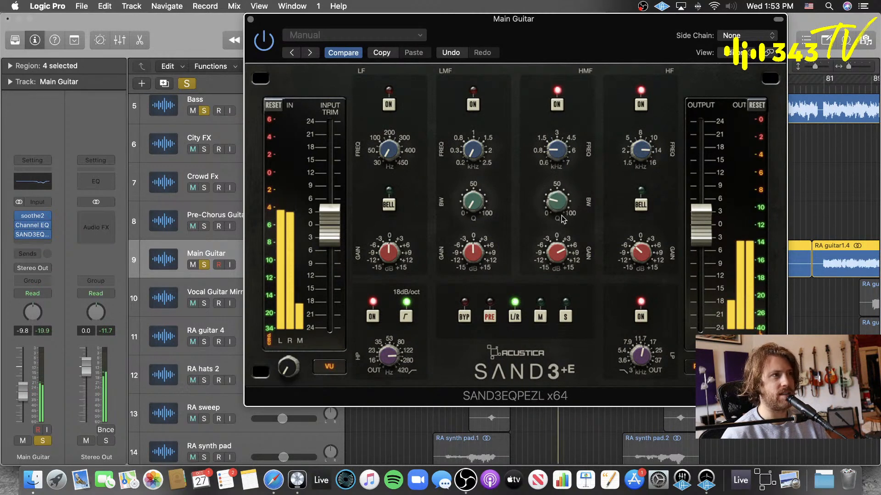
# - Clear all solos, move the SAND3 window out of the way and play the full mix from around bar 23
pyautogui.click(189, 84)
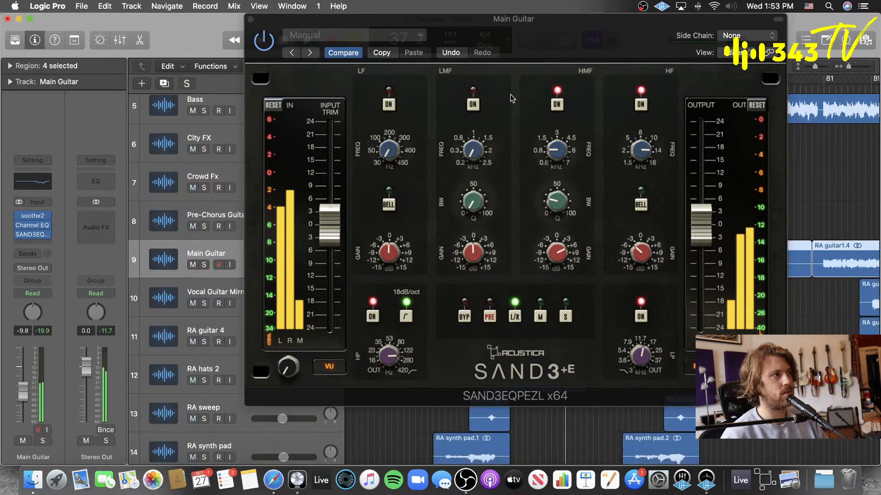
pyautogui.moveTo(510, 40); pyautogui.dragTo(533, 175)
pyautogui.click(514, 79)
pyautogui.click(485, 86)
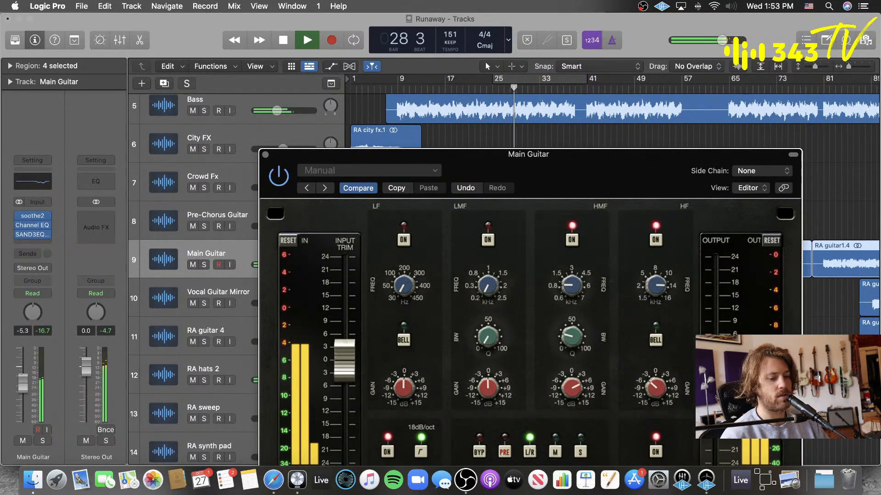
# - Set the Main Guitar's volume to -5.4 dB, save the project and close the SAND3 window
pyautogui.click(22, 377)
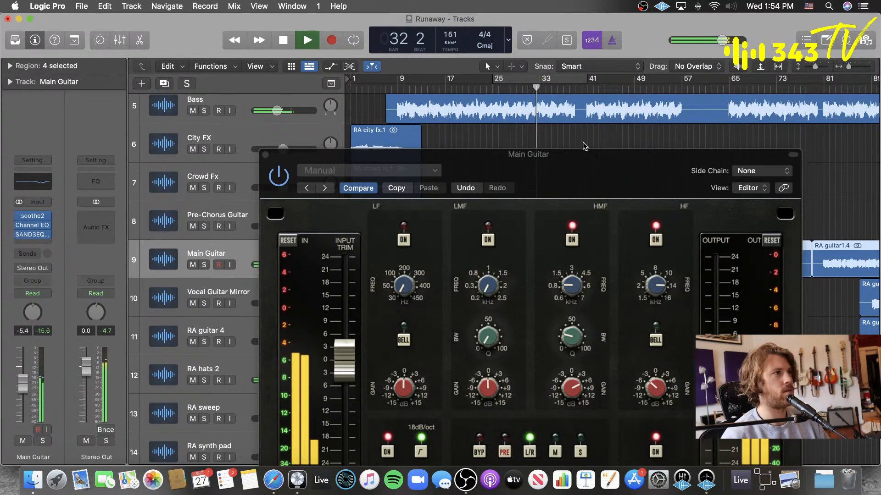
pyautogui.press('super+s')
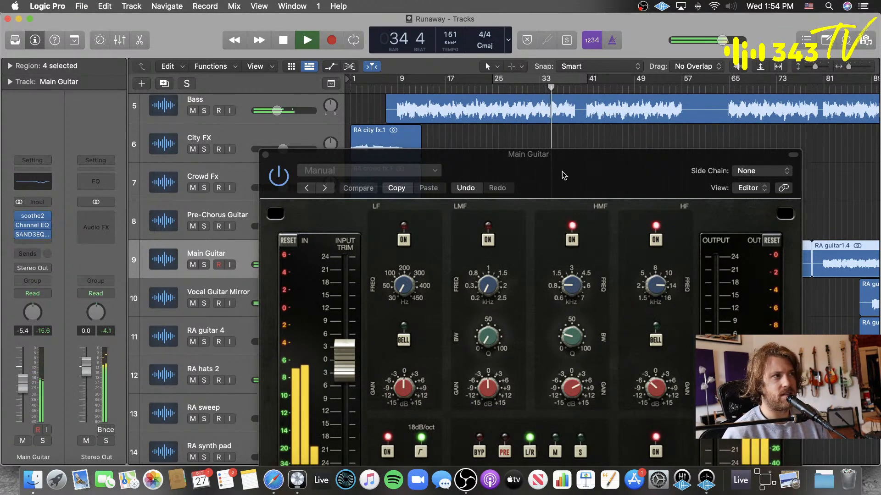
pyautogui.click(265, 155)
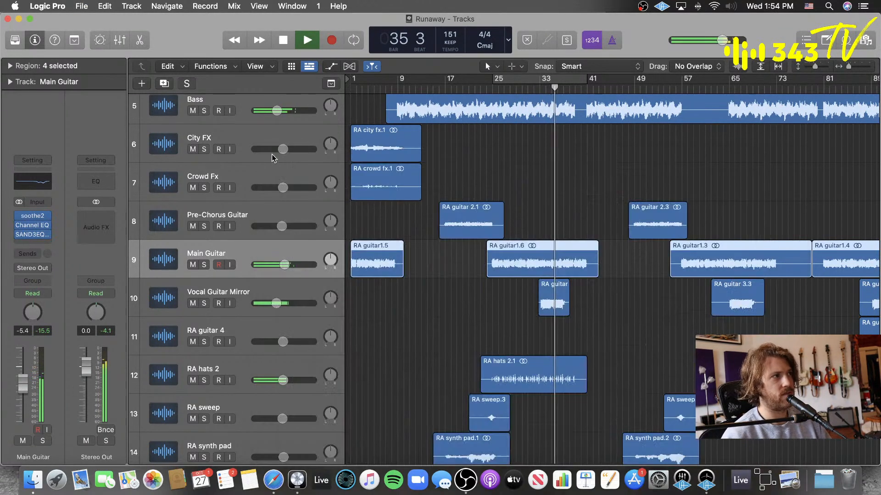
# - Solo the Main Guitar and Vocal Guitar Mirror tracks and loop playback from bar 33 over the first Vocal Guitar Mirror region
pyautogui.press('space')
pyautogui.click(203, 265)
pyautogui.click(204, 304)
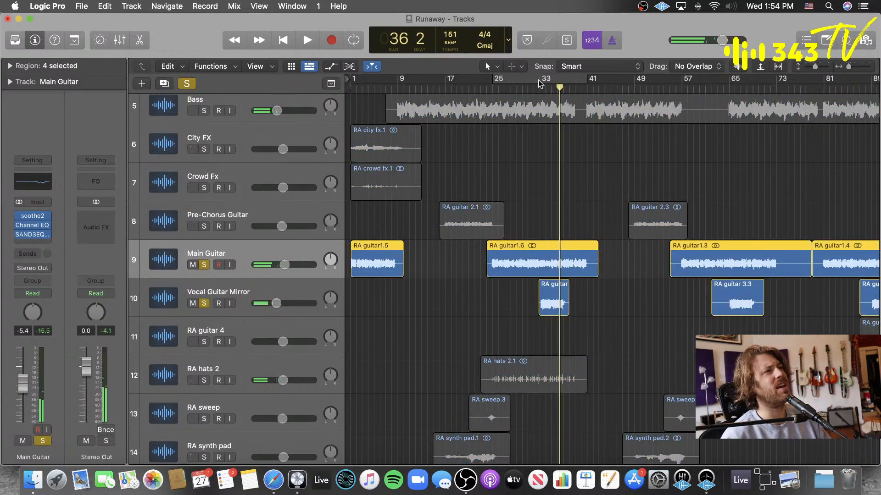
pyautogui.moveTo(543, 82); pyautogui.dragTo(568, 86)
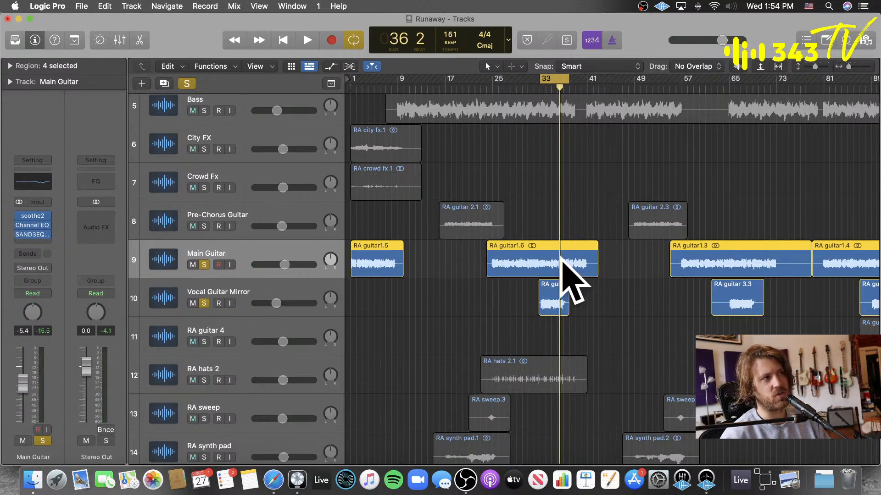
pyautogui.scroll(-1, 540, 102)
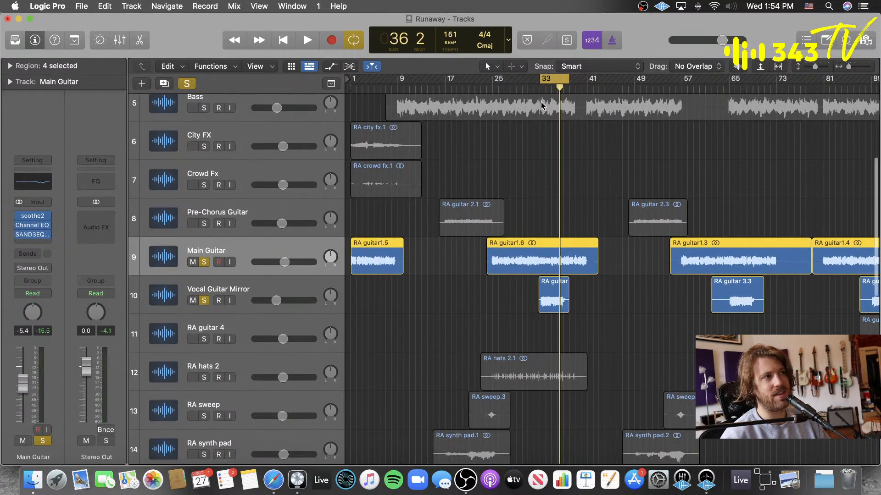
pyautogui.hscroll(1, 539, 93)
pyautogui.press('space')
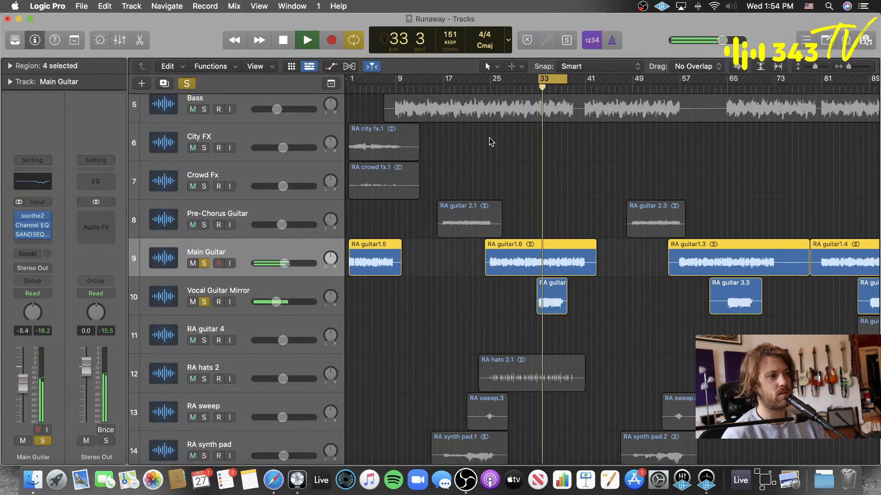
# - Add the Bass to the solo, then solo the Vocal Guitar Mirror track alone and replay the loop
pyautogui.click(205, 109)
pyautogui.click(245, 292)
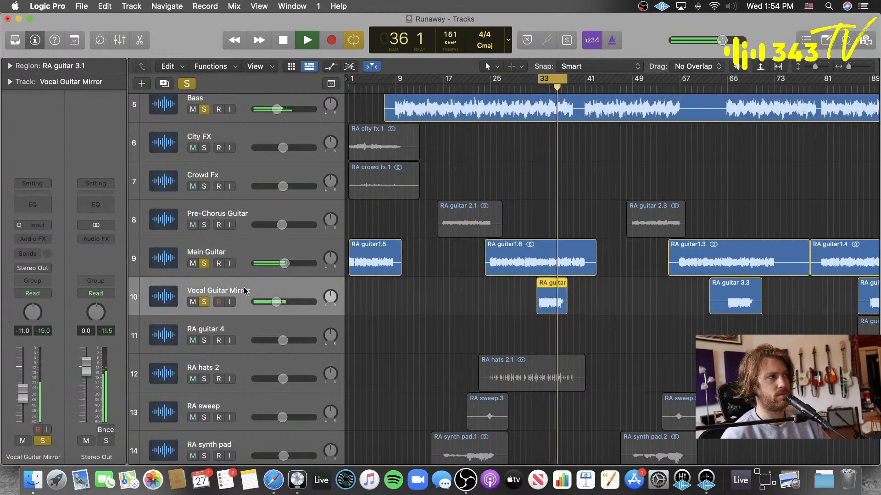
pyautogui.keyDown('alt'); pyautogui.click(205, 302); pyautogui.keyUp('alt')
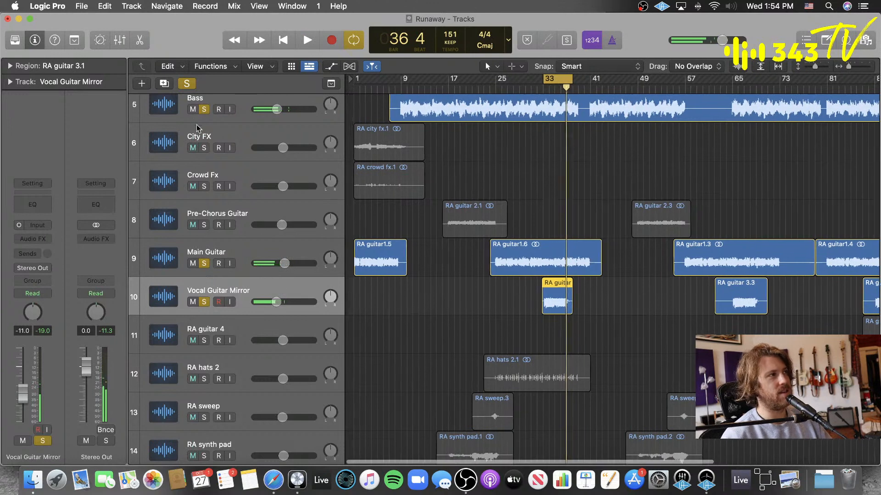
pyautogui.click(204, 301)
pyautogui.press('space')
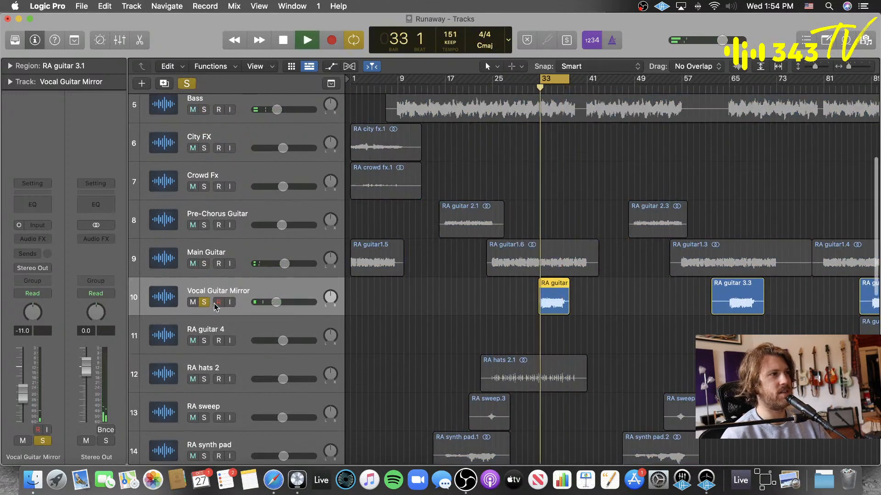
# - Insert a Channel EQ on the Vocal Guitar Mirror and try a steep low-pass filter just above 200 Hz
pyautogui.click(48, 208)
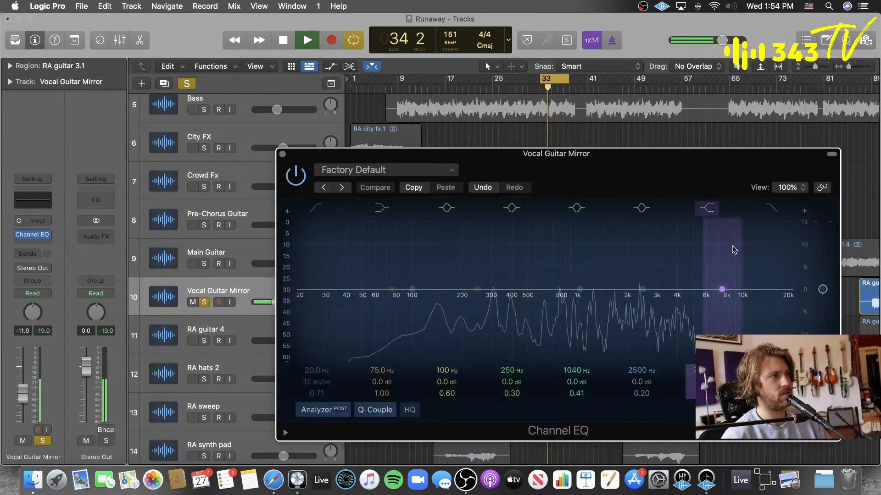
pyautogui.click(771, 207)
pyautogui.moveTo(792, 302); pyautogui.dragTo(481, 302)
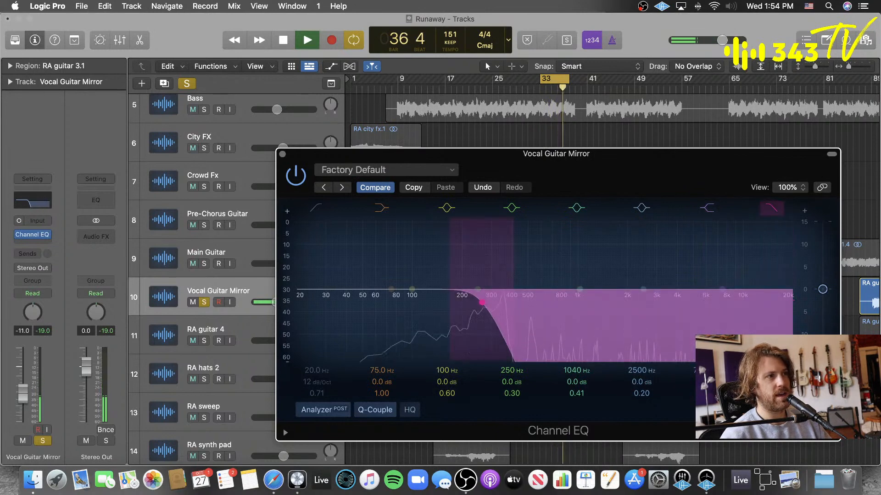
pyautogui.moveTo(771, 381); pyautogui.dragTo(771, 375)
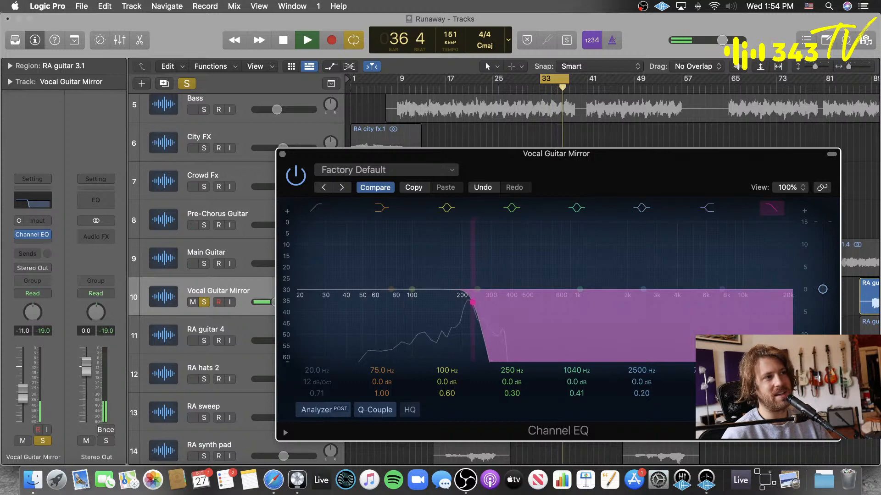
# - Stop playback, switch off the low-pass filter and remove the Channel EQ from the Vocal Guitar Mirror
pyautogui.press('space')
pyautogui.click(769, 209)
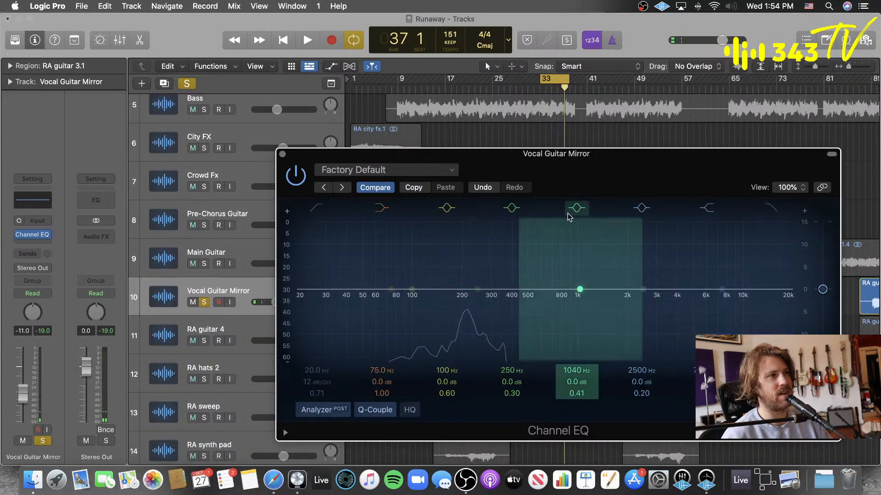
pyautogui.click(50, 235)
pyautogui.click(56, 241)
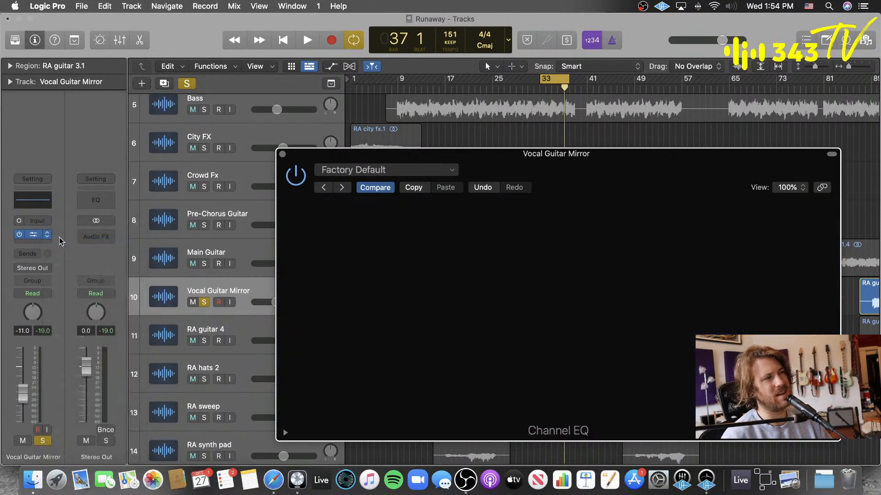
# - Insert a mono SAND3EQPEZL x64 equalizer on the Vocal Guitar Mirror track
pyautogui.click(28, 242)
pyautogui.moveTo(62, 274)
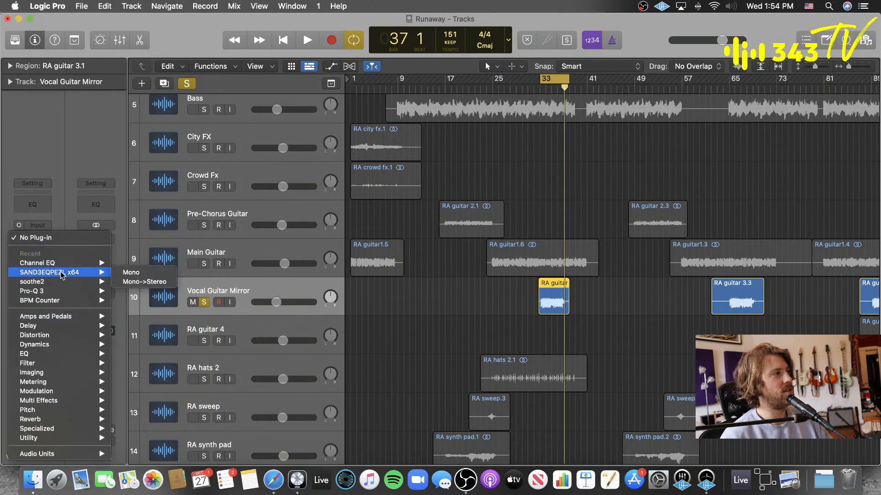
pyautogui.click(117, 273)
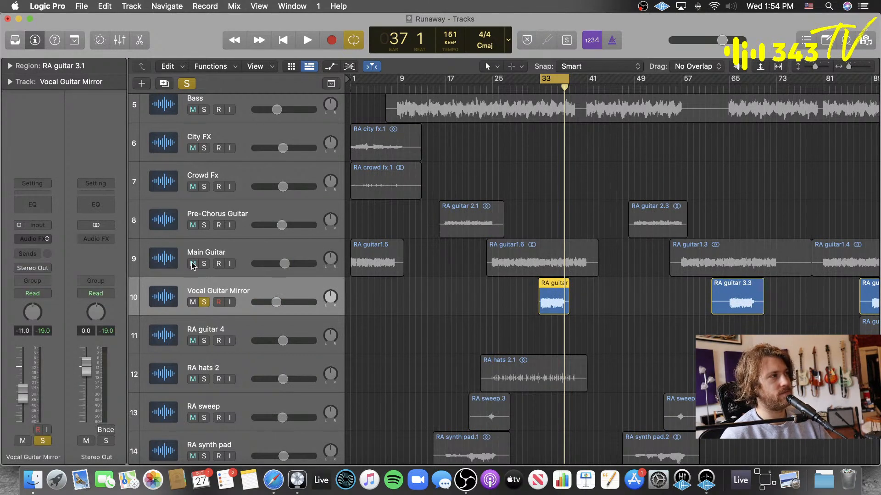
# - Solo the Main Guitar and Bass with the Vocal Guitar Mirror and play the loop with the SAND3 window in view
pyautogui.click(204, 265)
pyautogui.scroll(2, 205, 165)
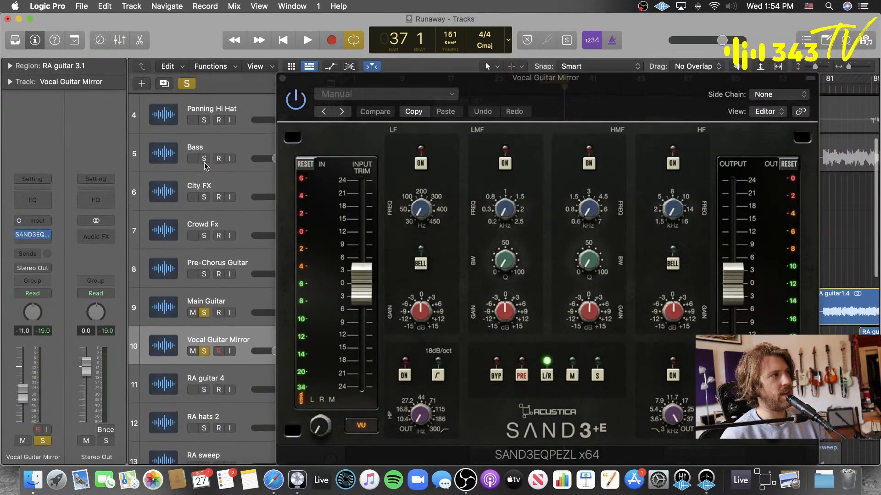
pyautogui.click(203, 158)
pyautogui.moveTo(581, 105); pyautogui.dragTo(510, 47)
pyautogui.press('space')
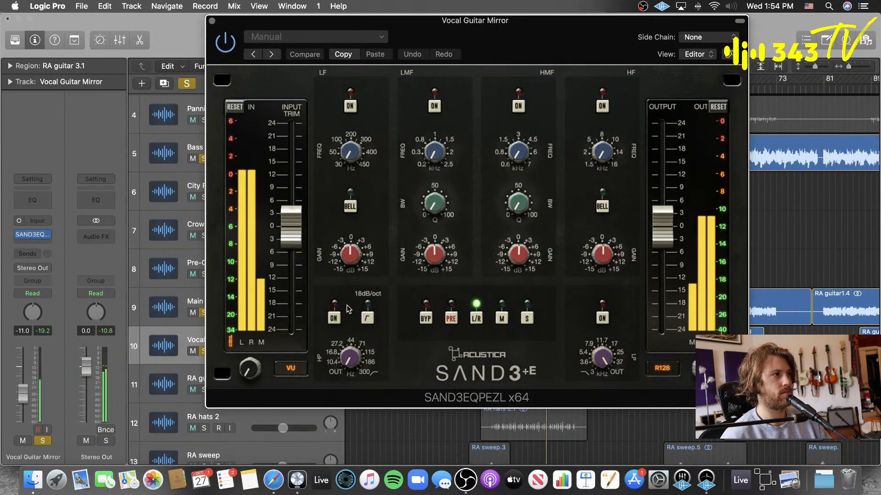
# - Switch on the SAND3 high-pass filter with an 18 dB/oct slope and raise its cutoff frequency
pyautogui.click(334, 317)
pyautogui.click(367, 318)
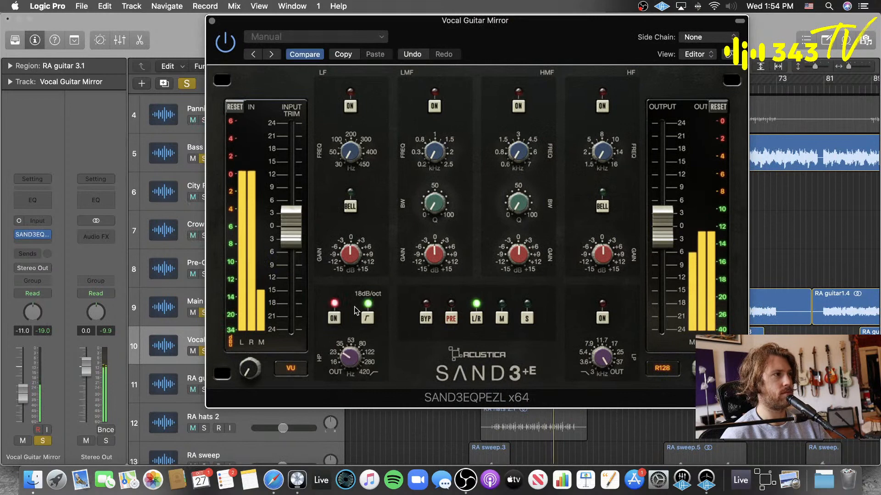
pyautogui.moveTo(357, 285); pyautogui.dragTo(360, 266)
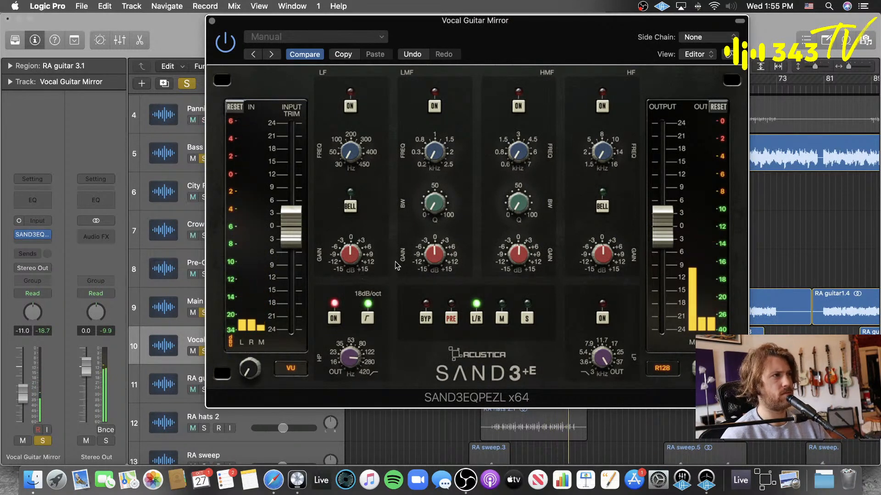
pyautogui.moveTo(635, 38); pyautogui.dragTo(542, 42)
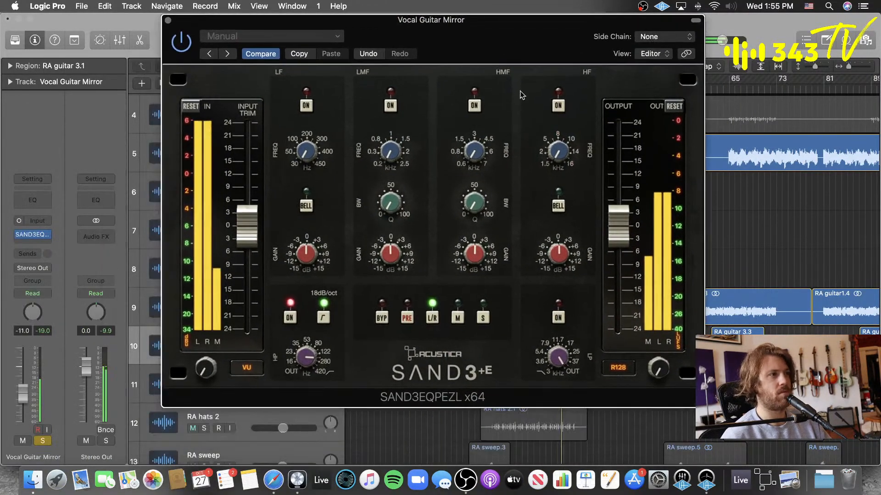
# - Switch on the low-pass filter and the HF band as a bell, boost its gain and tune it just below 8 kHz
pyautogui.click(558, 317)
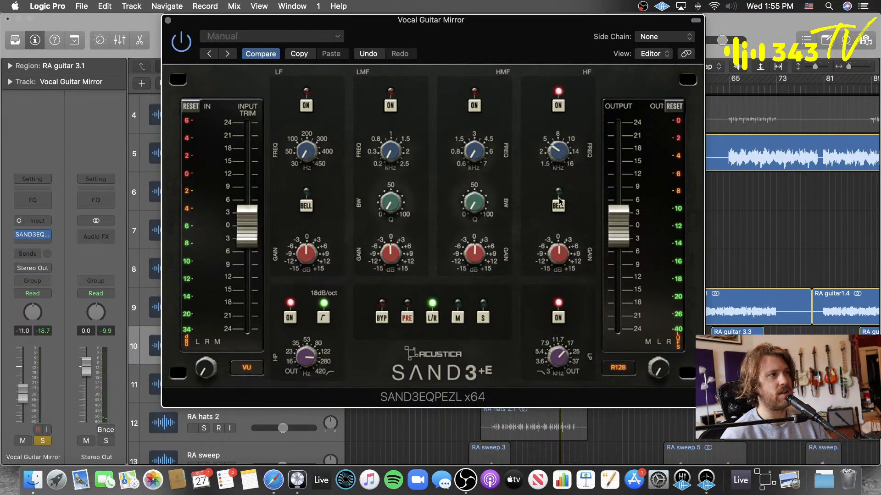
pyautogui.moveTo(558, 252); pyautogui.dragTo(560, 229)
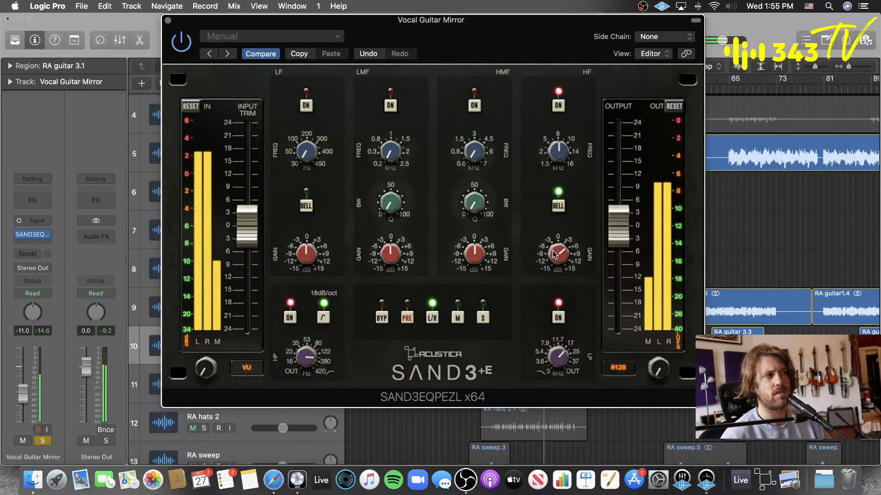
pyautogui.moveTo(565, 157); pyautogui.dragTo(565, 161)
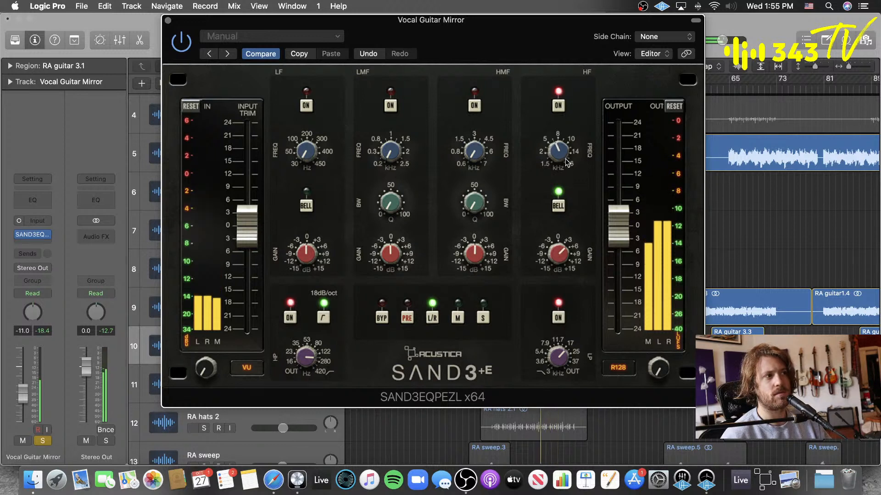
pyautogui.click(42, 200)
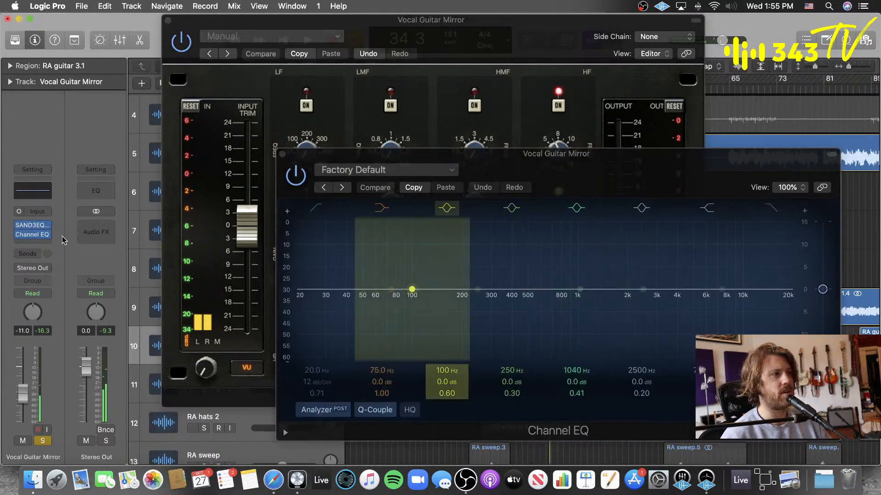
pyautogui.click(46, 235)
pyautogui.click(99, 242)
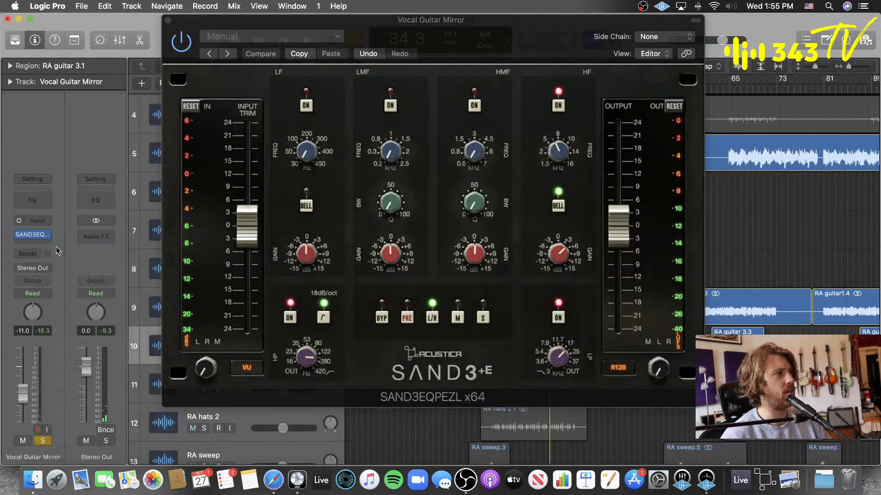
# - Insert a FabFilter Pro-Q 3 on the Vocal Guitar Mirror and place it before the SAND3 EQ
pyautogui.click(40, 246)
pyautogui.moveTo(99, 456)
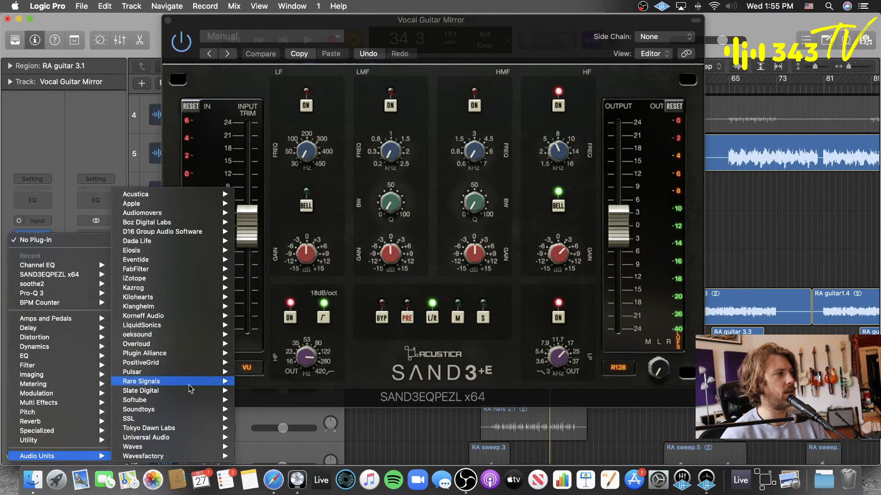
pyautogui.moveTo(218, 270)
pyautogui.moveTo(298, 325)
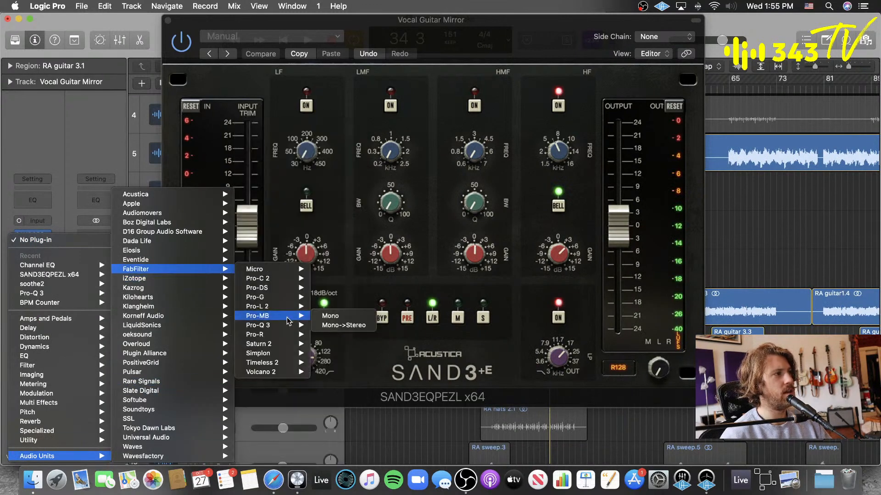
pyautogui.click(329, 326)
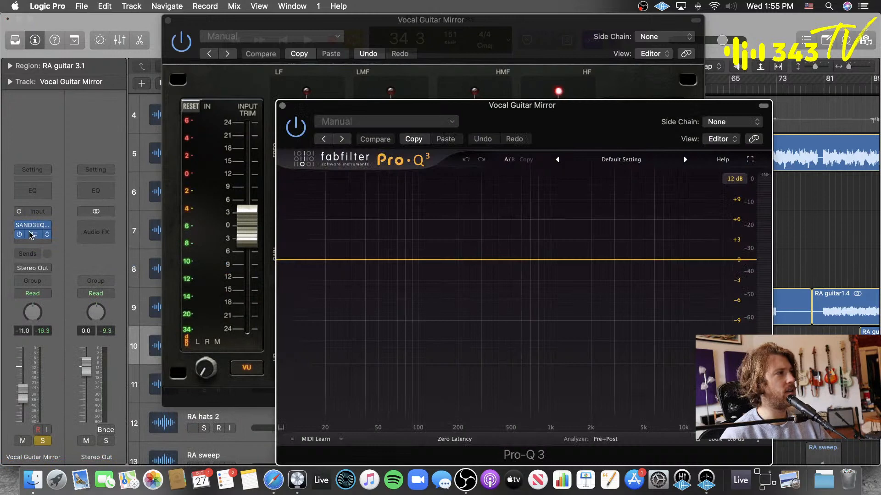
pyautogui.moveTo(35, 225); pyautogui.dragTo(43, 222)
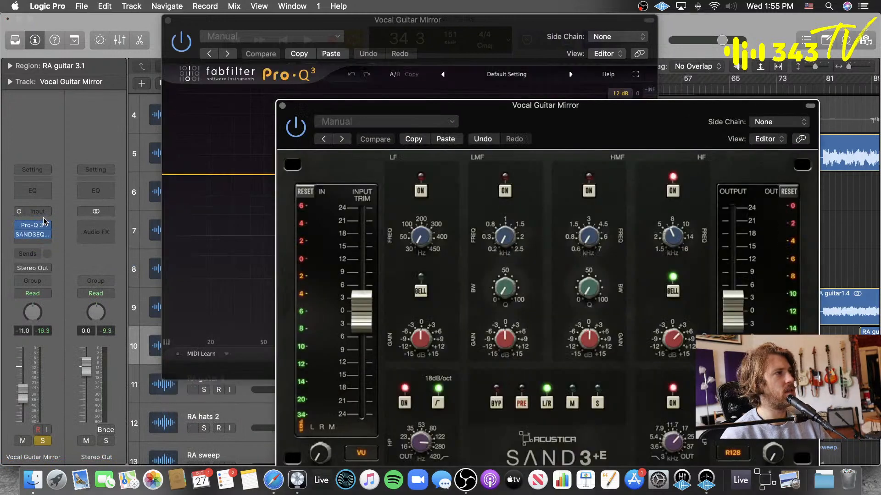
# - Add a Pro-Q 3 bell band near 4990 Hz with a Q of 40, boost it by 30 dB and play the loop
pyautogui.click(436, 44)
pyautogui.click(531, 174)
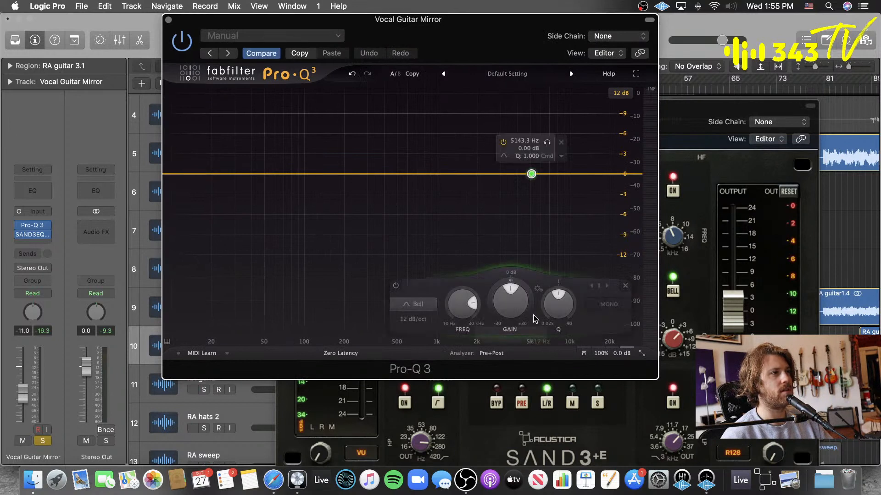
pyautogui.scroll(10, 531, 177)
pyautogui.press('space')
pyautogui.moveTo(531, 175); pyautogui.dragTo(530, 81)
pyautogui.press('space')
pyautogui.press('space')
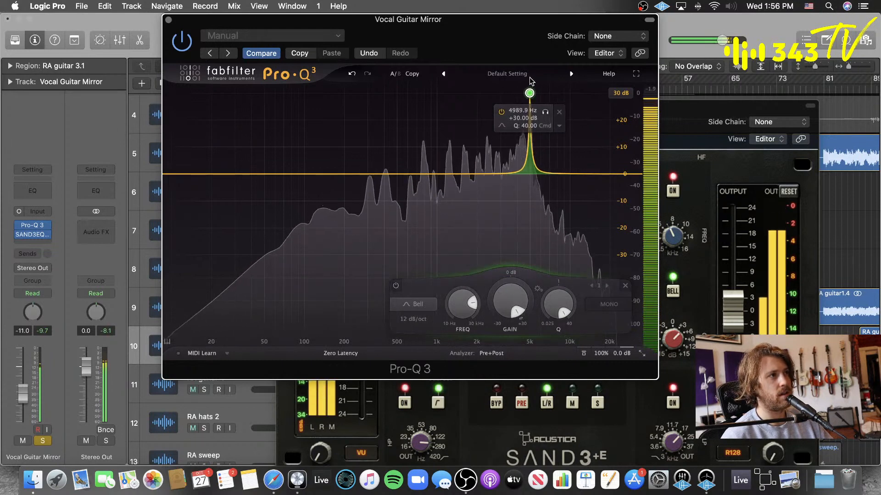
# - Cut the 4992 Hz Pro-Q 3 band by about 7 dB and add a Q 40 bell at about 3724 Hz, cut by about 6 dB
pyautogui.moveTo(510, 296)
pyautogui.mouseDown()
pyautogui.moveTo(510, 308)
pyautogui.moveTo(510, 298)
pyautogui.moveTo(501, 306)
pyautogui.mouseUp()
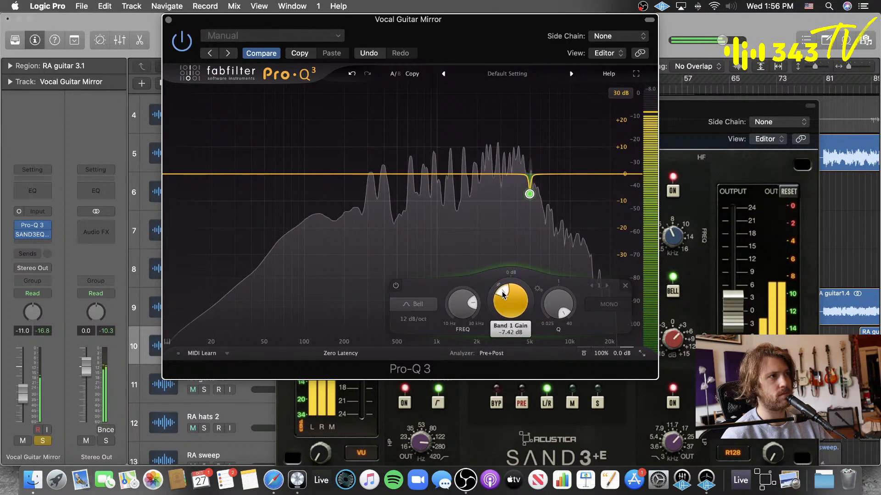
pyautogui.press('space')
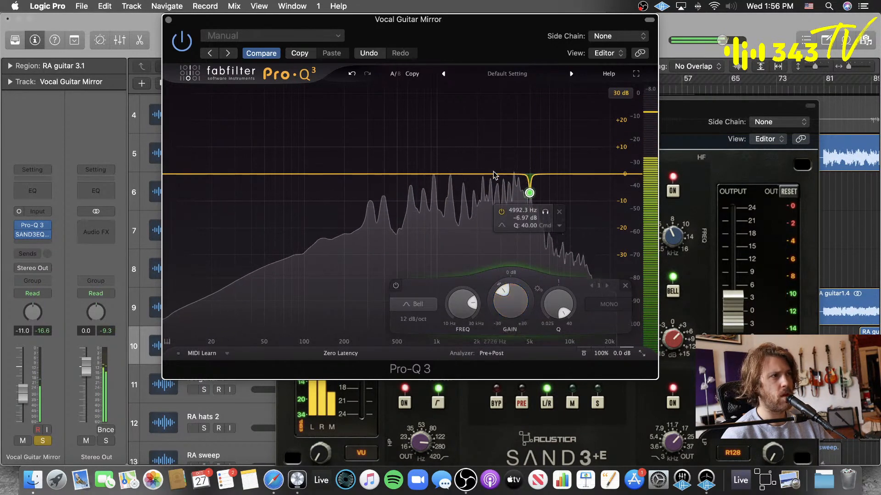
pyautogui.click(494, 175)
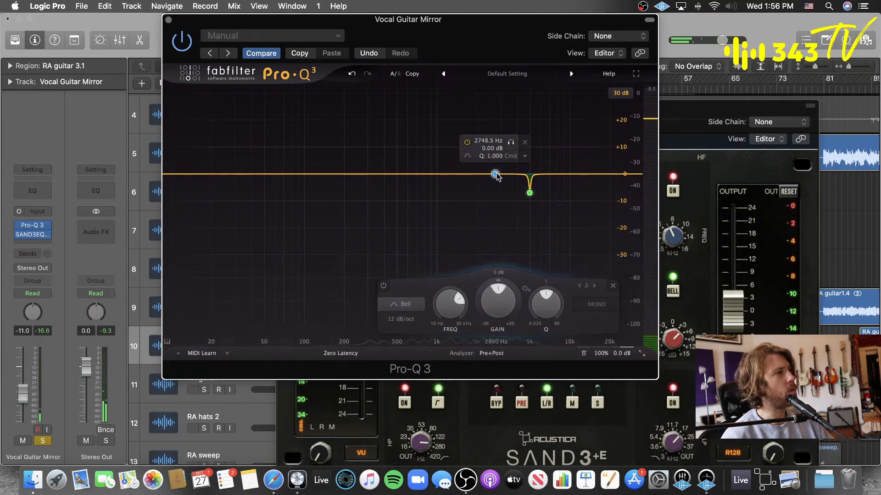
pyautogui.press('space')
pyautogui.moveTo(495, 175); pyautogui.dragTo(489, 110)
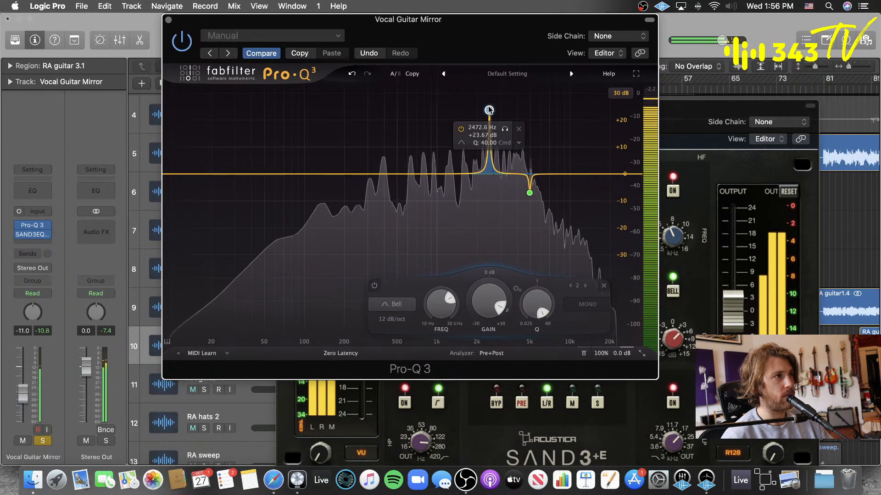
pyautogui.moveTo(488, 111); pyautogui.dragTo(513, 117)
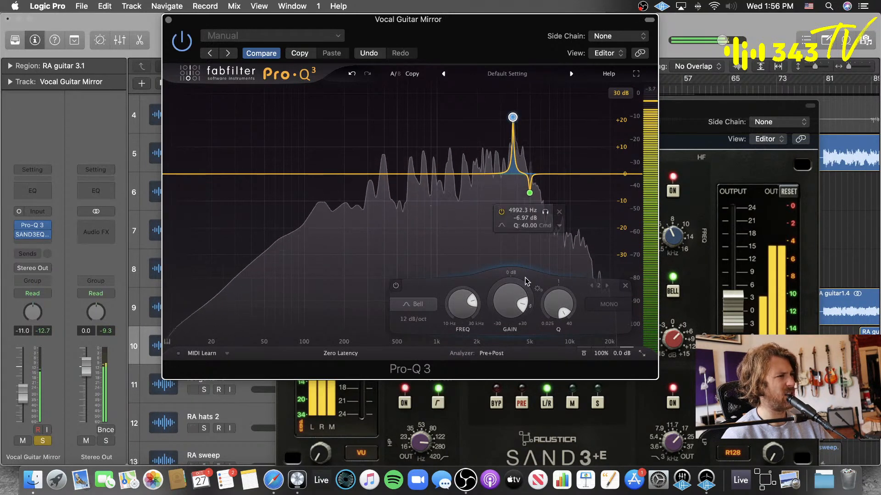
pyautogui.moveTo(521, 291); pyautogui.dragTo(503, 365)
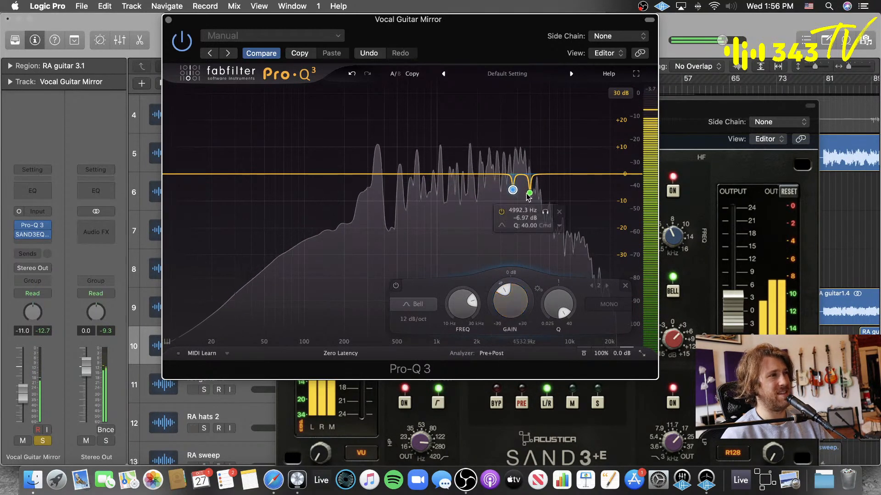
# - Compare the 4992 Hz notch bypassed and active, deepen the 3724 Hz cut to about -18.5 dB and make the 4992 Hz cut shallower
pyautogui.click(396, 286)
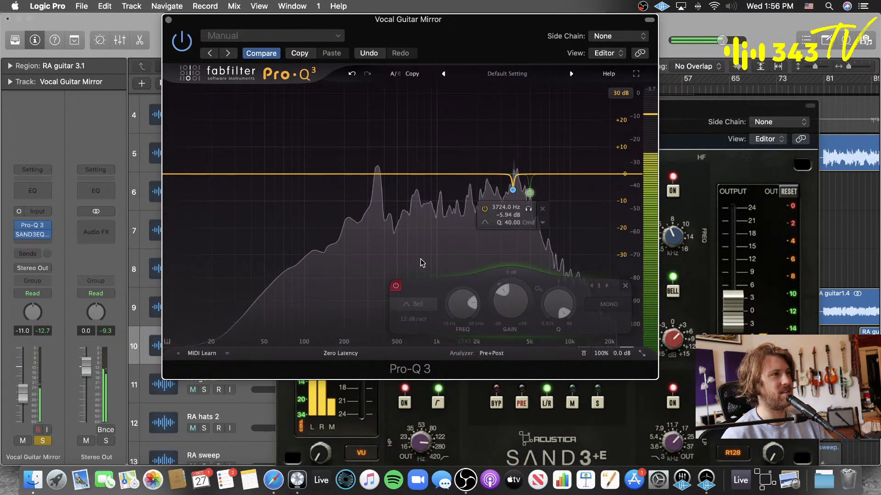
pyautogui.click(396, 286)
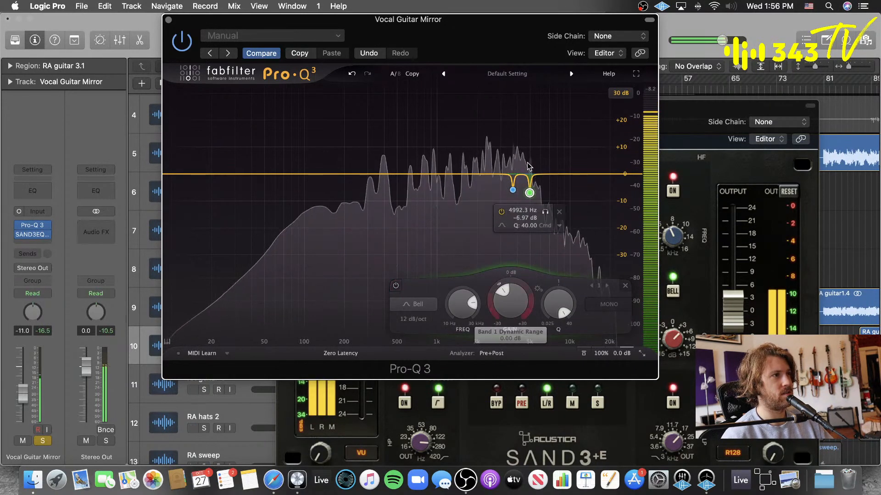
pyautogui.click(513, 191)
pyautogui.moveTo(509, 298); pyautogui.dragTo(501, 314)
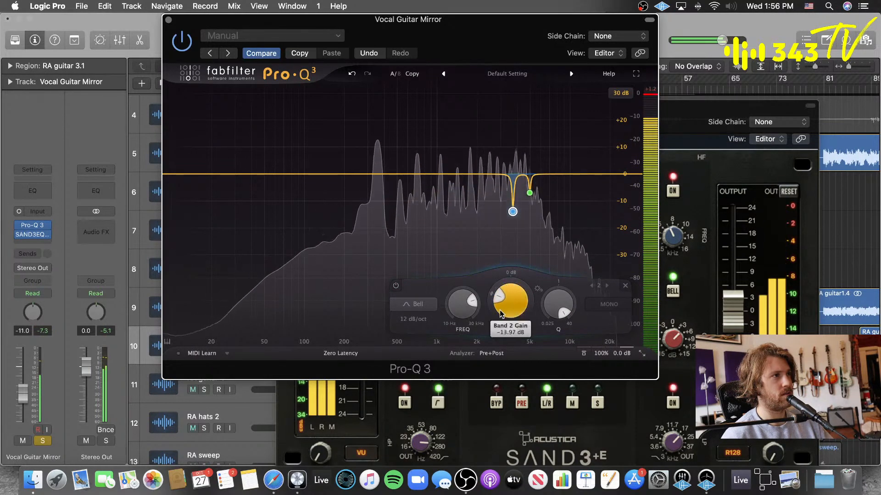
pyautogui.click(530, 193)
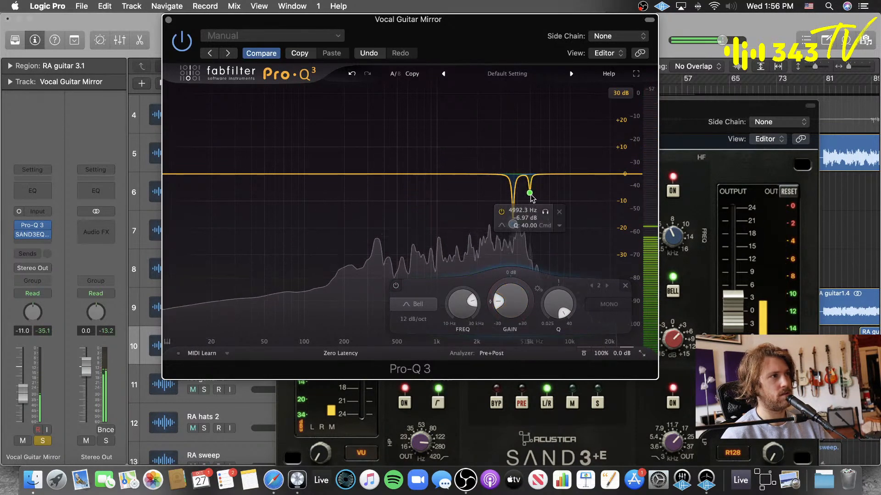
pyautogui.moveTo(510, 298); pyautogui.dragTo(522, 280)
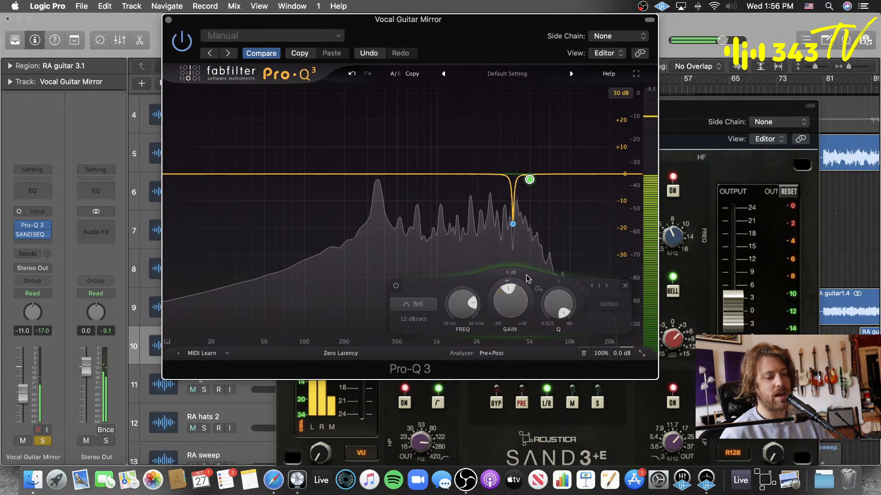
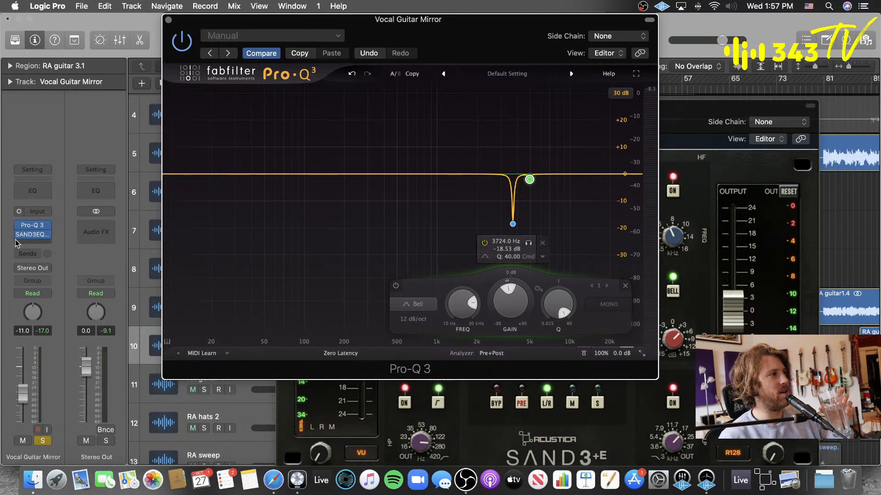
# - Insert a mono soothe2 on the Vocal Guitar Mirror between the Pro-Q 3 and the SAND3 EQ
pyautogui.moveTo(33, 239)
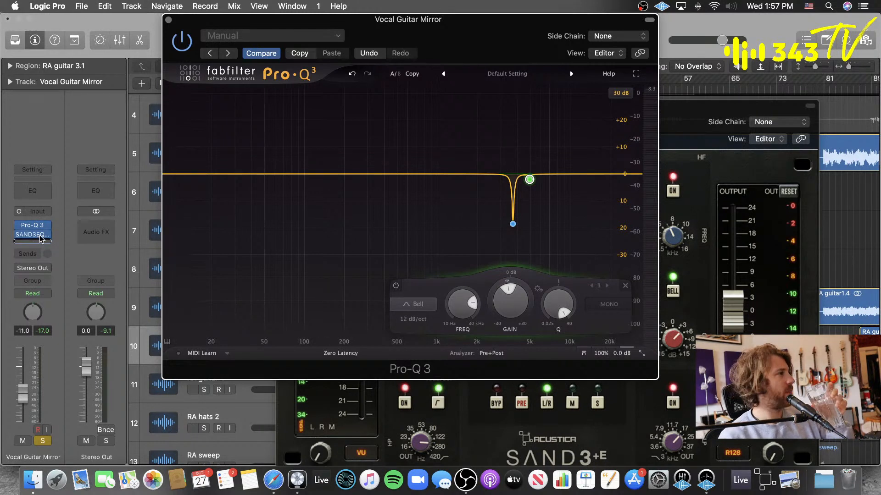
pyautogui.moveTo(40, 236); pyautogui.dragTo(41, 236)
pyautogui.click(39, 226)
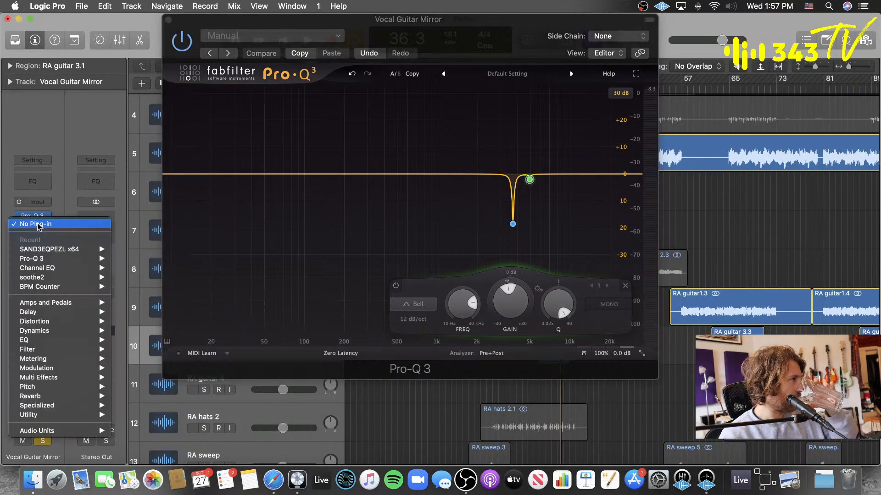
pyautogui.moveTo(55, 272)
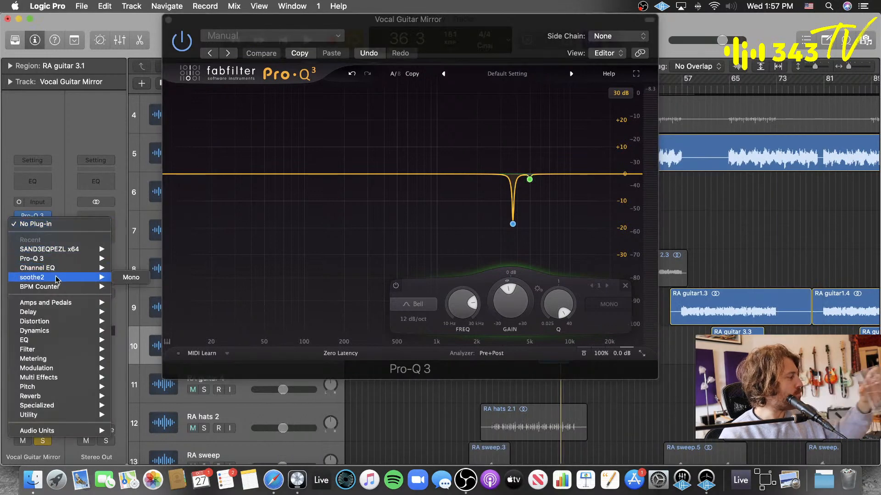
pyautogui.click(123, 279)
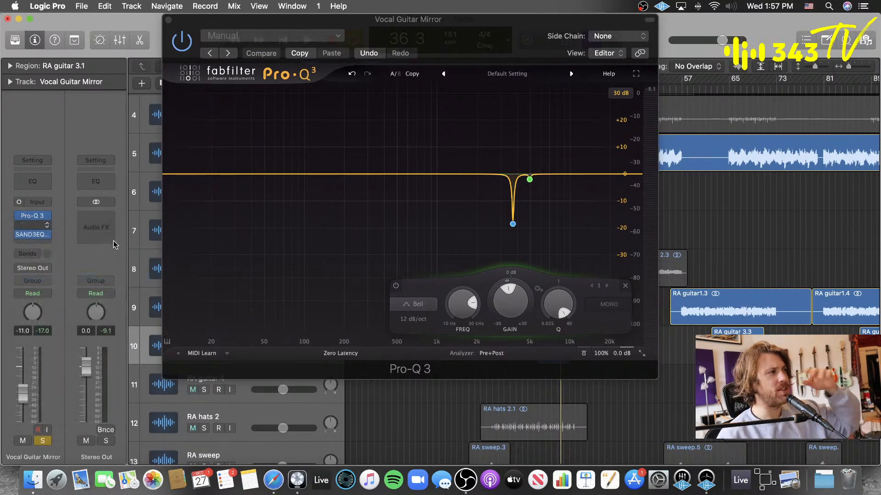
# - Bring up the SAND3 EQ and spread out the plug-in windows, leaving soothe2 in front
pyautogui.click(37, 235)
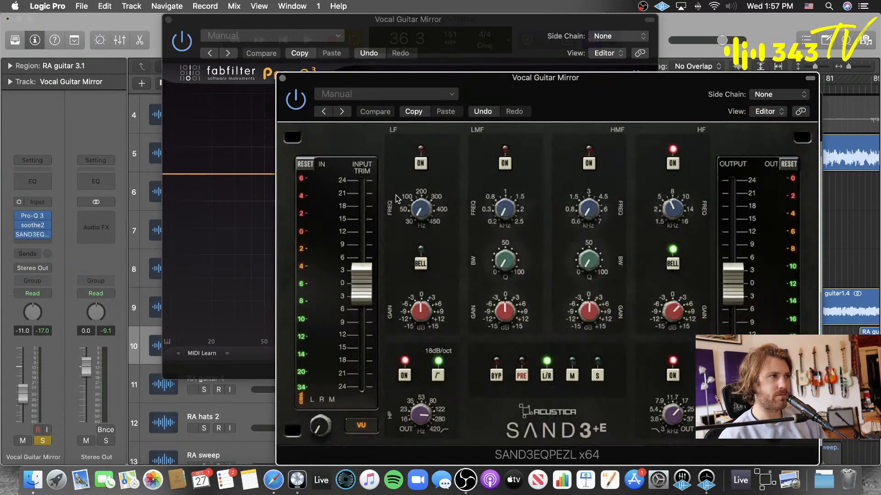
pyautogui.moveTo(546, 93); pyautogui.dragTo(324, 163)
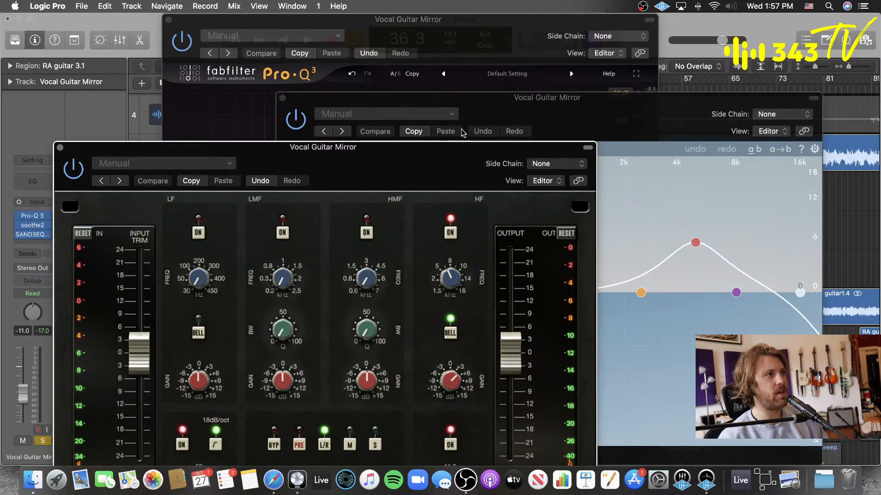
pyautogui.moveTo(560, 122); pyautogui.dragTo(526, 175)
pyautogui.moveTo(448, 16); pyautogui.dragTo(366, 15)
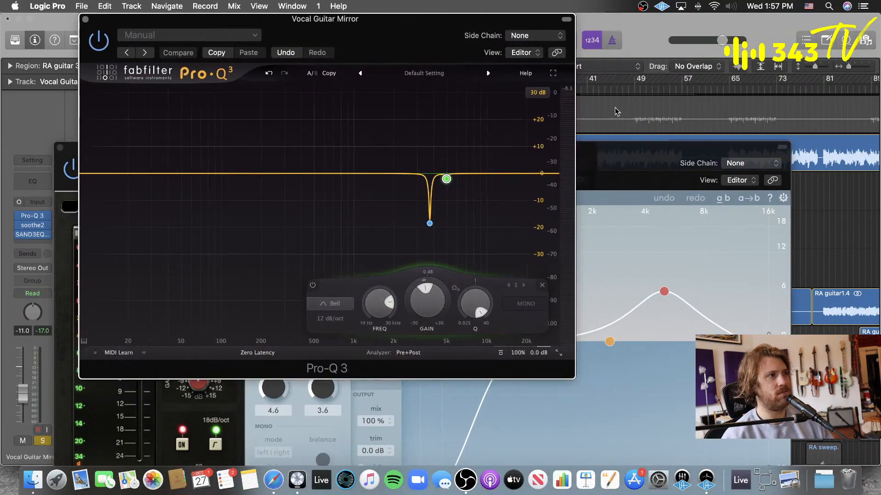
pyautogui.click(669, 176)
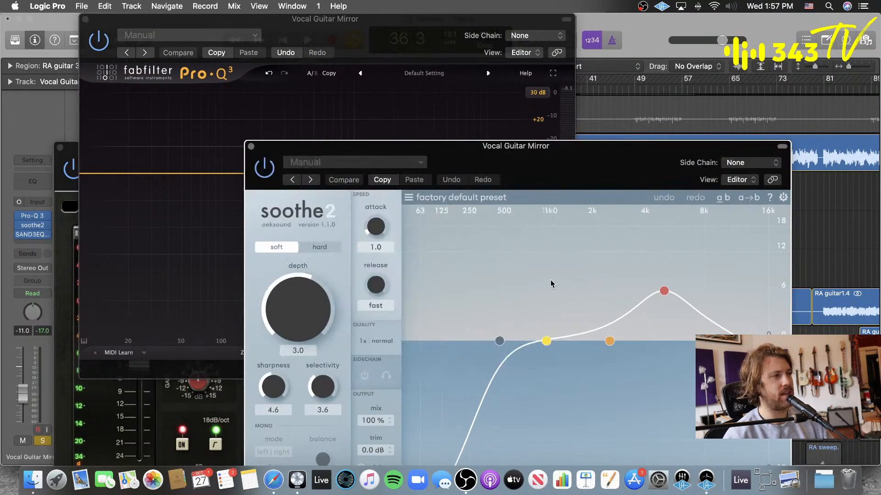
# - Set soothe2's low cut to 2k8 Hz with a Q of 2.0 and select its high cut band
pyautogui.moveTo(499, 343); pyautogui.dragTo(602, 340)
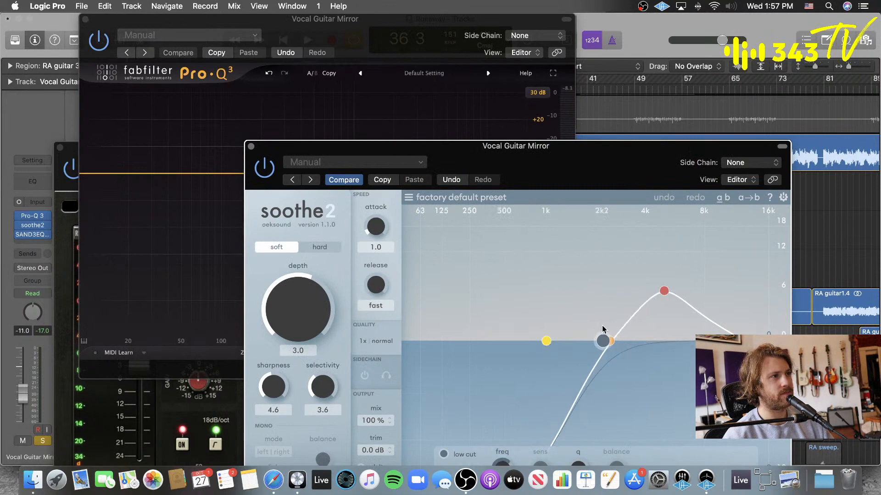
pyautogui.moveTo(580, 160); pyautogui.dragTo(569, 40)
pyautogui.moveTo(567, 366); pyautogui.dragTo(583, 302)
pyautogui.moveTo(491, 352); pyautogui.dragTo(494, 347)
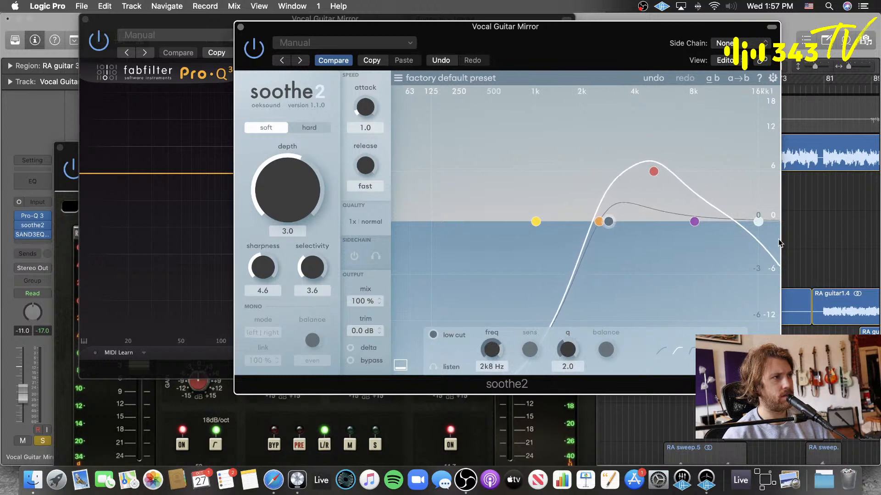
pyautogui.click(758, 222)
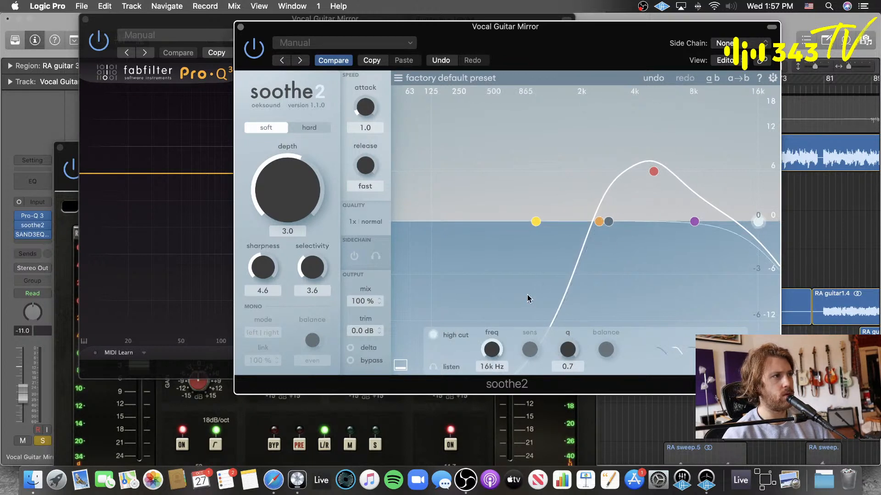
# - During loop playback, try soothe2's extremes and hard mode, settling on soft with depth -0.3, sharpness 7.9 and selectivity 6.4
pyautogui.press('space')
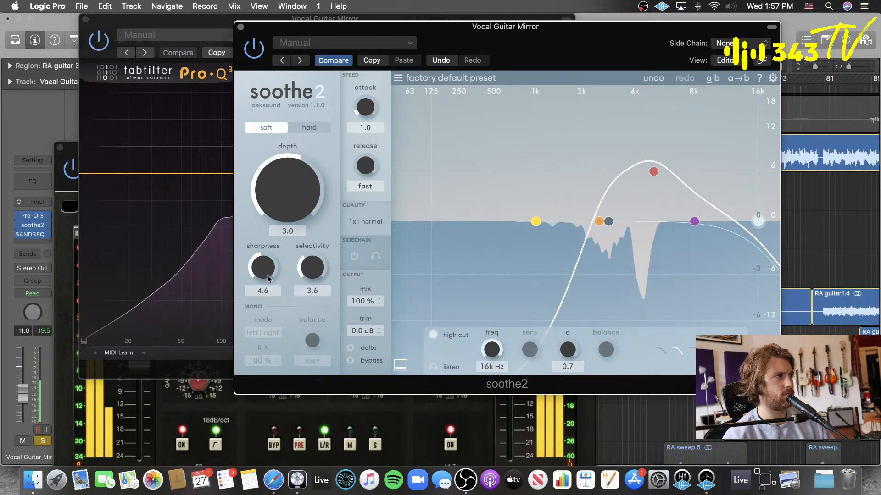
pyautogui.moveTo(268, 279); pyautogui.dragTo(284, 183)
pyautogui.moveTo(318, 270); pyautogui.dragTo(390, 138)
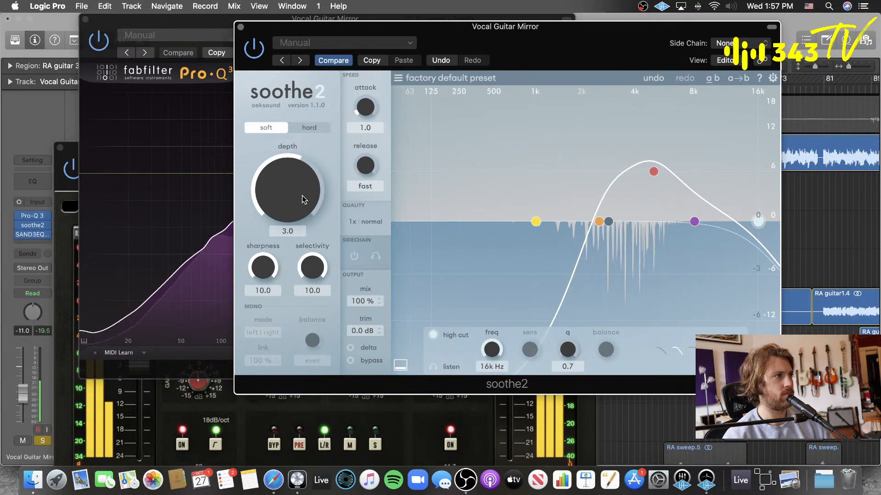
pyautogui.moveTo(302, 200); pyautogui.dragTo(275, 210)
pyautogui.click(308, 128)
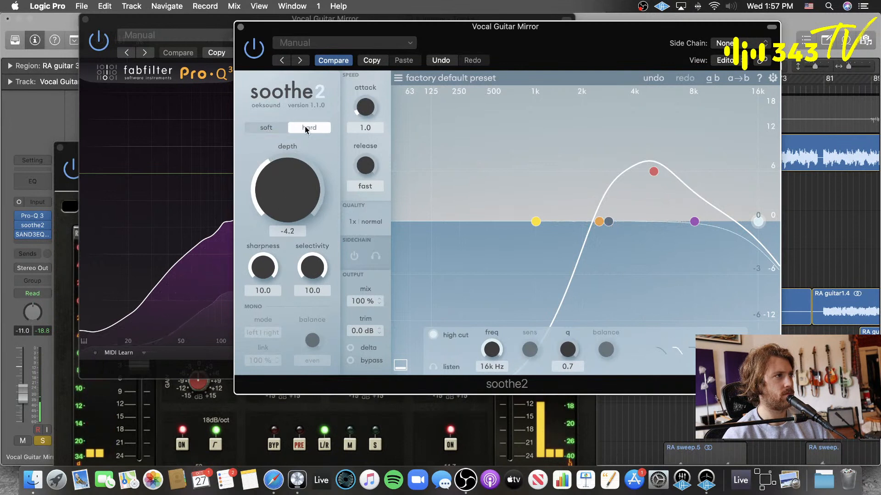
pyautogui.click(269, 128)
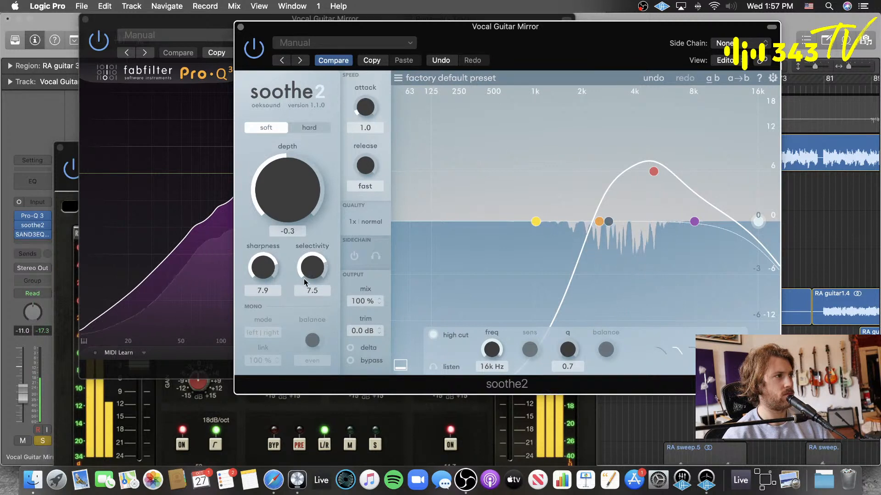
pyautogui.moveTo(311, 276); pyautogui.dragTo(367, 348)
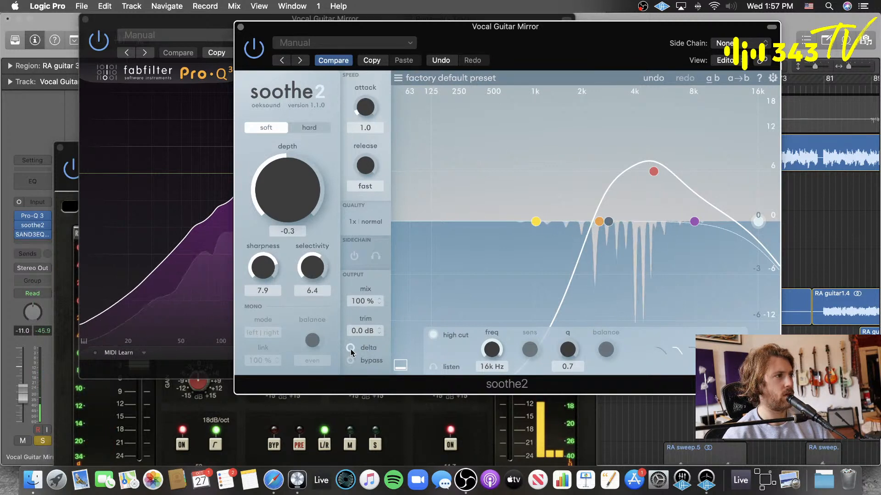
# - Listen briefly to soothe2's delta signal, return to normal output, and close the Pro-Q 3 and SAND3 windows
pyautogui.click(350, 349)
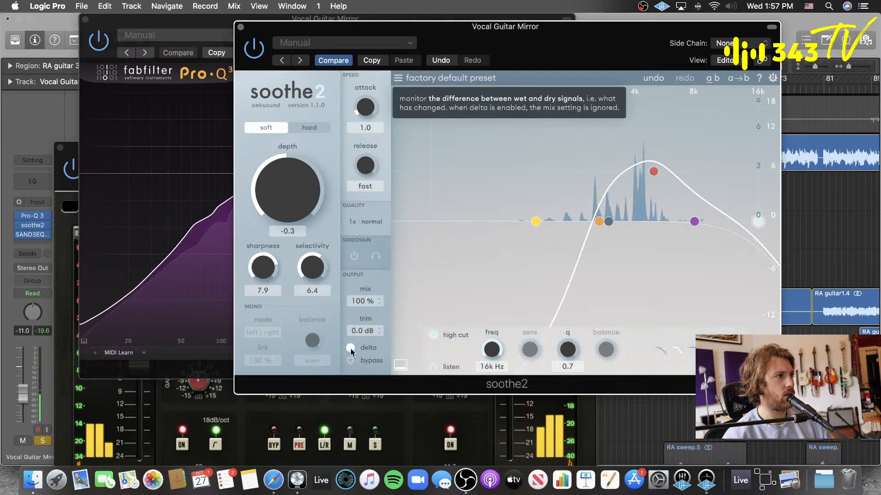
pyautogui.click(350, 348)
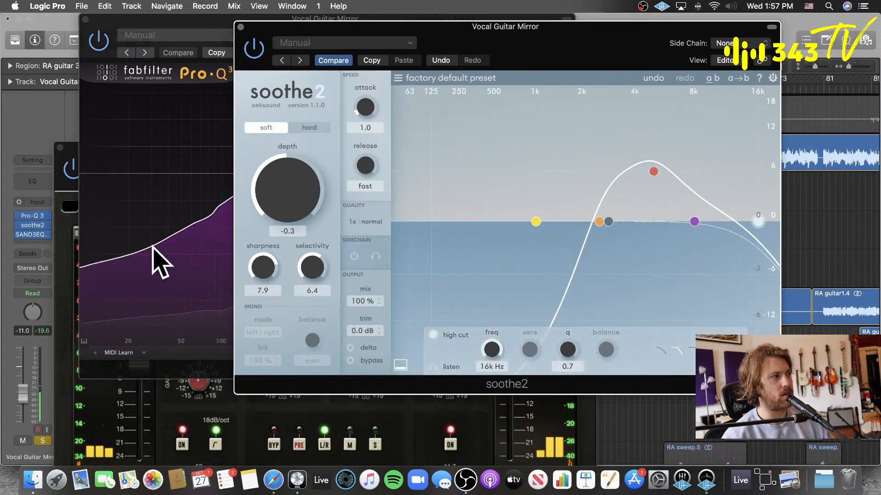
pyautogui.click(84, 20)
pyautogui.click(60, 148)
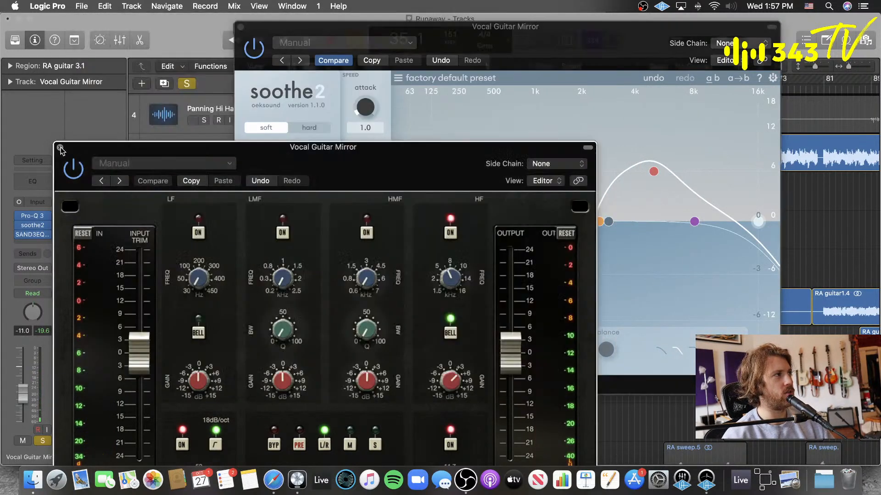
# - Clear the solo to hear the full mix, solo the Vocal Guitar Mirror again and turn on soothe2's delta monitoring
pyautogui.click(187, 83)
pyautogui.click(204, 351)
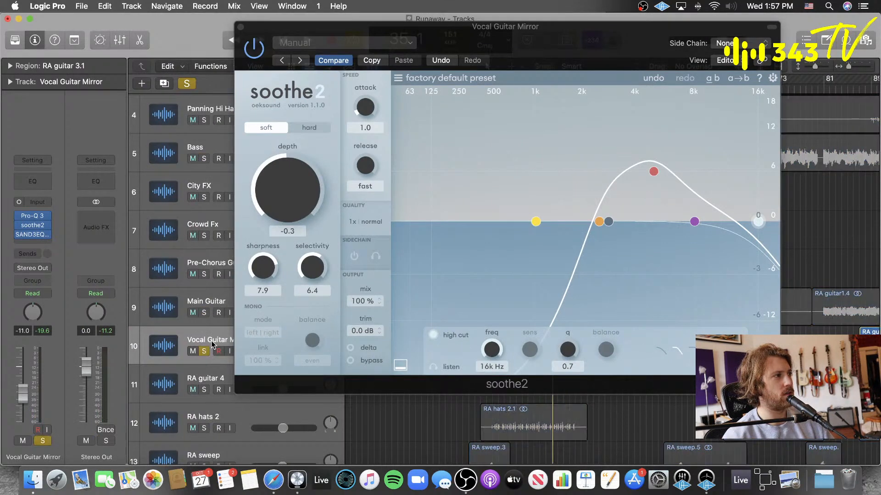
pyautogui.click(350, 348)
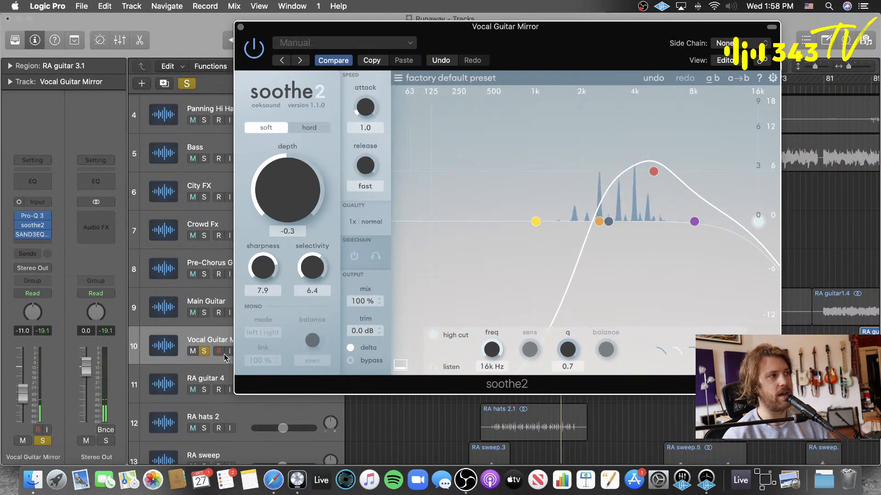
# - Unsolo the Vocal Guitar Mirror, raise its fader to -5.0 dB and stop playback
pyautogui.click(205, 351)
pyautogui.moveTo(598, 66); pyautogui.dragTo(543, 139)
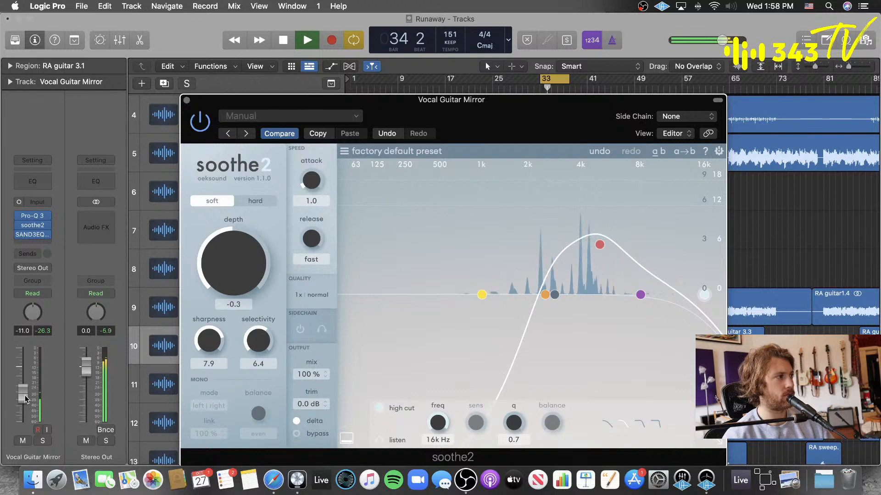
pyautogui.moveTo(23, 394); pyautogui.dragTo(22, 384)
pyautogui.press('space')
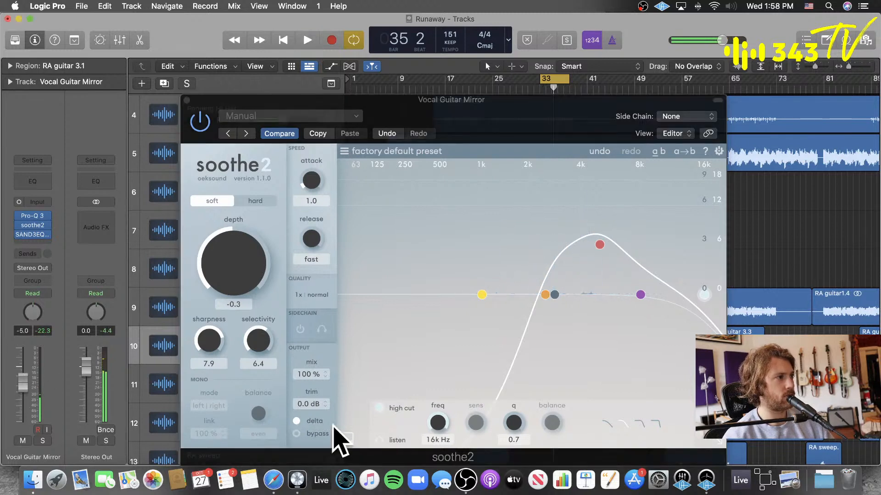
# - Return soothe2 to normal output and lower the Vocal Guitar Mirror fader to -9.4 dB during playback
pyautogui.click(297, 421)
pyautogui.press('space')
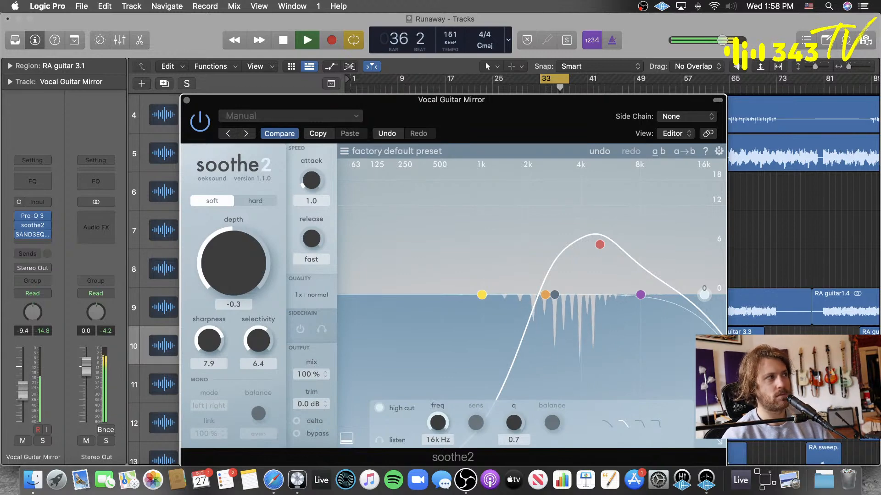
pyautogui.click(22, 398)
pyautogui.press('space')
# - Hide the soothe2 window, turn off looping and play the full mix from about bar 33
pyautogui.press('v')
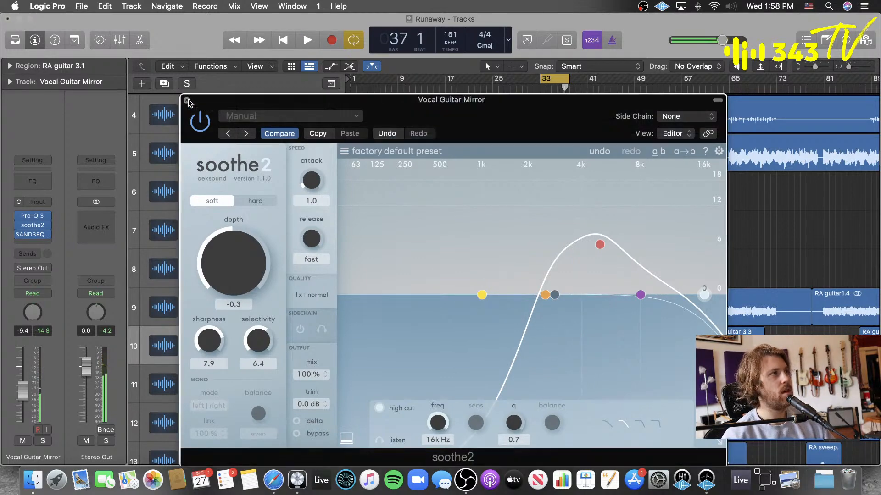
pyautogui.press('c')
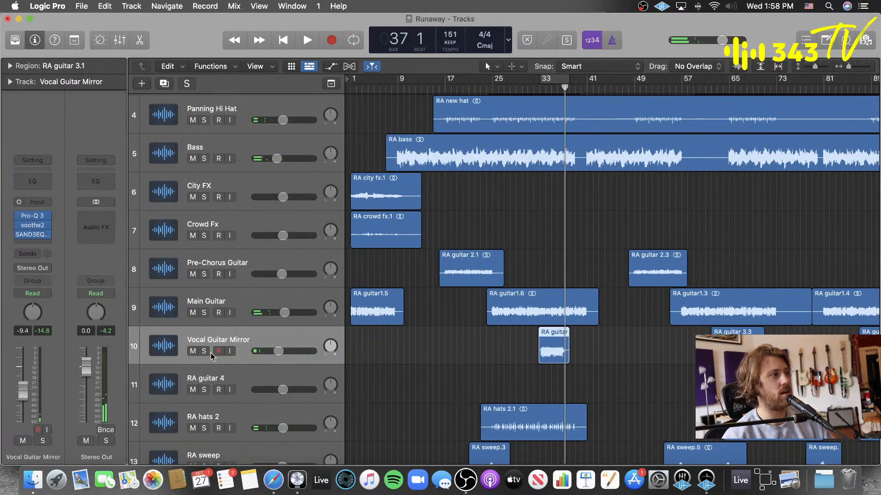
pyautogui.click(211, 355)
pyautogui.press('space')
pyautogui.click(545, 90)
pyautogui.click(538, 91)
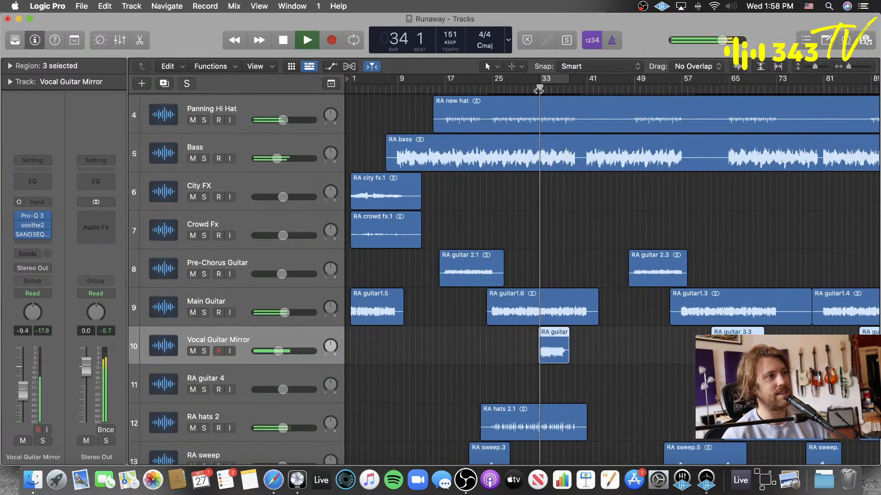
# - Solo the Vocal Guitar Mirror and Main Guitar together to compare them, stop playback and clear both solos
pyautogui.click(204, 351)
pyautogui.click(204, 312)
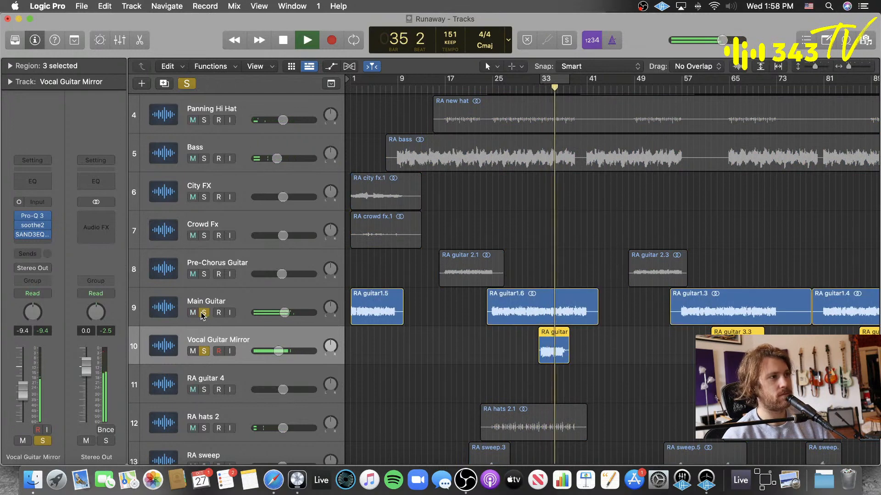
pyautogui.press('F2')
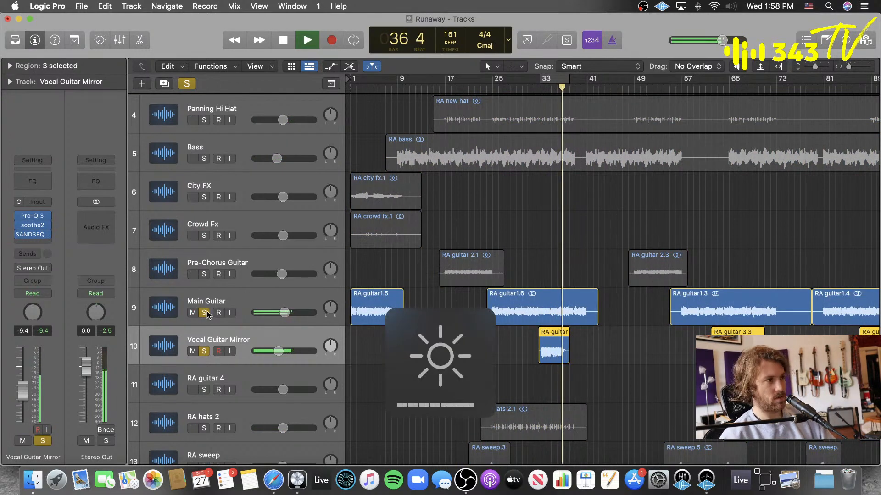
pyautogui.press('F2')
pyautogui.click(204, 313)
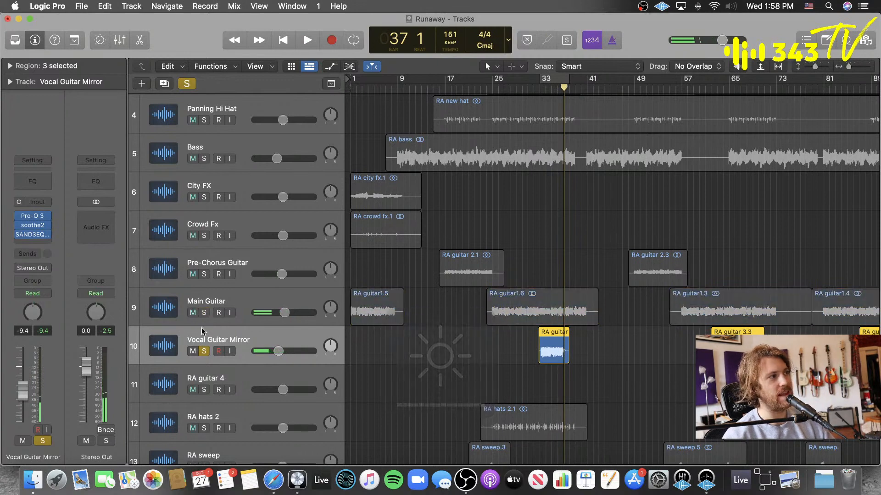
pyautogui.click(204, 351)
# - Add a send to Bus 19 on the Vocal Guitar Mirror and name its aux channel Stereo Verb
pyautogui.click(21, 250)
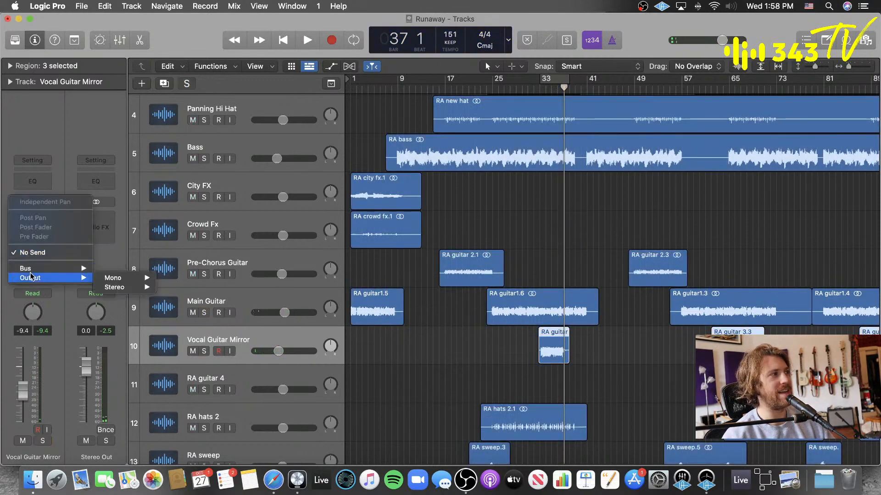
pyautogui.moveTo(46, 268)
pyautogui.click(115, 262)
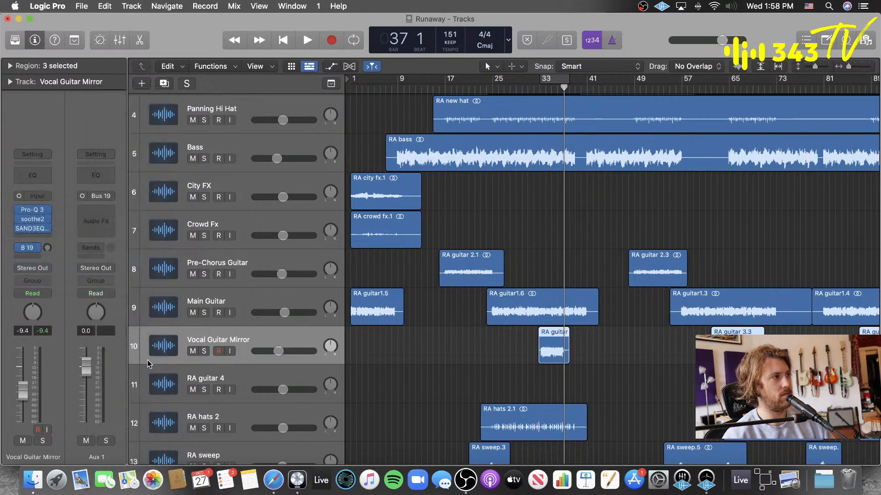
pyautogui.doubleClick(106, 454)
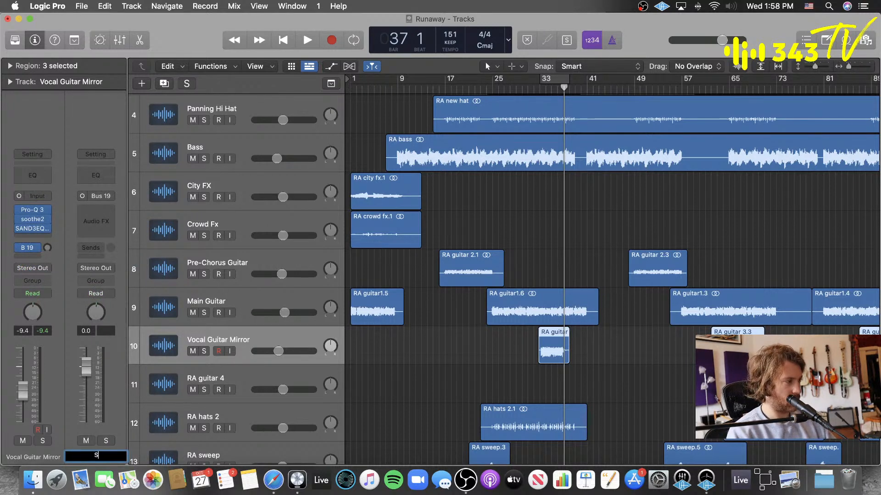
pyautogui.write('Stereo Verb')
pyautogui.press('Return')
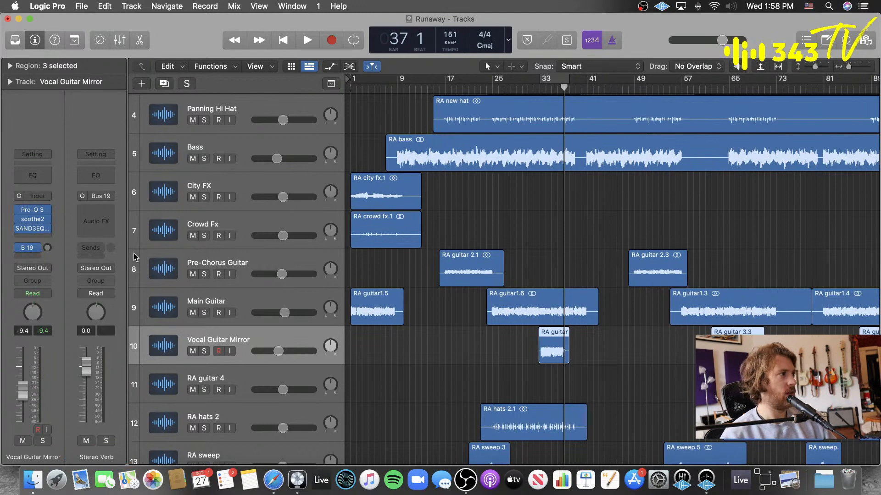
# - Insert the Universal Audio UAD Lexicon 224 in its Mono->Stereo version on the Stereo Verb channel
pyautogui.click(108, 211)
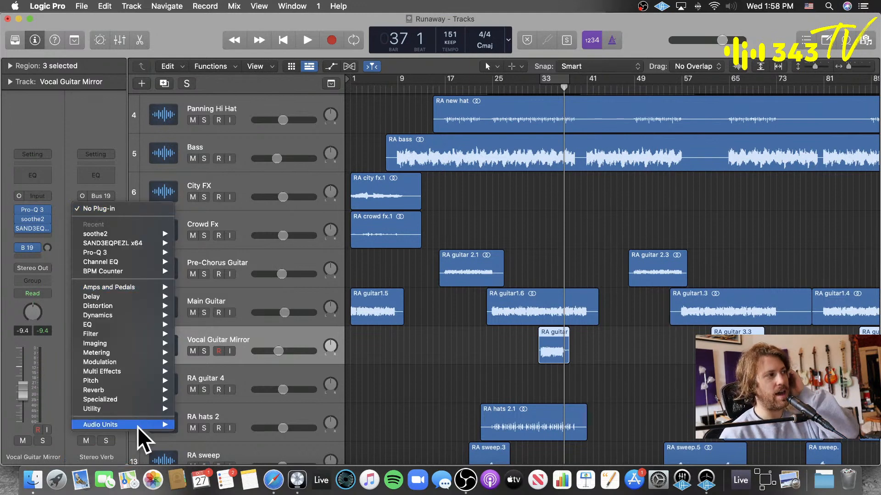
pyautogui.moveTo(138, 427)
pyautogui.moveTo(216, 437)
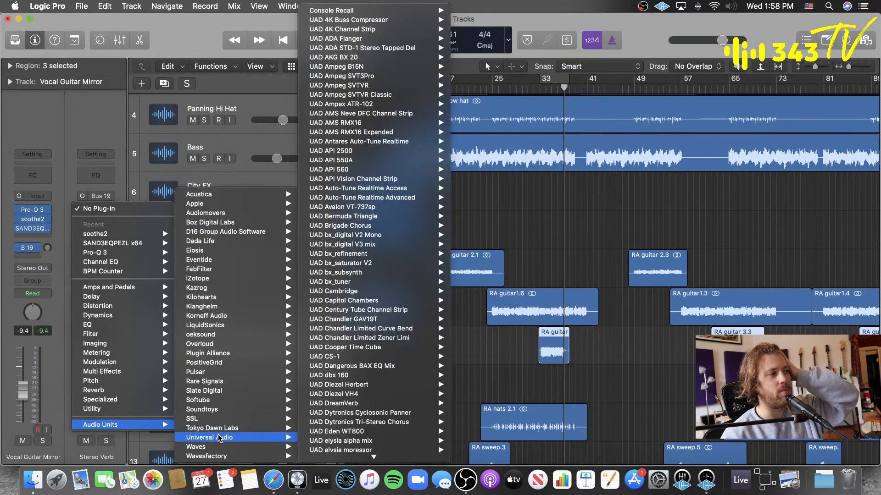
pyautogui.moveTo(353, 431)
pyautogui.scroll(-5, 380, 395)
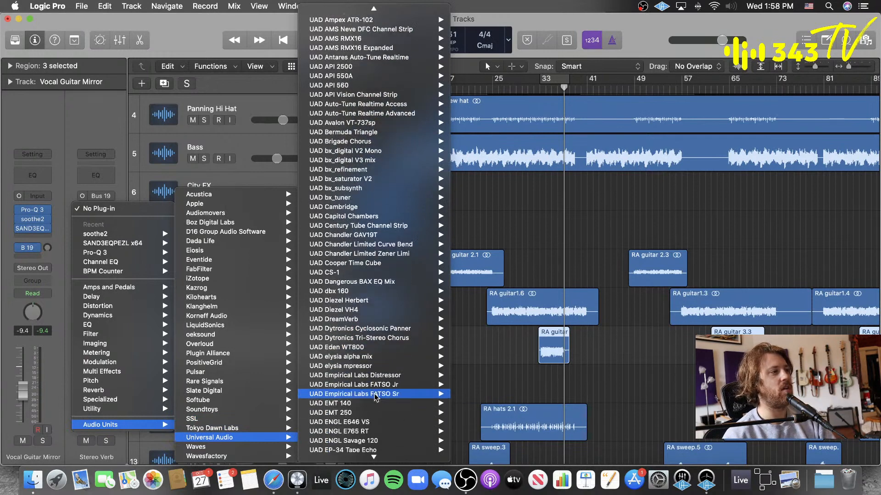
pyautogui.scroll(-2, 385, 396)
pyautogui.scroll(-5, 387, 394)
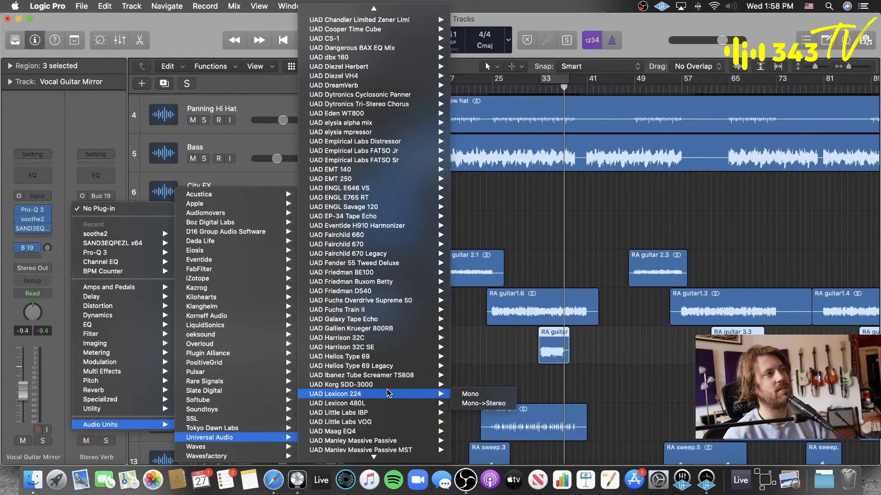
pyautogui.click(469, 404)
# - Set the Lexicon 224's pre-delay to 132 ms, bass reverb time to 0.6 s and mid reverb time to 4.2 s, raising crossover and depth
pyautogui.moveTo(444, 345); pyautogui.dragTo(449, 337)
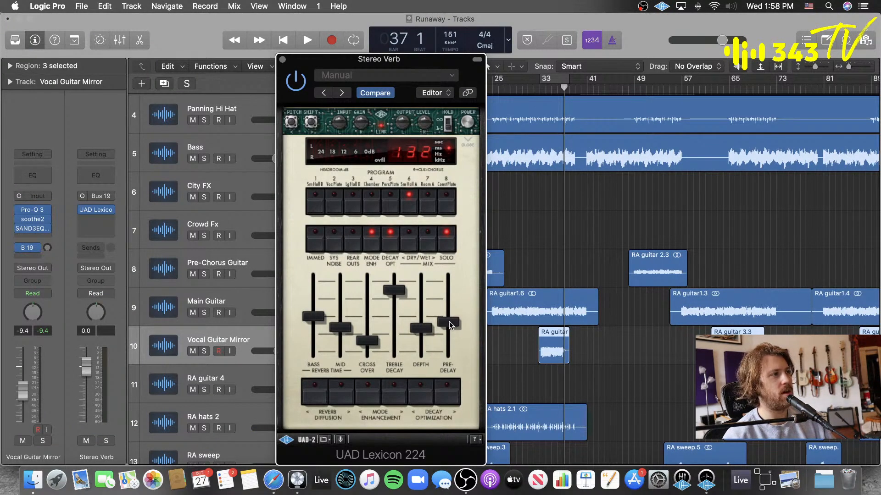
pyautogui.moveTo(313, 317); pyautogui.dragTo(313, 351)
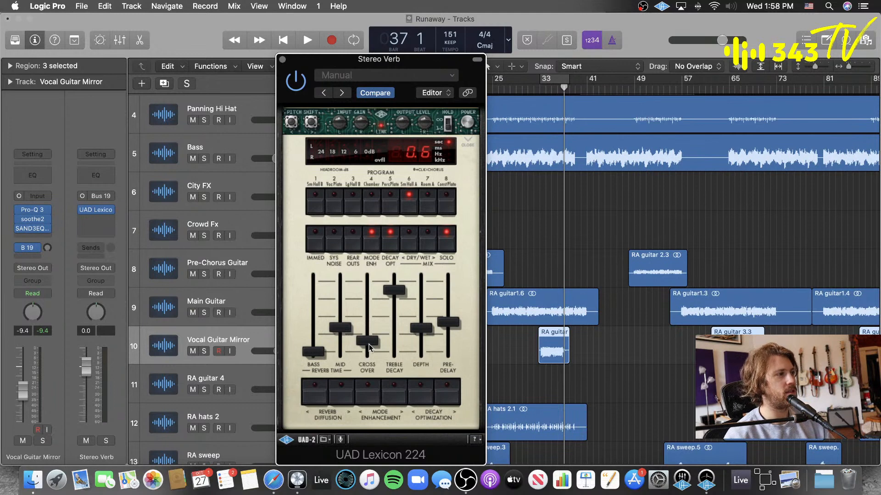
pyautogui.moveTo(370, 349); pyautogui.dragTo(340, 306)
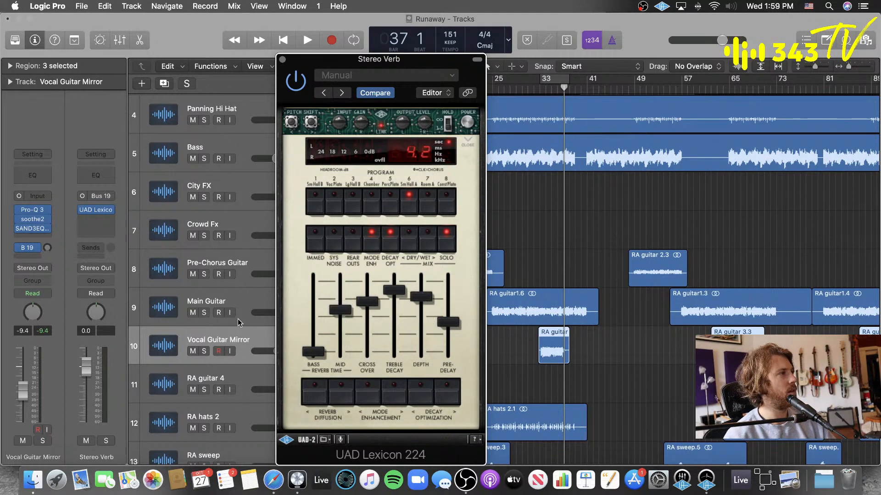
# - Loop the soloed Vocal Guitar Mirror, raise its Bus 19 send to +1.2 dB and set the Lexicon 224's pre-delay to 152 ms
pyautogui.click(204, 351)
pyautogui.press('c')
pyautogui.press('space')
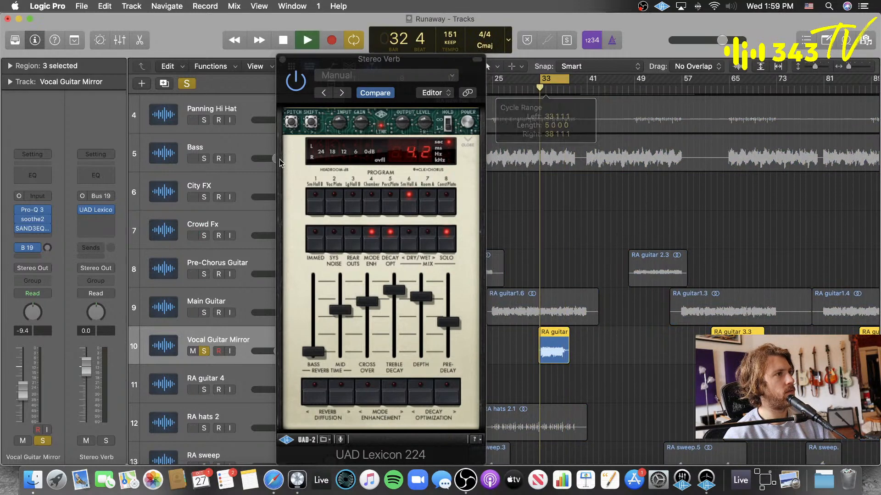
pyautogui.moveTo(50, 249); pyautogui.dragTo(50, 239)
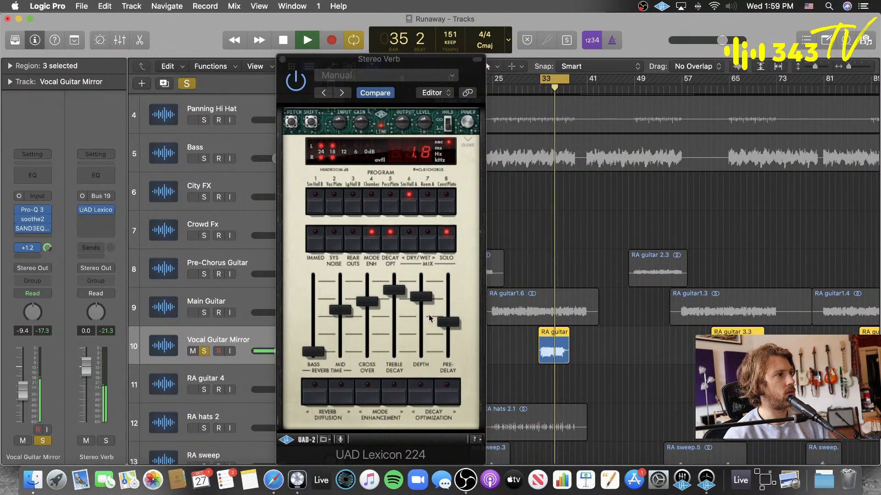
pyautogui.moveTo(453, 325); pyautogui.dragTo(456, 314)
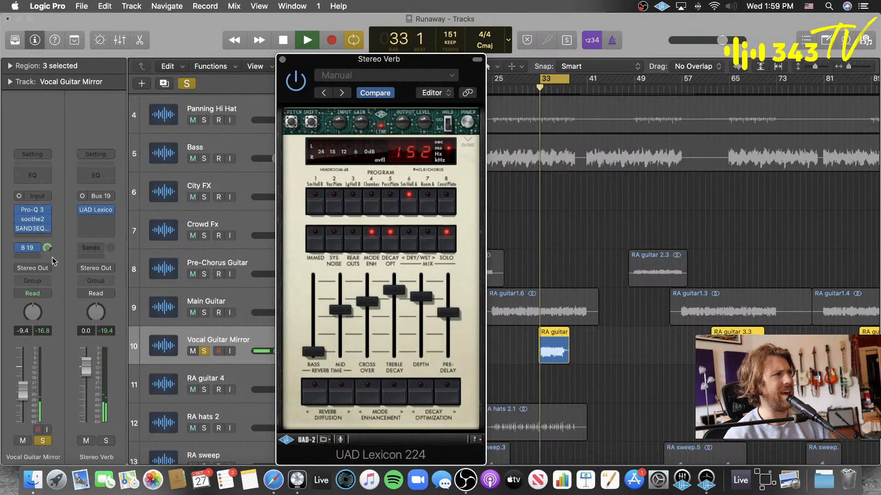
# - Add a Channel EQ to the Stereo Verb with a high cut between 4 and 5 kHz, then stop playback
pyautogui.click(101, 182)
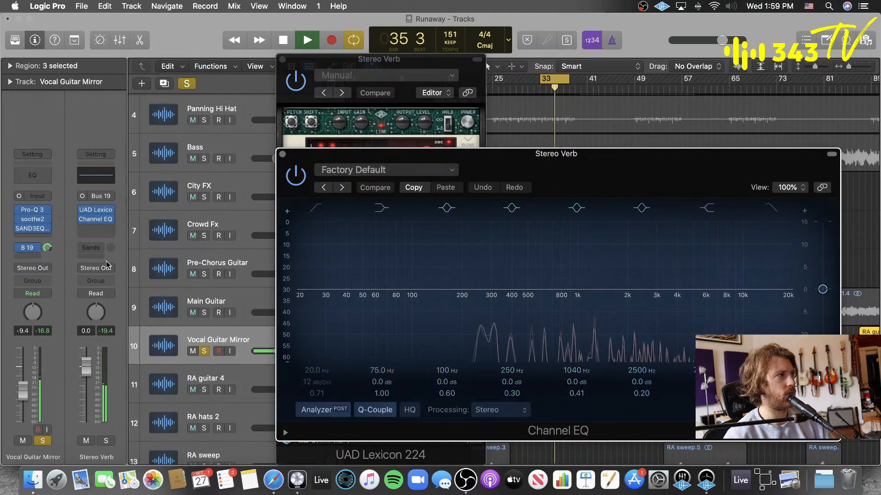
pyautogui.click(771, 209)
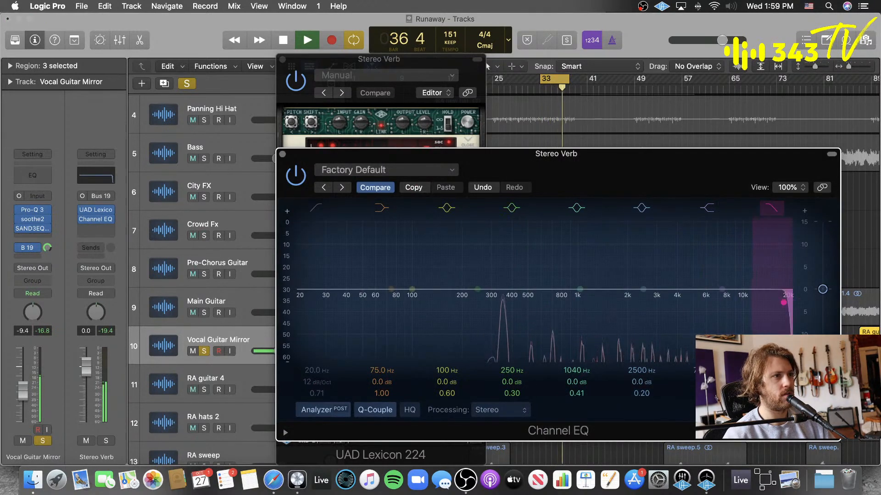
pyautogui.moveTo(783, 303); pyautogui.dragTo(685, 302)
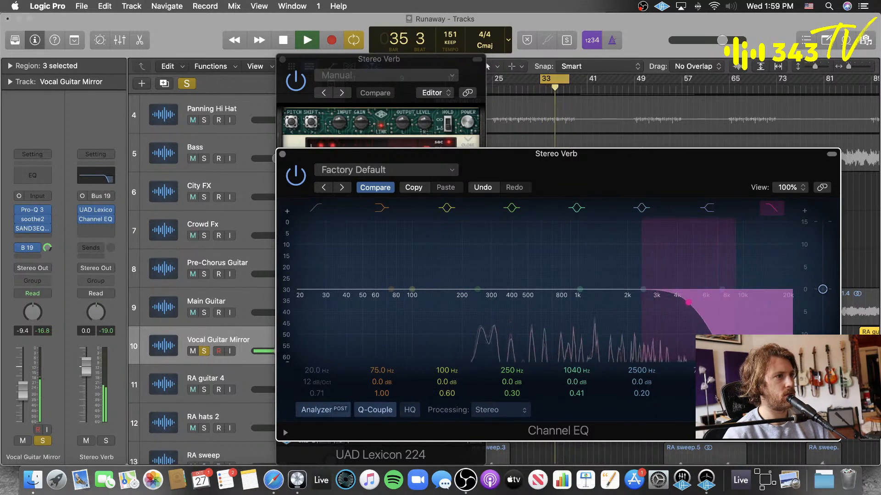
pyautogui.press('space')
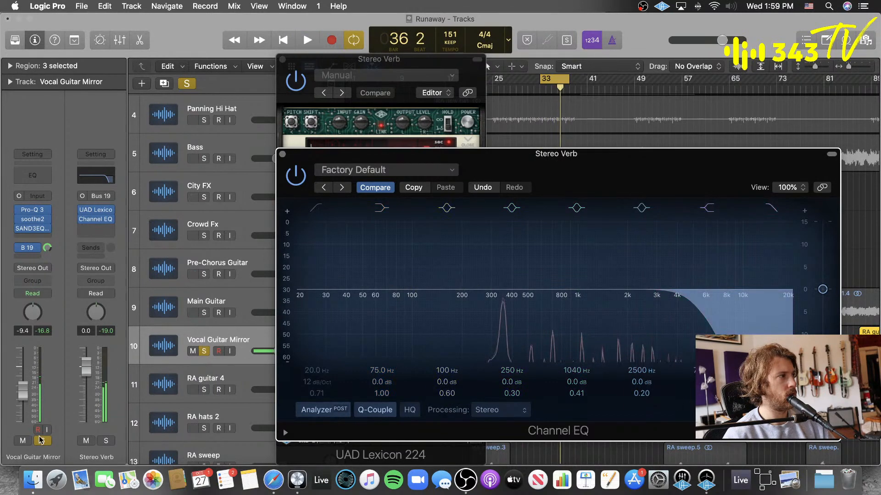
# - Clear the solo, play the full mix with looping turned off and close the Channel EQ window
pyautogui.click(186, 83)
pyautogui.press('space')
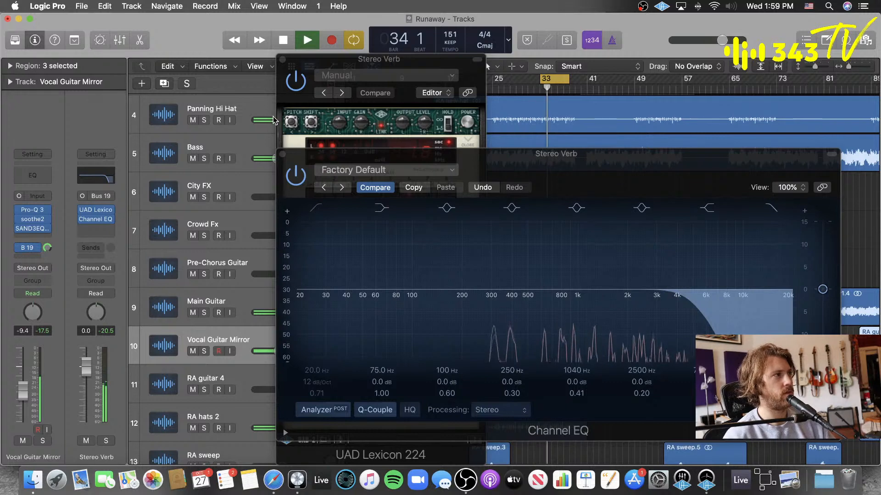
pyautogui.click(549, 80)
pyautogui.click(283, 155)
pyautogui.click(283, 154)
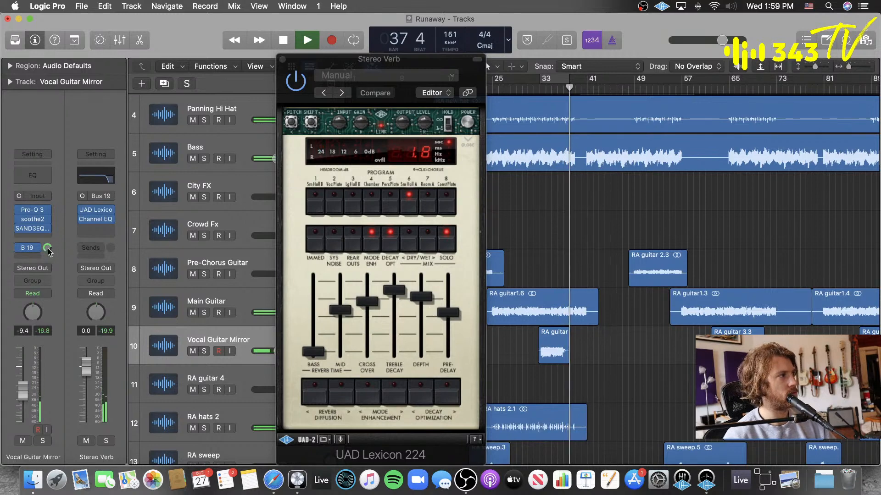
# - Replay from about bar 33, lower the Vocal Guitar Mirror's Bus 19 send slightly and close the Lexicon 224 window
pyautogui.click(545, 87)
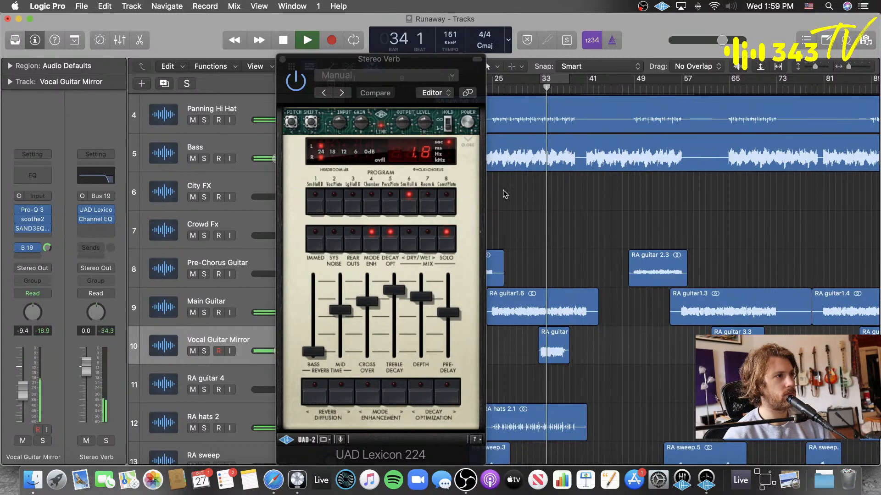
pyautogui.moveTo(47, 248); pyautogui.dragTo(47, 252)
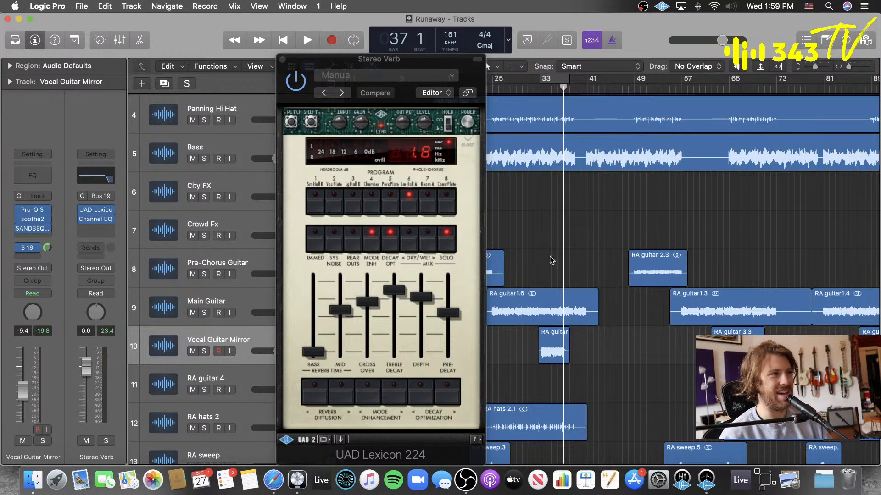
pyautogui.click(282, 59)
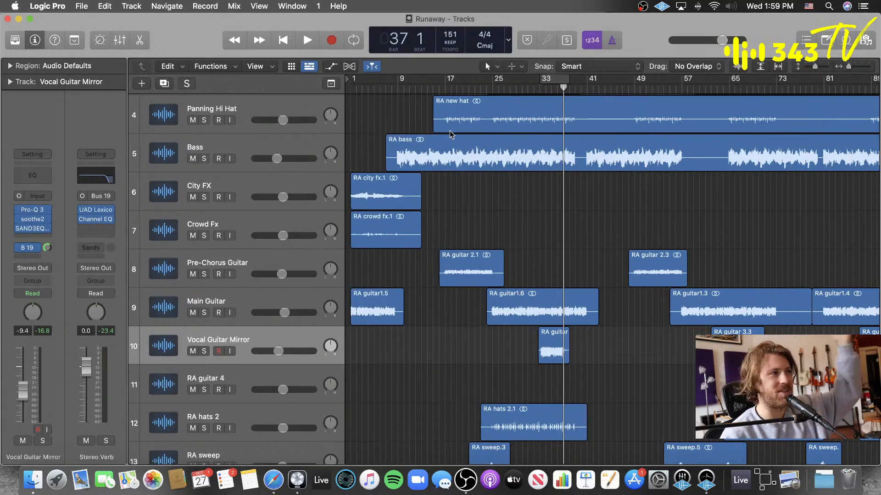
# - Start playback of the mix from about bar 13 and save the project
pyautogui.scroll(3, 482, 169)
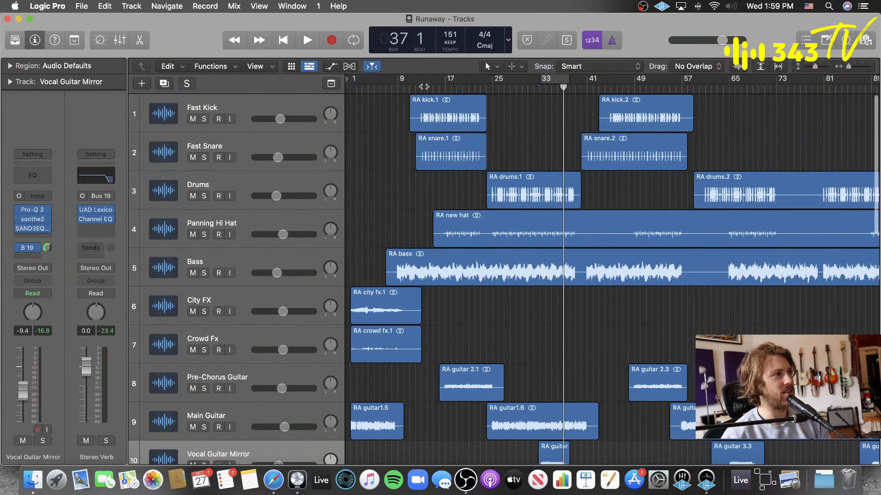
pyautogui.click(425, 87)
pyautogui.press('space')
pyautogui.scroll(-4, 512, 173)
pyautogui.press('super+s')
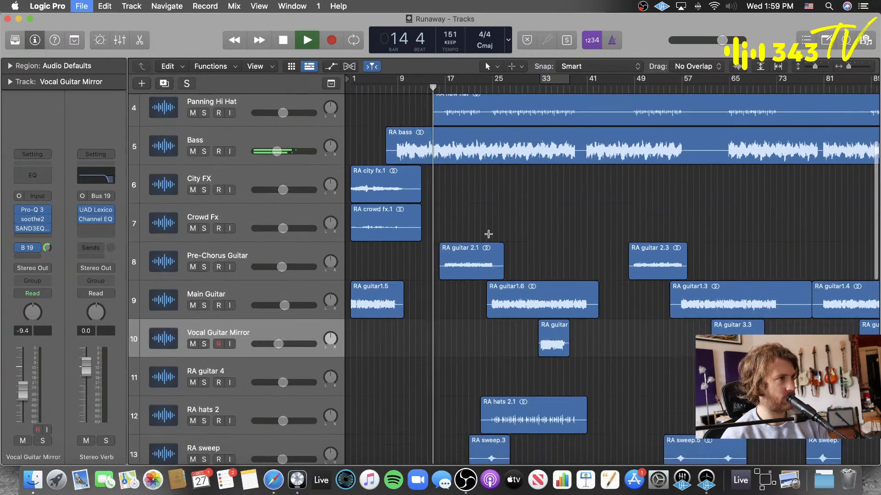
# - Select the v1 comp.cm_01 vocal track while listening, deselect its regions and stop playback
pyautogui.scroll(-10, 488, 235)
pyautogui.click(265, 238)
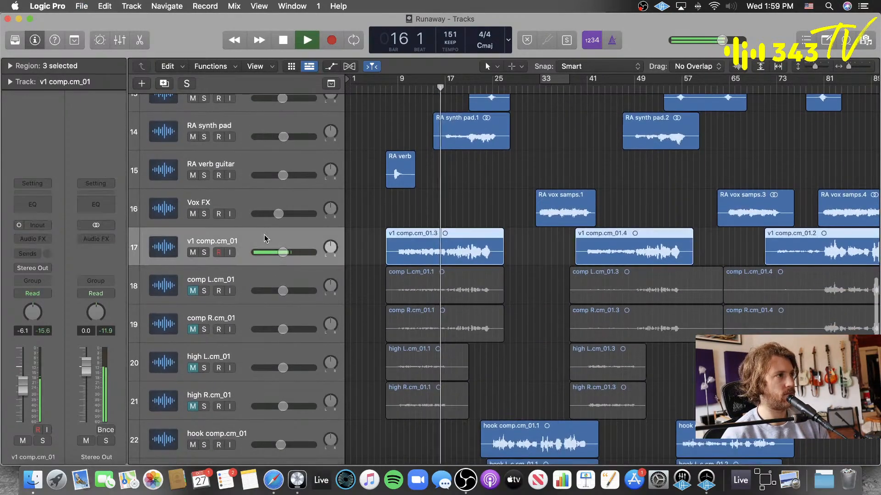
pyautogui.moveTo(386, 259); pyautogui.dragTo(396, 259)
pyautogui.click(382, 224)
pyautogui.press('space')
# - Lower the Panning Hi Hat track's volume to -7.2 dB and deselect its region
pyautogui.scroll(8, 406, 224)
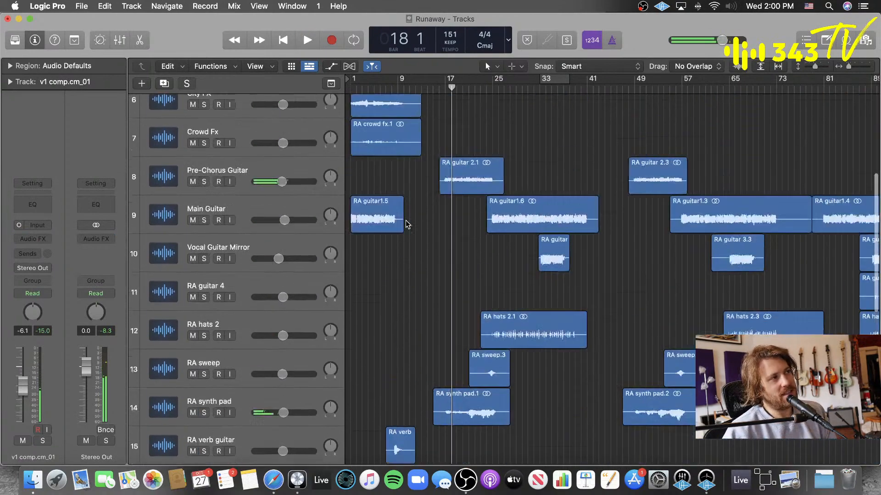
pyautogui.scroll(4, 406, 224)
pyautogui.click(235, 171)
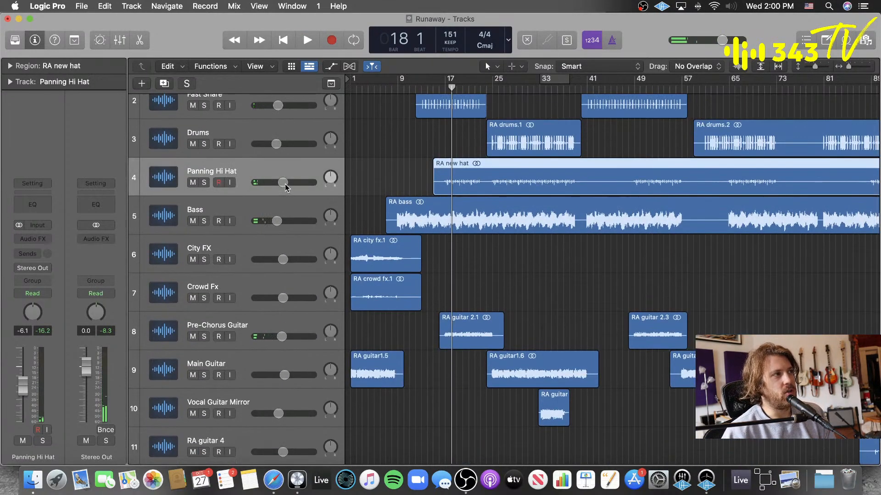
pyautogui.moveTo(282, 182); pyautogui.dragTo(281, 183)
pyautogui.click(409, 179)
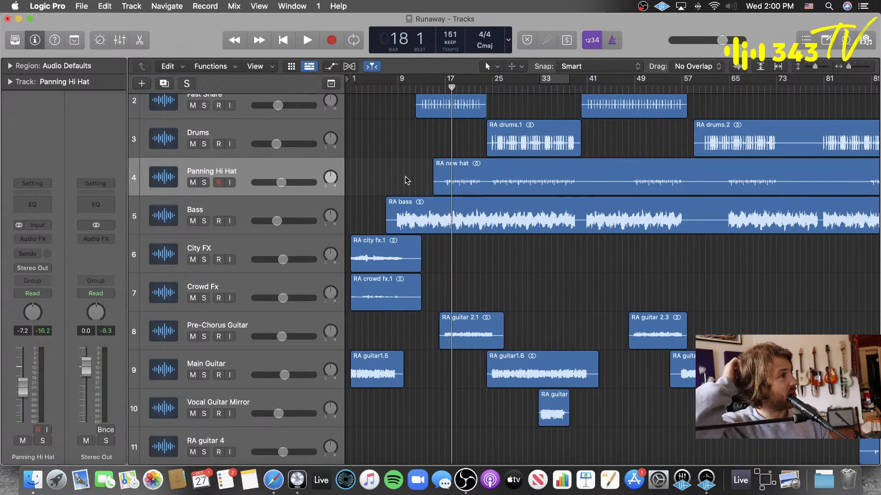
# - Reduce the track heights to show more of the arrangement and select the Fast Kick track with its regions deselected
pyautogui.scroll(3, 405, 176)
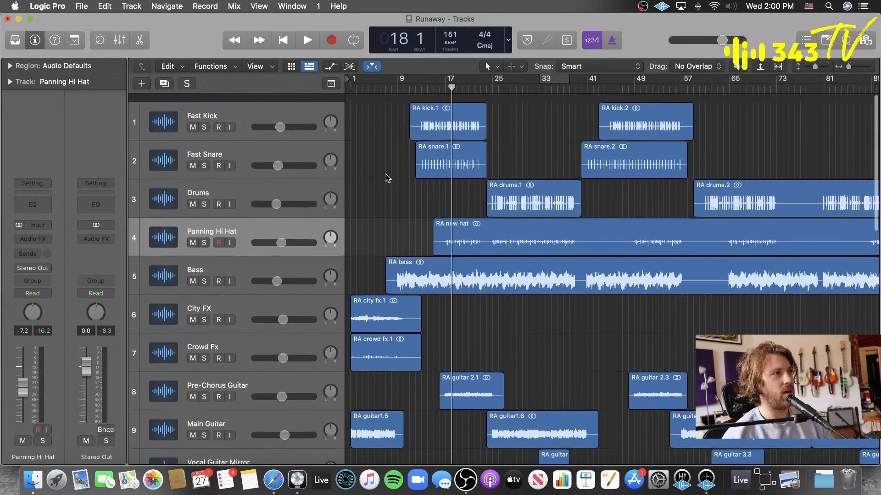
pyautogui.press('super+Up')
pyautogui.press('super+Up')
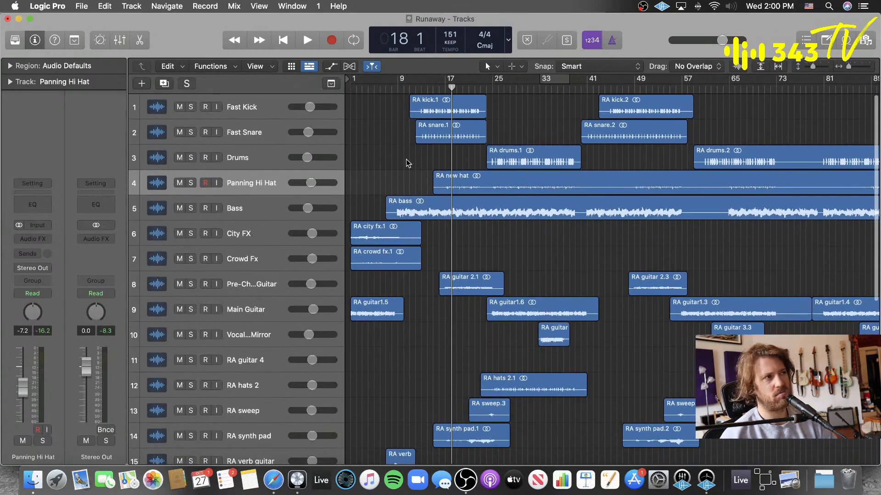
pyautogui.click(247, 107)
pyautogui.click(375, 145)
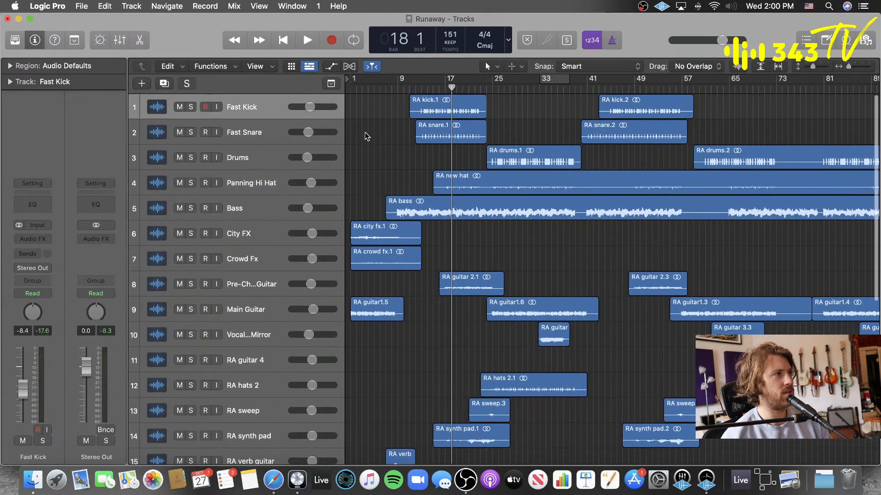
# - Solo Fast Kick and Fast Snare, listen from about bar 11 and clear the solo
pyautogui.moveTo(191, 107); pyautogui.dragTo(192, 133)
pyautogui.doubleClick(415, 87)
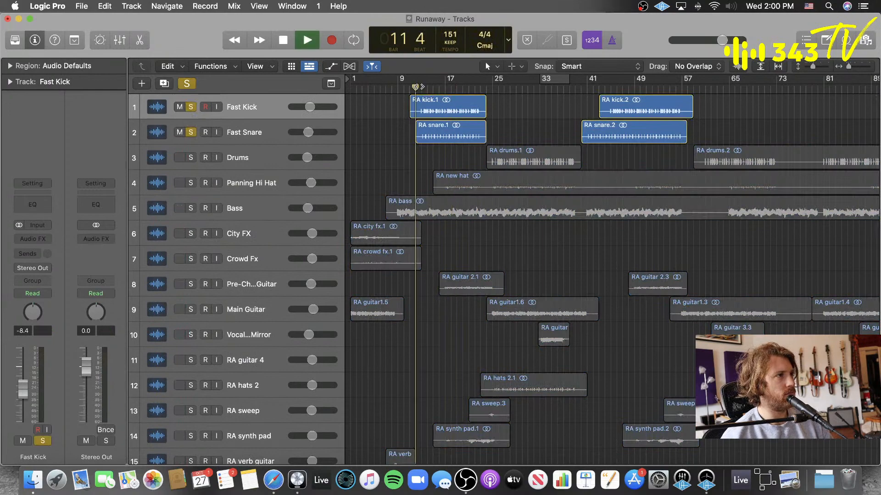
pyautogui.click(427, 87)
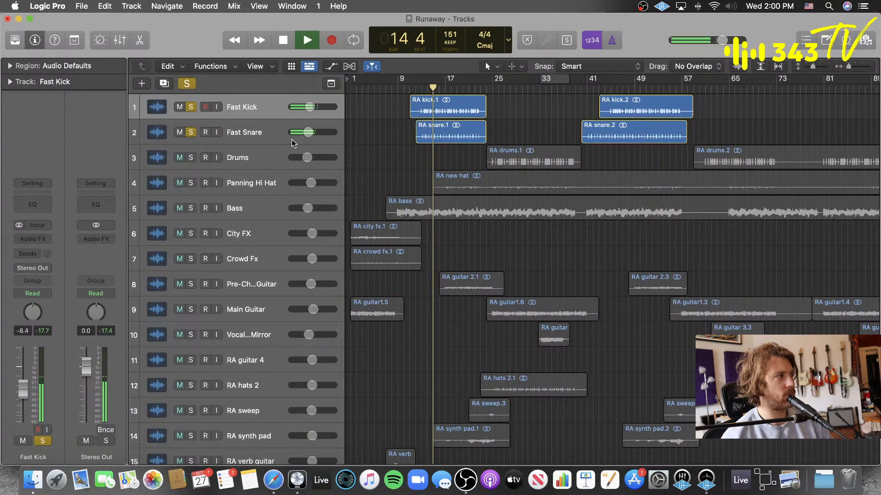
pyautogui.click(186, 83)
# - Select the v1 comp.cm_01 vocal track, deselect its regions, solo the track and stop playback
pyautogui.scroll(-11, 404, 154)
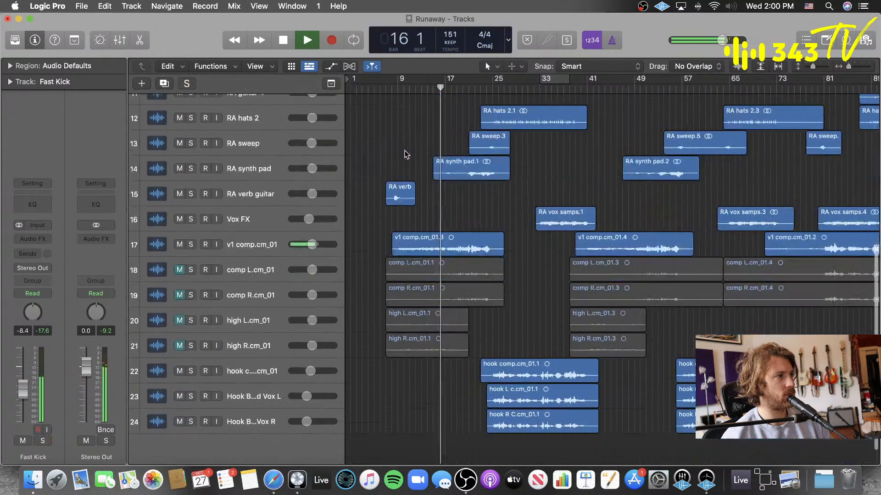
pyautogui.click(267, 222)
pyautogui.click(387, 151)
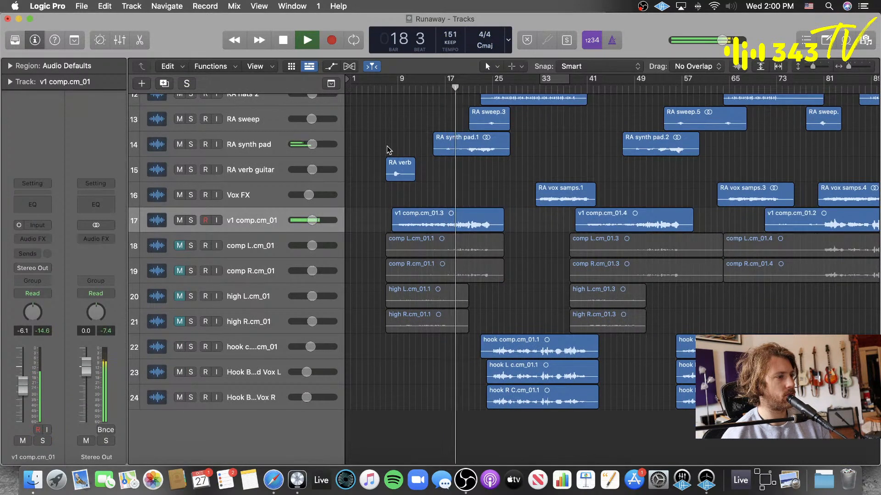
pyautogui.click(191, 221)
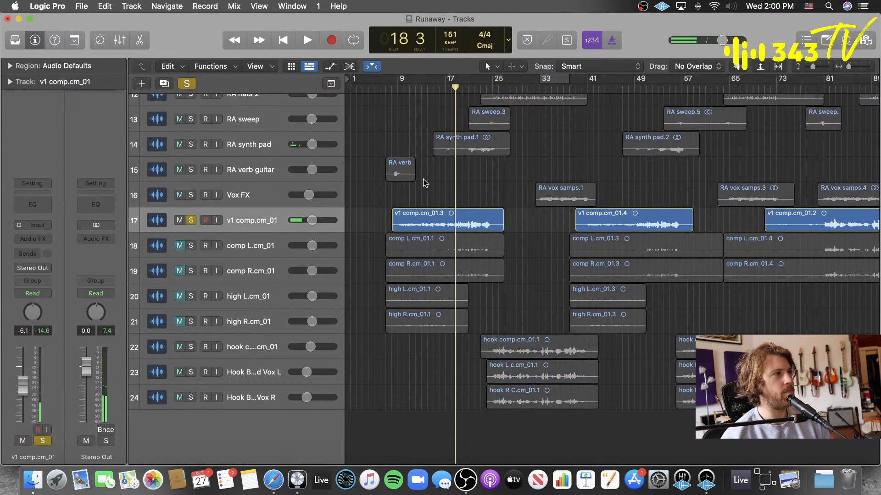
# - Enlarge the track heights around the v1 comp.cm_01 vocal and play it from about bar 9
pyautogui.press('super+Down')
pyautogui.press('super+Down')
pyautogui.press('super+Down')
pyautogui.press('super+Down')
pyautogui.press('super+Down')
pyautogui.press('super+Down')
pyautogui.press('super+Down')
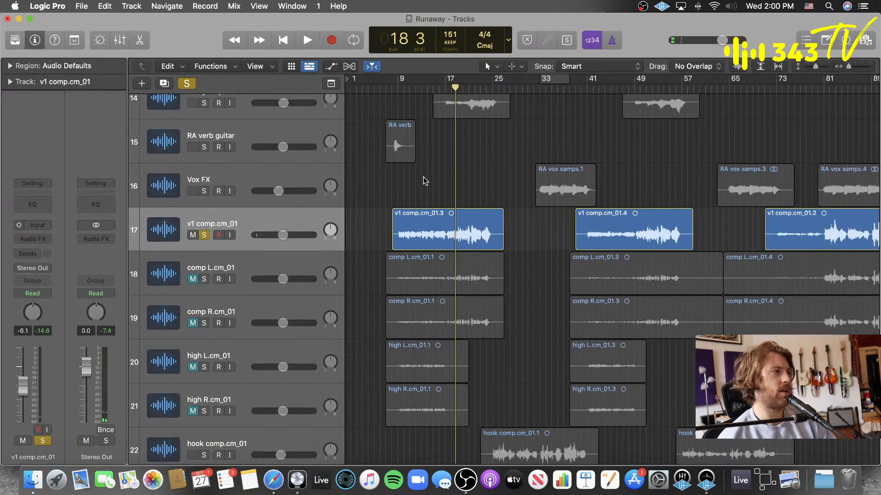
pyautogui.press('super+Down')
pyautogui.press('super+Down')
pyautogui.press('super+Down')
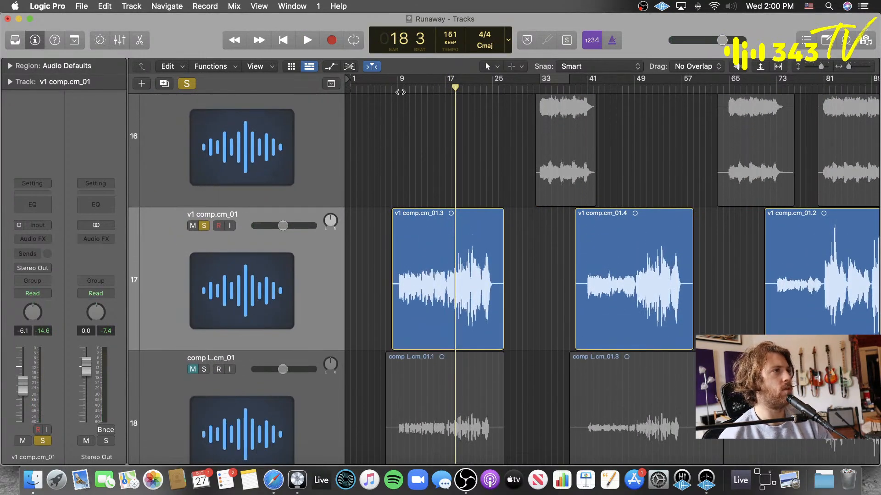
pyautogui.click(402, 88)
pyautogui.click(398, 93)
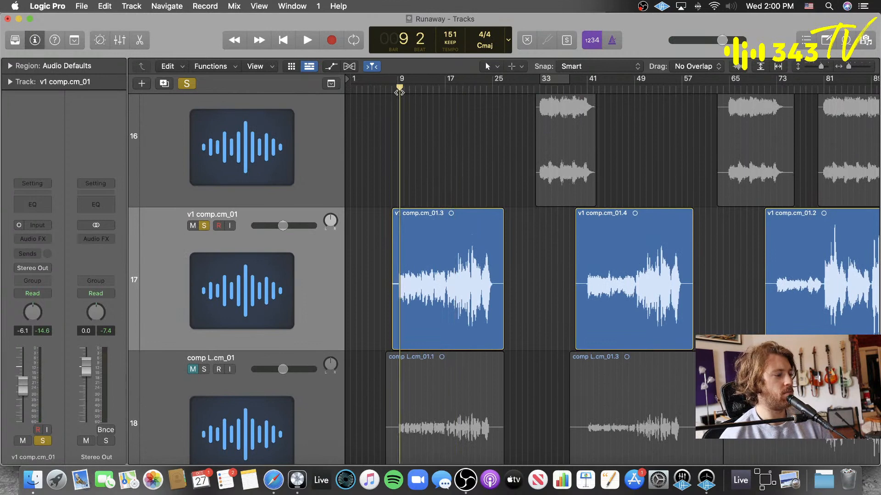
pyautogui.press('space')
# - Add a Channel EQ to the v1 comp.cm_01 track with a low cut at 172 Hz, 24 dB/Oct, and close its window
pyautogui.click(38, 203)
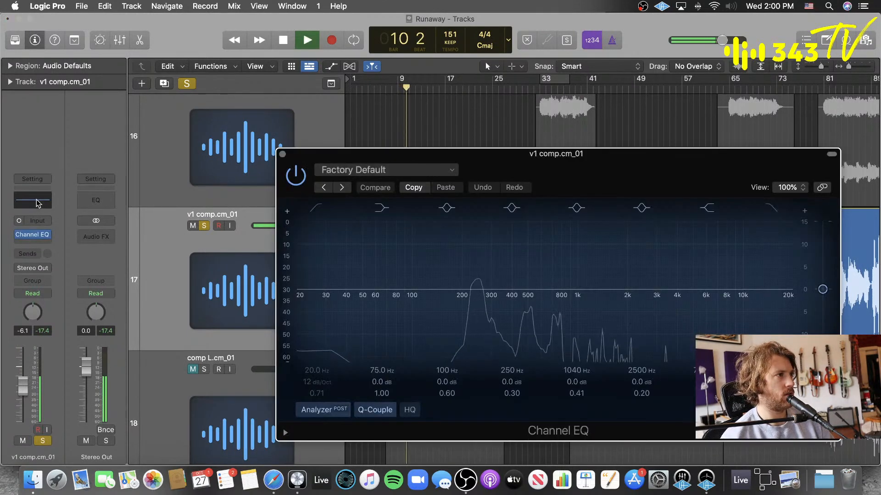
pyautogui.click(316, 280)
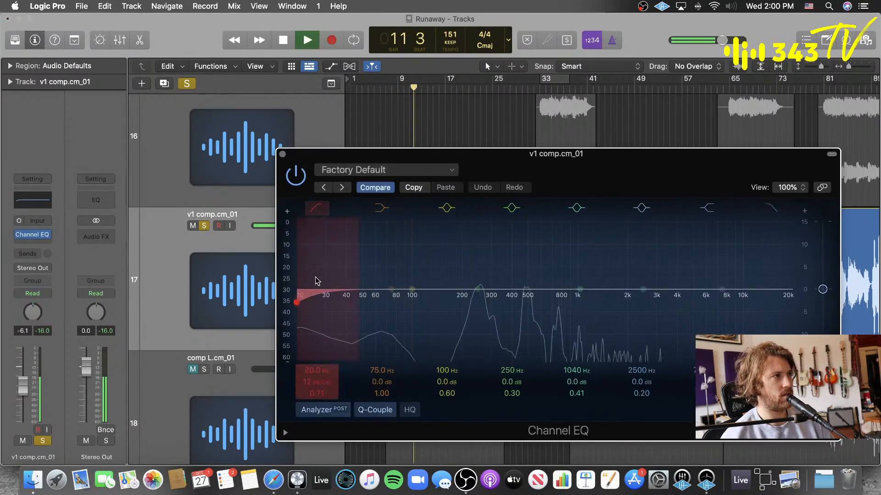
pyautogui.moveTo(316, 281); pyautogui.dragTo(443, 302)
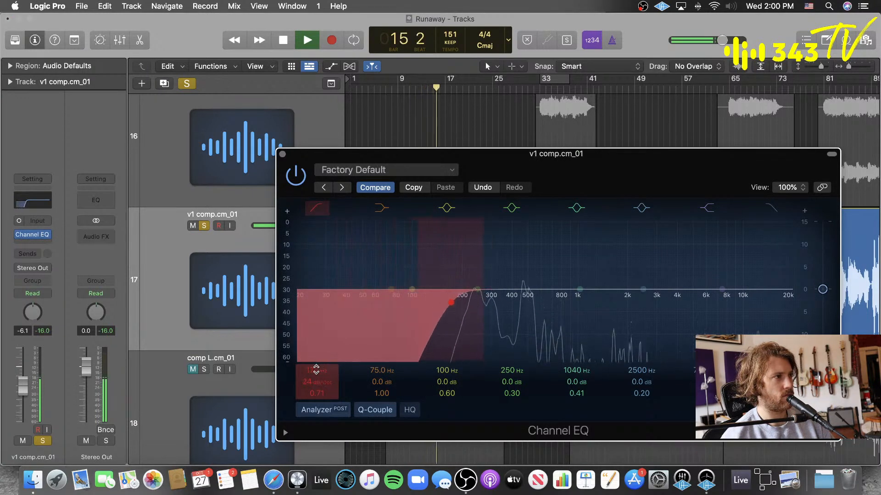
pyautogui.click(283, 155)
# - Replay from about bar 9 and boost the vocal's 250 Hz EQ band to +13.1 dB at 256 Hz with a Q of 4.80
pyautogui.click(399, 87)
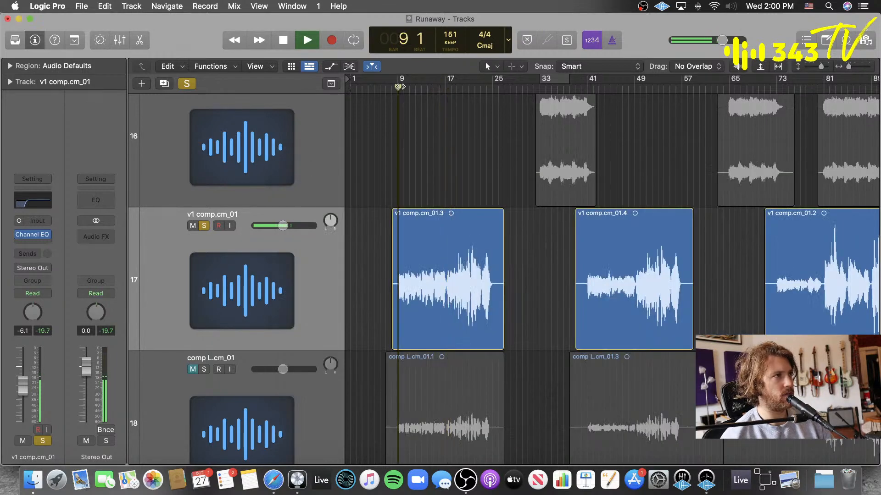
pyautogui.press('space')
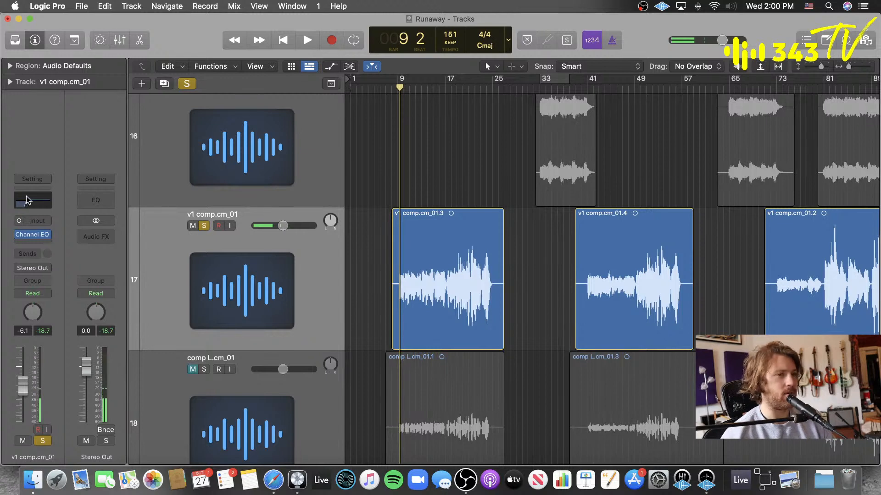
pyautogui.click(26, 200)
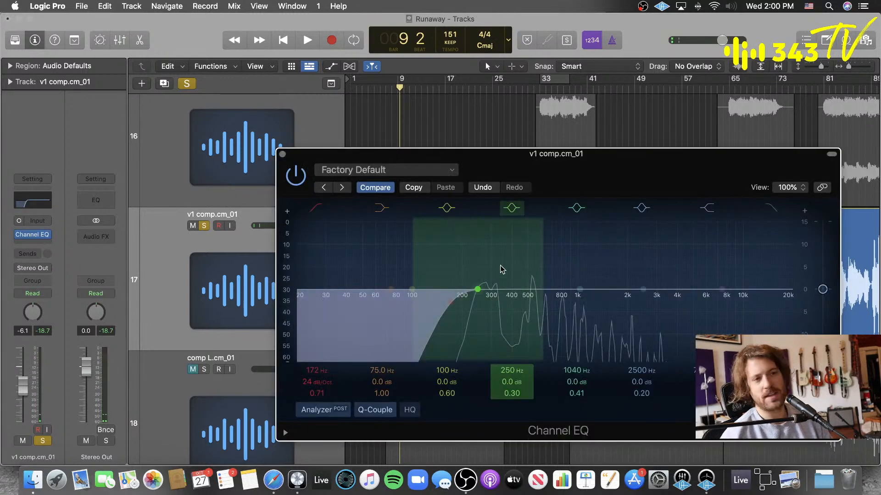
pyautogui.moveTo(522, 392); pyautogui.dragTo(521, 358)
pyautogui.press('space')
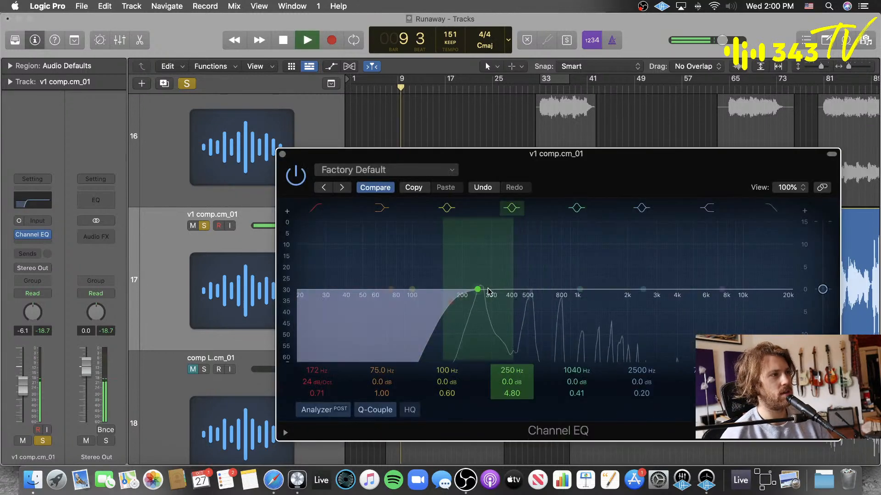
pyautogui.moveTo(477, 287); pyautogui.dragTo(478, 249)
pyautogui.moveTo(477, 213); pyautogui.dragTo(477, 212)
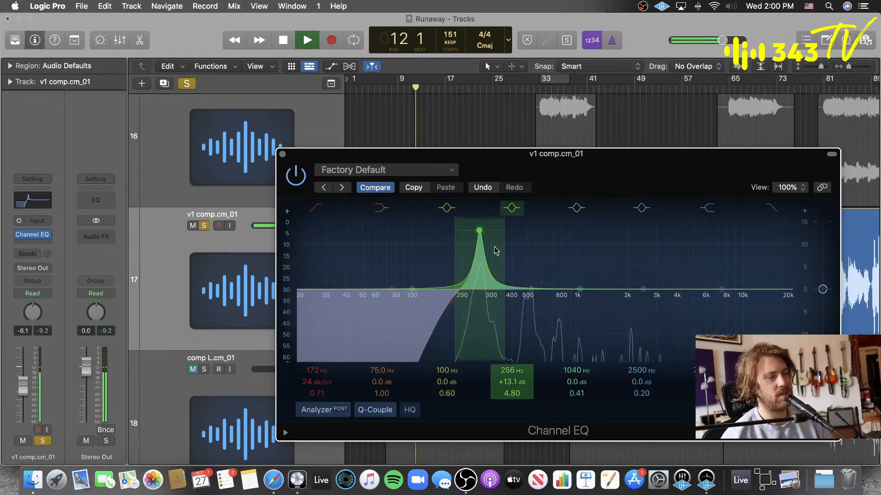
# - Compare the 256 Hz band switched off and on, and set its gain to -2.8 dB
pyautogui.click(513, 208)
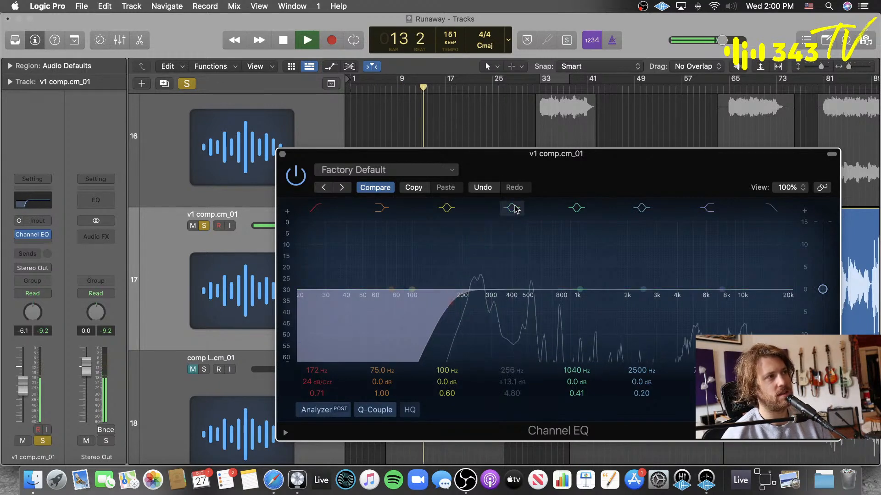
pyautogui.click(513, 209)
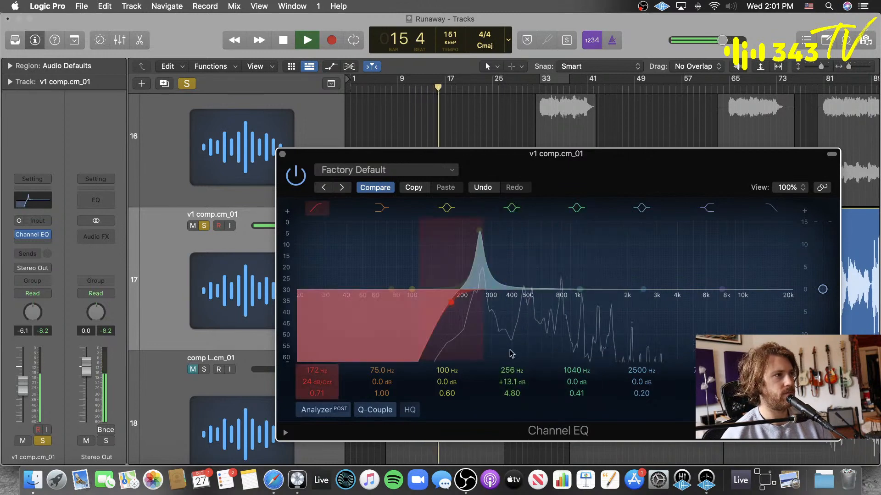
pyautogui.moveTo(512, 382); pyautogui.dragTo(512, 413)
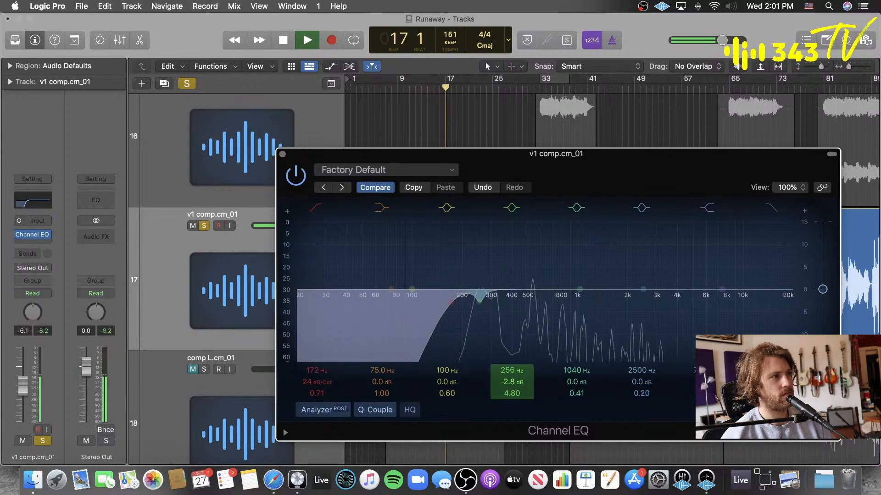
# - Replay the vocal from about bar 9 and set the 256 Hz cut to -4.4 dB with a Q of 3.10
pyautogui.moveTo(518, 167); pyautogui.dragTo(779, 151)
pyautogui.press('space')
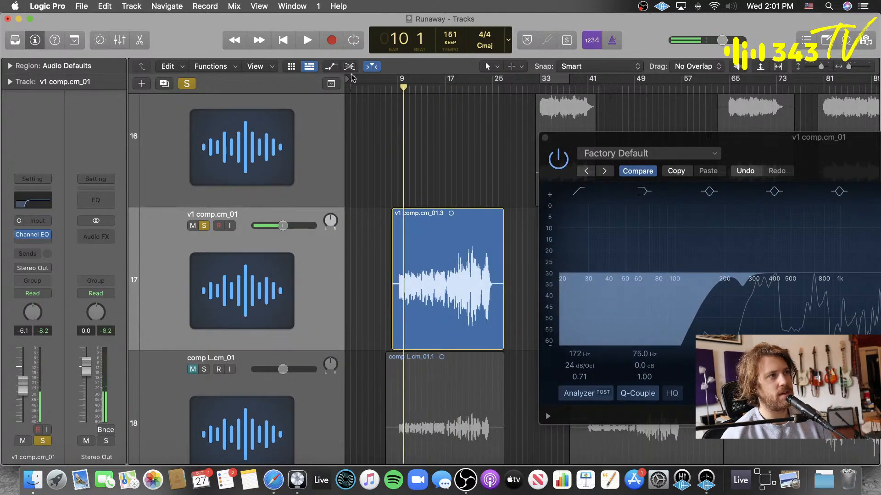
pyautogui.moveTo(404, 87); pyautogui.dragTo(395, 93)
pyautogui.moveTo(828, 146); pyautogui.dragTo(647, 128)
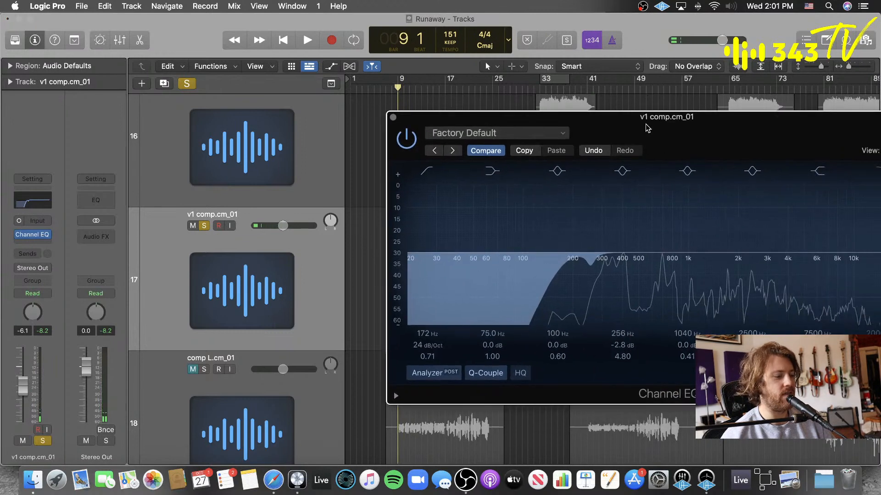
pyautogui.press('space')
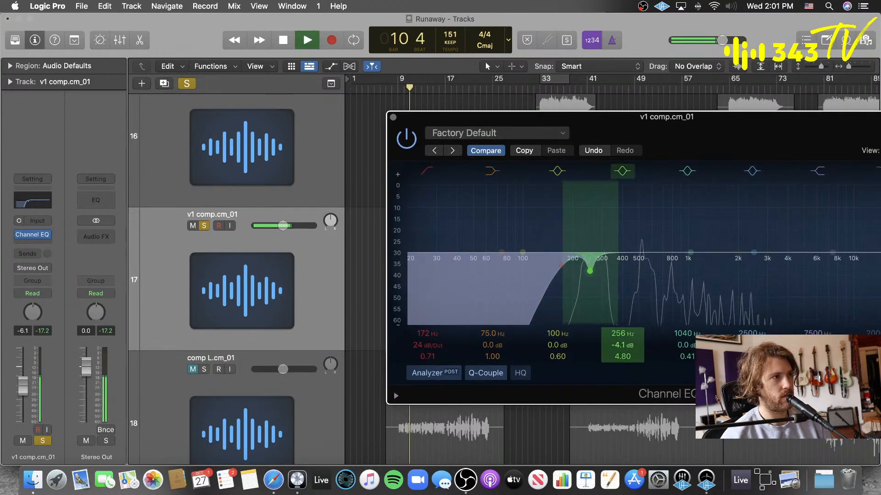
pyautogui.moveTo(629, 357); pyautogui.dragTo(628, 369)
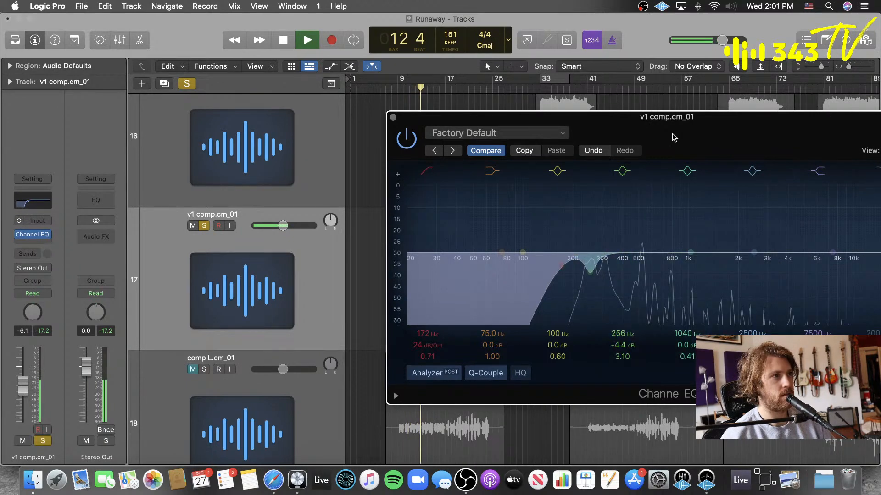
# - Add EQ cuts of -2.5 dB at 498 Hz (Q 3.80) and -3.4 dB at 346 Hz (Q 2.80), and close the Channel EQ window
pyautogui.moveTo(673, 137); pyautogui.dragTo(543, 101)
pyautogui.moveTo(560, 216); pyautogui.dragTo(508, 234)
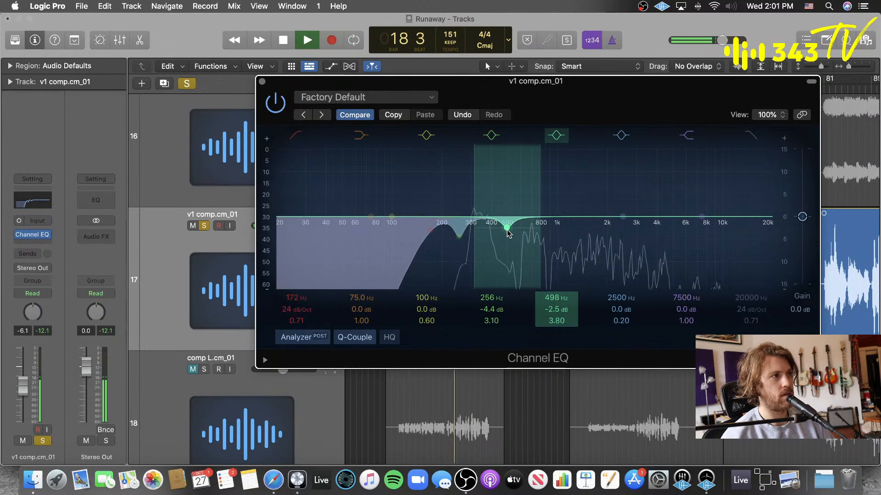
pyautogui.moveTo(428, 321); pyautogui.dragTo(428, 309)
pyautogui.moveTo(393, 218); pyautogui.dragTo(477, 236)
pyautogui.moveTo(436, 87); pyautogui.dragTo(463, 21)
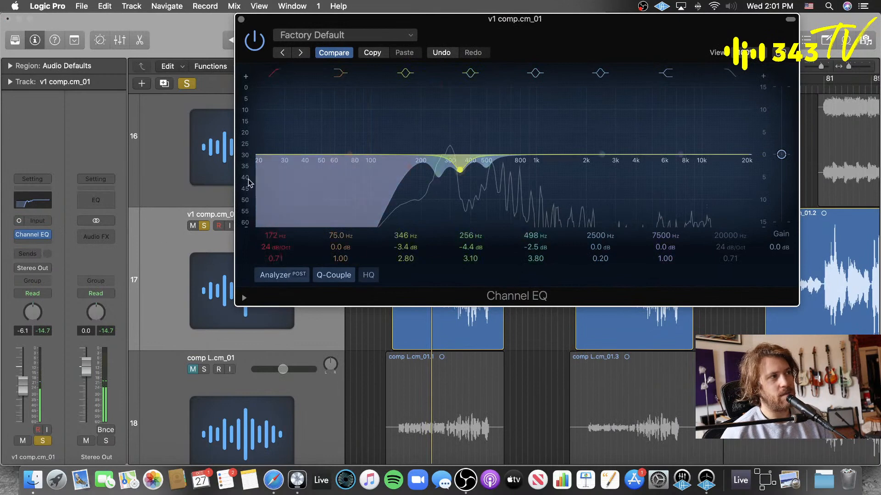
pyautogui.click(240, 20)
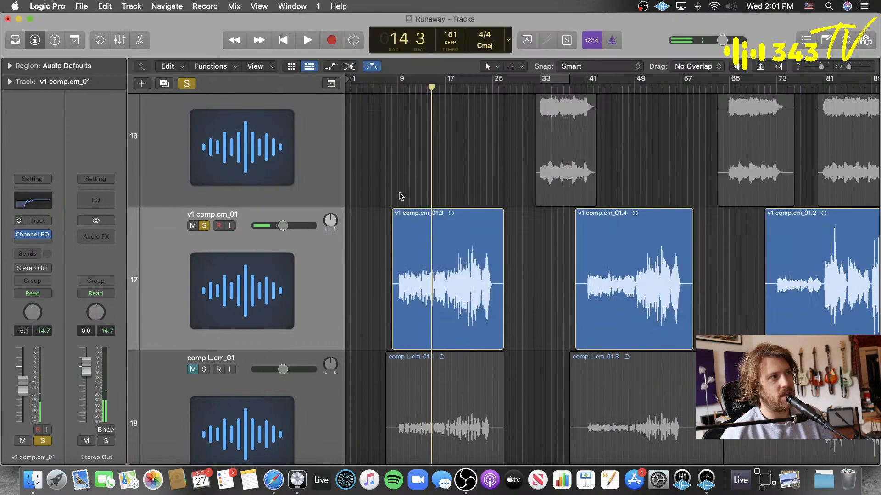
# - Return the playhead to about bar 10 and insert soothe2 after the Channel EQ on the v1 comp.cm_01 track
pyautogui.click(403, 92)
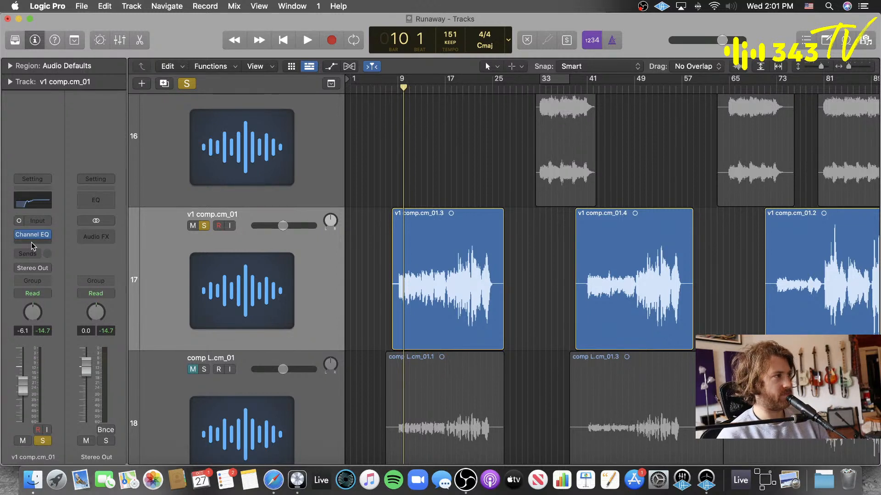
pyautogui.click(31, 242)
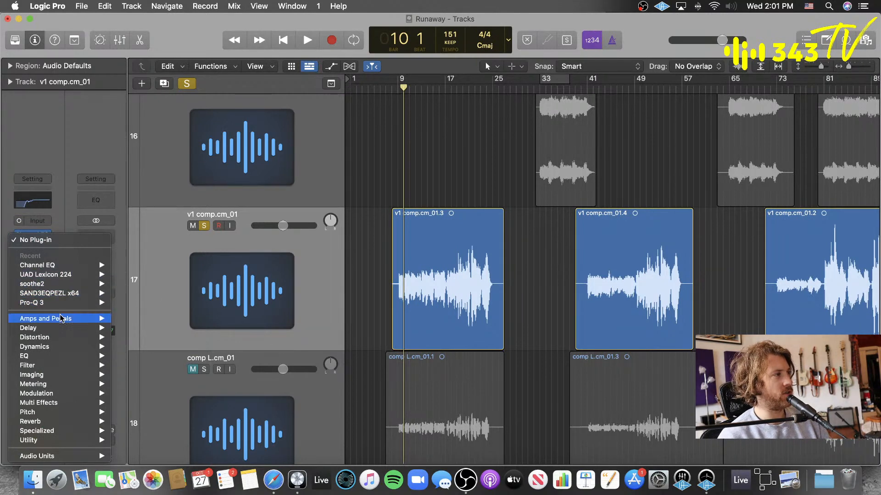
pyautogui.moveTo(71, 284)
pyautogui.click(127, 285)
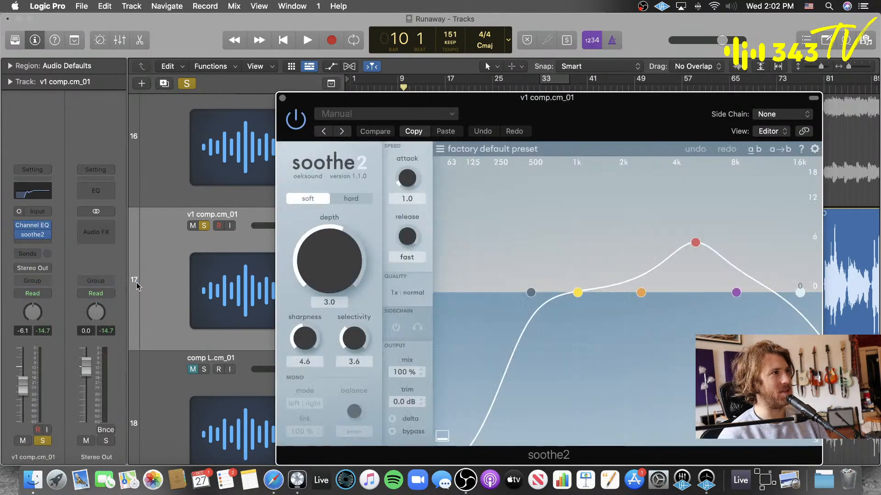
# - Flatten the soothe2 curve by moving the low cut to 20 Hz, band 3 to 0.1 dB and the high cut to 20 kHz
pyautogui.moveTo(575, 111); pyautogui.dragTo(504, 100)
pyautogui.moveTo(459, 282); pyautogui.dragTo(319, 274)
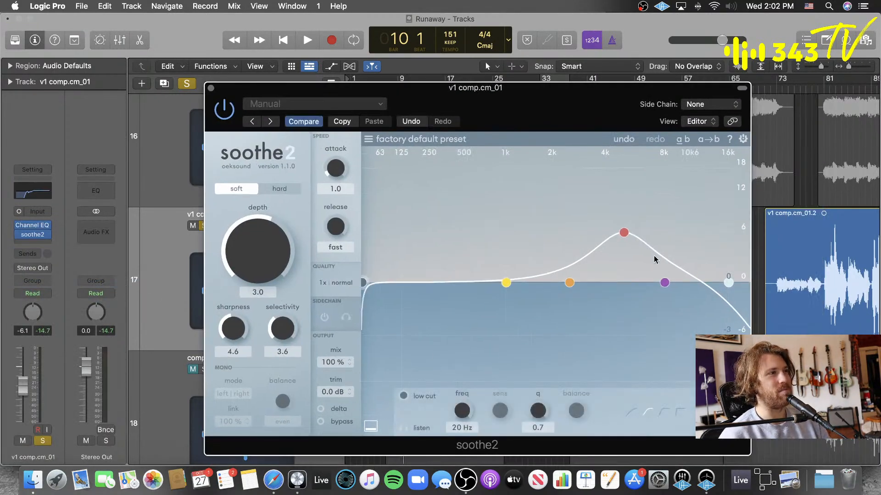
pyautogui.moveTo(626, 236); pyautogui.dragTo(629, 283)
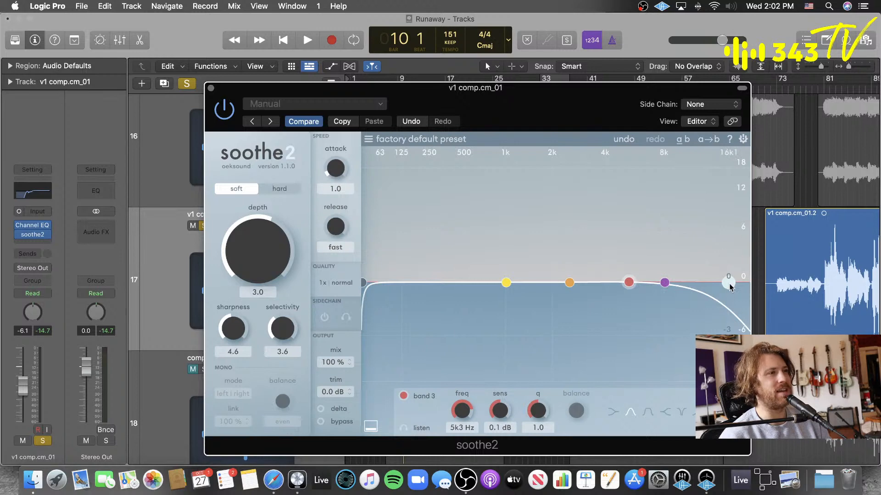
pyautogui.moveTo(730, 286); pyautogui.dragTo(634, 278)
pyautogui.moveTo(486, 98); pyautogui.dragTo(542, 115)
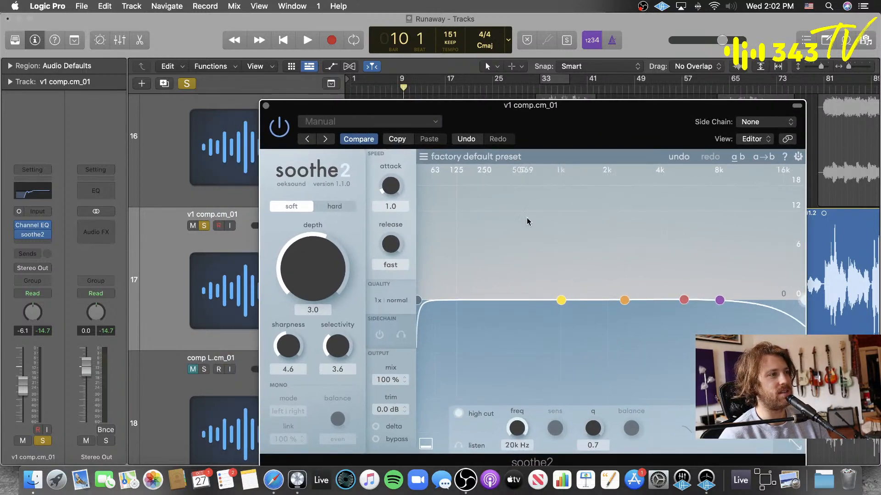
# - Play the vocal from about bar 9, lower soothe2's depth to -4.0, and raise band 1 to 6.1 dB at 258 Hz
pyautogui.moveTo(550, 120); pyautogui.dragTo(530, 89)
pyautogui.click(398, 85)
pyautogui.press('space')
pyautogui.moveTo(520, 271); pyautogui.dragTo(446, 221)
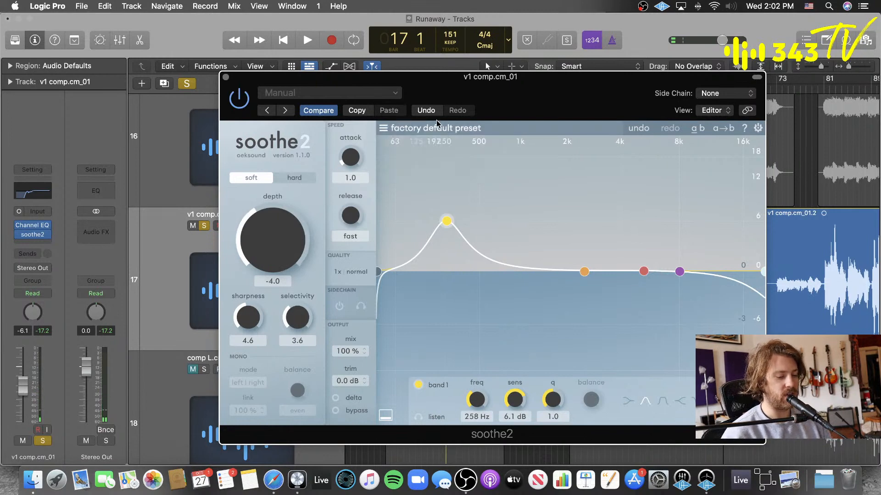
# - Replay the vocal from about bar 8 and switch soothe2 to hard mode with depth -2.6 and sharpness 9.2
pyautogui.moveTo(513, 98); pyautogui.dragTo(522, 348)
pyautogui.scroll(-5, 431, 215)
pyautogui.scroll(3, 433, 215)
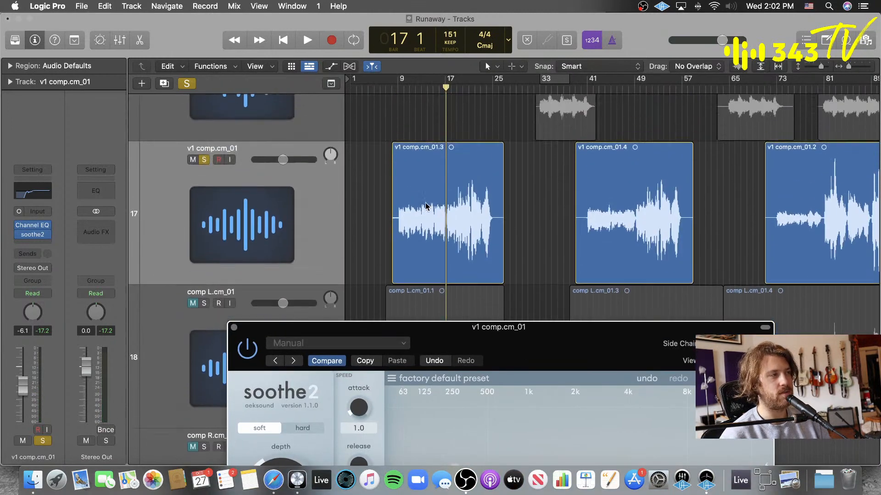
pyautogui.click(402, 87)
pyautogui.moveTo(402, 88); pyautogui.dragTo(394, 93)
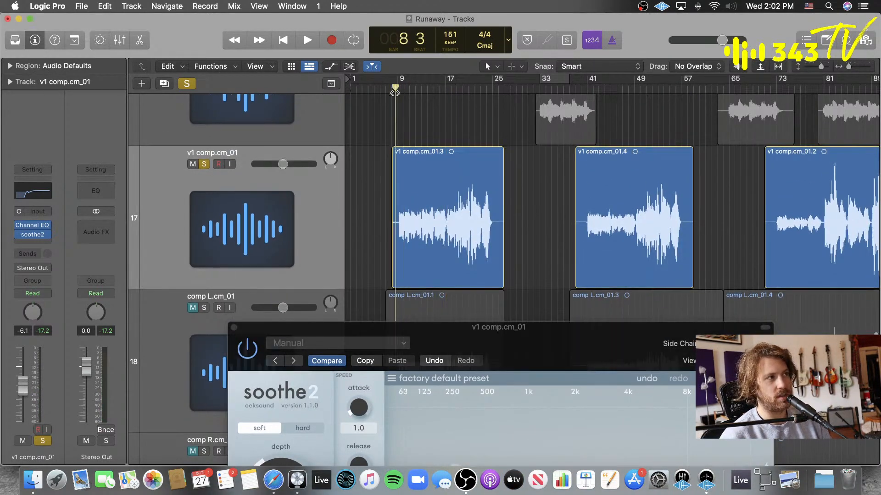
pyautogui.moveTo(490, 331); pyautogui.dragTo(418, 77)
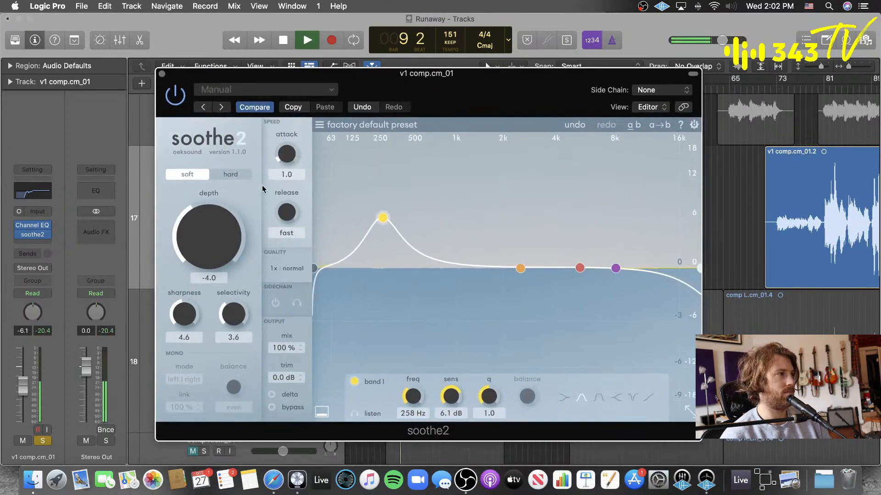
pyautogui.click(230, 176)
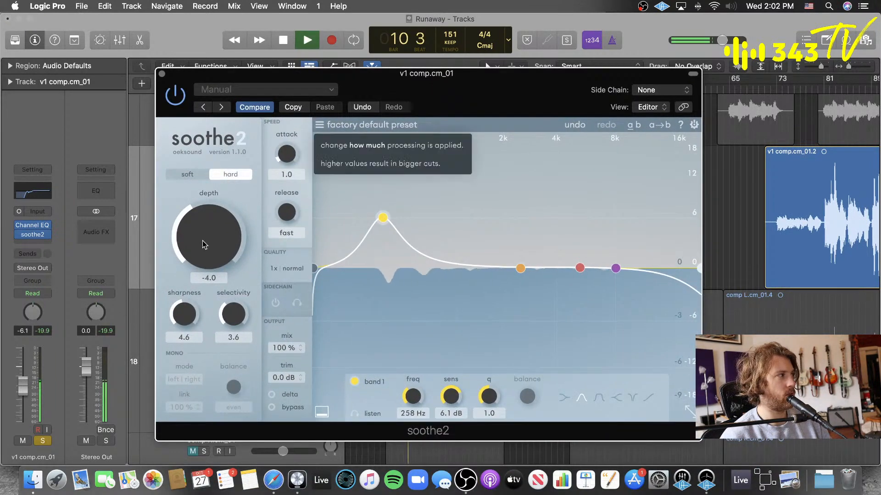
pyautogui.moveTo(188, 314); pyautogui.dragTo(192, 274)
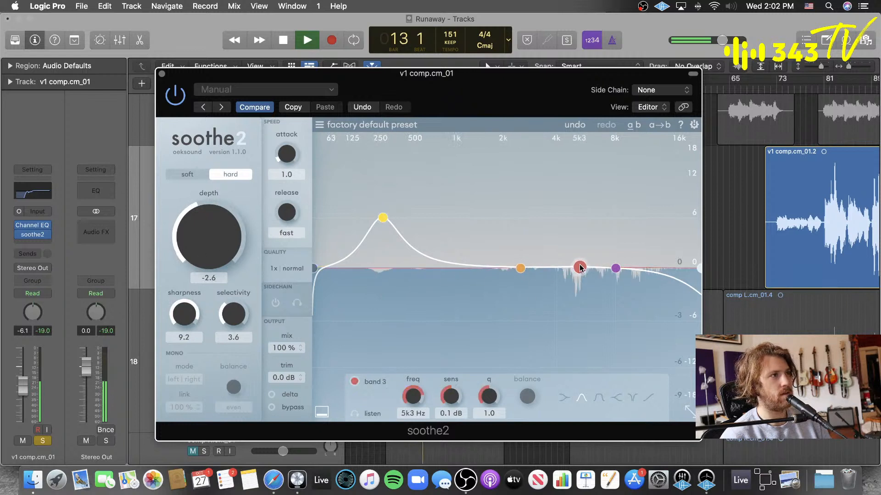
# - Raise band 3 to 9.6 dB at 10 kHz, and set the offline quality to 4x oversampling and ultra resolution
pyautogui.moveTo(615, 236); pyautogui.dragTo(636, 195)
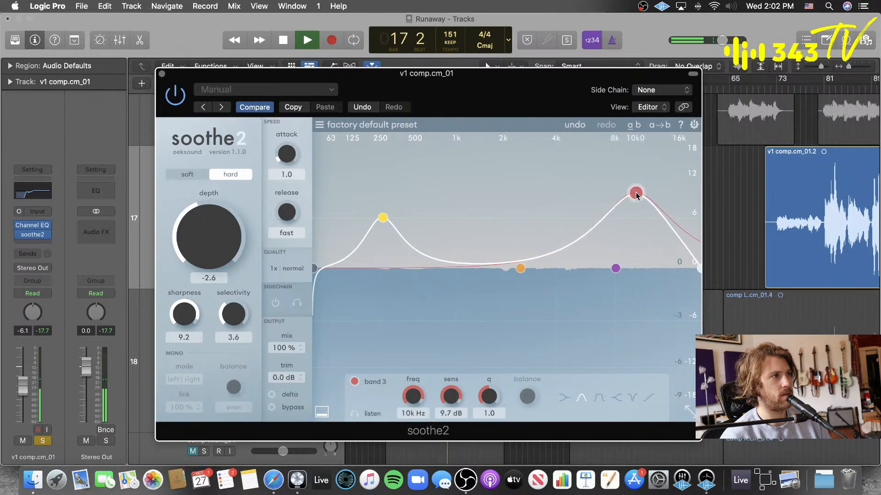
pyautogui.click(304, 271)
pyautogui.click(425, 266)
pyautogui.click(425, 277)
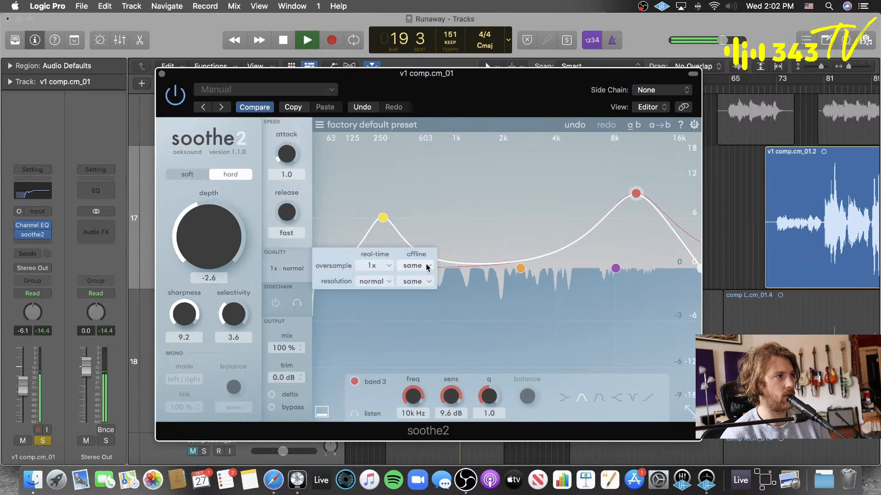
pyautogui.click(427, 266)
pyautogui.click(424, 288)
pyautogui.click(425, 283)
pyautogui.click(426, 304)
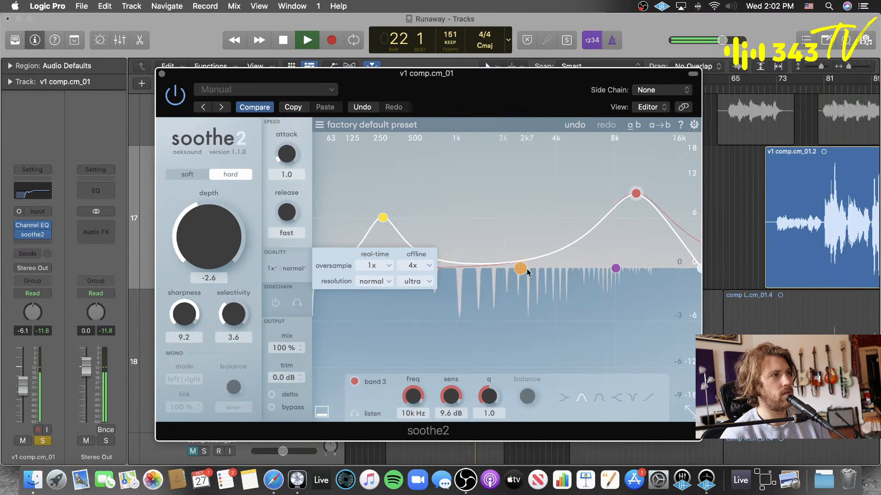
# - Set soothe2's band 2 to 4.9 dB at 1 kHz with a Q of 1.8, and replay the vocal from about bar 10
pyautogui.moveTo(527, 273); pyautogui.dragTo(451, 227)
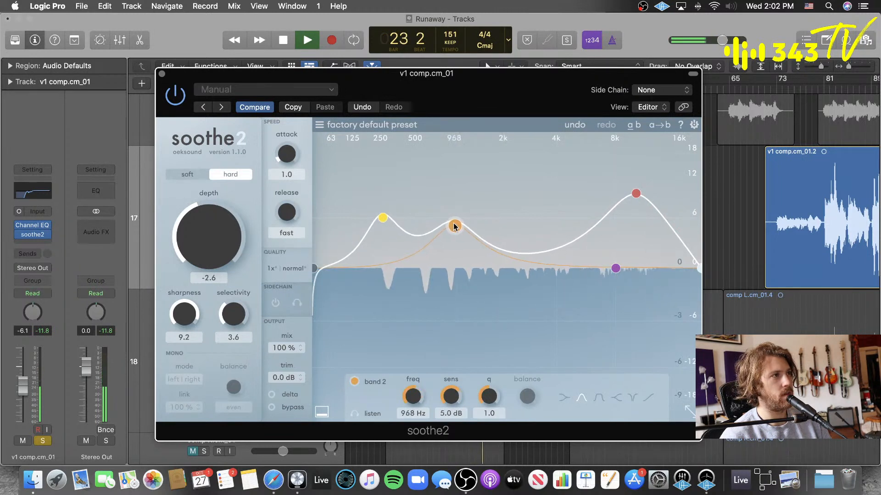
pyautogui.moveTo(488, 396); pyautogui.dragTo(500, 368)
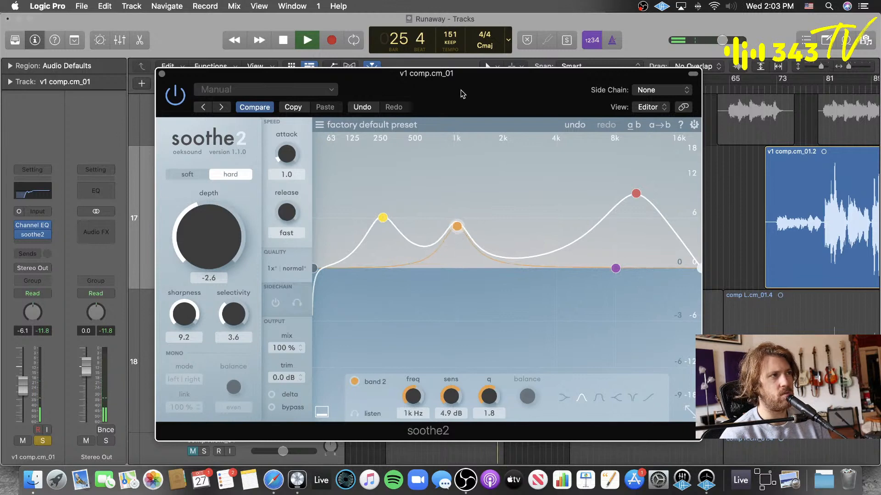
pyautogui.moveTo(462, 91); pyautogui.dragTo(489, 323)
pyautogui.click(405, 92)
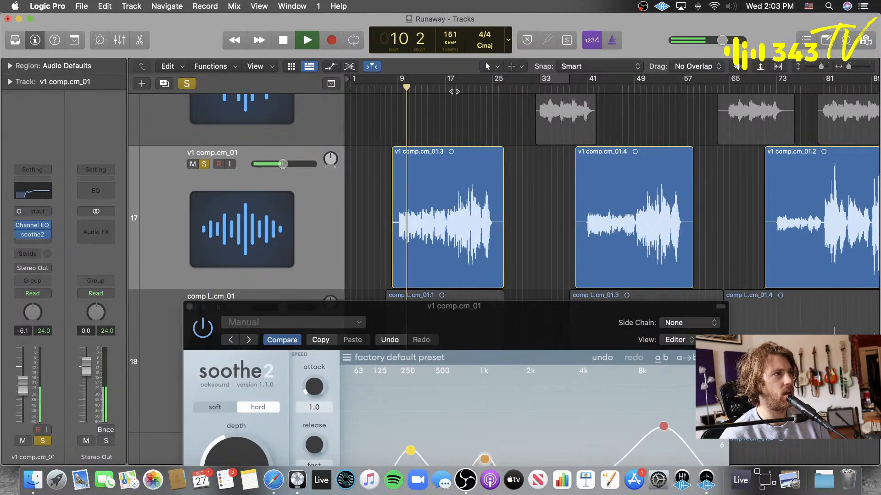
pyautogui.moveTo(557, 315); pyautogui.dragTo(536, 129)
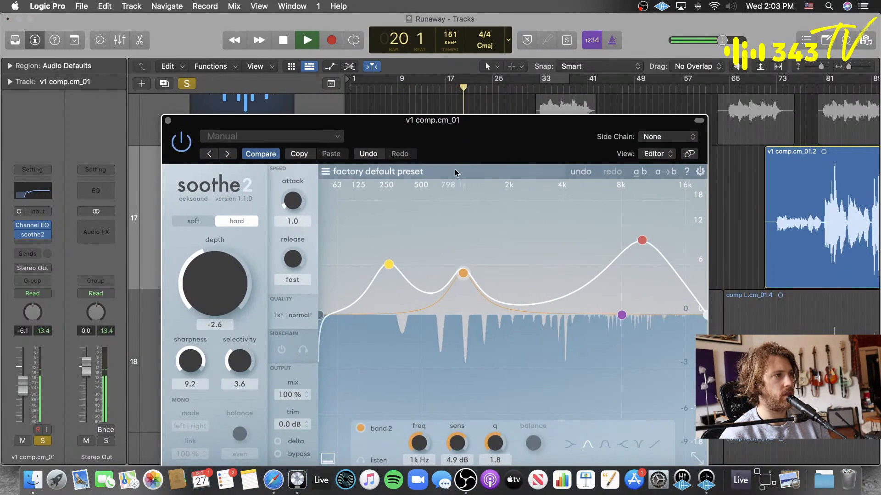
pyautogui.moveTo(428, 147); pyautogui.dragTo(437, 107)
# - Audition soothe2's delta signal briefly, lower band 3 to 8.5 dB at 9.4 kHz, and close the plug-in window
pyautogui.click(287, 403)
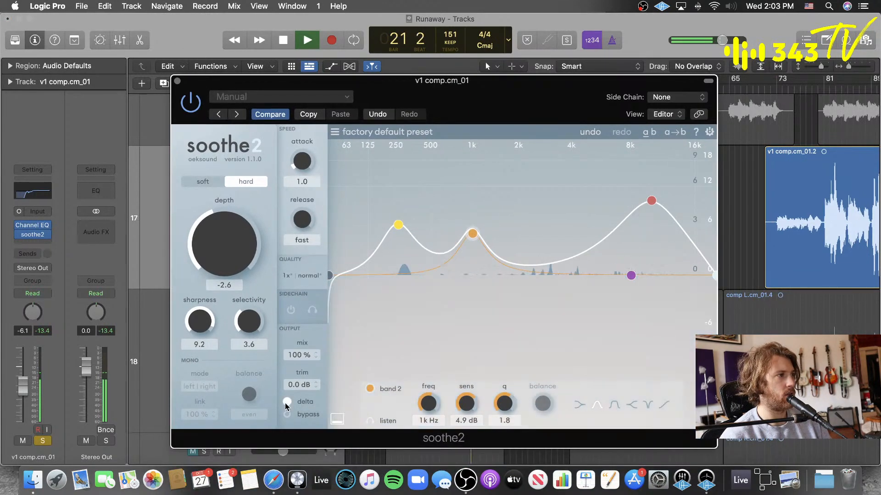
pyautogui.click(286, 402)
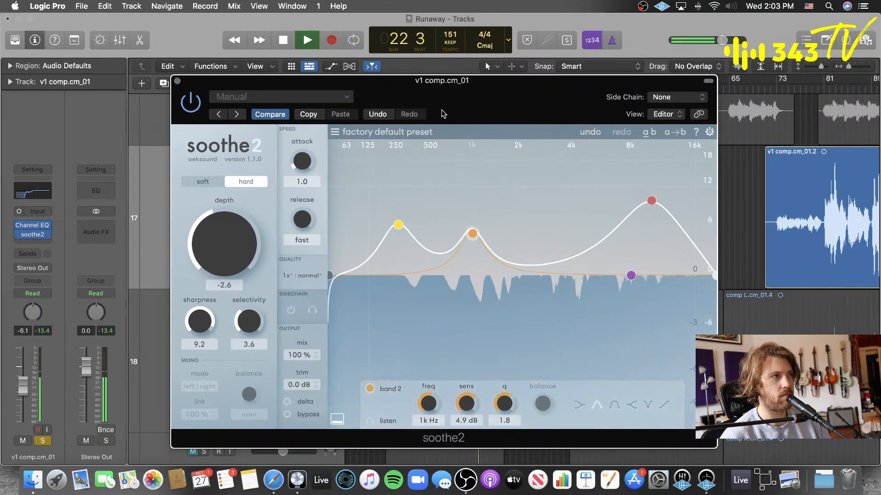
pyautogui.moveTo(495, 92); pyautogui.dragTo(451, 111)
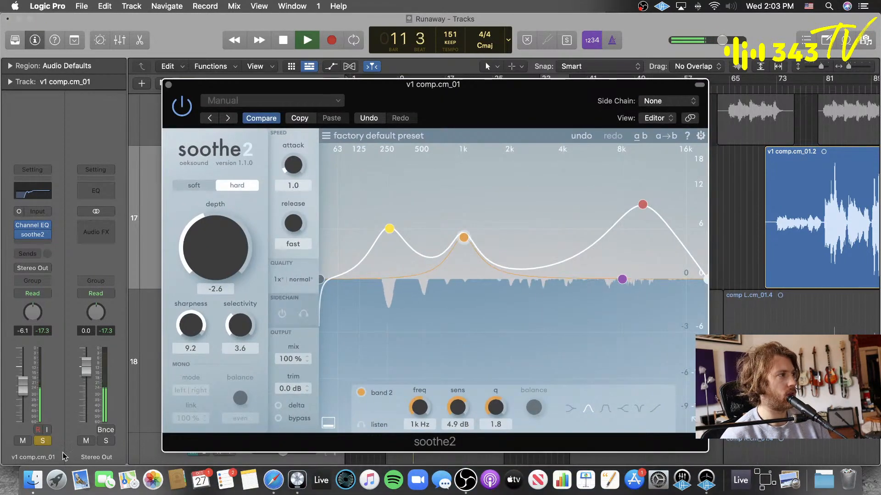
pyautogui.moveTo(643, 205)
pyautogui.mouseDown()
pyautogui.moveTo(633, 270)
pyautogui.moveTo(643, 262)
pyautogui.moveTo(642, 212)
pyautogui.mouseUp()
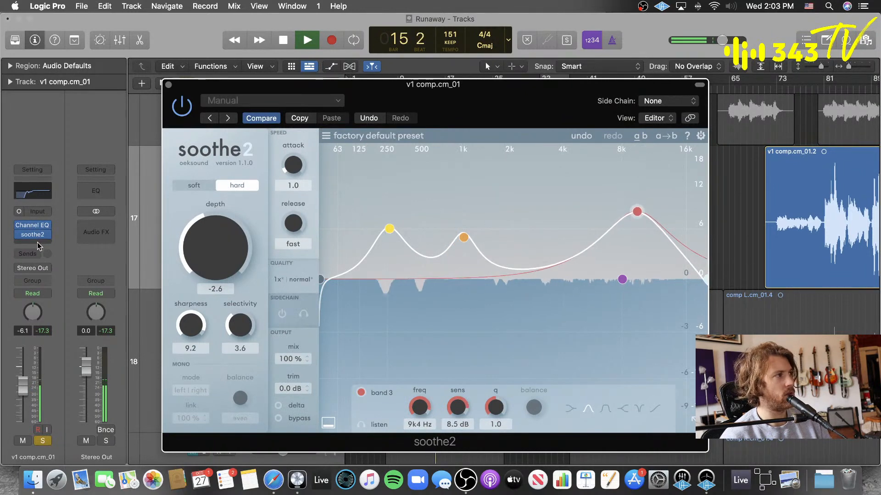
pyautogui.click(169, 84)
# - Unsolo the v1 comp.cm_01 track and insert the mono SAND3EQPEZL x64 plug-in after soothe2
pyautogui.click(204, 164)
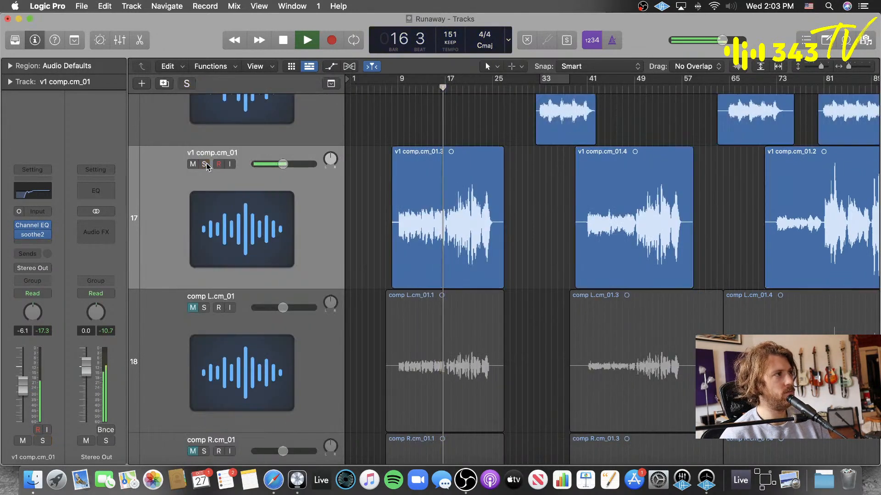
pyautogui.click(37, 236)
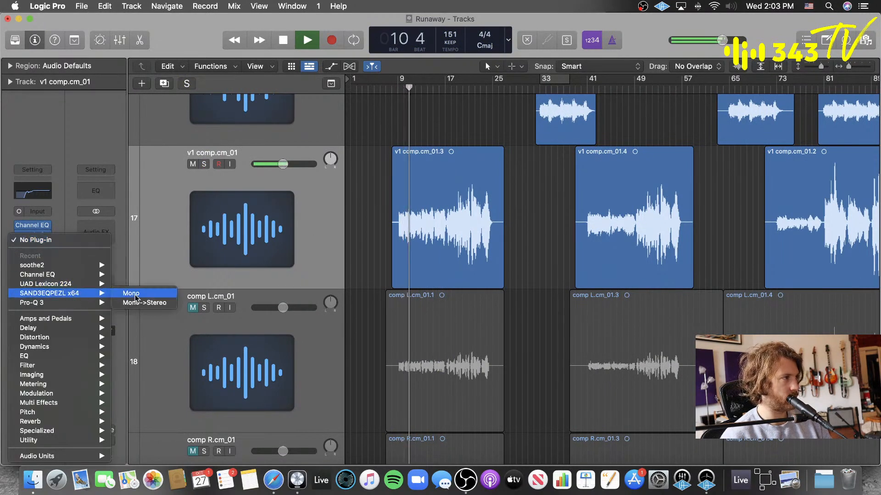
pyautogui.click(217, 255)
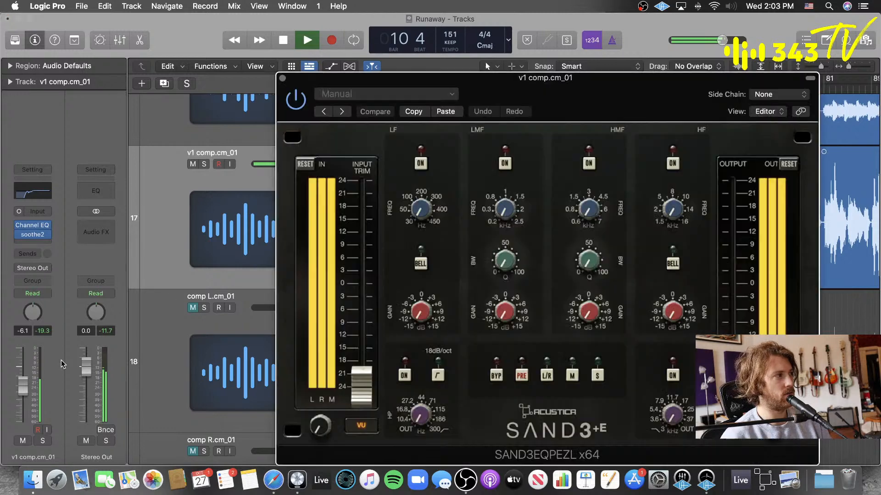
# - Raise the v1 comp.cm_01 fader to -0.3 dB while replaying the full mix from bar 9
pyautogui.moveTo(22, 383); pyautogui.dragTo(22, 372)
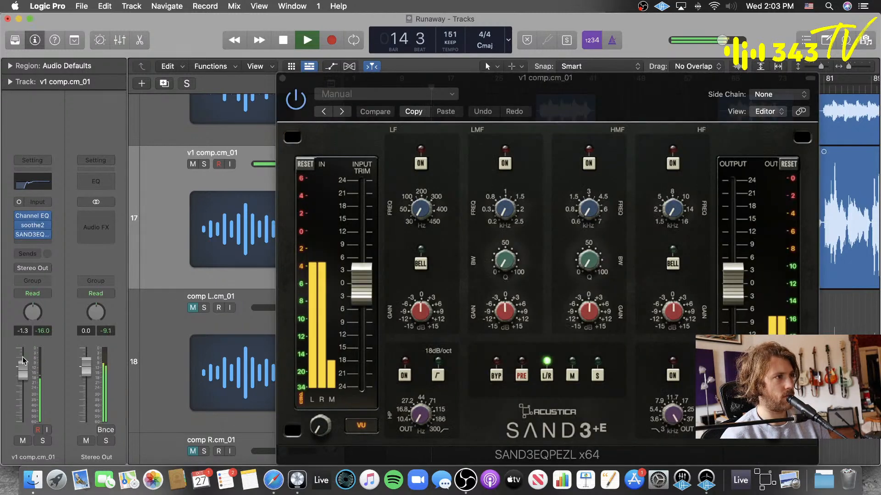
pyautogui.press('space')
pyautogui.moveTo(576, 94); pyautogui.dragTo(520, 298)
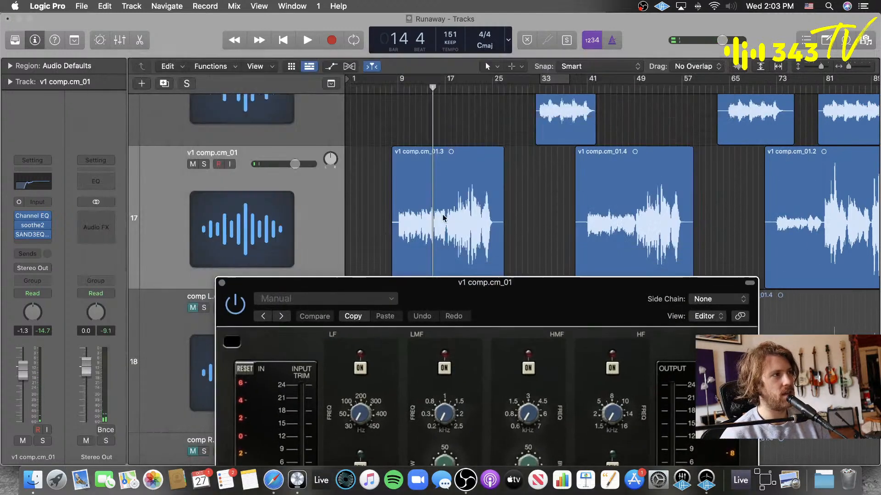
pyautogui.click(398, 88)
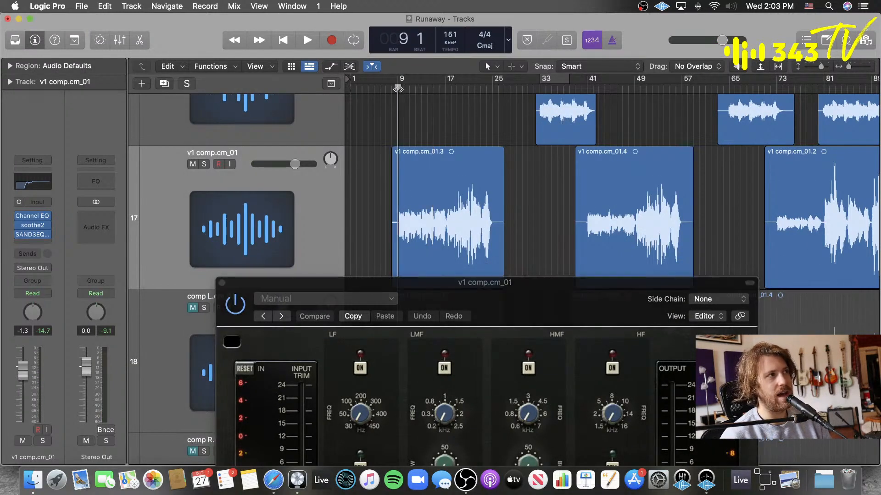
pyautogui.press('space')
pyautogui.moveTo(505, 299); pyautogui.dragTo(448, 67)
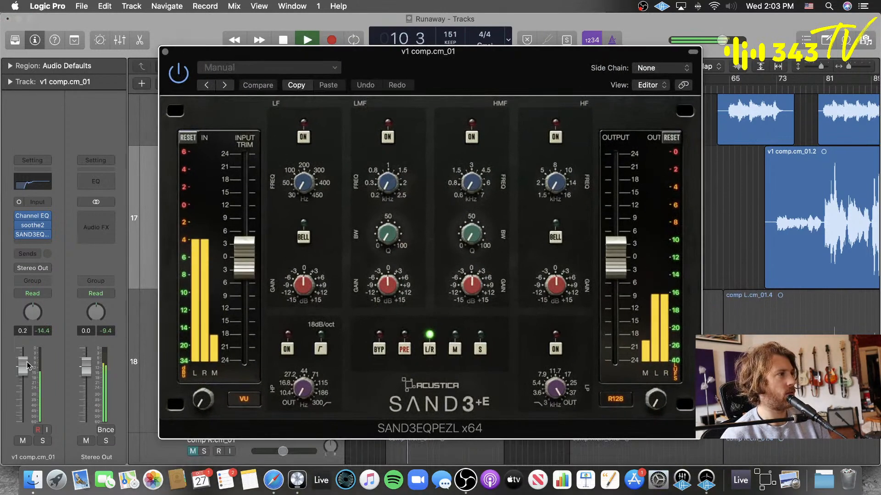
pyautogui.moveTo(29, 373); pyautogui.dragTo(29, 368)
# - Switch on the SAND3 HMF band and boost it slightly at a frequency just below 3 kHz
pyautogui.click(470, 141)
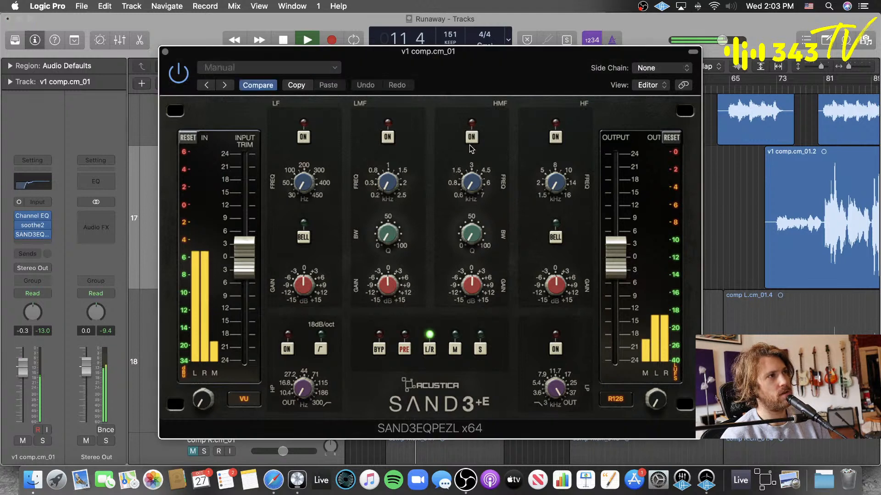
pyautogui.moveTo(473, 181); pyautogui.dragTo(477, 158)
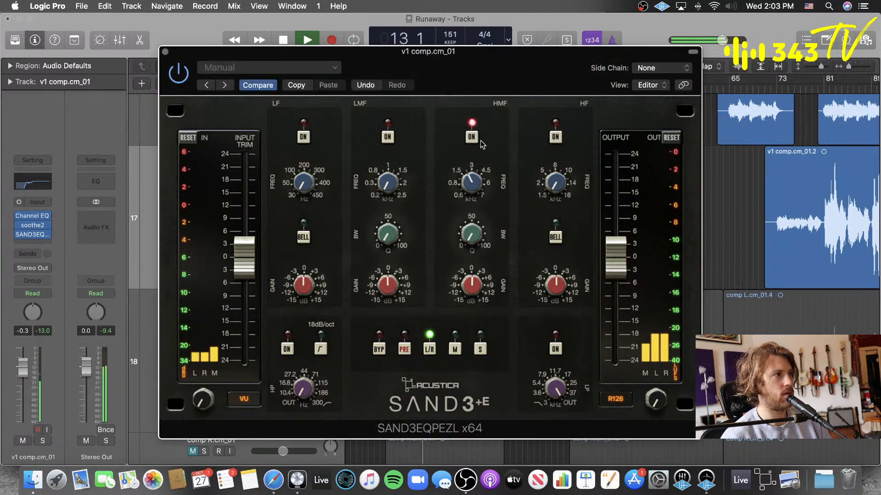
pyautogui.moveTo(473, 280); pyautogui.dragTo(479, 269)
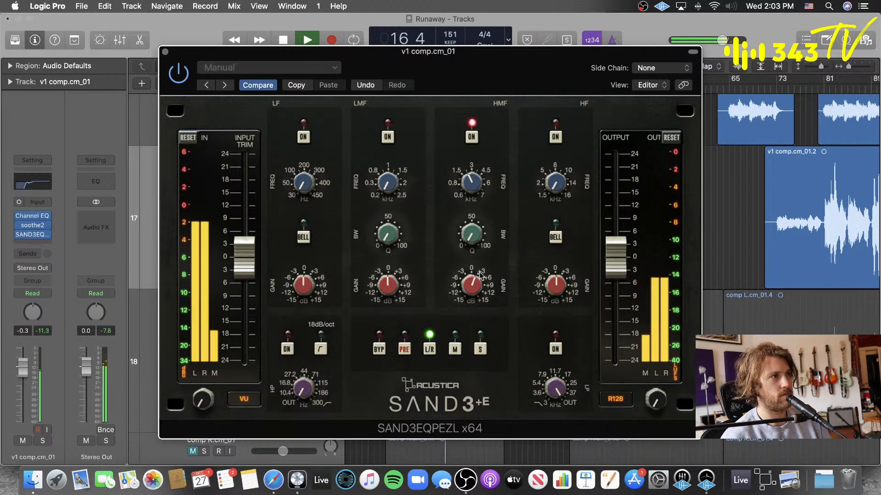
# - Switch on the SAND3 HF band in bell mode and boost it slightly at about 8 kHz
pyautogui.moveTo(554, 185); pyautogui.dragTo(562, 141)
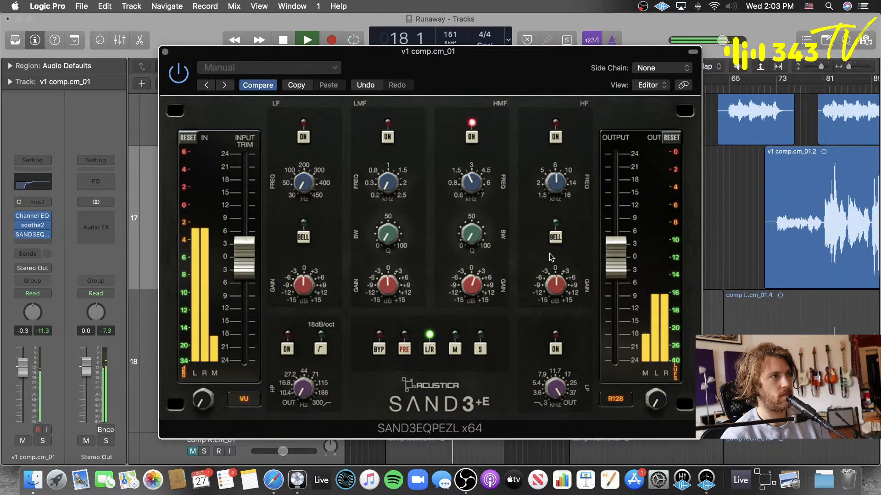
pyautogui.click(556, 237)
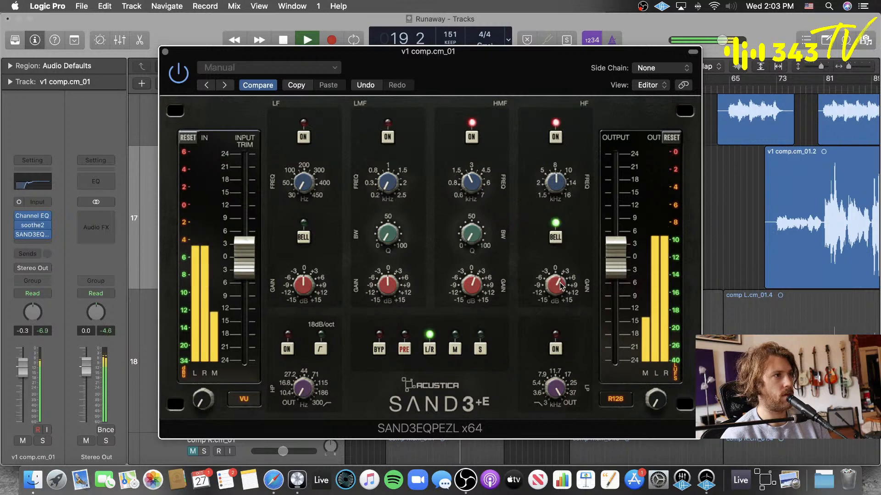
pyautogui.moveTo(558, 295); pyautogui.dragTo(560, 289)
# - Replay the mix from bar 9, switch on the SAND3 LF band at about 100 Hz and boost it moderately
pyautogui.moveTo(458, 53); pyautogui.dragTo(467, 230)
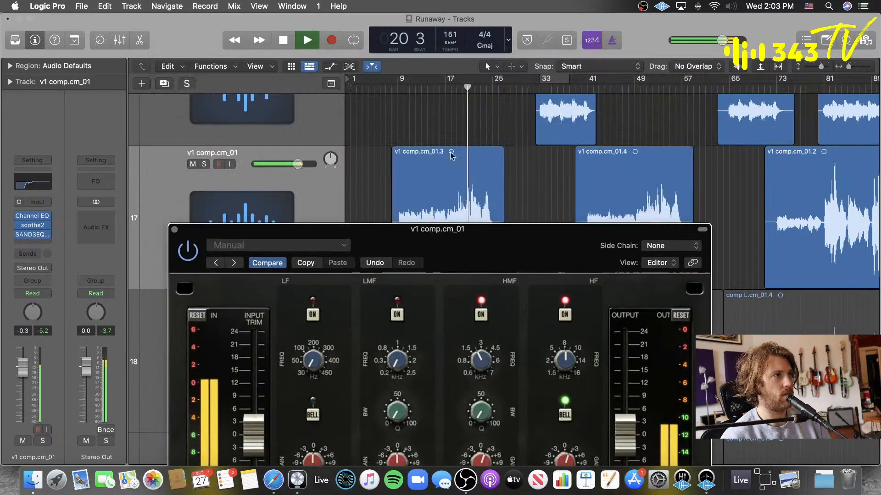
pyautogui.click(405, 88)
pyautogui.moveTo(413, 229); pyautogui.dragTo(362, 45)
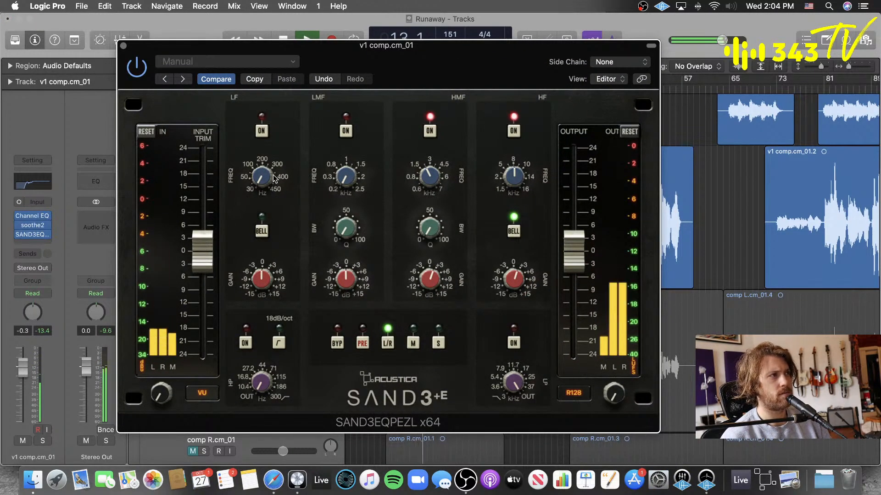
pyautogui.moveTo(264, 176); pyautogui.dragTo(266, 151)
pyautogui.click(262, 131)
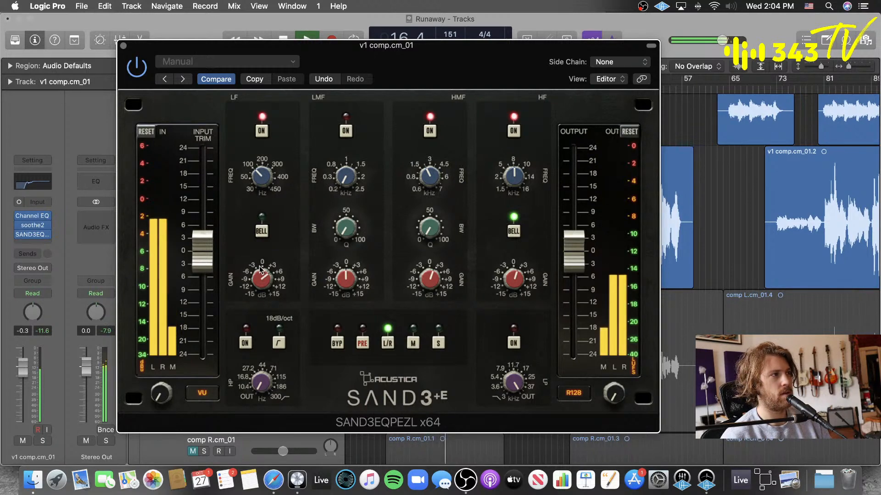
# - Switch on the SAND3 LMF band near 0.3 kHz, set its bandwidth just under 50 and cut it slightly during playback from bar 9
pyautogui.click(346, 133)
pyautogui.moveTo(345, 45); pyautogui.dragTo(359, 297)
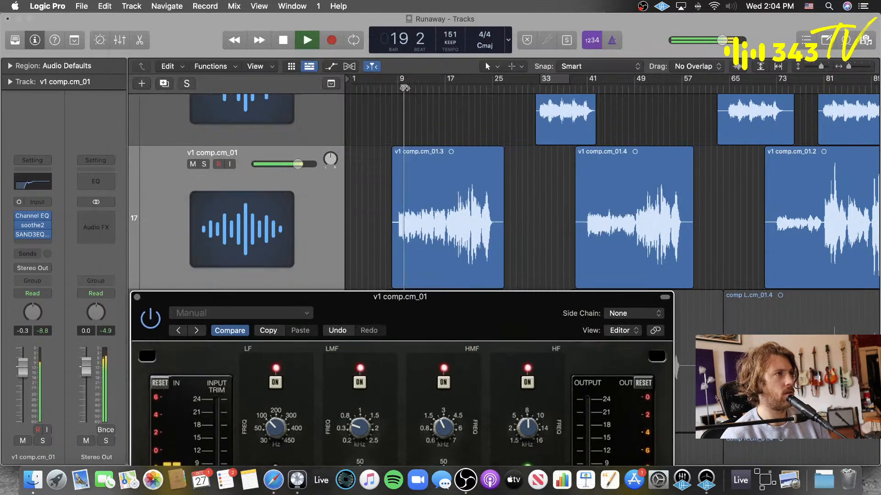
pyautogui.moveTo(448, 296); pyautogui.dragTo(415, 66)
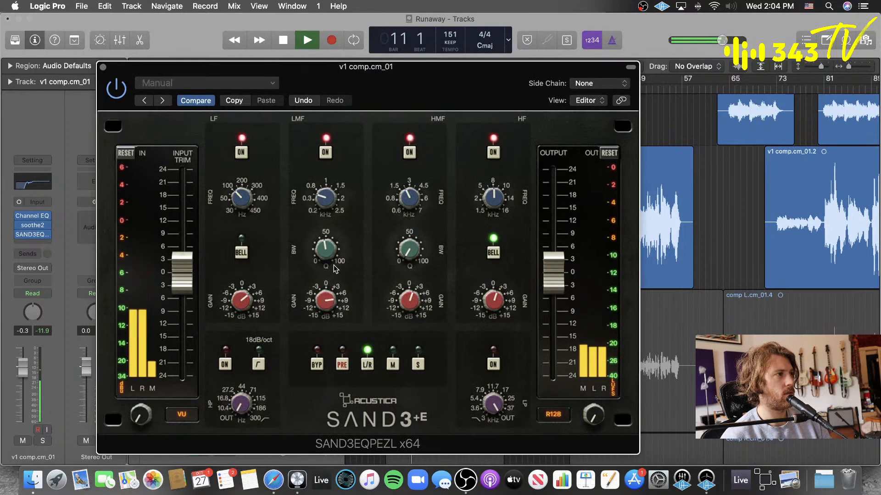
pyautogui.moveTo(333, 266); pyautogui.dragTo(328, 303)
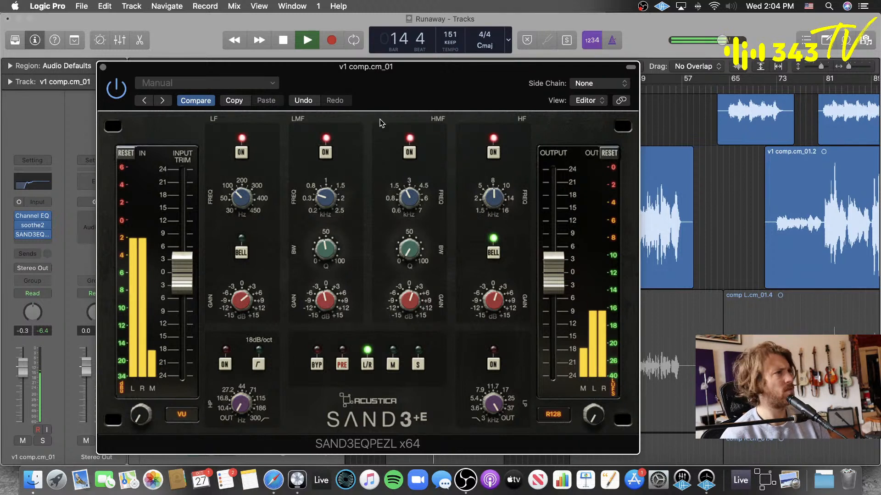
pyautogui.press('space')
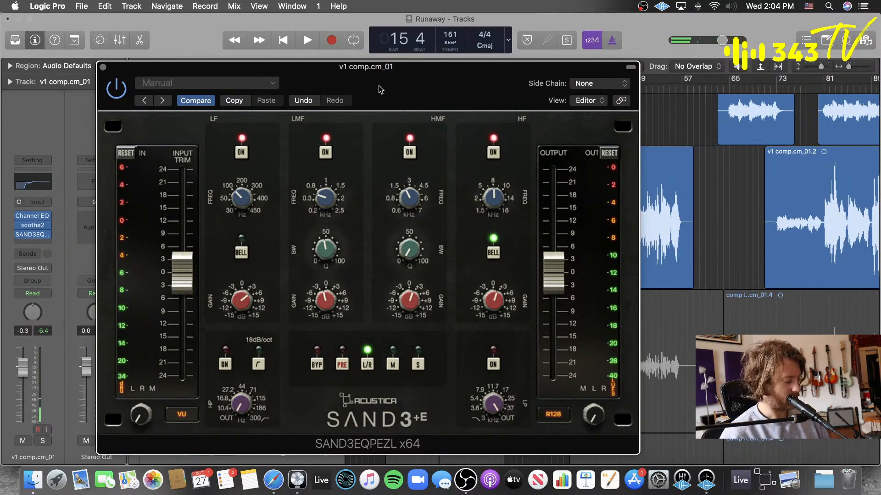
# - Review the vocal's Channel EQ low cut and low-mid dips against the SAND3 settings, and return the playhead to bar 9
pyautogui.moveTo(379, 85); pyautogui.dragTo(389, 60)
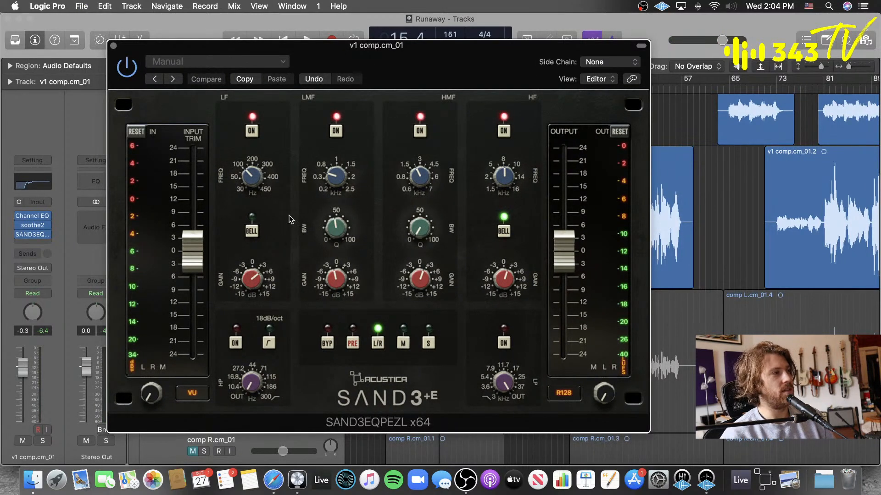
pyautogui.moveTo(389, 64); pyautogui.dragTo(489, 62)
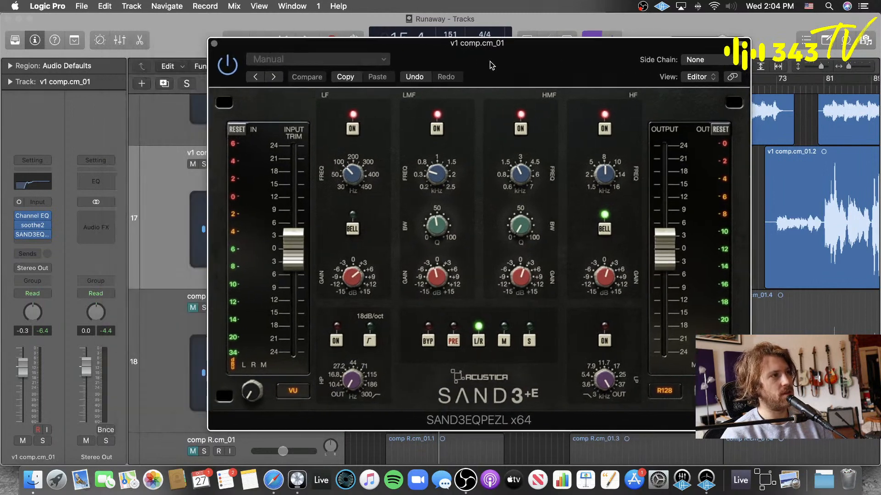
pyautogui.click(30, 219)
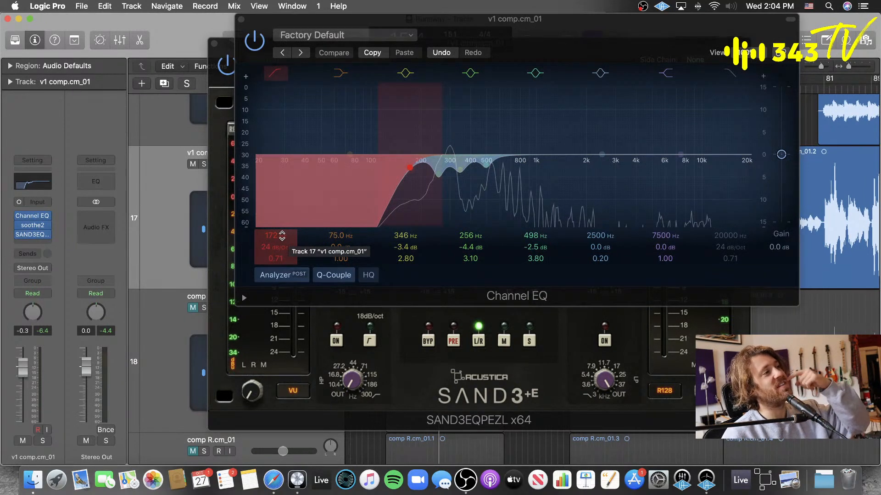
pyautogui.click(241, 20)
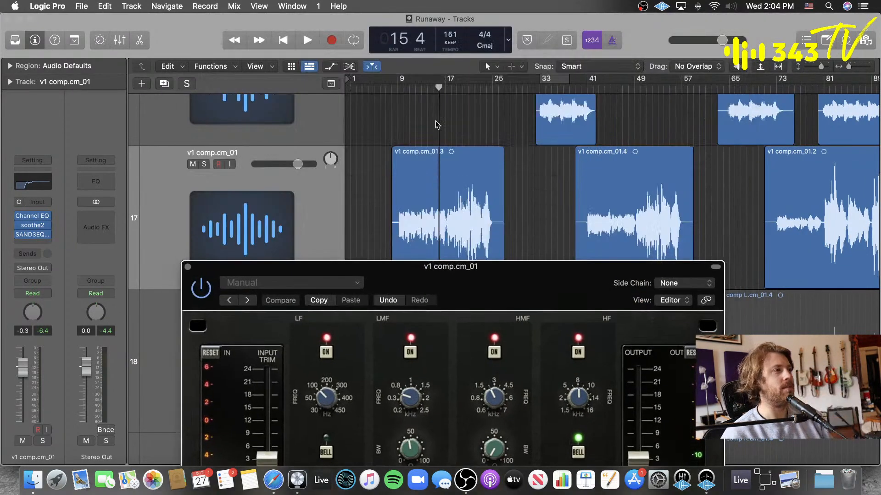
pyautogui.click(398, 91)
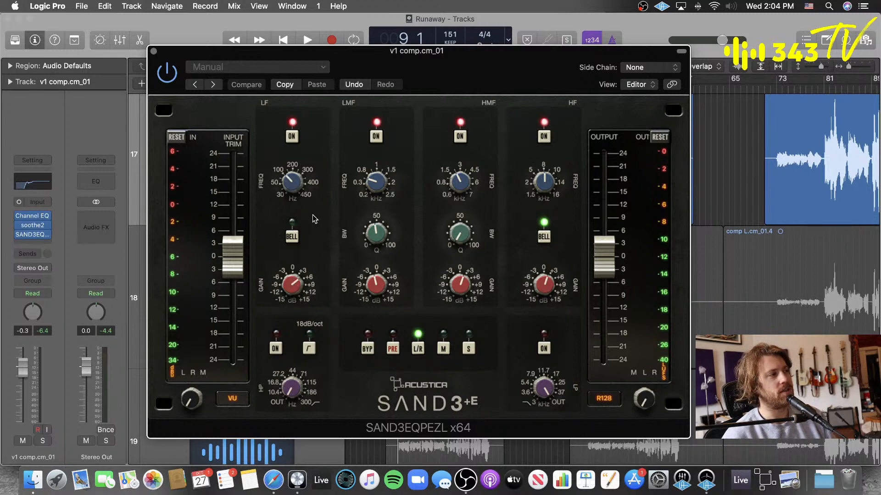
pyautogui.click(36, 218)
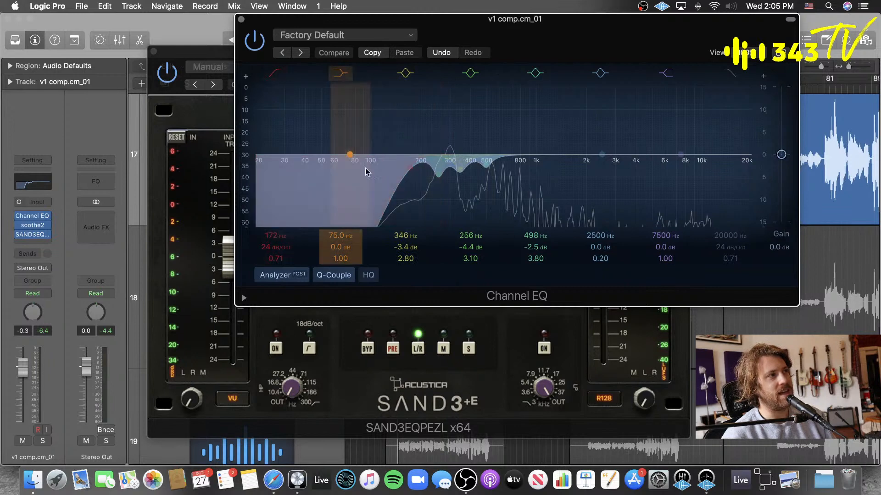
pyautogui.click(240, 20)
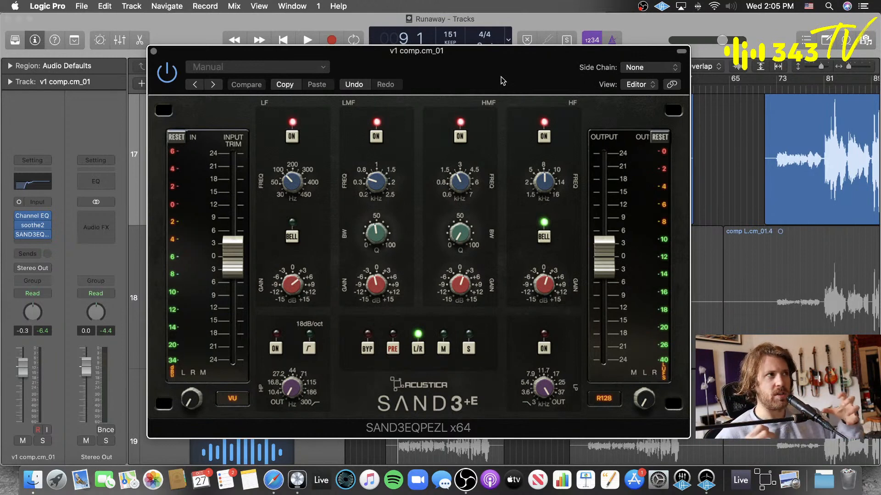
# - Play the vocal from bar 9, compare the mix with SAND3 bypassed and active, and close the plug-in
pyautogui.moveTo(498, 77); pyautogui.dragTo(508, 59)
pyautogui.press('space')
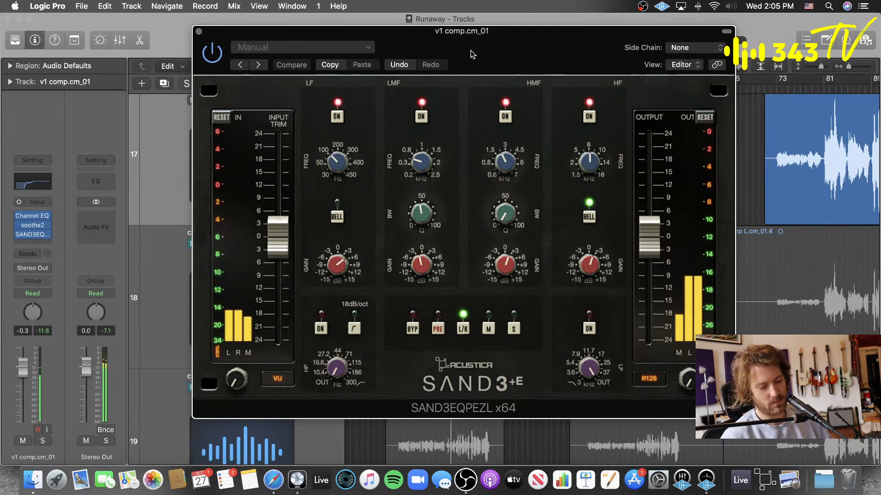
pyautogui.moveTo(474, 55); pyautogui.dragTo(482, 197)
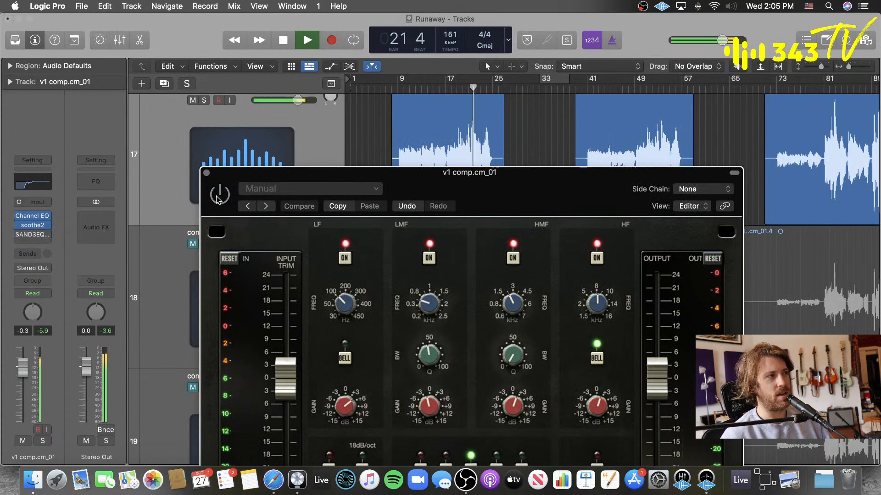
pyautogui.click(403, 92)
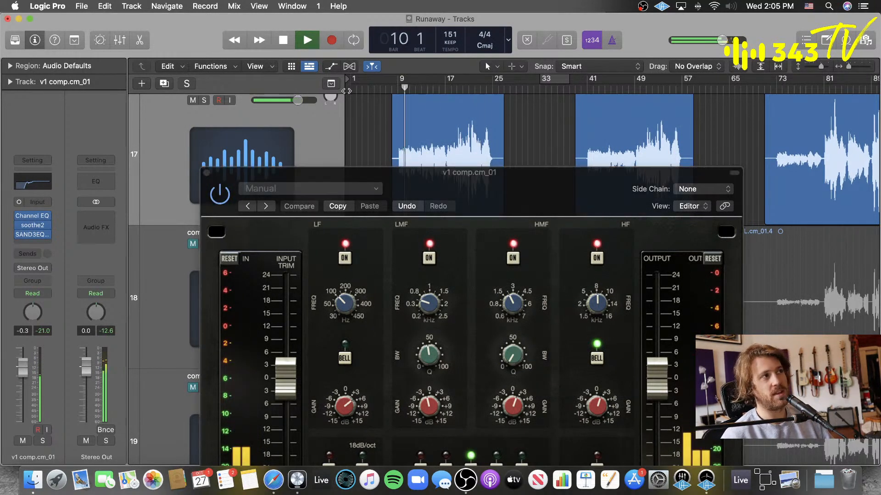
pyautogui.click(227, 197)
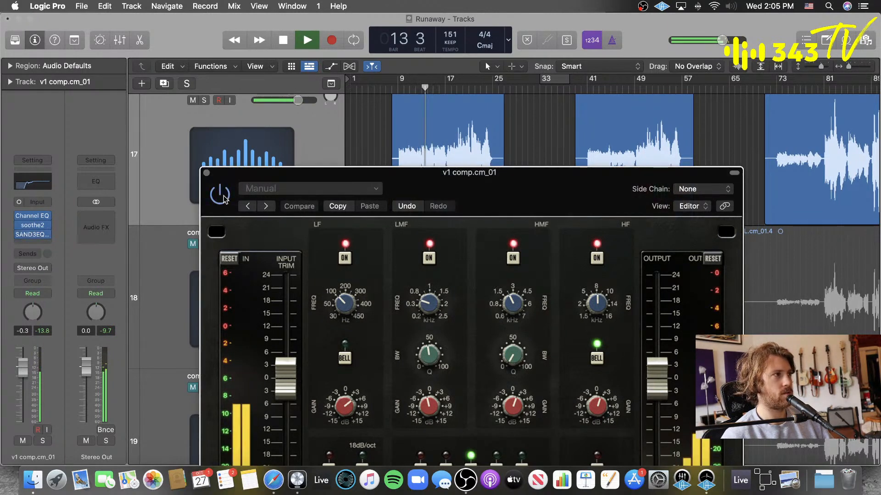
pyautogui.click(207, 174)
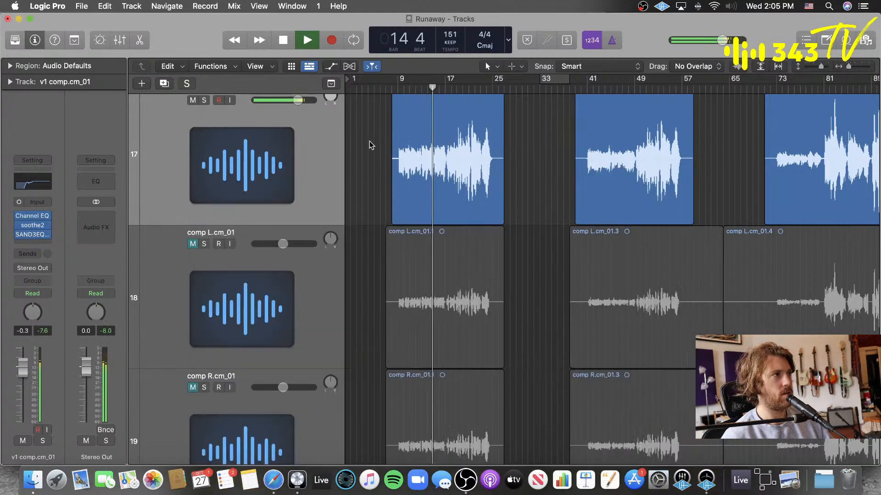
# - Stop playback and insert the FabFilter Pro-MB plug-in after SAND3EQ on the v1 comp.cm_01 track
pyautogui.scroll(4, 367, 144)
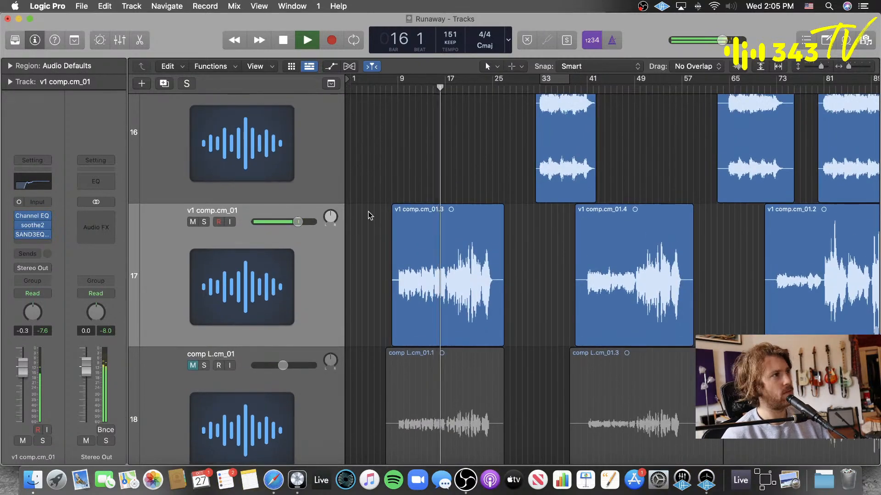
pyautogui.scroll(-3, 370, 216)
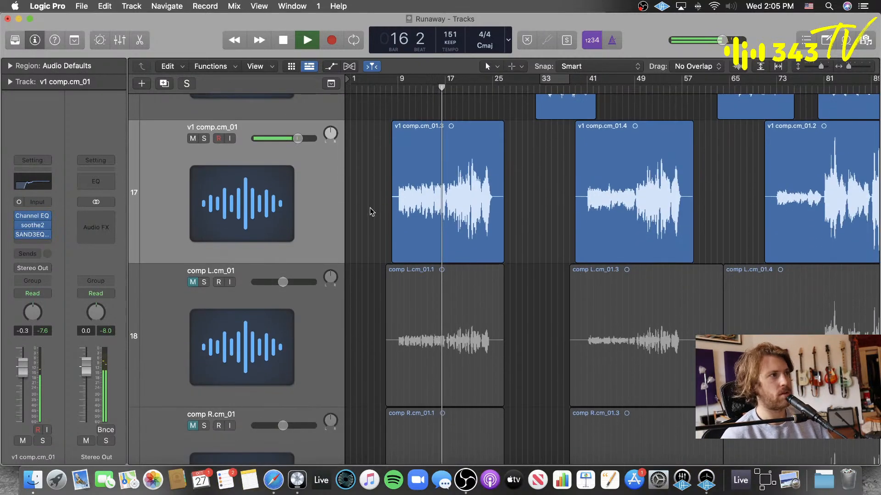
pyautogui.click(32, 243)
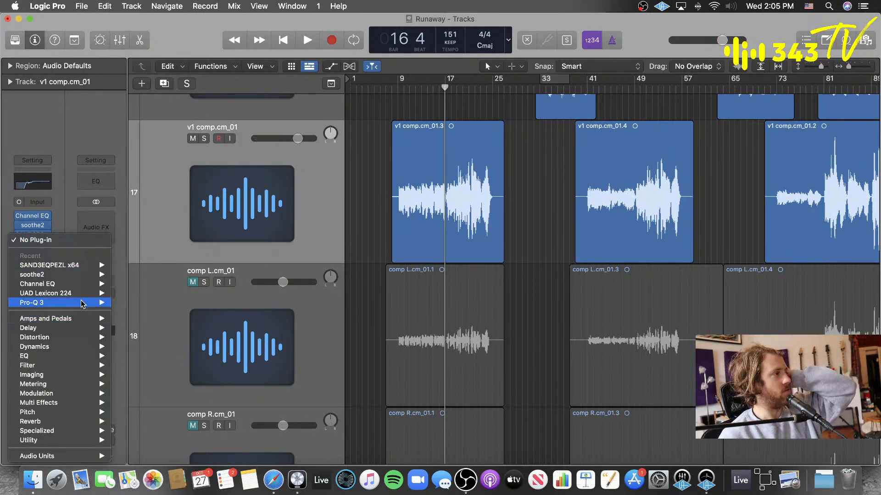
pyautogui.moveTo(78, 294)
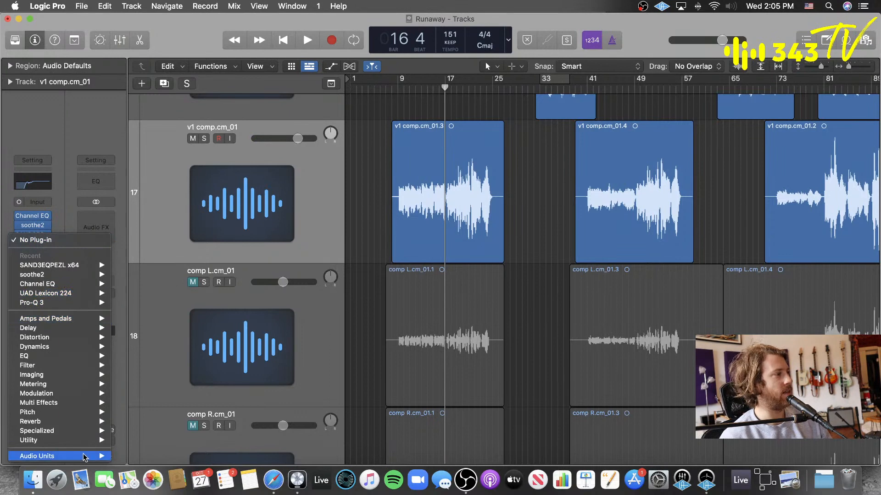
pyautogui.moveTo(85, 456)
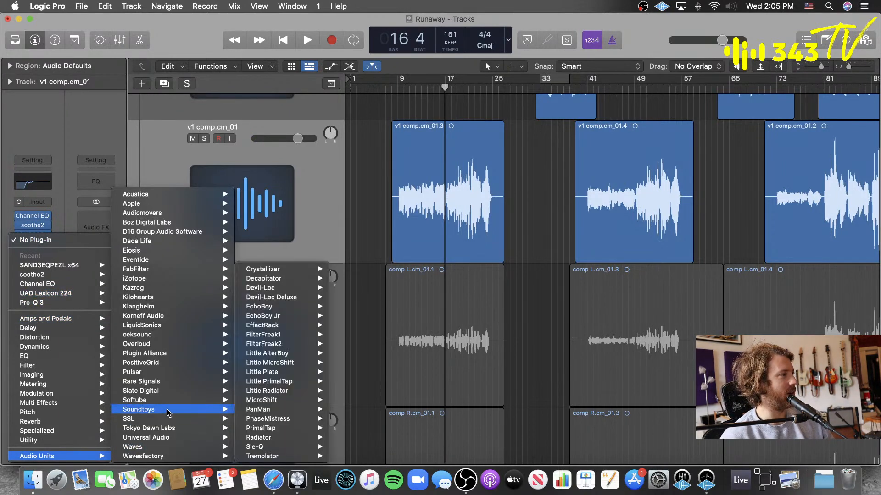
pyautogui.moveTo(178, 269)
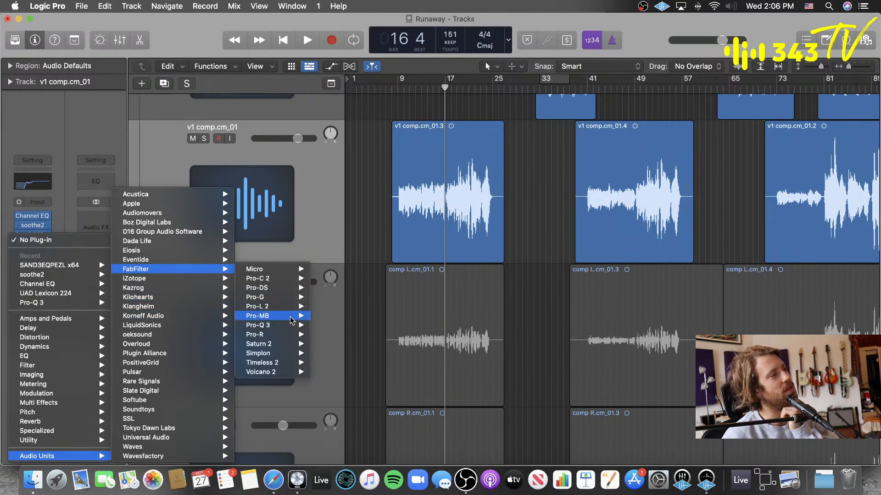
pyautogui.moveTo(289, 318)
pyautogui.click(319, 317)
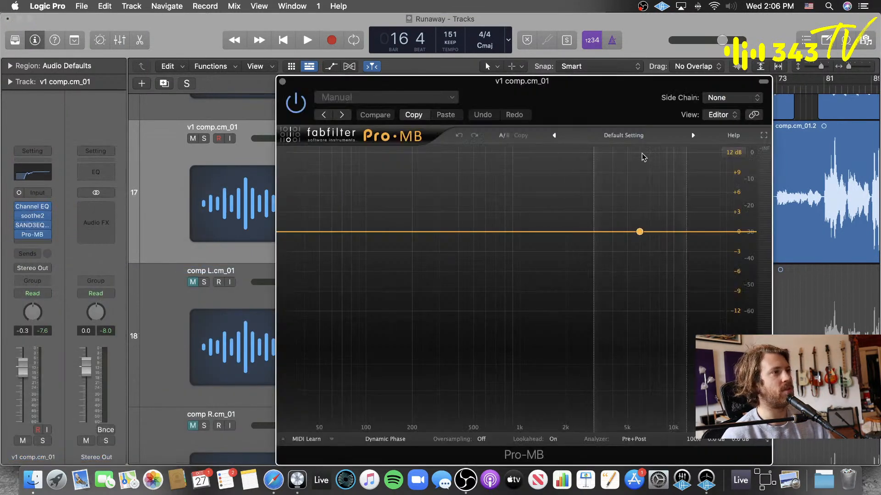
# - Add a Pro-MB compression band with its low crossover at about 2780 Hz and its high crossover at about 10 kHz
pyautogui.click(644, 156)
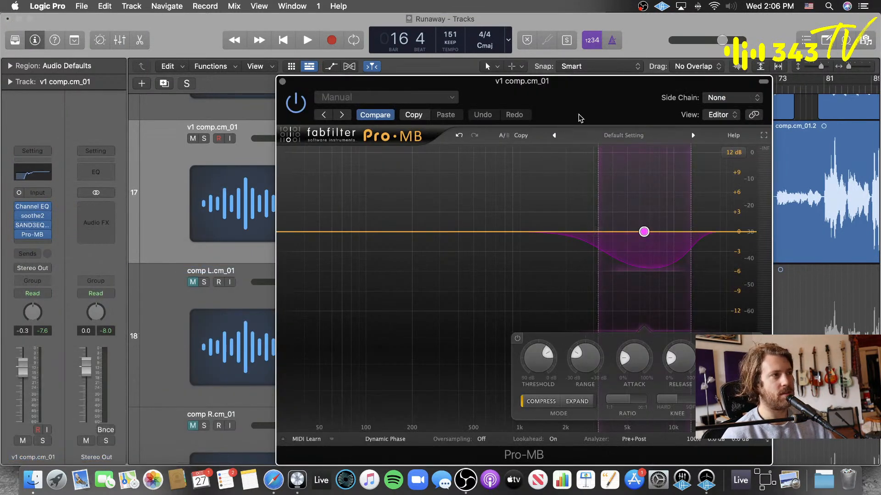
pyautogui.moveTo(580, 118); pyautogui.dragTo(542, 109)
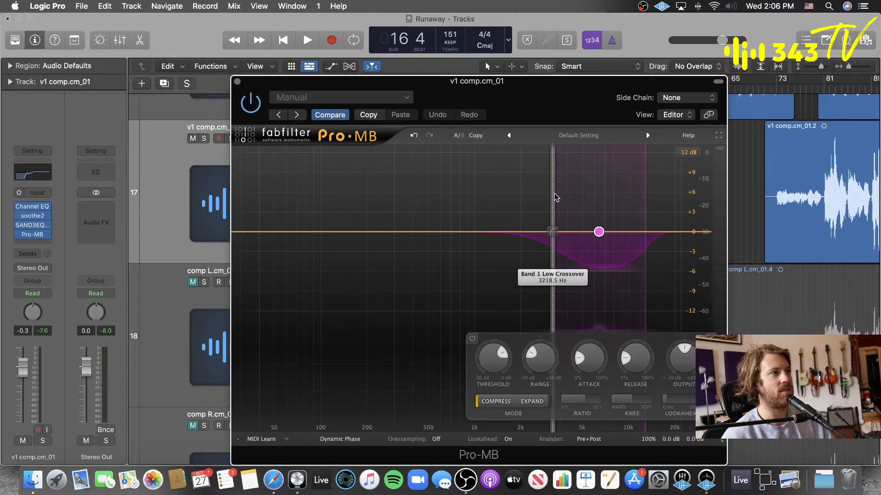
pyautogui.moveTo(555, 198)
pyautogui.mouseDown()
pyautogui.moveTo(522, 198)
pyautogui.moveTo(543, 197)
pyautogui.mouseUp()
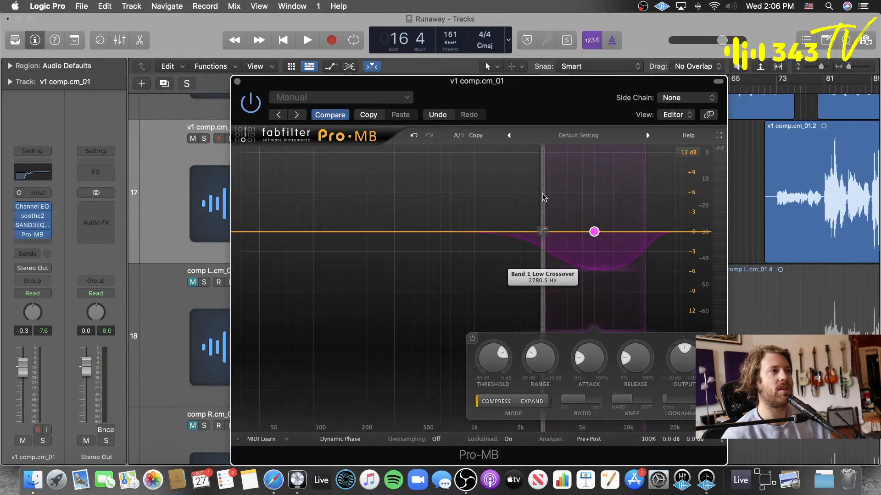
pyautogui.moveTo(645, 197); pyautogui.dragTo(627, 200)
# - Set the Pro-MB band's attack to about 0.5% and shorten its release
pyautogui.moveTo(549, 83); pyautogui.dragTo(520, 85)
pyautogui.moveTo(555, 362); pyautogui.dragTo(527, 494)
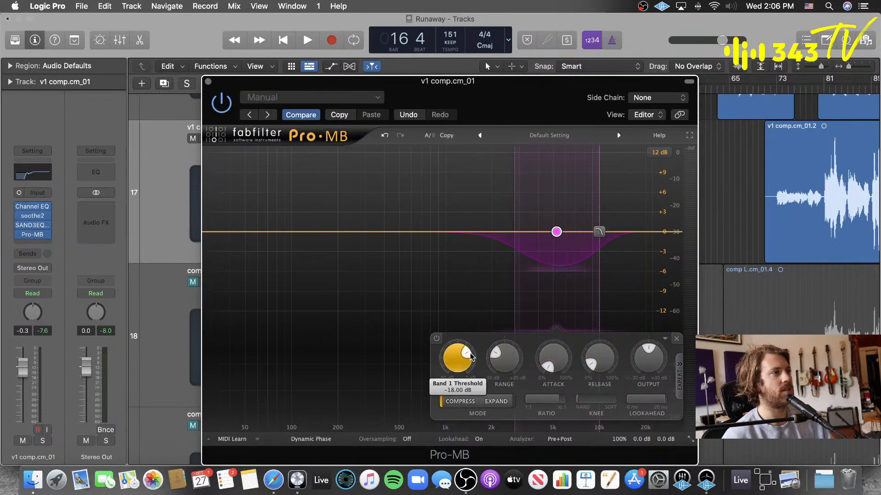
pyautogui.moveTo(551, 96); pyautogui.dragTo(465, 235)
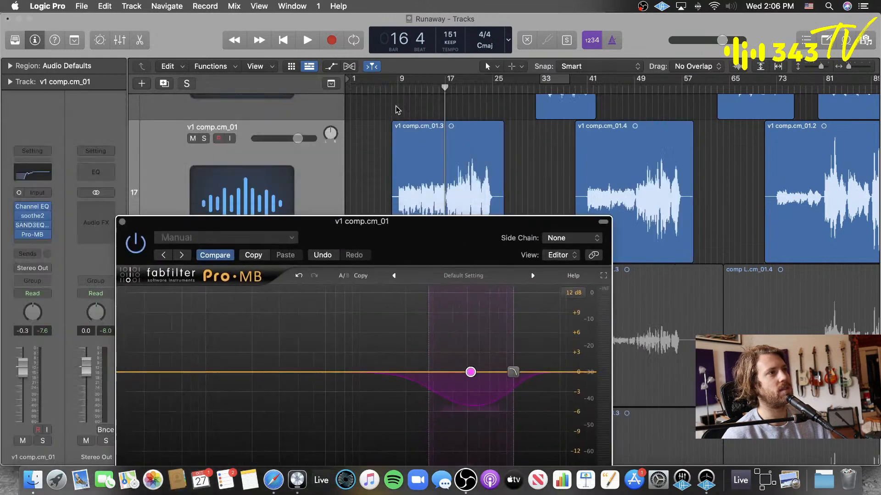
# - Solo the Pro-MB band during playback, raise its high crossover to about 13 kHz, and unsolo it
pyautogui.press('space')
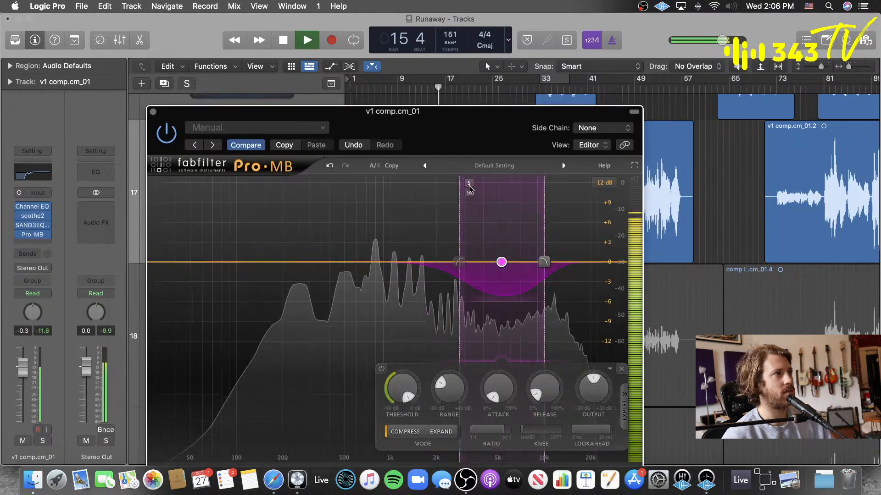
pyautogui.click(469, 183)
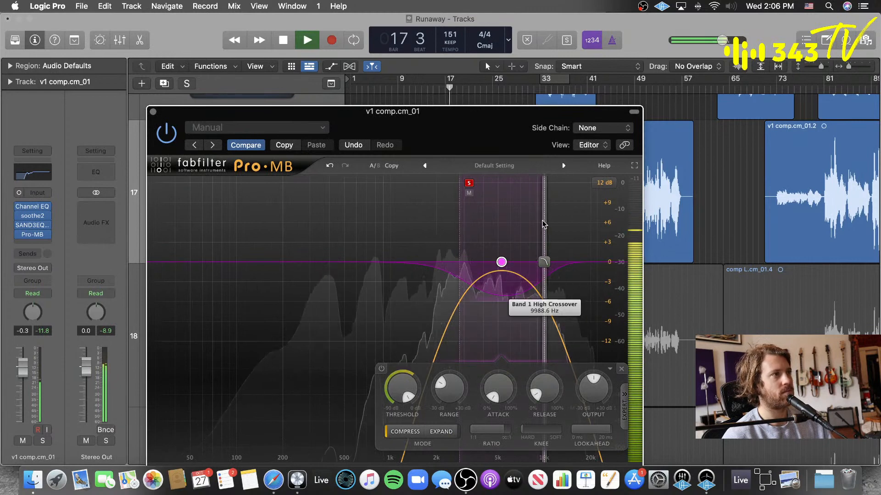
pyautogui.moveTo(544, 229); pyautogui.dragTo(562, 220)
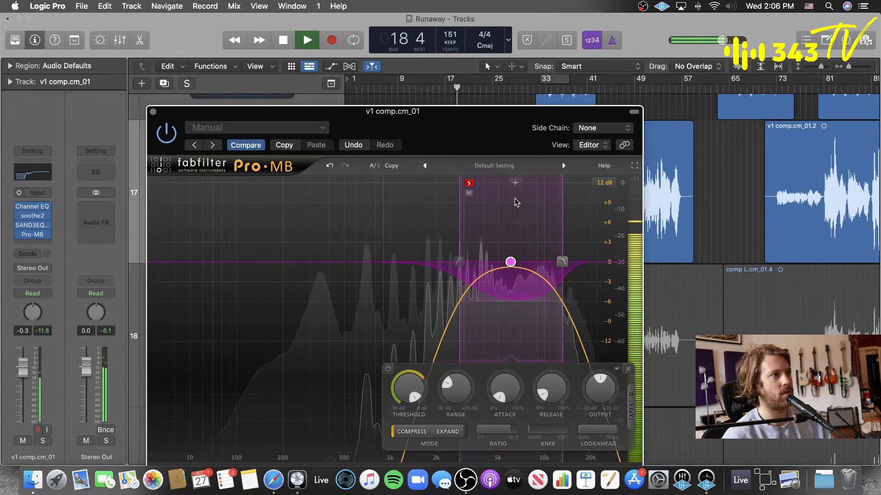
pyautogui.click(468, 182)
# - Pause and resume playback, lowering the Pro-MB band's threshold while the vocal plays in the mix
pyautogui.press('space')
pyautogui.moveTo(428, 114); pyautogui.dragTo(394, 41)
pyautogui.press('space')
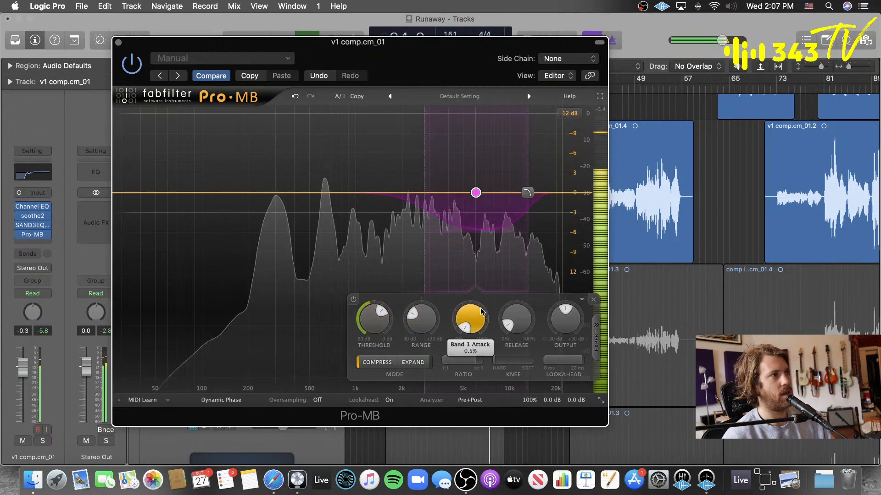
# - Replay the vocal from about bar 9 and set the Pro-MB band's crossovers to about 4317 Hz low and 14956 Hz high
pyautogui.moveTo(453, 68); pyautogui.dragTo(517, 220)
pyautogui.click(400, 89)
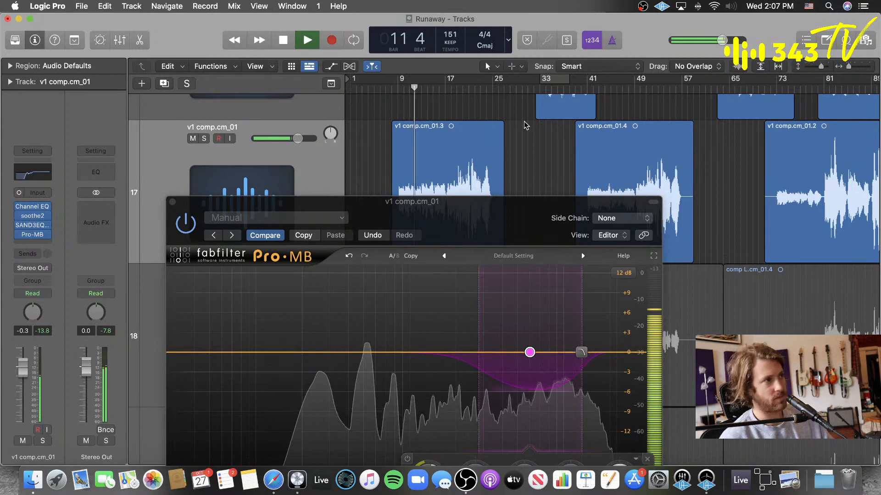
pyautogui.moveTo(513, 219); pyautogui.dragTo(498, 98)
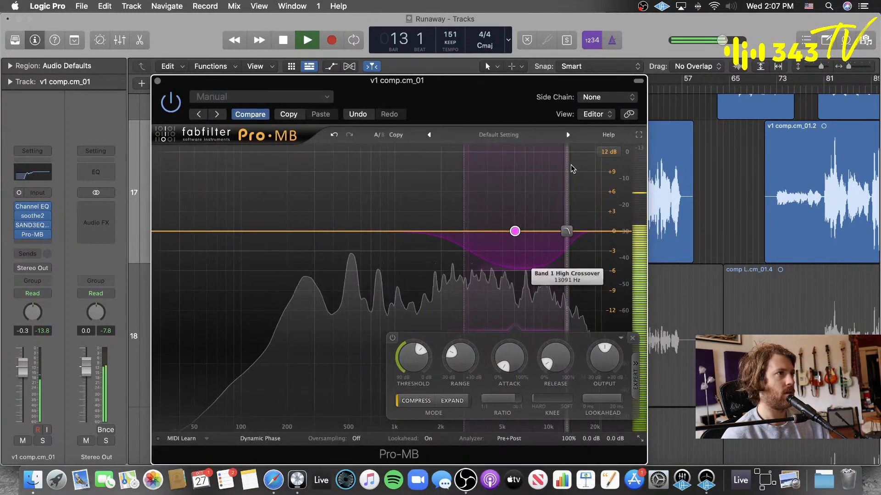
pyautogui.moveTo(568, 169); pyautogui.dragTo(582, 170)
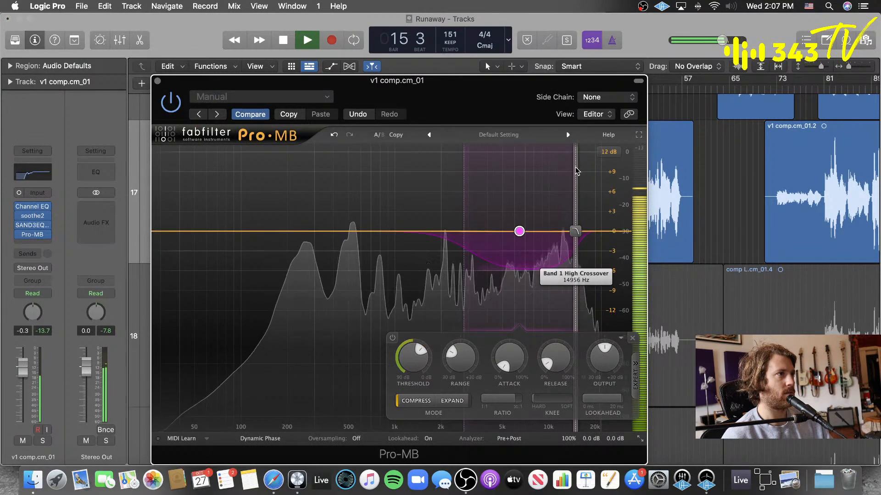
pyautogui.moveTo(500, 111); pyautogui.dragTo(499, 85)
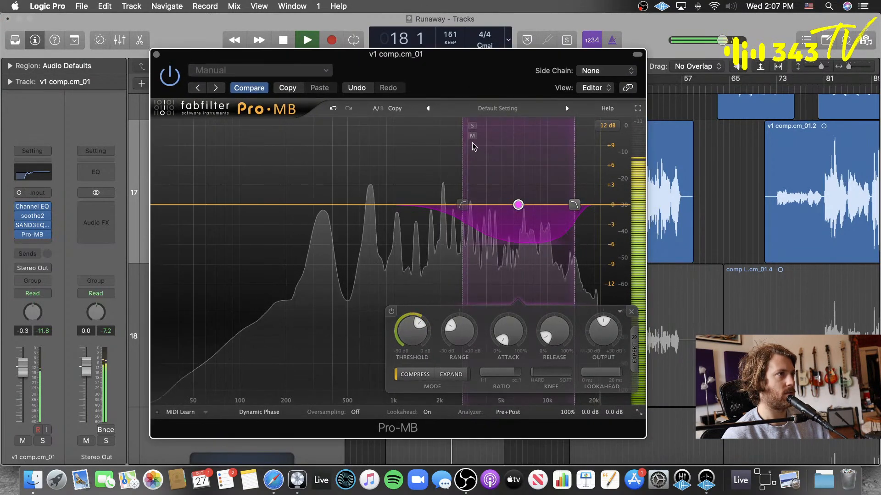
pyautogui.moveTo(465, 153); pyautogui.dragTo(494, 153)
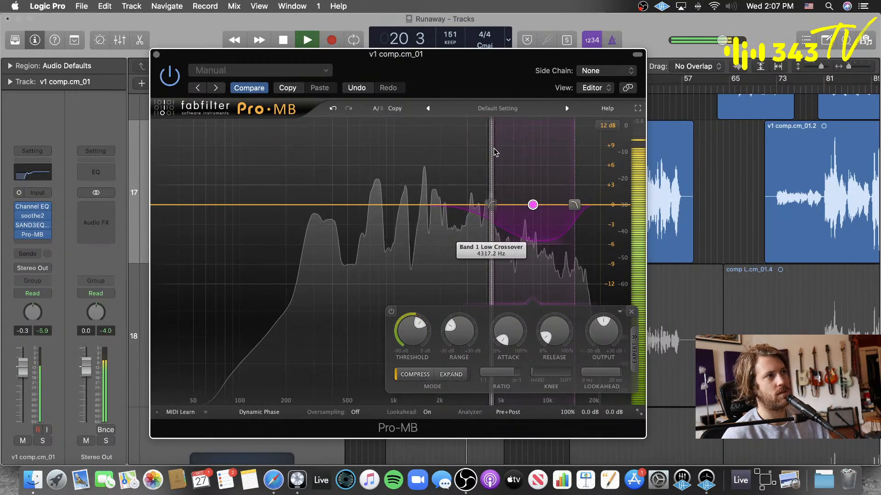
# - Add a second Pro-MB band below the first and audition it soloed, lowering its low crossover to about 750 Hz
pyautogui.press('space')
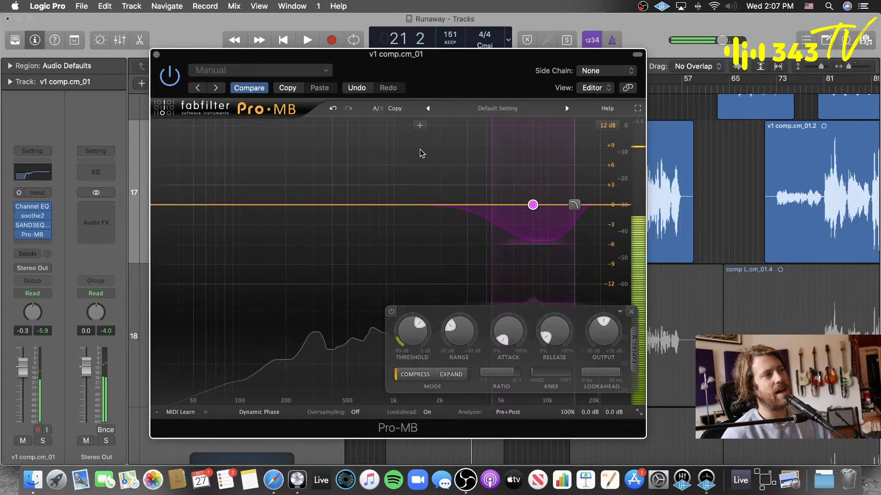
pyautogui.click(451, 129)
pyautogui.moveTo(411, 148); pyautogui.dragTo(397, 156)
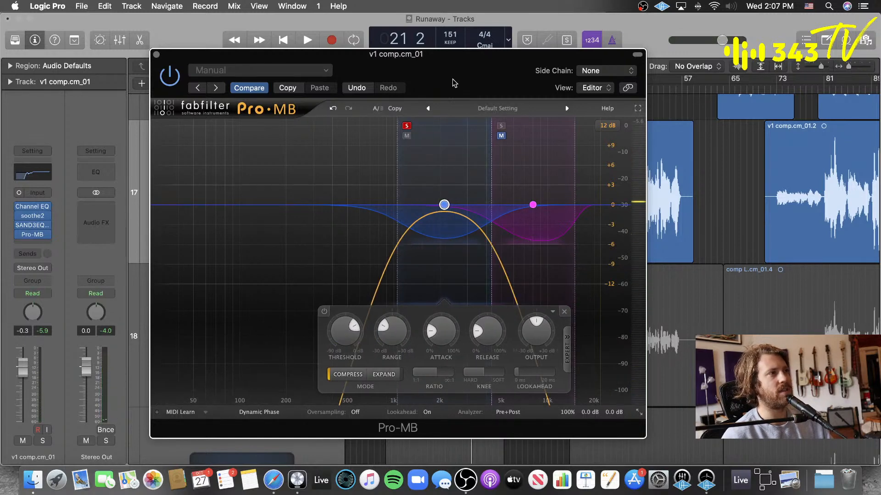
pyautogui.moveTo(453, 83); pyautogui.dragTo(455, 113)
pyautogui.press('space')
pyautogui.moveTo(393, 202)
pyautogui.mouseDown()
pyautogui.moveTo(403, 201)
pyautogui.moveTo(377, 198)
pyautogui.mouseUp()
pyautogui.press('space')
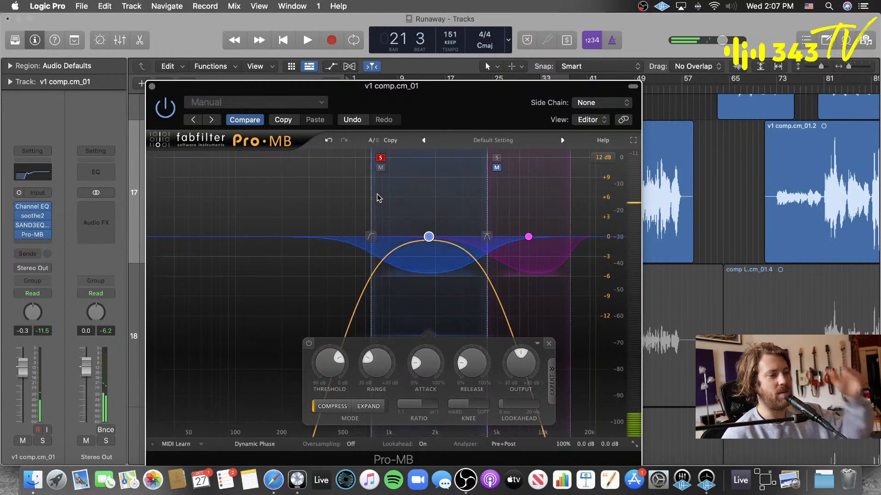
# - Unsolo the lower Pro-MB band and, during playback, shorten its attack and raise its threshold
pyautogui.click(379, 159)
pyautogui.moveTo(430, 87); pyautogui.dragTo(447, 29)
pyautogui.click(440, 88)
pyautogui.click(446, 90)
pyautogui.press('space')
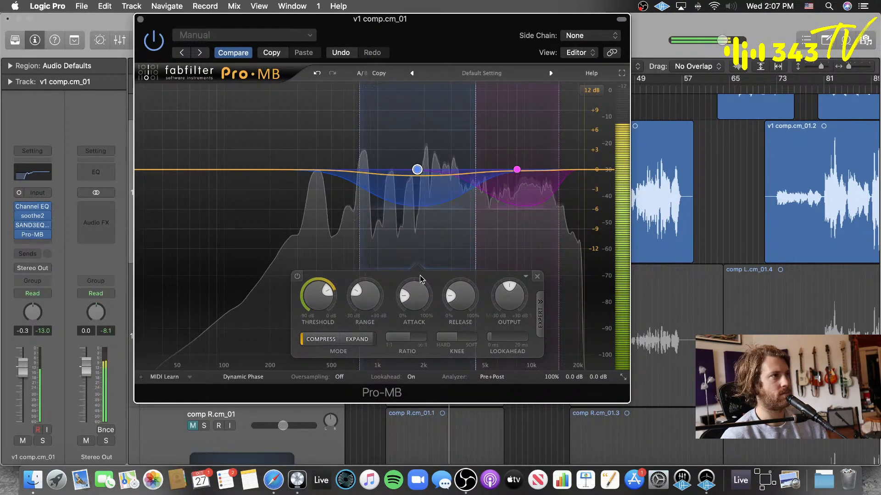
pyautogui.moveTo(416, 295); pyautogui.dragTo(405, 327)
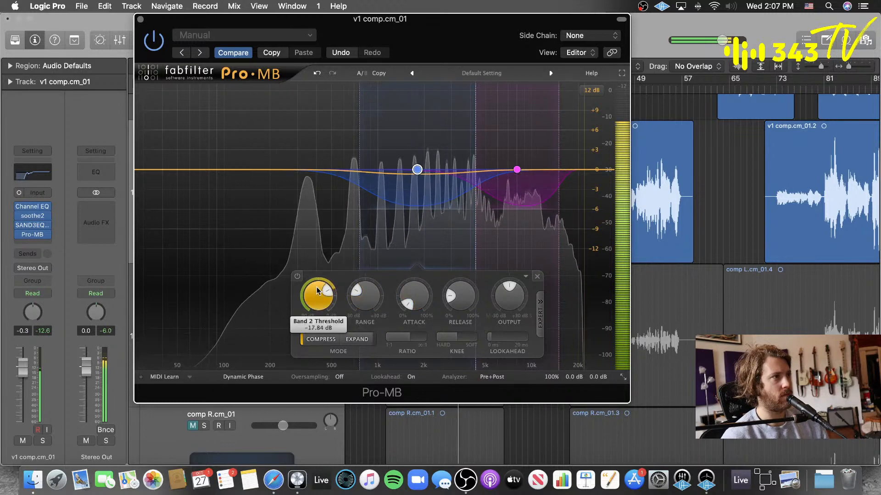
pyautogui.moveTo(320, 291); pyautogui.dragTo(316, 283)
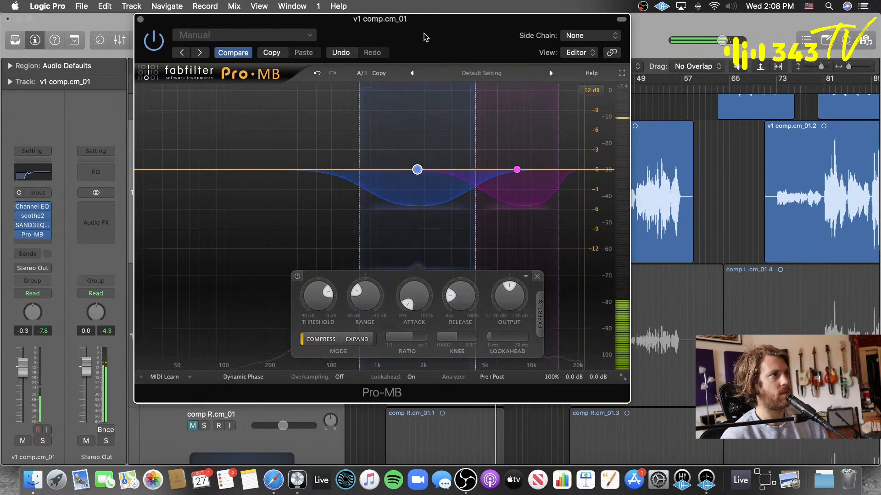
# - Replay the verse and lower the threshold of the high-frequency Pro-MB band
pyautogui.moveTo(424, 37); pyautogui.dragTo(432, 56)
pyautogui.click(411, 143)
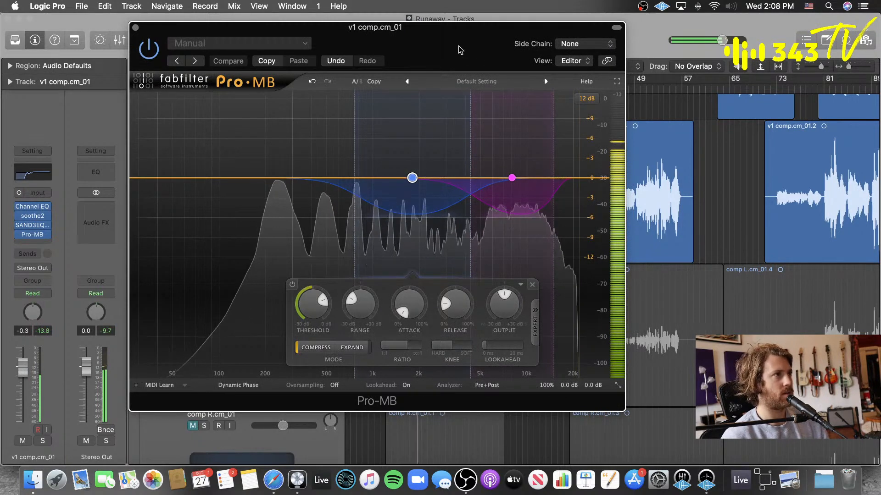
pyautogui.click(511, 178)
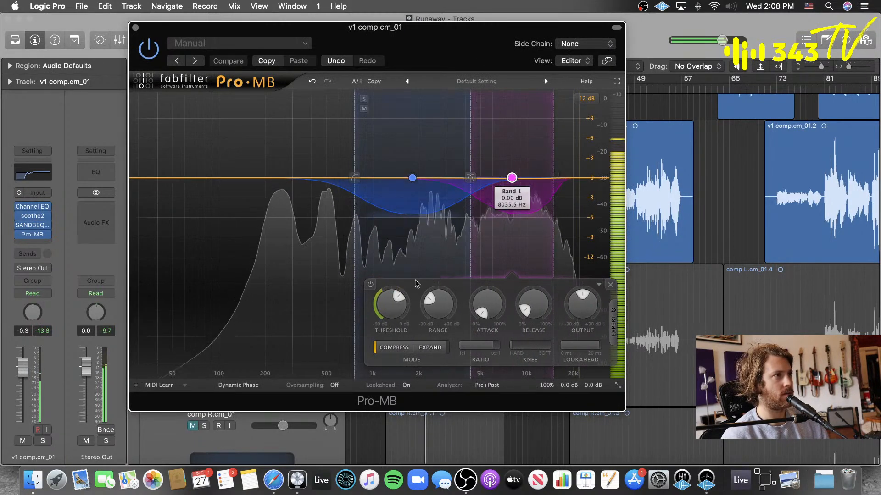
pyautogui.moveTo(387, 302)
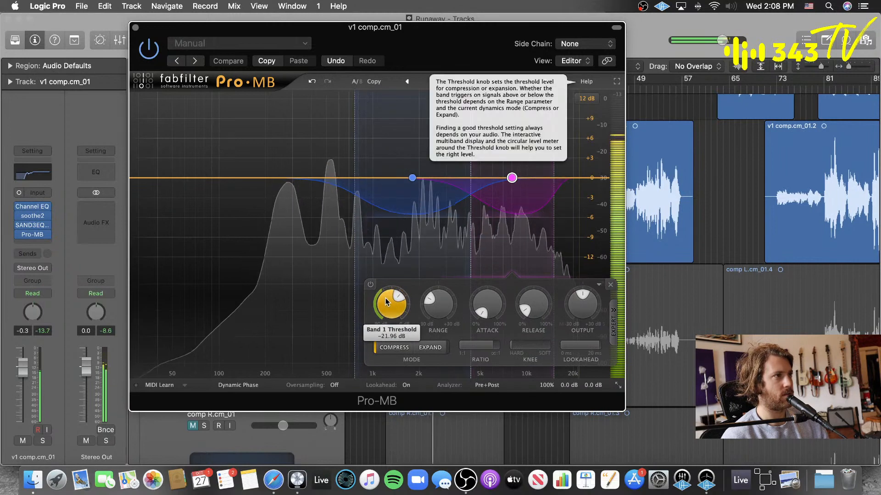
pyautogui.moveTo(386, 301); pyautogui.dragTo(383, 309)
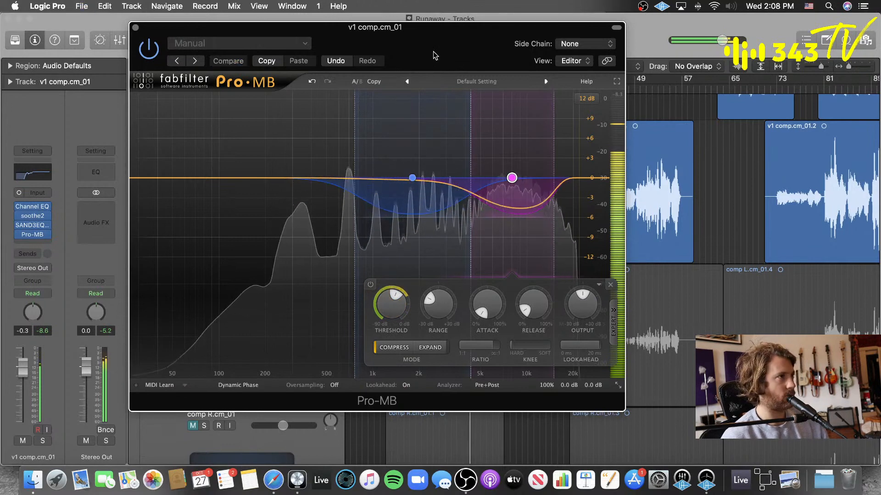
# - Set the v1 comp.cm_01 channel volume to -1.4 dB and close the Pro-MB window
pyautogui.moveTo(22, 369); pyautogui.dragTo(22, 373)
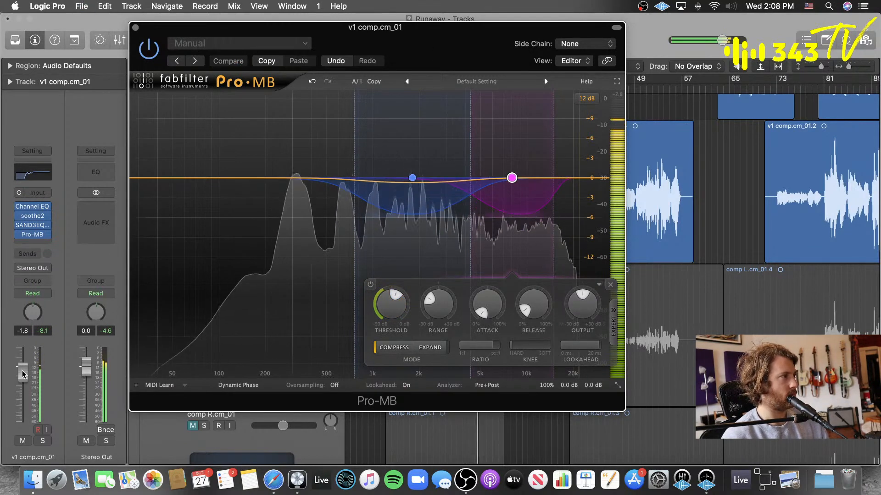
pyautogui.moveTo(22, 371); pyautogui.dragTo(25, 369)
pyautogui.click(136, 28)
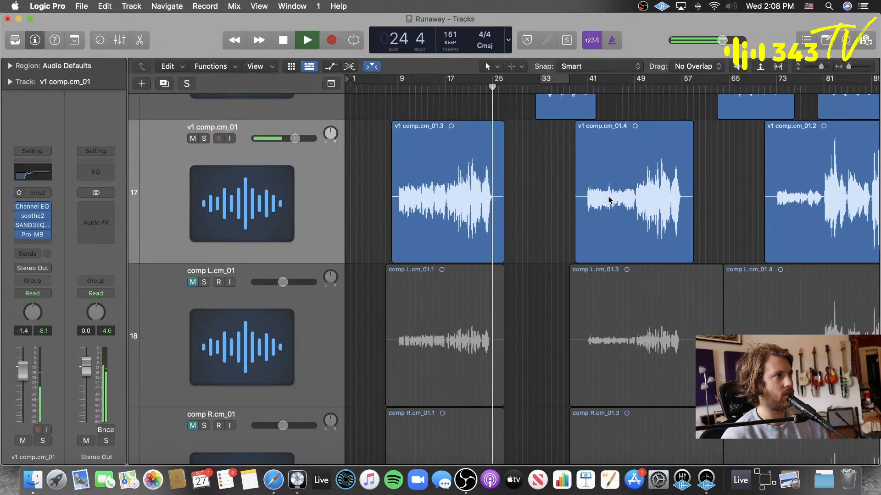
# - Replay from about bar 6 and trim the start of the first v1 comp.cm_01 region to bar 9
pyautogui.click(380, 88)
pyautogui.press('a')
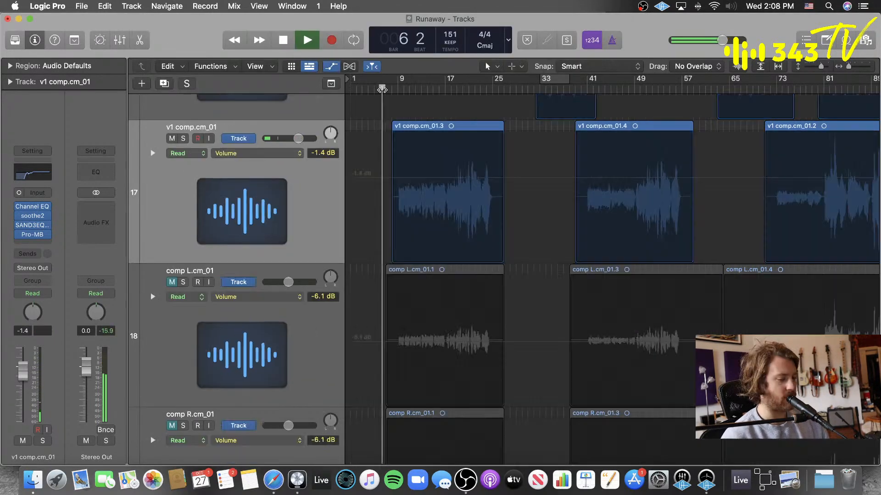
pyautogui.press('a')
pyautogui.press('super+Up')
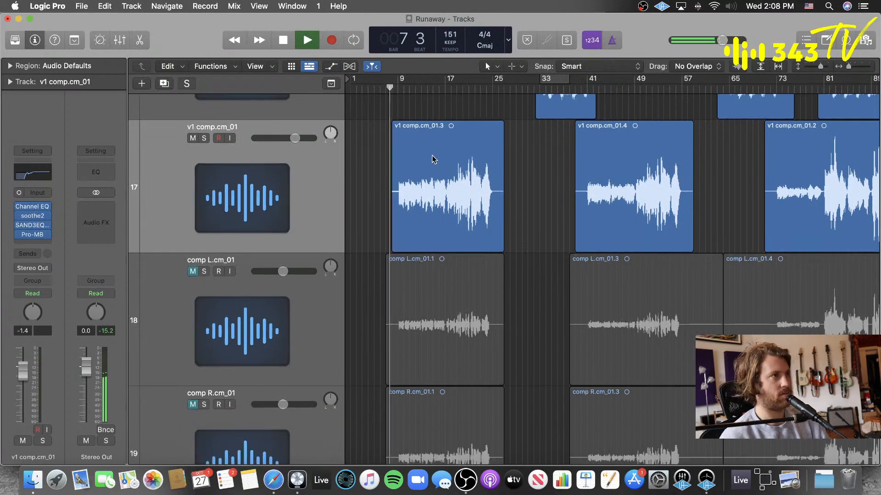
pyautogui.press('super+Up')
pyautogui.press('super+Right')
pyautogui.press('super+Right')
pyautogui.press('super+Right')
pyautogui.press('super+Down')
pyautogui.press('super+Down')
pyautogui.press('super+Right')
pyautogui.press('super+Right')
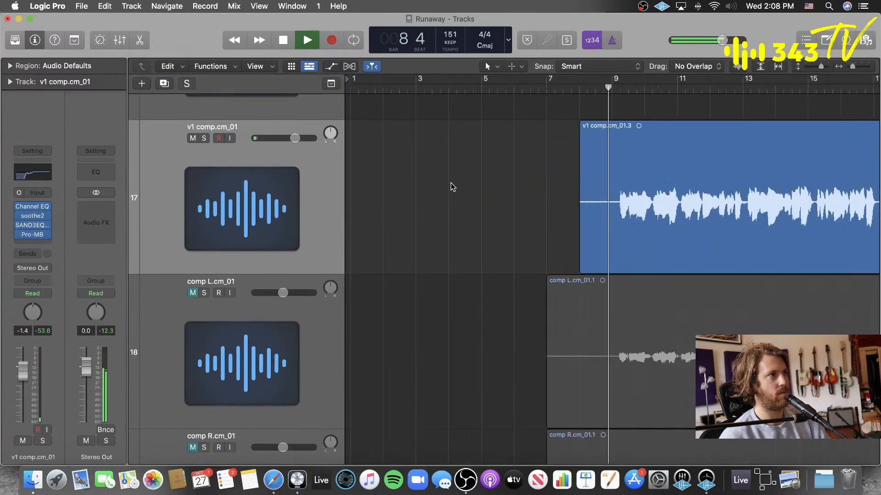
pyautogui.hscroll(3, 451, 187)
pyautogui.press('super+Left')
pyautogui.hscroll(2, 461, 234)
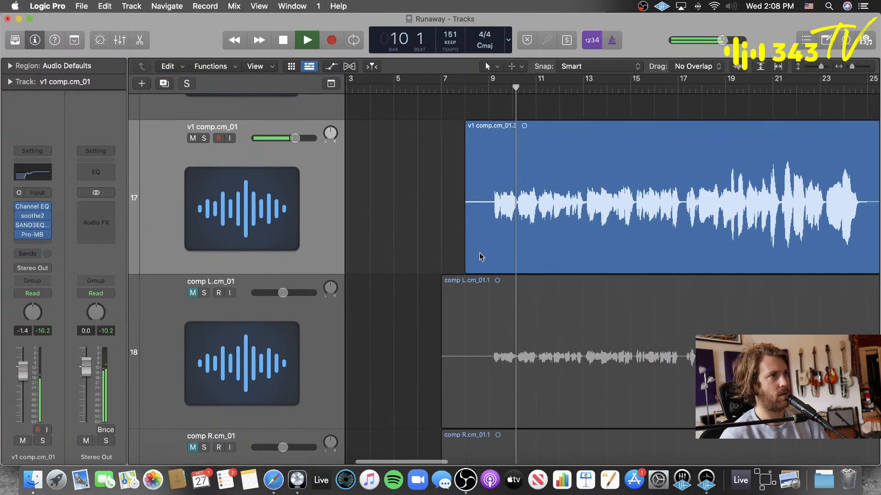
pyautogui.moveTo(466, 258); pyautogui.dragTo(487, 259)
pyautogui.press('super+Right')
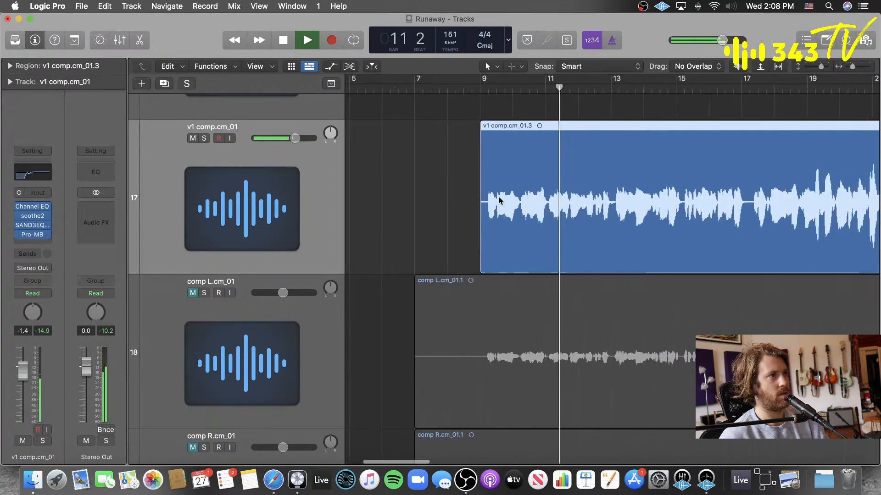
# - Split the first v1 comp.cm_01 region at position 17 2 1 1 with the Scissors tool and return to the Pointer tool
pyautogui.hscroll(5, 499, 198)
pyautogui.press('t')
pyautogui.press('i')
pyautogui.click(565, 224)
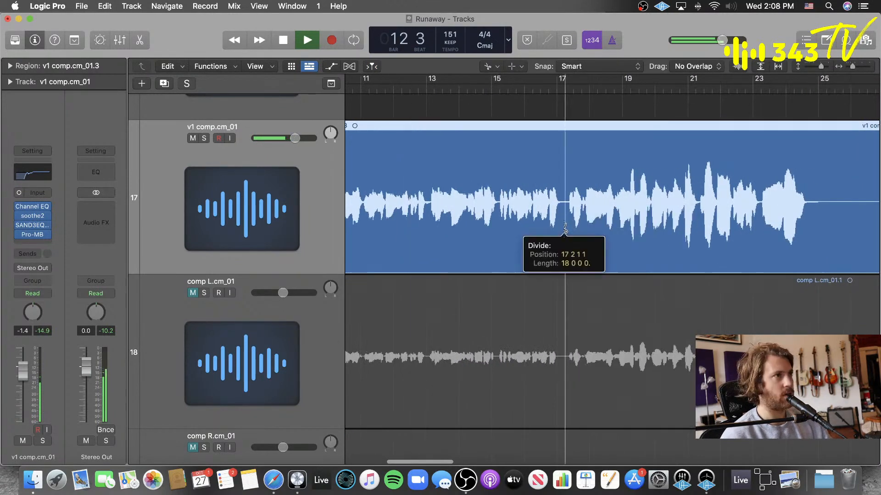
pyautogui.press('t')
pyautogui.press('t')
# - Set the gain of region v1 comp.cm_01.5 to +11.6 dB and play it from its start
pyautogui.click(555, 224)
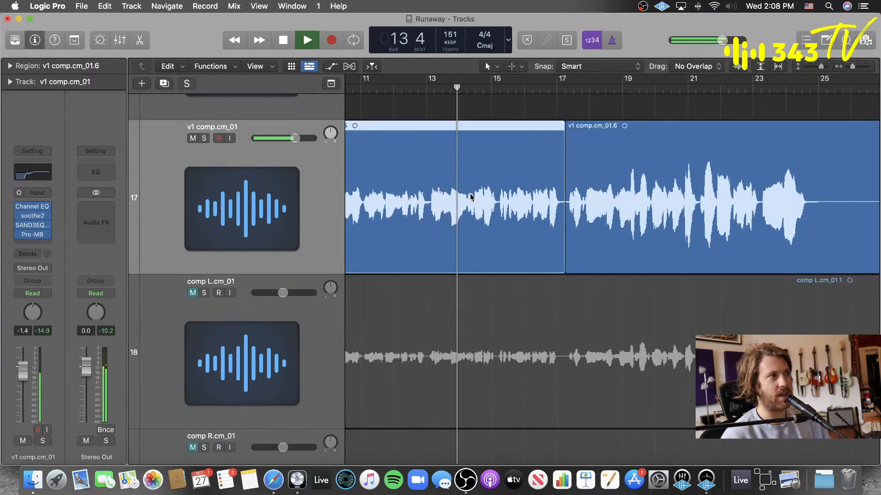
pyautogui.click(9, 65)
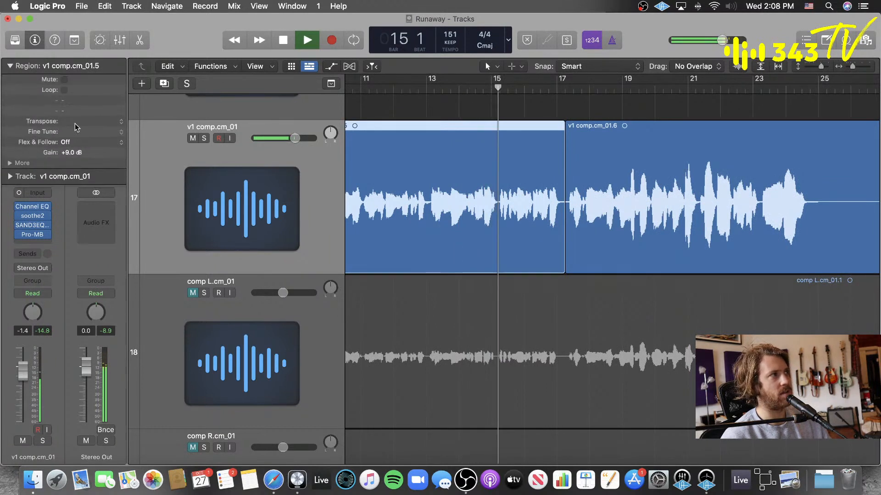
pyautogui.moveTo(83, 123); pyautogui.dragTo(82, 108)
pyautogui.hscroll(-5, 560, 114)
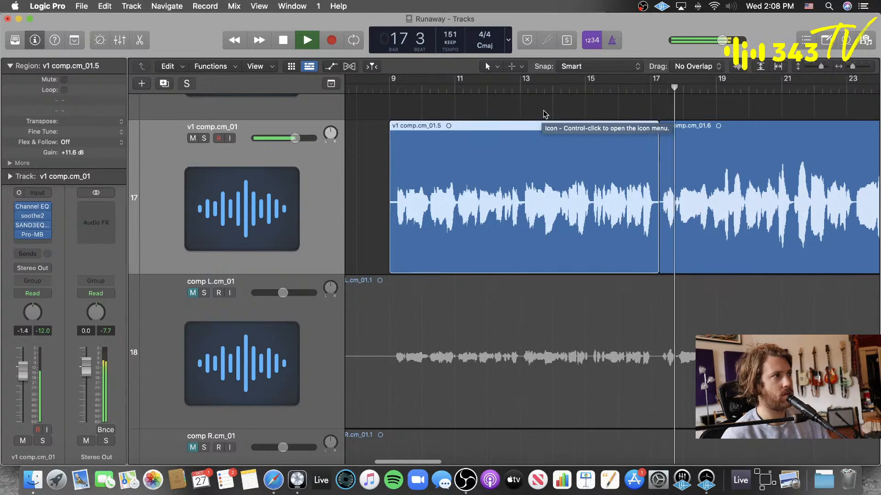
pyautogui.hotkey('shift', 'space')
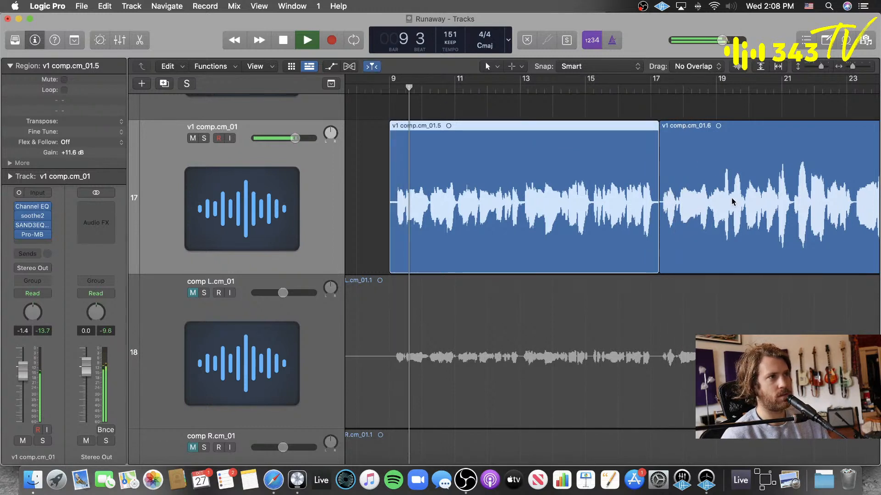
# - Split region v1 comp.cm_01.6 in the gap near bar 21 beat 2 with the Scissors tool and return to the Pointer tool
pyautogui.hscroll(5, 674, 191)
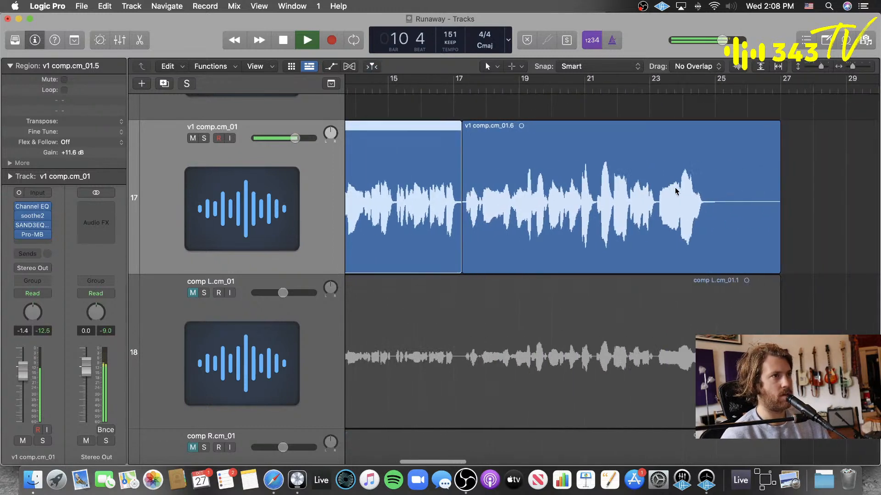
pyautogui.press('t')
pyautogui.press('i')
pyautogui.hscroll(-5, 546, 158)
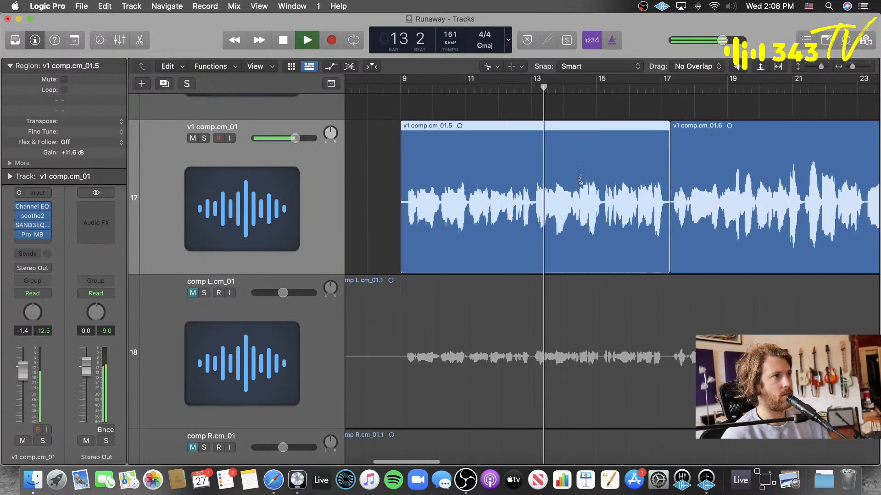
pyautogui.hscroll(5, 676, 224)
pyautogui.hscroll(8, 672, 222)
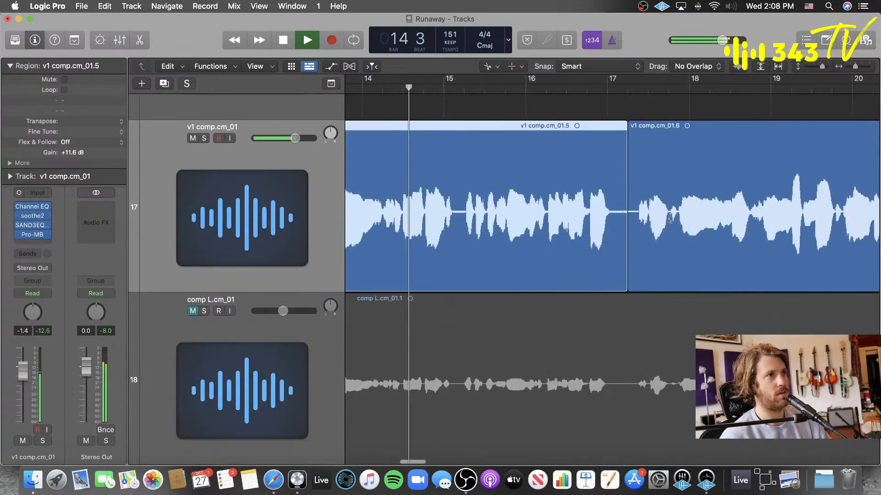
pyautogui.click(791, 238)
pyautogui.moveTo(790, 237); pyautogui.dragTo(792, 239)
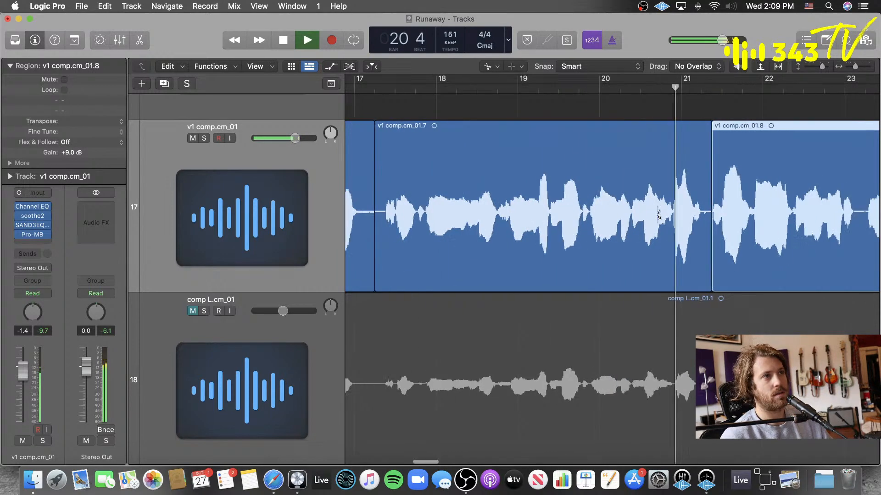
pyautogui.press('t')
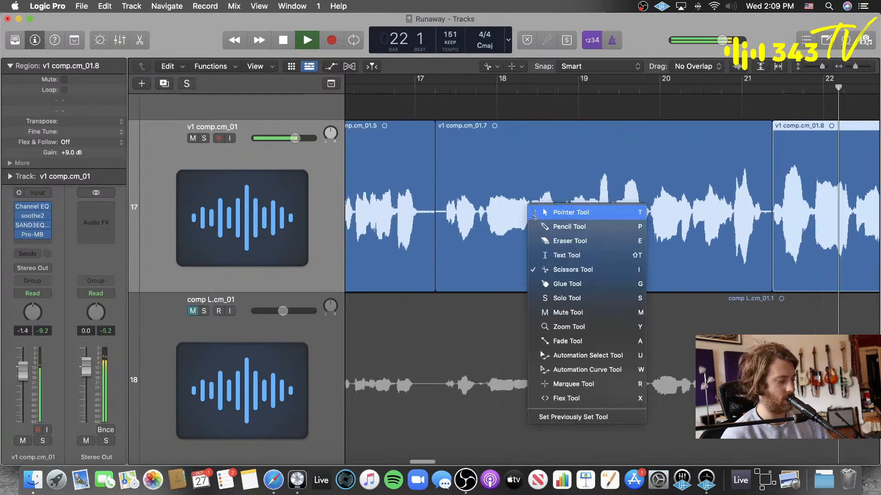
pyautogui.press('t')
# - Set the gain of region v1 comp.cm_01.7 to +10.2 dB while replaying the vocal from about bar 15
pyautogui.press('space')
pyautogui.click(486, 215)
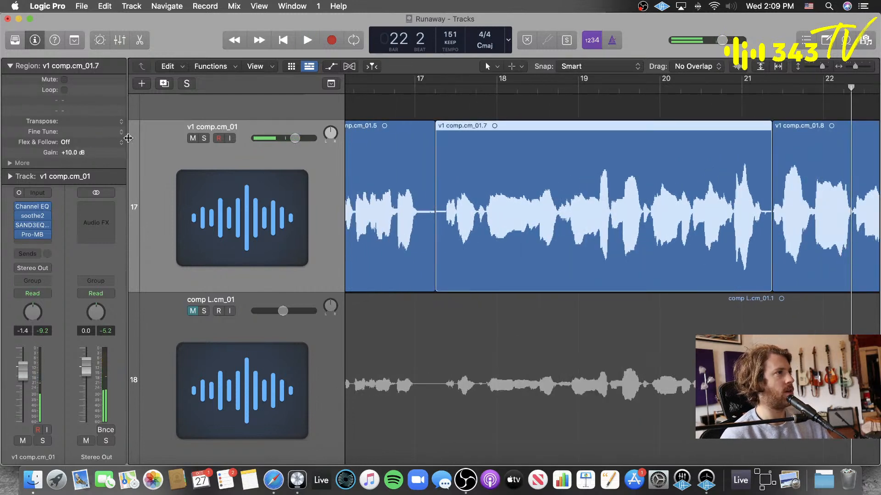
pyautogui.hscroll(-3, 386, 115)
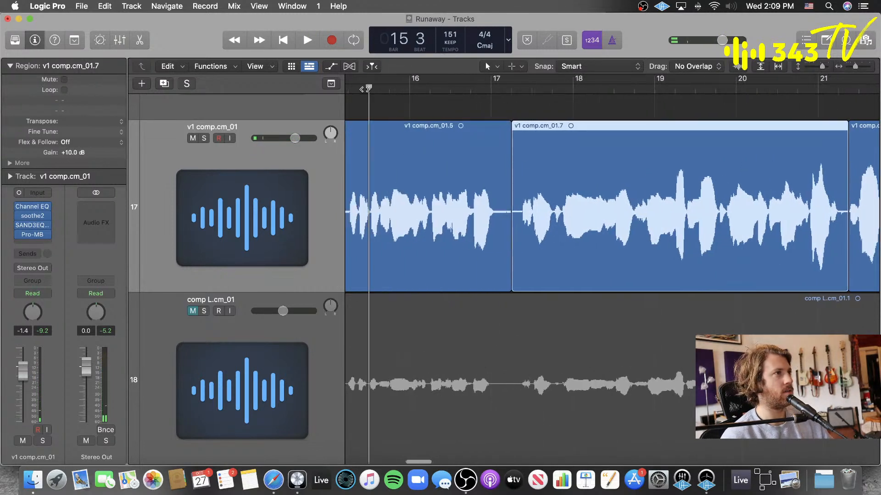
pyautogui.press('space')
pyautogui.moveTo(78, 154); pyautogui.dragTo(80, 152)
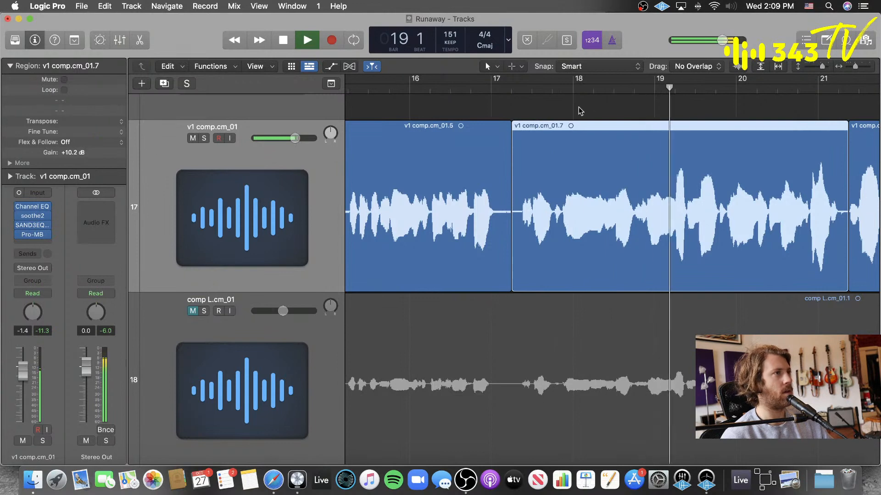
# - Examine the v1 comp.cm_01 vocal waveform across its regions between bars 9 and 27 during playback, focusing on bars 19 to 24
pyautogui.click(536, 108)
pyautogui.press('super+Left')
pyautogui.press('super+Left')
pyautogui.press('super+Left')
pyautogui.press('super+Left')
pyautogui.press('super+Left')
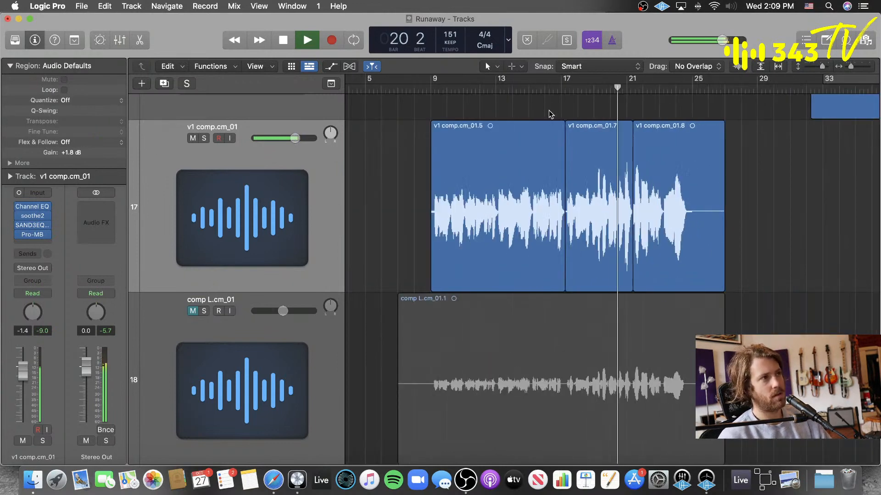
pyautogui.press('super+Right')
pyautogui.press('super+Right')
pyautogui.press('super+Right')
pyautogui.press('super+Right')
pyautogui.press('super+Right')
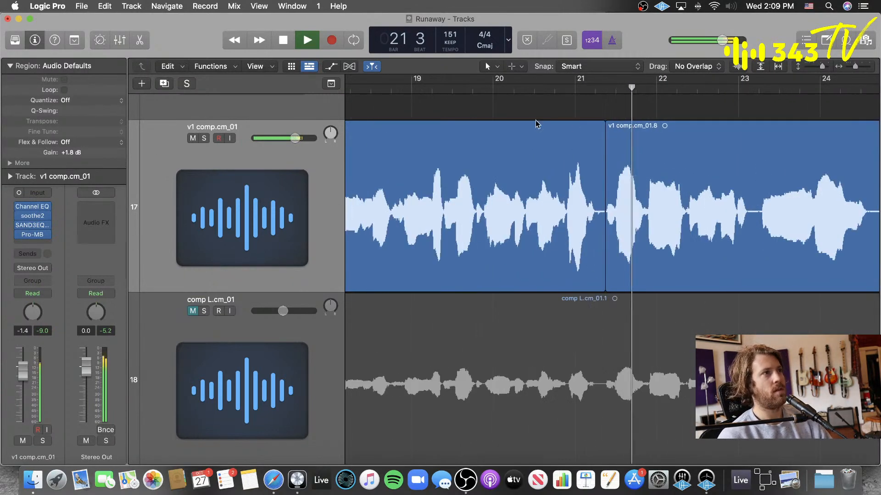
# - Replay the lead vocal from about bar 19 and activate the Scissors tool over region v1 comp.cm_01.7 around bar 20
pyautogui.click(402, 92)
pyautogui.press('t')
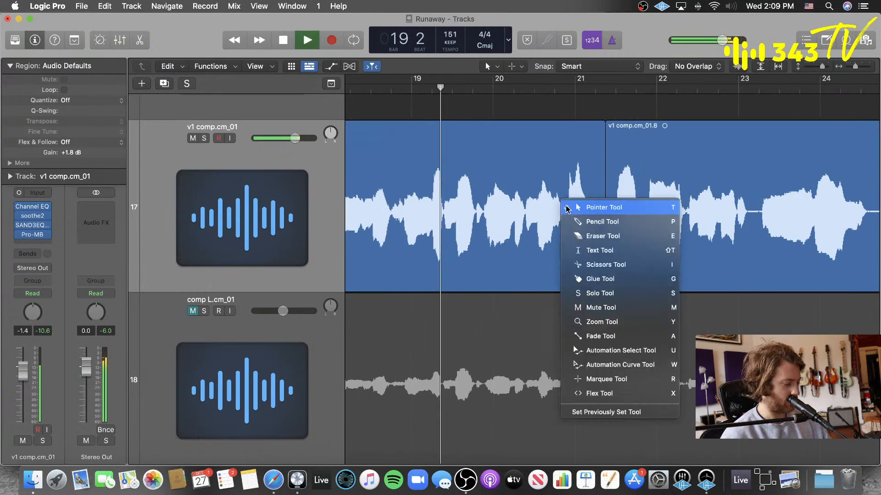
pyautogui.press('i')
pyautogui.press('super+Right')
pyautogui.press('super+Right')
pyautogui.press('super+Right')
pyautogui.press('super+Right')
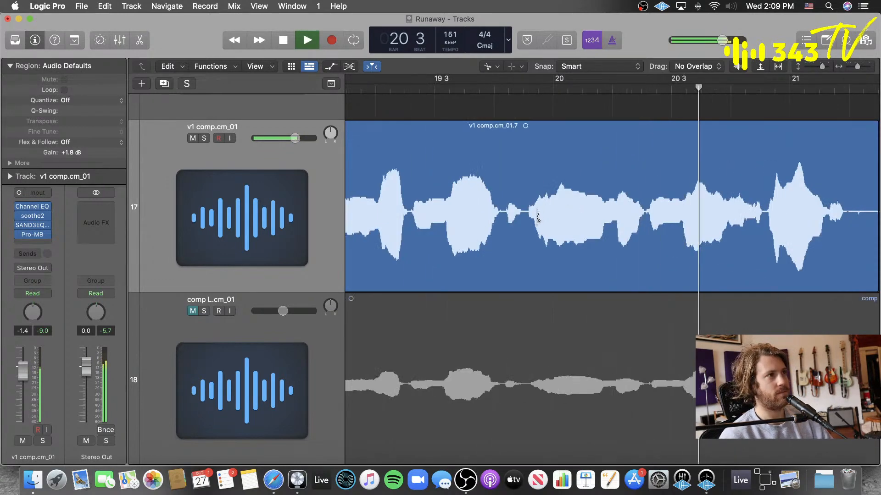
# - Try a split of region v1 comp.cm_01.7 at position 19 4 3 1, audition it, and undo the split
pyautogui.press('space')
pyautogui.click(525, 222)
pyautogui.click(526, 222)
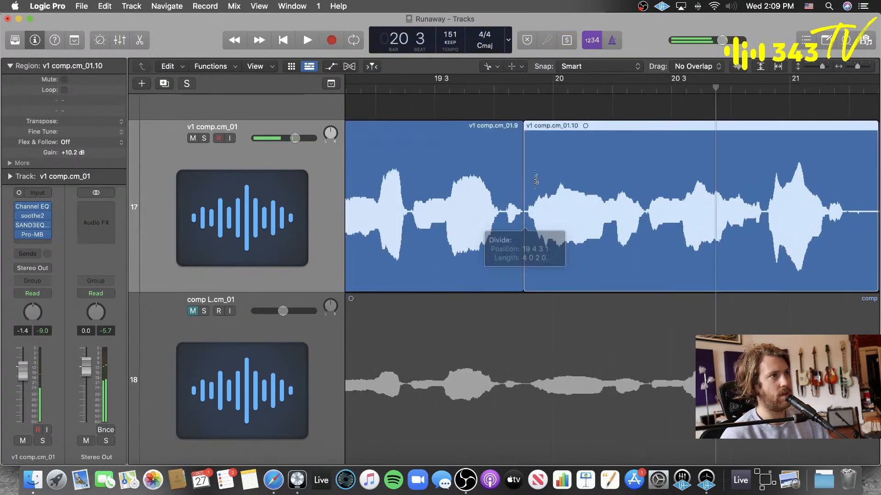
pyautogui.press('space')
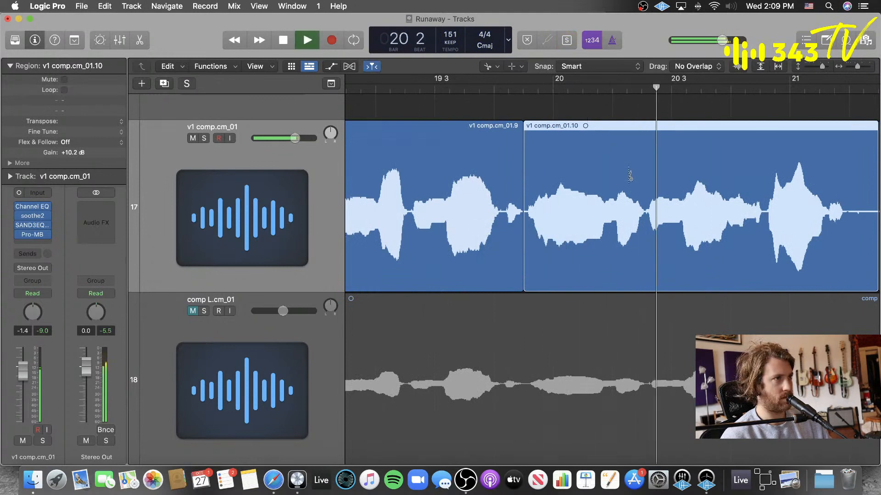
pyautogui.press('super+z')
# - Split region v1 comp.cm_01.7 in the gap between beats 2 and 3 of bar 20 and return to the Pointer tool
pyautogui.click(644, 237)
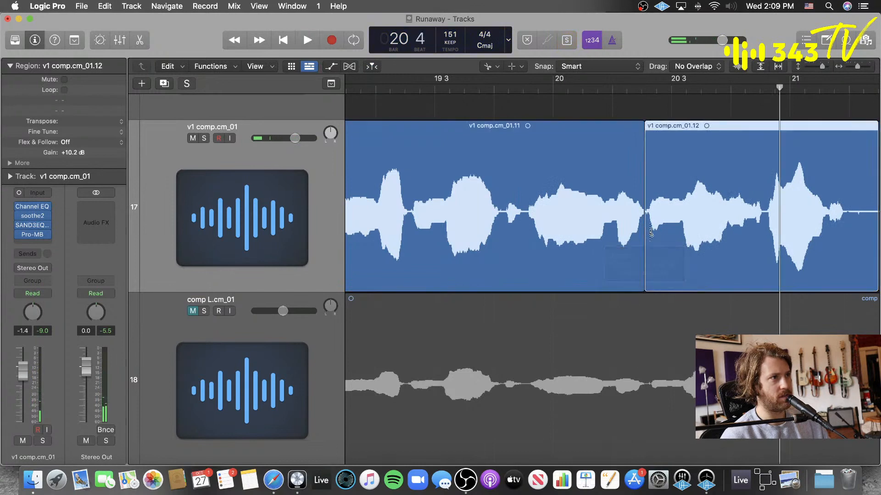
pyautogui.press('t')
pyautogui.press('t')
# - Set the gain of region v1 comp.cm_01.12 to +8.9 dB and play the vocal from about bar 17
pyautogui.press('super+Left')
pyautogui.press('super+Left')
pyautogui.press('super+Left')
pyautogui.press('super+Left')
pyautogui.press('super+Left')
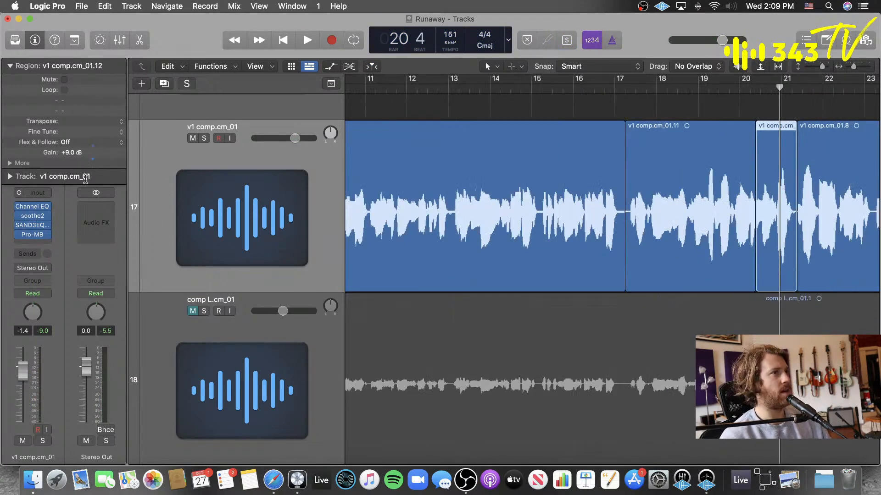
pyautogui.doubleClick(625, 97)
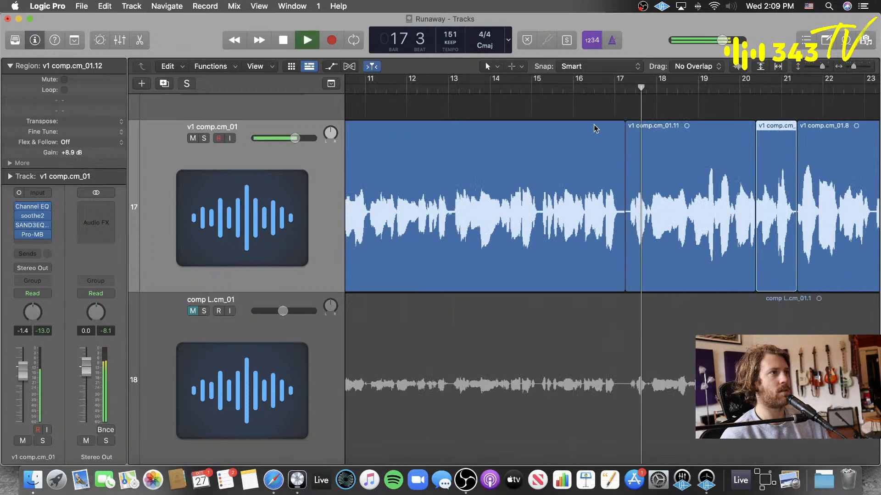
pyautogui.hscroll(5, 594, 123)
pyautogui.hscroll(2, 594, 123)
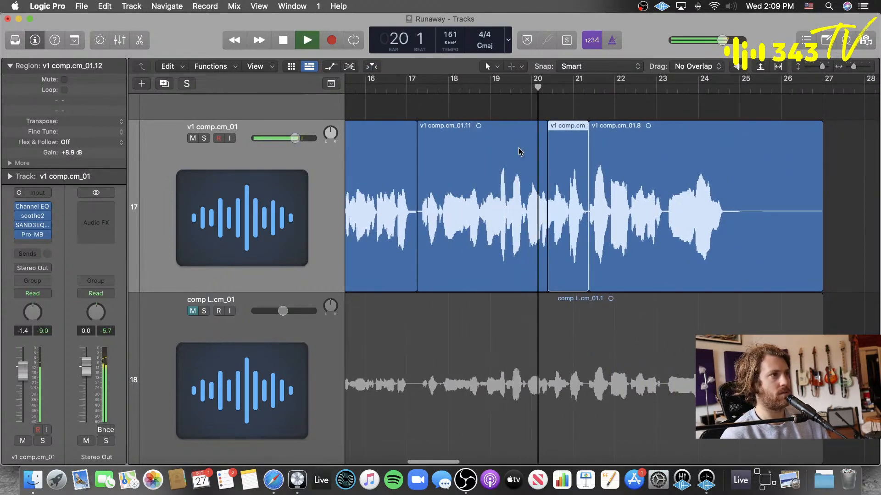
pyautogui.press('space')
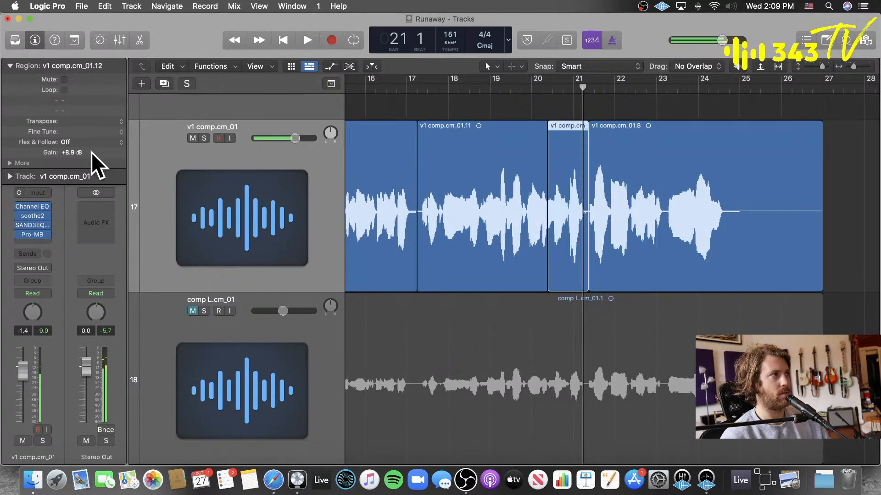
# - Set the gain of region v1 comp.cm_01.12 to +9.6 dB and replay the vocal from about bar 19
pyautogui.click(501, 88)
pyautogui.press('space')
pyautogui.click(484, 175)
pyautogui.click(560, 167)
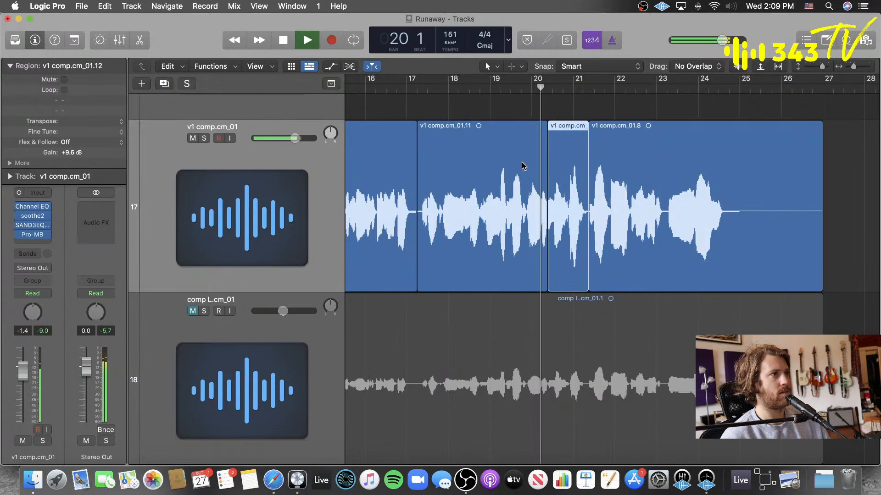
pyautogui.press('space')
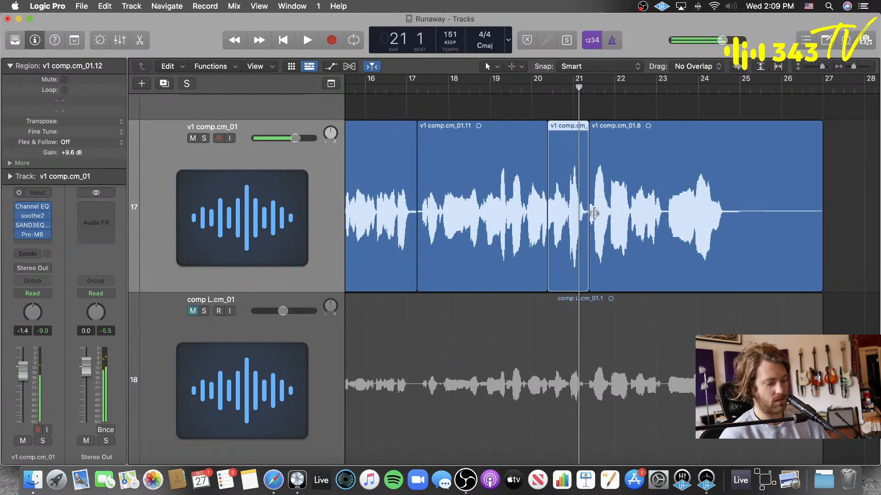
# - Move the boundary between vocal regions v1 comp.cm_01.11 and v1 comp.cm_01.12 to about position 20 3
pyautogui.press('super+Right')
pyautogui.press('super+Right')
pyautogui.press('super+Right')
pyautogui.press('super+Right')
pyautogui.press('super+Right')
pyautogui.hscroll(-1, 577, 218)
pyautogui.moveTo(411, 283); pyautogui.dragTo(452, 269)
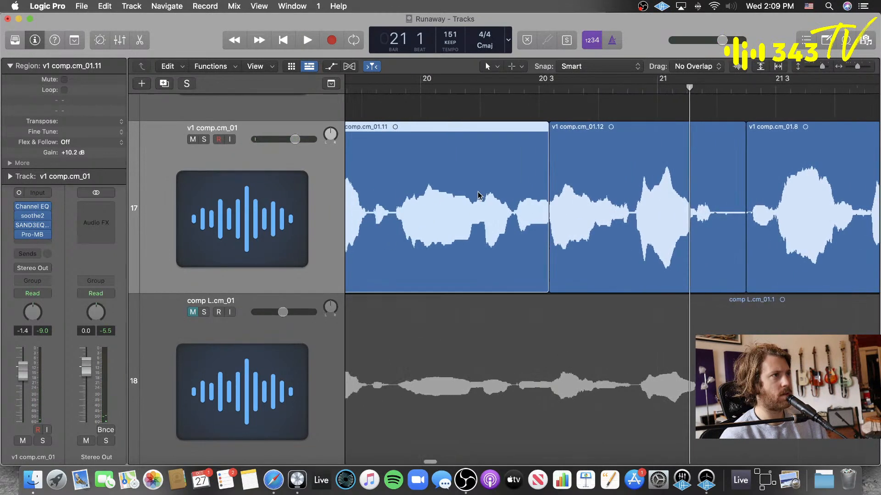
# - During playback, split vocal region v1 comp.cm_01.8 at 21 4 3 and at about 22 2
pyautogui.press('space')
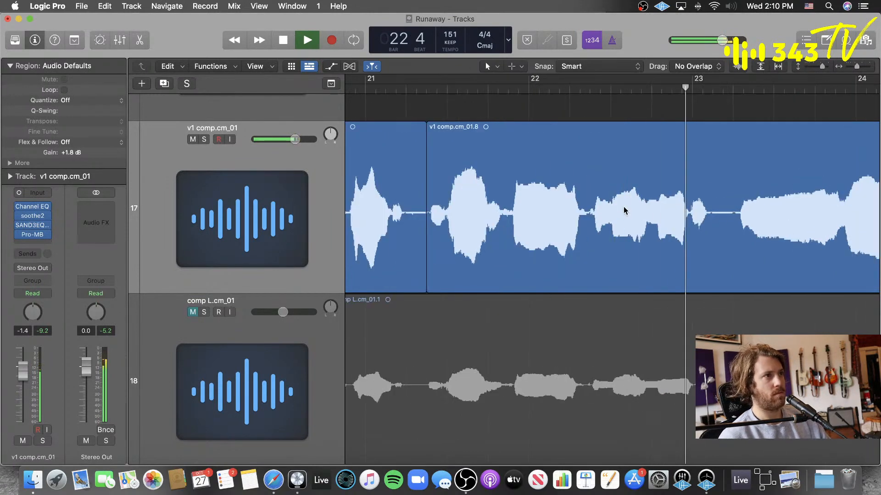
pyautogui.press('t')
pyautogui.press('i')
pyautogui.click(510, 238)
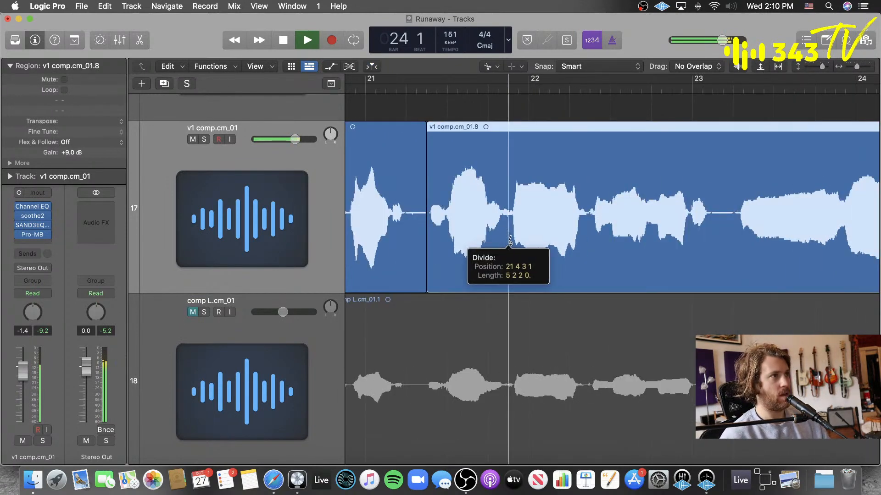
pyautogui.click(589, 231)
# - Play from about bar 17 and set the gain of the short region between the two new cuts to +8.4 dB
pyautogui.press('super+Left')
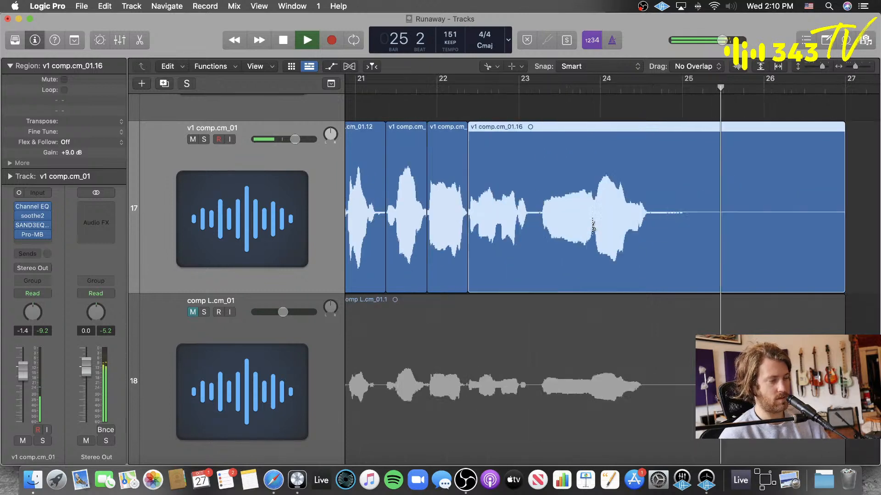
pyautogui.press('super+Left')
pyautogui.click(391, 87)
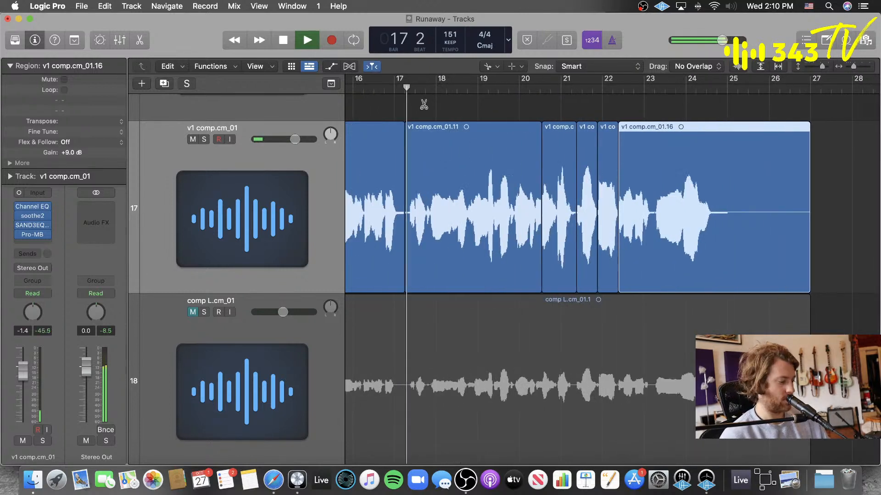
pyautogui.press('t')
pyautogui.press('t')
pyautogui.click(564, 136)
pyautogui.click(585, 150)
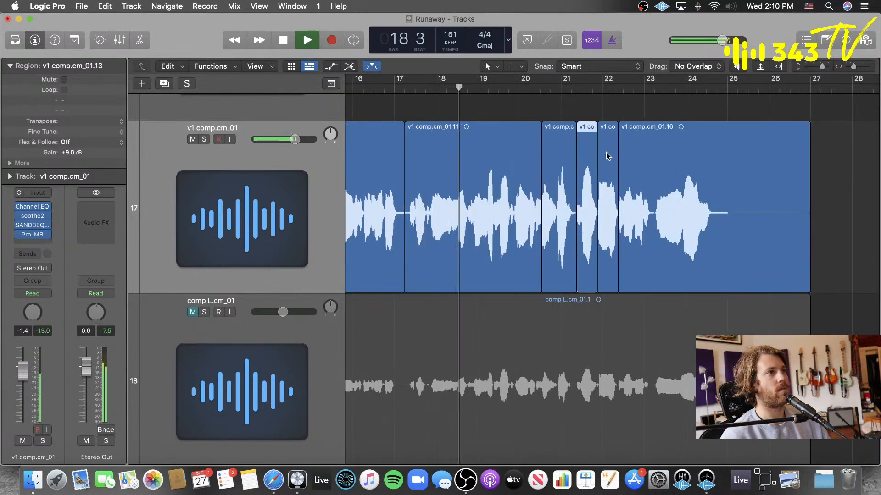
pyautogui.click(606, 152)
pyautogui.moveTo(76, 153); pyautogui.dragTo(79, 166)
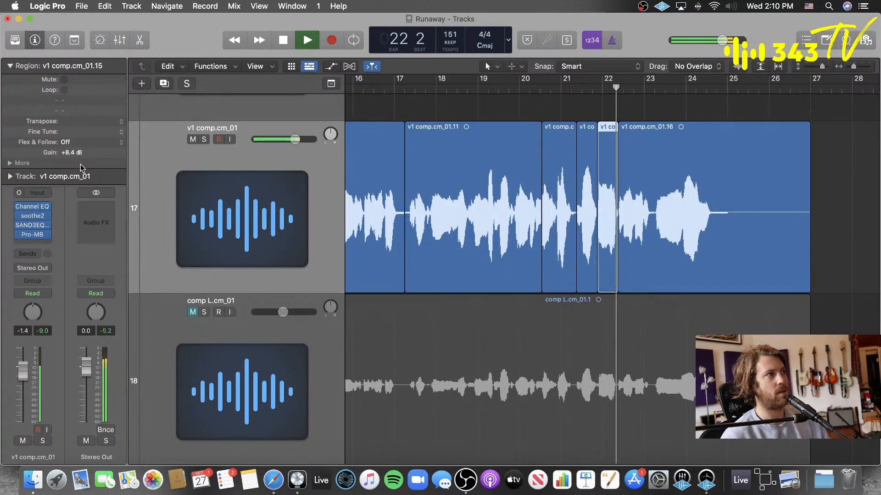
pyautogui.click(614, 106)
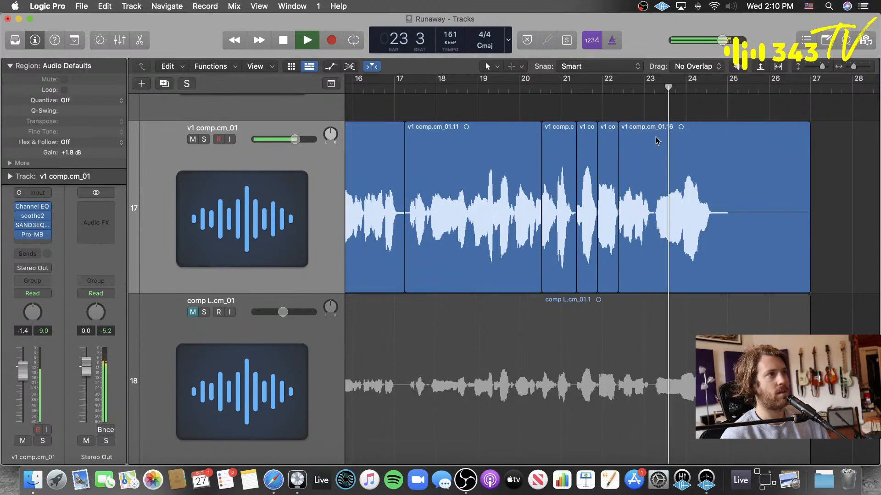
# - Trim the end of the first verse's last vocal region to about bar 26 and stop playback
pyautogui.scroll(-5, 820, 210)
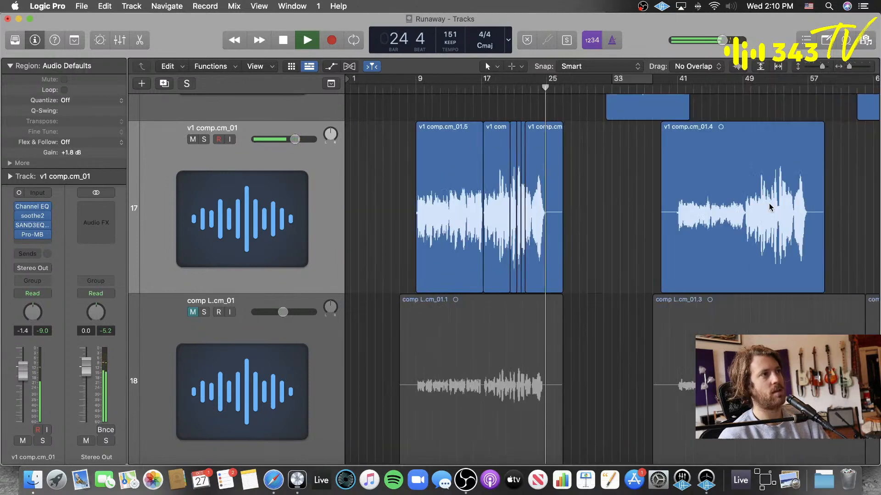
pyautogui.moveTo(563, 284); pyautogui.dragTo(554, 284)
pyautogui.press('space')
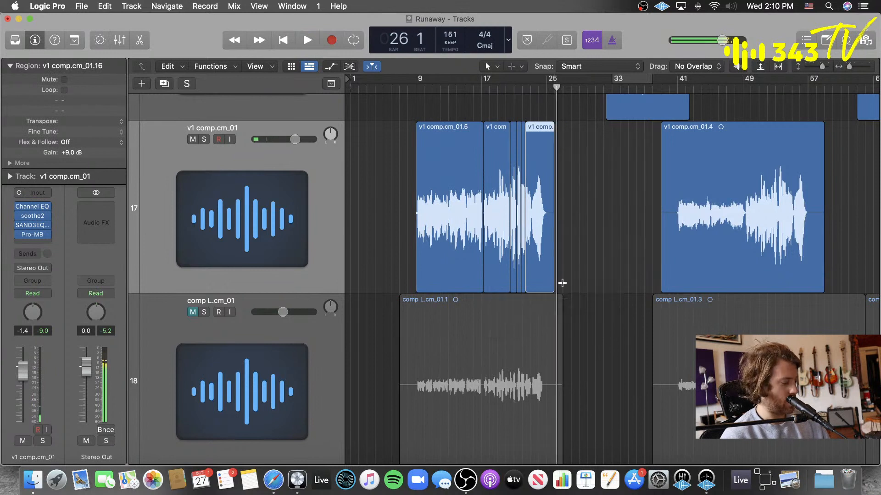
# - Collapse the region inspector and play the first verse vocal from bar 9
pyautogui.click(10, 67)
pyautogui.click(415, 87)
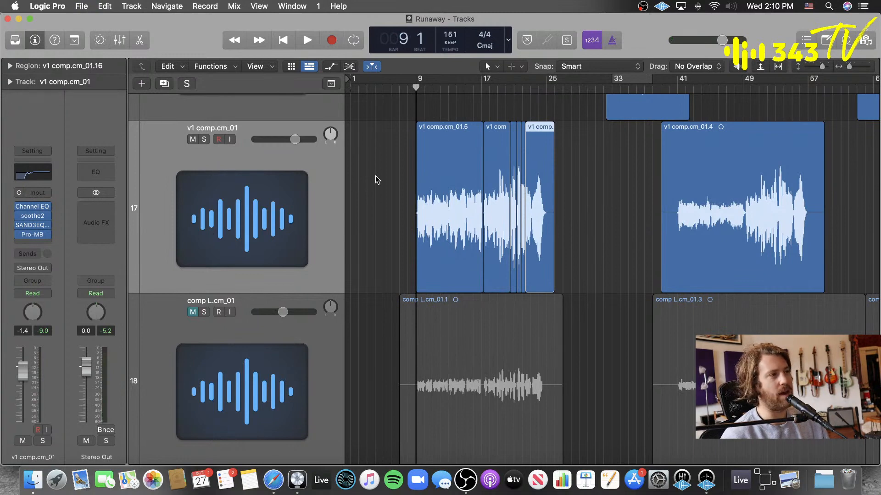
pyautogui.press('space')
# - Reduce the track heights to show more tracks, clear the region selection, and save the project
pyautogui.press('super+Up')
pyautogui.press('super+Up')
pyautogui.press('super+Up')
pyautogui.press('super+Up')
pyautogui.press('super+Up')
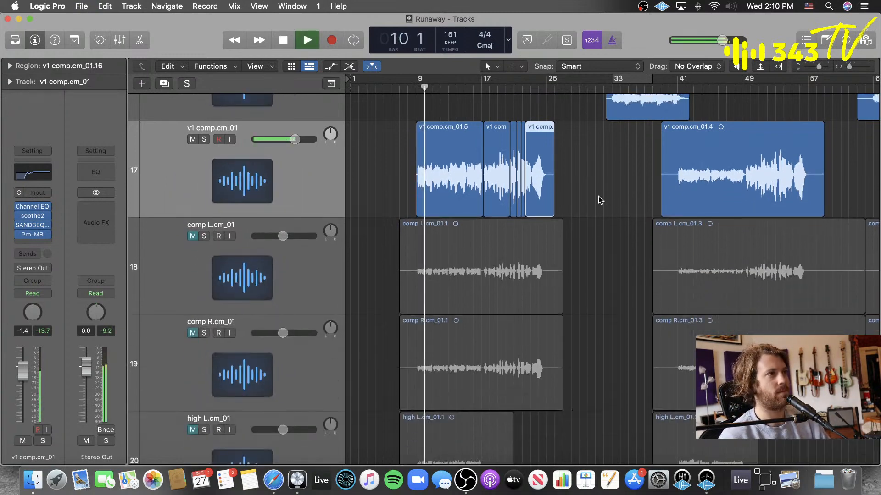
pyautogui.click(605, 195)
pyautogui.press('super+Up')
pyautogui.press('super+Up')
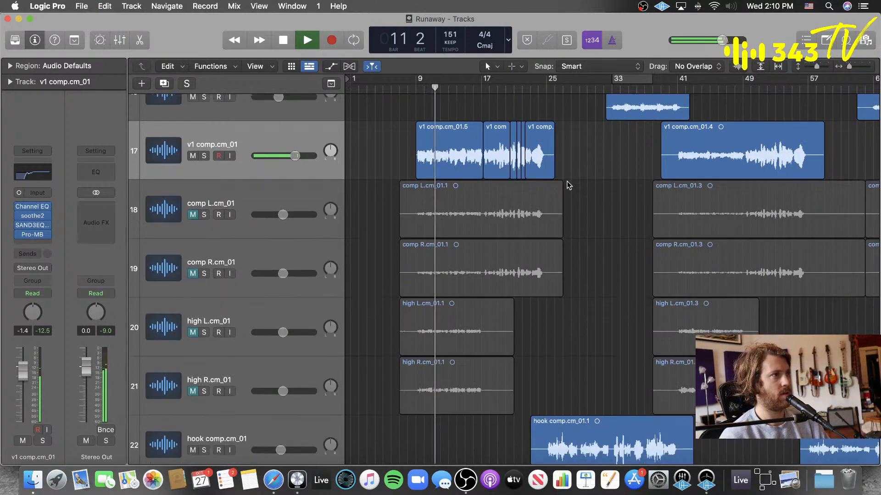
pyautogui.scroll(4, 575, 190)
pyautogui.press('super+s')
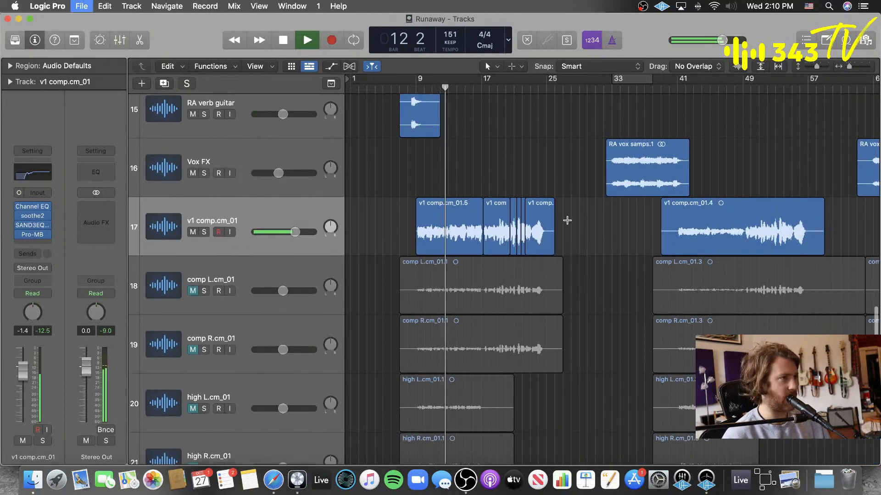
# - Trim the start of the second verse vocal region v1 comp.cm_01.4 to about the middle of bar 40
pyautogui.click(676, 89)
pyautogui.moveTo(662, 253); pyautogui.dragTo(674, 252)
pyautogui.press('space')
# - Expand the region inspector to check the gain of the first verse vocal region starting at bar 9
pyautogui.click(458, 229)
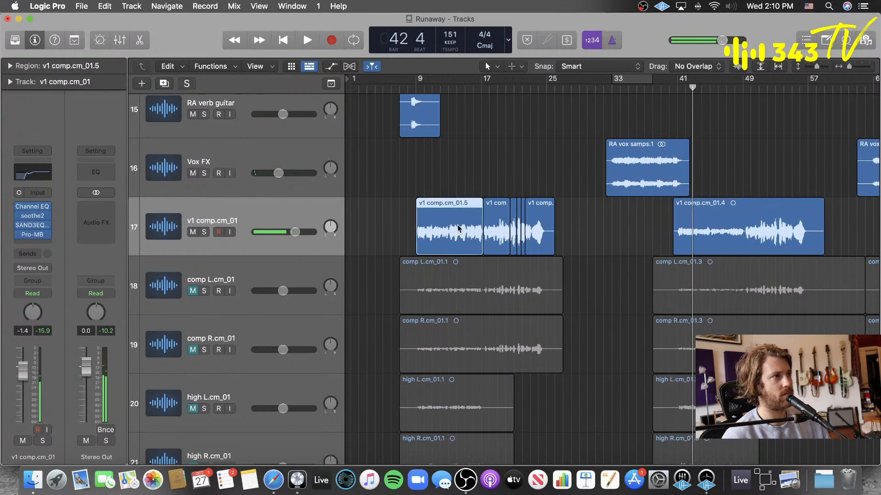
pyautogui.click(10, 67)
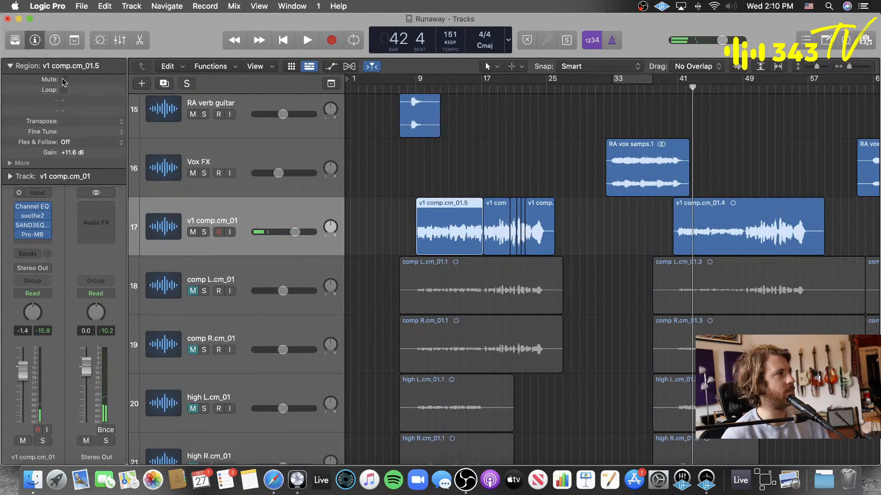
# - Split the second verse vocal region in the gap just after bar 49 with the Scissors tool
pyautogui.press('super+Down')
pyautogui.press('super+Down')
pyautogui.press('super+Down')
pyautogui.press('super+Down')
pyautogui.press('super+Down')
pyautogui.press('super+Down')
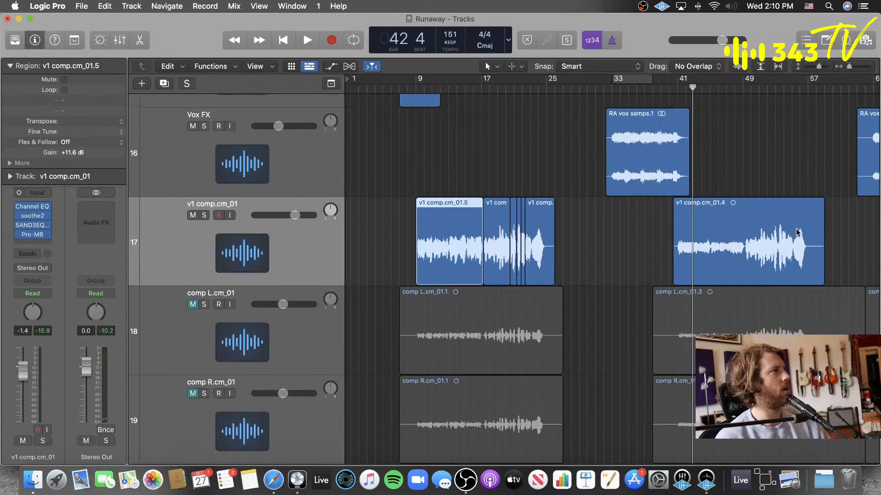
pyautogui.press('super+Right')
pyautogui.press('super+Right')
pyautogui.press('super+Right')
pyautogui.hscroll(10, 805, 262)
pyautogui.hscroll(8, 800, 265)
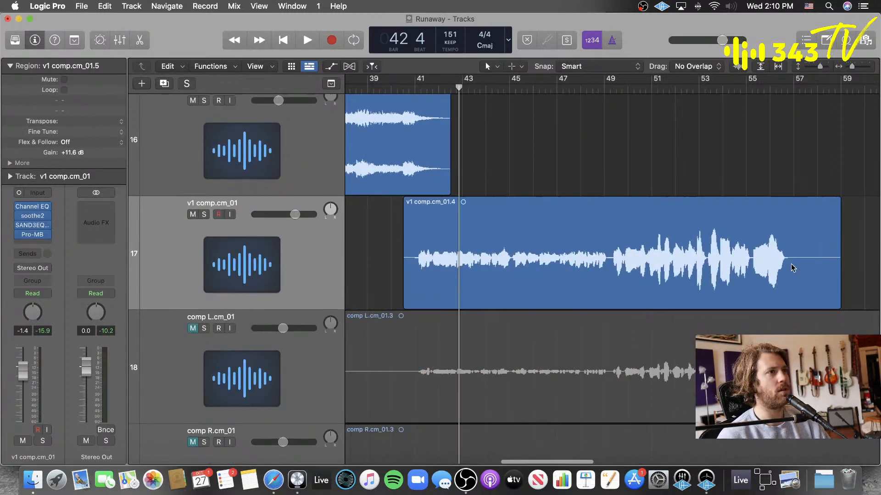
pyautogui.press('t')
pyautogui.press('i')
pyautogui.click(602, 277)
pyautogui.press('t')
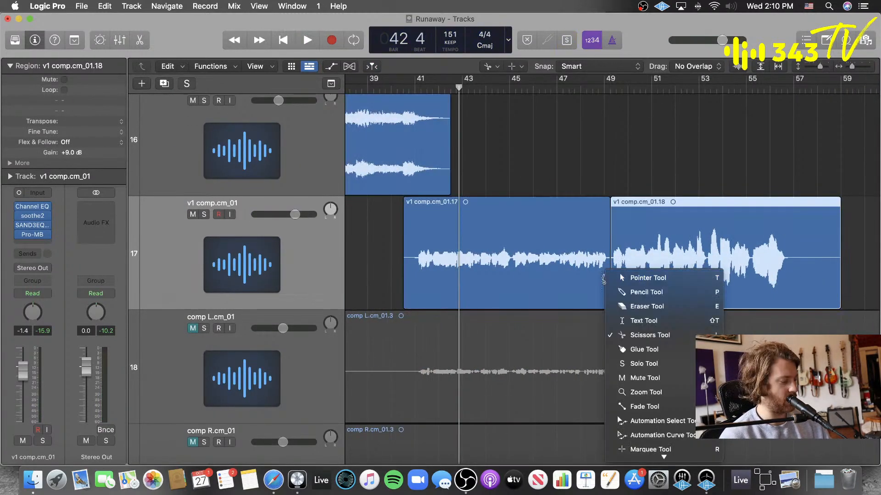
pyautogui.press('t')
# - Set the gain of the second verse's first region to +11.6 dB and check the gain of the region starting near bar 17
pyautogui.click(421, 246)
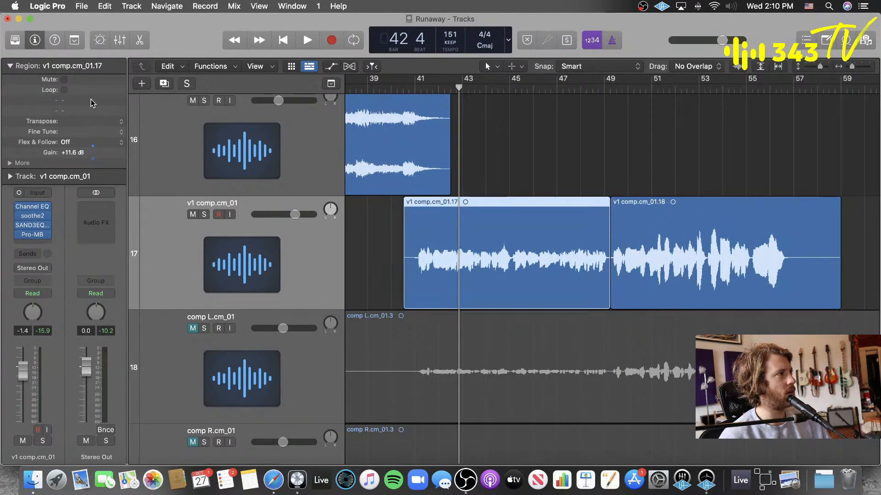
pyautogui.hscroll(-15, 511, 235)
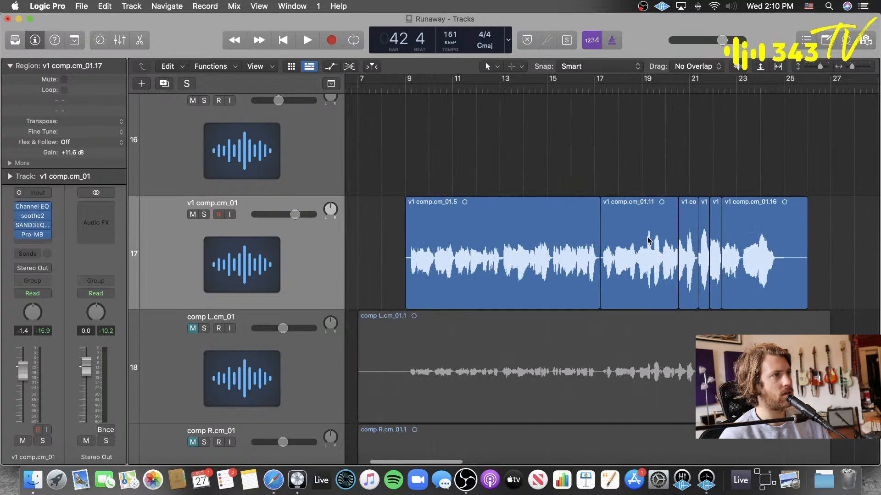
pyautogui.hscroll(15, 647, 239)
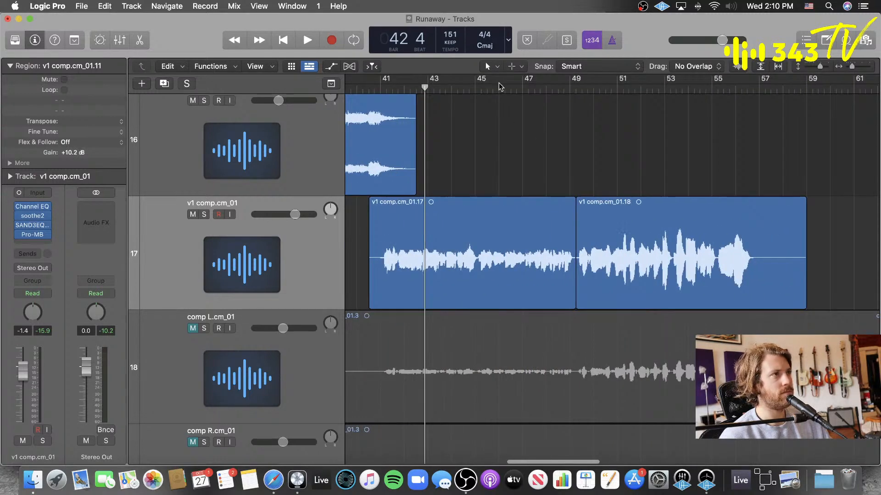
# - Try a gain of +10.2 dB on the region starting near bar 49 during playback, and return it to +9.0 dB
pyautogui.click(499, 84)
pyautogui.press('space')
pyautogui.click(608, 229)
pyautogui.click(84, 143)
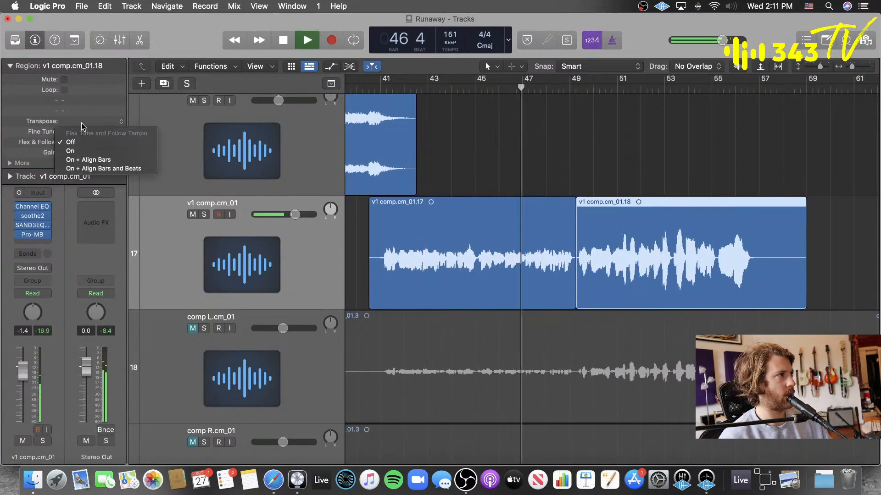
pyautogui.click(82, 126)
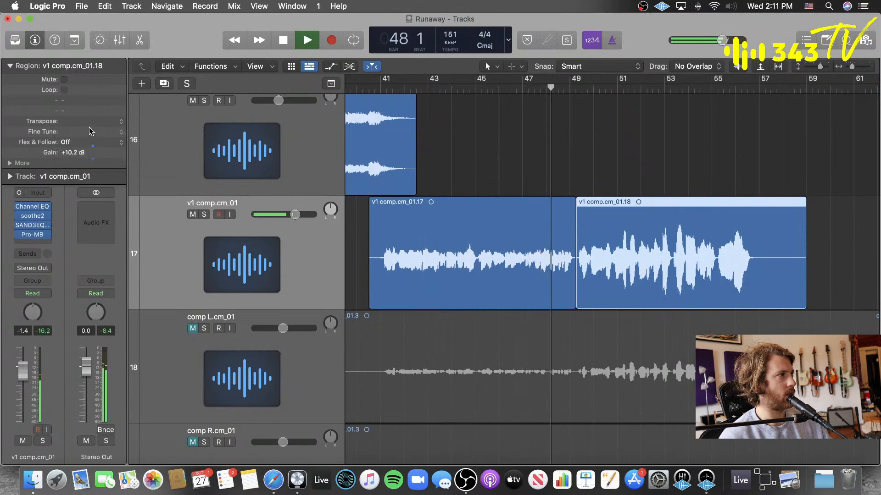
pyautogui.hscroll(-15, 511, 173)
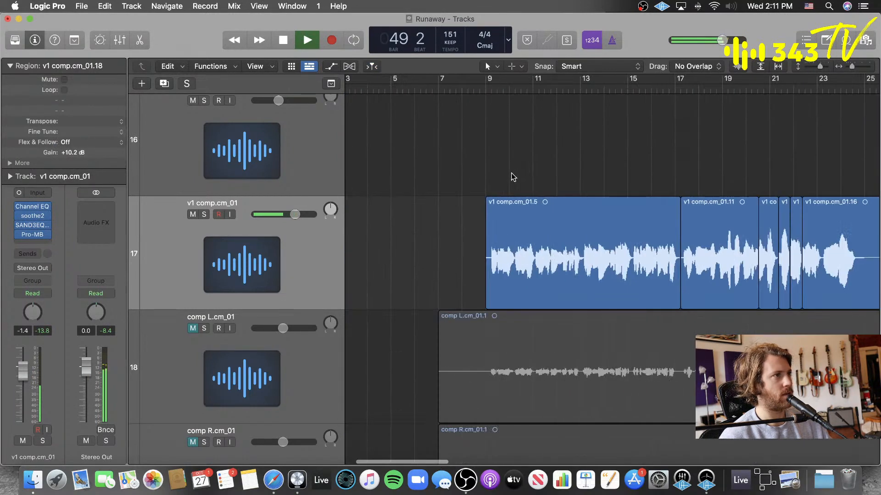
pyautogui.hscroll(15, 511, 177)
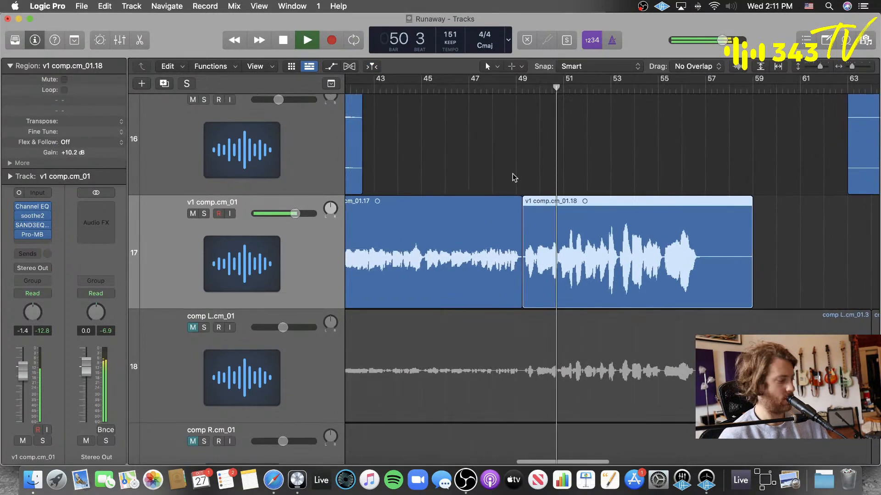
pyautogui.press('space')
pyautogui.hscroll(-3, 504, 156)
# - Play the second verse from around bar 41 and set the gain of its first region to +13.4 dB
pyautogui.doubleClick(458, 91)
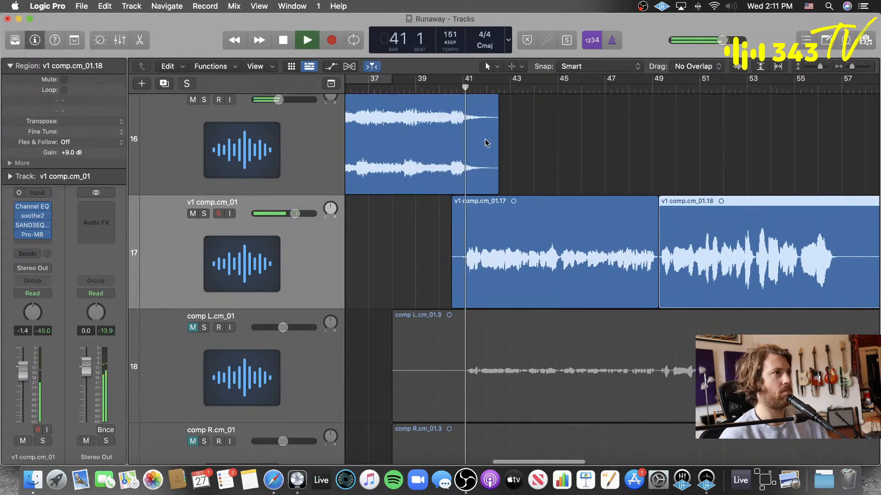
pyautogui.press('super+Left')
pyautogui.press('super+Left')
pyautogui.press('super+Left')
pyautogui.press('super+Left')
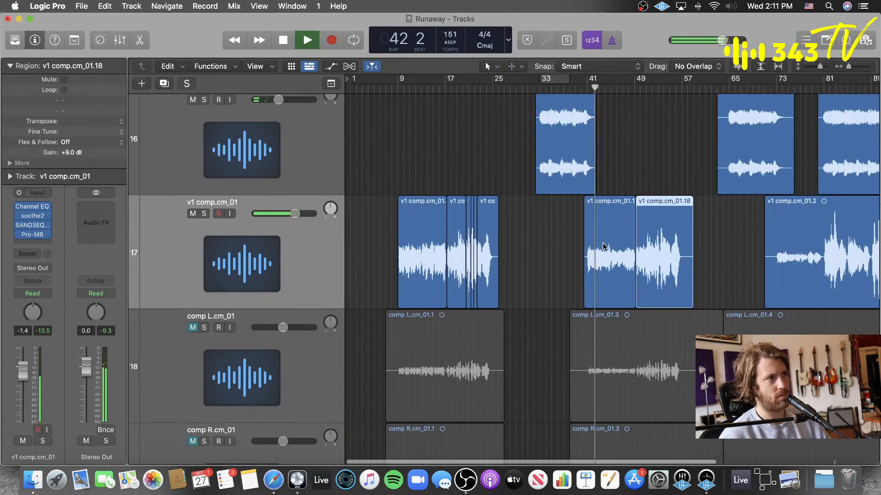
pyautogui.click(603, 246)
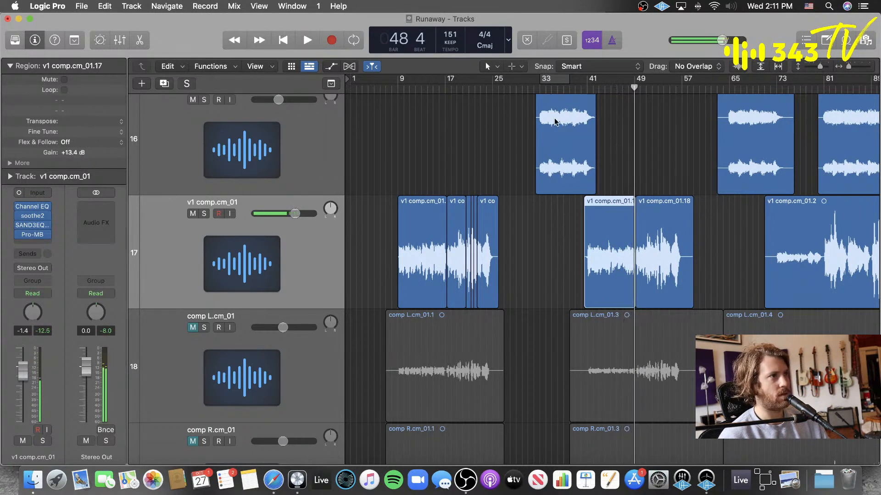
# - Play back parts of the first verse and the second verse from about bar 43 to compare their vocal levels
pyautogui.press('space')
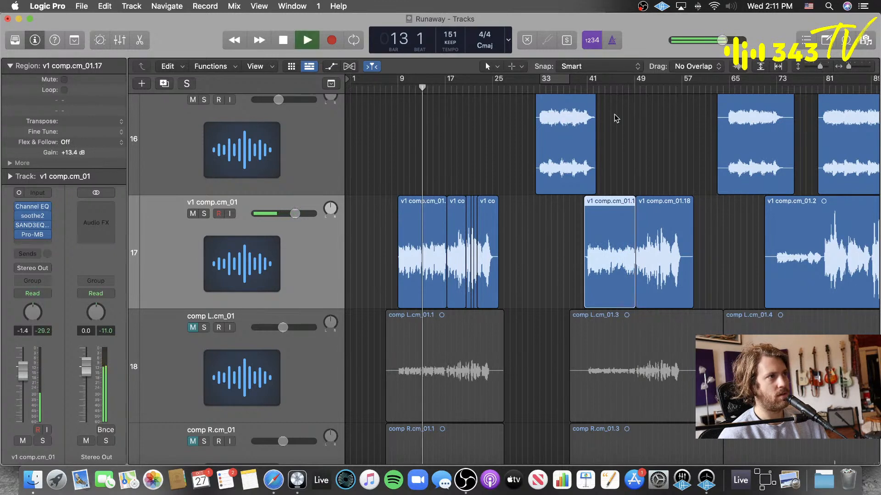
pyautogui.click(601, 87)
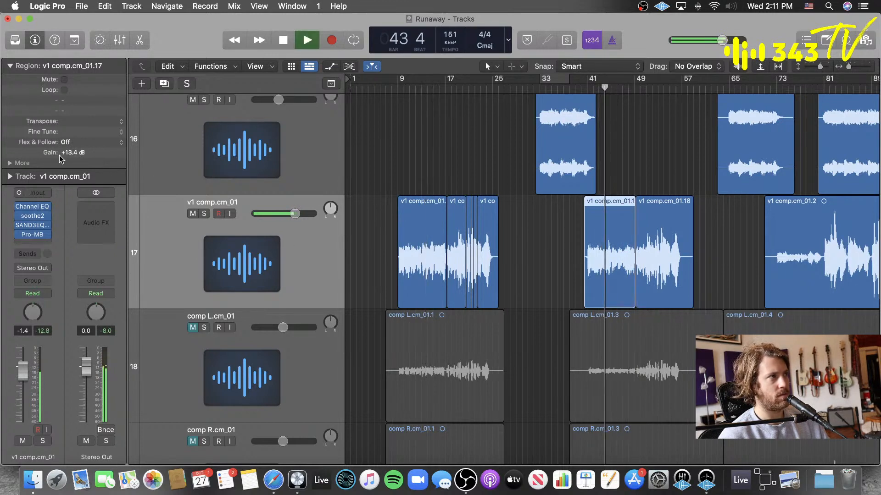
pyautogui.hscroll(3, 665, 225)
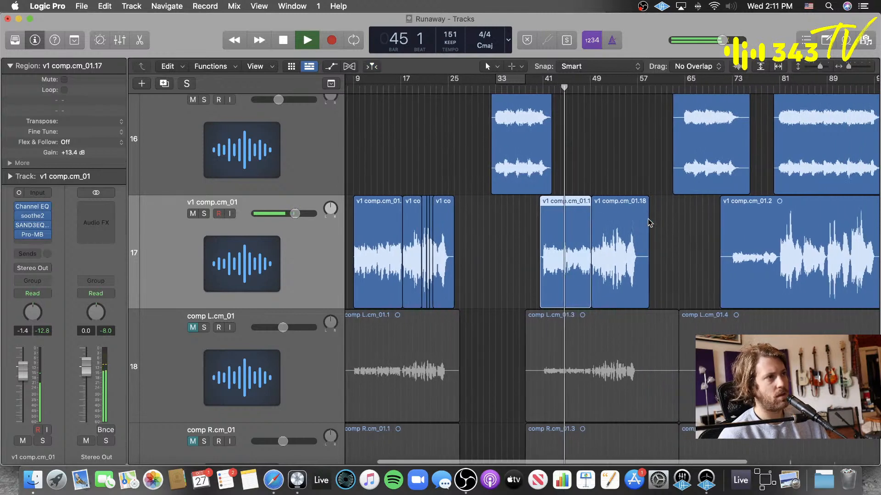
pyautogui.scroll(4, 672, 233)
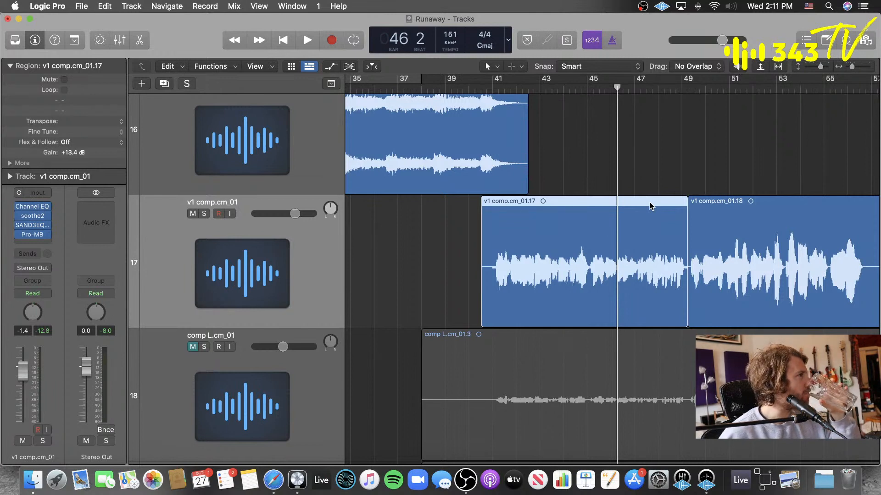
pyautogui.scroll(-1, 649, 204)
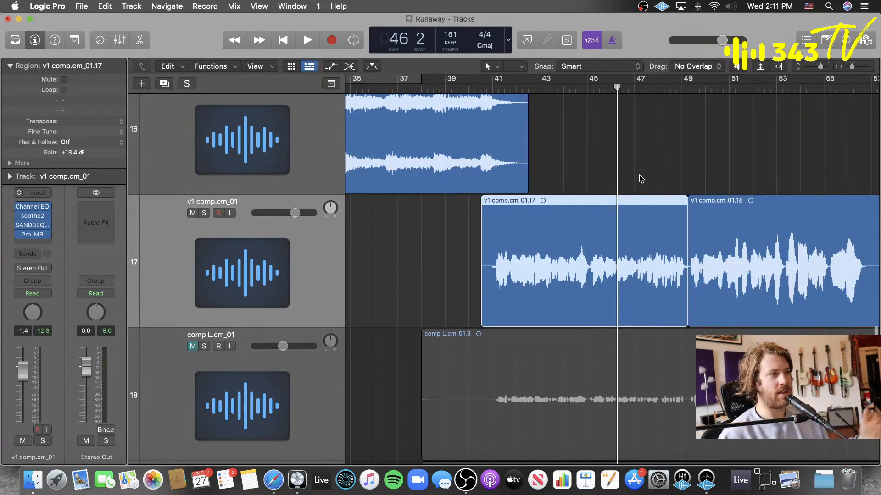
pyautogui.press('space')
pyautogui.scroll(3, 704, 202)
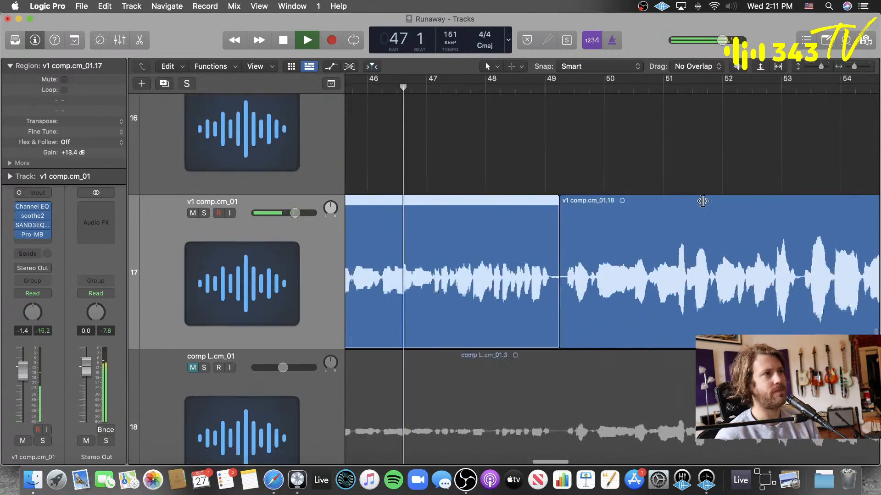
# - Try a gain of +10.1 dB on the region starting near bar 49 during playback, and undo it
pyautogui.press('t')
pyautogui.press('i')
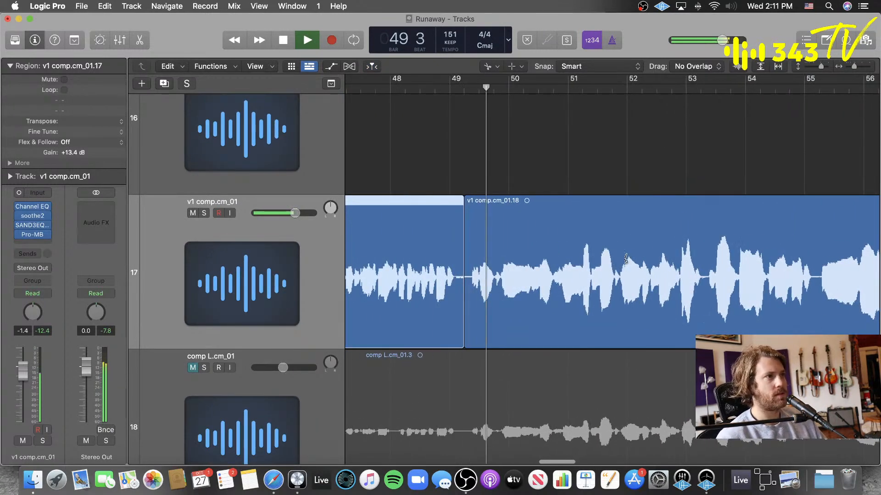
pyautogui.press('t')
pyautogui.press('t')
pyautogui.click(502, 275)
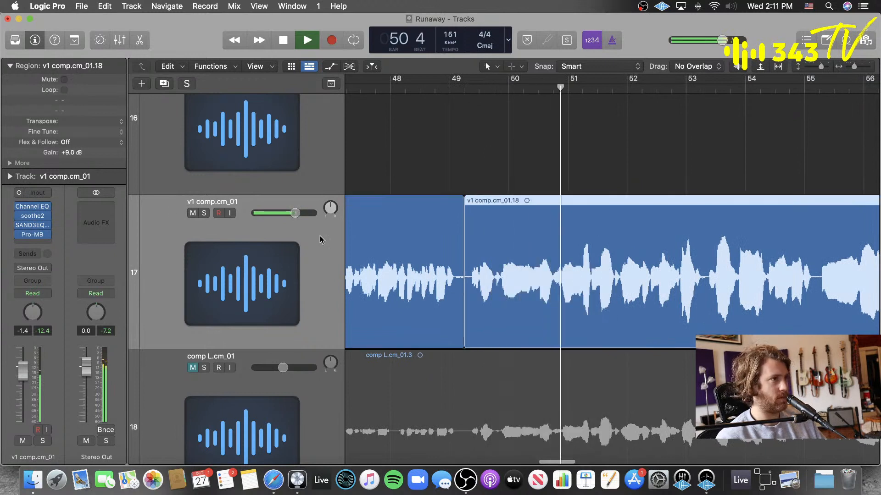
pyautogui.moveTo(78, 156); pyautogui.dragTo(81, 127)
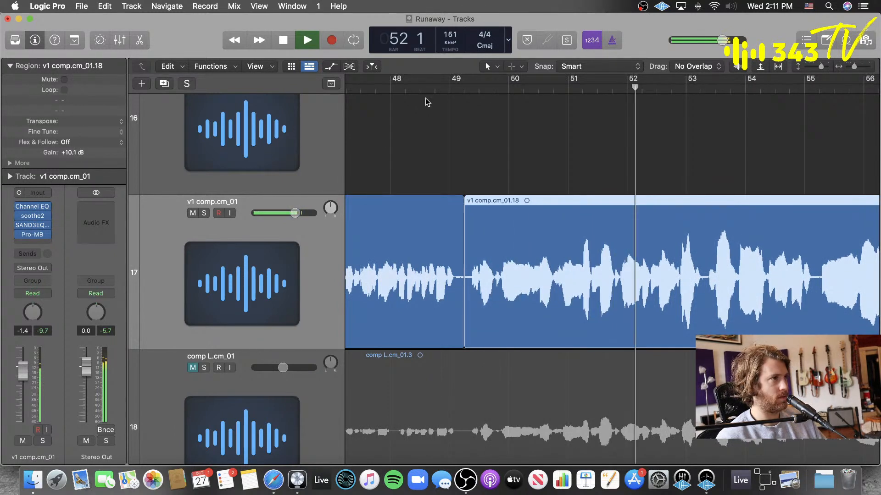
pyautogui.click(370, 87)
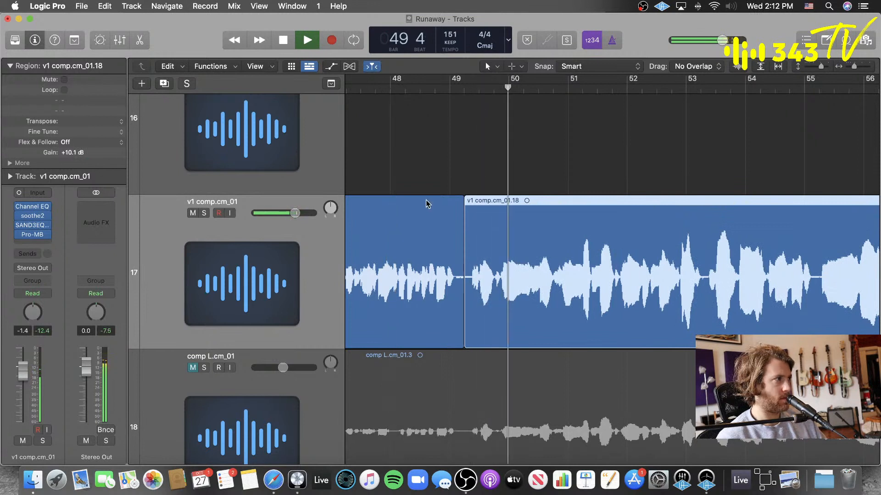
pyautogui.hscroll(-1, 439, 197)
pyautogui.press('super+z')
# - Play from around bar 47 and split the region starting near bar 49 just before bar 50
pyautogui.click(385, 92)
pyautogui.press('space')
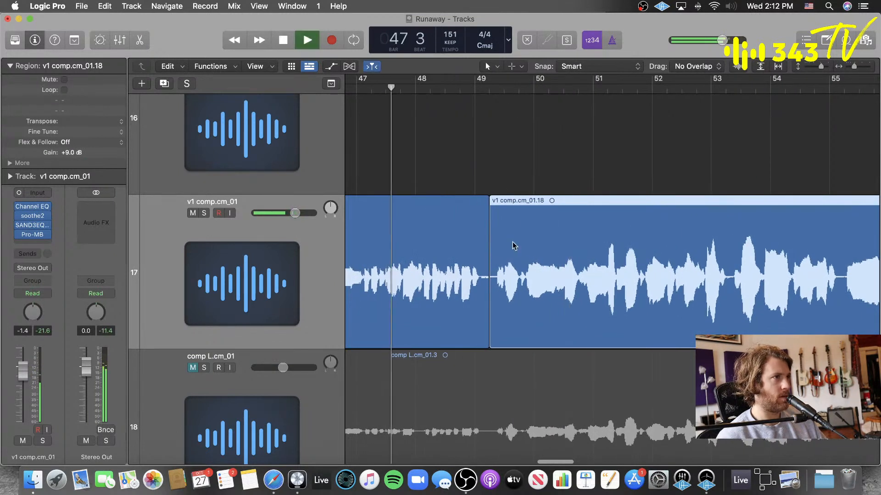
pyautogui.press('t')
pyautogui.press('i')
pyautogui.press('super+Right')
pyautogui.scroll(5, 564, 269)
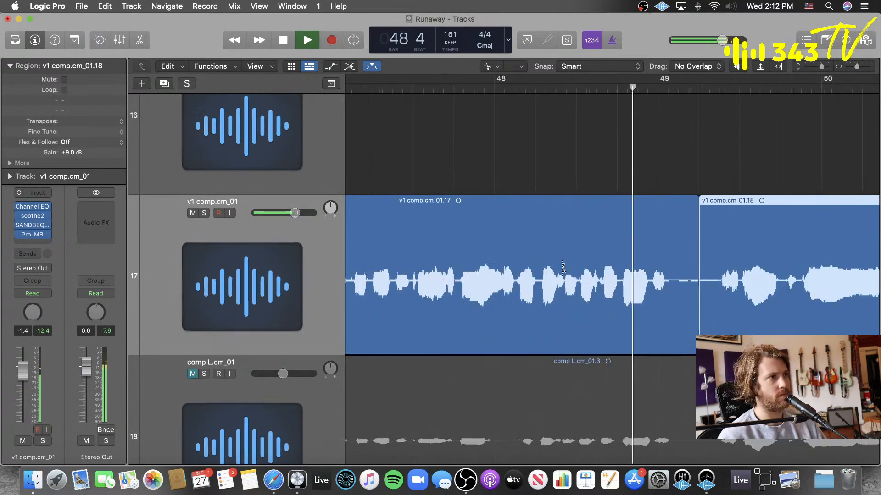
pyautogui.hscroll(5, 569, 269)
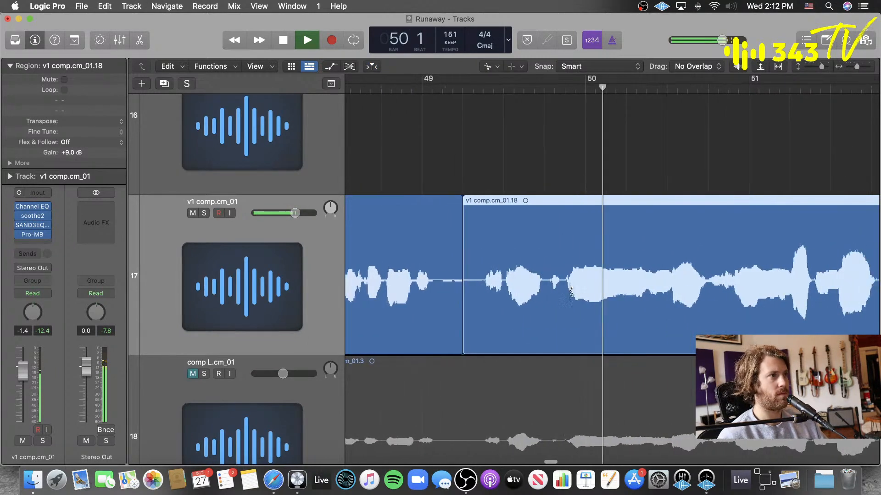
pyautogui.press('space')
pyautogui.click(563, 298)
pyautogui.press('t')
pyautogui.press('t')
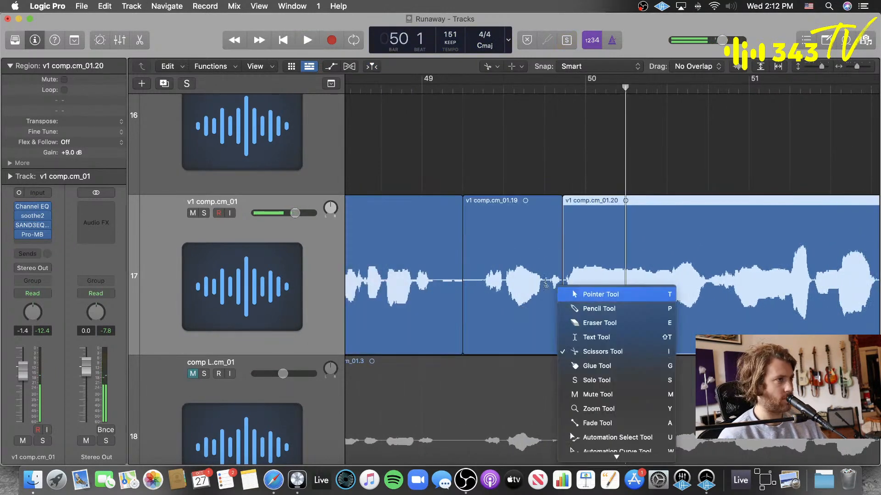
# - Set the gain of the short region between bars 49 and 50 to +10.5 dB, auditioning the level during playback
pyautogui.click(508, 264)
pyautogui.moveTo(84, 154); pyautogui.dragTo(85, 110)
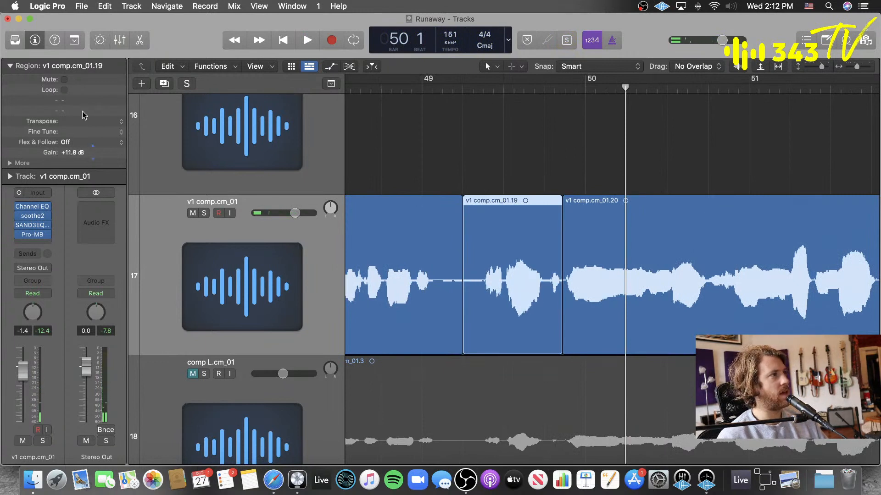
pyautogui.hscroll(-5, 426, 138)
pyautogui.press('space')
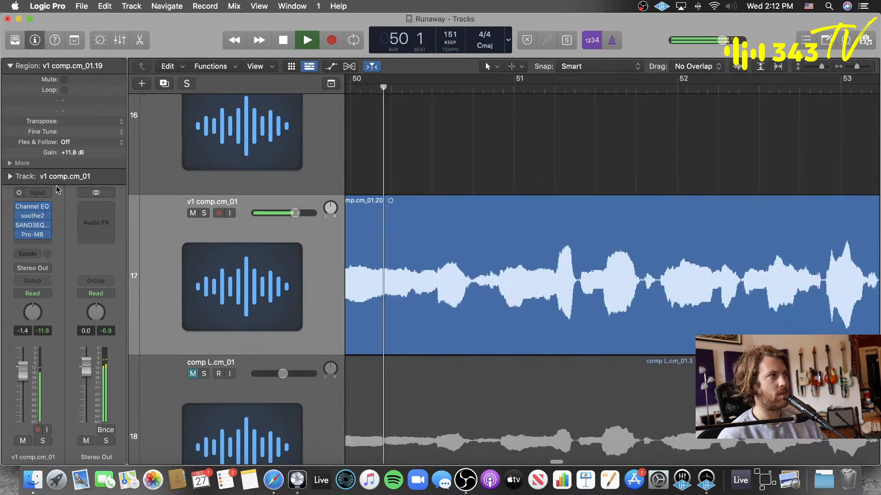
pyautogui.moveTo(84, 153); pyautogui.dragTo(82, 173)
pyautogui.hscroll(-10, 461, 174)
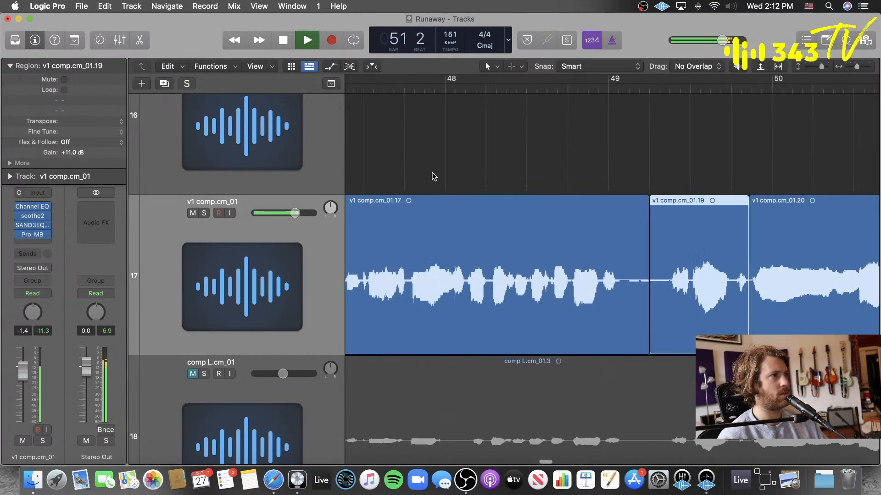
pyautogui.click(384, 97)
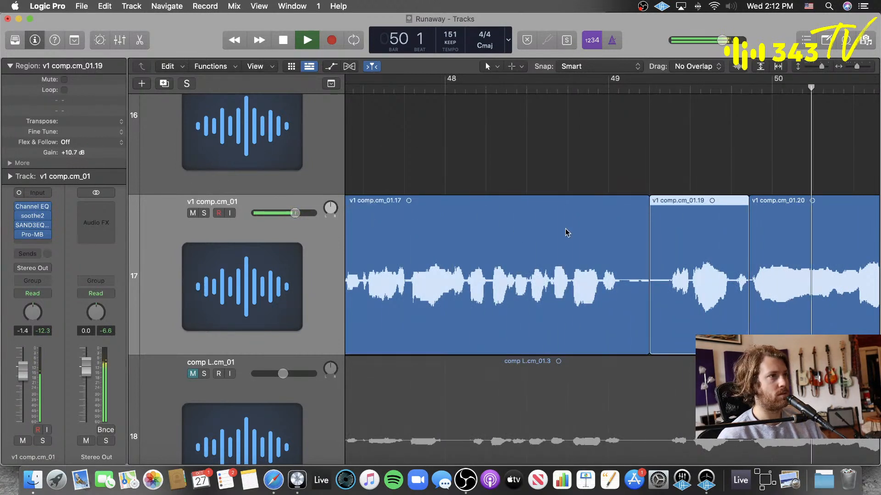
pyautogui.hscroll(10, 566, 232)
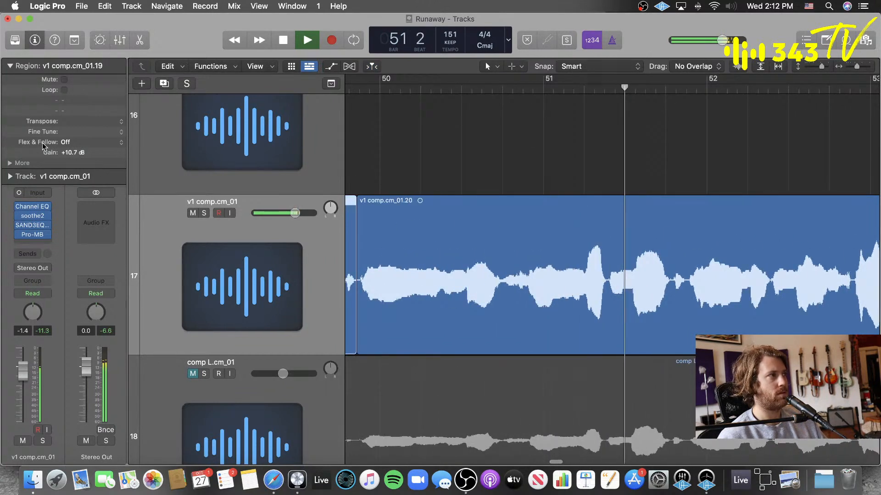
pyautogui.moveTo(73, 152); pyautogui.dragTo(81, 155)
# - Split off the short vocal phrase around bar 53 as its own region and set its gain to +7.6 dB
pyautogui.click(438, 171)
pyautogui.press('super+Left')
pyautogui.press('super+Left')
pyautogui.press('super+Left')
pyautogui.press('super+Left')
pyautogui.press('super+Left')
pyautogui.press('super+Left')
pyautogui.press('super+Left')
pyautogui.press('super+Left')
pyautogui.press('super+Left')
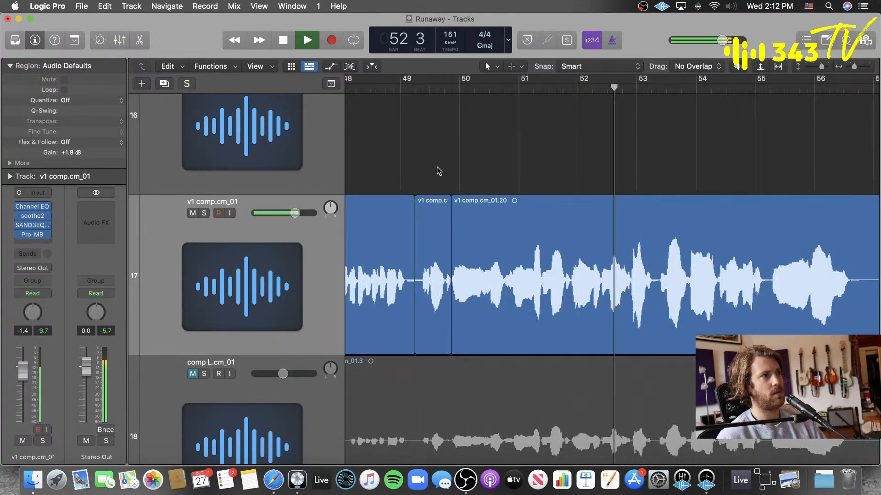
pyautogui.press('super+Right')
pyautogui.press('super+Right')
pyautogui.press('super+Right')
pyautogui.press('super+Right')
pyautogui.press('super+Right')
pyautogui.press('super+Right')
pyautogui.press('super+Right')
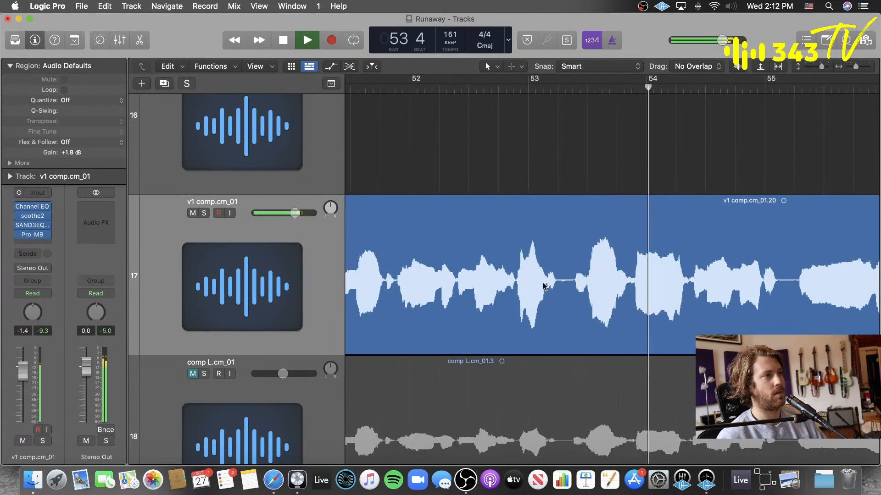
pyautogui.press('space')
pyautogui.press('t')
pyautogui.press('i')
pyautogui.click(519, 302)
pyautogui.moveTo(518, 303); pyautogui.dragTo(515, 304)
pyautogui.moveTo(571, 306); pyautogui.dragTo(568, 307)
pyautogui.press('t')
pyautogui.press('t')
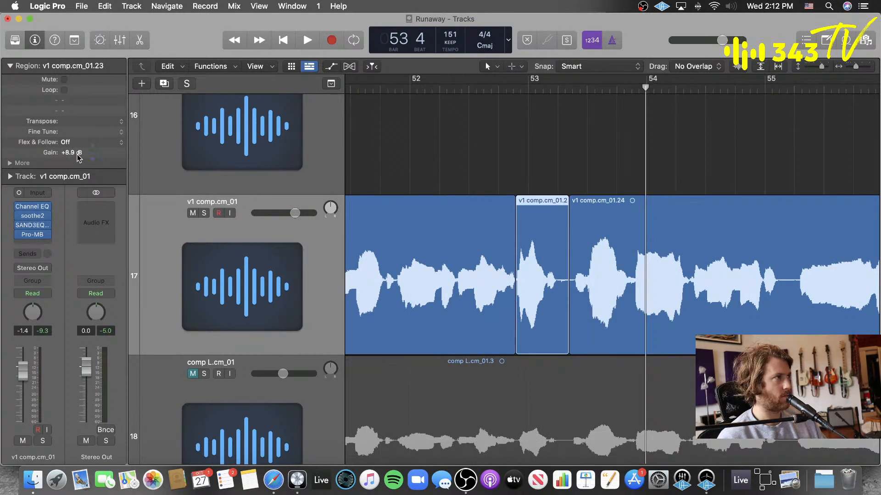
pyautogui.click(380, 89)
pyautogui.press('space')
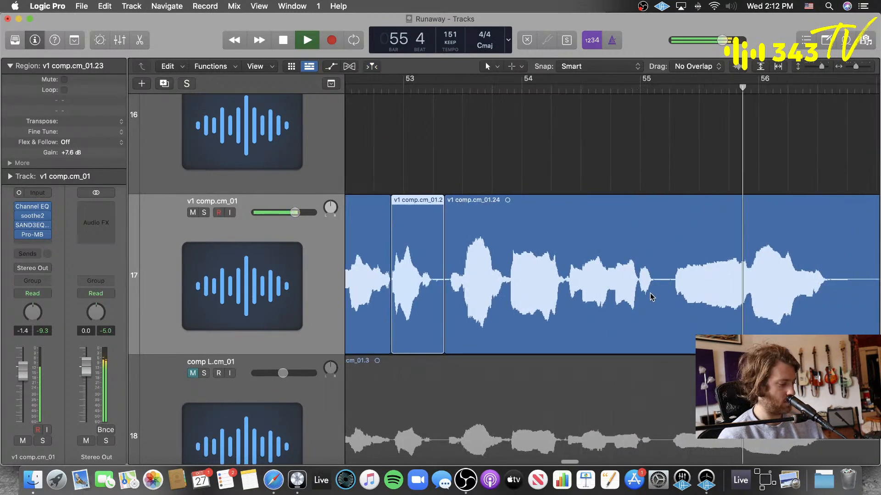
# - Split the vocal in the silent gap just after bar 55 and set the gain of the part before the split to +8.0 dB
pyautogui.press('t')
pyautogui.press('i')
pyautogui.click(671, 296)
pyautogui.press('t')
pyautogui.press('t')
pyautogui.press('space')
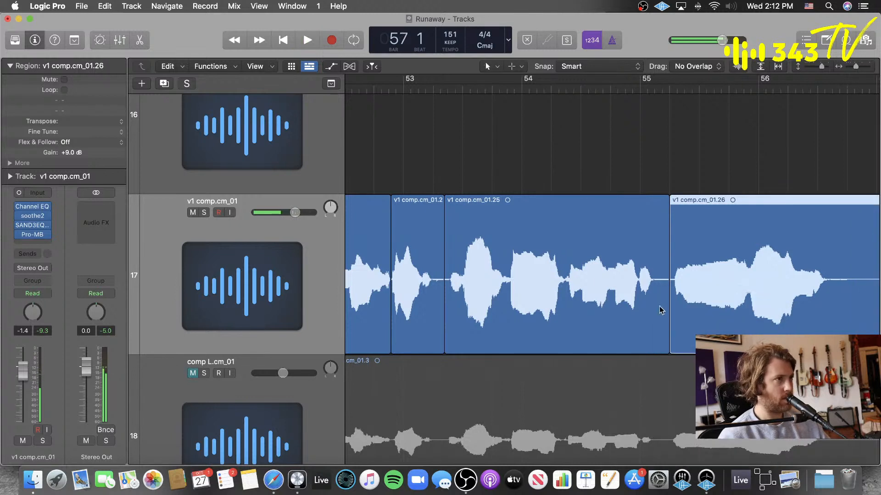
pyautogui.moveTo(670, 328); pyautogui.dragTo(662, 328)
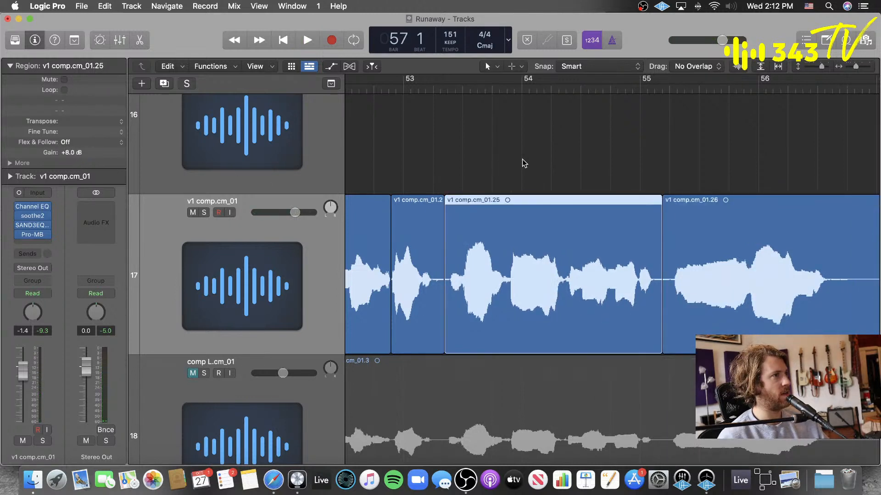
# - Play back the second verse's later regions through about bar 56 to check their levels
pyautogui.hscroll(-5, 524, 163)
pyautogui.click(372, 89)
pyautogui.press('space')
pyautogui.click(548, 134)
pyautogui.press('super+Left')
pyautogui.press('super+Left')
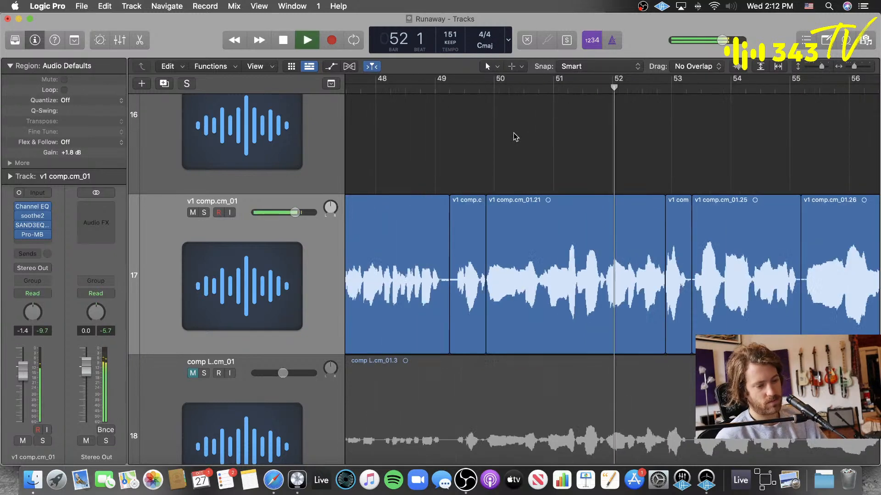
pyautogui.press('super+Left')
pyautogui.press('super+Left')
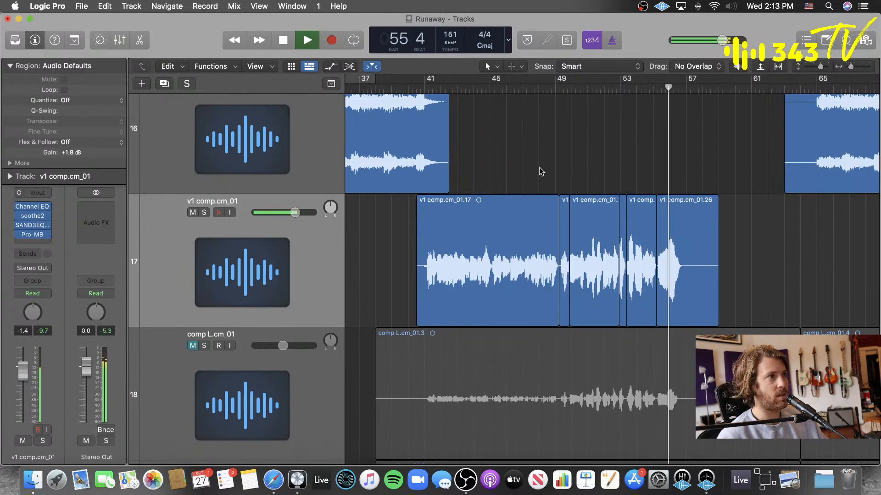
pyautogui.press('space')
# - Trim the silent end of the second verse's last region back to just before bar 57
pyautogui.click(684, 244)
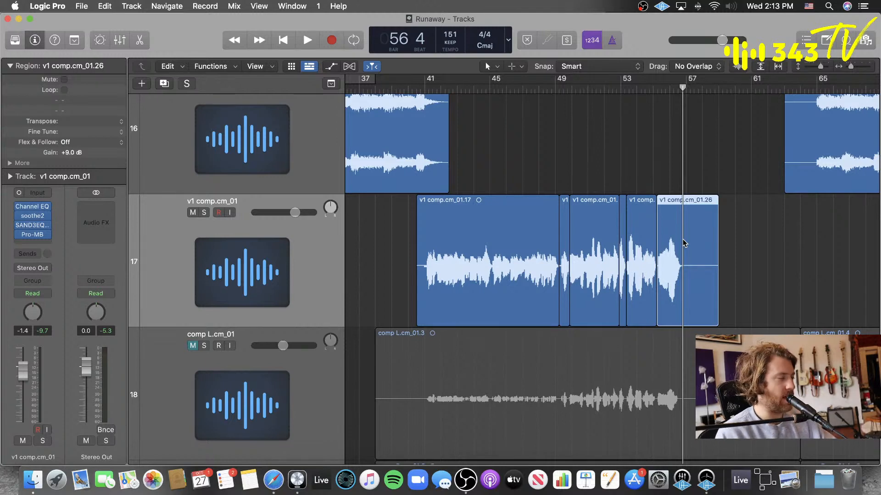
pyautogui.click(728, 269)
pyautogui.moveTo(716, 312); pyautogui.dragTo(684, 312)
pyautogui.click(711, 291)
pyautogui.hscroll(-10, 443, 223)
pyautogui.hscroll(10, 443, 223)
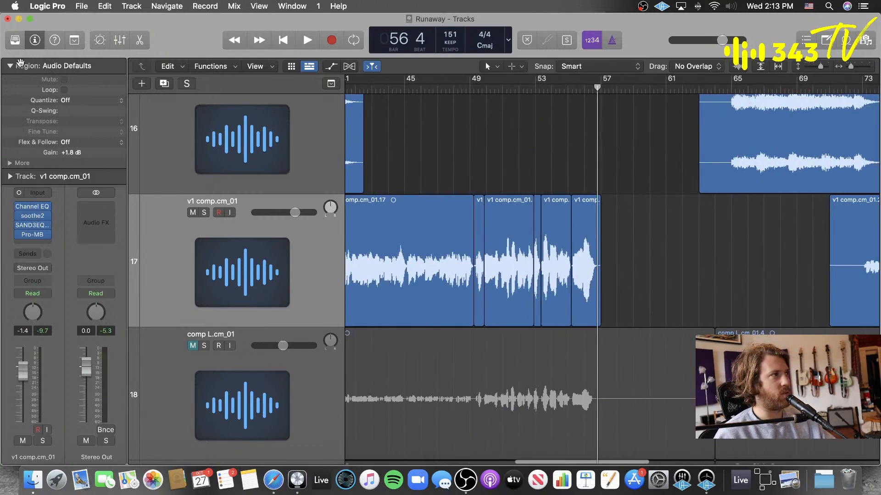
# - Review the region gain of each second-verse vocal region in turn
pyautogui.click(20, 63)
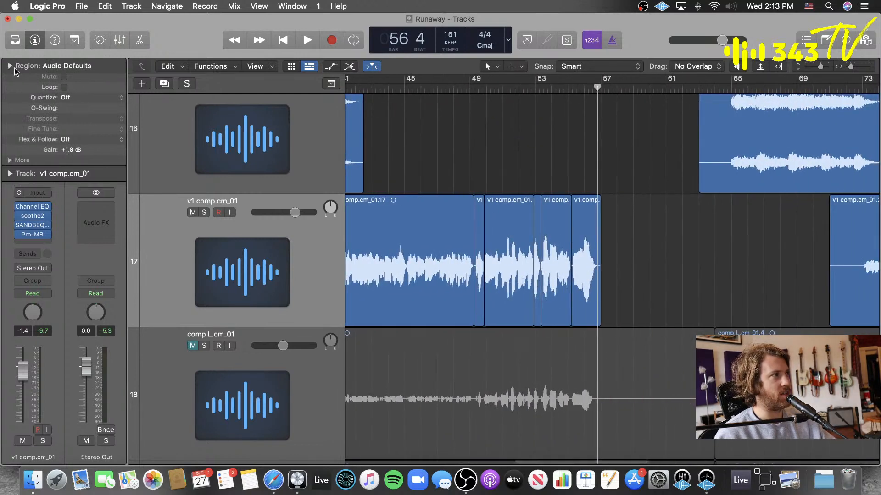
pyautogui.hscroll(-5, 499, 238)
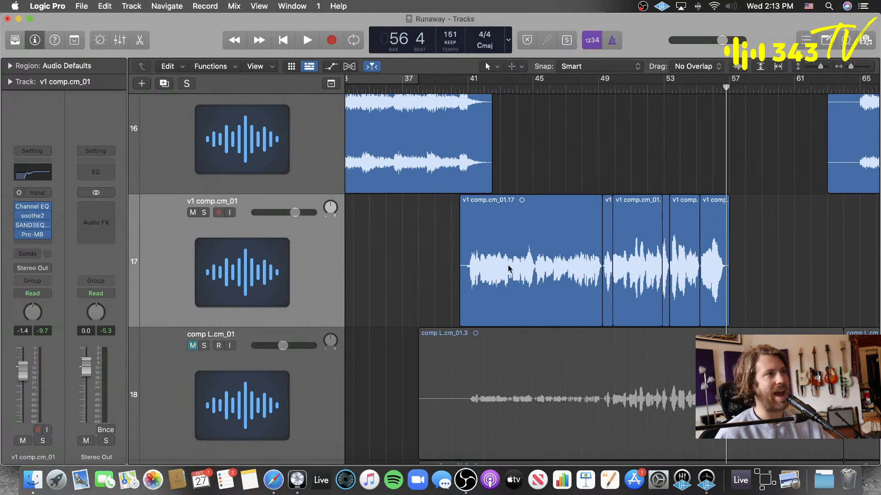
pyautogui.click(507, 231)
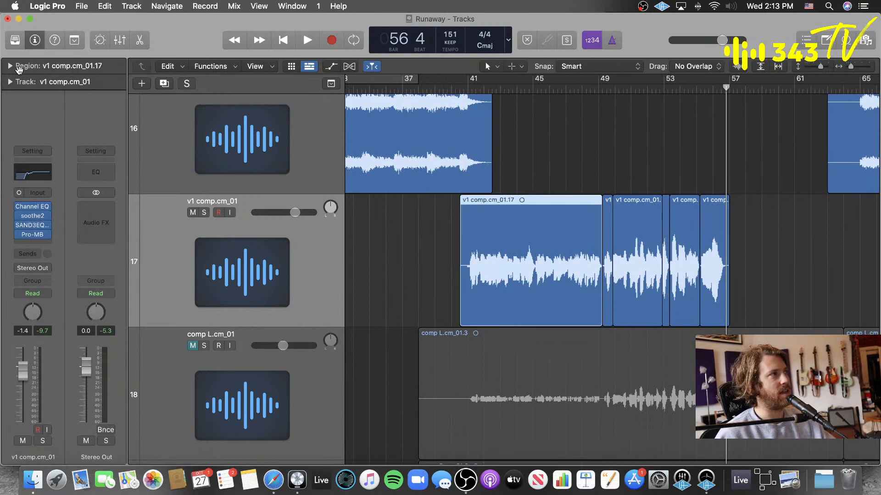
pyautogui.click(18, 67)
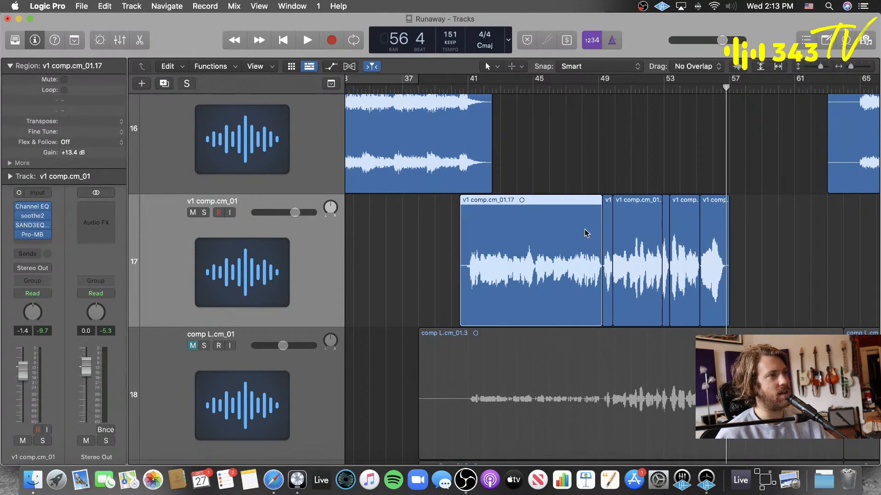
pyautogui.click(606, 237)
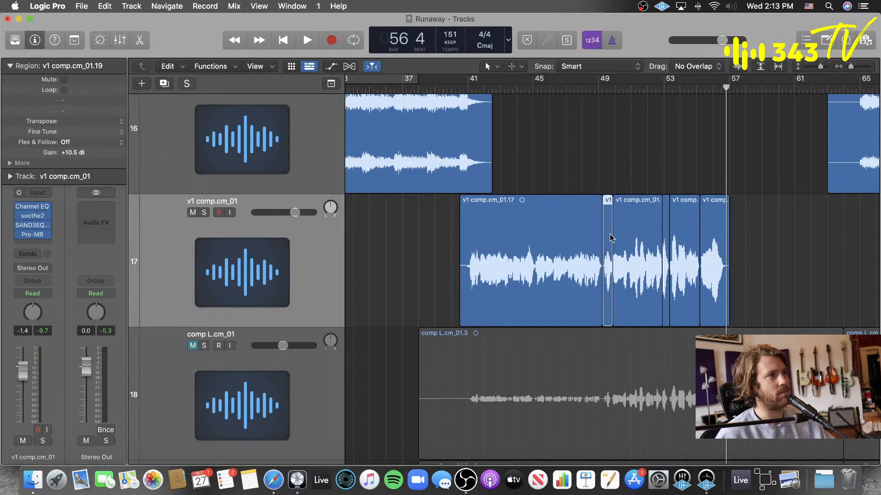
pyautogui.click(634, 233)
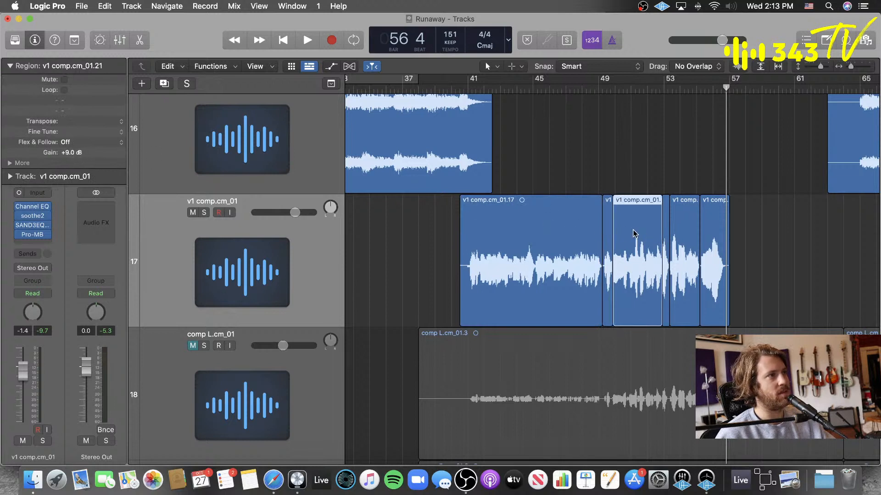
pyautogui.click(666, 241)
pyautogui.click(685, 231)
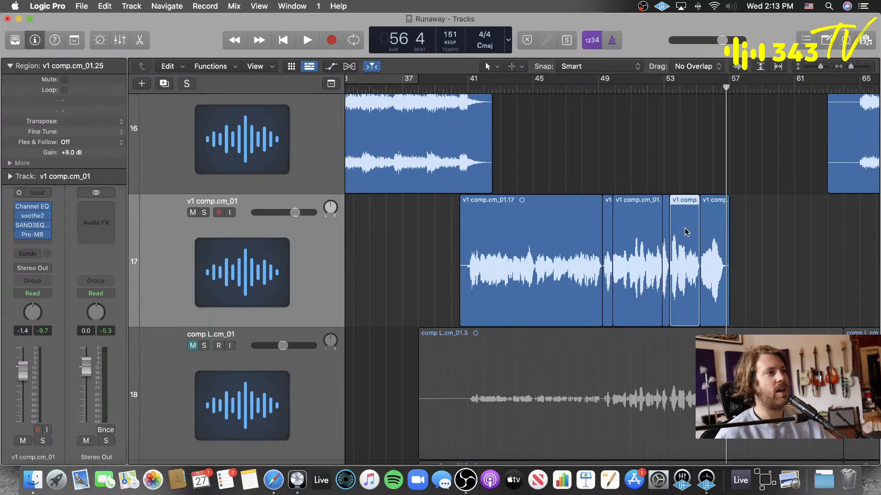
pyautogui.click(709, 238)
pyautogui.click(421, 265)
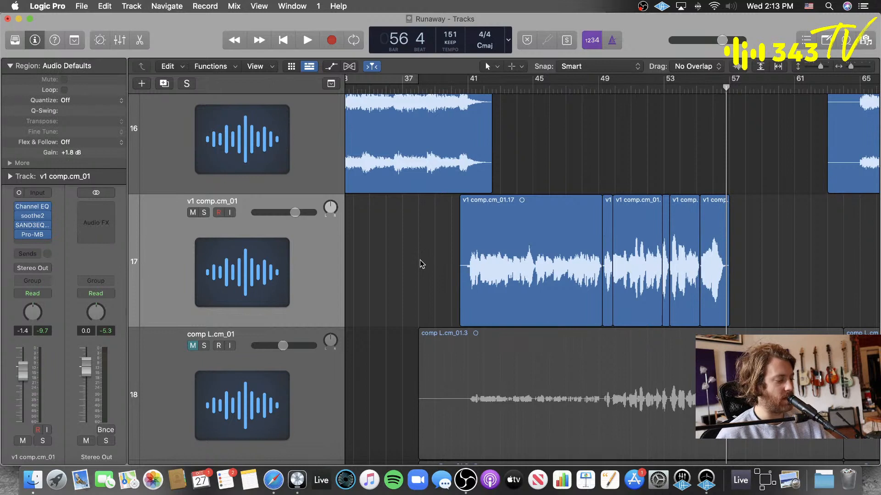
# - Trim the silent end of the first verse's last region back to about bar 25
pyautogui.hscroll(-10, 517, 278)
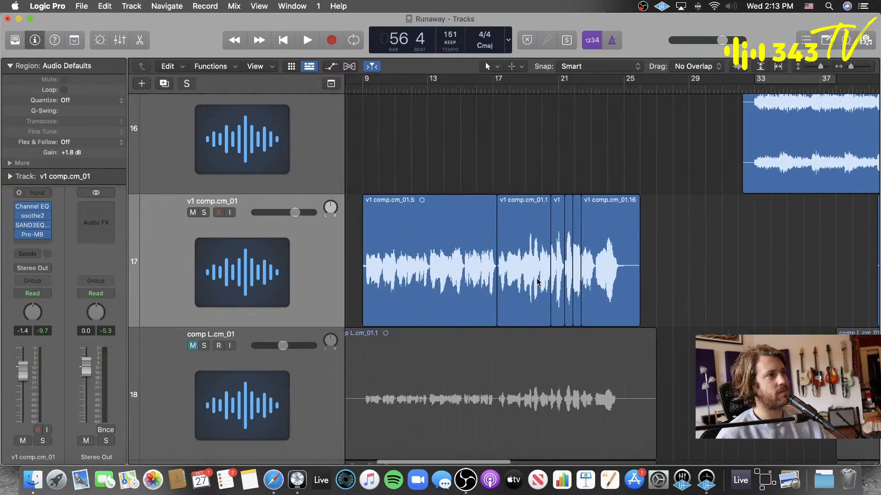
pyautogui.moveTo(645, 319); pyautogui.dragTo(630, 324)
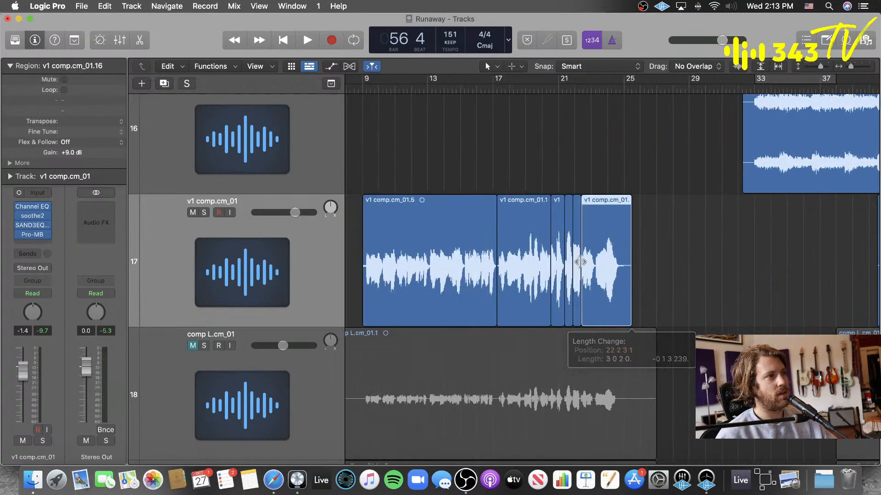
pyautogui.hscroll(-3, 453, 232)
pyautogui.click(453, 232)
pyautogui.hscroll(5, 545, 233)
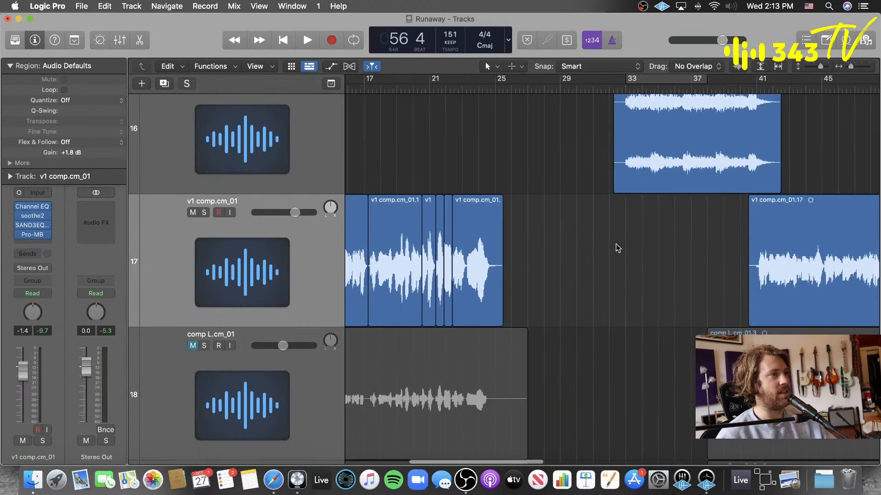
pyautogui.press('z')
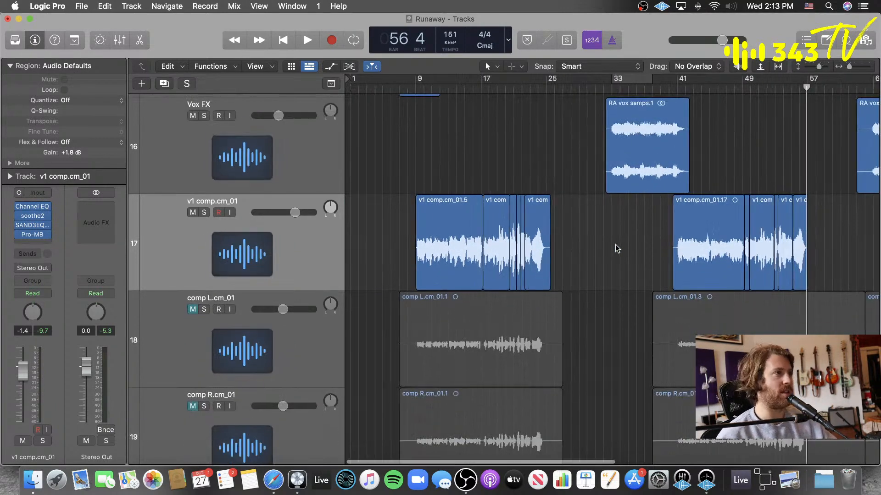
# - Collapse the region parameters in the inspector and save the project
pyautogui.hscroll(10, 615, 244)
pyautogui.hscroll(-10, 615, 244)
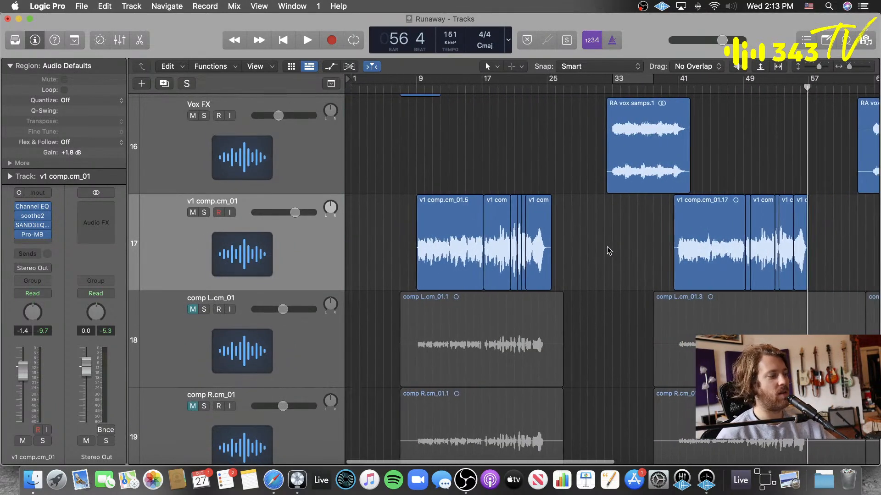
pyautogui.click(10, 66)
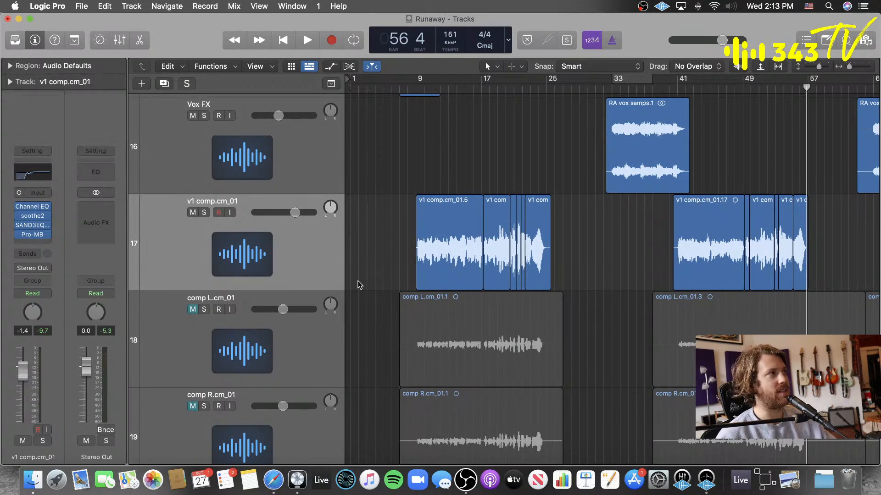
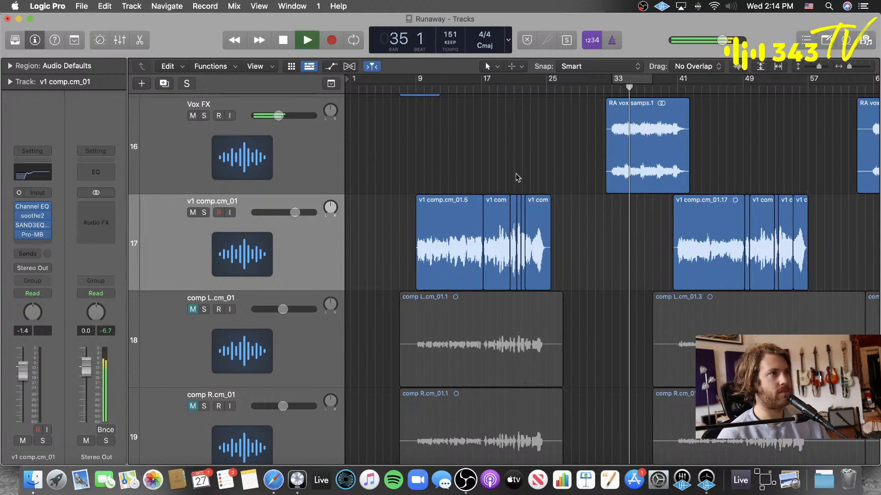
pyautogui.press('super+s')
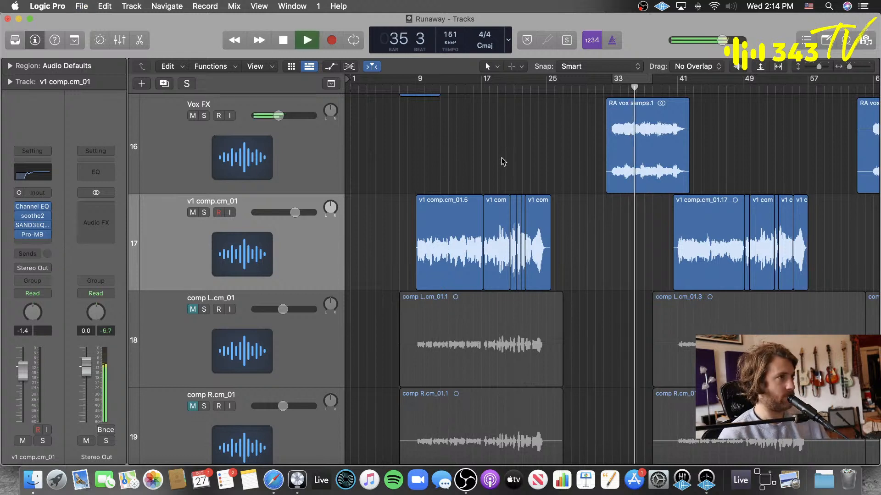
# - Trim the starts of the first hook's comp and two background vocal regions forward to about bar 25
pyautogui.press('super+Up')
pyautogui.press('super+Up')
pyautogui.press('super+Up')
pyautogui.press('super+Up')
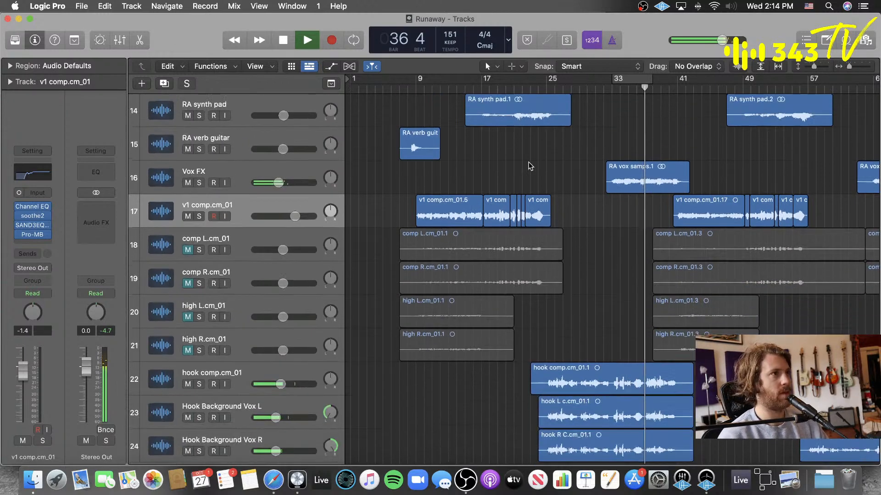
pyautogui.press('super+Up')
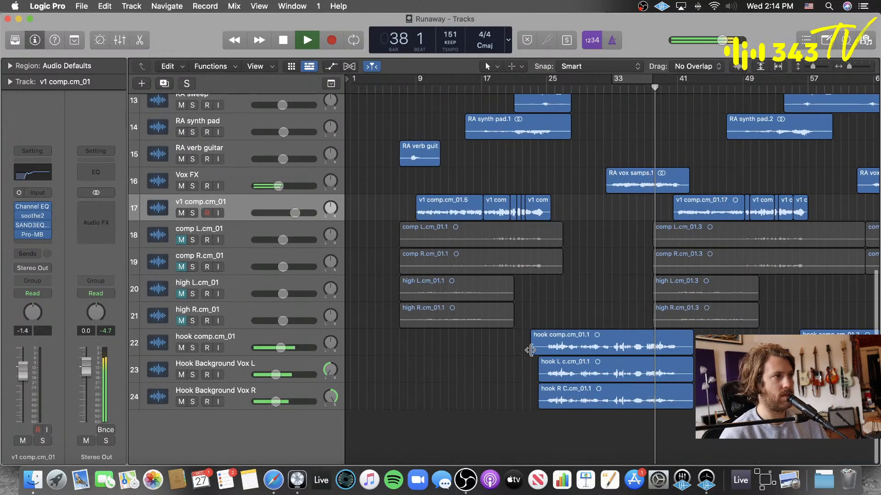
pyautogui.moveTo(532, 351); pyautogui.dragTo(547, 399)
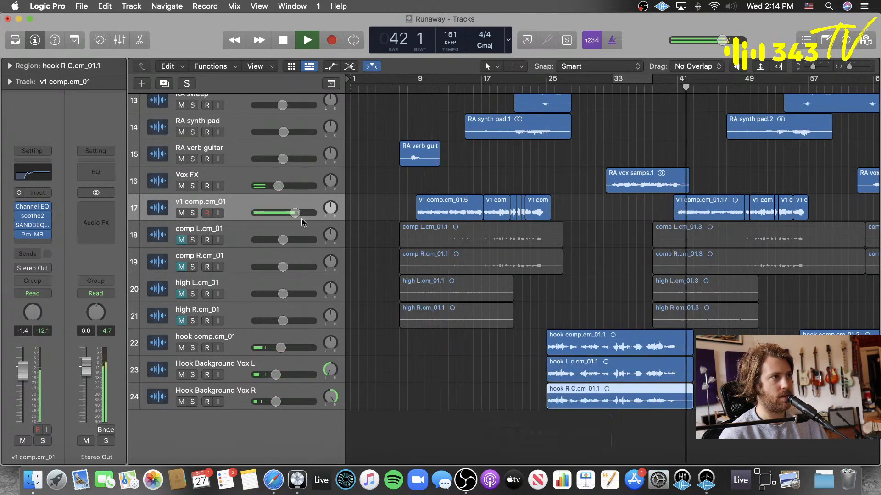
# - Compare the lead vocal's sound by playing the first verse from about bar 9 and the second from about bar 41
pyautogui.click(689, 204)
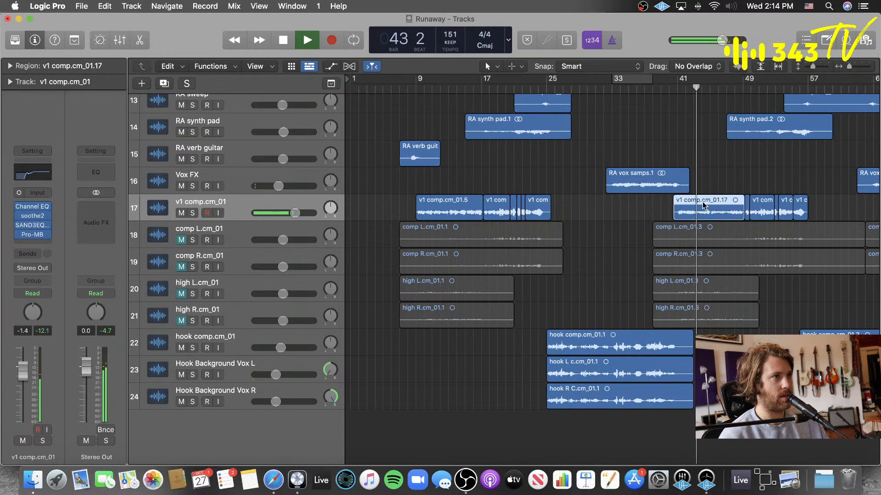
pyautogui.click(418, 91)
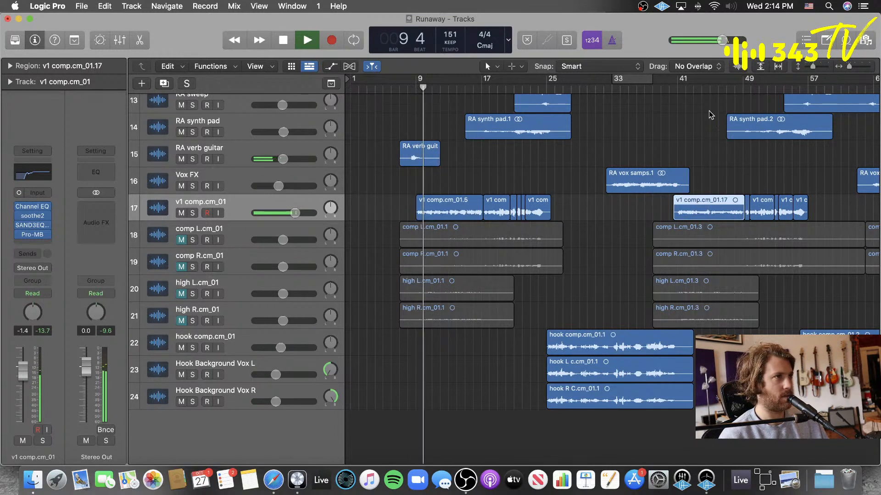
pyautogui.click(685, 90)
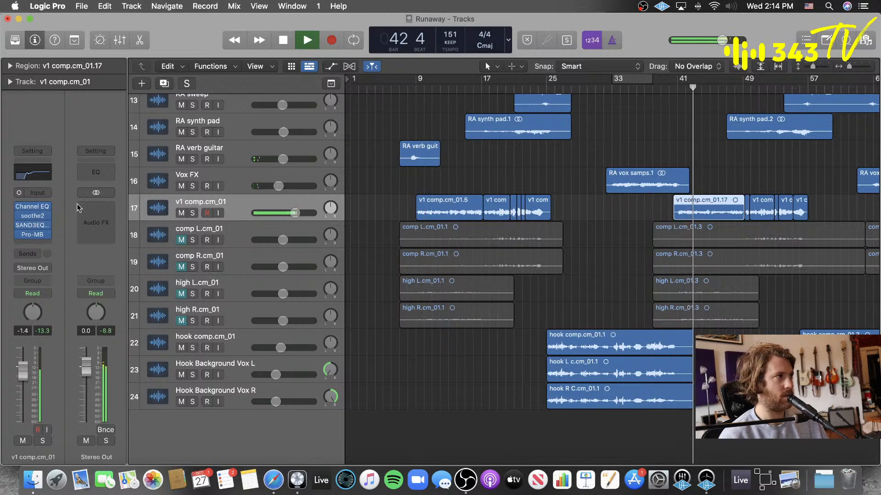
# - Duplicate the lead vocal track with its settings and move the second-verse regions onto the new track
pyautogui.click(418, 185)
pyautogui.press('z')
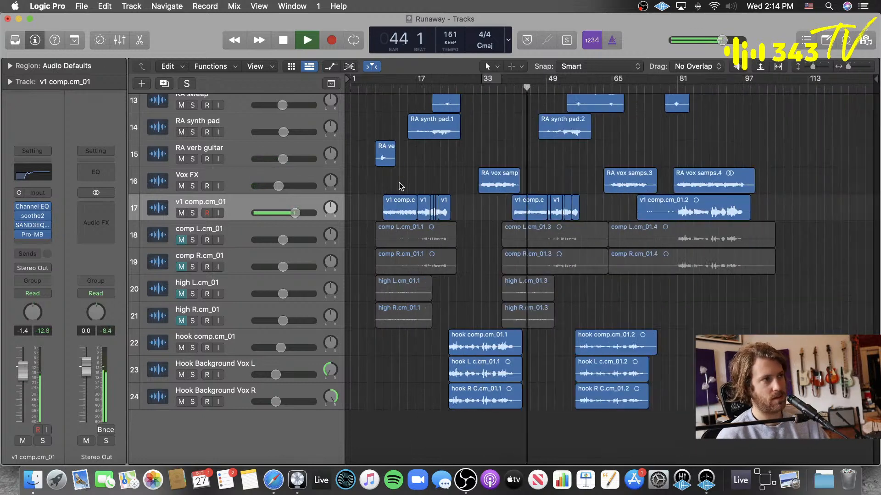
pyautogui.press('super+Down')
pyautogui.press('super+Down')
pyautogui.press('super+Down')
pyautogui.press('super+Down')
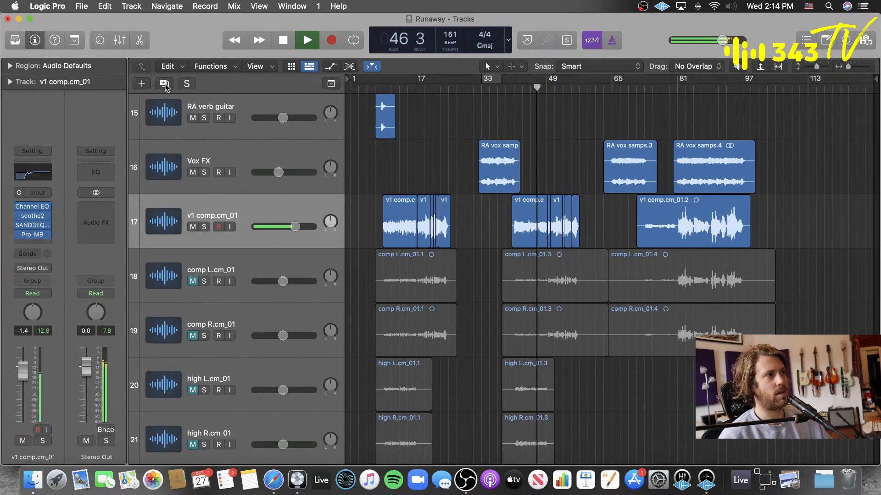
pyautogui.press('space')
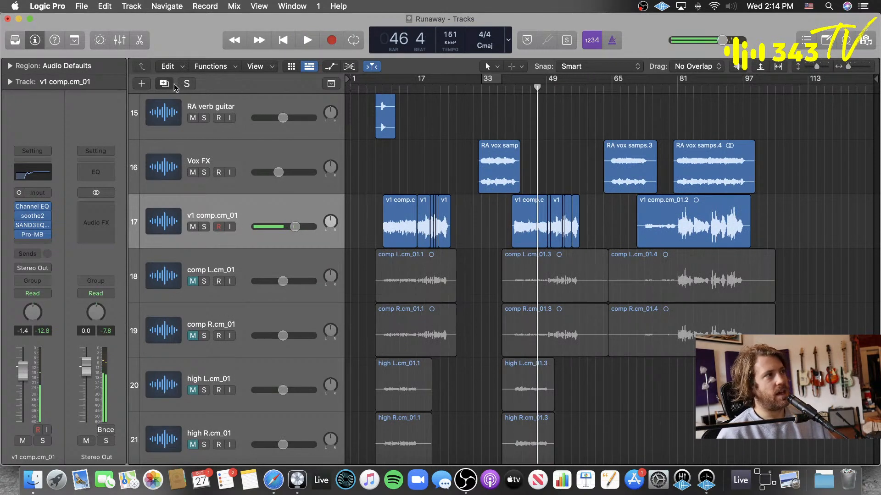
pyautogui.click(169, 85)
pyautogui.moveTo(605, 227); pyautogui.dragTo(526, 288)
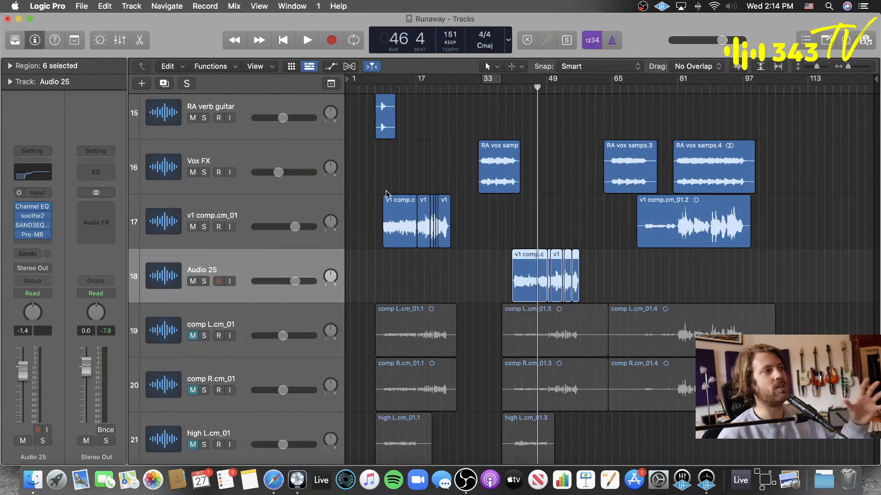
# - Rename the original lead vocal track Verse 1 and the duplicated track Verse 2
pyautogui.doubleClick(227, 209)
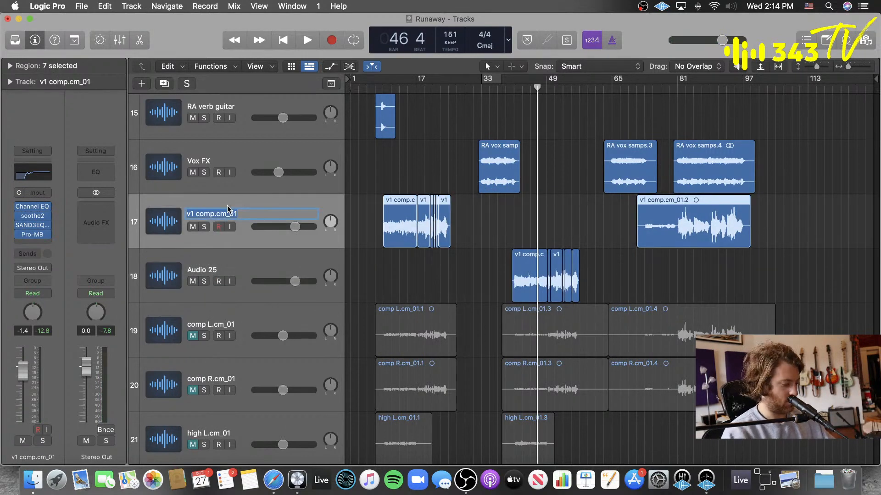
pyautogui.doubleClick(223, 261)
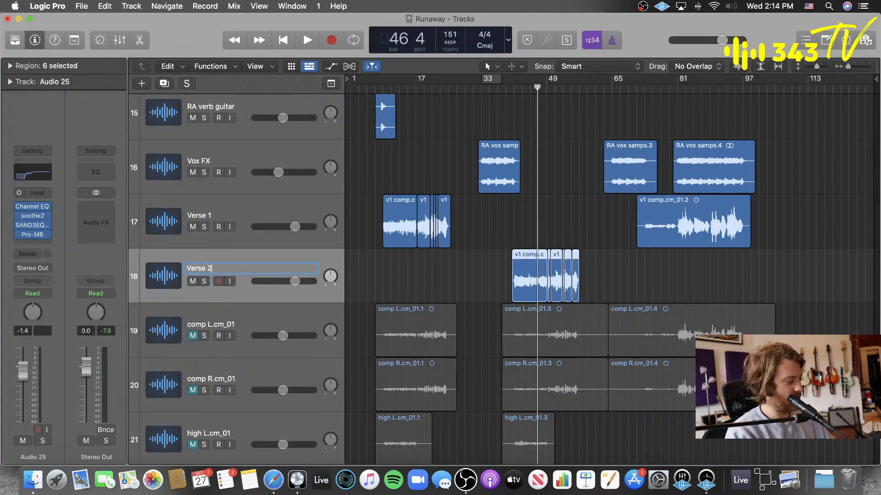
# - Audition the Verse 2 track soloed from about bar 41 and deepen its Channel EQ cut to about -5.1 dB at 252 Hz
pyautogui.click(204, 282)
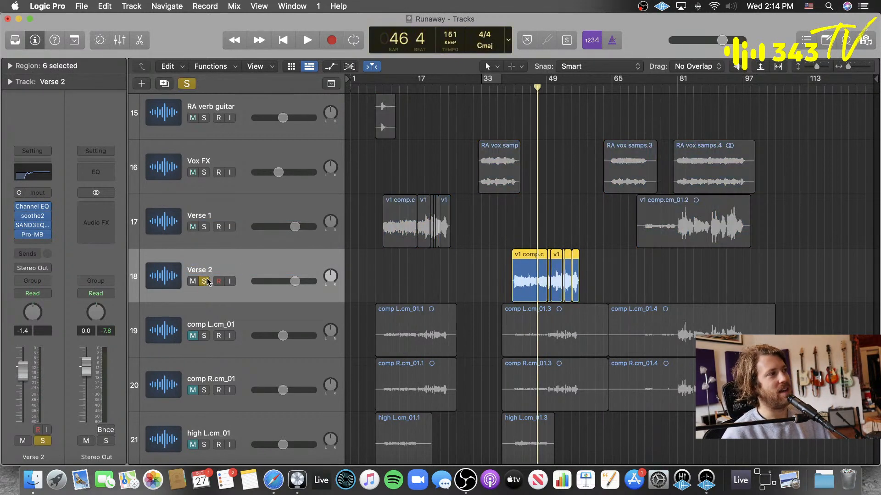
pyautogui.click(515, 89)
pyautogui.press('space')
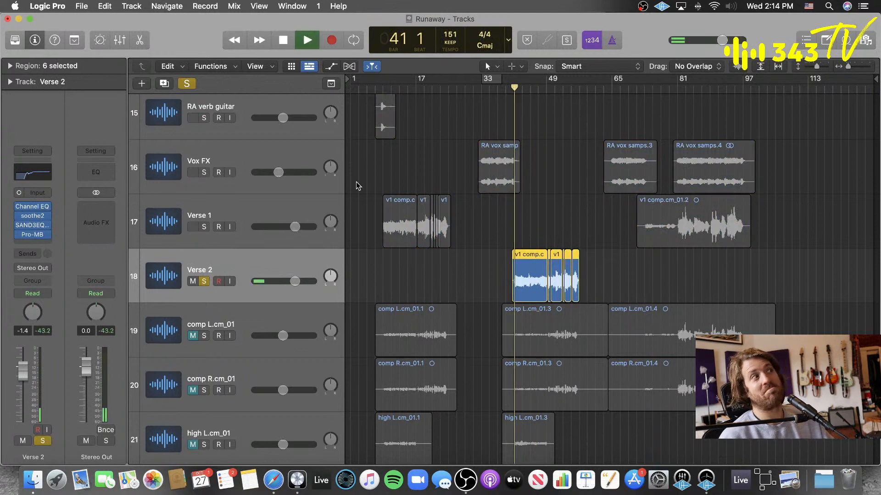
pyautogui.click(36, 217)
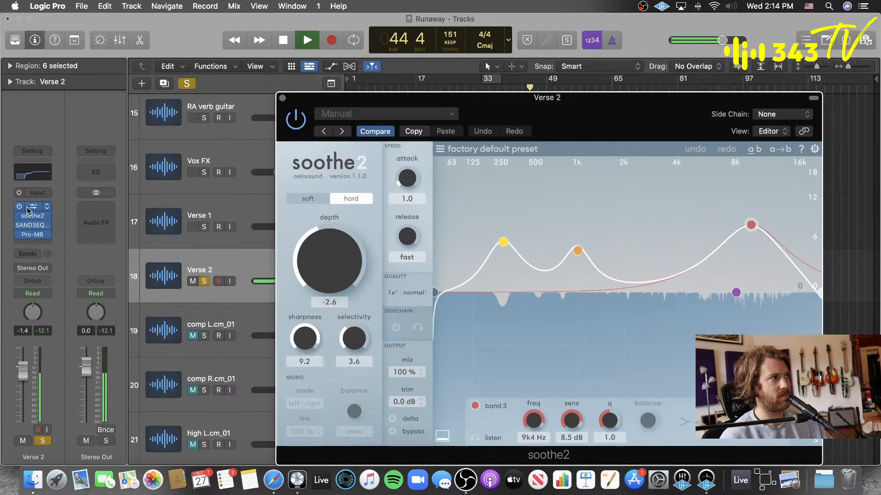
pyautogui.click(33, 207)
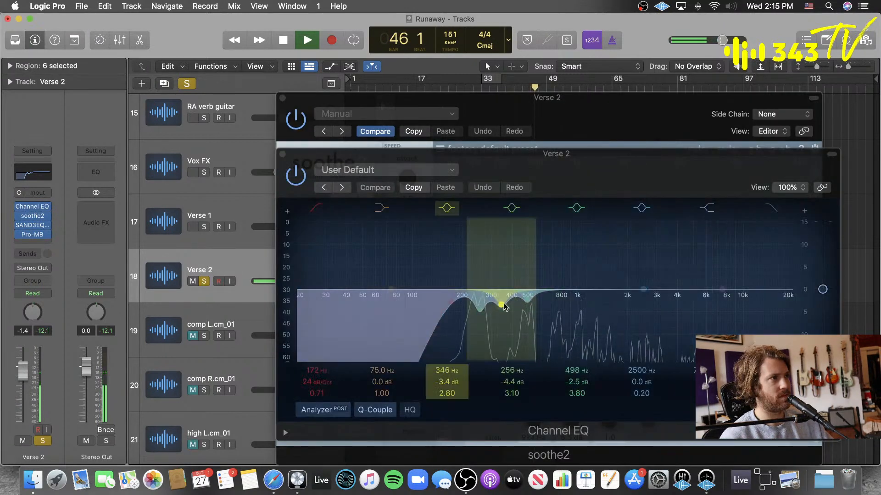
pyautogui.moveTo(479, 305)
pyautogui.mouseDown()
pyautogui.moveTo(481, 237)
pyautogui.moveTo(478, 299)
pyautogui.mouseUp()
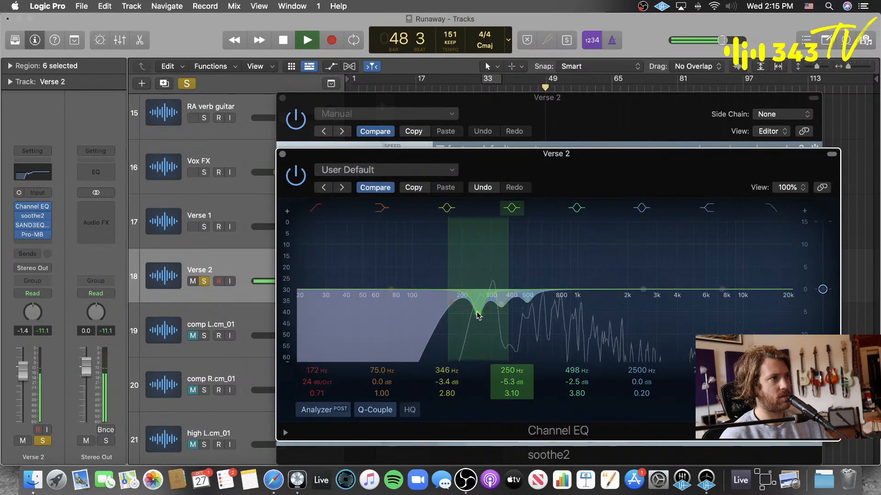
# - Close soothe2 and deepen Verse 2's upper Channel EQ cut to -5.8 dB at 490 Hz
pyautogui.click(560, 117)
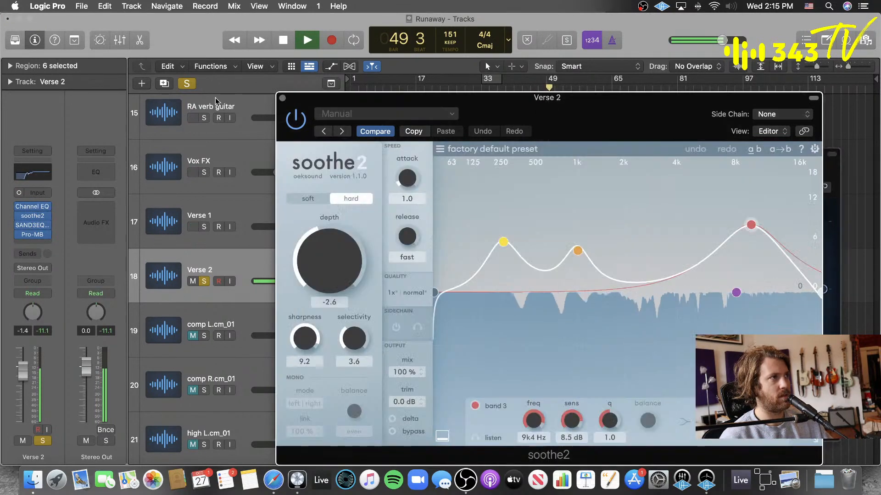
pyautogui.click(283, 100)
pyautogui.moveTo(556, 152); pyautogui.dragTo(531, 111)
pyautogui.scroll(-3, 542, 107)
pyautogui.click(523, 86)
pyautogui.moveTo(453, 228); pyautogui.dragTo(452, 249)
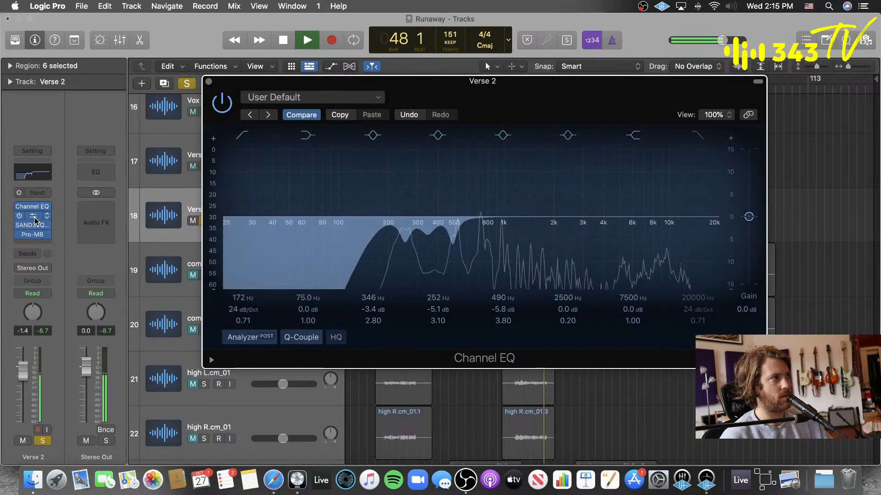
# - Move band 4 of Verse 2's soothe2 to about 624 Hz with 8.3 dB sensitivity during playback from about bar 41
pyautogui.click(33, 215)
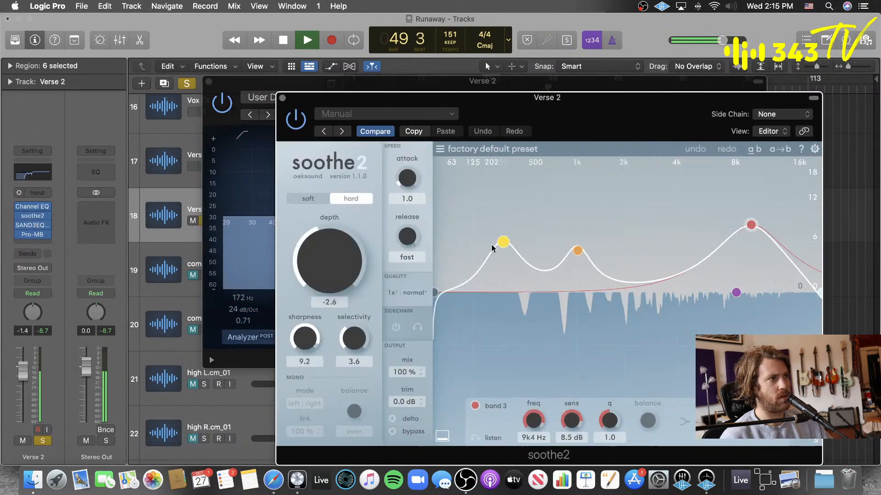
pyautogui.moveTo(564, 116); pyautogui.dragTo(493, 172)
pyautogui.moveTo(518, 86); pyautogui.dragTo(579, 328)
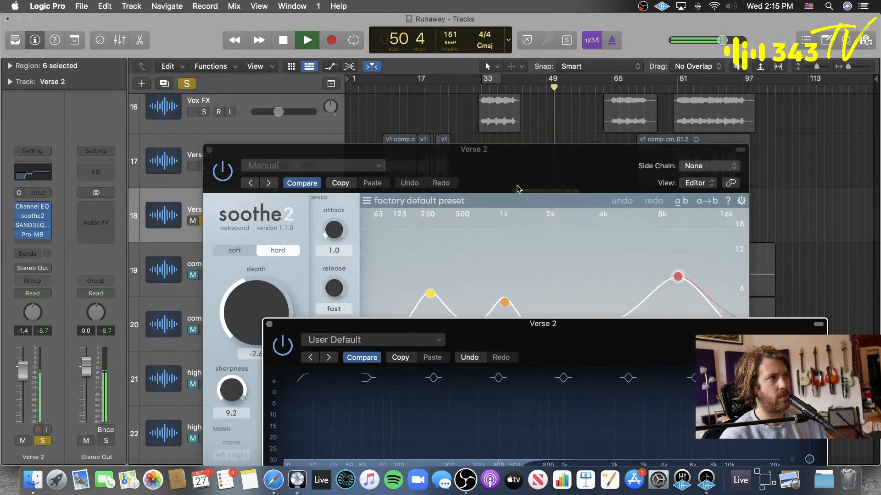
pyautogui.moveTo(514, 175); pyautogui.dragTo(510, 95)
pyautogui.click(514, 85)
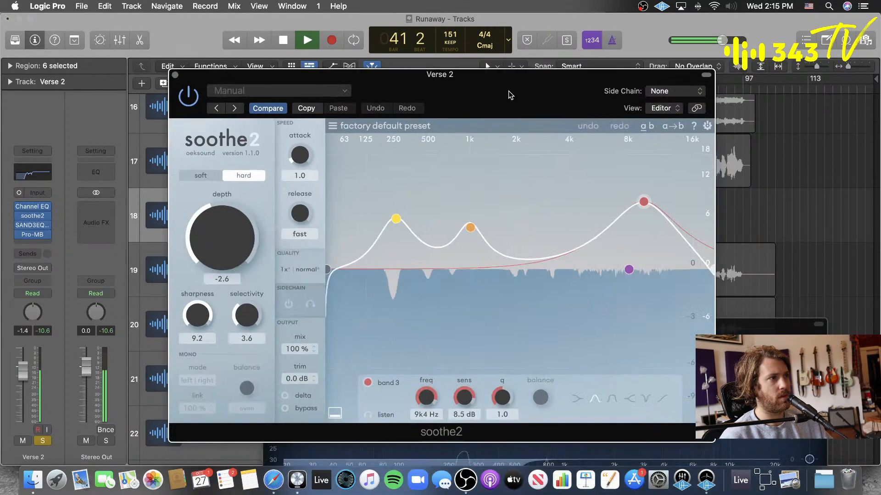
pyautogui.moveTo(621, 256); pyautogui.dragTo(443, 205)
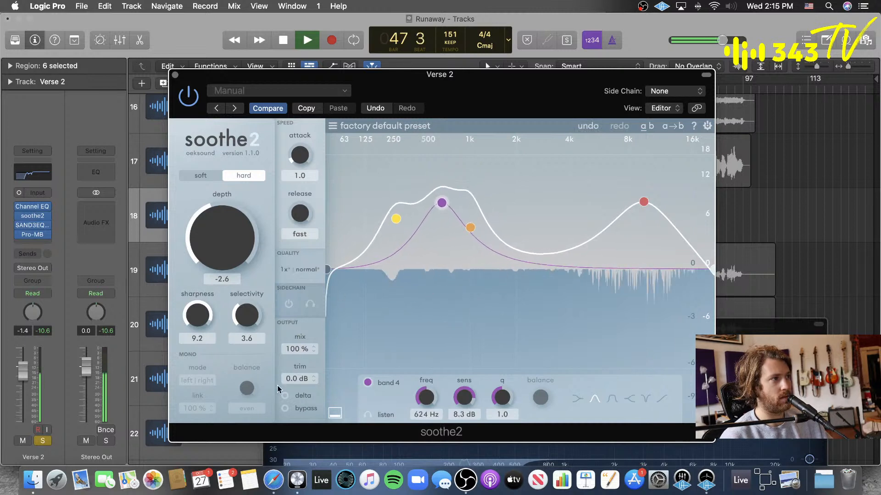
# - Check soothe2's reduction with delta listening, compare band 4 off and on, and close the plug-in
pyautogui.click(285, 395)
pyautogui.click(285, 395)
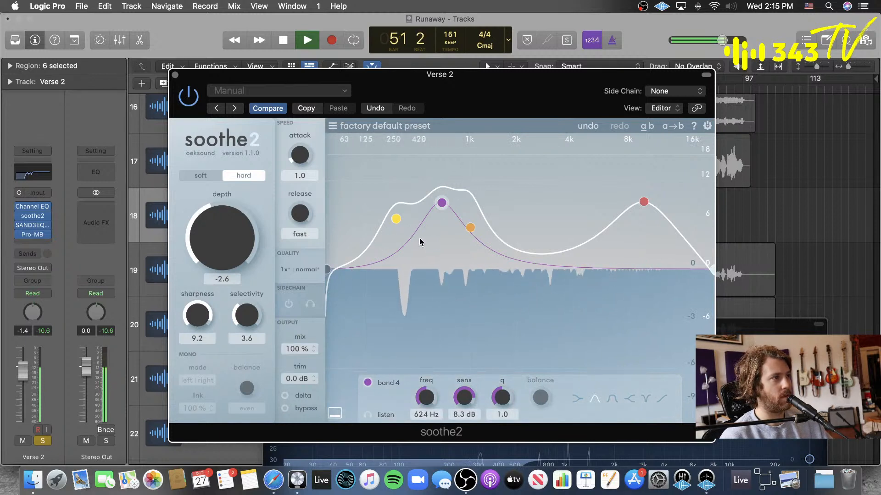
pyautogui.click(367, 383)
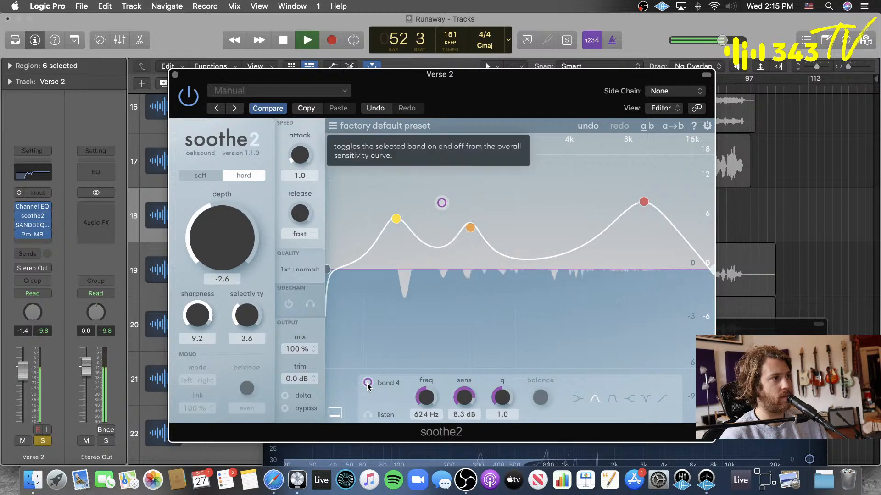
pyautogui.click(367, 382)
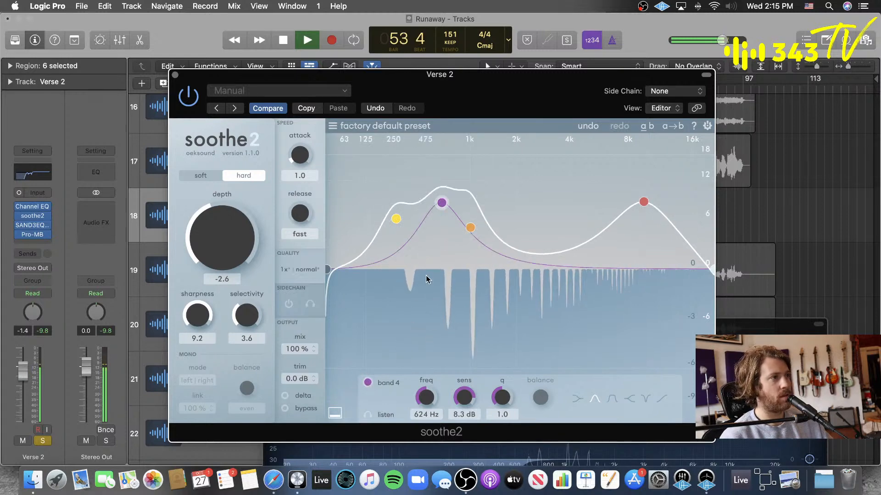
pyautogui.click(174, 76)
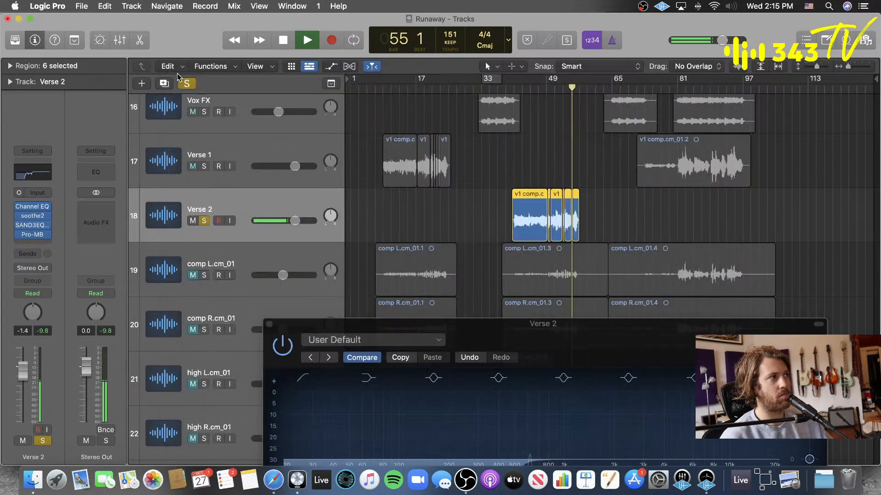
# - Slightly lower the LMF gain in Verse 2's SAND3 EQ while replaying the verse, and turn off the track's solo
pyautogui.click(35, 226)
pyautogui.moveTo(552, 89); pyautogui.dragTo(549, 150)
pyautogui.press('space')
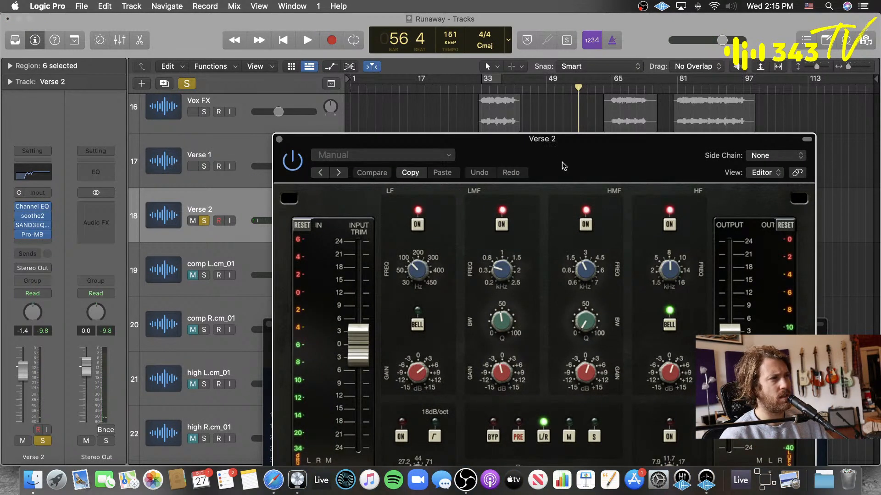
pyautogui.moveTo(564, 166); pyautogui.dragTo(557, 315)
pyautogui.hotkey('shift', 'space')
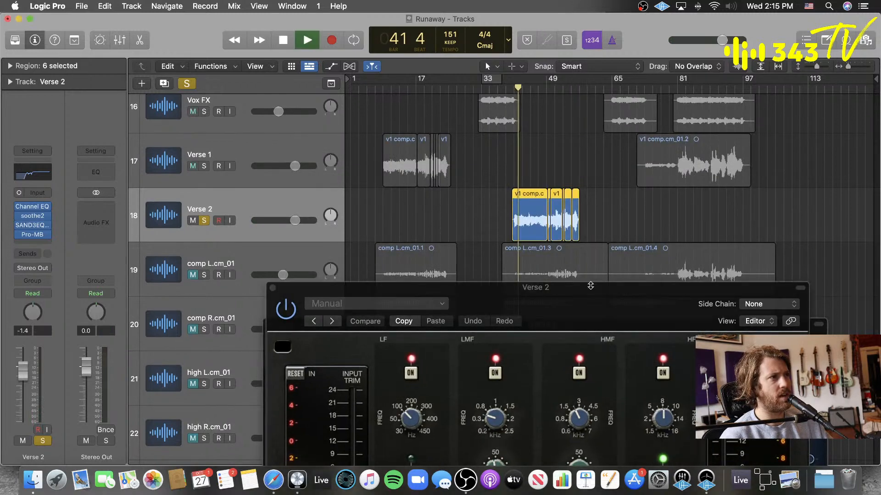
pyautogui.moveTo(591, 286); pyautogui.dragTo(555, 63)
pyautogui.moveTo(463, 300)
pyautogui.mouseDown()
pyautogui.moveTo(472, 253)
pyautogui.moveTo(458, 312)
pyautogui.mouseUp()
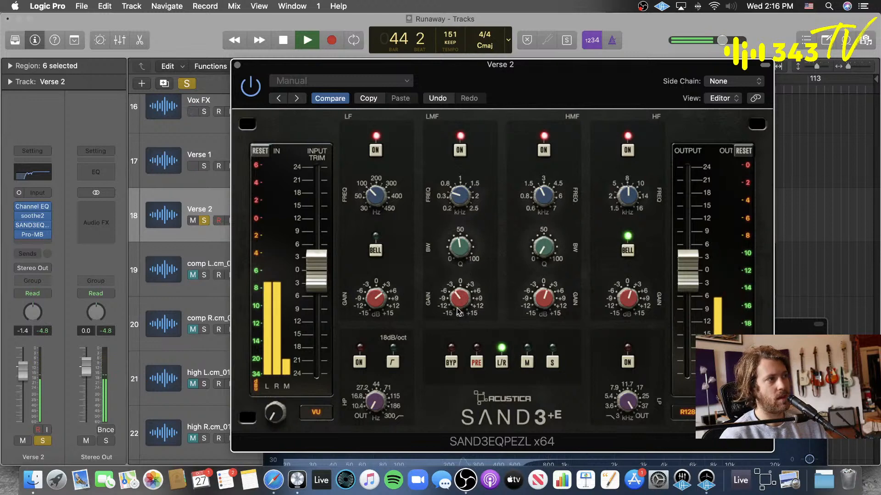
pyautogui.click(204, 221)
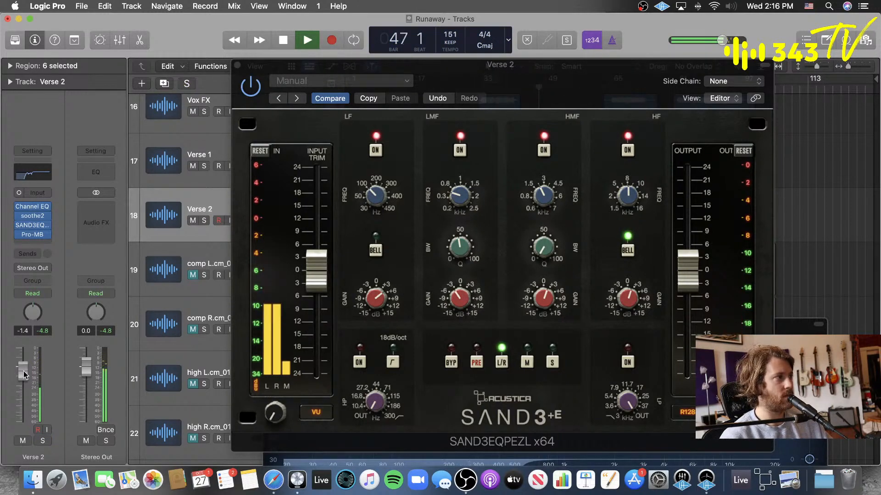
# - Raise Verse 2's volume to -0.4 dB during playback, stop, and close the plug-in window behind the SAND3 EQ
pyautogui.moveTo(24, 376); pyautogui.dragTo(25, 370)
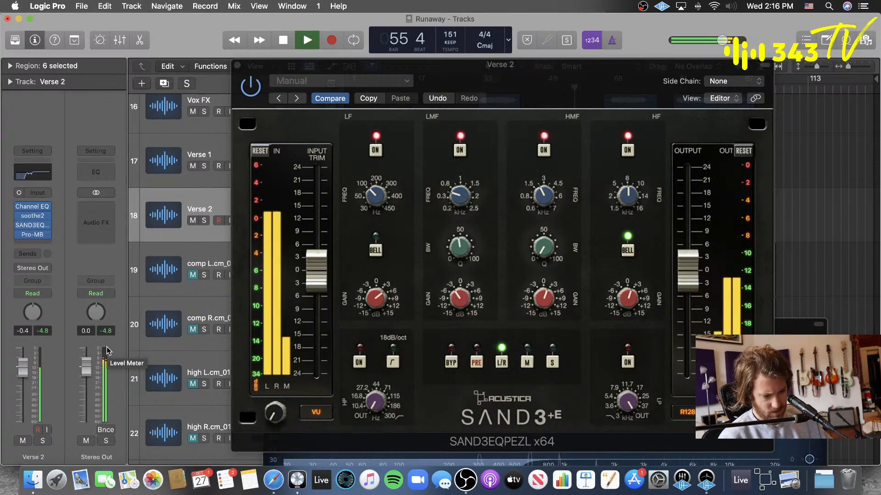
pyautogui.press('space')
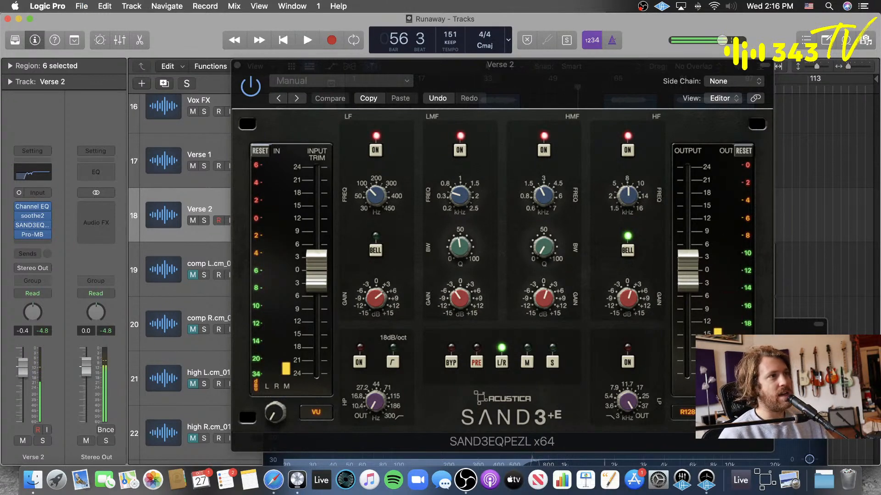
pyautogui.click(789, 334)
pyautogui.click(273, 325)
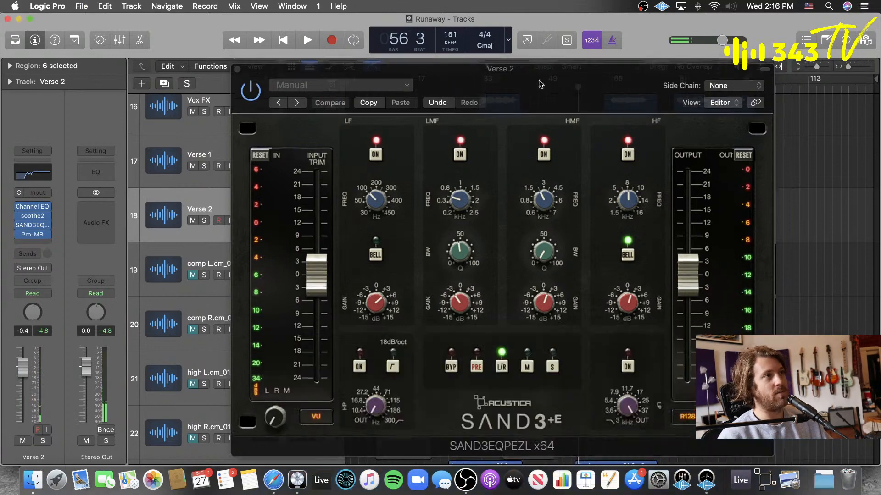
# - Reduce the track heights until the whole arrangement fits in view, moving the SAND3 EQ window out of the way
pyautogui.moveTo(539, 80); pyautogui.dragTo(591, 337)
pyautogui.click(532, 153)
pyautogui.scroll(-5, 577, 185)
pyautogui.scroll(5, 617, 149)
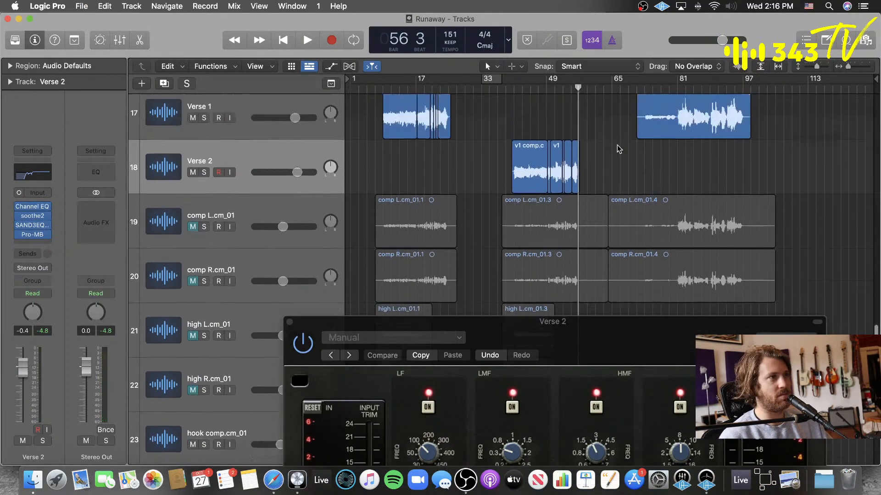
pyautogui.press('super+Up')
pyautogui.press('super+Up')
pyautogui.press('super+Up')
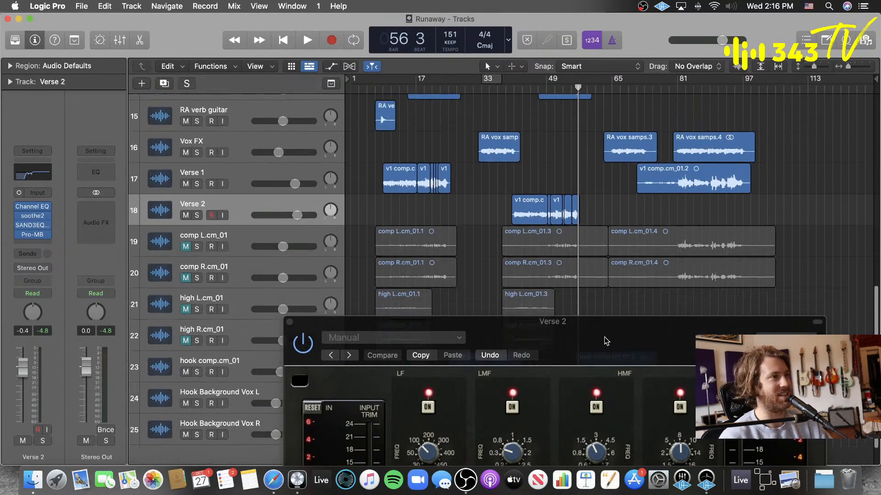
pyautogui.moveTo(584, 333); pyautogui.dragTo(746, 217)
pyautogui.moveTo(781, 249); pyautogui.dragTo(776, 250)
pyautogui.scroll(10, 403, 137)
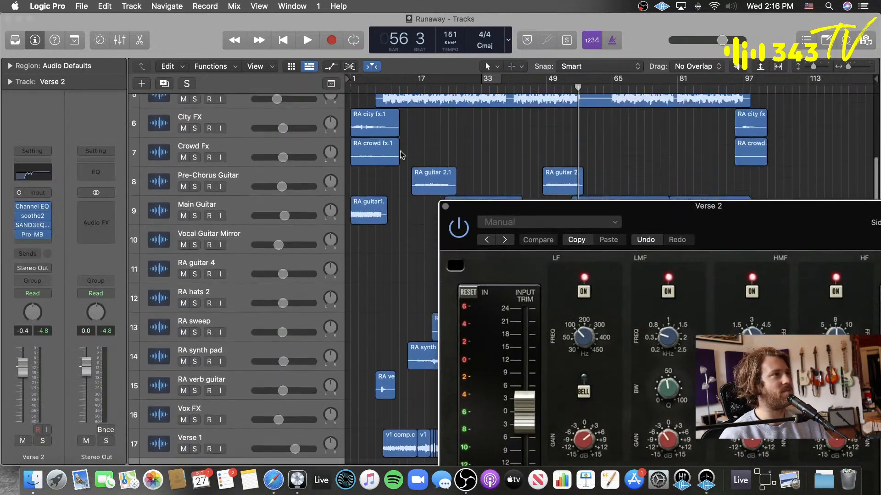
pyautogui.click(499, 153)
pyautogui.press('super+Up')
pyautogui.press('super+Up')
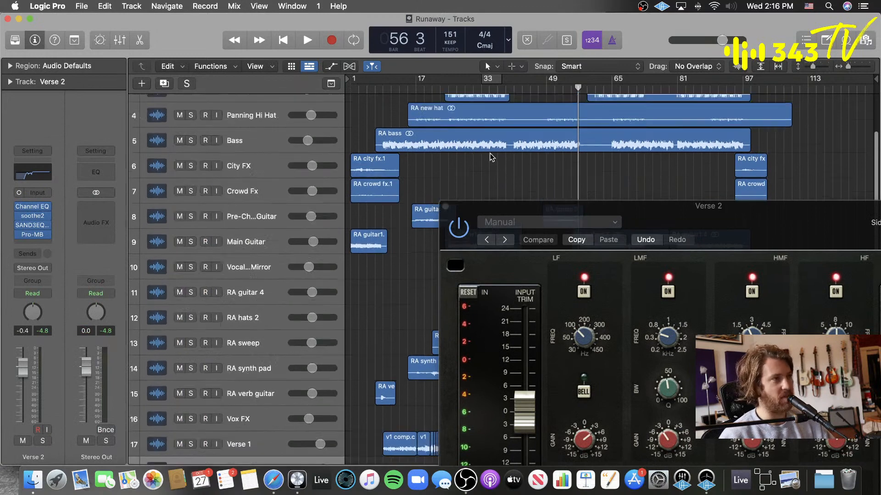
pyautogui.press('super+Up')
pyautogui.press('super+Up')
pyautogui.press('super+Up')
pyautogui.press('super+Up')
pyautogui.press('super+Up')
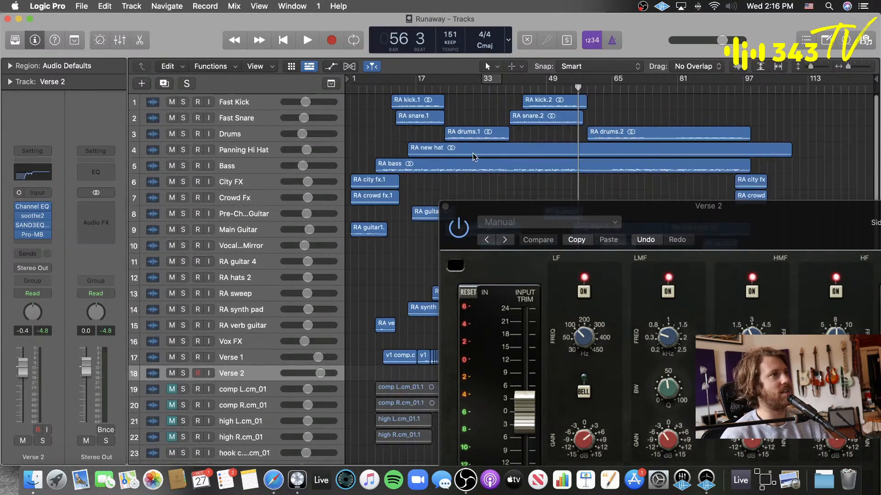
pyautogui.moveTo(696, 212); pyautogui.dragTo(478, 194)
# - Play the mix from about bar 11, hide the plug-in windows, select the Verse 1 track, and stop playback
pyautogui.click(393, 88)
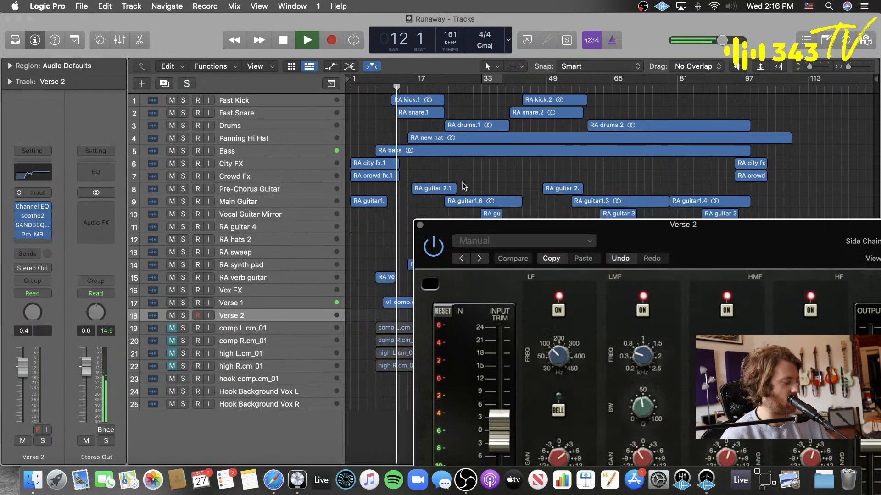
pyautogui.press('v')
pyautogui.click(270, 100)
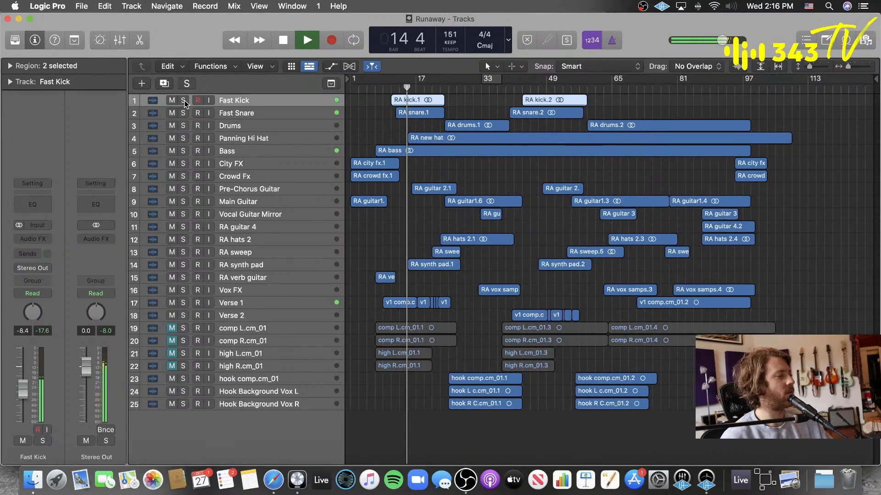
pyautogui.click(257, 302)
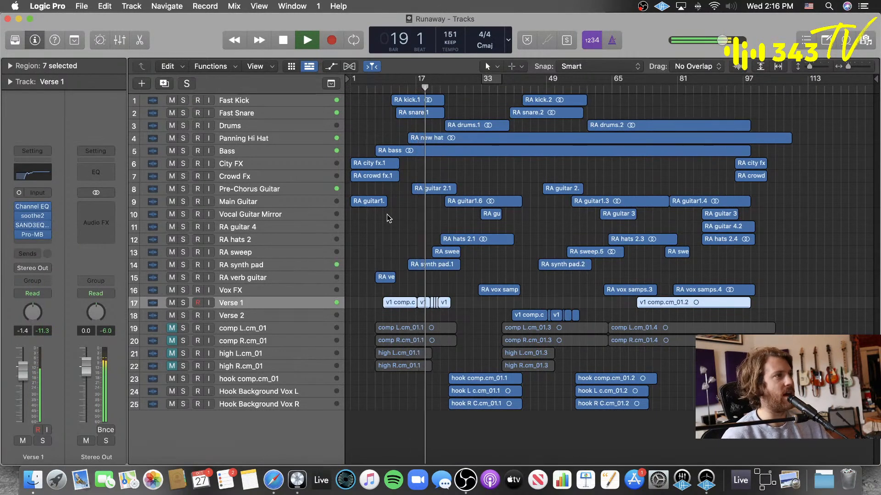
pyautogui.press('space')
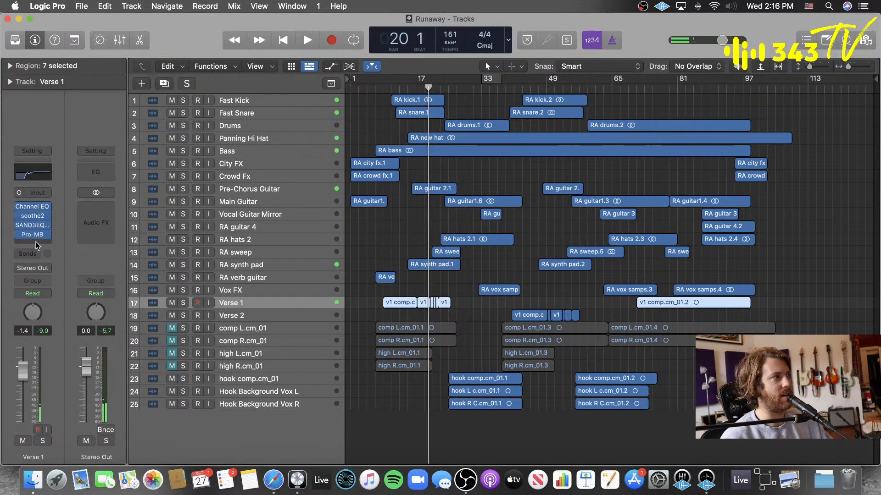
# - Clear the region selection, replay the mix from about bar 10, and select the Bass track
pyautogui.click(386, 236)
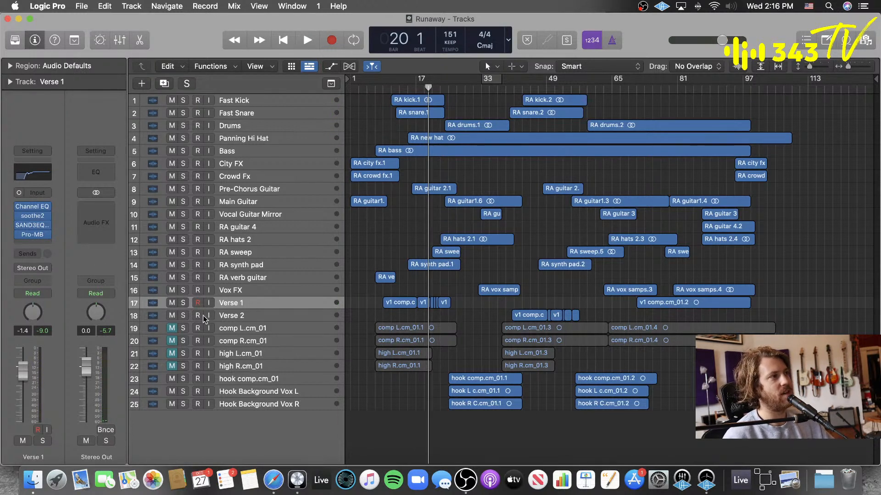
pyautogui.click(264, 102)
pyautogui.click(371, 114)
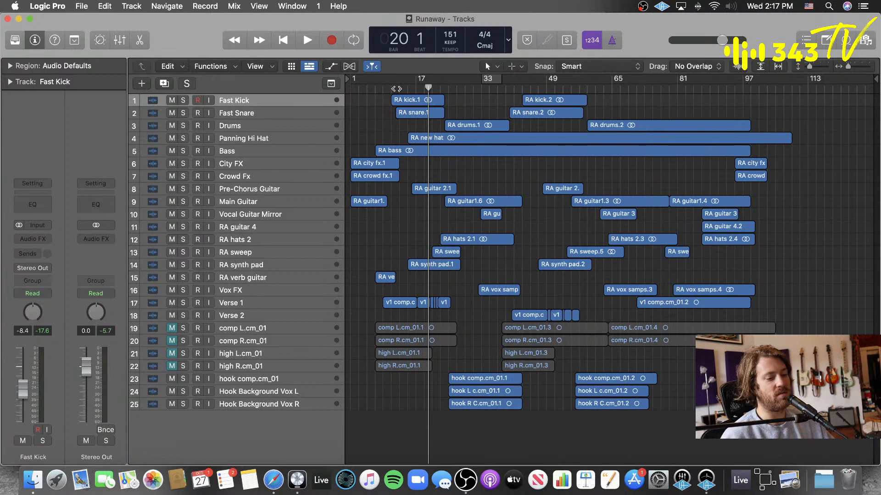
pyautogui.click(397, 88)
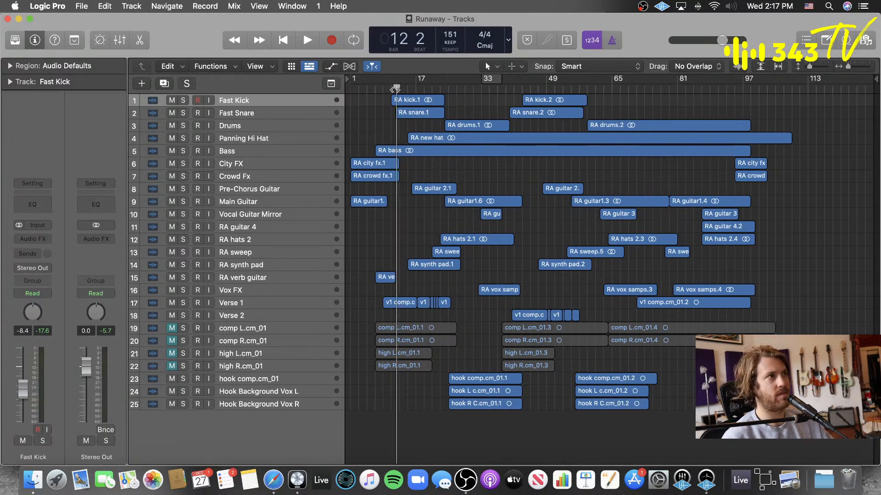
pyautogui.click(387, 89)
pyautogui.press('space')
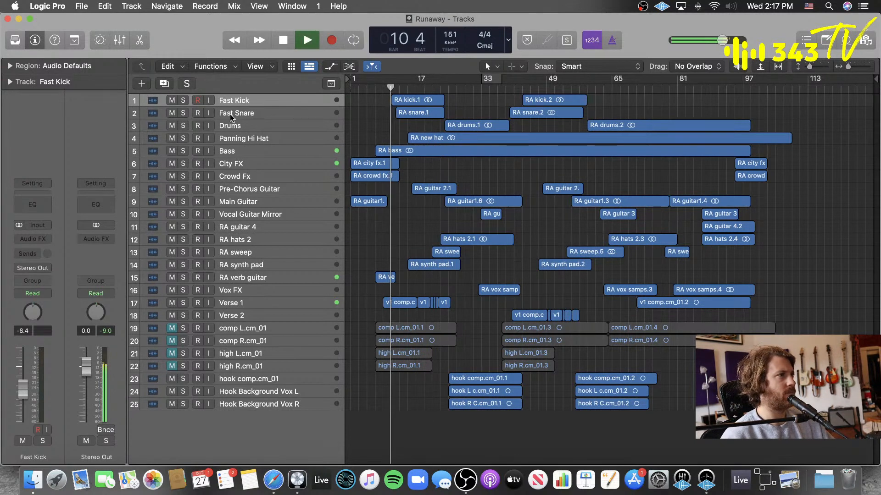
pyautogui.click(276, 150)
pyautogui.click(376, 127)
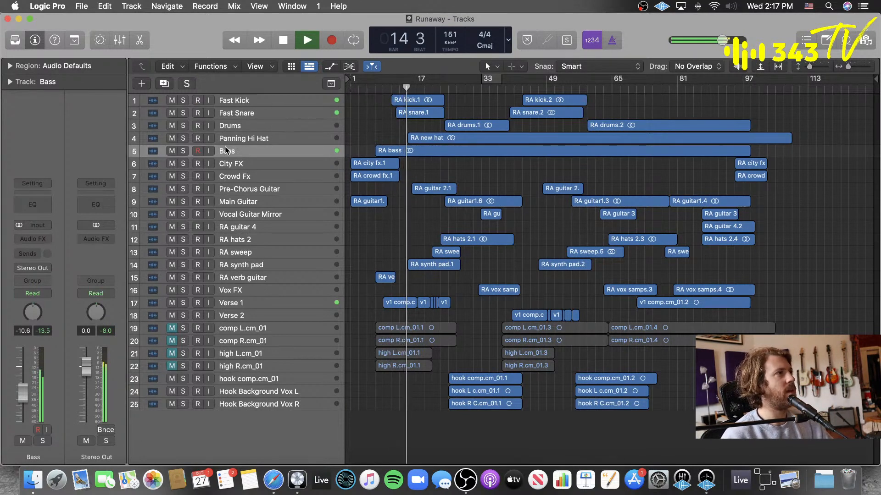
# - Solo Bass, play it from about bar 9, and enlarge its stereo waveform to examine both channels
pyautogui.click(183, 152)
pyautogui.click(383, 88)
pyautogui.press('space')
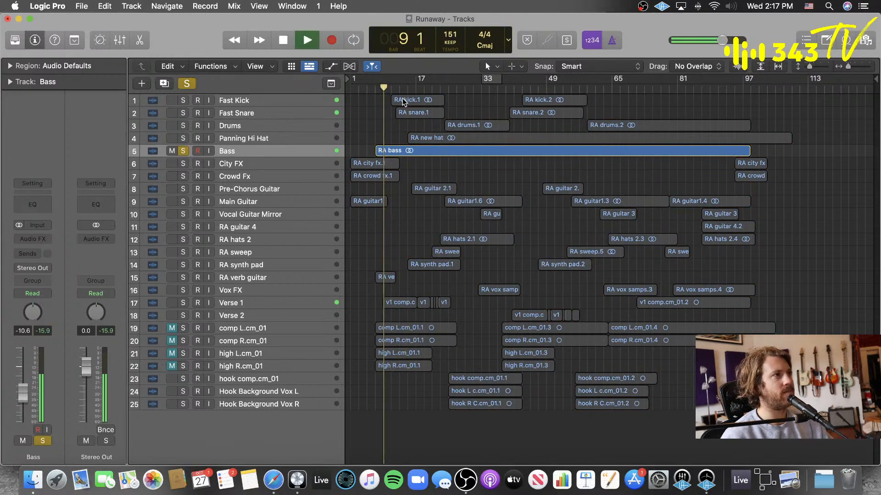
pyautogui.press('super+Down')
pyautogui.press('super+Down')
pyautogui.press('super+Down')
pyautogui.press('super+Down')
pyautogui.press('super+Down')
pyautogui.press('super+Down')
pyautogui.press('super+Down')
pyautogui.press('super+Down')
pyautogui.press('super+Down')
pyautogui.press('super+Down')
pyautogui.press('super+Down')
pyautogui.press('super+Down')
pyautogui.press('super+Down')
pyautogui.press('super+Down')
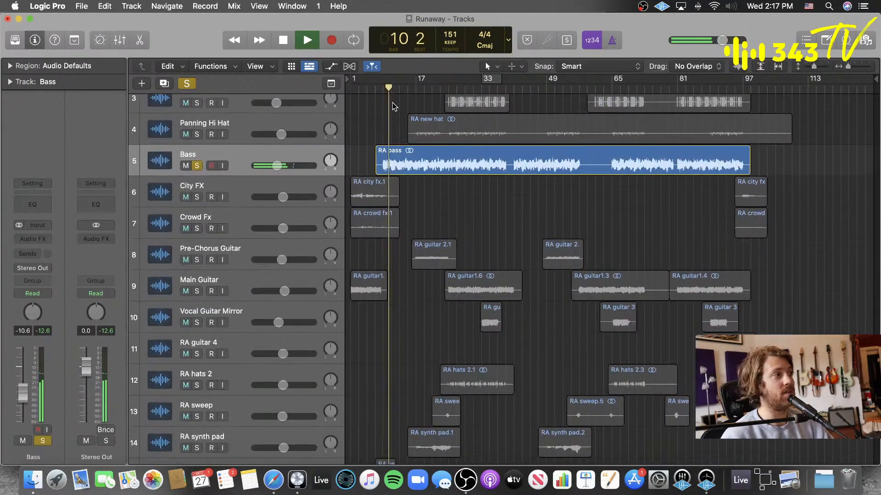
pyautogui.press('super+Down')
pyautogui.press('super+Down')
pyautogui.press('super+Down')
pyautogui.press('super+Down')
pyautogui.press('super+Down')
pyautogui.press('super+Down')
pyautogui.press('super+Down')
pyautogui.press('super+Down')
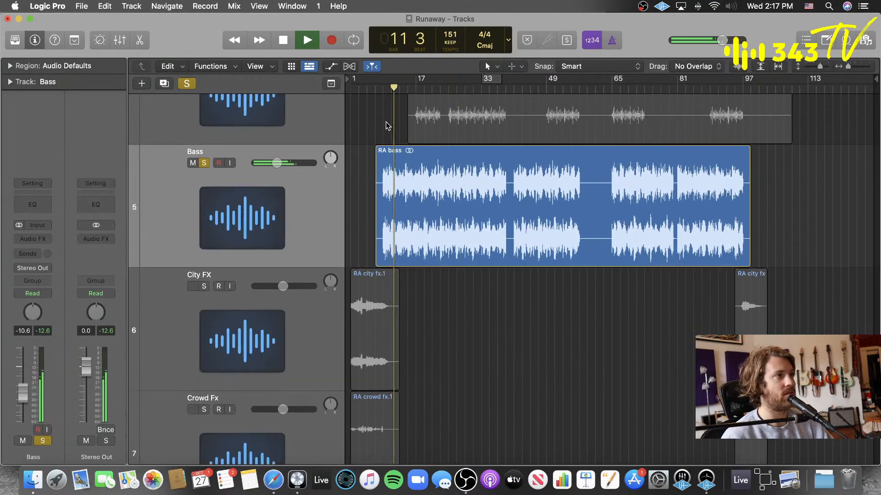
pyautogui.press('super+Right')
pyautogui.press('super+Right')
pyautogui.press('super+Right')
pyautogui.press('super+Right')
pyautogui.press('super+Right')
pyautogui.press('super+Right')
pyautogui.press('super+Right')
pyautogui.press('super+Down')
pyautogui.press('super+Down')
pyautogui.press('super+Down')
pyautogui.press('super+Down')
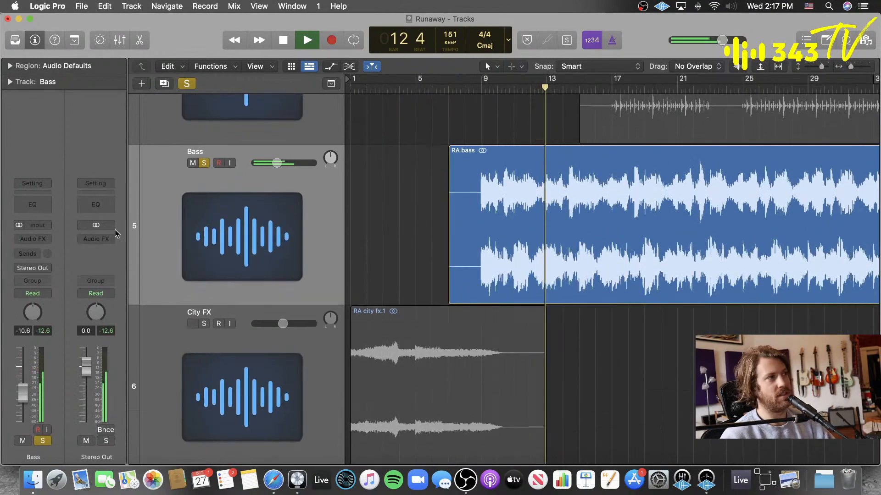
# - Insert the stereo version of iZotope's Ozone 9 Imager on the Bass track
pyautogui.click(35, 239)
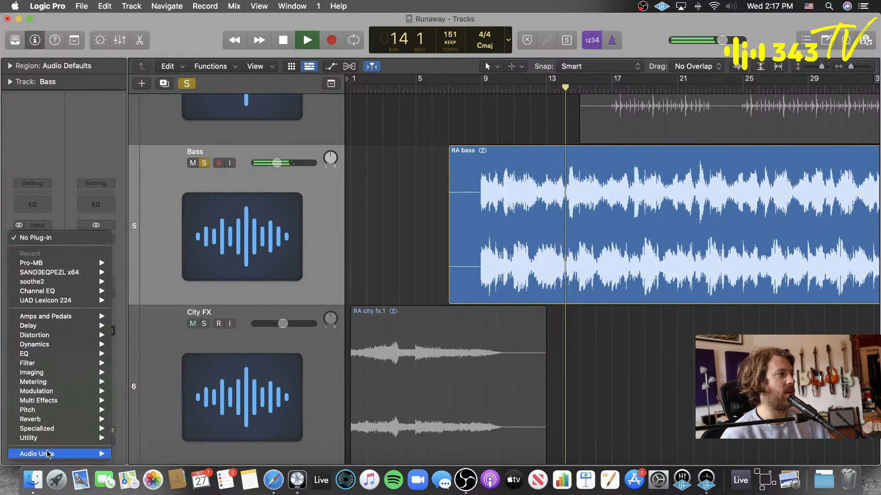
pyautogui.moveTo(92, 453)
pyautogui.moveTo(170, 271)
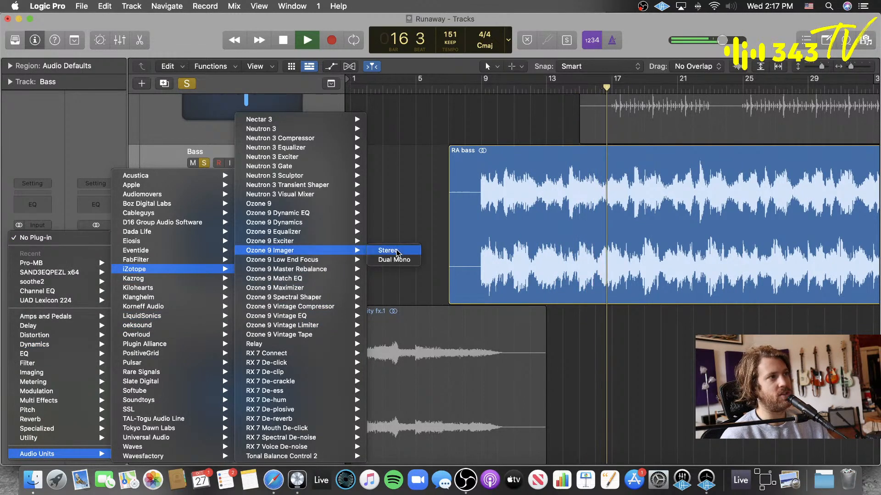
pyautogui.click(397, 253)
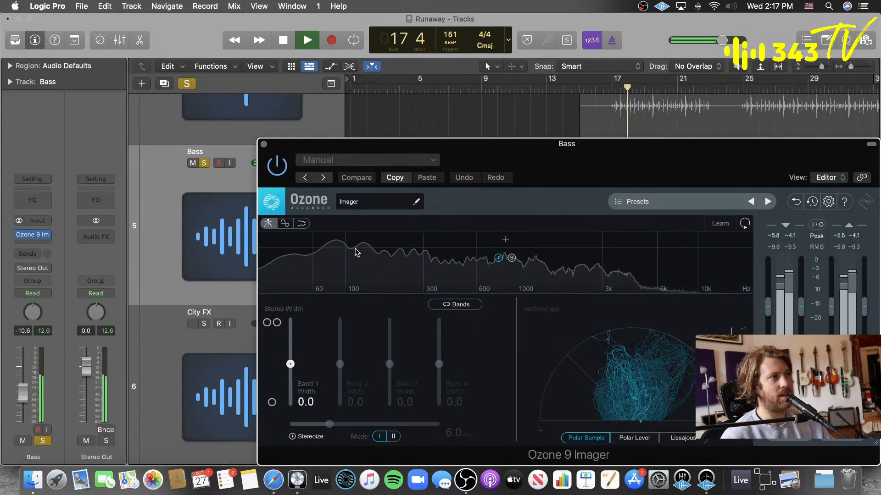
# - Split the Bass imager into two bands below 300 Hz, set Band 1's width to -100, and audition that band
pyautogui.click(382, 239)
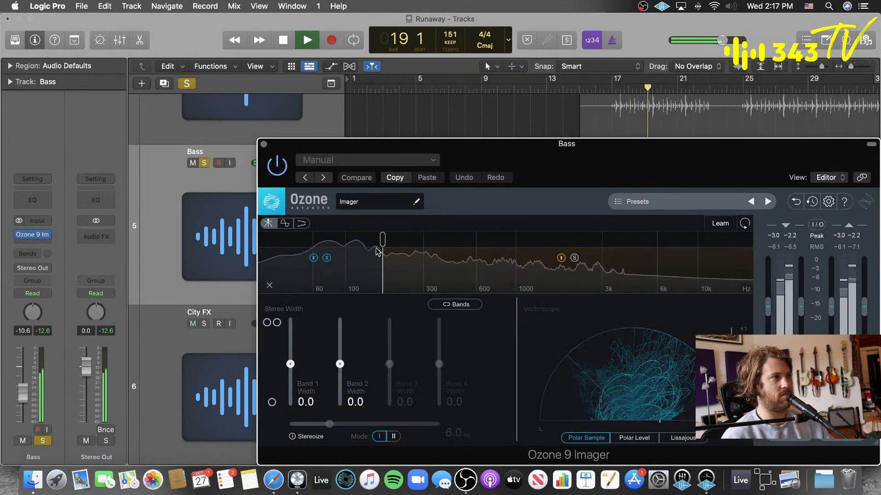
pyautogui.moveTo(419, 245)
pyautogui.mouseDown()
pyautogui.moveTo(395, 250)
pyautogui.moveTo(406, 246)
pyautogui.mouseUp()
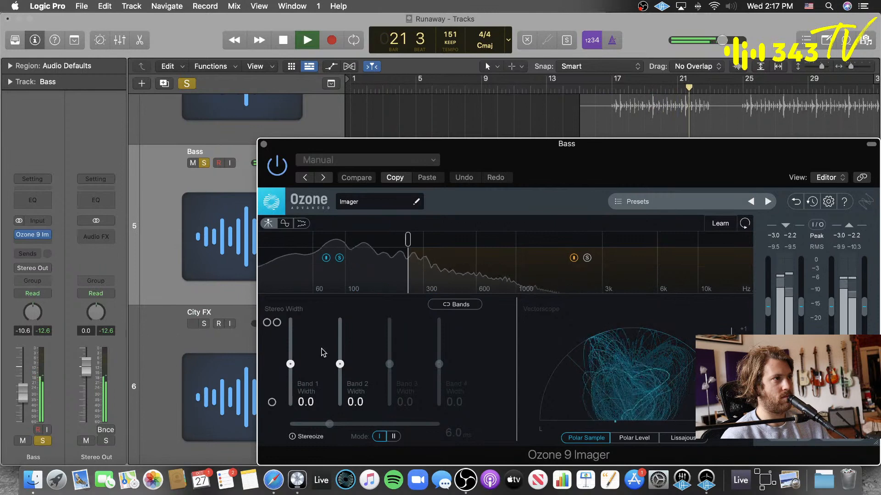
pyautogui.moveTo(290, 364); pyautogui.dragTo(290, 418)
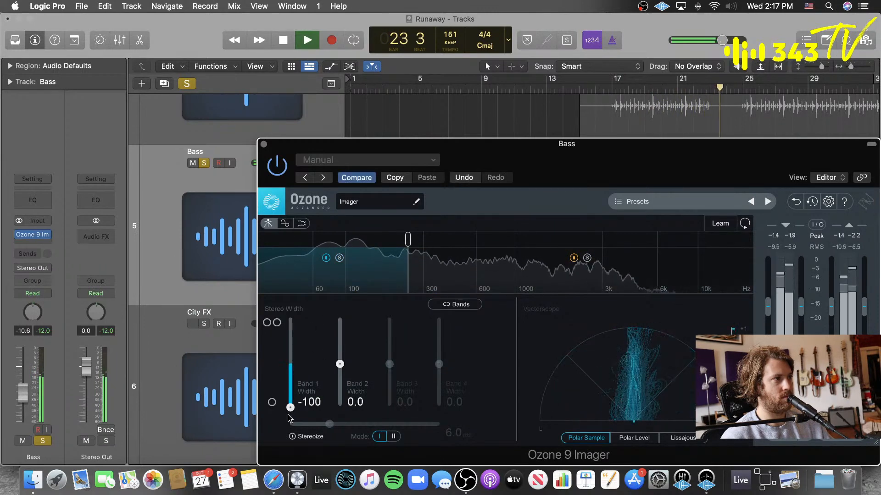
pyautogui.click(340, 258)
# - Turn off Bass's solo and replay the full mix from about bar 8 with the imager window lowered
pyautogui.click(204, 162)
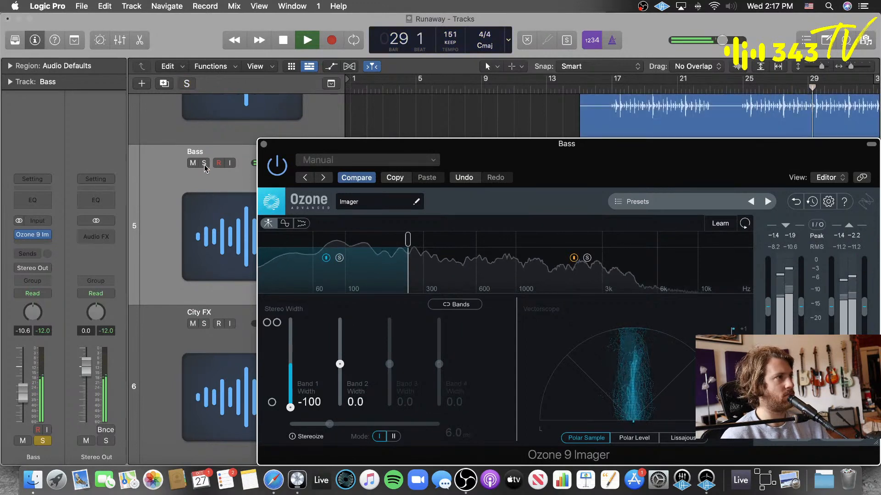
pyautogui.moveTo(527, 146); pyautogui.dragTo(509, 248)
pyautogui.click(478, 87)
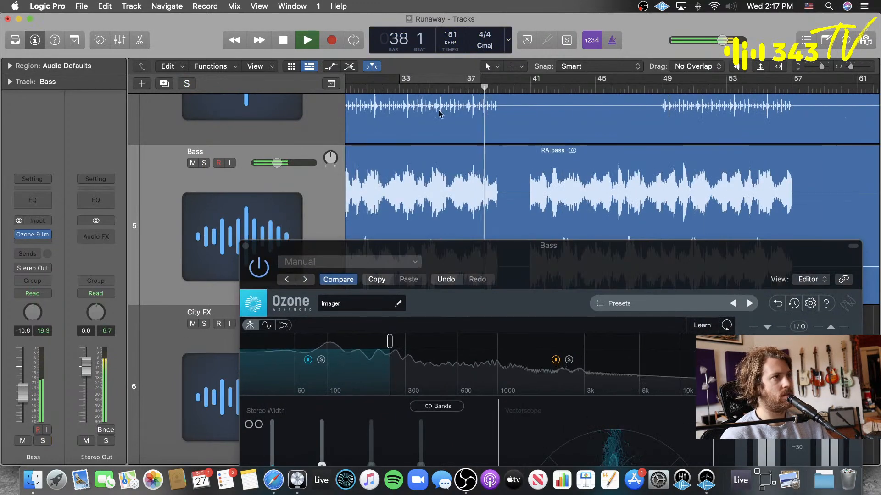
pyautogui.hscroll(-10, 441, 111)
pyautogui.click(410, 92)
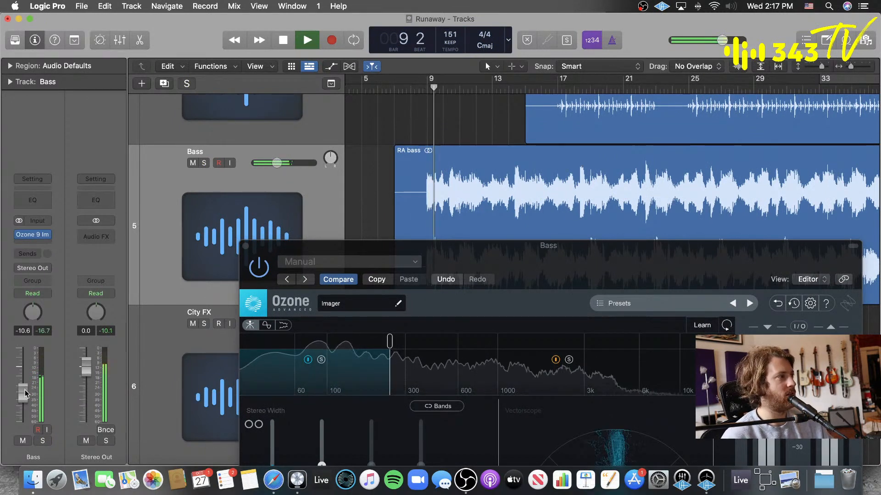
# - Set Bass's volume to -7.8 dB and lower the imager's crossover below 218 Hz during playback
pyautogui.moveTo(25, 393); pyautogui.dragTo(25, 374)
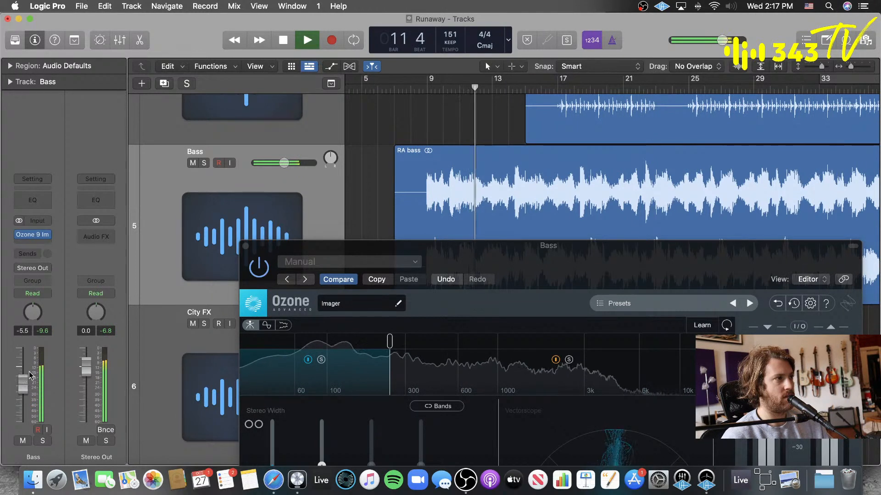
pyautogui.moveTo(389, 341); pyautogui.dragTo(385, 346)
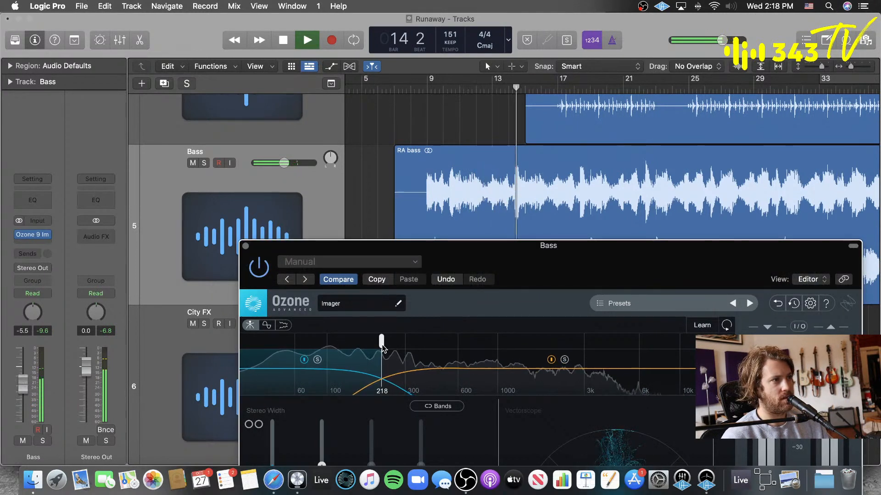
pyautogui.moveTo(384, 348); pyautogui.dragTo(378, 351)
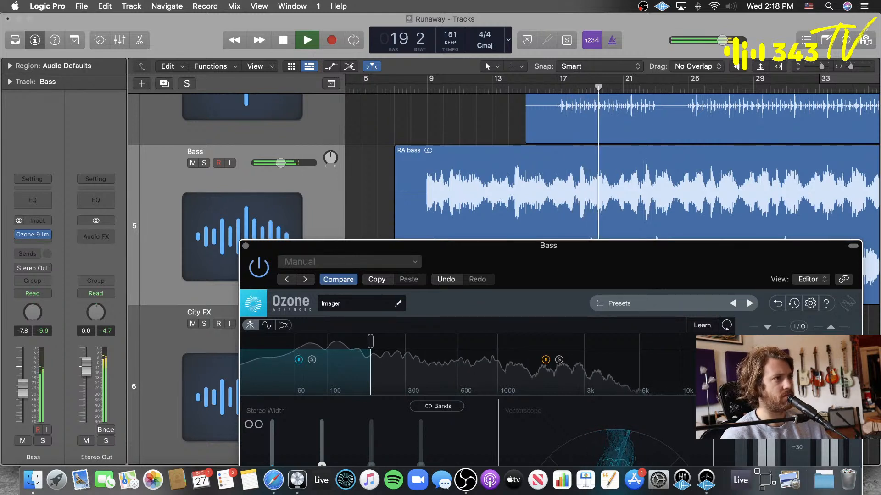
# - Solo Bass, stop playback, and return the playhead to bar 9
pyautogui.click(200, 164)
pyautogui.click(204, 164)
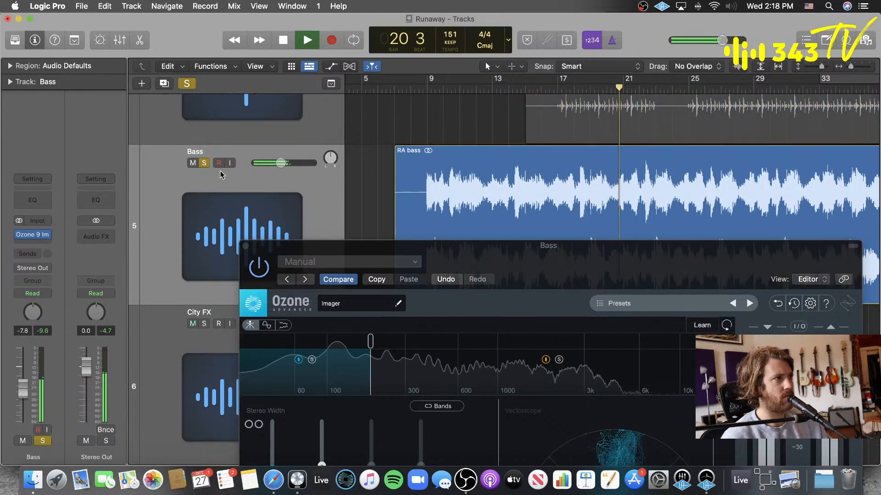
pyautogui.press('space')
pyautogui.click(425, 88)
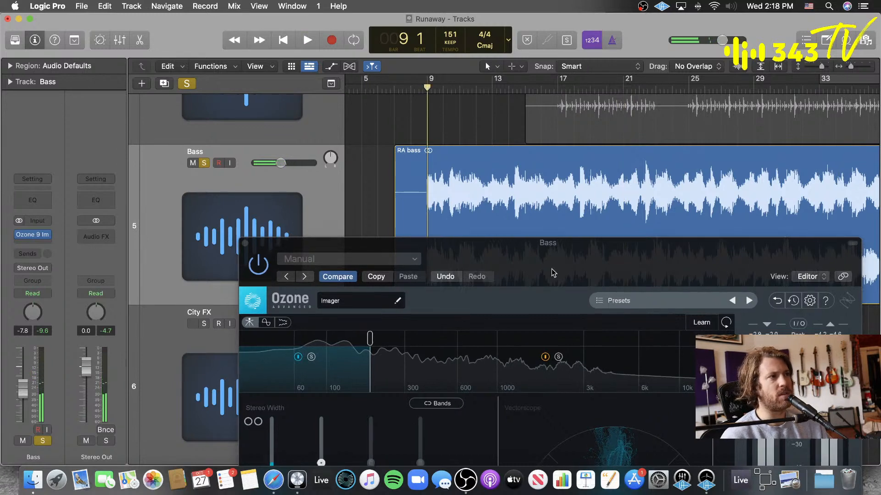
# - Add an upper band above about 5 kHz in Bass's imager and set Band 4's width to 89.9 during playback
pyautogui.moveTo(553, 275); pyautogui.dragTo(513, 199)
pyautogui.click(652, 266)
pyautogui.moveTo(652, 267); pyautogui.dragTo(590, 273)
pyautogui.press('space')
pyautogui.moveTo(381, 390); pyautogui.dragTo(381, 350)
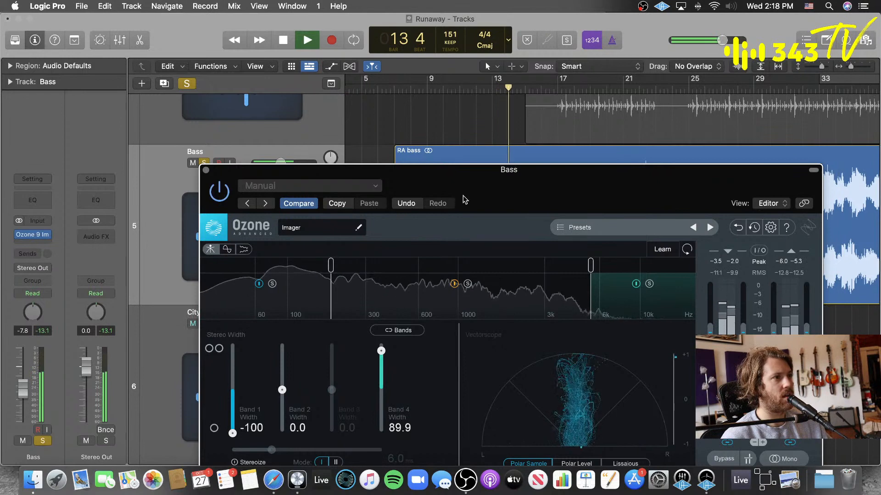
# - Turn off Bass's solo, listen to it in the full mix until about bar 22, and save the project
pyautogui.click(195, 110)
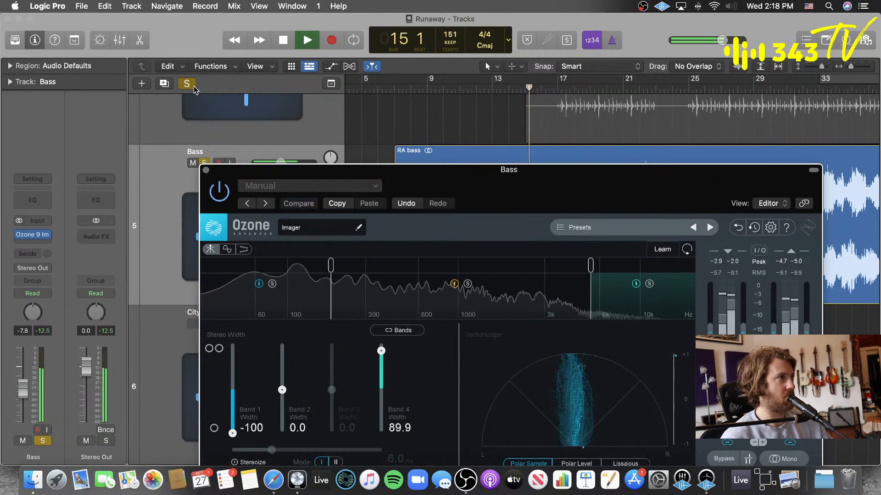
pyautogui.click(189, 85)
pyautogui.moveTo(452, 179); pyautogui.dragTo(454, 202)
pyautogui.scroll(-3, 398, 158)
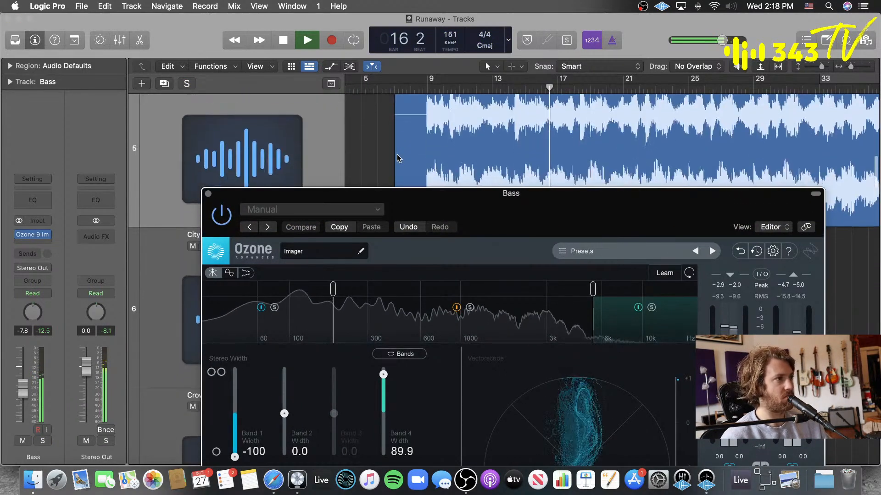
pyautogui.press('super+s')
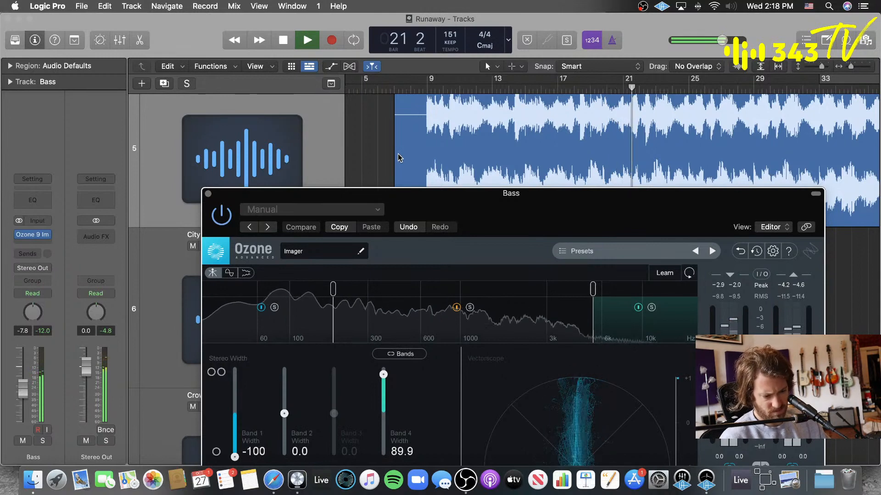
pyautogui.press('space')
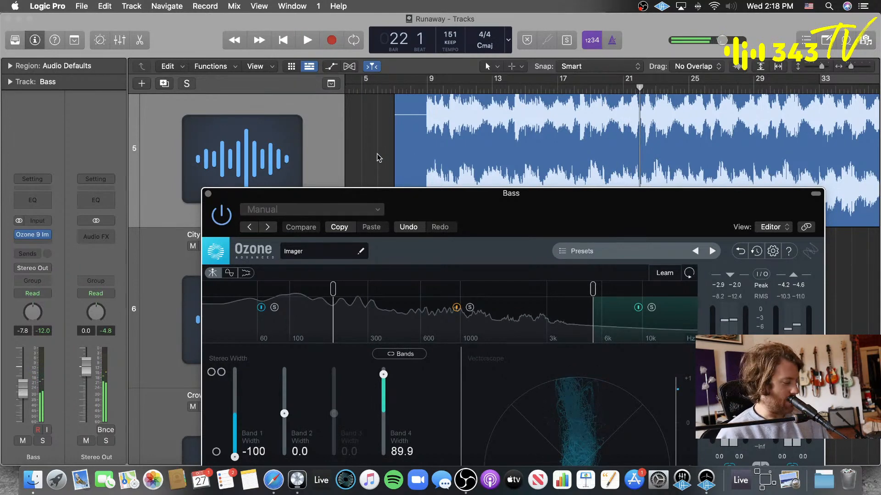
# - Close the imager and split the Bass region at the silent gap around bar 60, trimming the silence on both sides
pyautogui.click(379, 157)
pyautogui.press('z')
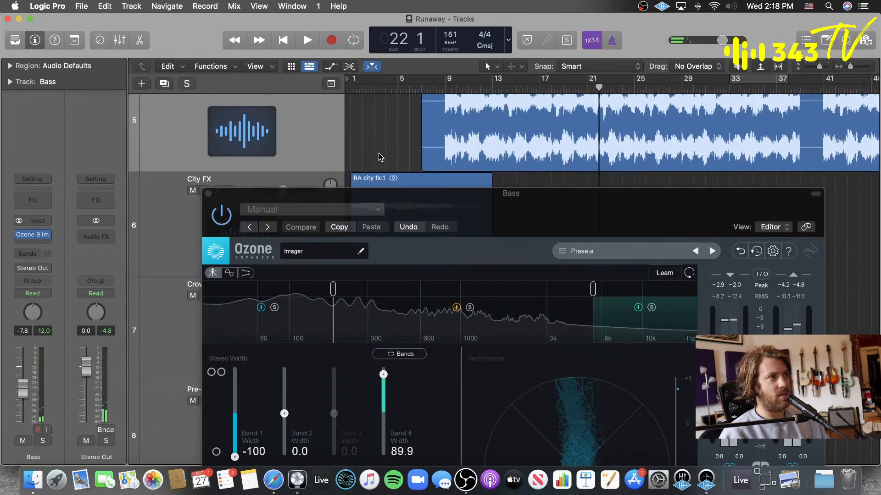
pyautogui.press('v')
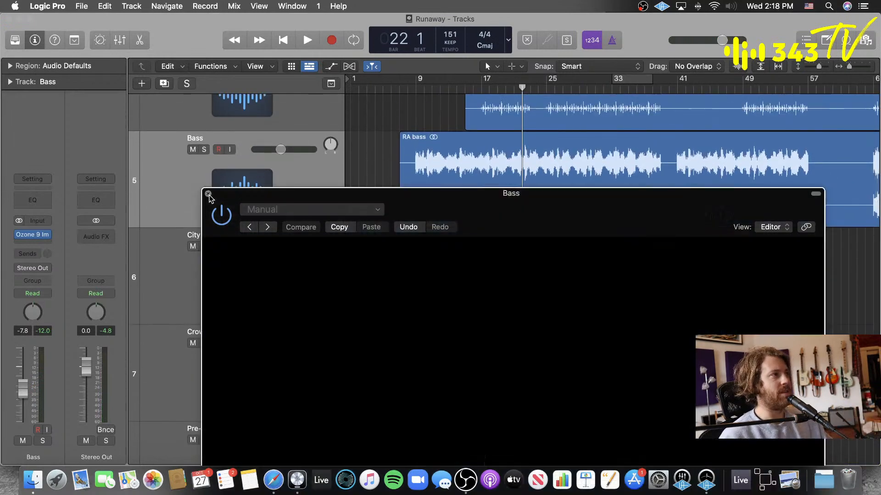
pyautogui.press('super+Left')
pyautogui.press('super+Left')
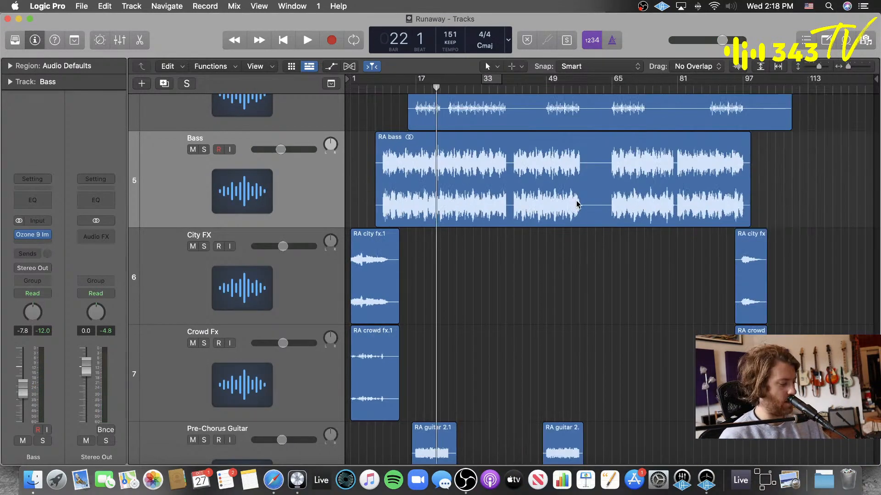
pyautogui.press('t')
pyautogui.press('i')
pyautogui.moveTo(584, 205); pyautogui.dragTo(596, 201)
pyautogui.press('t')
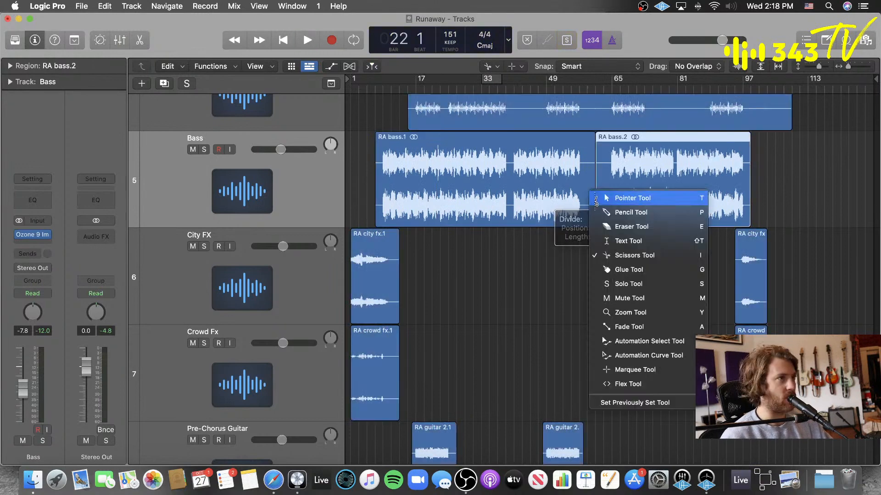
pyautogui.press('t')
pyautogui.moveTo(595, 224); pyautogui.dragTo(587, 227)
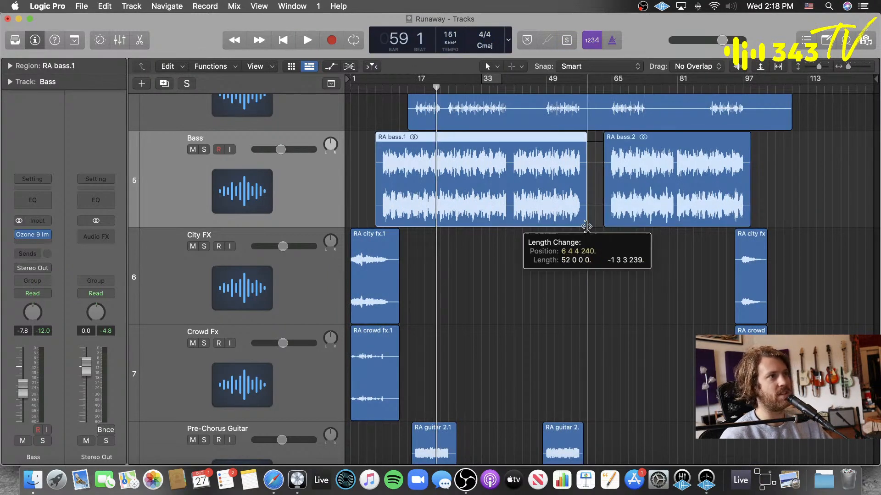
# - Split the Panning Hi Hat region into three at its silent gaps and trim both ends of the last piece to its audio
pyautogui.scroll(-8, 449, 268)
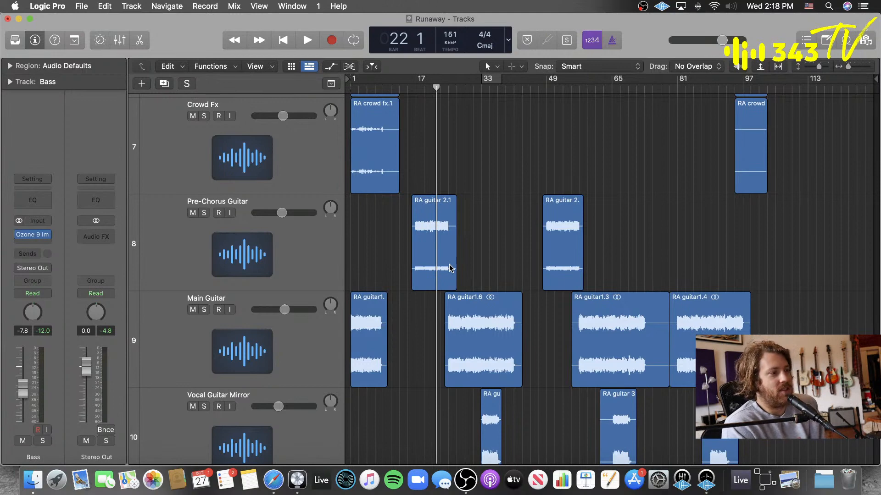
pyautogui.scroll(10, 449, 269)
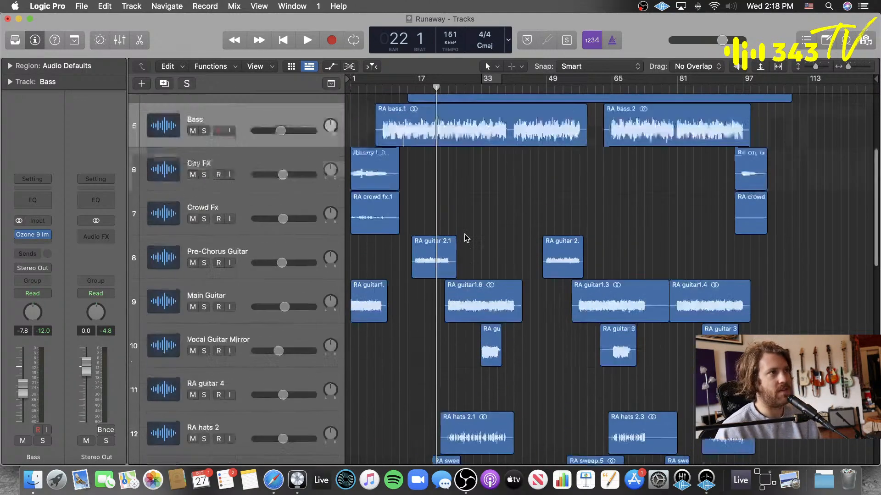
pyautogui.scroll(-1, 466, 234)
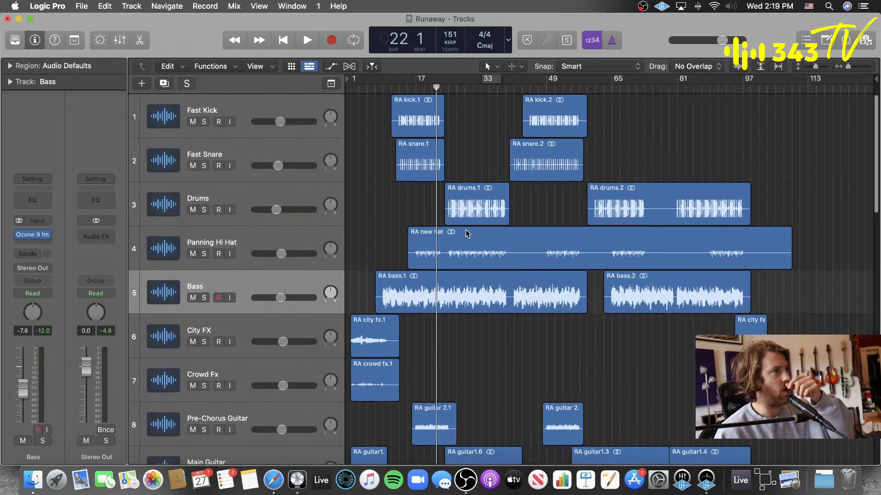
pyautogui.press('t')
pyautogui.press('i')
pyautogui.click(522, 259)
pyautogui.click(673, 259)
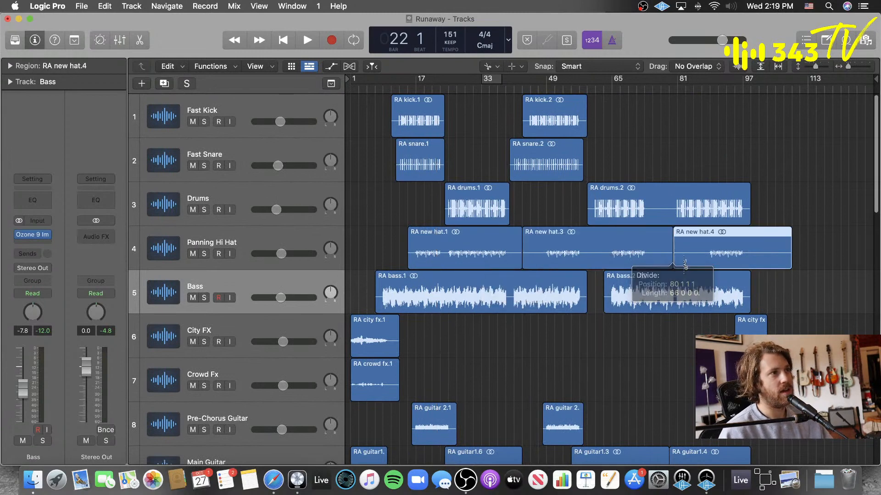
pyautogui.press('t')
pyautogui.press('t')
pyautogui.moveTo(679, 260); pyautogui.dragTo(702, 260)
pyautogui.moveTo(789, 260); pyautogui.dragTo(749, 273)
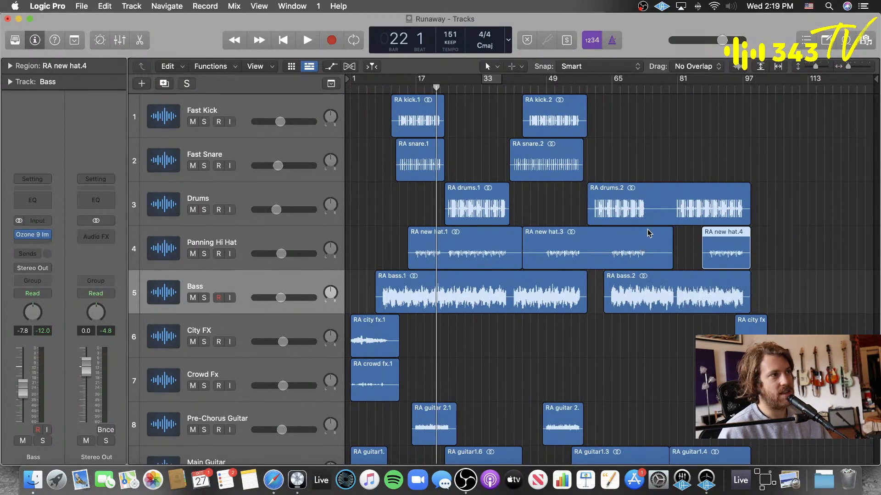
# - Split the second Drums region at its silent gap and remove the silence between the two resulting pieces
pyautogui.press('t')
pyautogui.press('i')
pyautogui.moveTo(642, 207)
pyautogui.mouseDown()
pyautogui.moveTo(671, 220)
pyautogui.moveTo(650, 222)
pyautogui.mouseUp()
pyautogui.press('t')
pyautogui.press('t')
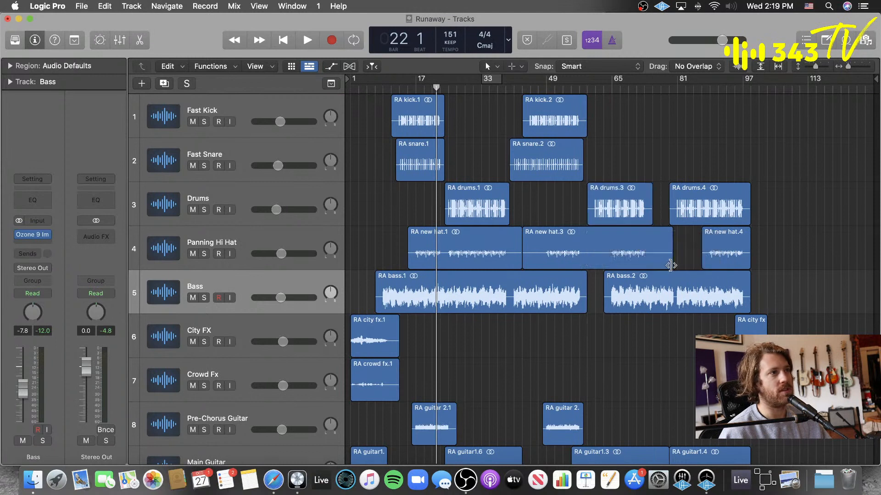
# - Trim the middle Panning Hi Hat region at both ends and shorten the end of the first one
pyautogui.moveTo(672, 266); pyautogui.dragTo(652, 268)
pyautogui.moveTo(527, 266); pyautogui.dragTo(539, 265)
pyautogui.moveTo(521, 265); pyautogui.dragTo(510, 265)
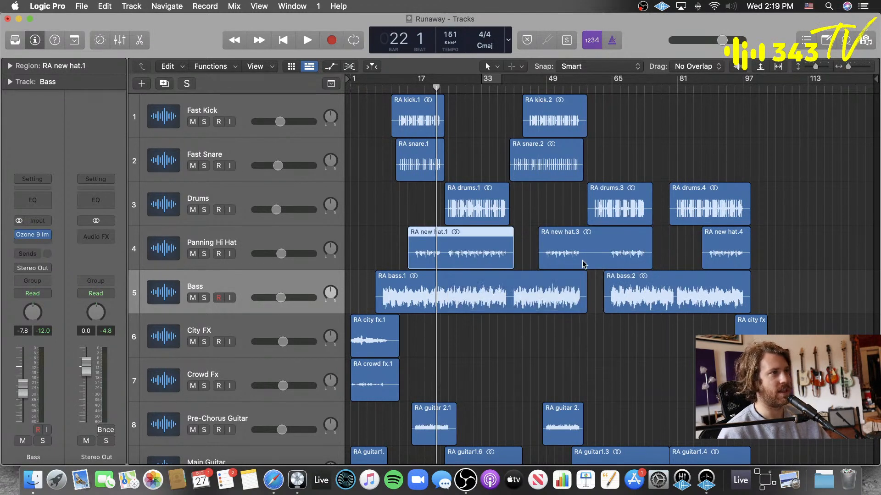
# - Split the middle Panning Hi Hat region at its silent gap and trim the silence on both sides of the cut
pyautogui.press('t')
pyautogui.press('i')
pyautogui.click(593, 264)
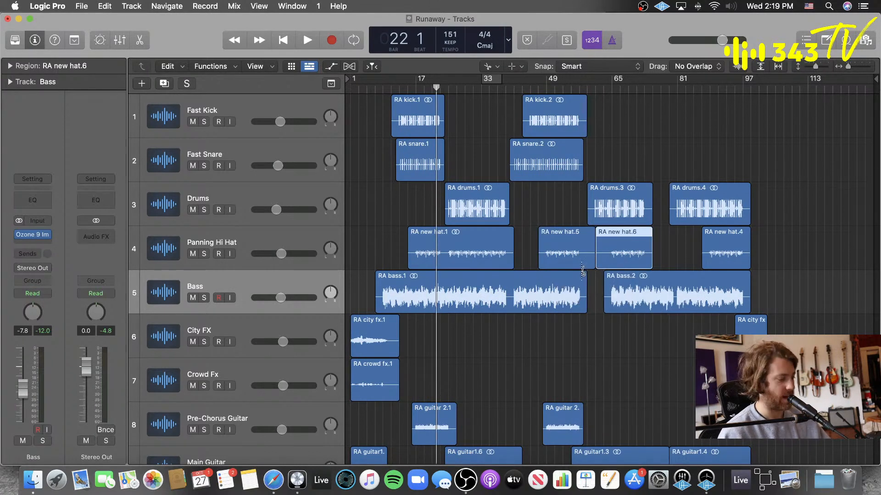
pyautogui.press('t')
pyautogui.click(591, 267)
pyautogui.moveTo(596, 265)
pyautogui.mouseDown()
pyautogui.moveTo(604, 265)
pyautogui.moveTo(579, 265)
pyautogui.mouseUp()
pyautogui.click(588, 265)
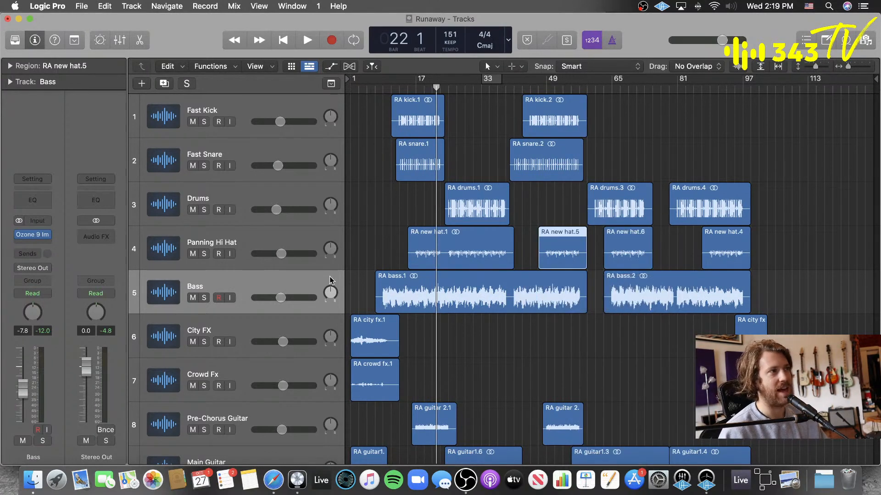
pyautogui.click(362, 241)
# - Shorten the end of the Main Guitar region RA guitar1.3 to where the Drums region above it ends
pyautogui.scroll(-3, 385, 233)
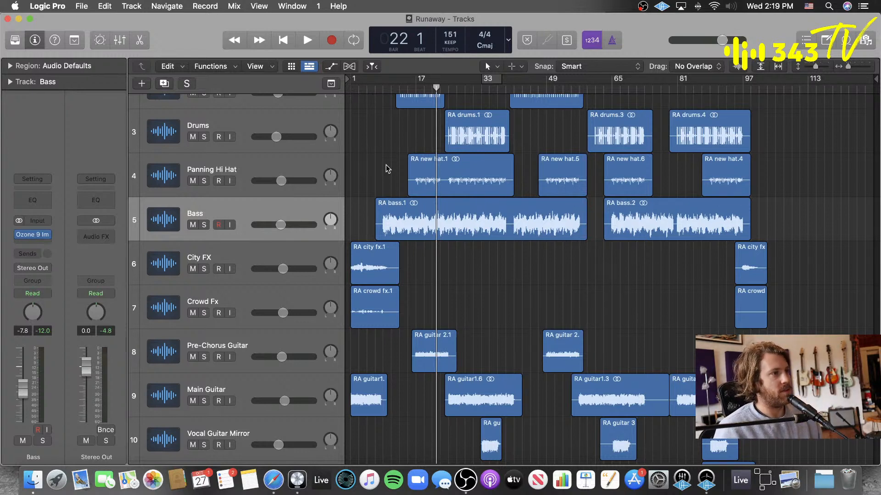
pyautogui.scroll(-1, 689, 388)
pyautogui.moveTo(668, 393); pyautogui.dragTo(651, 408)
pyautogui.click(677, 341)
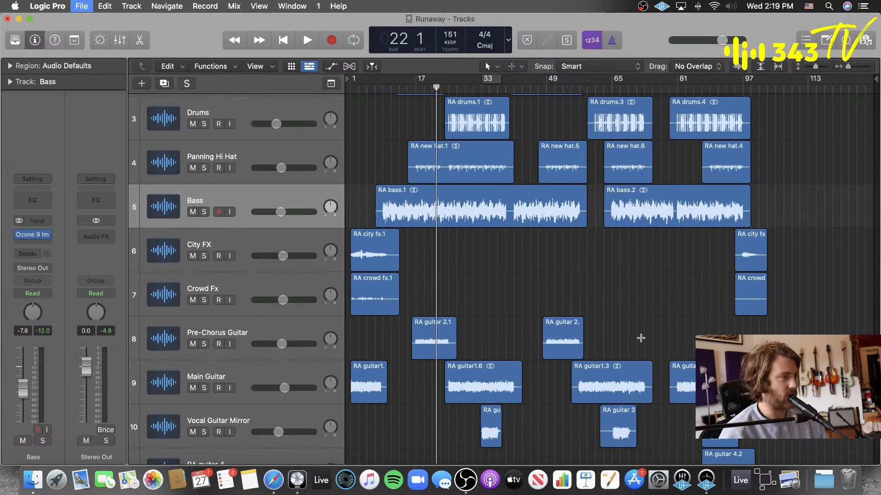
# - Look over the remaining tracks of the arrangement, checking the Verse 1 and Verse 2 vocal tracks
pyautogui.press('super+Down')
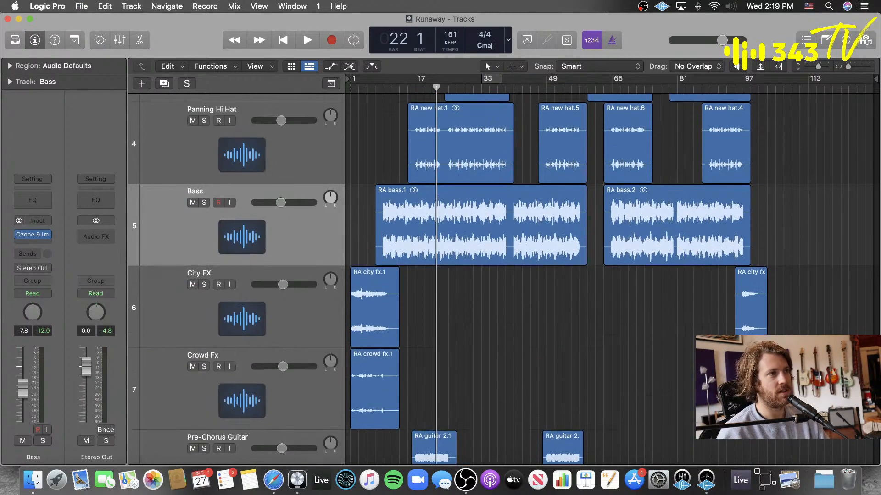
pyautogui.press('super+Up')
pyautogui.scroll(-10, 604, 309)
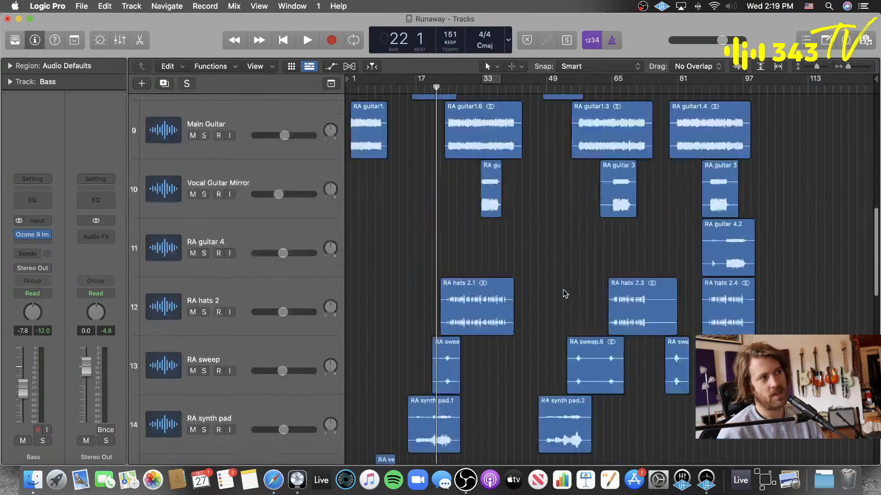
pyautogui.click(220, 275)
pyautogui.click(223, 333)
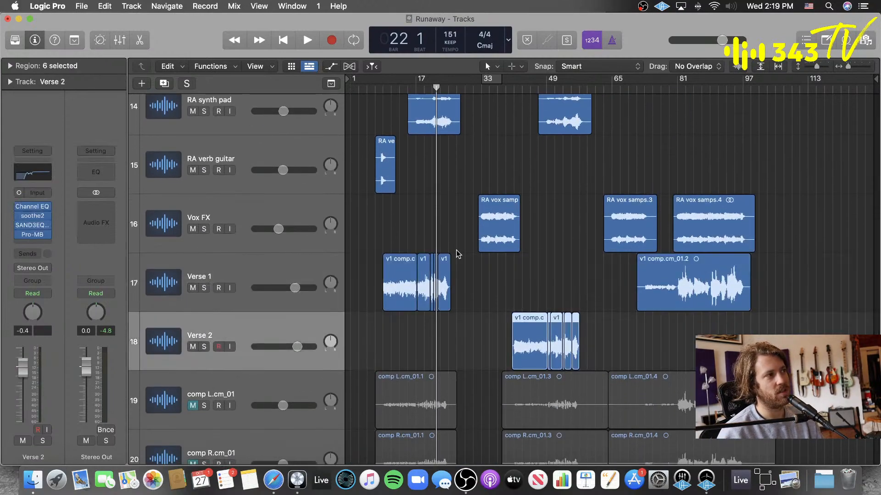
pyautogui.scroll(15, 422, 224)
pyautogui.scroll(-12, 422, 224)
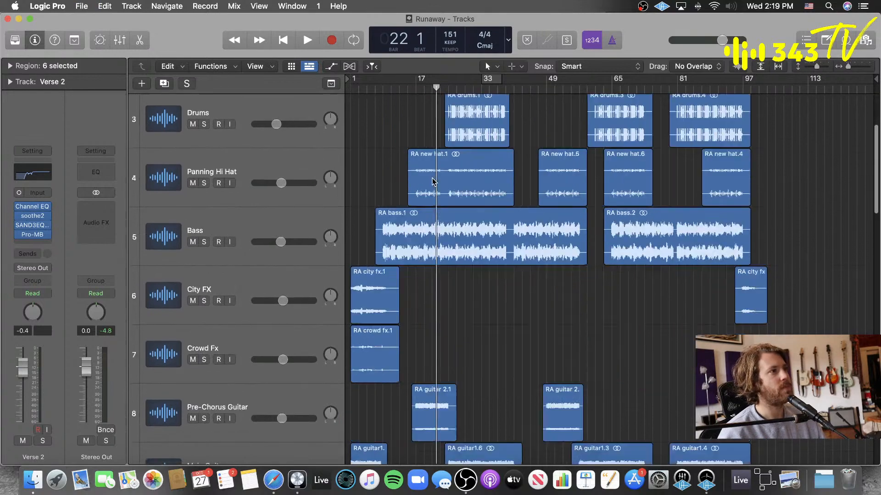
pyautogui.scroll(-2, 435, 180)
pyautogui.click(245, 239)
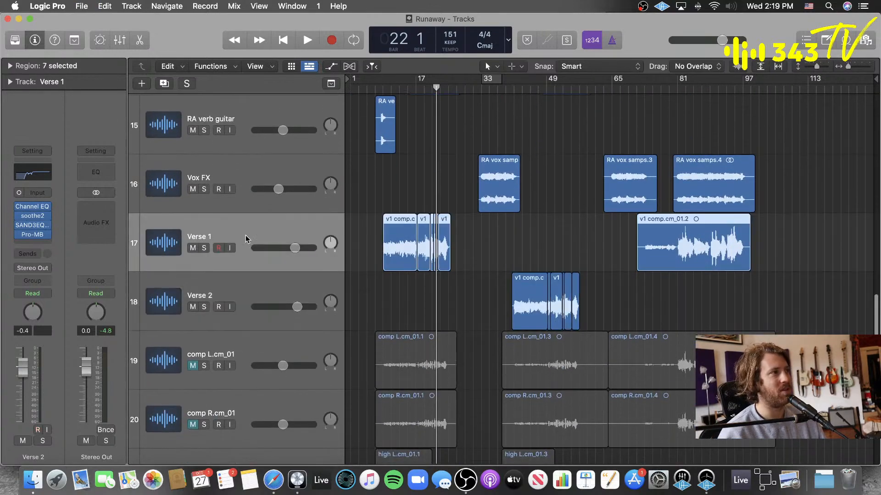
pyautogui.scroll(15, 413, 204)
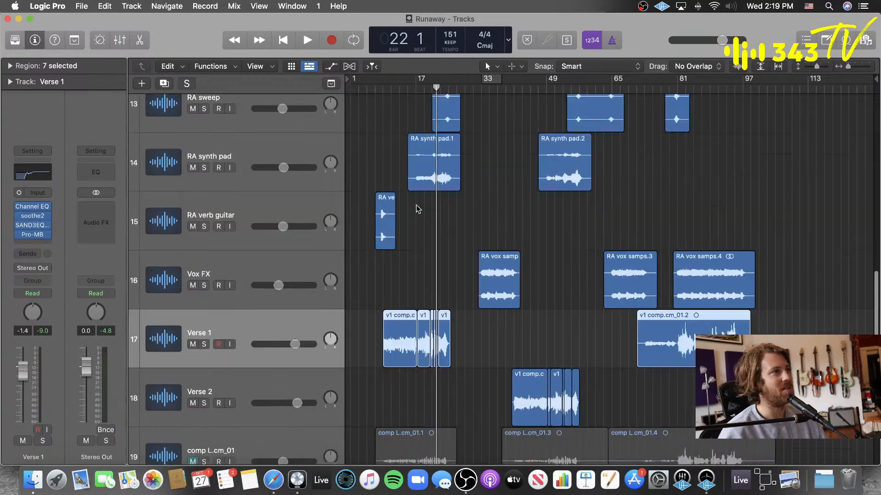
# - Play the mix from bar 8 and insert a stereo SAND3EQPEZL x64 after the imager on Bass
pyautogui.click(379, 86)
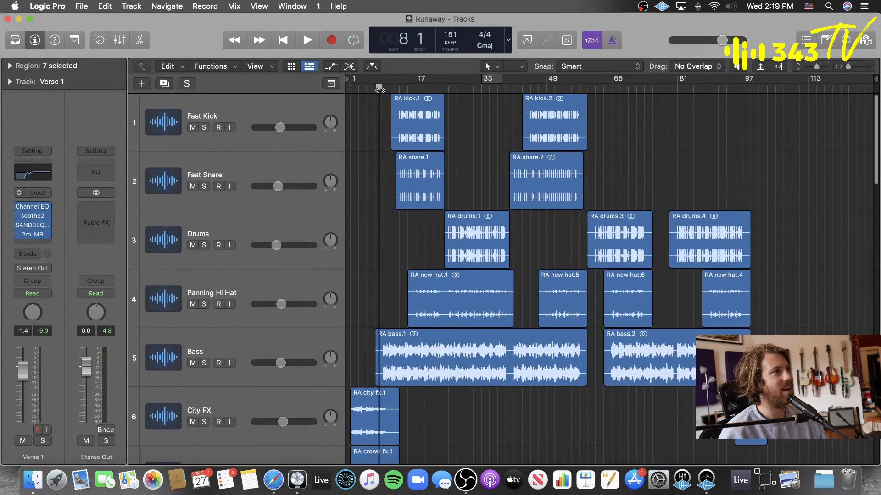
pyautogui.press('space')
pyautogui.click(269, 342)
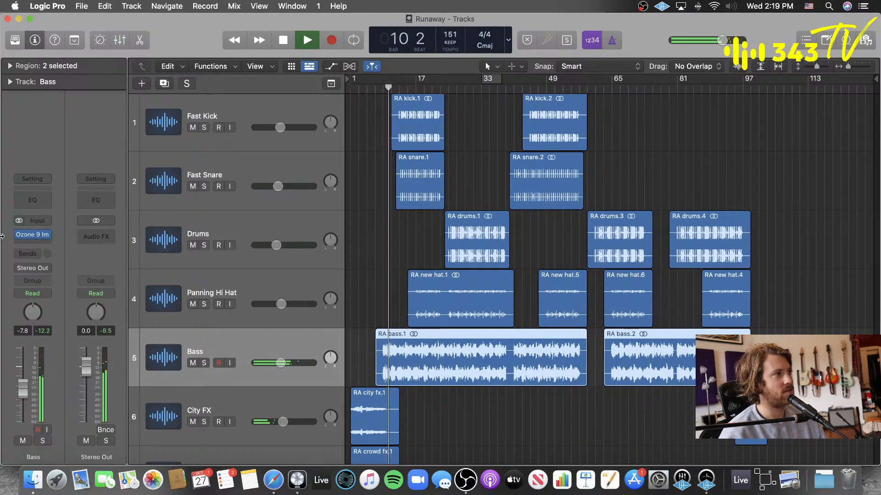
pyautogui.click(46, 247)
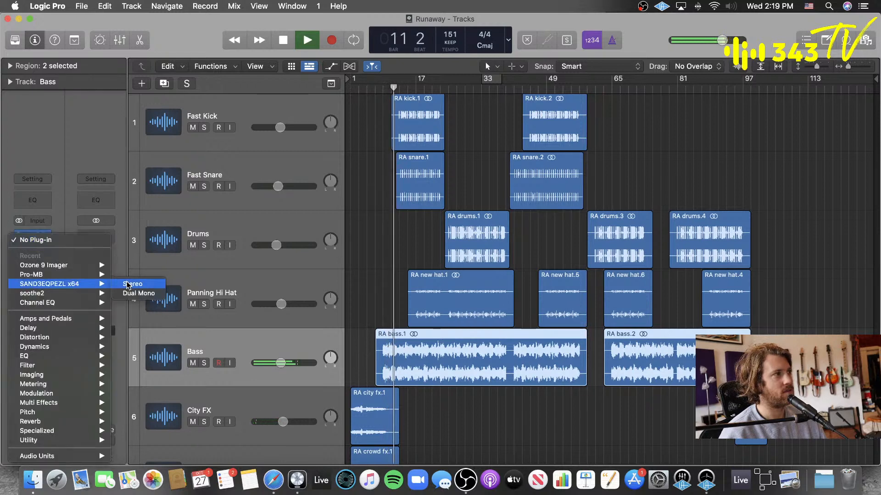
pyautogui.click(252, 255)
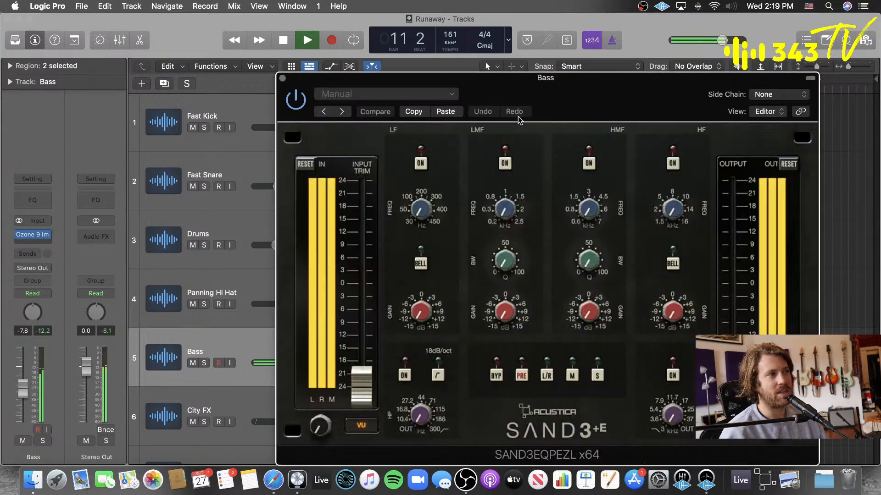
pyautogui.moveTo(571, 110); pyautogui.dragTo(470, 58)
# - Enable the HMF band of Bass's EQ at about 3 kHz and cut it about 9 dB, soloing Bass while adjusting
pyautogui.click(487, 113)
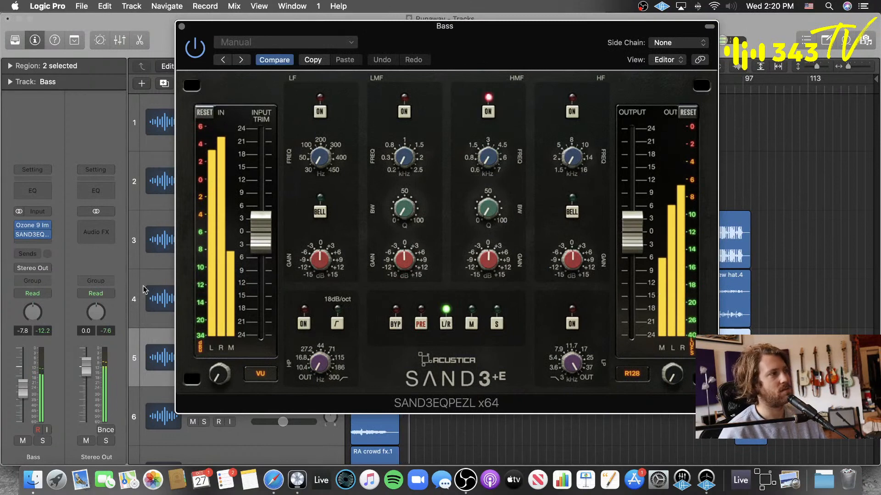
pyautogui.click(43, 440)
pyautogui.moveTo(489, 158); pyautogui.dragTo(508, 114)
pyautogui.moveTo(488, 255); pyautogui.dragTo(502, 216)
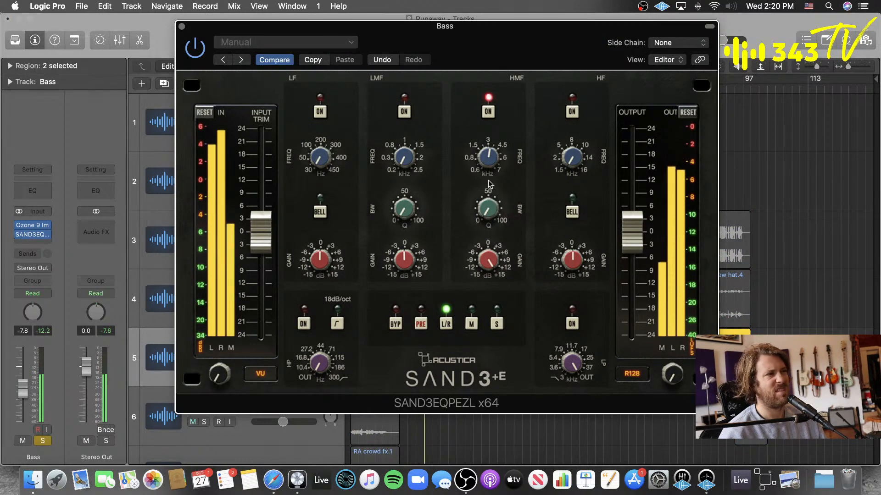
pyautogui.moveTo(489, 259); pyautogui.dragTo(477, 336)
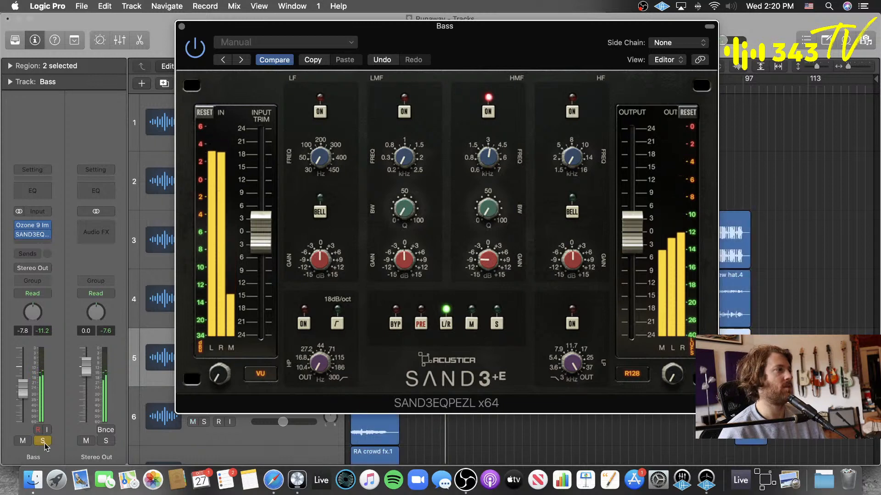
pyautogui.moveTo(426, 101); pyautogui.dragTo(656, 96)
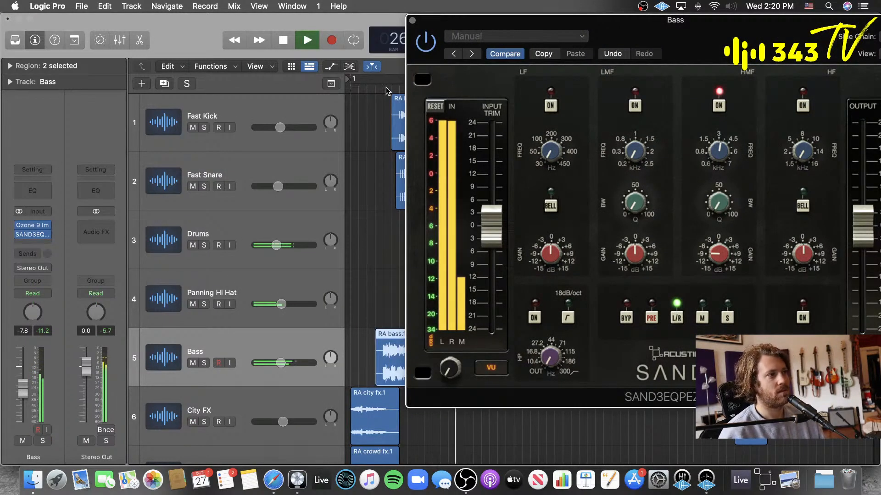
# - Replay the mix from about bar 7, raise Bass's volume to -5.3 dB and save the project, closing the EQ
pyautogui.click(719, 106)
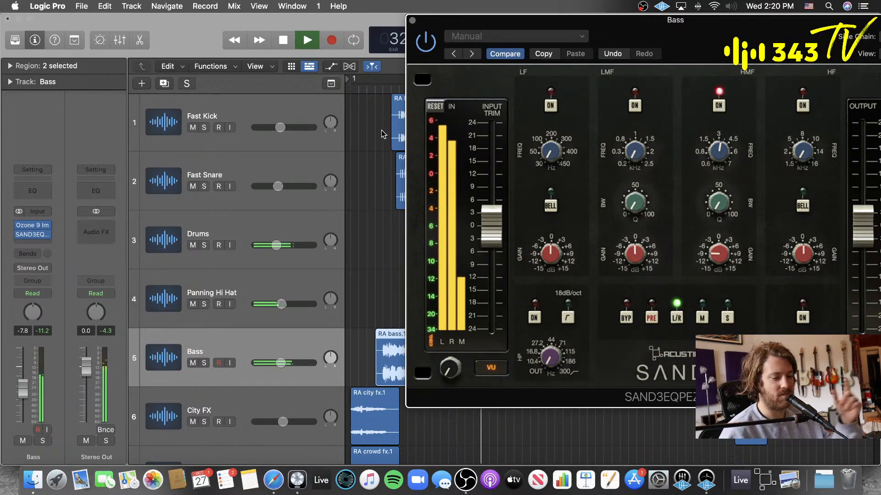
pyautogui.click(378, 89)
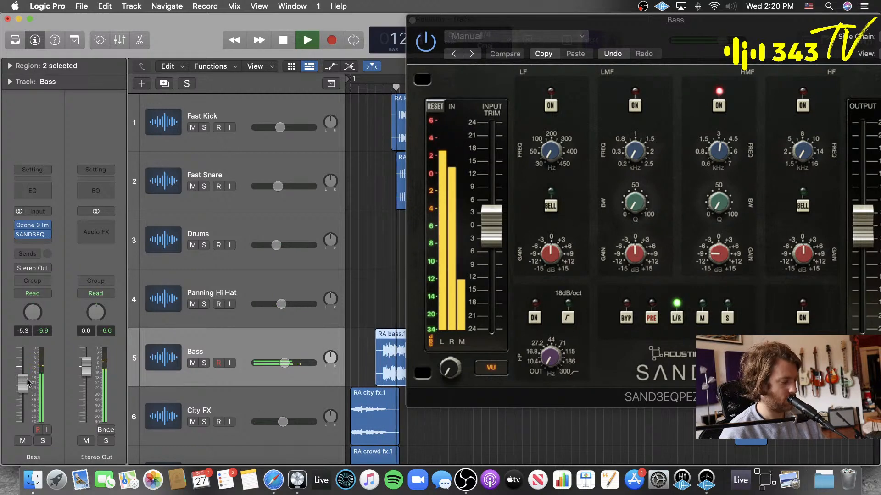
pyautogui.press('super+s')
pyautogui.click(363, 272)
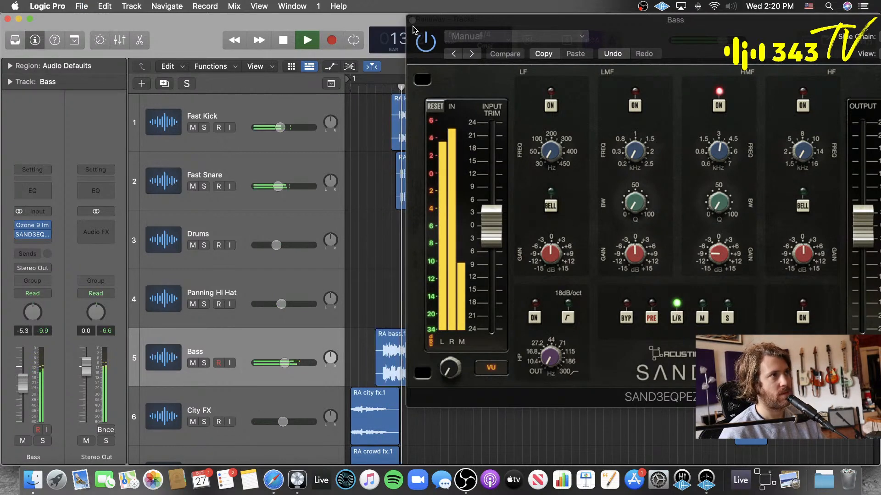
pyautogui.click(412, 19)
# - Stop playback and insert FabFilter Pro-MB on Bass after the SAND3EQPEZL x64
pyautogui.scroll(-3, 372, 206)
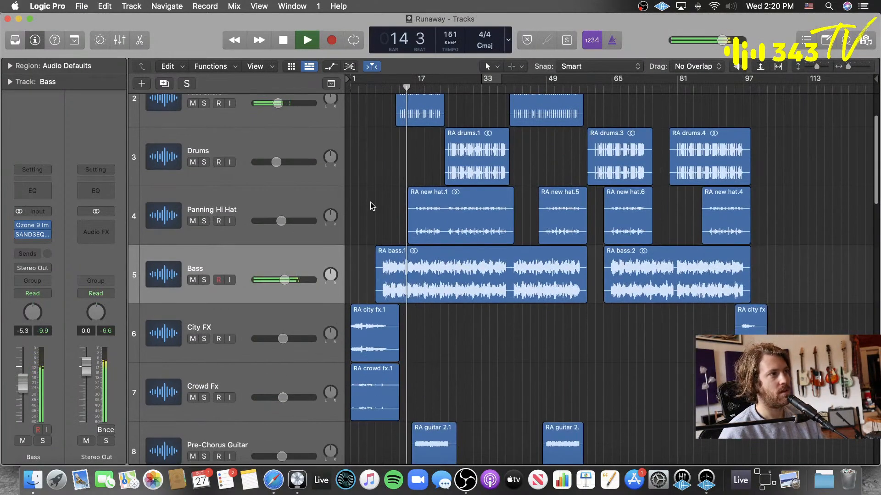
pyautogui.press('space')
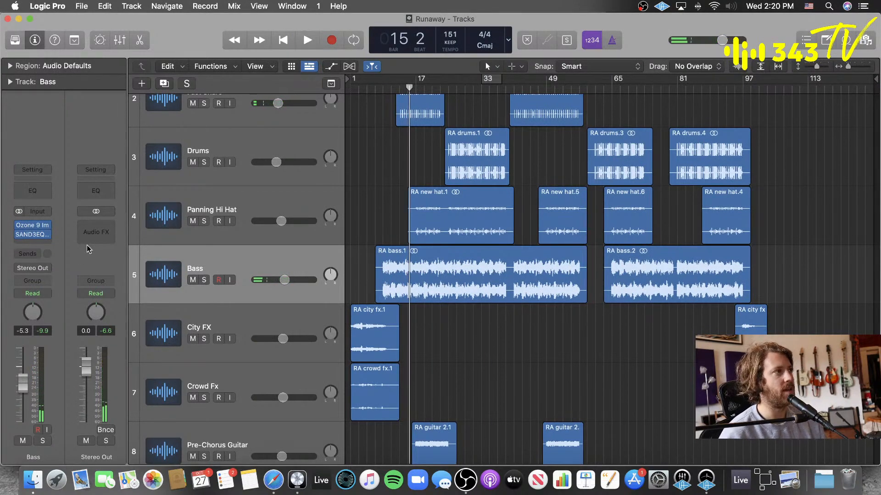
pyautogui.click(32, 243)
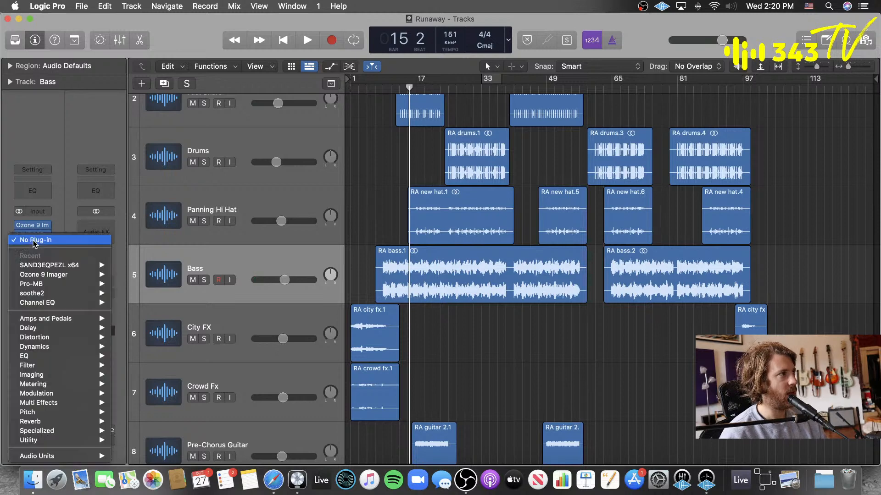
pyautogui.moveTo(66, 457)
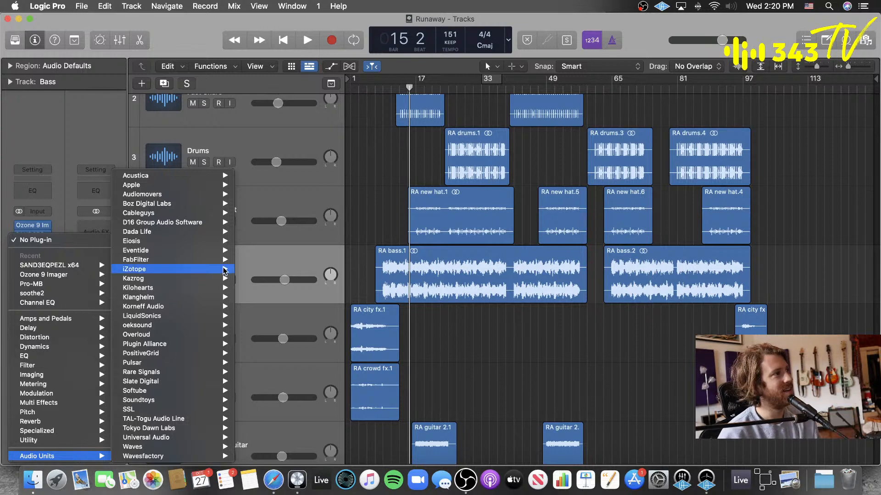
pyautogui.moveTo(211, 262)
pyautogui.moveTo(289, 307)
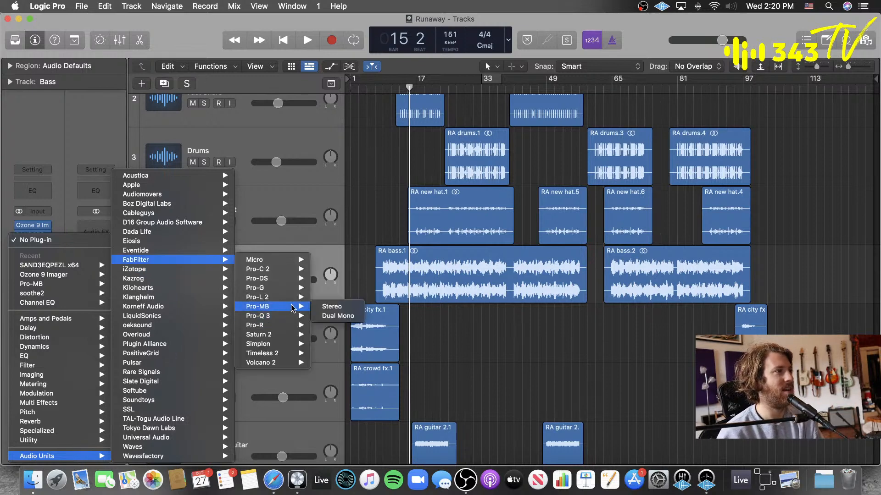
pyautogui.click(341, 315)
# - Create a low compression band reaching up to about 500 Hz in Pro-MB, auditioning it with Bass and the band soloed
pyautogui.click(305, 234)
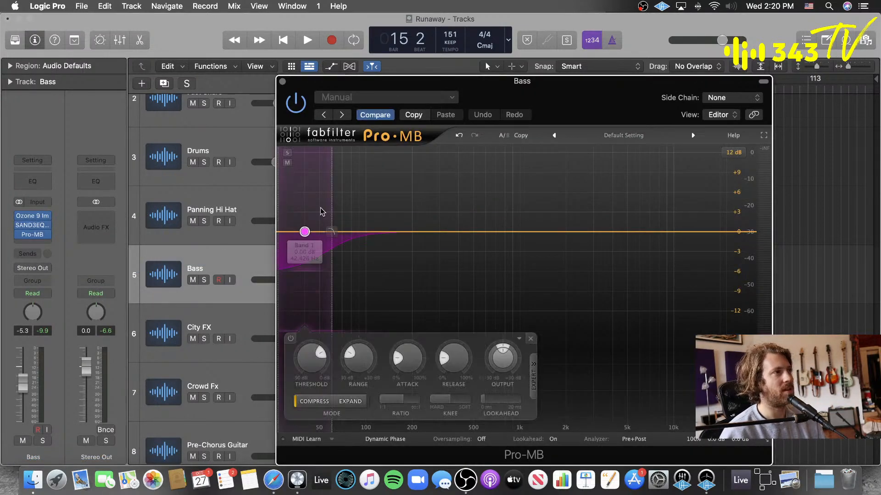
pyautogui.moveTo(324, 211); pyautogui.dragTo(434, 196)
pyautogui.press('s')
pyautogui.press('space')
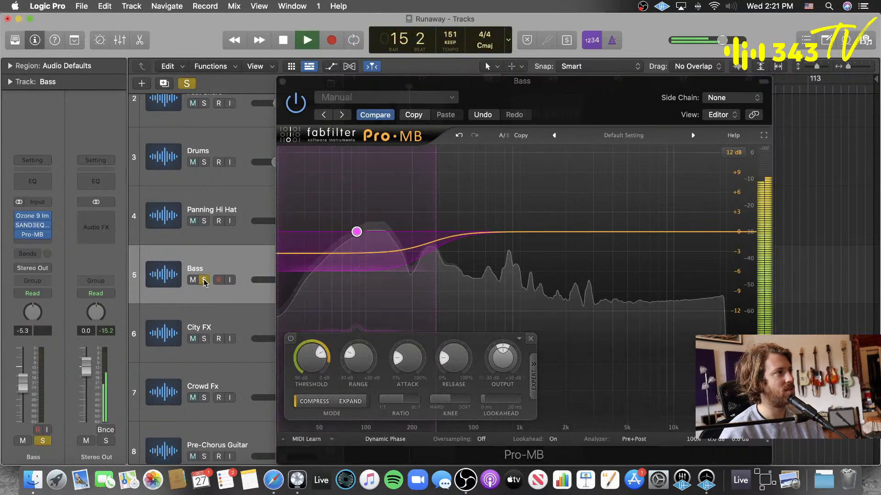
pyautogui.moveTo(435, 184); pyautogui.dragTo(474, 184)
pyautogui.click(288, 152)
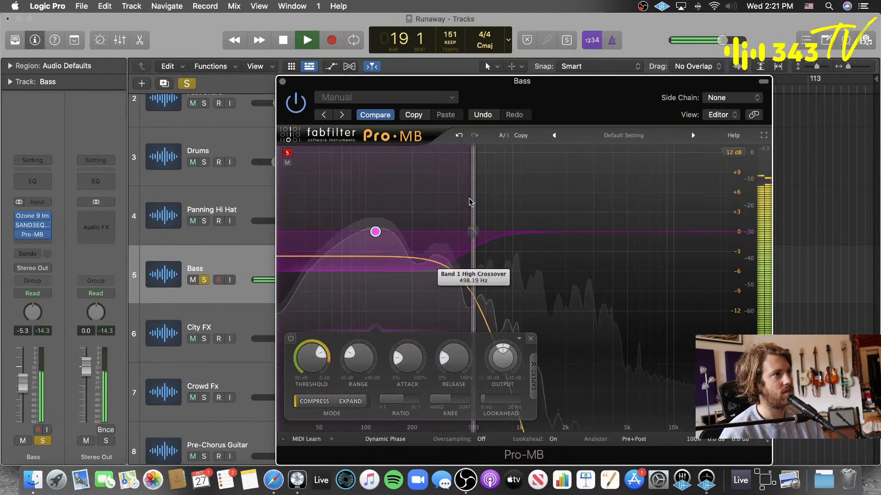
pyautogui.moveTo(469, 198); pyautogui.dragTo(467, 200)
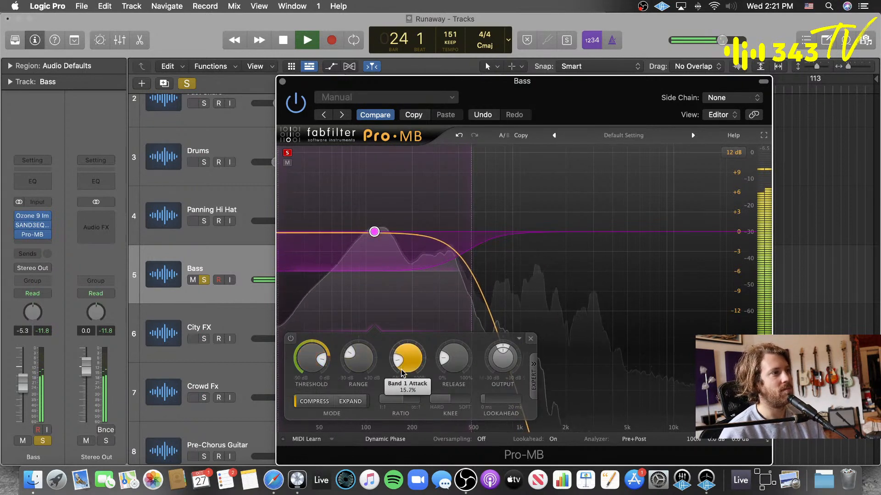
# - Shorten the low band's attack, lengthen its release and set its threshold to about -10.4 dB, taking the band and Bass out of solo
pyautogui.moveTo(398, 396); pyautogui.dragTo(399, 397)
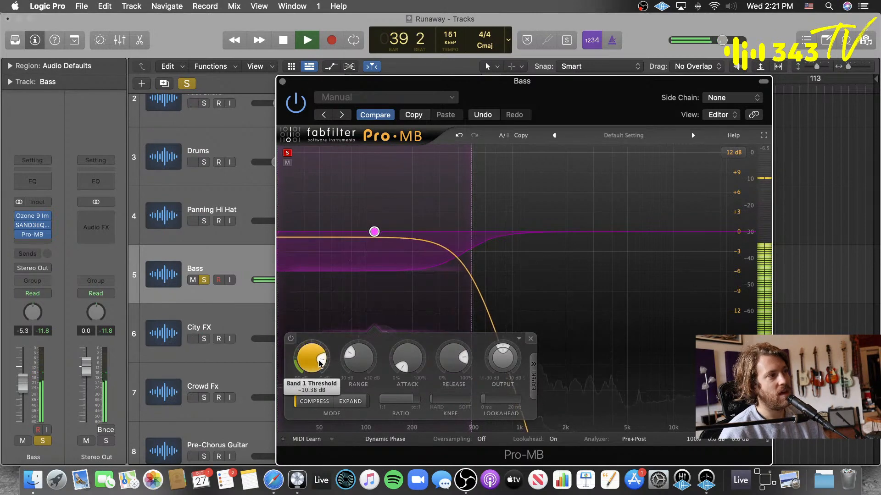
pyautogui.moveTo(513, 100); pyautogui.dragTo(512, 281)
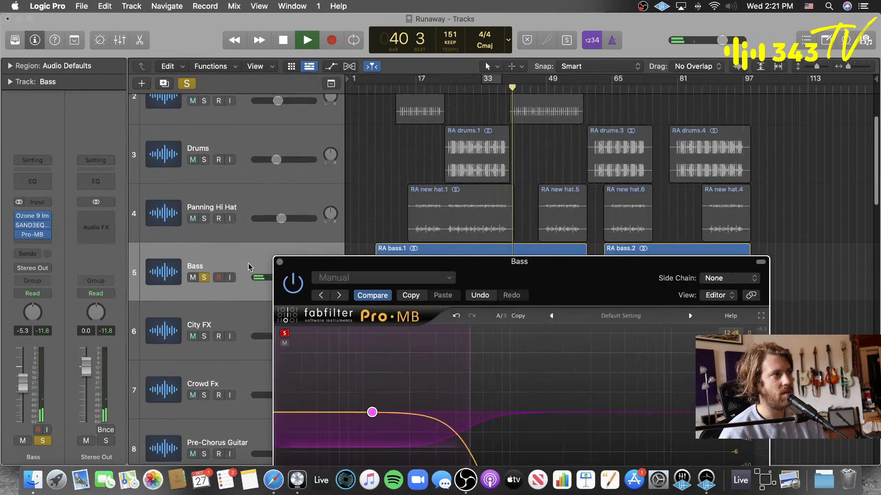
pyautogui.press('space')
pyautogui.click(285, 334)
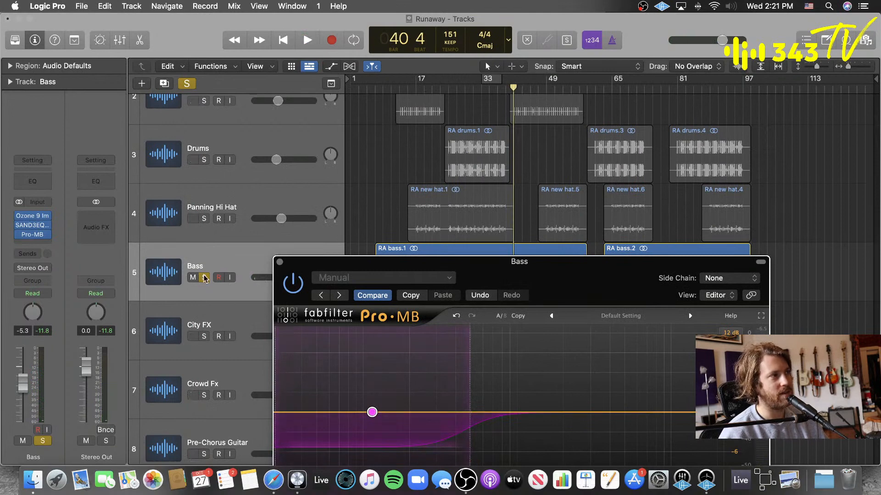
pyautogui.click(205, 278)
# - Play the full mix from about bar 8 and raise Bass's volume to -3.8 dB with Pro-MB in view
pyautogui.scroll(-5, 402, 198)
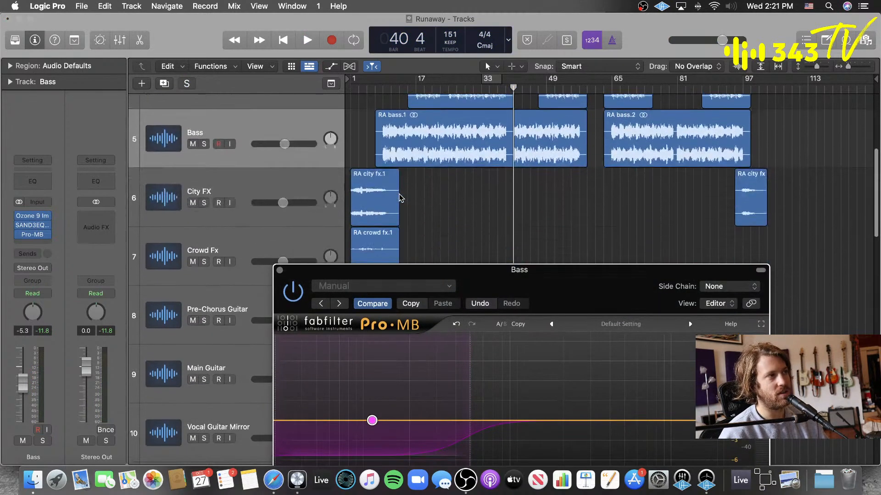
pyautogui.click(385, 88)
pyautogui.press('space')
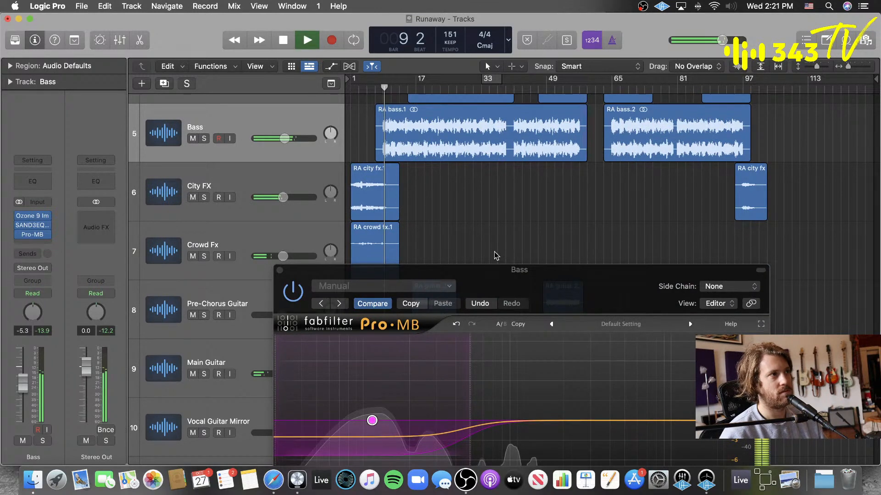
pyautogui.moveTo(496, 269); pyautogui.dragTo(467, 81)
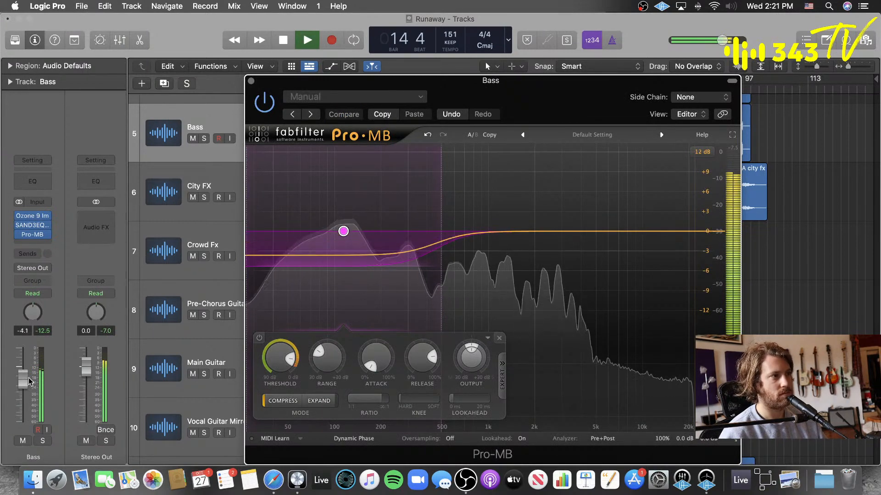
pyautogui.press('super+w')
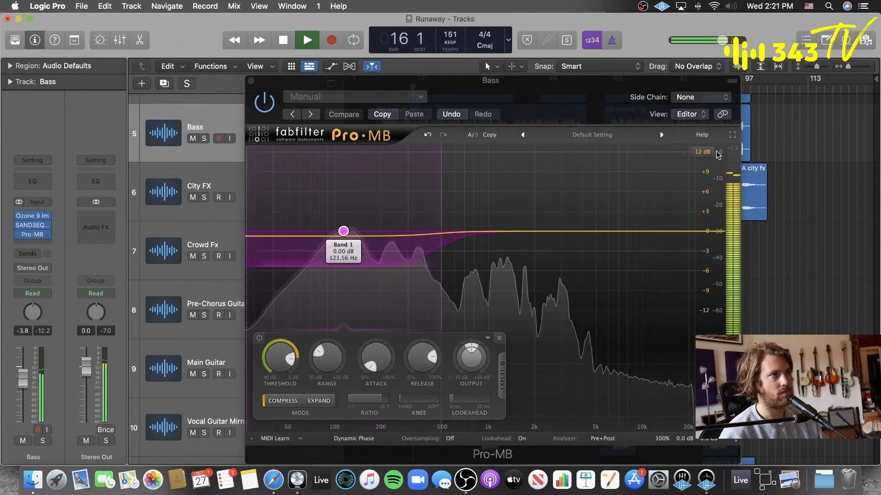
# - Set Pro-MB's display range to 3 dB and raise the low band's output level to +0.84 dB
pyautogui.click(702, 152)
pyautogui.click(706, 166)
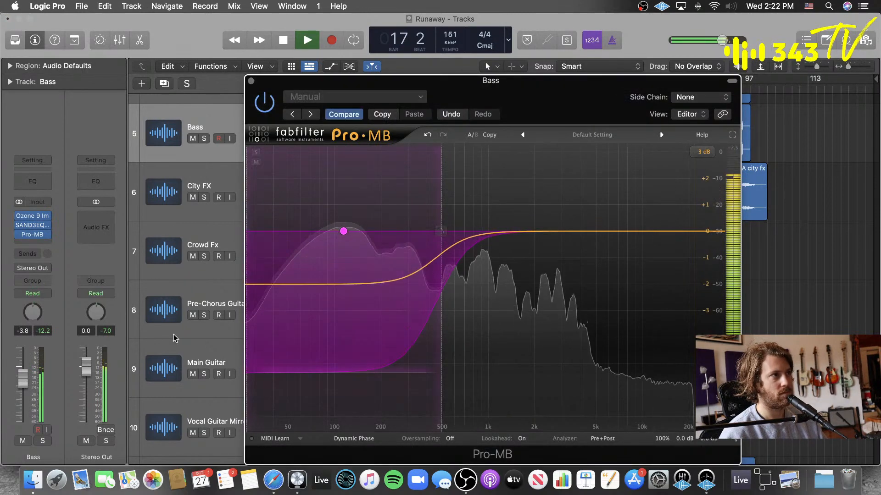
pyautogui.click(344, 232)
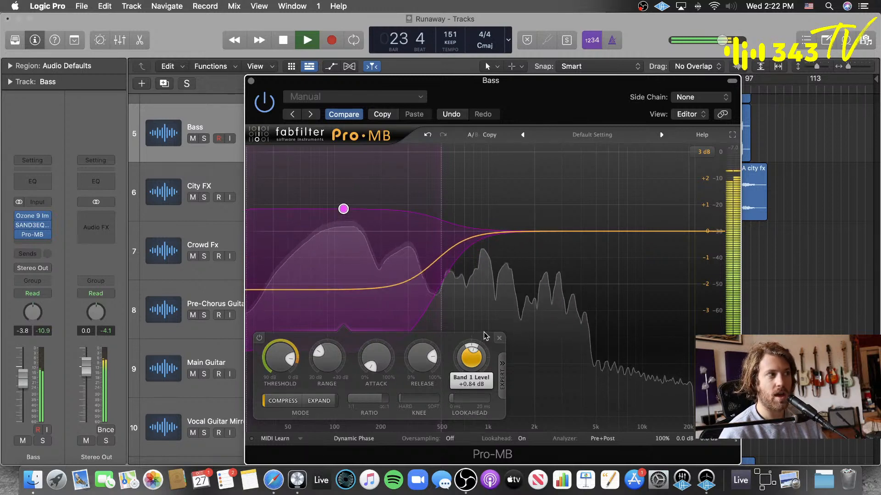
# - Set Bass's volume to -4.0 dB, save the project and close Pro-MB
pyautogui.moveTo(23, 381); pyautogui.dragTo(23, 382)
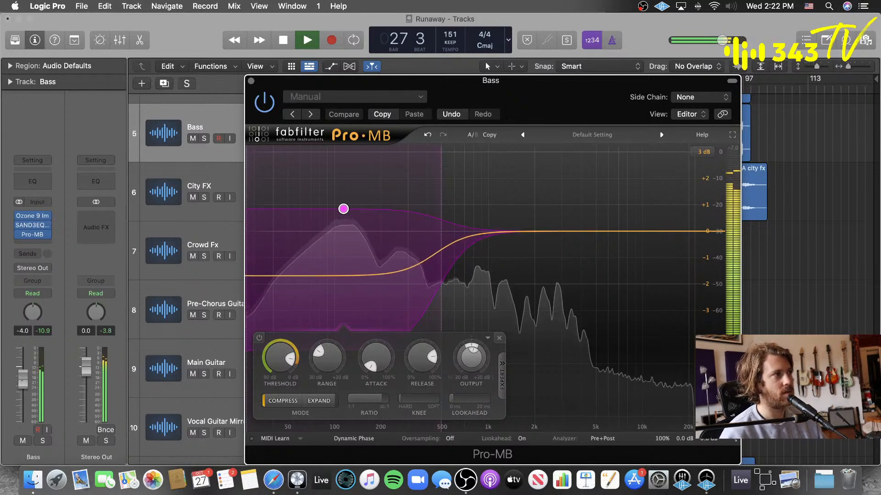
pyautogui.click(74, 369)
pyautogui.press('super+s')
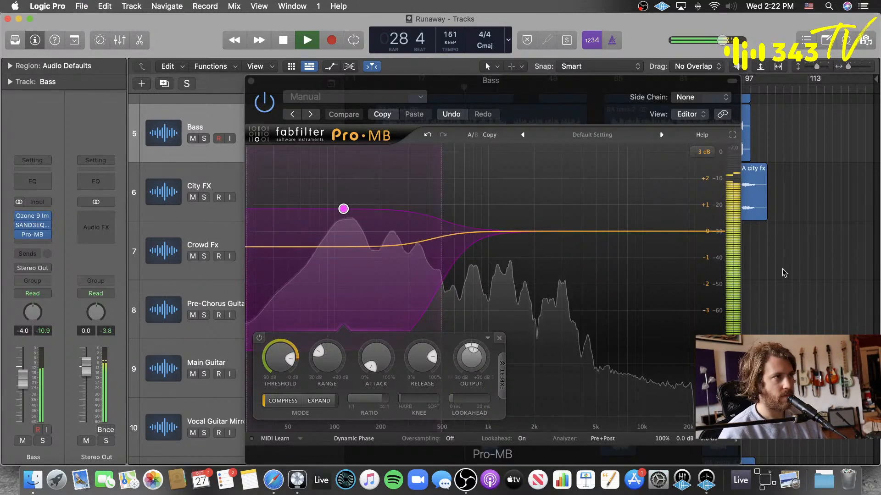
pyautogui.click(251, 81)
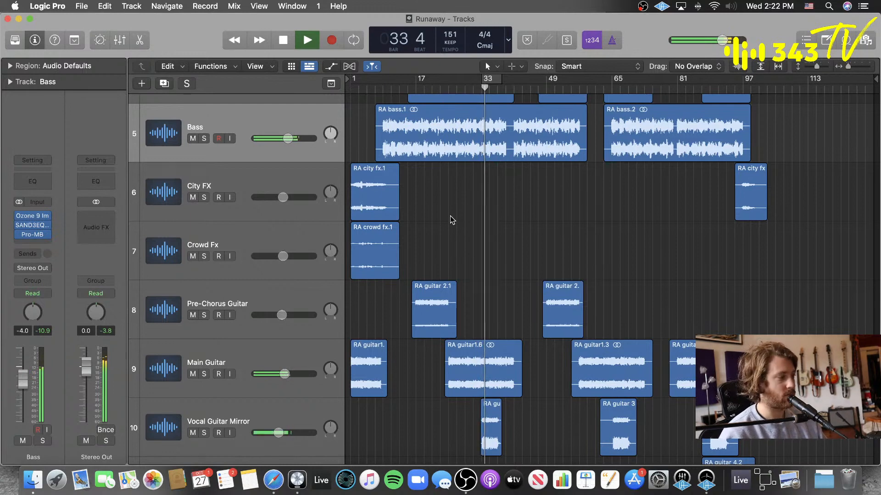
# - Open the SAND3EQPEZL x64 on Vocal Guitar Mirror and check it while playing the mix from about bar 31
pyautogui.scroll(2, 445, 211)
pyautogui.scroll(-5, 445, 211)
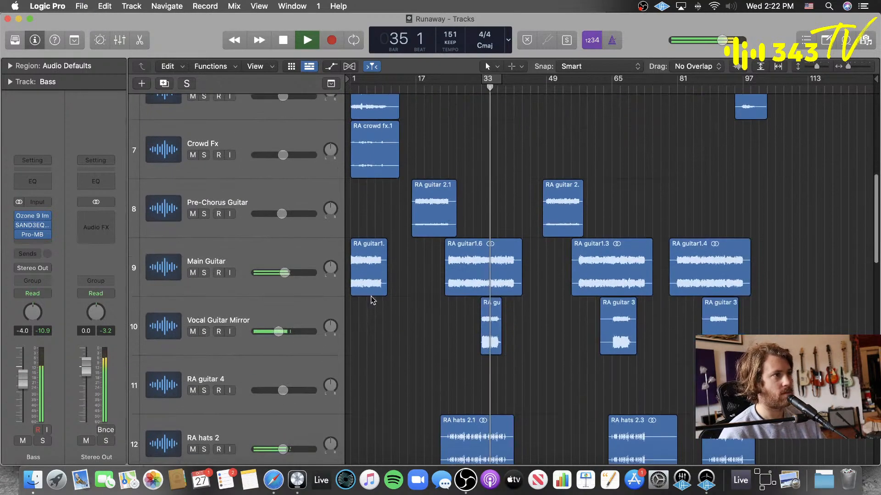
pyautogui.click(448, 330)
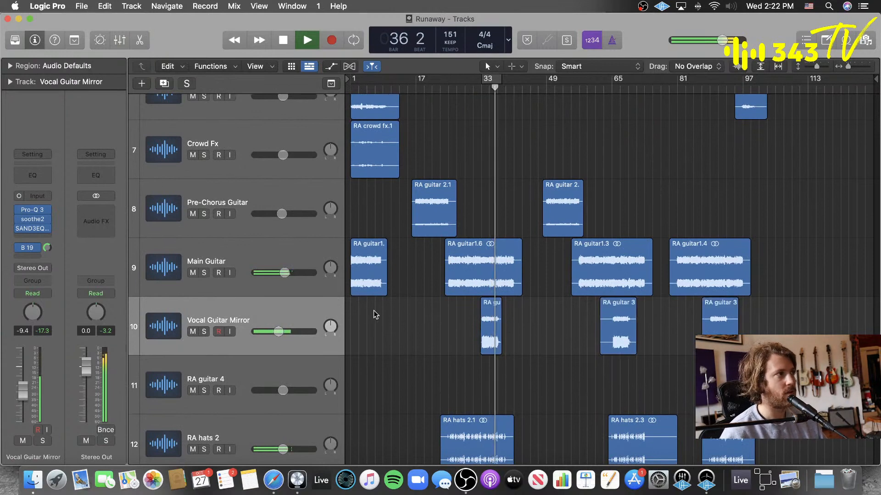
pyautogui.click(37, 229)
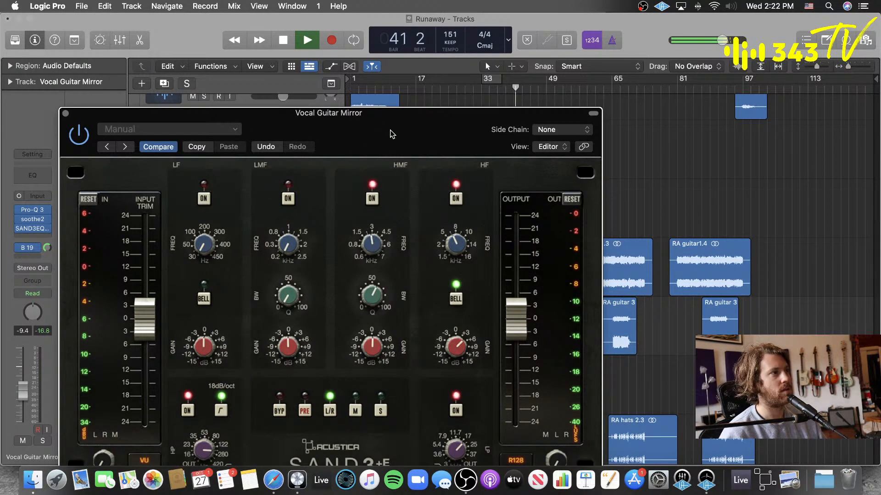
pyautogui.moveTo(390, 130); pyautogui.dragTo(482, 136)
pyautogui.moveTo(435, 151); pyautogui.dragTo(383, 344)
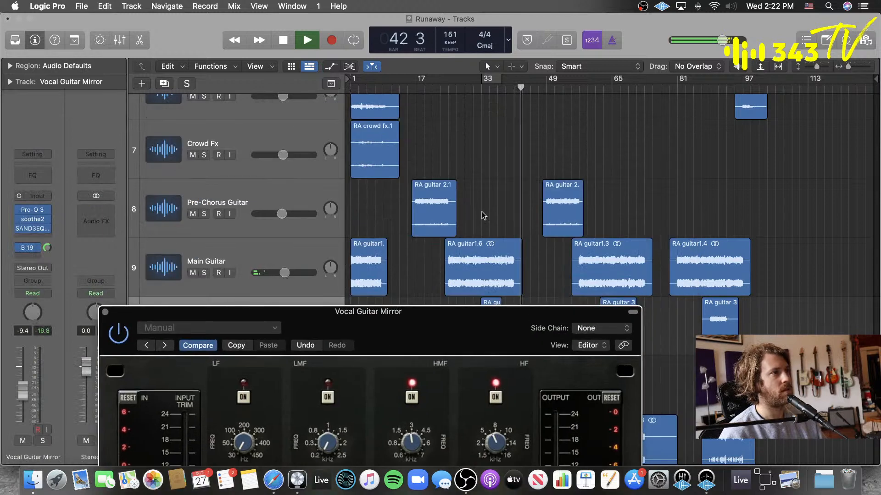
pyautogui.scroll(-4, 464, 208)
pyautogui.click(481, 89)
pyautogui.moveTo(501, 336); pyautogui.dragTo(480, 107)
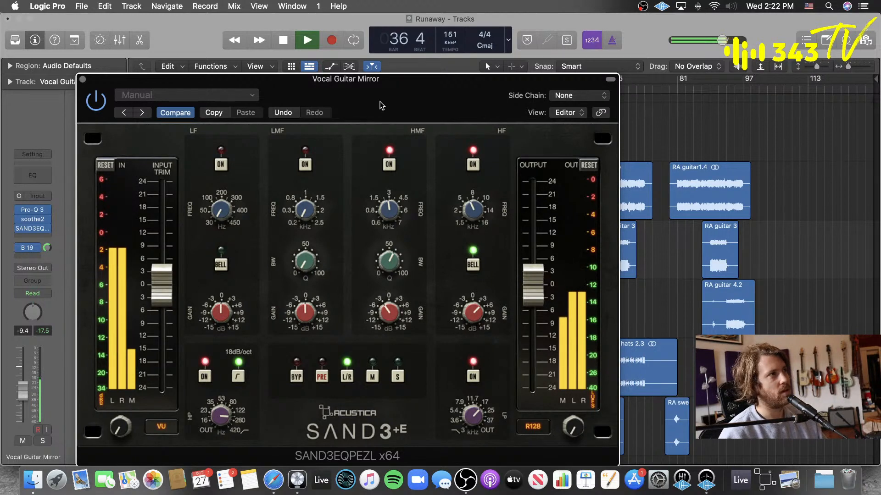
# - Solo Vocal Guitar Mirror, replay it from about bar 32 to check its EQ, and return to the full mix with the plug-in hidden
pyautogui.moveTo(286, 88); pyautogui.dragTo(320, 303)
pyautogui.press('space')
pyautogui.click(205, 256)
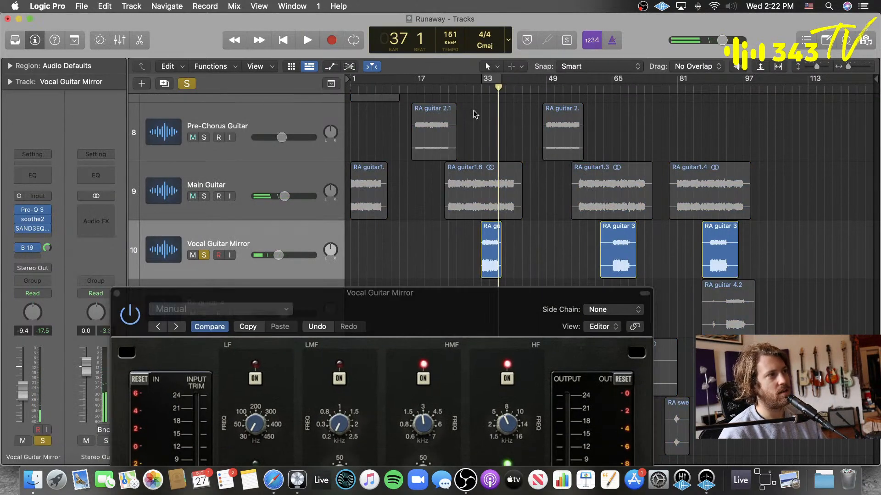
pyautogui.click(485, 88)
pyautogui.press('space')
pyautogui.moveTo(499, 314); pyautogui.dragTo(498, 99)
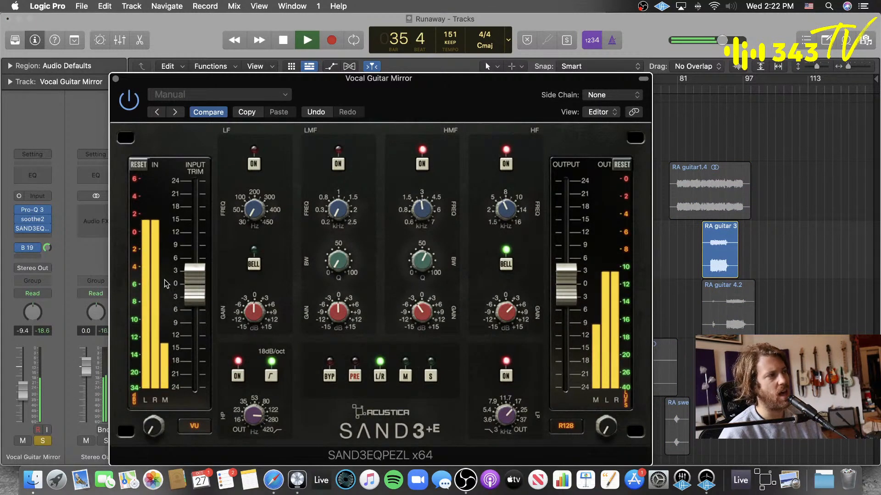
pyautogui.click(43, 441)
pyautogui.press('v')
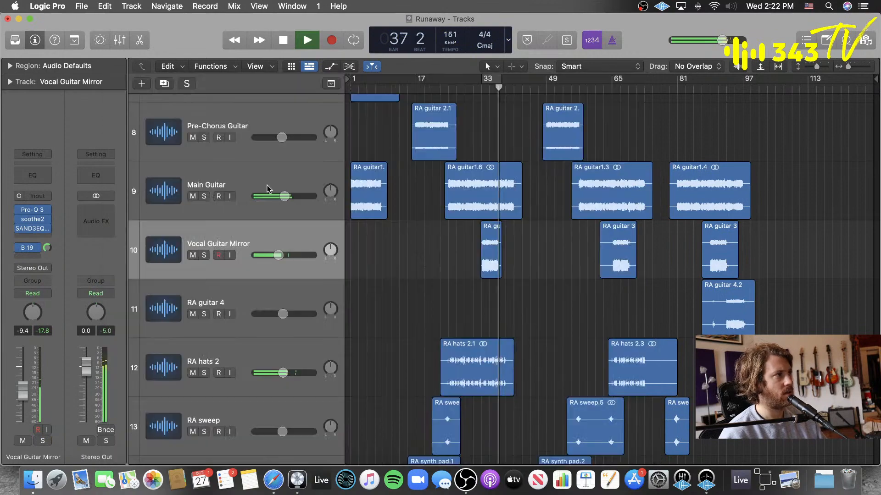
# - Shrink the track heights to look over more of the arrangement at once while the mix plays
pyautogui.scroll(10, 431, 266)
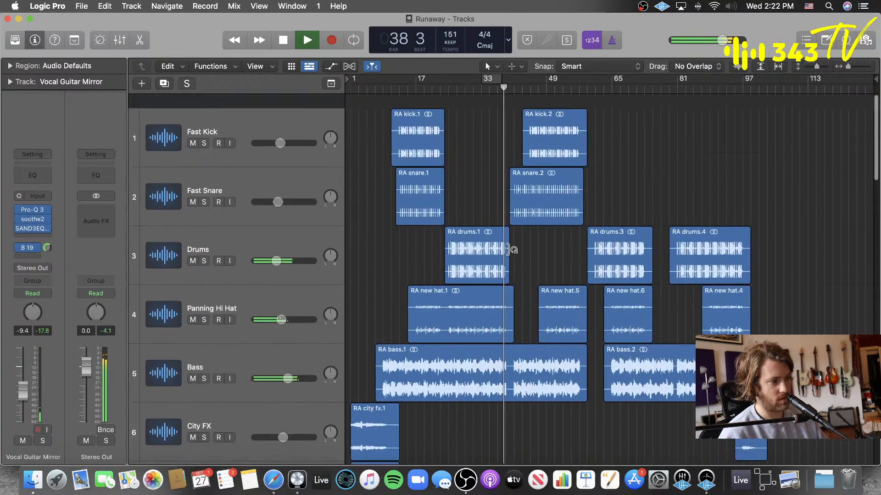
pyautogui.press('super+Up')
pyautogui.press('super+Up')
pyautogui.press('super+Up')
pyautogui.press('super+Up')
pyautogui.press('super+Up')
pyautogui.press('super+Up')
pyautogui.press('super+Up')
pyautogui.press('super+Up')
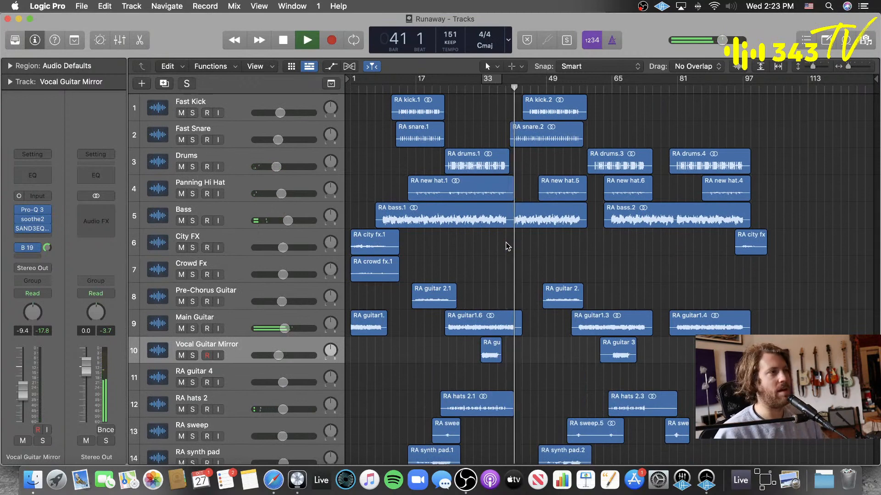
pyautogui.scroll(-1, 510, 243)
pyautogui.scroll(1, 510, 242)
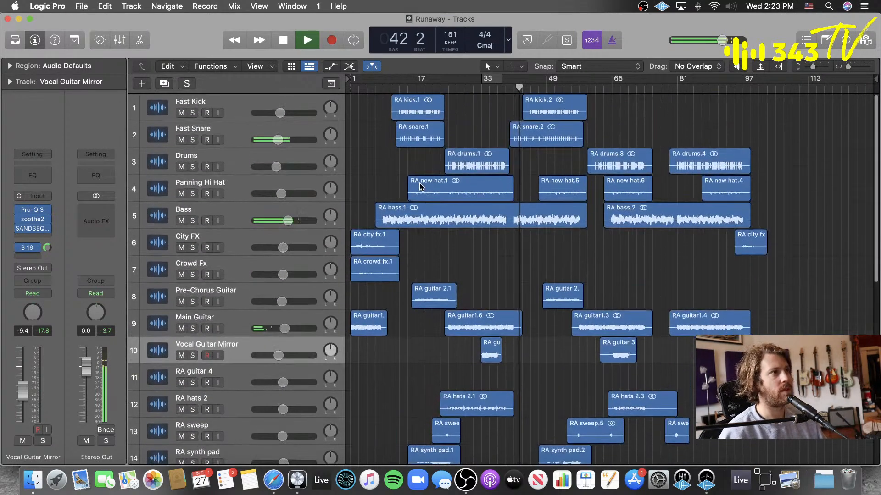
# - Insert Slate Digital's Virtual Mix Rack on the Fast Snare track and solo the track
pyautogui.click(238, 130)
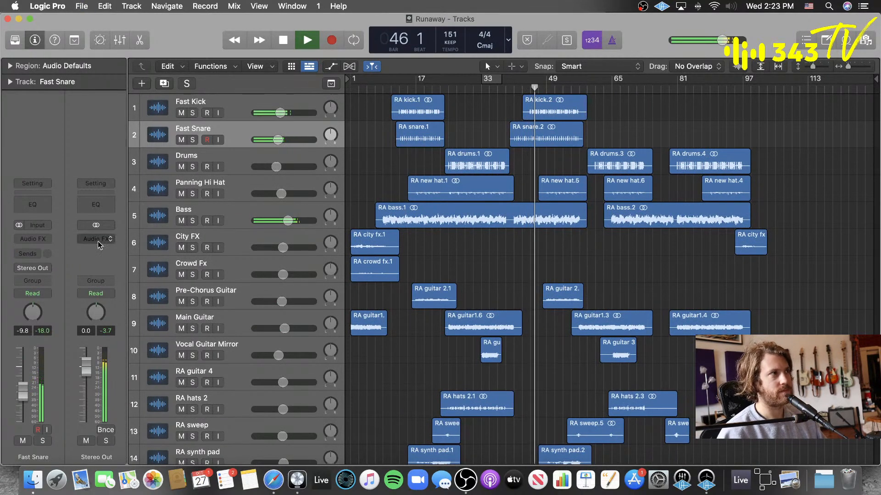
pyautogui.click(39, 242)
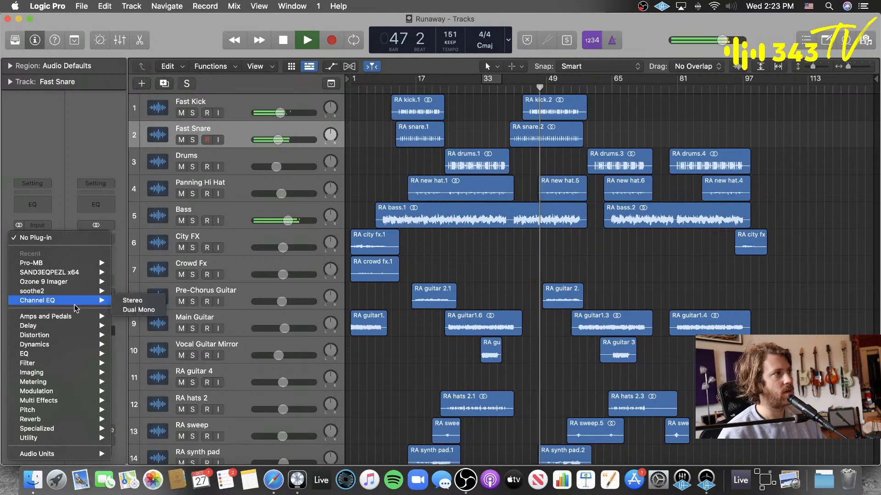
pyautogui.moveTo(63, 454)
pyautogui.moveTo(173, 381)
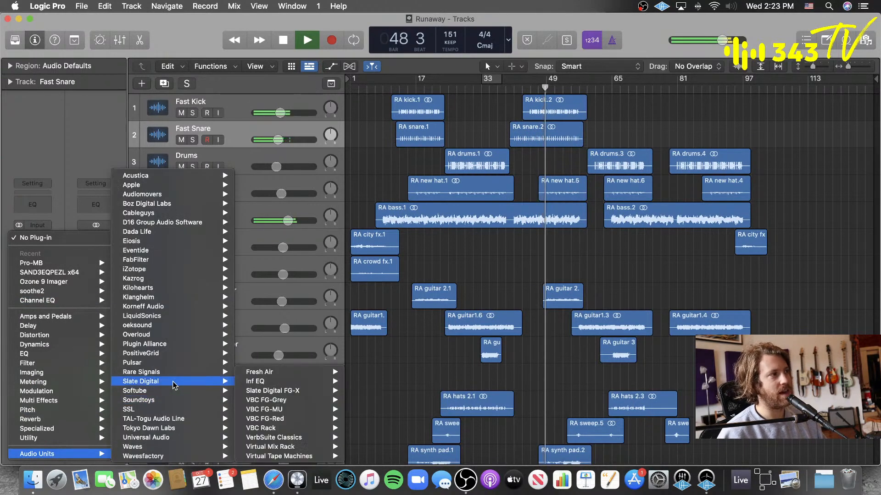
pyautogui.moveTo(309, 448)
pyautogui.click(366, 448)
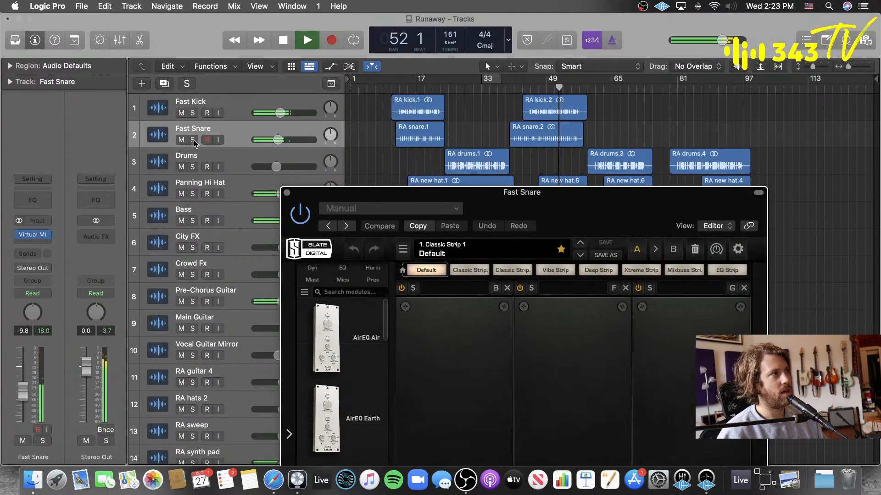
pyautogui.click(193, 140)
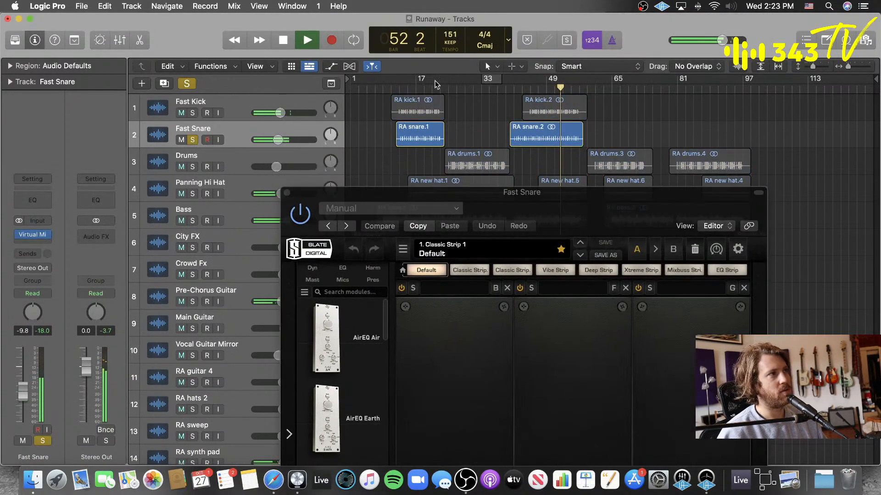
pyautogui.moveTo(514, 228); pyautogui.dragTo(382, 54)
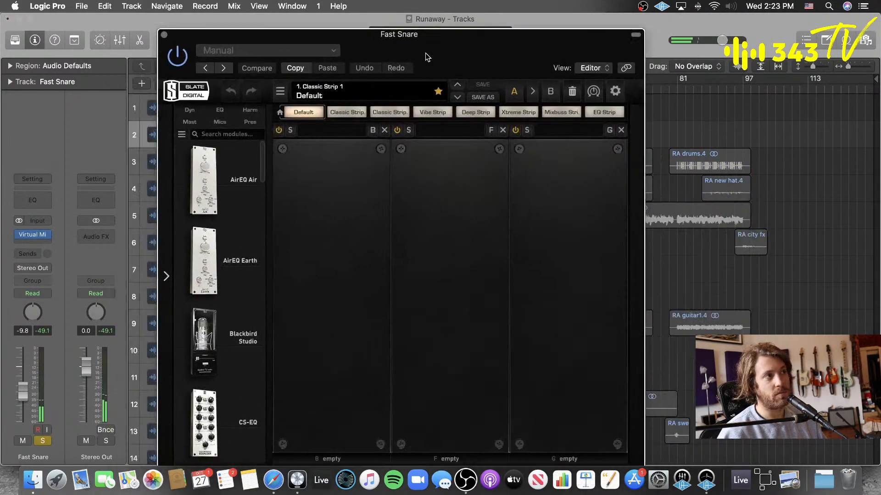
# - Load the VCC Channel module into the rack's first slot with its drive at about 6.17 dB
pyautogui.scroll(-3, 237, 278)
pyautogui.scroll(-10, 237, 278)
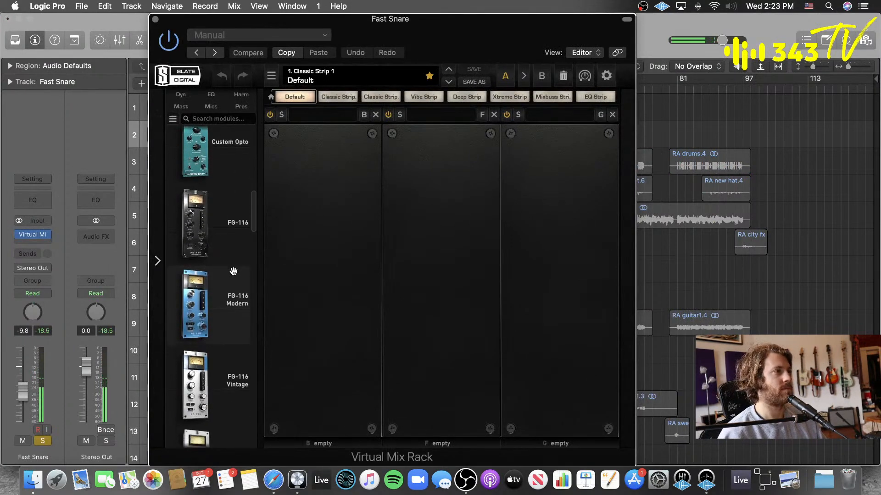
pyautogui.scroll(-10, 240, 270)
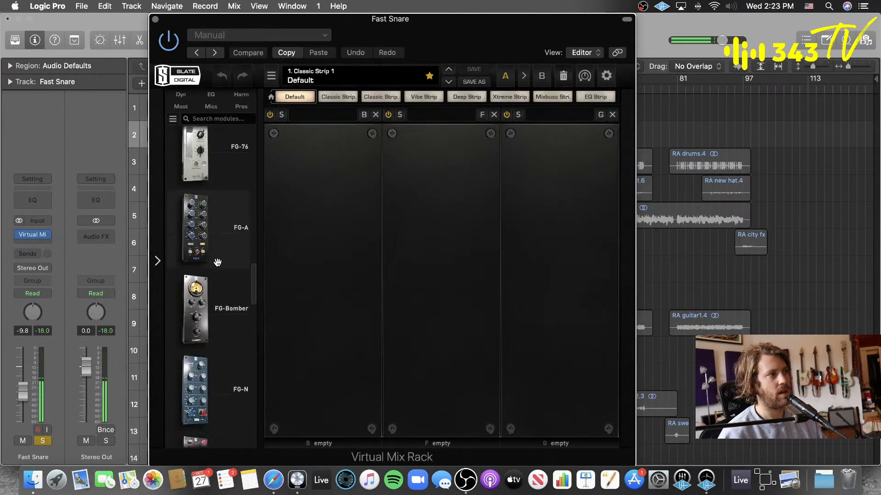
pyautogui.scroll(-10, 218, 262)
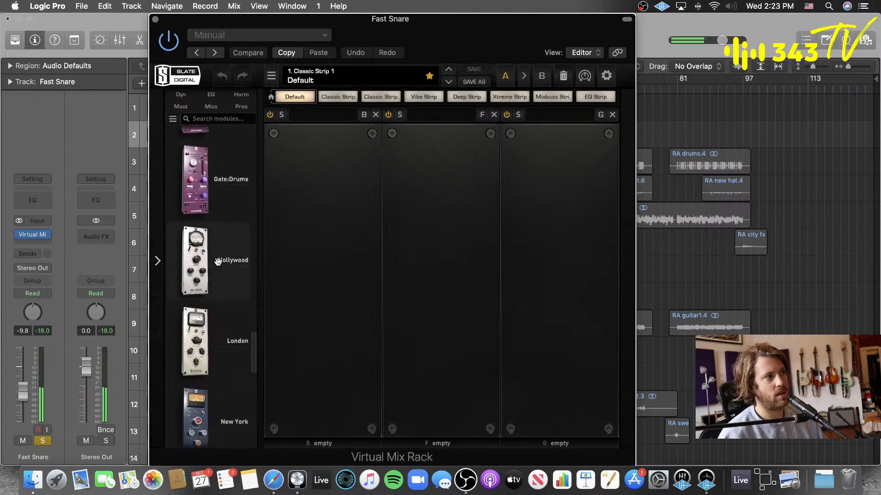
pyautogui.scroll(-6, 218, 262)
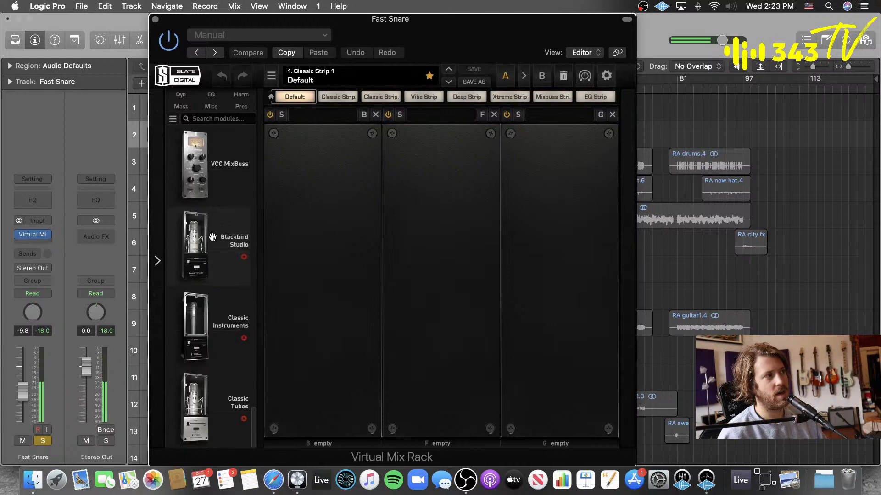
pyautogui.scroll(3, 202, 229)
pyautogui.moveTo(200, 227); pyautogui.dragTo(332, 231)
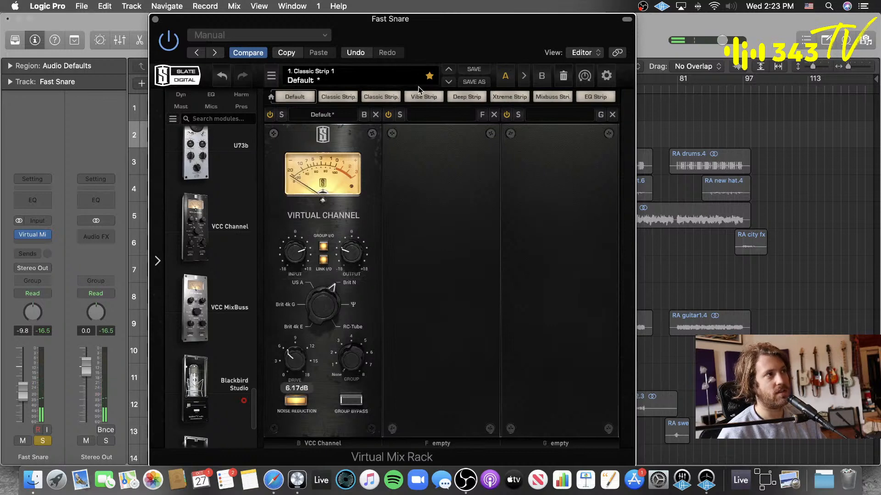
# - Replay the soloed snare from about bar 14, setting the VCC Channel's drive to 18.0 dB and linked input to +16.2 dB
pyautogui.moveTo(433, 45); pyautogui.dragTo(460, 254)
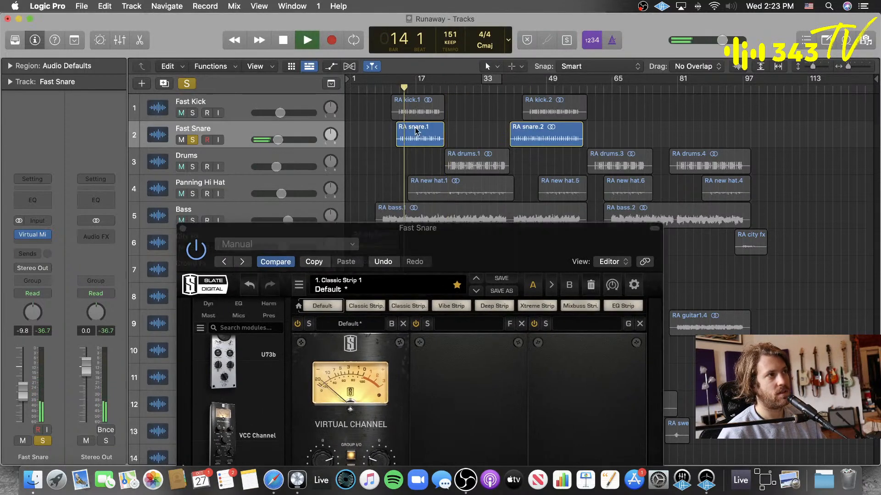
pyautogui.moveTo(404, 228); pyautogui.dragTo(369, 19)
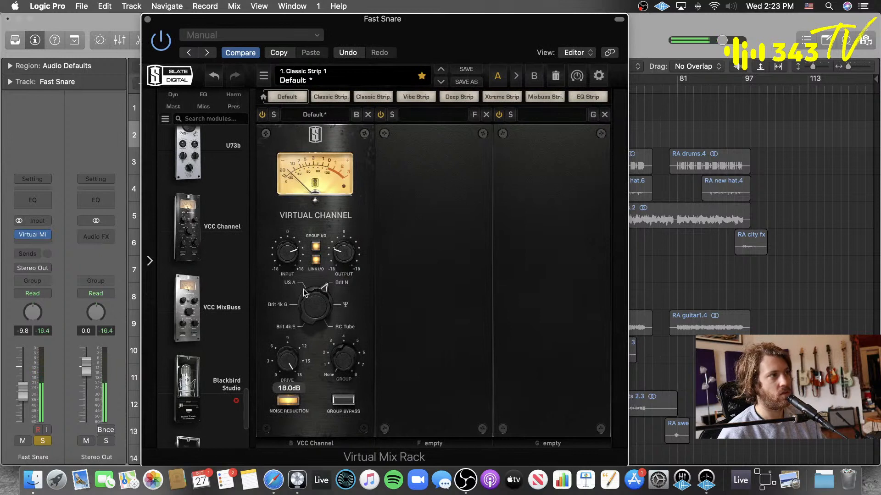
pyautogui.click(262, 115)
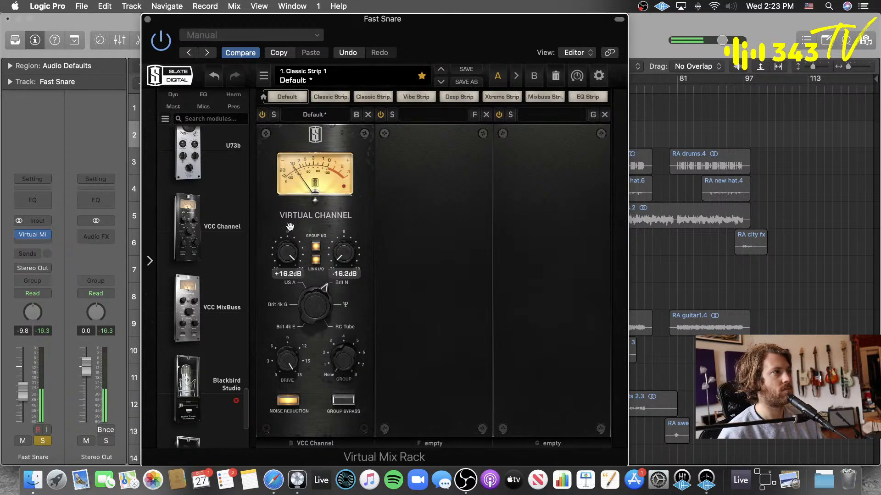
# - Replay the soloed snare and compare its sound with the VCC Channel bypassed and active
pyautogui.click(263, 114)
pyautogui.moveTo(392, 40); pyautogui.dragTo(432, 178)
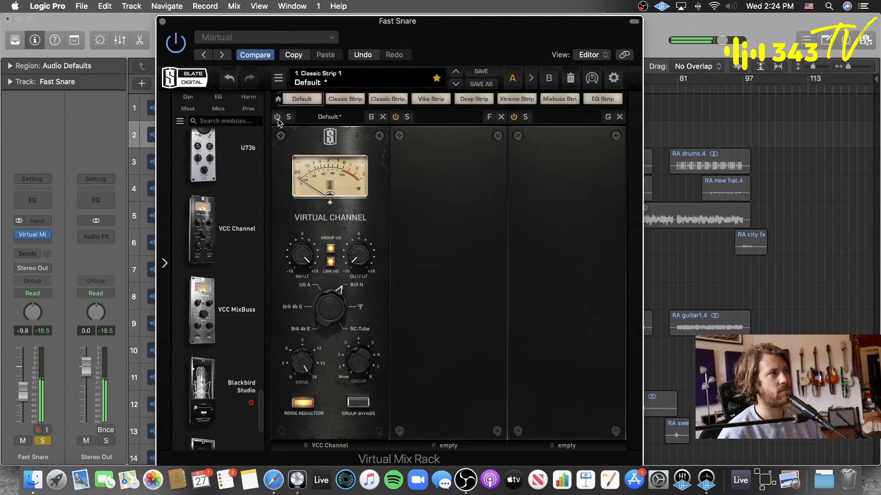
pyautogui.click(278, 118)
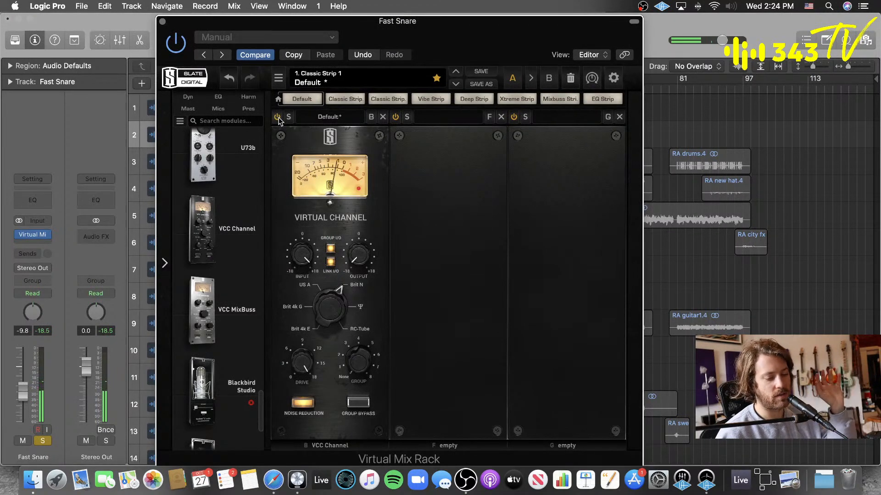
# - Unsolo Fast Snare and replay the full mix from about bar 16
pyautogui.click(44, 441)
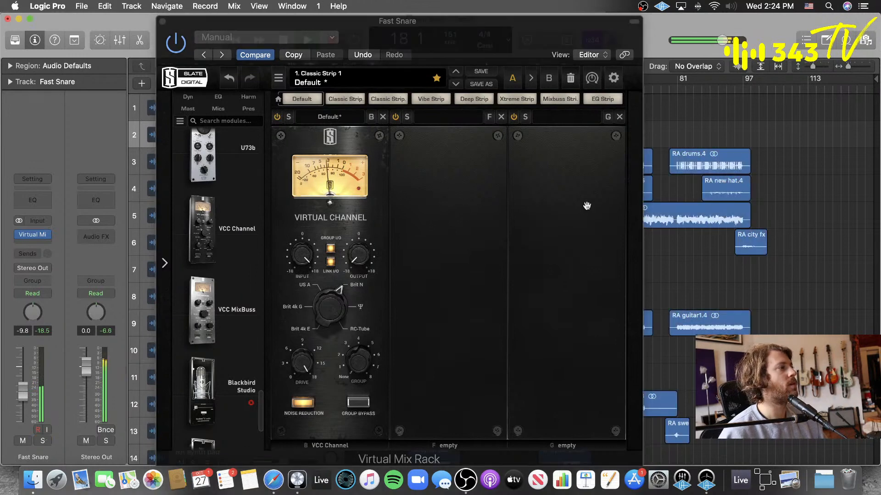
pyautogui.moveTo(453, 21); pyautogui.dragTo(604, 187)
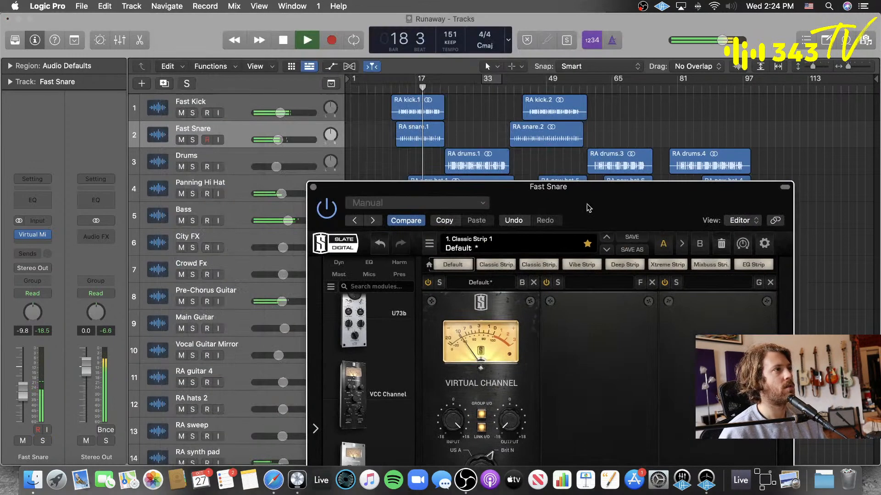
pyautogui.click(414, 89)
pyautogui.moveTo(618, 226); pyautogui.dragTo(546, 63)
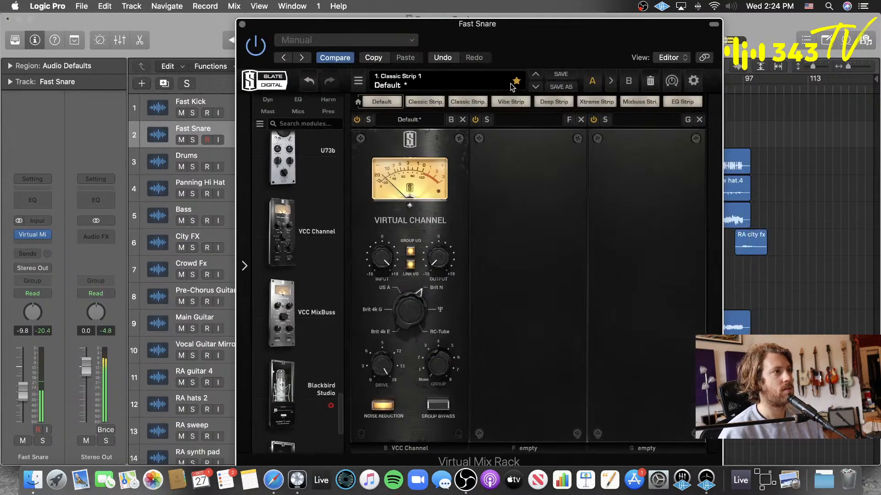
# - Compare the VCC Channel bypassed and active in the mix, unlink its input and output, and set the output to -14.4 dB
pyautogui.click(358, 119)
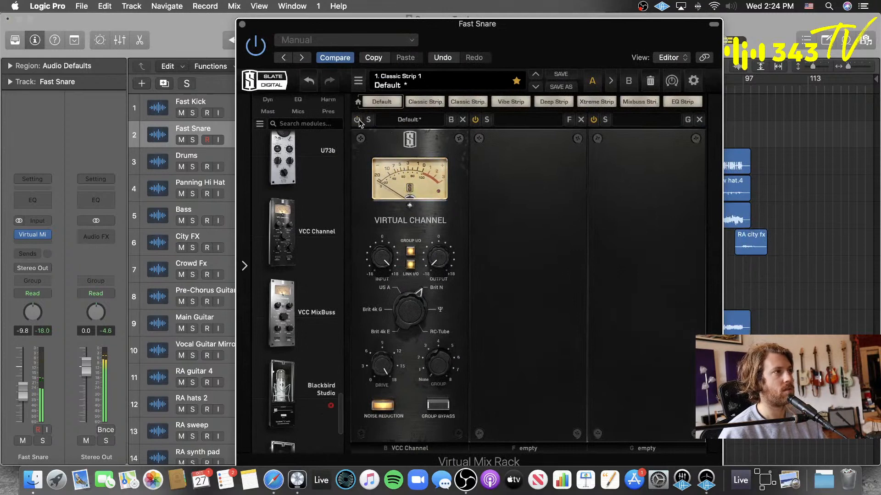
pyautogui.click(358, 121)
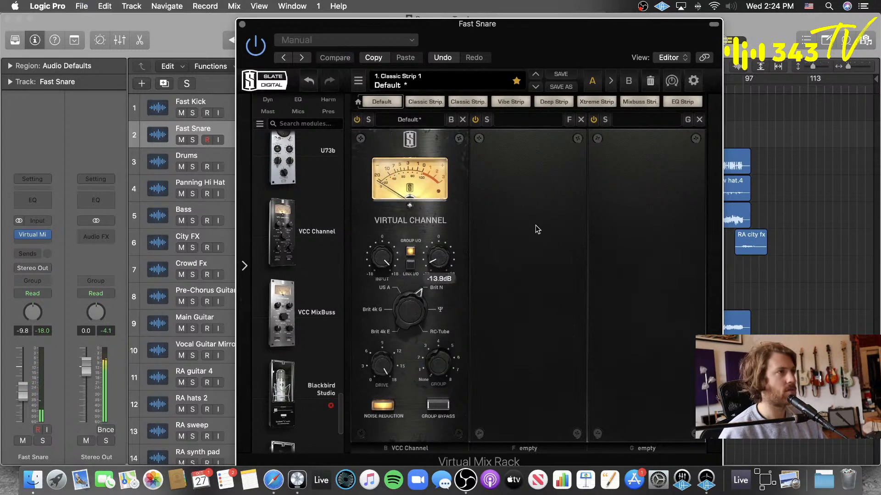
pyautogui.moveTo(492, 37); pyautogui.dragTo(508, 69)
pyautogui.click(407, 88)
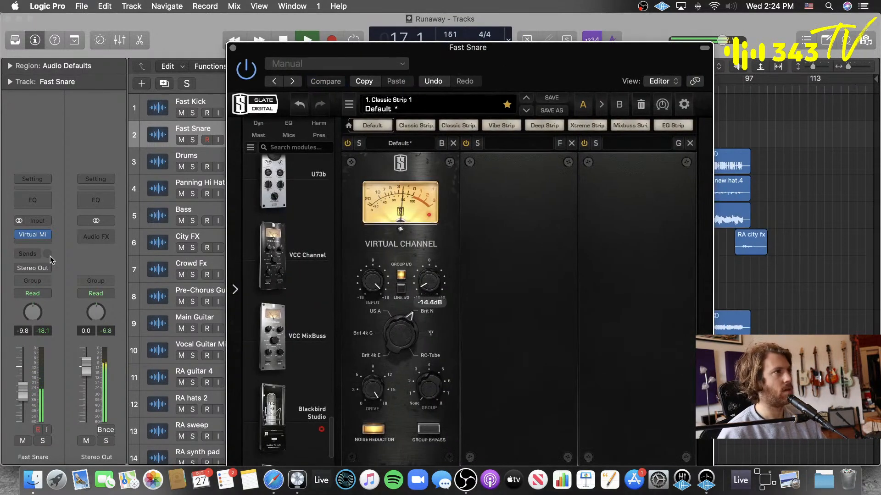
# - Add a Channel EQ to Fast Snare and boost a band at 5900 Hz by +6.3 dB with a Q of 0.71
pyautogui.click(21, 198)
pyautogui.scroll(3, 579, 303)
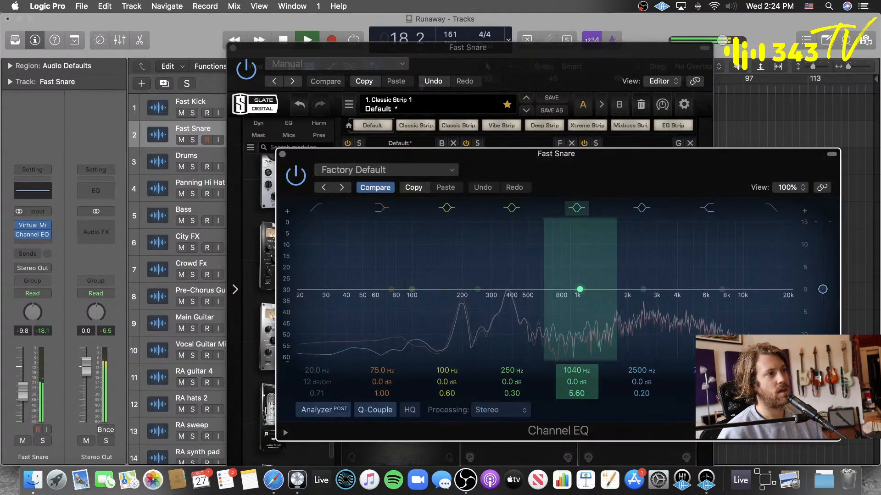
pyautogui.moveTo(577, 314); pyautogui.dragTo(663, 248)
pyautogui.scroll(-3, 664, 251)
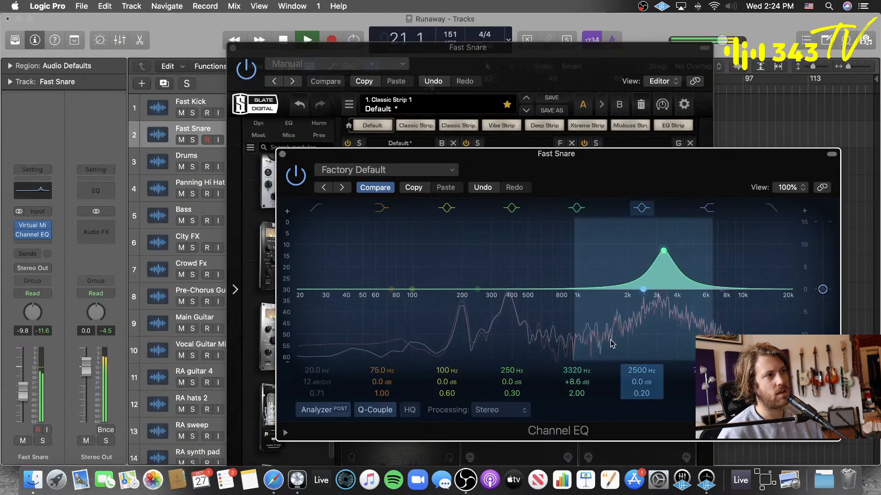
pyautogui.scroll(-2, 664, 253)
pyautogui.moveTo(664, 252); pyautogui.dragTo(706, 260)
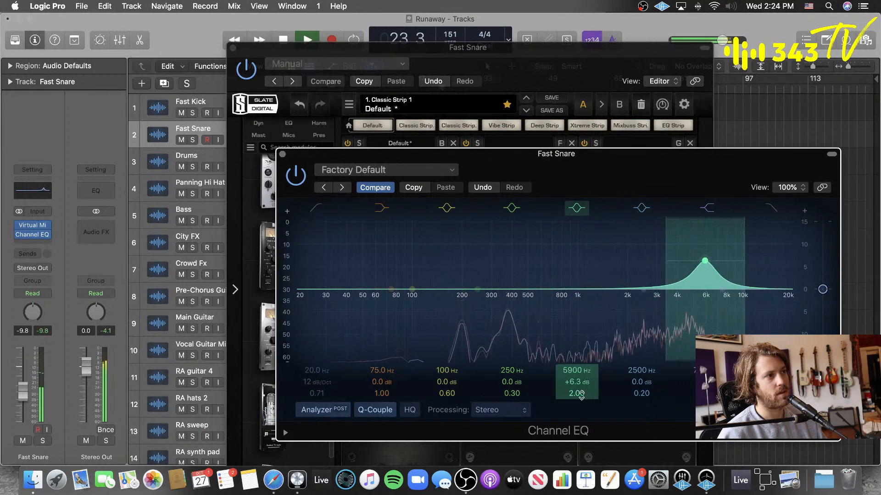
pyautogui.moveTo(579, 394); pyautogui.dragTo(579, 409)
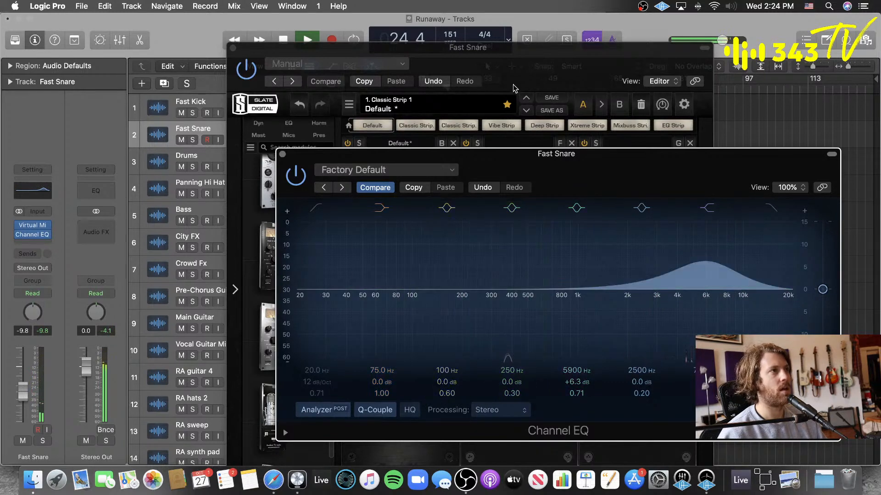
# - Replay the mix, change the Channel EQ's boosted band to a -2.9 dB cut at 5400 Hz, and save the project
pyautogui.moveTo(497, 48); pyautogui.dragTo(503, 207)
pyautogui.moveTo(556, 153); pyautogui.dragTo(517, 72)
pyautogui.moveTo(664, 173); pyautogui.dragTo(659, 235)
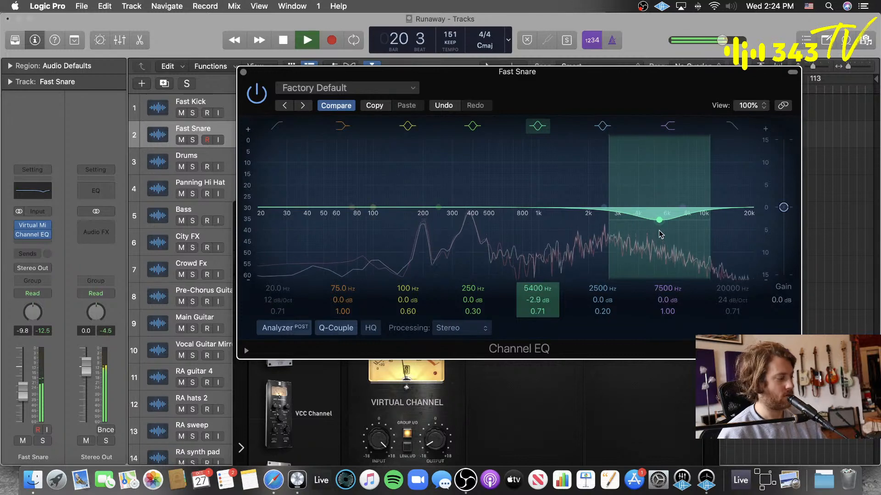
pyautogui.press('super+s')
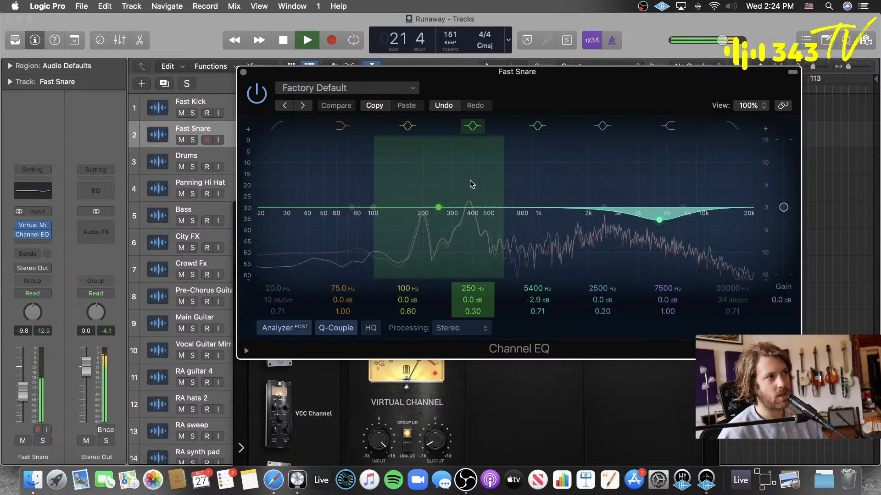
# - Stop playback, insert SAND3EQPEZL x64 after the Channel EQ on Fast Snare, and close the Channel EQ window
pyautogui.press('space')
pyautogui.click(32, 235)
pyautogui.moveTo(79, 300)
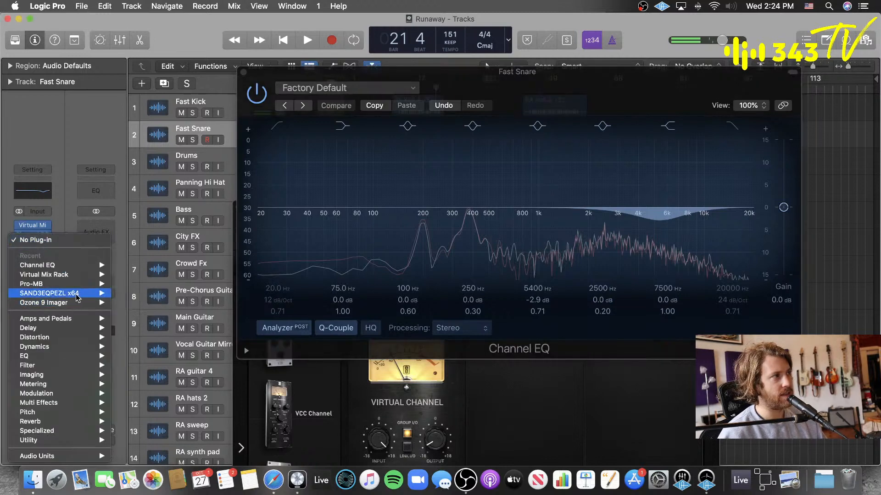
pyautogui.click(125, 293)
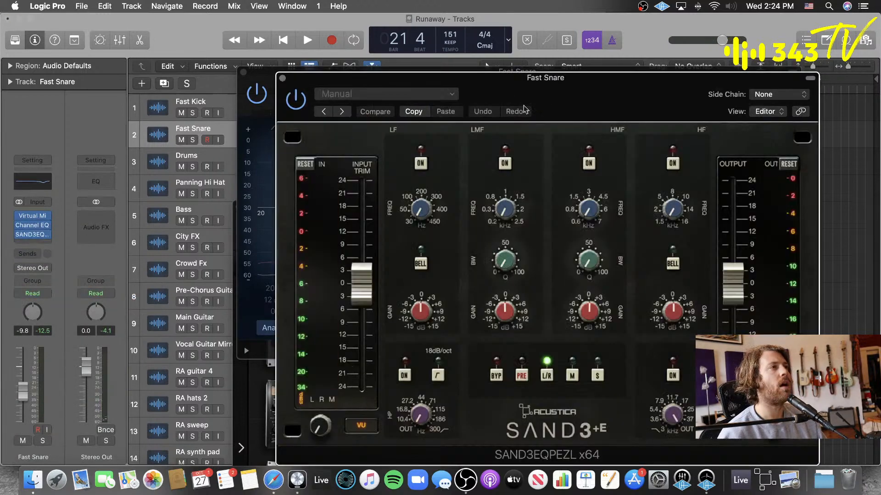
pyautogui.moveTo(601, 87); pyautogui.dragTo(519, 177)
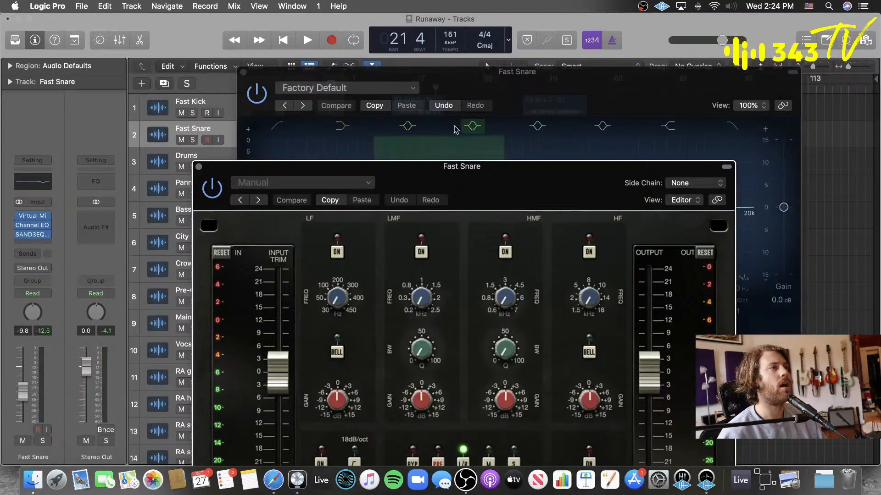
pyautogui.click(243, 72)
# - Play from about bar 16, enable and boost the SAND3 EQ's LMF band, and solo Fast Snare to hear it
pyautogui.click(418, 91)
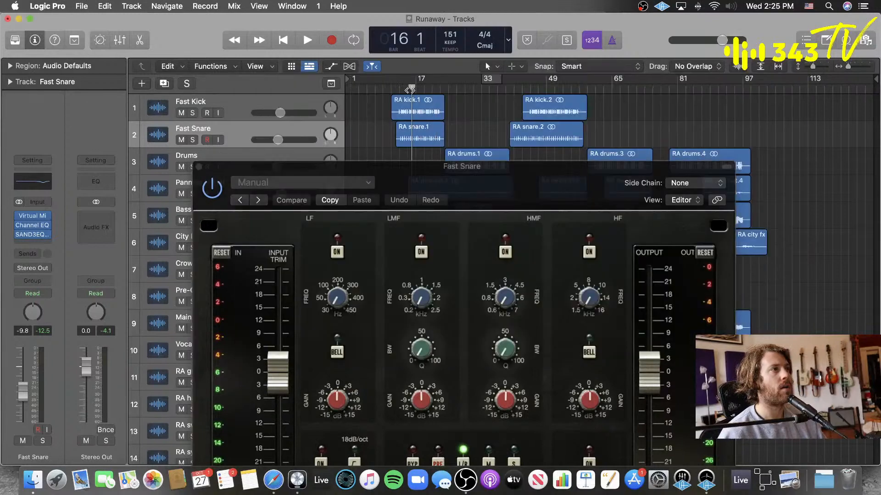
pyautogui.press('space')
pyautogui.moveTo(519, 180); pyautogui.dragTo(464, 41)
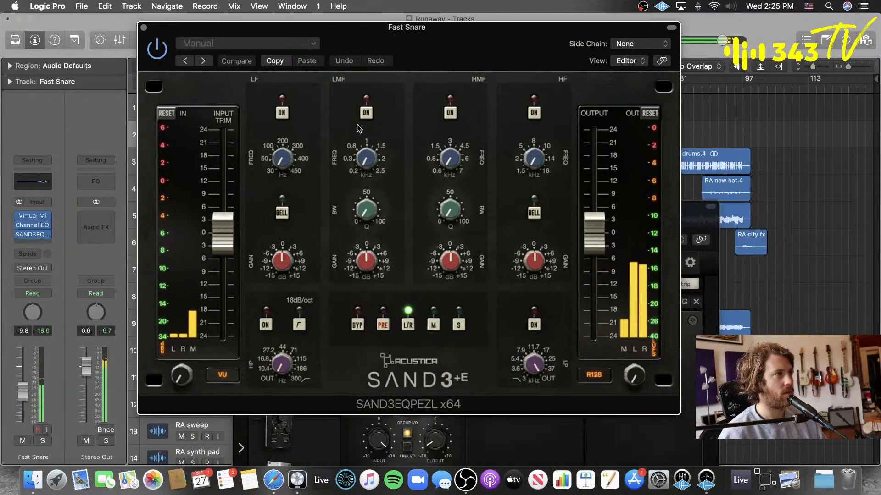
pyautogui.moveTo(365, 158); pyautogui.dragTo(370, 140)
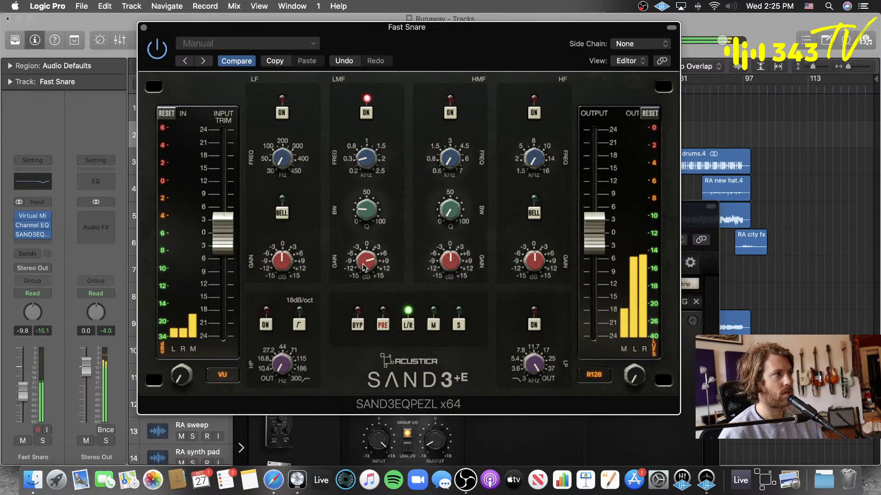
pyautogui.click(43, 441)
pyautogui.moveTo(429, 50); pyautogui.dragTo(376, 19)
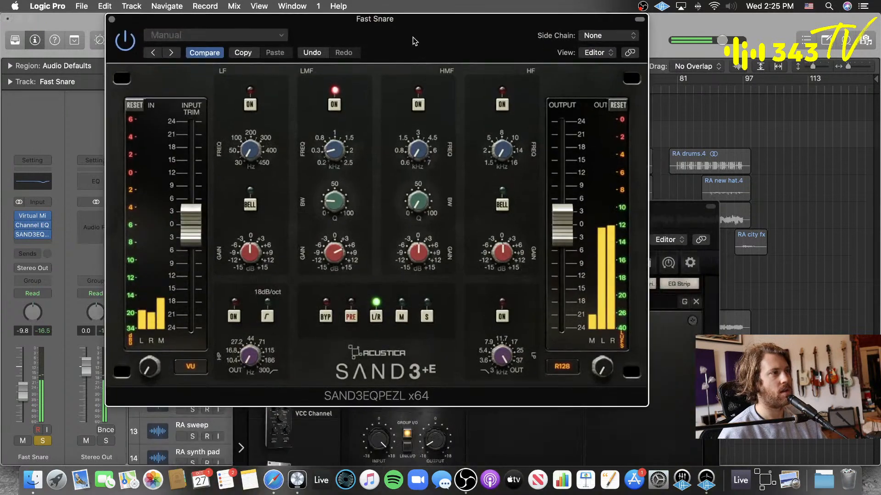
# - Compare the SAND3 EQ's LMF band off and on, enable and boost its LF band, and return Fast Snare to the full mix
pyautogui.click(334, 104)
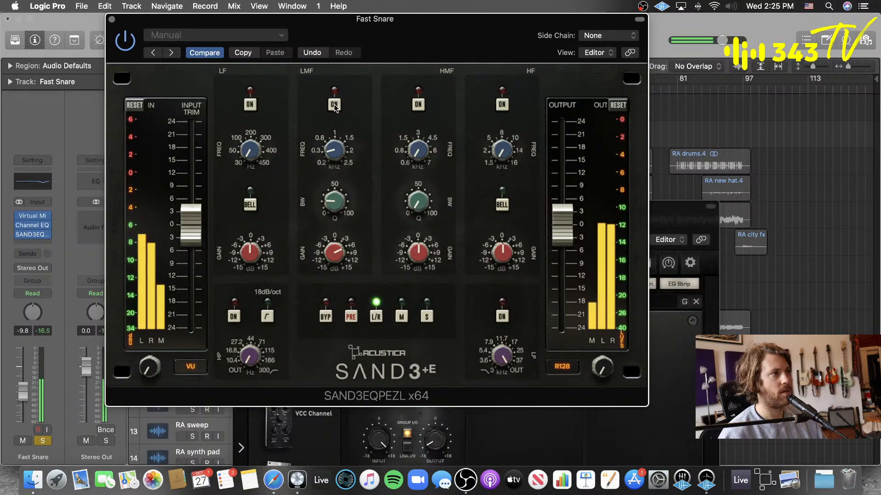
pyautogui.click(335, 104)
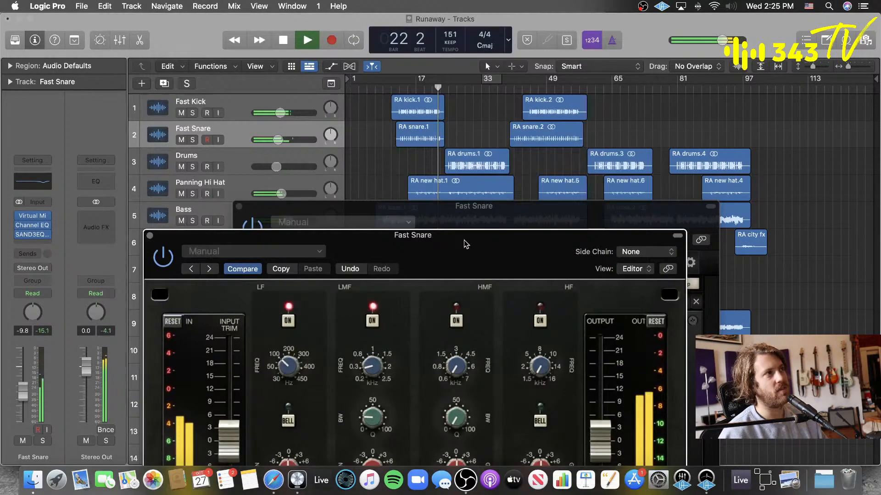
pyautogui.click(403, 87)
pyautogui.moveTo(446, 243); pyautogui.dragTo(422, 3)
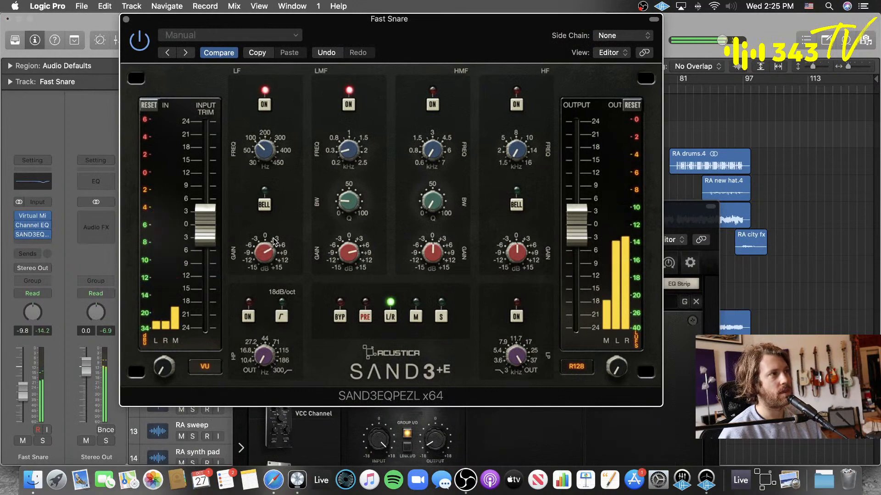
# - Review Fast Snare's Channel EQ curve, close that EQ, and save the project with the SAND3 EQ moved off the tracks
pyautogui.click(35, 183)
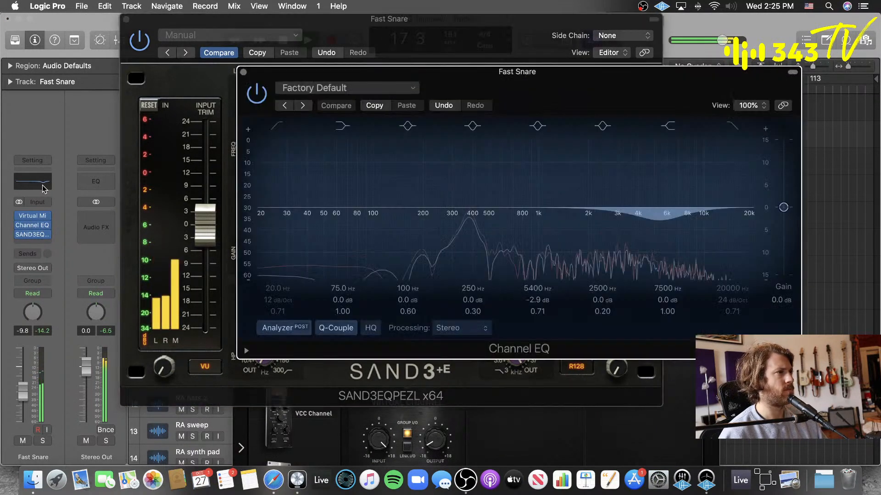
pyautogui.click(245, 72)
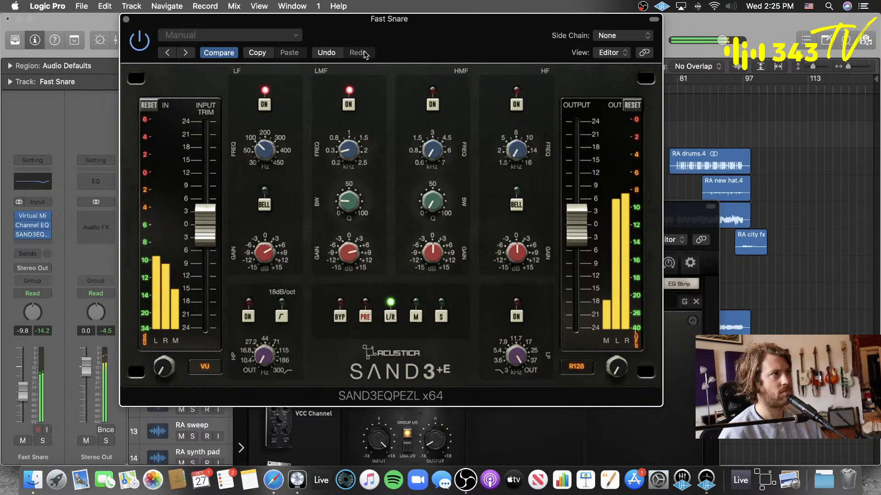
pyautogui.click(733, 127)
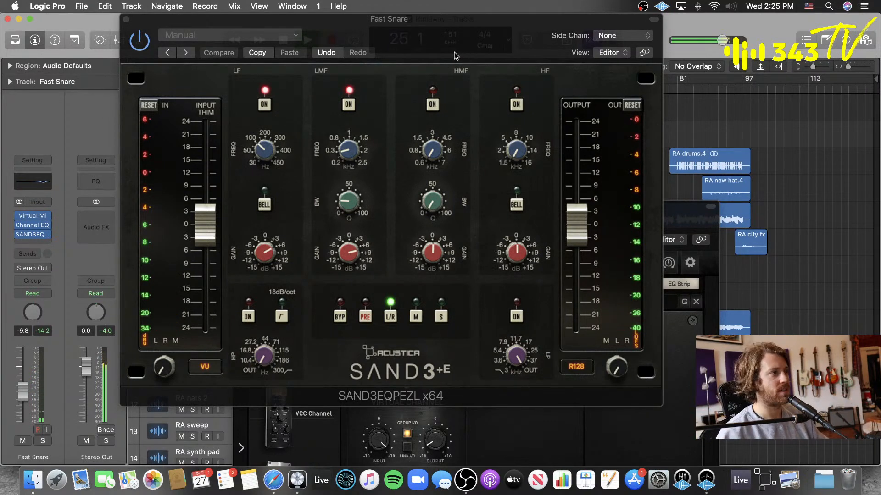
pyautogui.moveTo(447, 47); pyautogui.dragTo(555, 230)
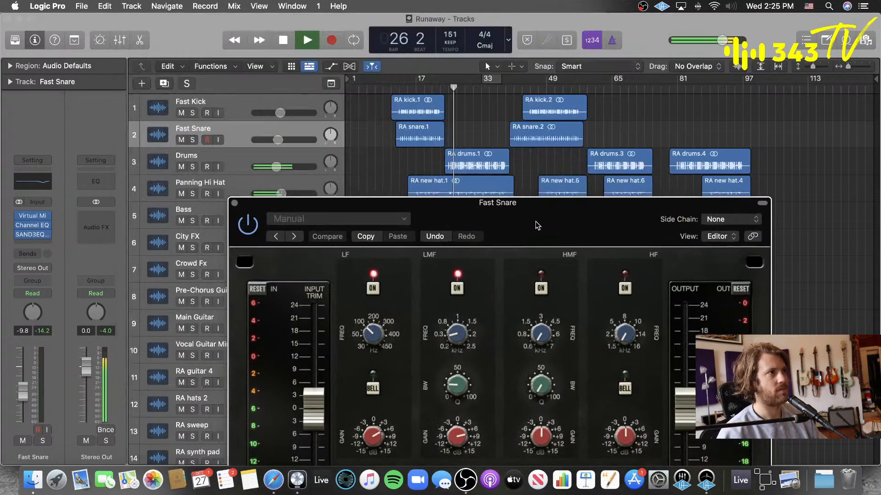
pyautogui.press('super+s')
# - Solo the Drums track during playback to hear it alone, and return it to the full mix
pyautogui.click(478, 123)
pyautogui.press('super+Up')
pyautogui.press('super+Up')
pyautogui.press('super+Up')
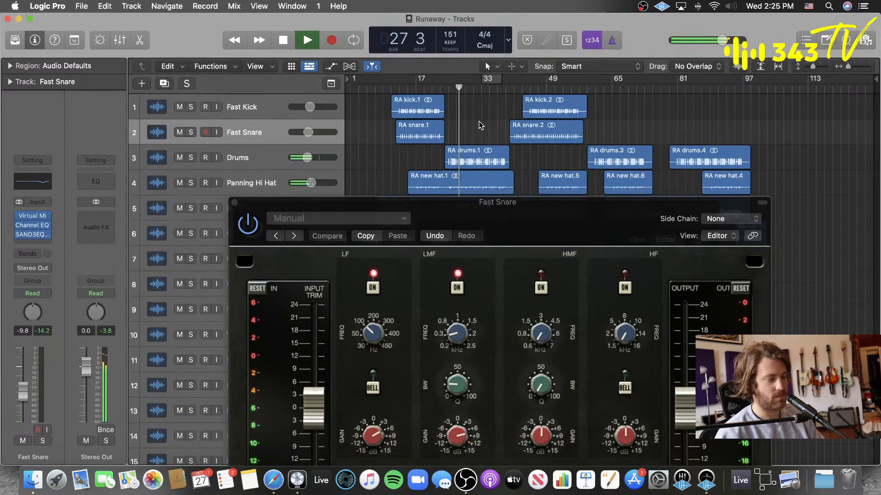
pyautogui.press('super+Up')
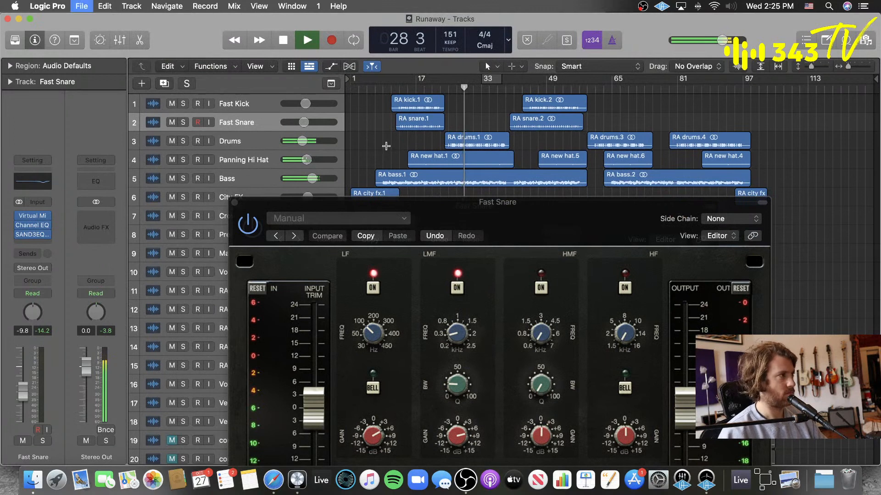
pyautogui.click(183, 141)
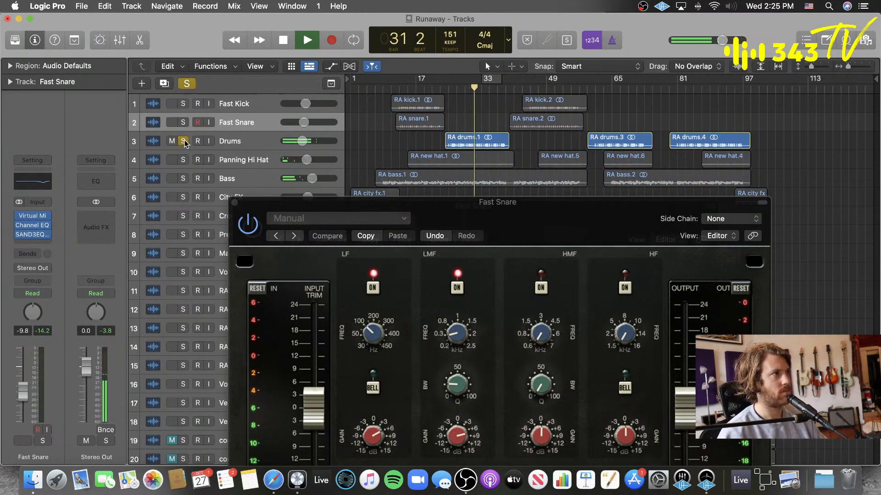
pyautogui.click(182, 142)
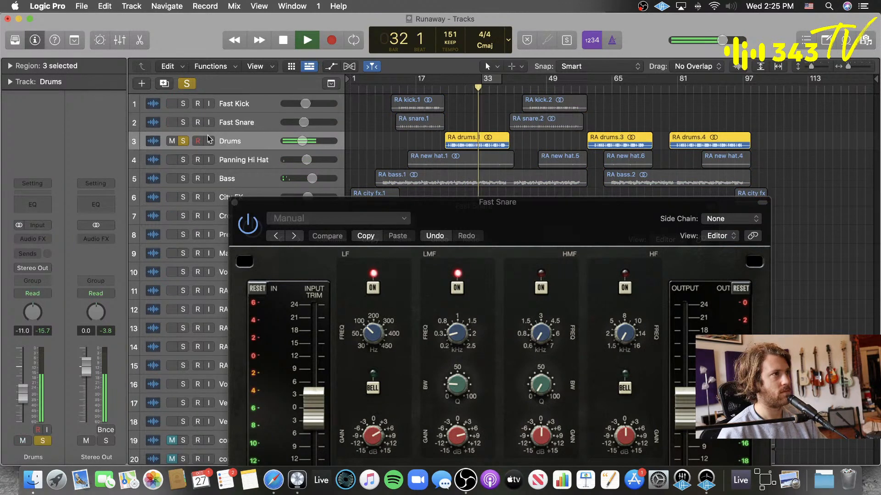
pyautogui.click(183, 141)
pyautogui.click(371, 140)
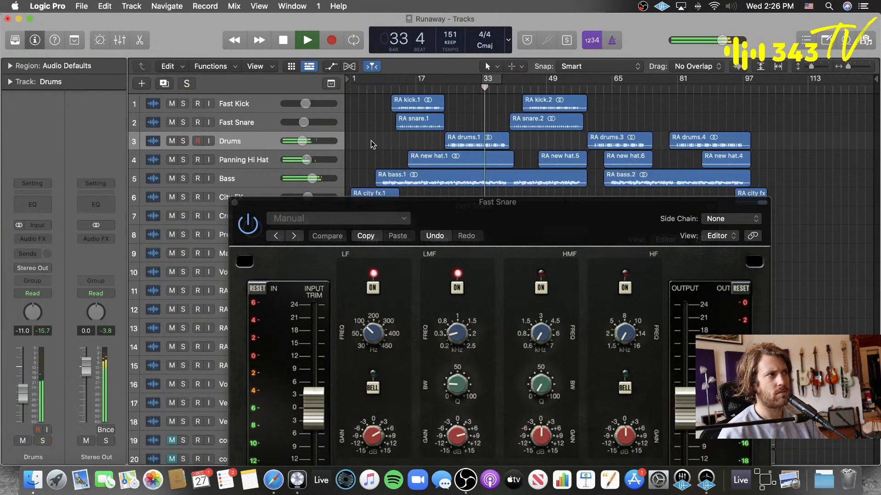
# - Solo Panning Hi Hat, replay from about bar 25, compare it with Drums also soloed, and clear the solos
pyautogui.click(183, 160)
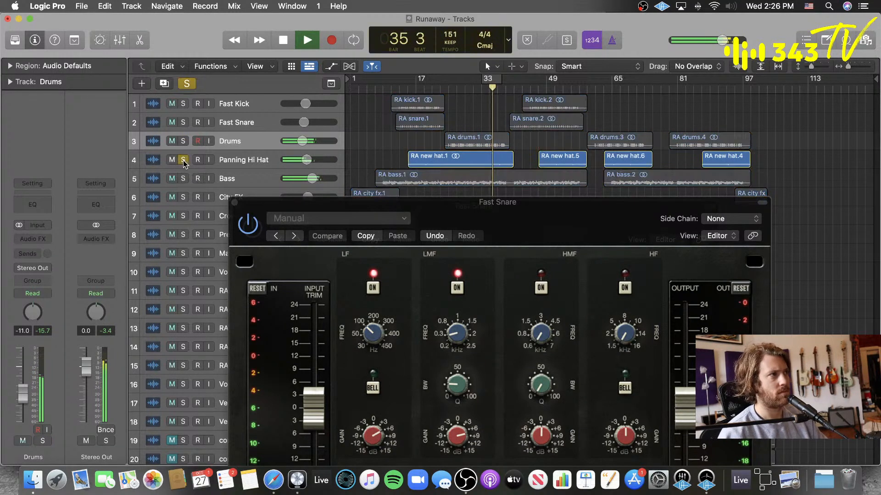
pyautogui.click(255, 162)
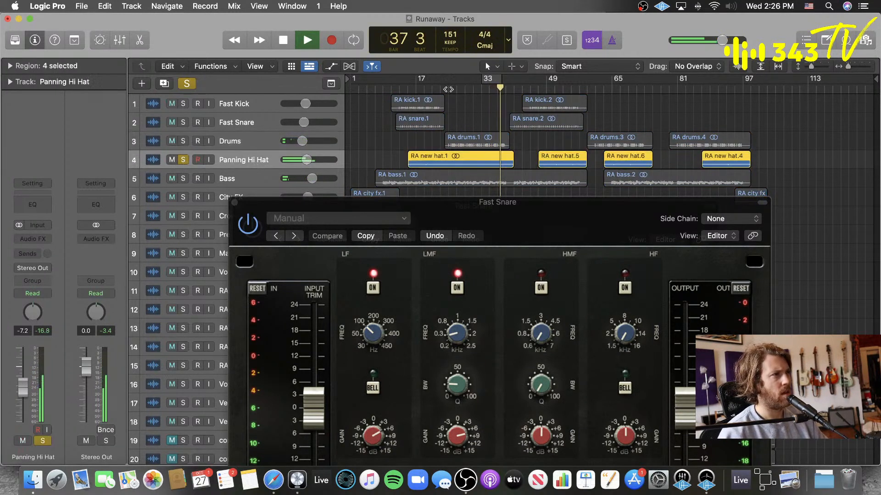
pyautogui.click(183, 141)
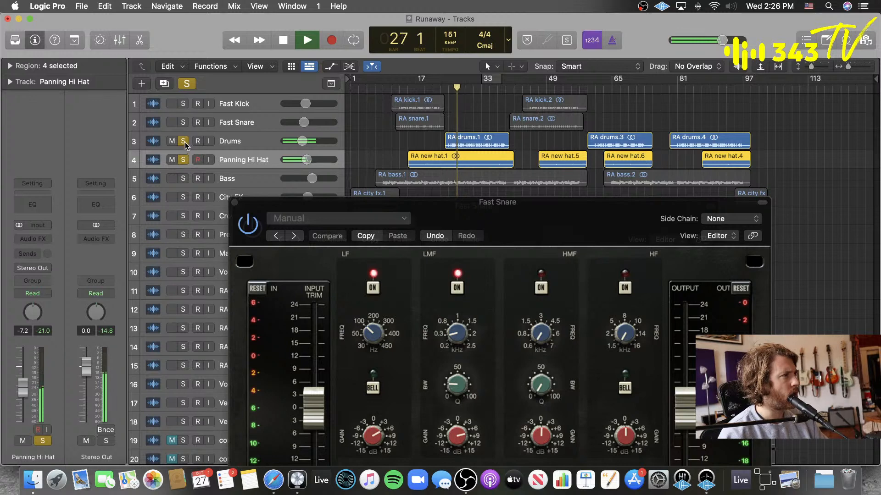
pyautogui.click(185, 141)
pyautogui.scroll(-2, 256, 143)
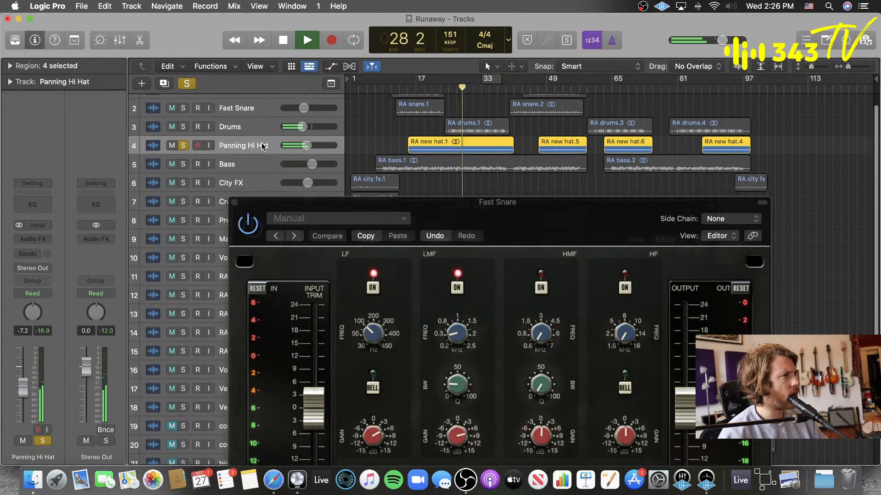
pyautogui.click(184, 120)
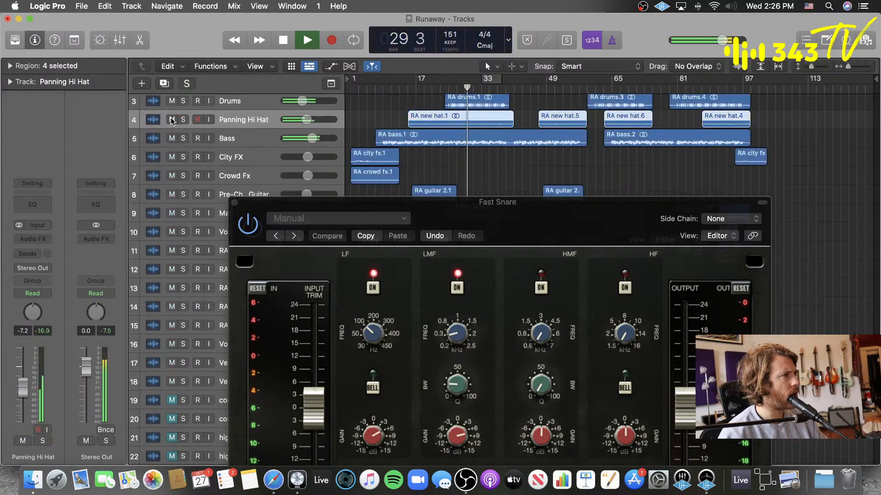
# - Briefly mute Panning Hi Hat and Drums to identify the remaining hat sound, and unmute both
pyautogui.click(172, 120)
pyautogui.scroll(1, 171, 117)
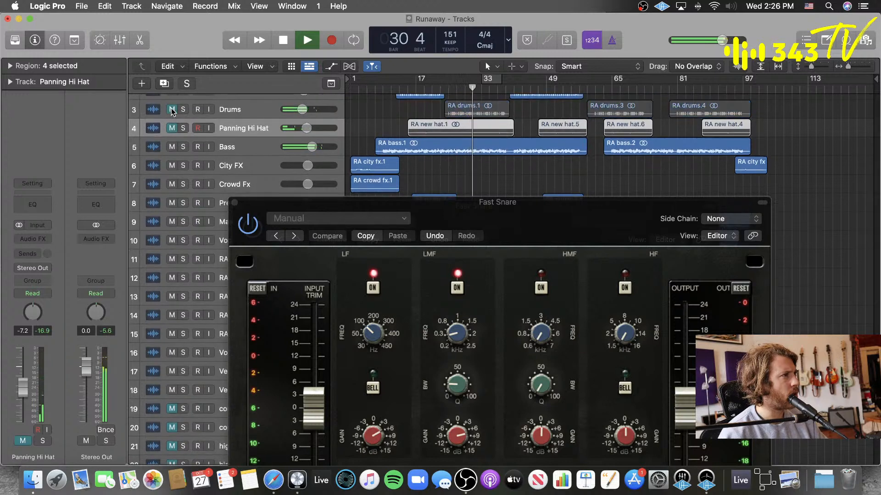
pyautogui.moveTo(172, 110); pyautogui.dragTo(182, 139)
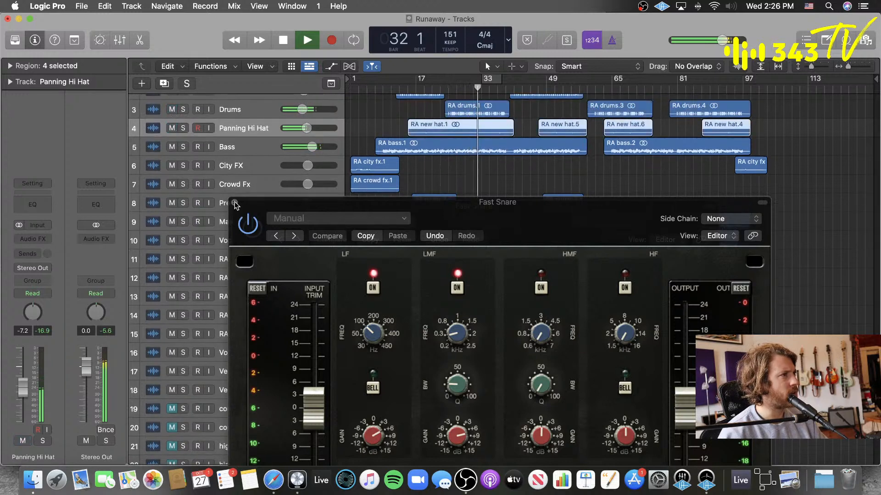
# - Close the Fast Snare plug-in windows and move the RA hats 2 track directly below Panning Hi Hat
pyautogui.scroll(-5, 391, 192)
pyautogui.click(352, 206)
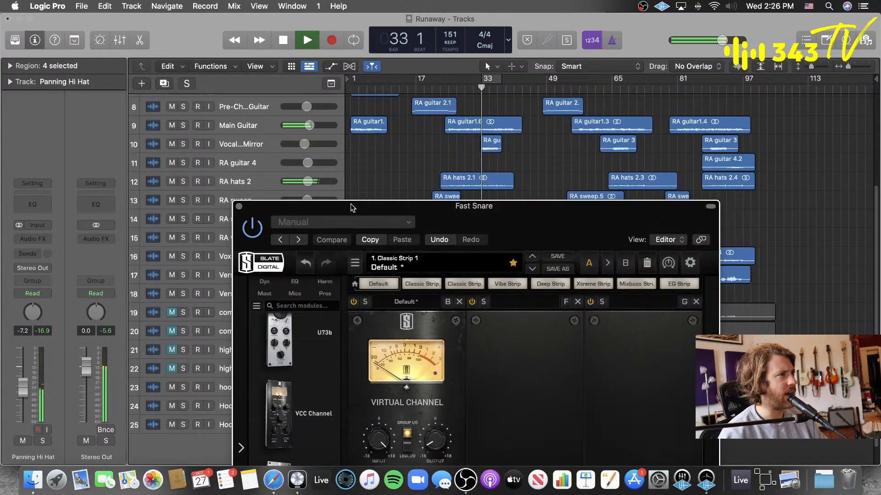
pyautogui.click(239, 206)
pyautogui.click(259, 181)
pyautogui.scroll(5, 318, 267)
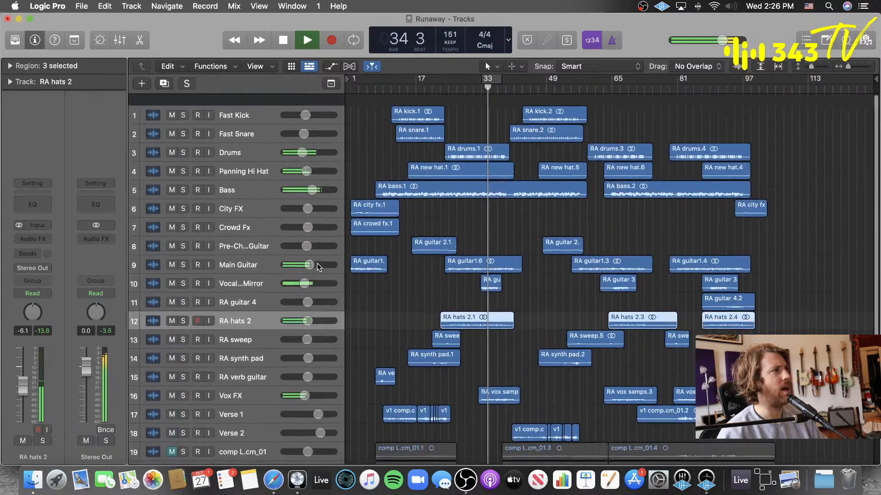
pyautogui.moveTo(229, 310); pyautogui.dragTo(215, 181)
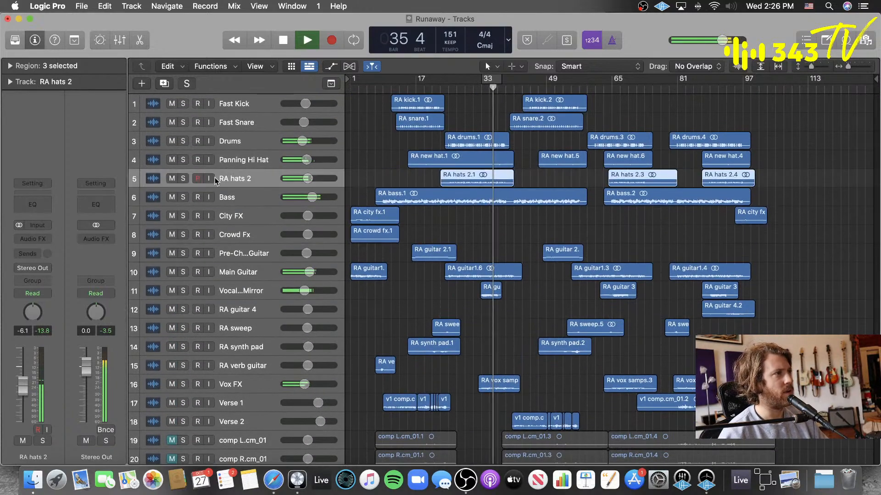
# - Solo the RA hats 2 track, stop playback, and rename the track as Trap Hat
pyautogui.press('s')
pyautogui.press('space')
pyautogui.doubleClick(244, 179)
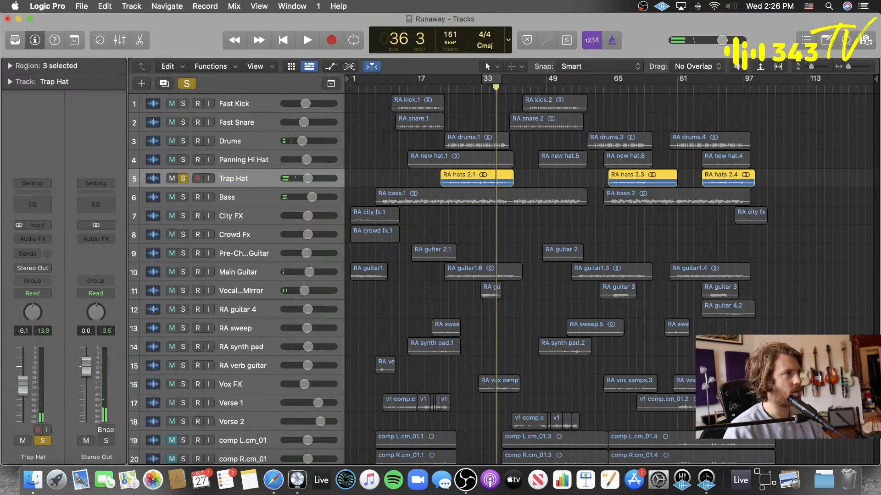
# - Play the soloed Trap Hat from about bar 25 and insert SAND3EQPEZL x64 on it
pyautogui.press('space')
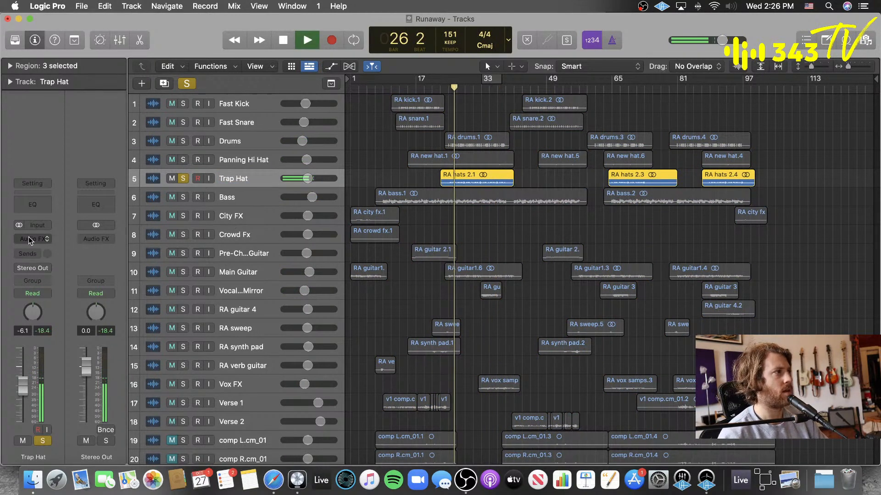
pyautogui.click(49, 246)
pyautogui.moveTo(55, 263)
pyautogui.click(121, 263)
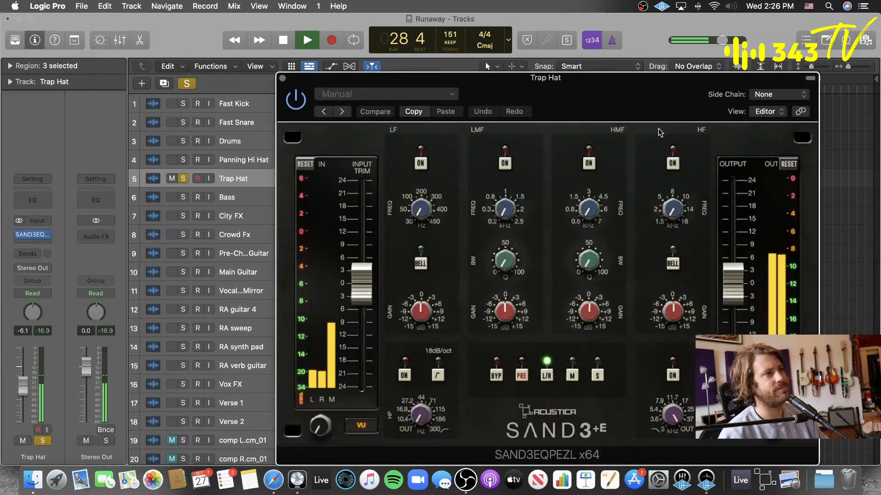
# - In Trap Hat's SAND3 EQ, enable and lower the low-pass filter, cut the HF band, and boost the HMF band near 7 kHz
pyautogui.click(672, 376)
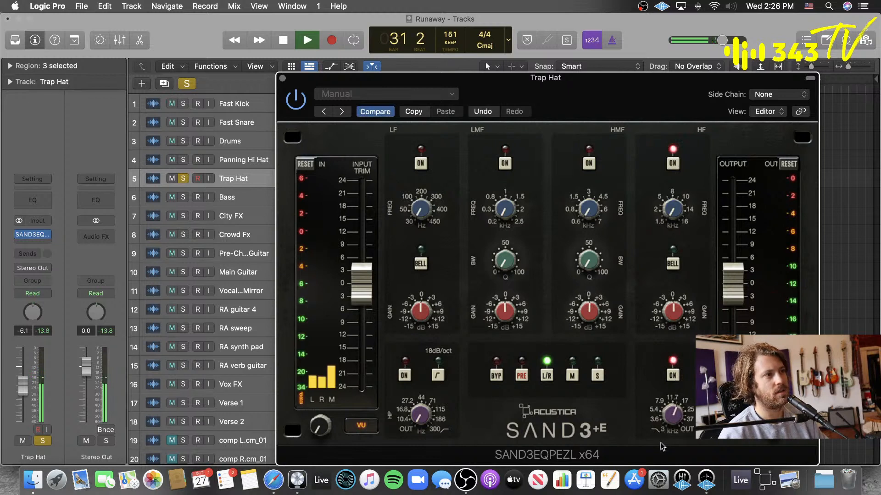
pyautogui.moveTo(656, 450); pyautogui.dragTo(667, 431)
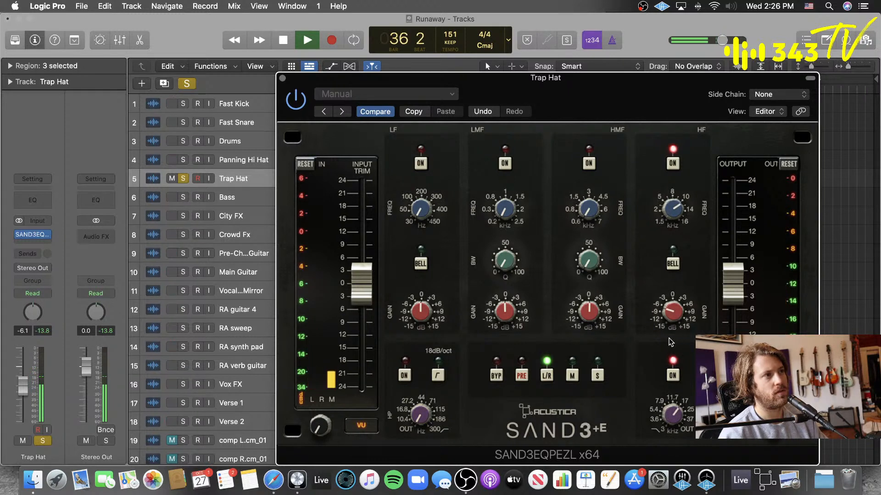
pyautogui.moveTo(558, 100); pyautogui.dragTo(536, 124)
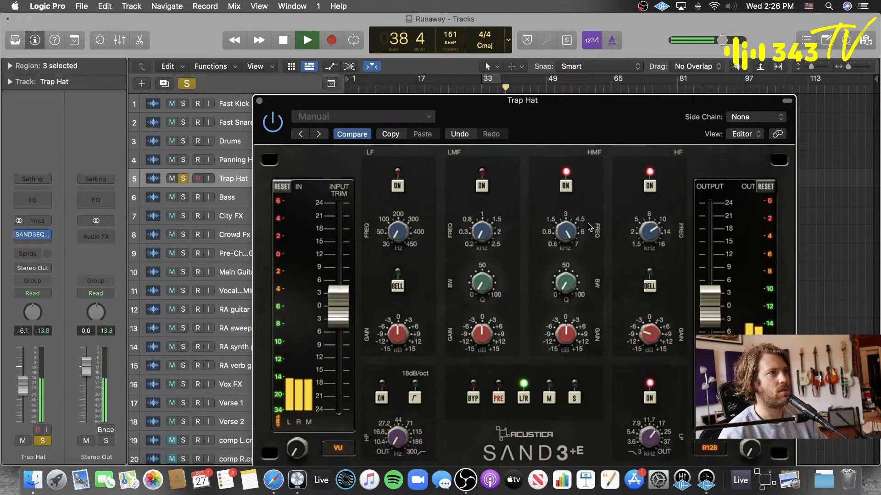
pyautogui.moveTo(545, 101); pyautogui.dragTo(545, 80)
pyautogui.click(455, 89)
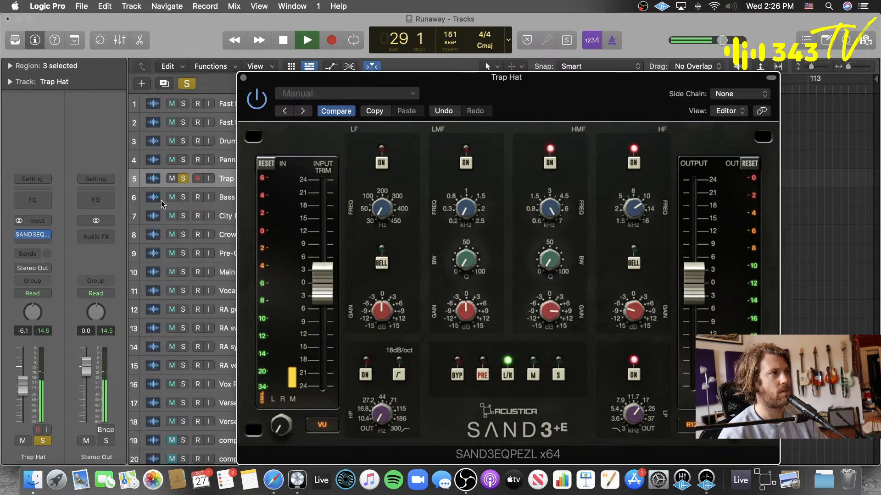
# - Unsolo Trap Hat, lower its volume to -10.4 dB in the mix, and close its EQ window
pyautogui.click(183, 179)
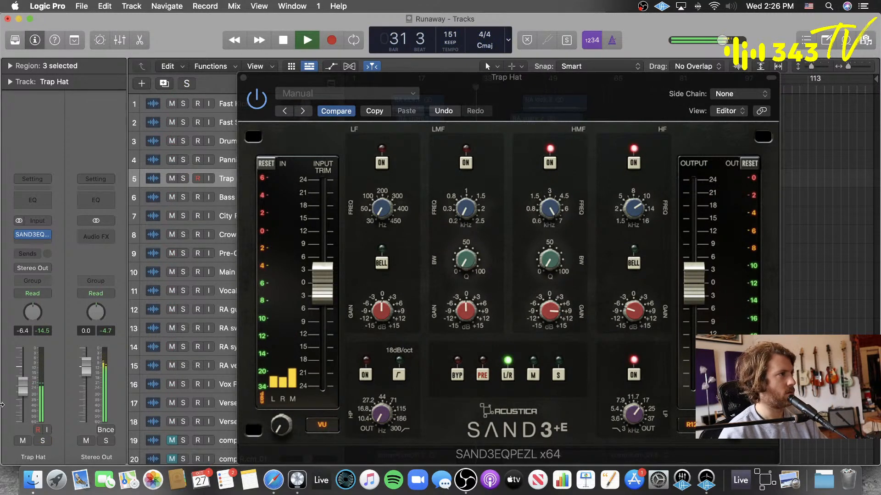
pyautogui.moveTo(29, 391); pyautogui.dragTo(29, 396)
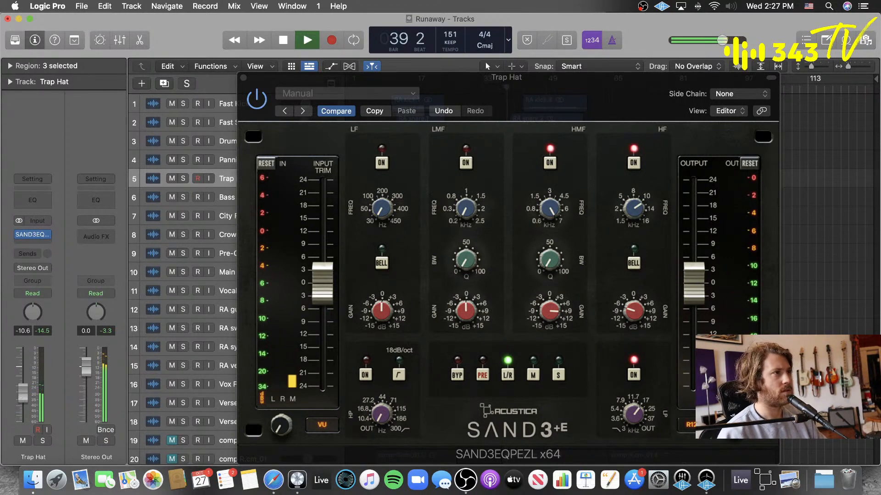
pyautogui.click(245, 78)
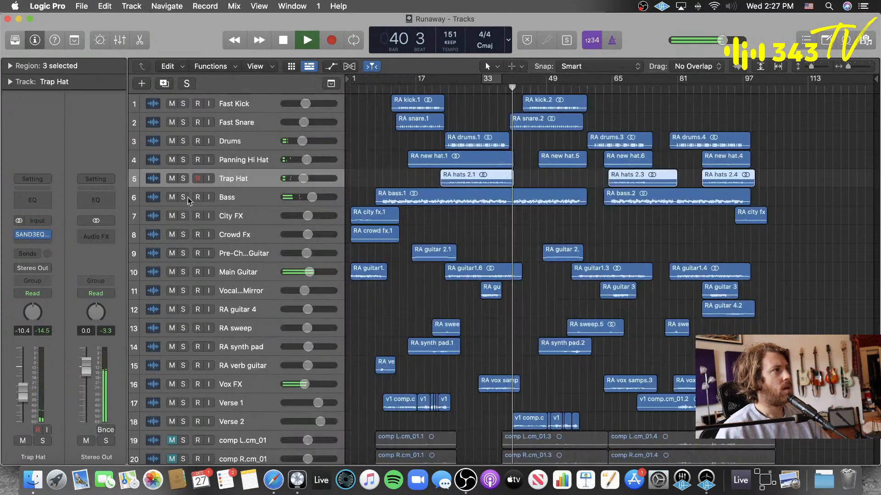
# - Solo Trap Hat from about bar 25, enable and boost its SAND3 EQ's LMF band, and return it to the full mix
pyautogui.press('s')
pyautogui.click(452, 87)
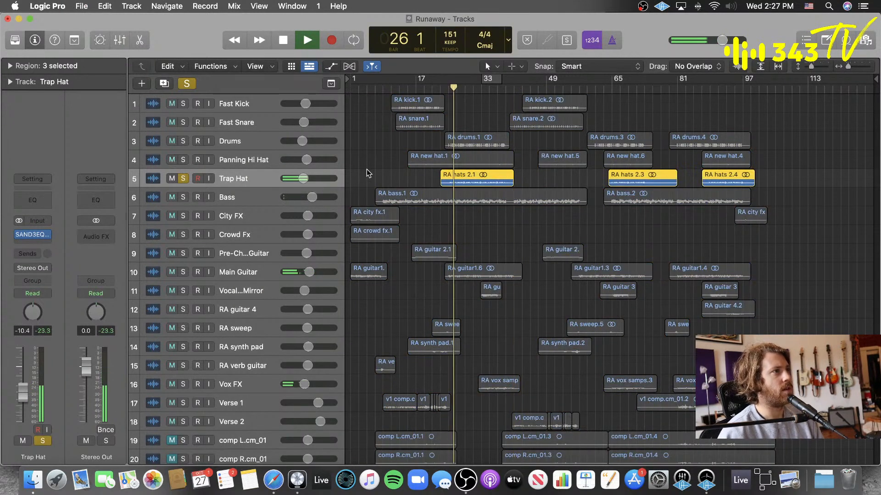
pyautogui.click(37, 237)
pyautogui.click(467, 163)
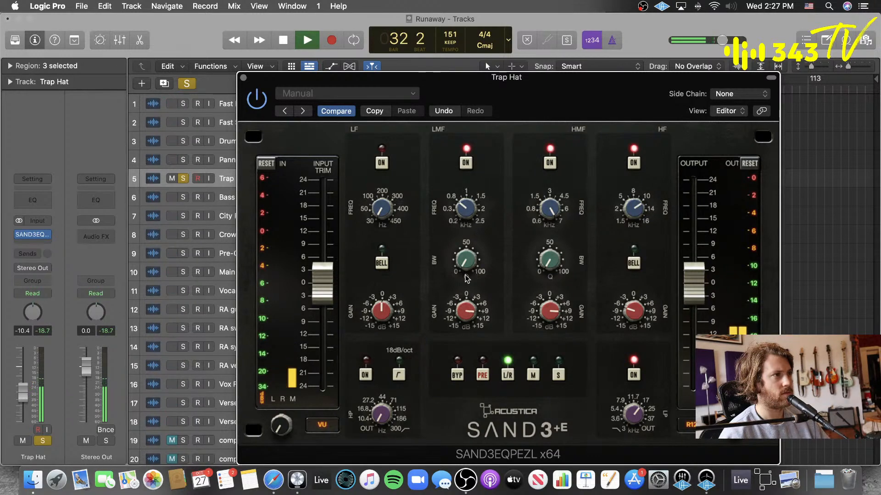
pyautogui.click(184, 178)
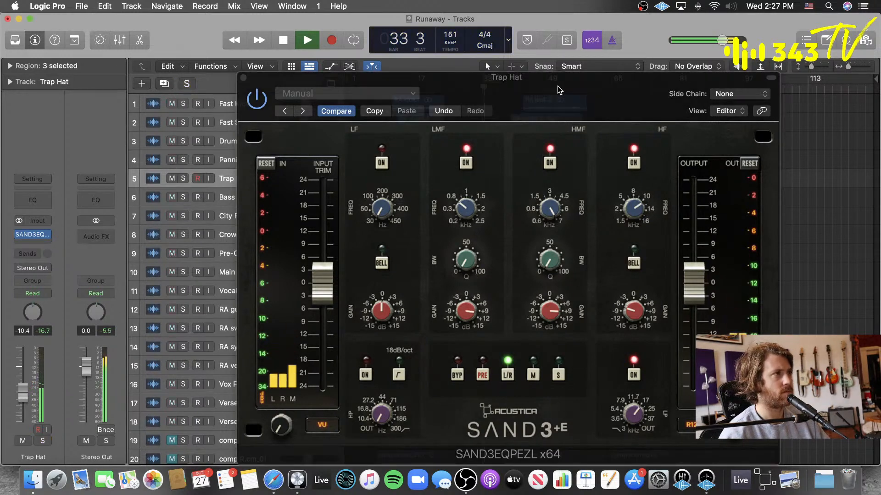
# - Replay the full mix from about bar 25 and save the project
pyautogui.moveTo(557, 87); pyautogui.dragTo(514, 147)
pyautogui.click(451, 87)
pyautogui.press('super+s')
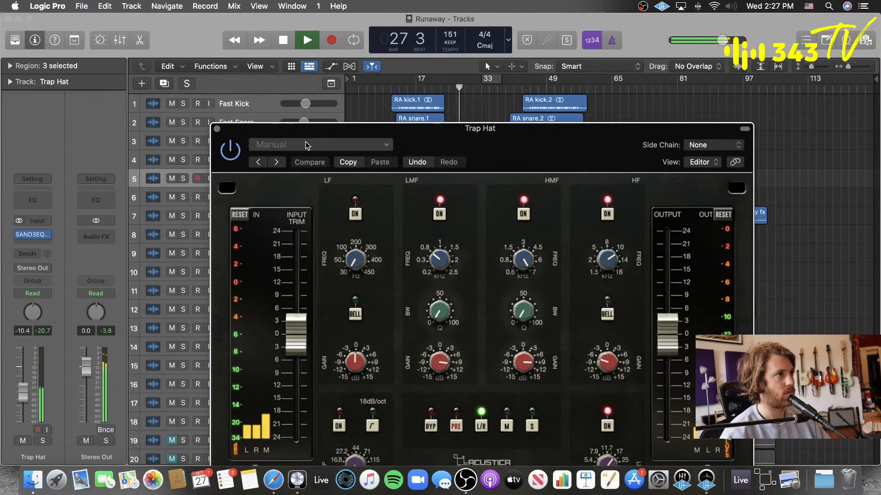
# - Insert FabFilter Pro-Q 3 after the SAND3 EQ on the Trap Hat track
pyautogui.click(34, 245)
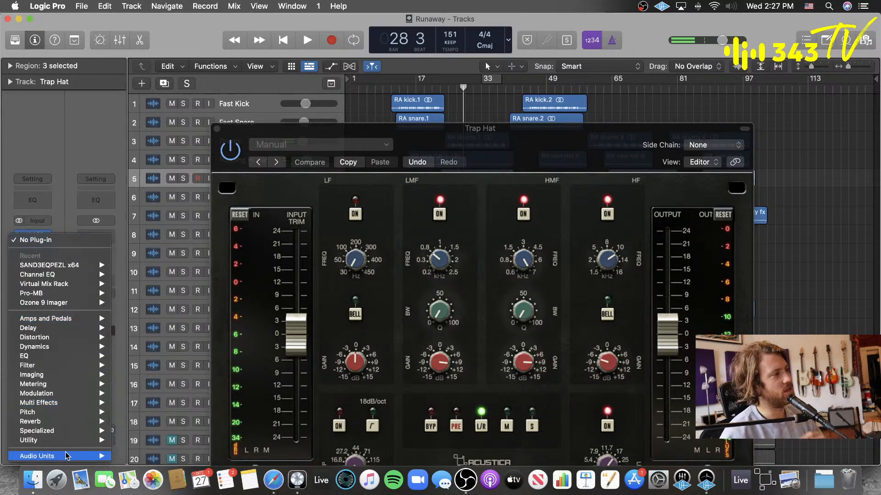
pyautogui.moveTo(69, 456)
pyautogui.moveTo(191, 259)
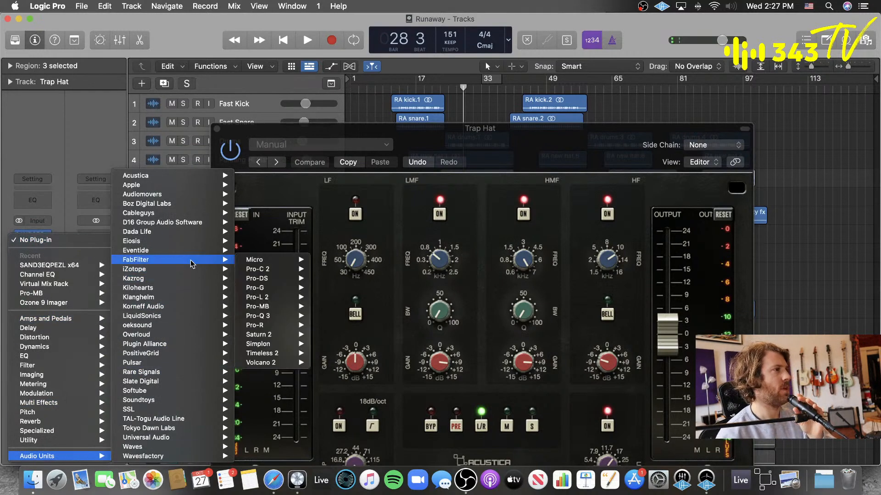
pyautogui.moveTo(294, 311)
pyautogui.click(325, 316)
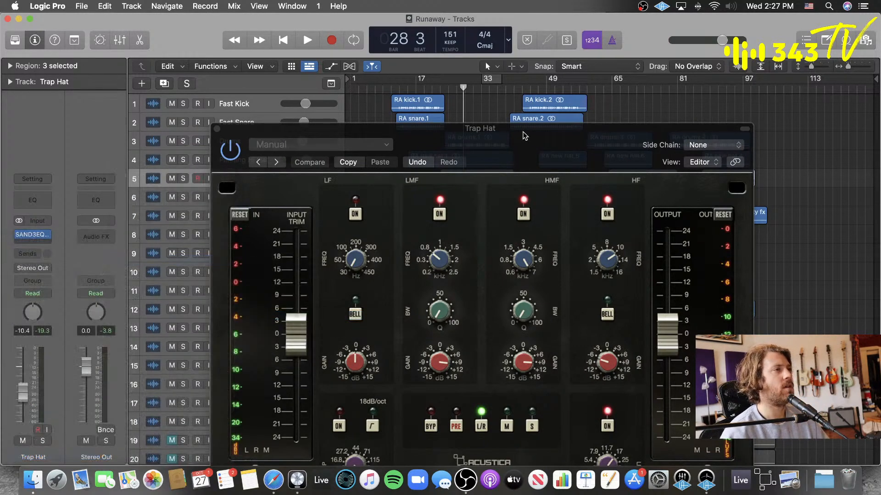
# - Add a bell band at about 2.5 kHz in Trap Hat's Pro-Q 3 and make it dynamic
pyautogui.click(604, 260)
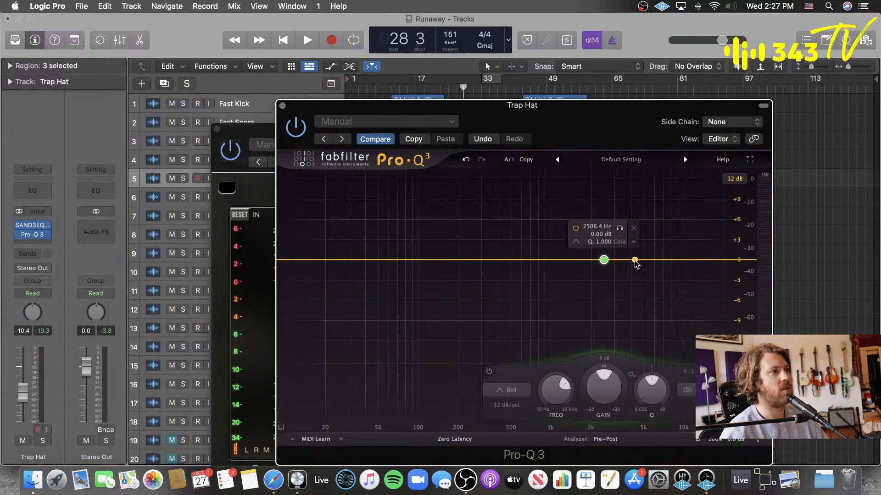
pyautogui.click(634, 241)
pyautogui.click(668, 276)
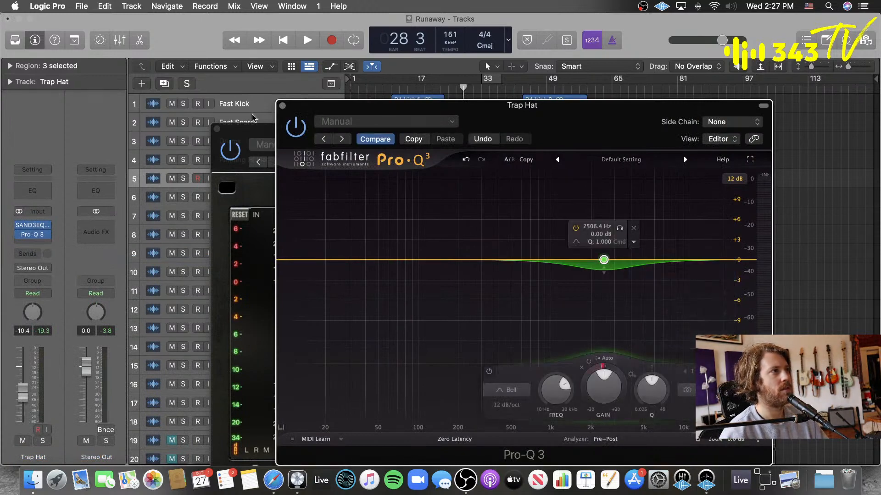
# - Move the two Trap Hat EQ windows clear of the ruler and play the mix from about bar 25
pyautogui.moveTo(267, 134); pyautogui.dragTo(170, 225)
pyautogui.moveTo(600, 115); pyautogui.dragTo(495, 100)
pyautogui.scroll(-2, 476, 120)
pyautogui.click(449, 90)
pyautogui.press('space')
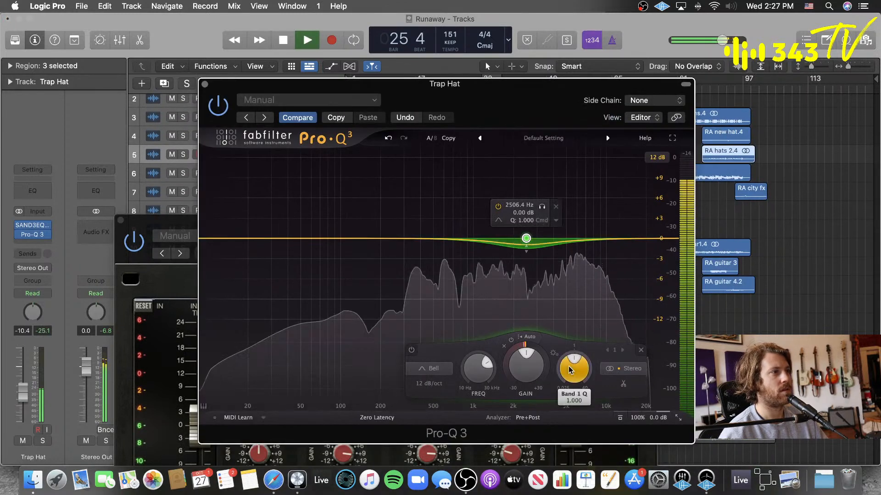
# - Sweep the Pro-Q 3 band up to about 6.2 kHz with a boost of about 11.6 dB and a Q of 3.419
pyautogui.moveTo(526, 238); pyautogui.dragTo(576, 161)
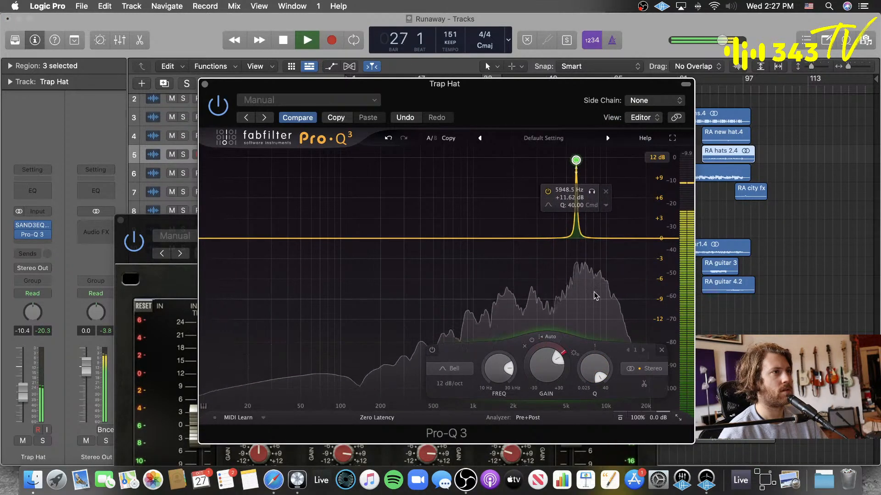
pyautogui.moveTo(597, 366); pyautogui.dragTo(594, 407)
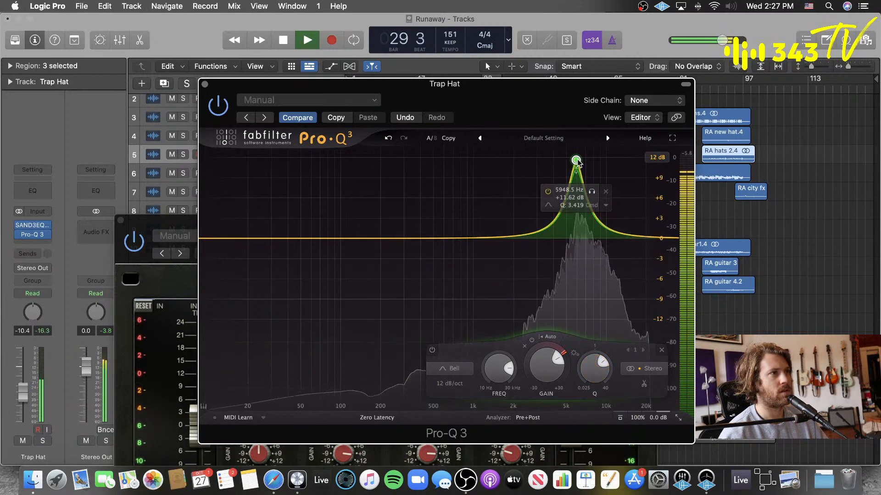
pyautogui.moveTo(576, 161); pyautogui.dragTo(581, 164)
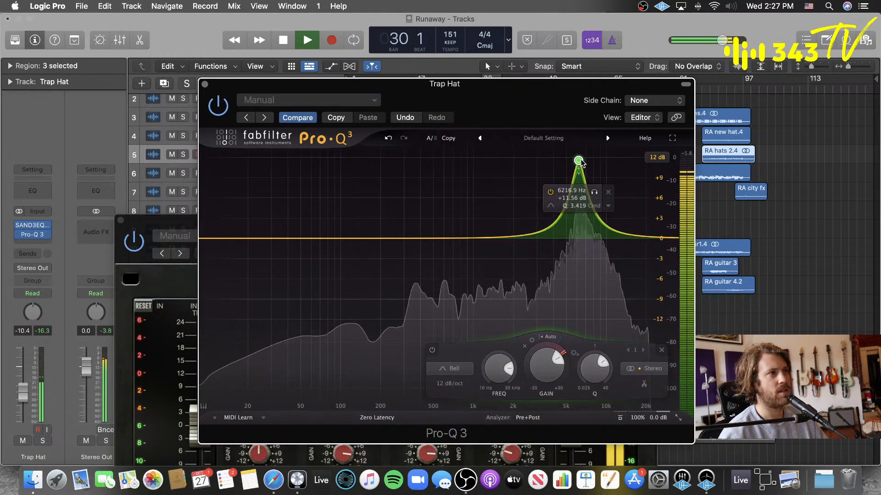
# - Reset the Pro-Q 3 band's gain to 0 dB, set its dynamic range to about -6 dB, and turn off the automatic threshold
pyautogui.press('space')
pyautogui.doubleClick(546, 366)
pyautogui.moveTo(545, 342); pyautogui.dragTo(518, 393)
pyautogui.press('space')
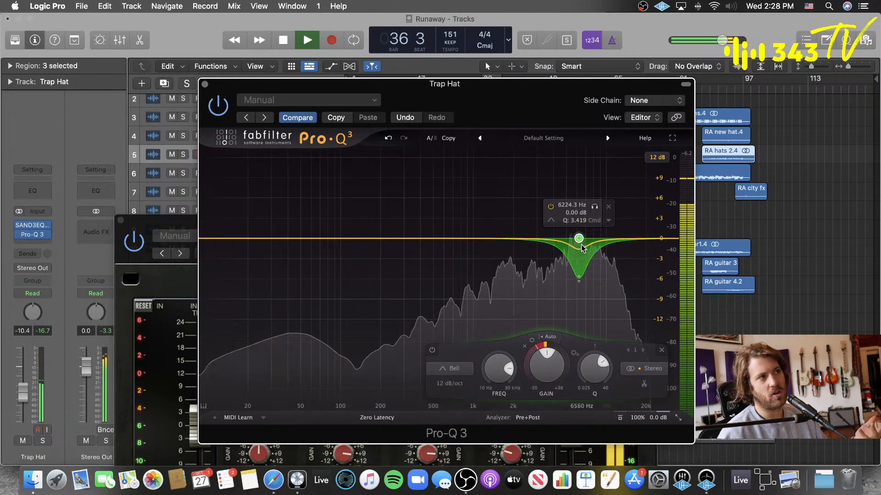
pyautogui.click(549, 337)
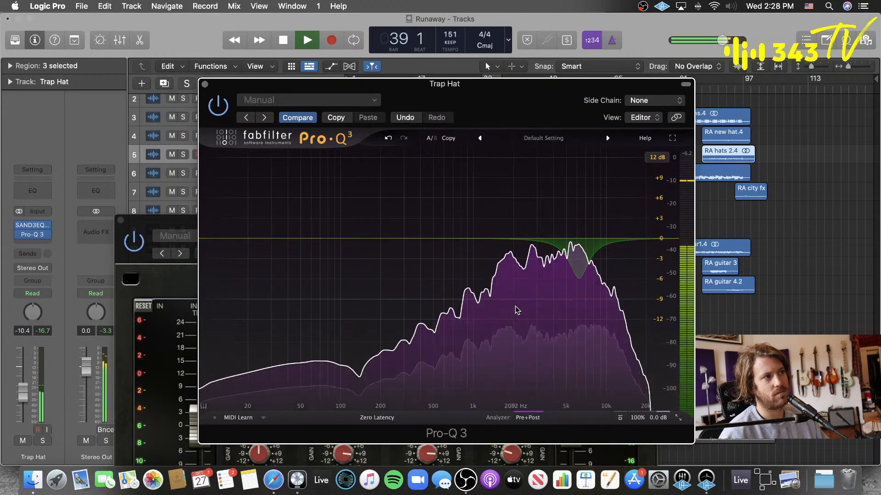
# - Replay from about bar 25 and audition Trap Hat's SAND3 EQ while toggling its low-pass filter and HF band
pyautogui.moveTo(464, 95); pyautogui.dragTo(536, 170)
pyautogui.click(446, 89)
pyautogui.moveTo(205, 232); pyautogui.dragTo(211, 67)
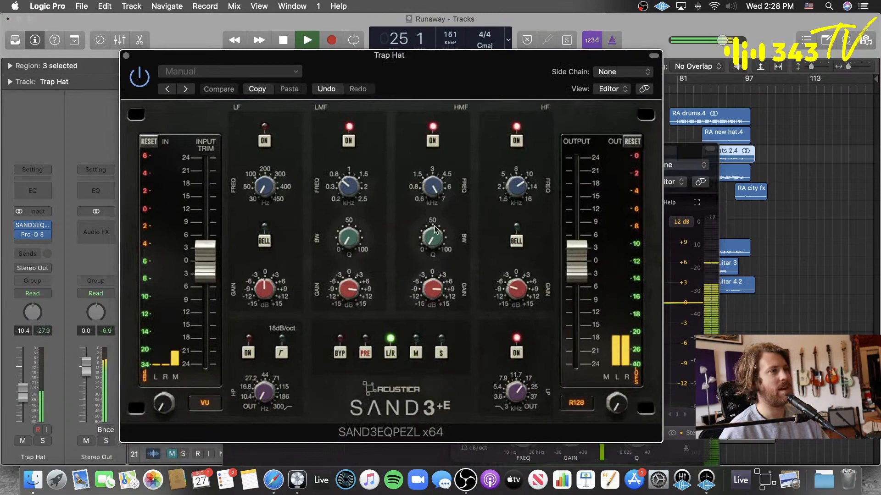
pyautogui.click(518, 358)
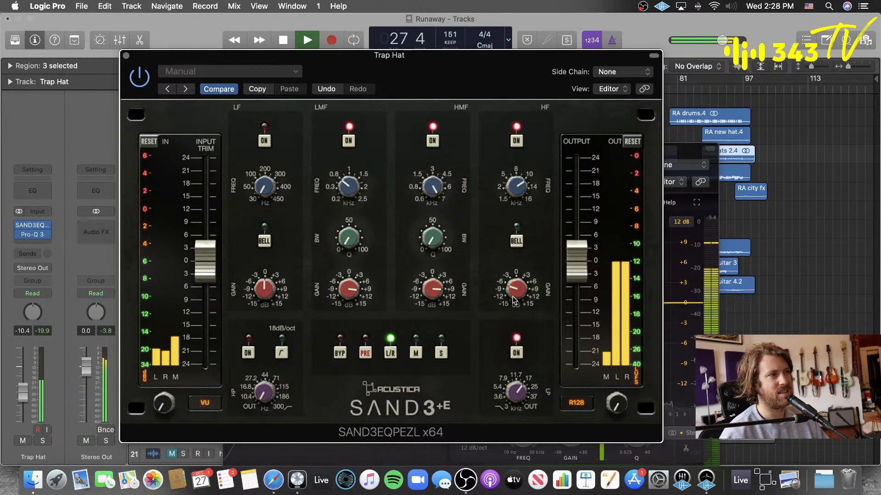
pyautogui.click(516, 141)
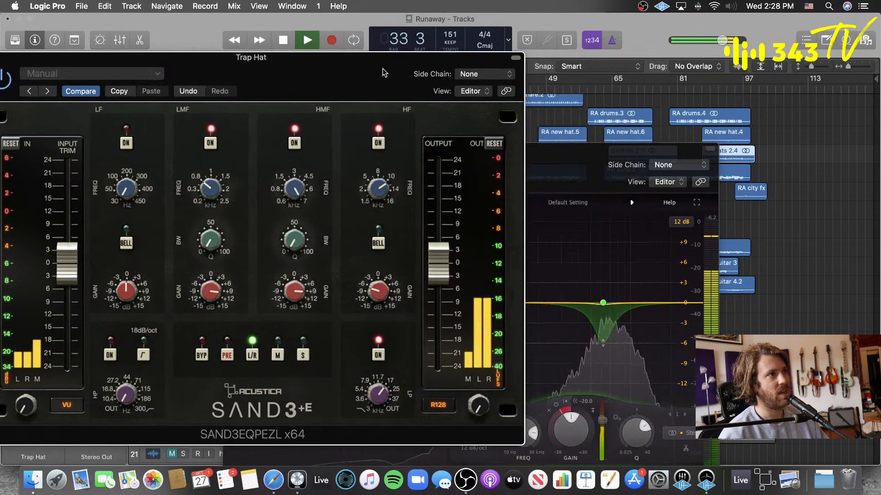
# - Arrange the Trap Hat EQ windows side by side, test the SAND3 HMF frequency, and set the HMF gain to 0 dB
pyautogui.moveTo(521, 55); pyautogui.dragTo(379, 58)
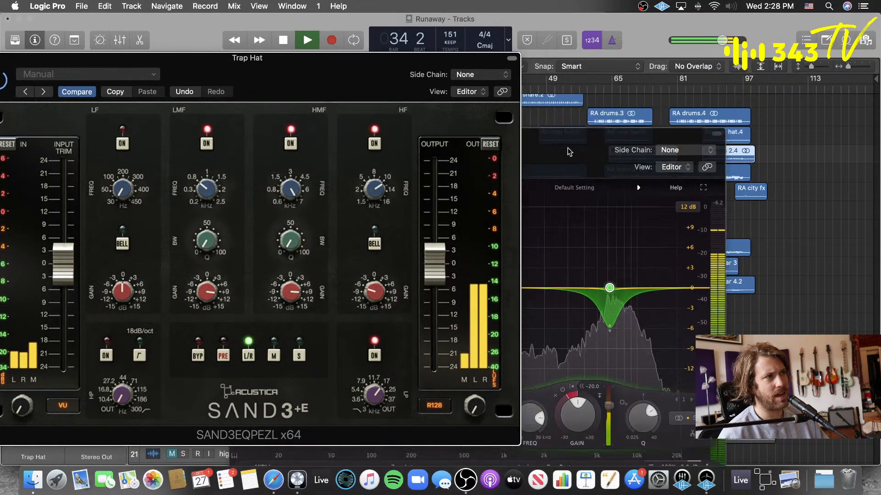
pyautogui.moveTo(568, 152); pyautogui.dragTo(590, 132)
pyautogui.click(333, 109)
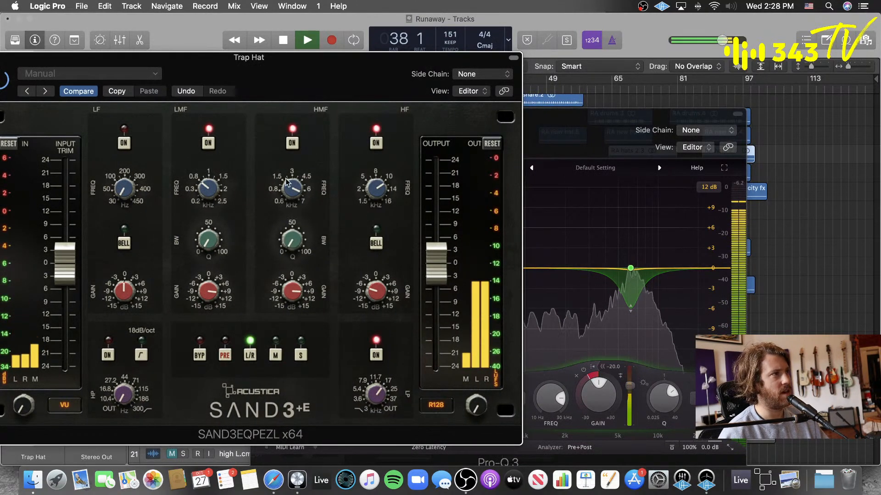
pyautogui.moveTo(287, 183); pyautogui.dragTo(288, 171)
pyautogui.moveTo(293, 292); pyautogui.dragTo(289, 320)
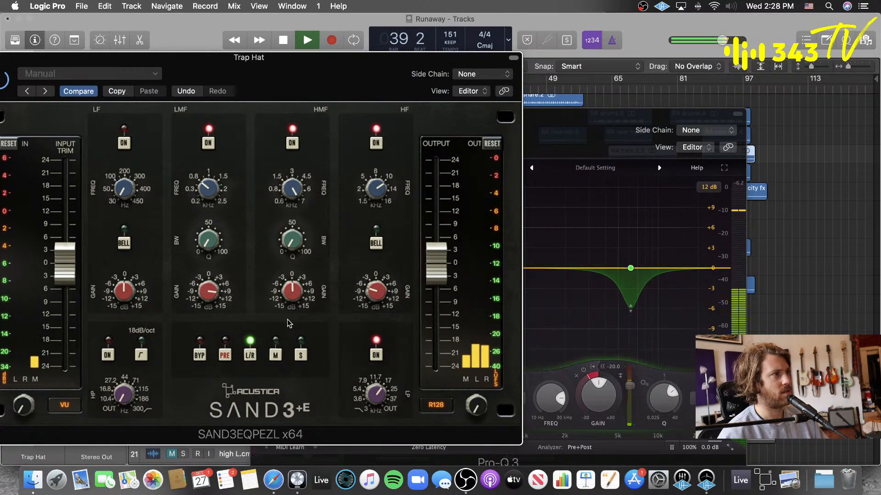
# - Replay from about bar 25, retune SAND3's HMF band between 3 and 4.5 kHz, widen its bandwidth, and boost its gain
pyautogui.moveTo(351, 73); pyautogui.dragTo(445, 202)
pyautogui.moveTo(426, 120); pyautogui.dragTo(439, 176)
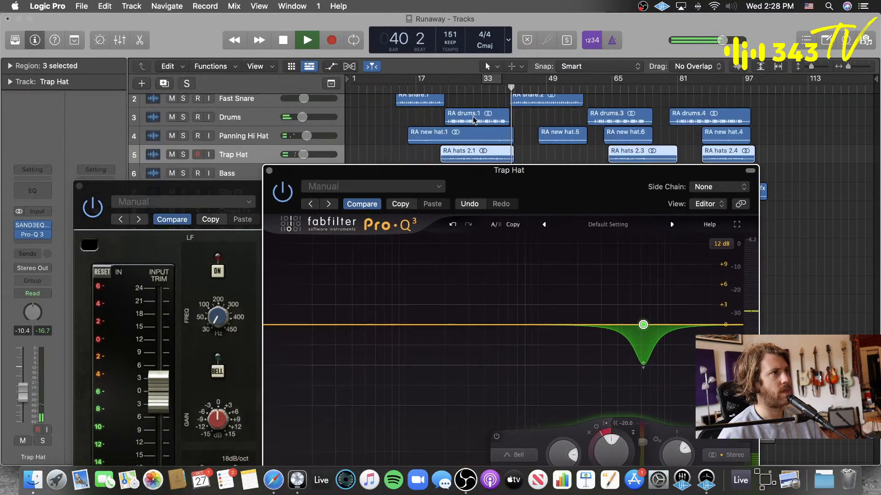
pyautogui.click(455, 89)
pyautogui.moveTo(526, 195); pyautogui.dragTo(531, 102)
pyautogui.moveTo(238, 185); pyautogui.dragTo(259, 76)
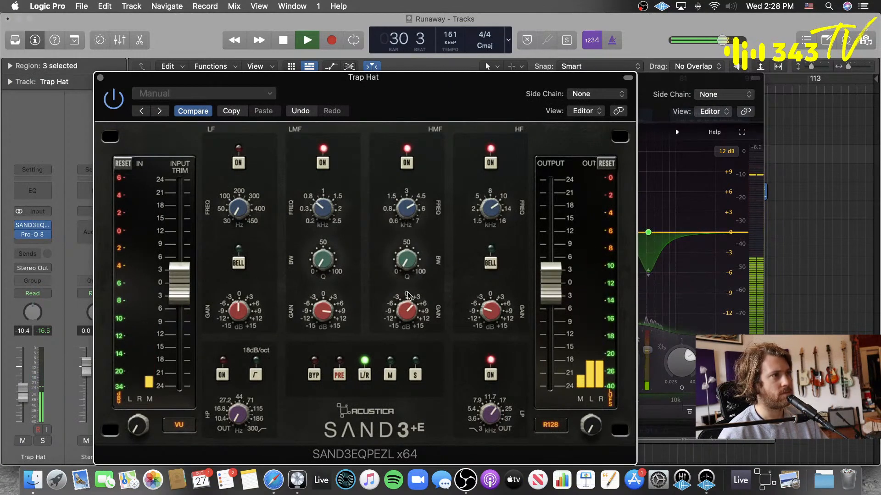
pyautogui.moveTo(417, 221); pyautogui.dragTo(421, 197)
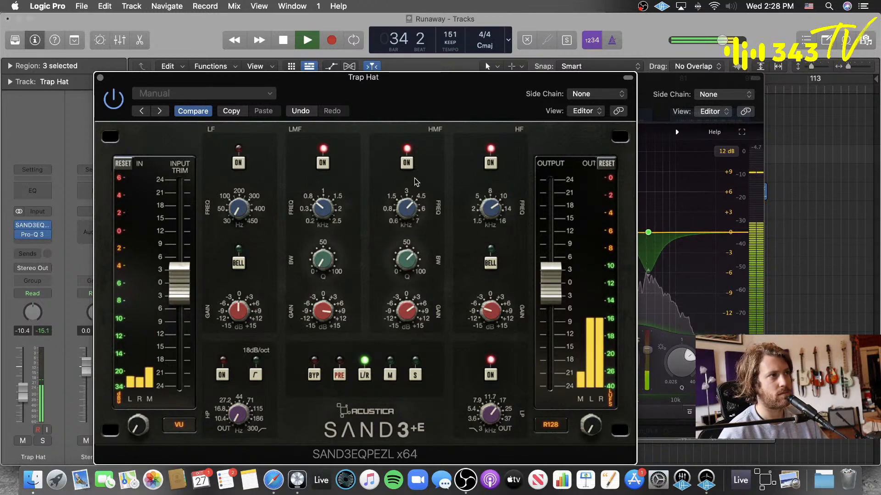
pyautogui.moveTo(449, 102); pyautogui.dragTo(316, 105)
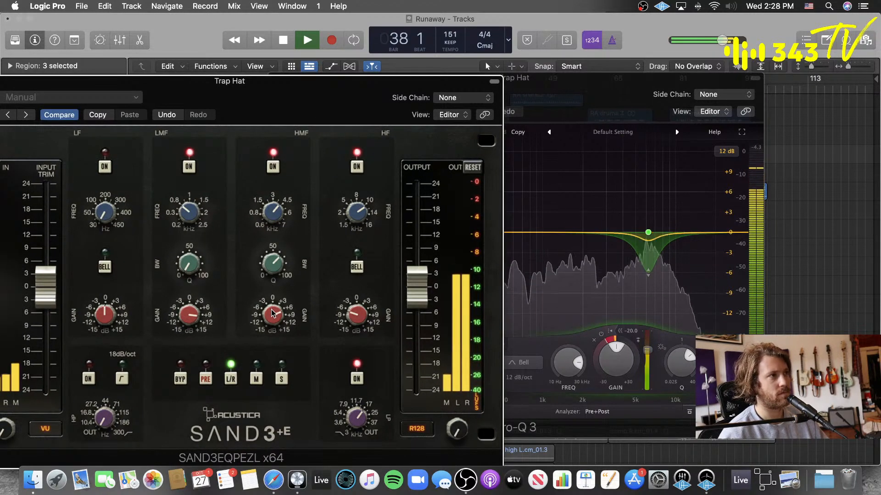
pyautogui.moveTo(317, 105); pyautogui.dragTo(605, 93)
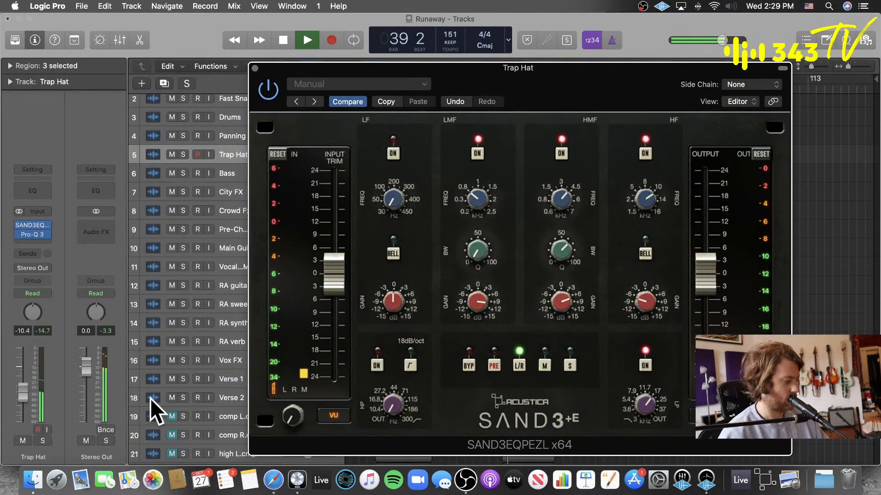
# - Close Trap Hat's SAND3 and Pro-Q 3 windows
pyautogui.click(254, 69)
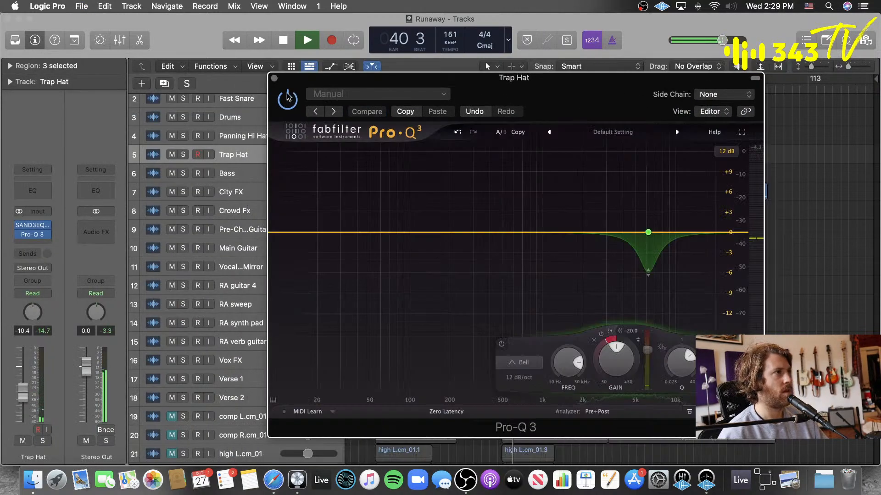
pyautogui.click(274, 78)
pyautogui.scroll(1, 187, 146)
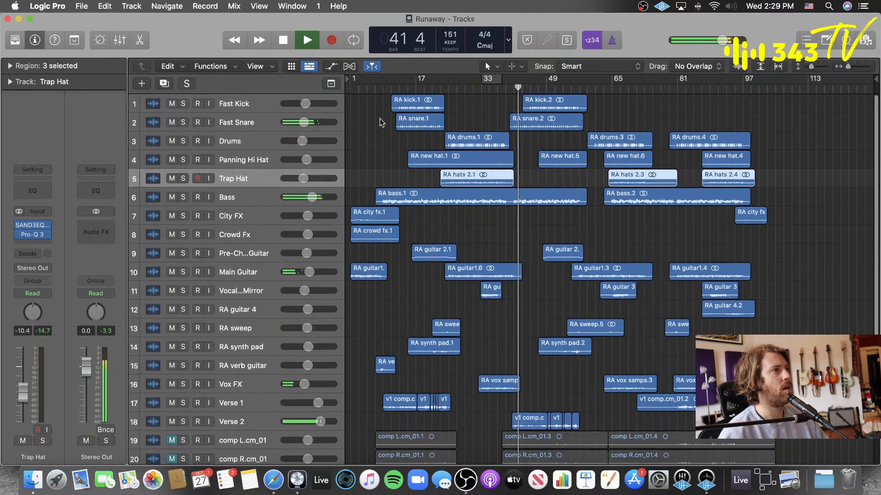
# - Solo Drums, Panning Hi Hat and Trap Hat, play from about bar 26, and drop Panning Hi Hat from the solo
pyautogui.press('space')
pyautogui.moveTo(183, 142); pyautogui.dragTo(185, 180)
pyautogui.click(458, 87)
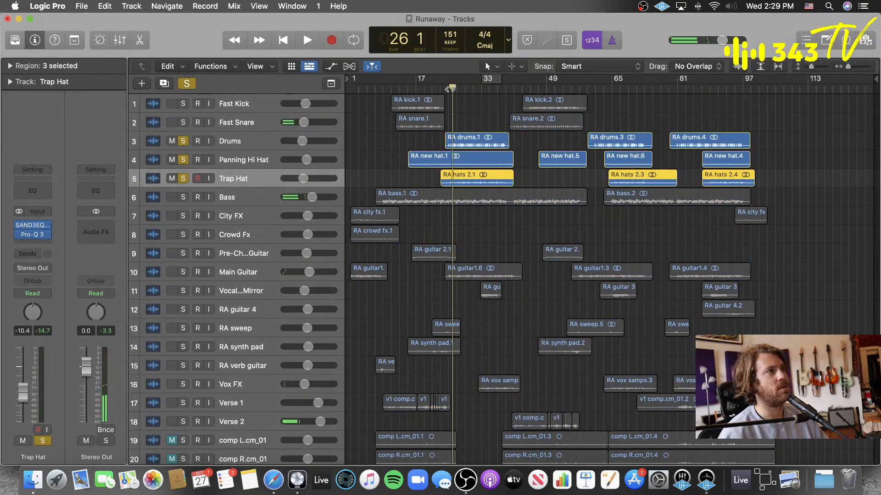
pyautogui.press('space')
pyautogui.click(254, 161)
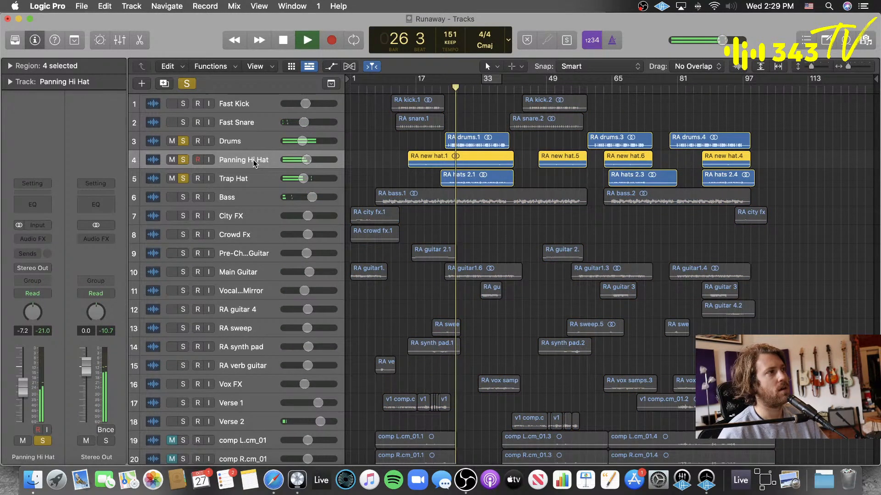
pyautogui.click(184, 160)
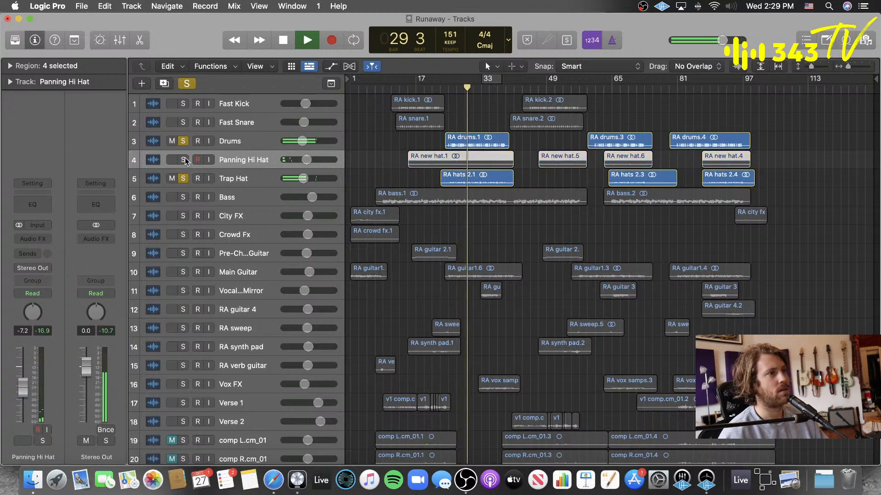
# - Reopen Trap Hat's SAND3 EQ, lower the LMF frequency to about 0.3 kHz, and reduce the LMF boost
pyautogui.click(261, 182)
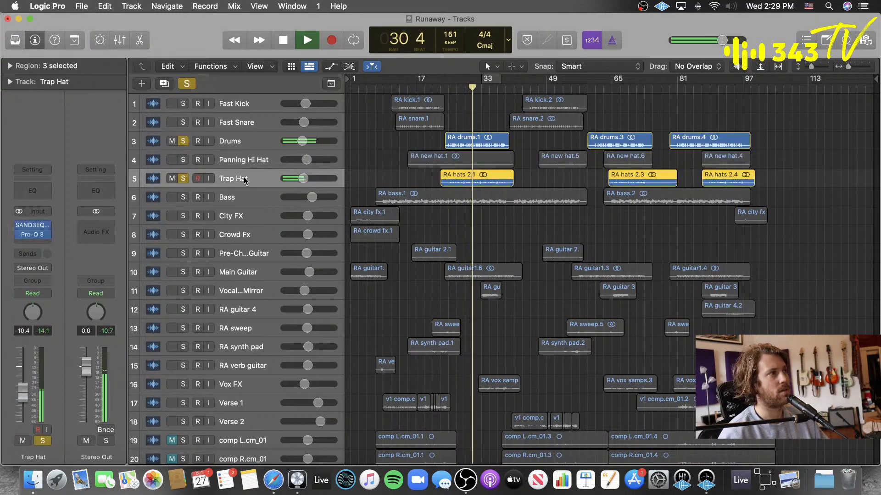
pyautogui.click(35, 229)
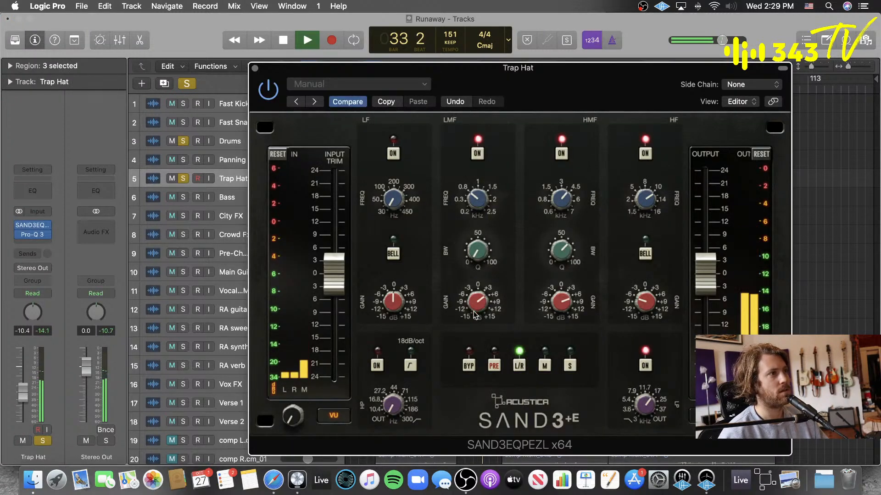
pyautogui.moveTo(486, 300); pyautogui.dragTo(470, 320)
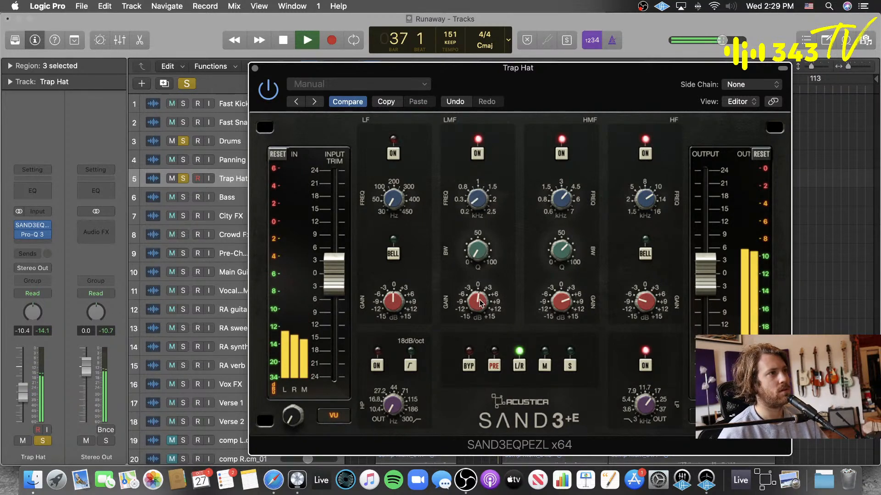
pyautogui.moveTo(480, 300); pyautogui.dragTo(486, 282)
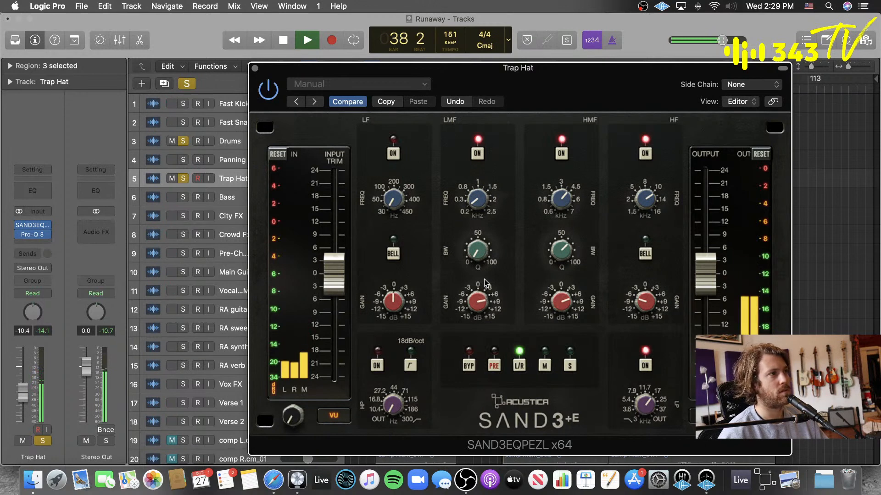
# - Replay from about bar 25 with only Trap Hat soloed and insert Virtual Mix Rack after its Pro-Q 3
pyautogui.moveTo(529, 93); pyautogui.dragTo(522, 215)
pyautogui.click(447, 88)
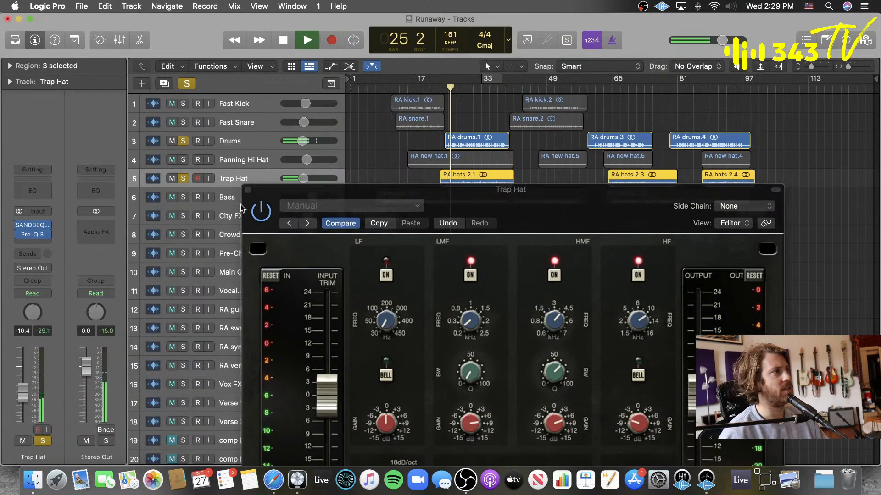
pyautogui.click(32, 243)
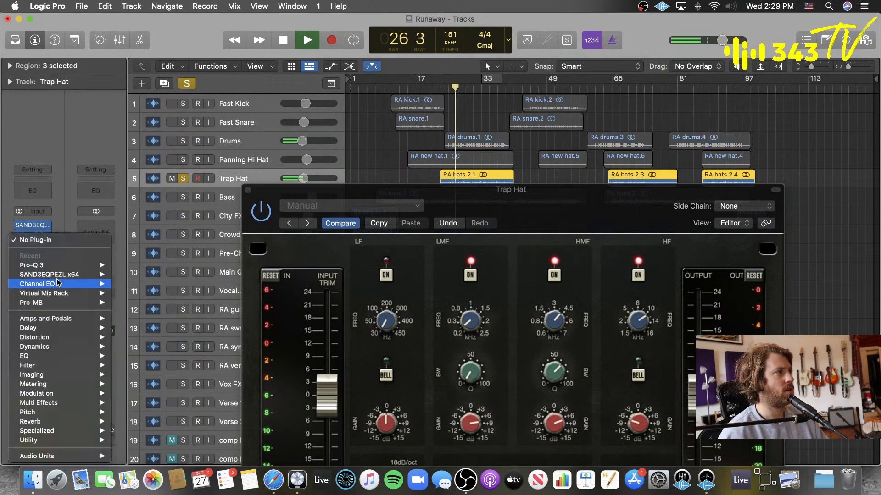
pyautogui.moveTo(59, 293)
pyautogui.click(138, 293)
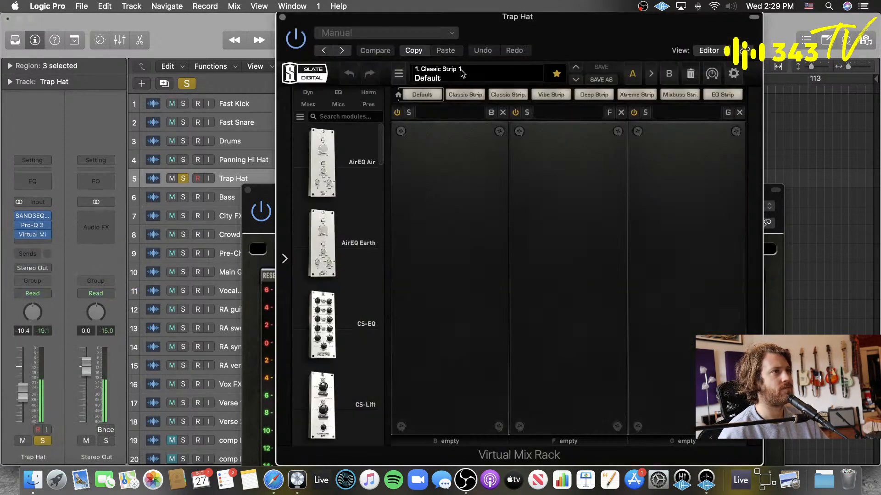
# - Restart Trap Hat's solo playback and load the London tube saturation module into the first slot of Virtual Mix Rack
pyautogui.moveTo(496, 39); pyautogui.dragTo(496, 249)
pyautogui.moveTo(448, 80); pyautogui.dragTo(515, 89)
pyautogui.click(282, 228)
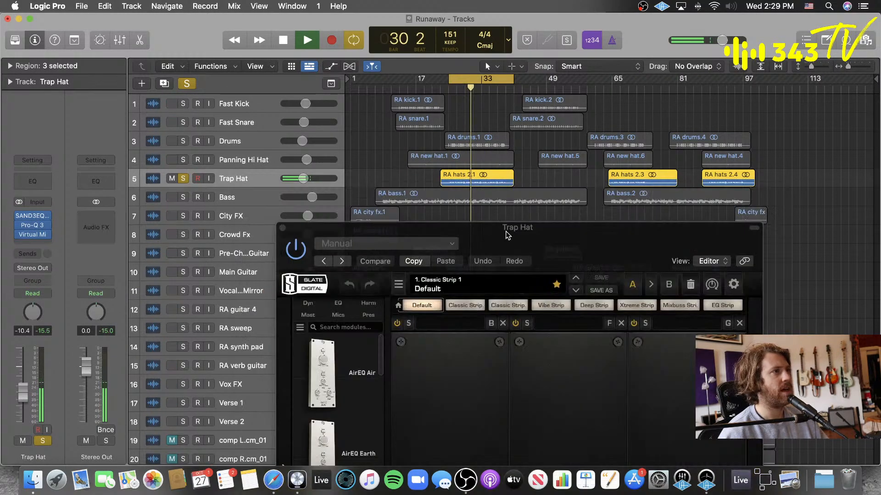
pyautogui.press('space')
pyautogui.moveTo(506, 231); pyautogui.dragTo(452, 27)
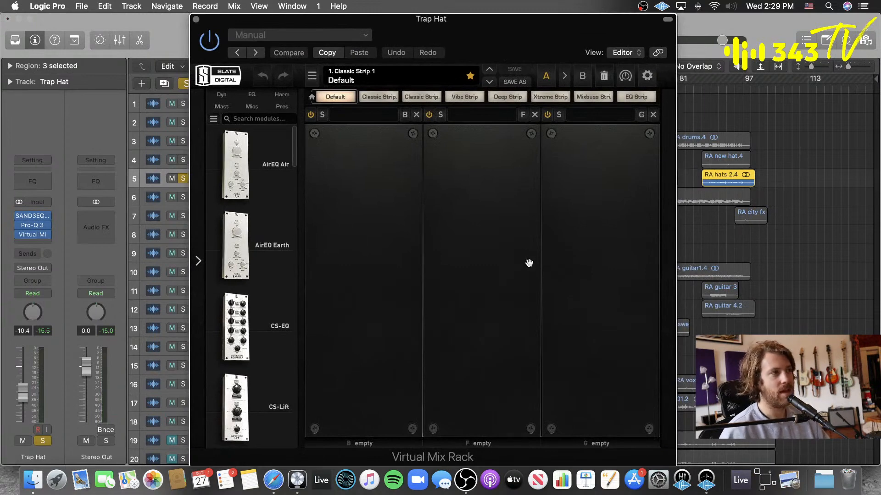
pyautogui.moveTo(474, 39); pyautogui.dragTo(499, 33)
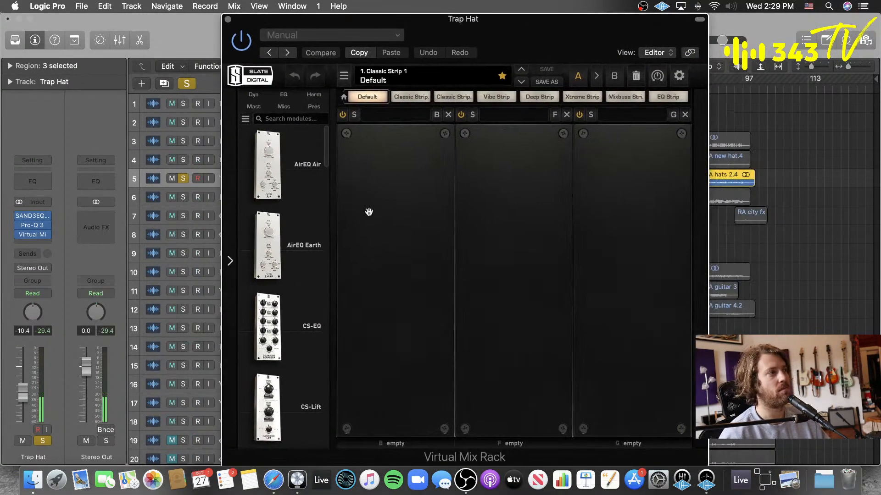
pyautogui.scroll(-10, 307, 282)
pyautogui.scroll(-10, 307, 281)
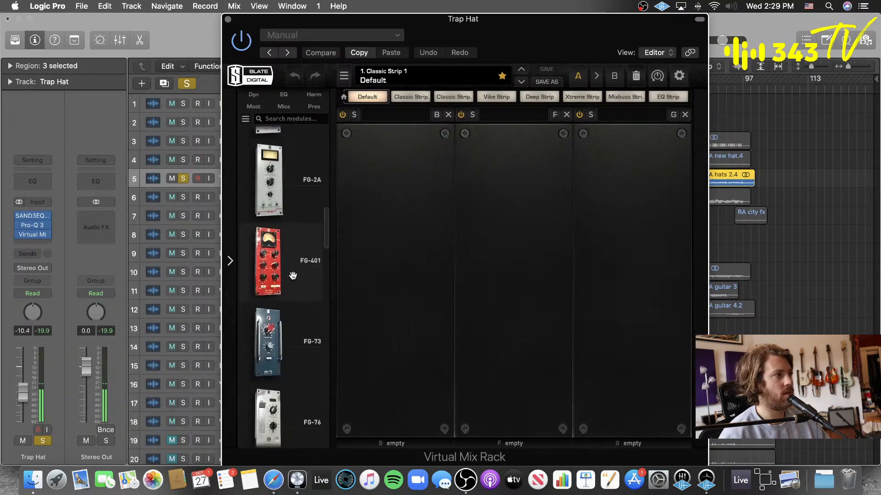
pyautogui.scroll(-10, 286, 261)
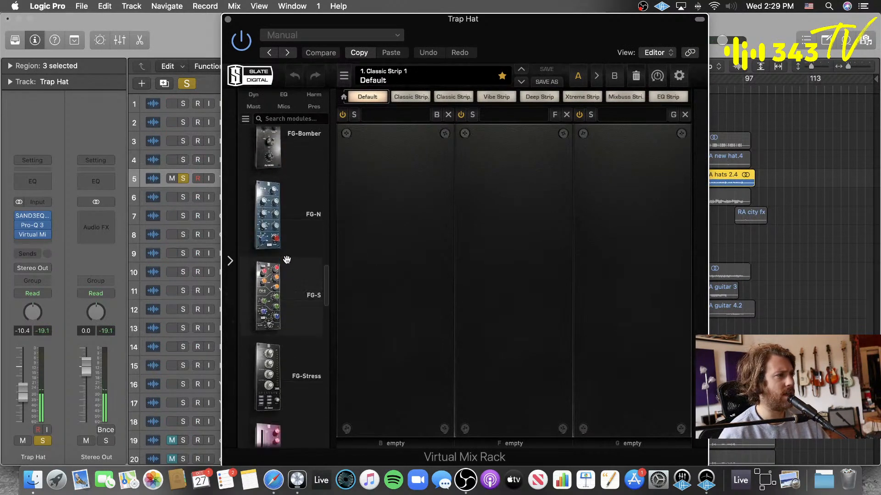
pyautogui.scroll(-5, 287, 260)
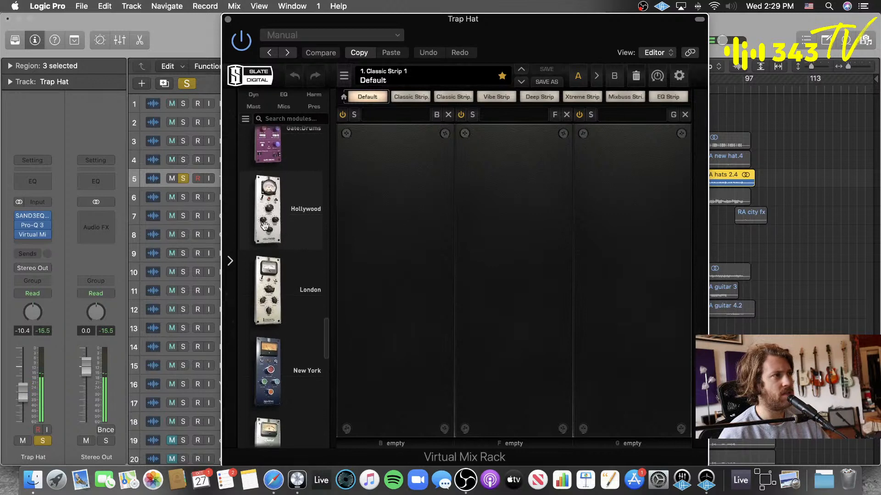
pyautogui.moveTo(267, 288); pyautogui.dragTo(392, 281)
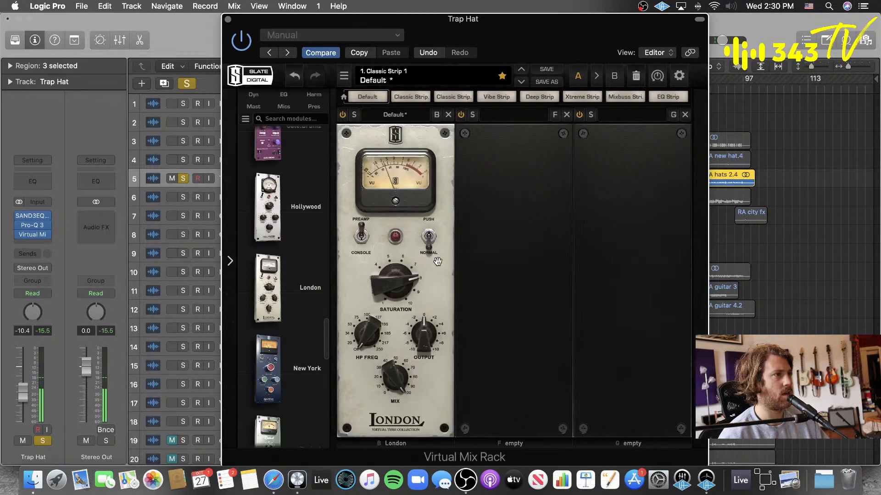
# - Audition London's Push setting, return it to Normal, and try its Mix up to 100% before settling on a partial blend
pyautogui.click(428, 234)
pyautogui.click(430, 241)
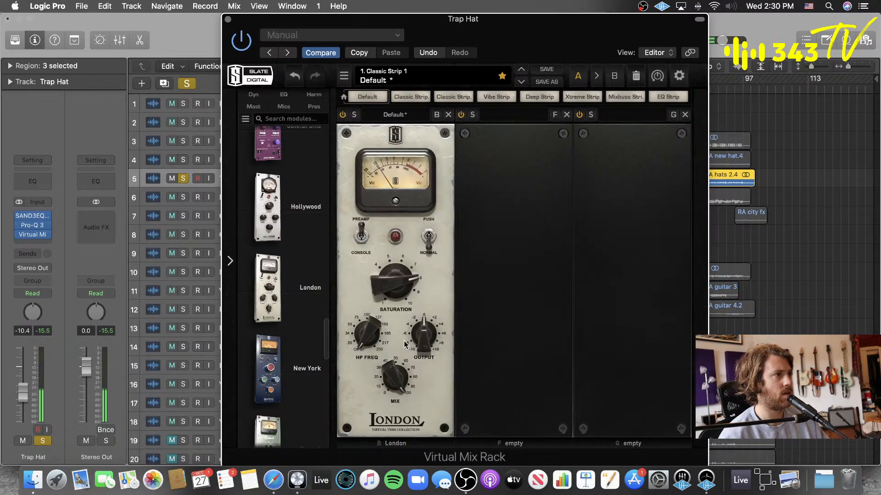
pyautogui.moveTo(396, 387); pyautogui.dragTo(382, 445)
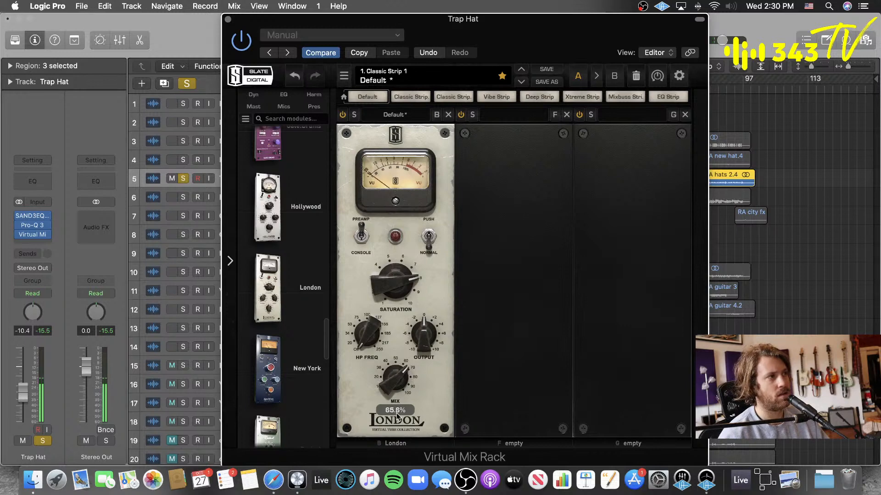
pyautogui.moveTo(398, 389); pyautogui.dragTo(395, 428)
pyautogui.moveTo(463, 19); pyautogui.dragTo(464, 266)
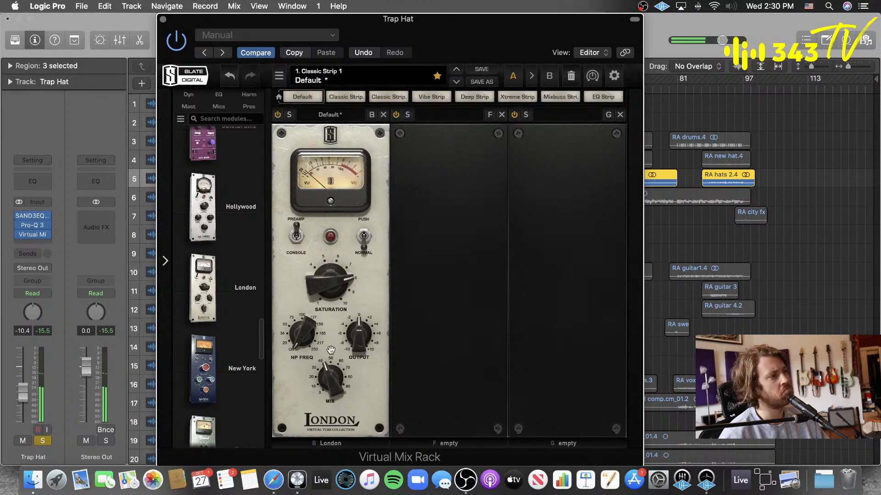
pyautogui.moveTo(330, 367); pyautogui.dragTo(350, 246)
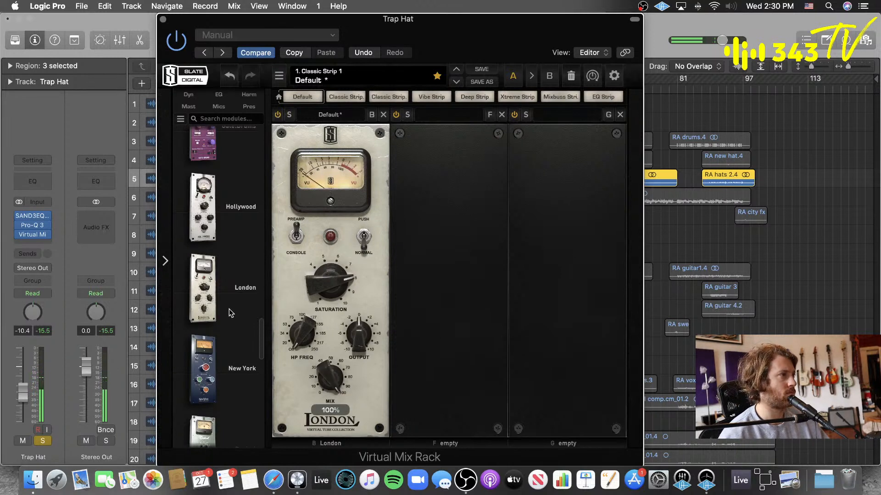
pyautogui.scroll(-3, 227, 310)
pyautogui.moveTo(329, 379); pyautogui.dragTo(312, 415)
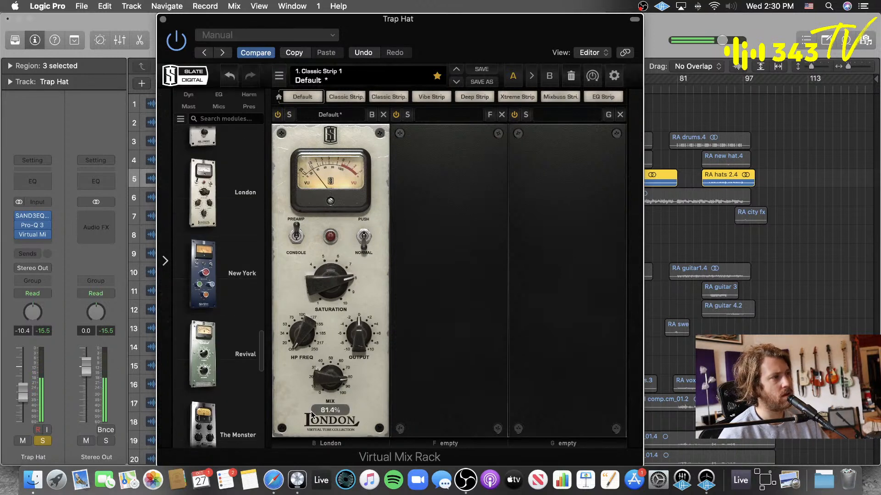
# - Load the New York module into the second rack slot and lower its Mix to about 54%
pyautogui.moveTo(202, 273); pyautogui.dragTo(463, 205)
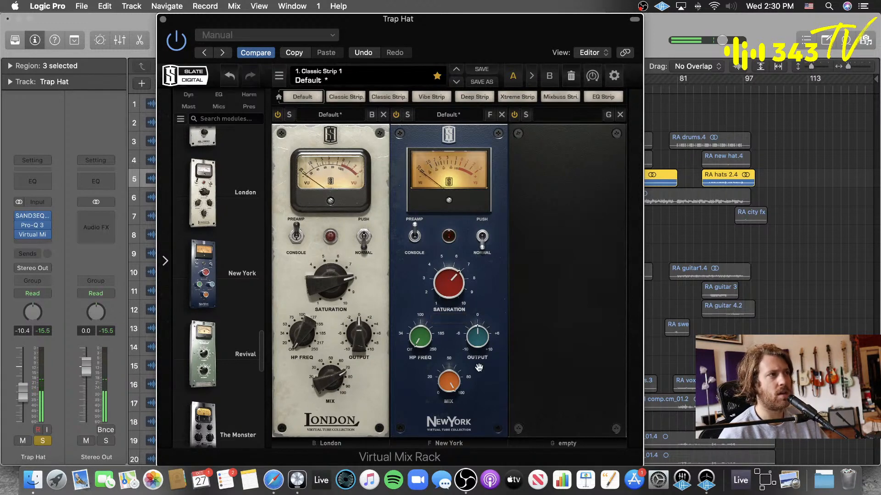
pyautogui.moveTo(449, 382)
pyautogui.mouseDown()
pyautogui.moveTo(437, 412)
pyautogui.moveTo(450, 382)
pyautogui.mouseUp()
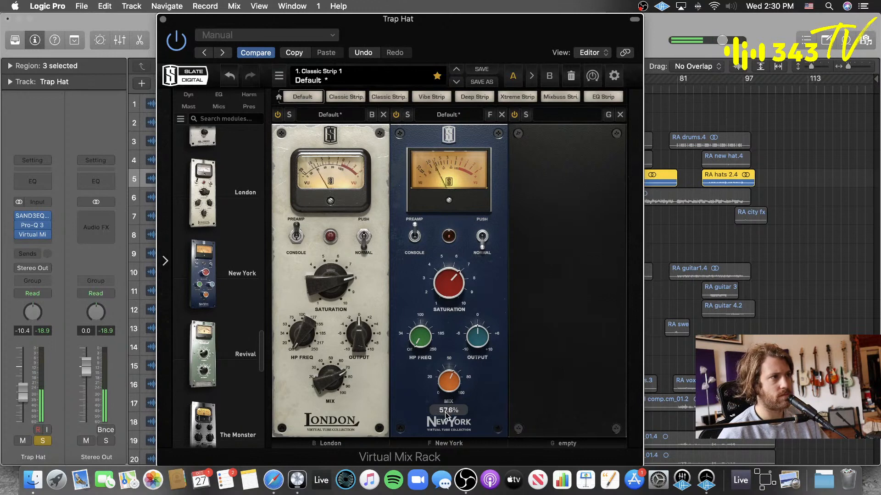
# - Load VCC Channel into the third slot, using the Ψ console, 18 dB Drive and a raised linked input, and compare it bypassed
pyautogui.scroll(-10, 212, 340)
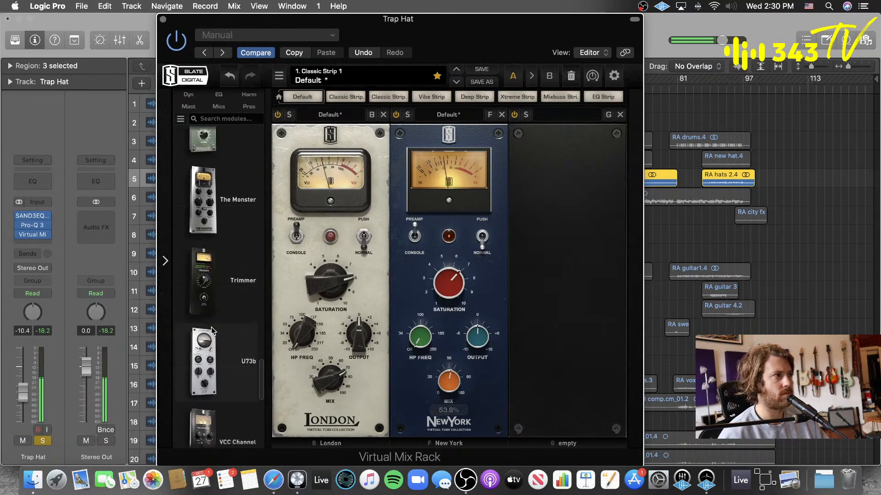
pyautogui.moveTo(198, 307); pyautogui.dragTo(571, 284)
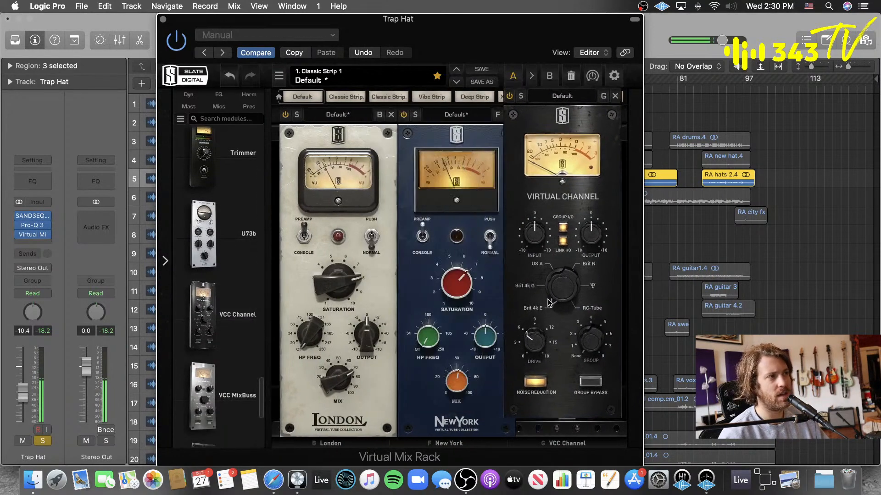
pyautogui.click(575, 287)
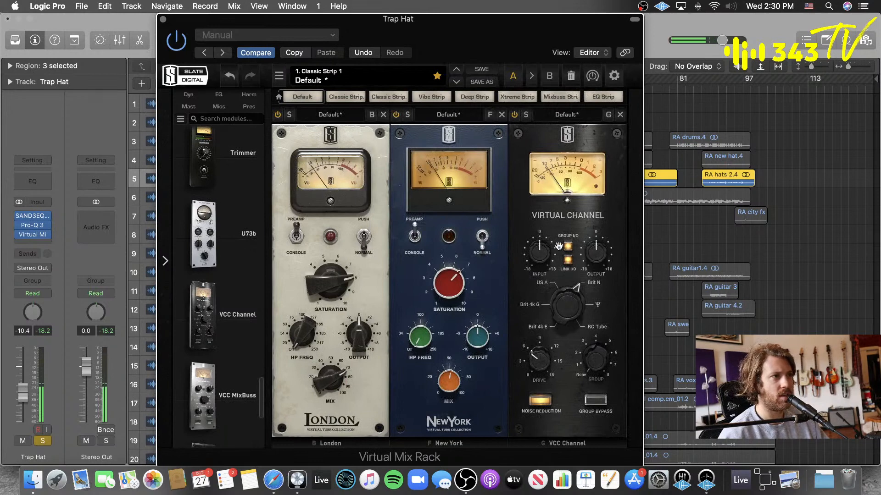
pyautogui.moveTo(539, 254)
pyautogui.mouseDown()
pyautogui.moveTo(550, 214)
pyautogui.moveTo(541, 256)
pyautogui.mouseUp()
pyautogui.moveTo(546, 364); pyautogui.dragTo(562, 289)
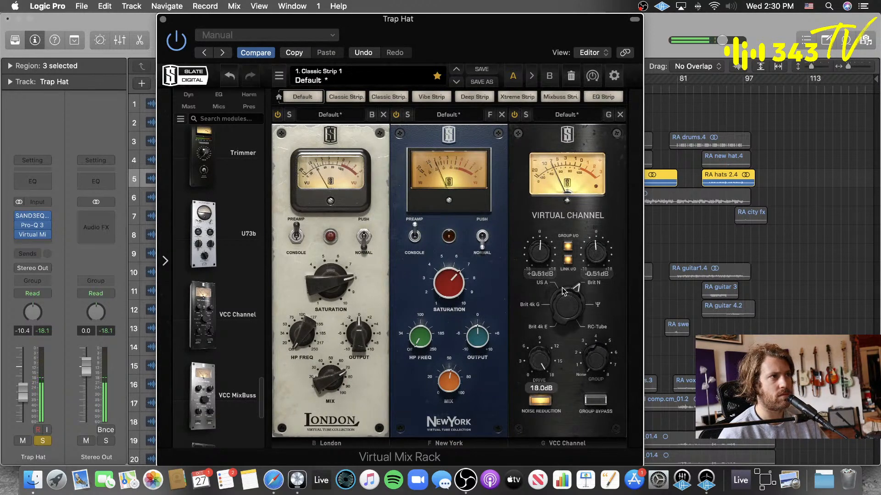
pyautogui.moveTo(540, 253); pyautogui.dragTo(543, 250)
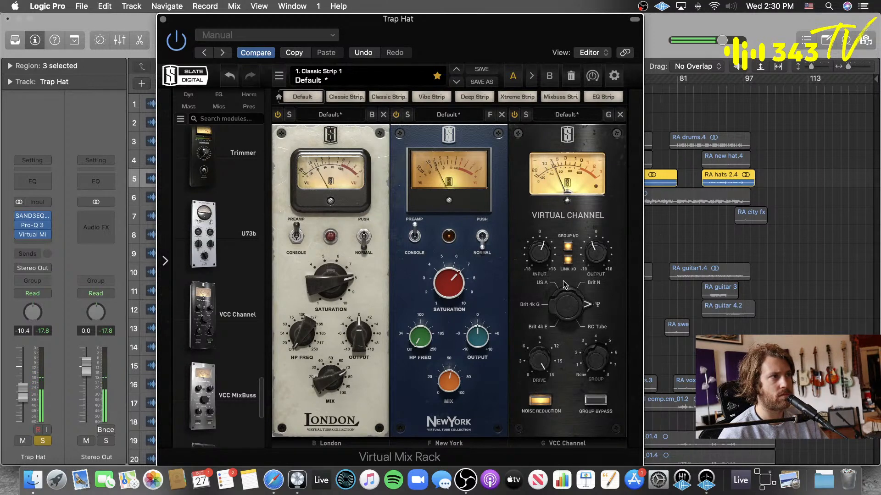
pyautogui.click(514, 114)
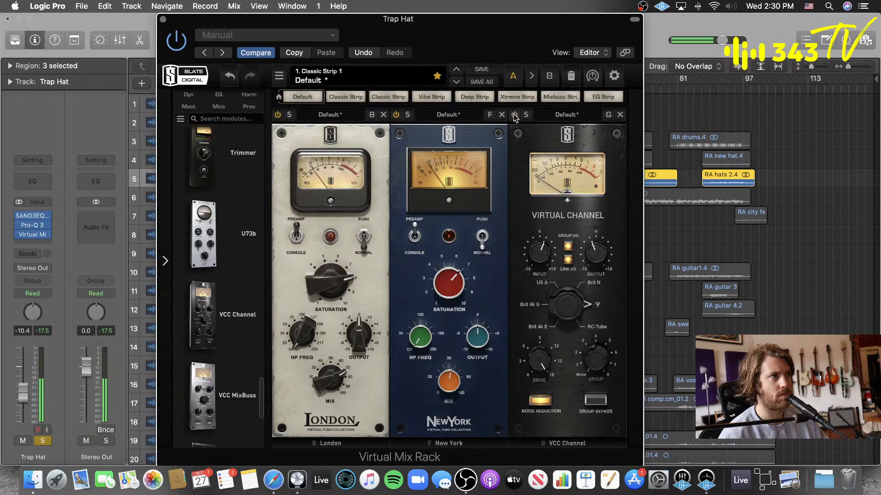
pyautogui.click(514, 115)
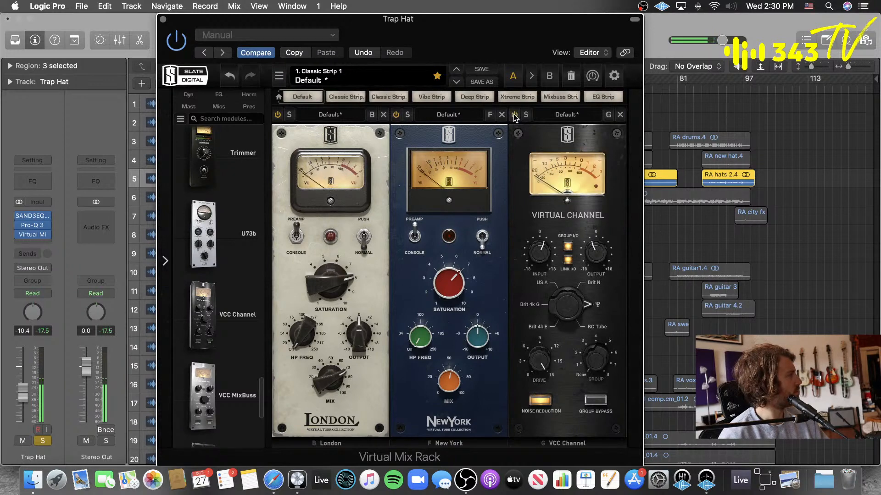
# - Unsolo Trap Hat, clear the region selection, and raise the track's volume to -8.6 dB in the full mix
pyautogui.click(43, 441)
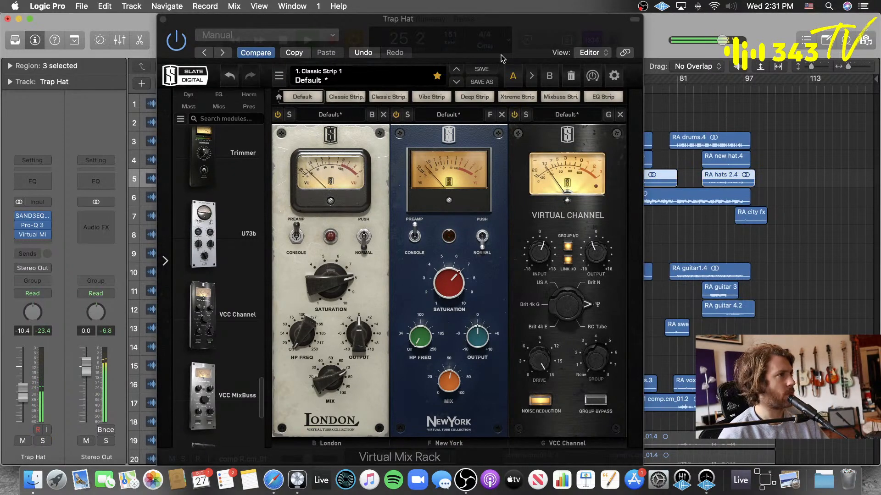
pyautogui.click(670, 114)
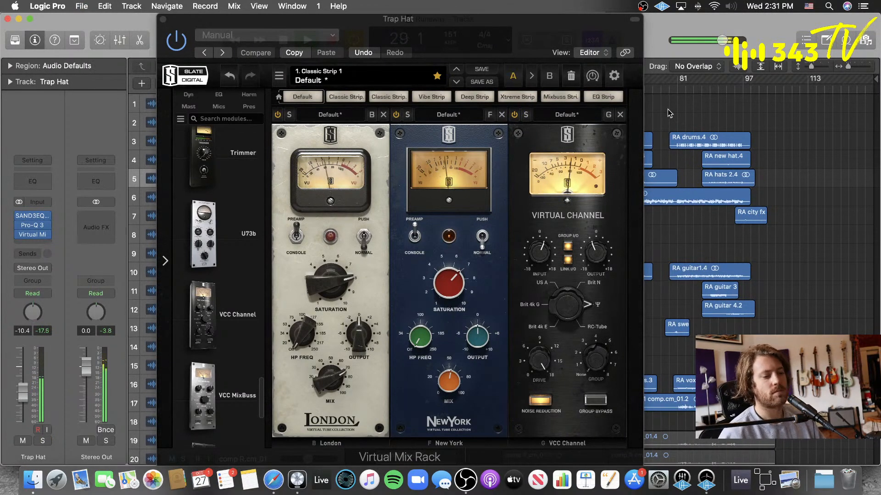
pyautogui.moveTo(211, 56); pyautogui.dragTo(327, 56)
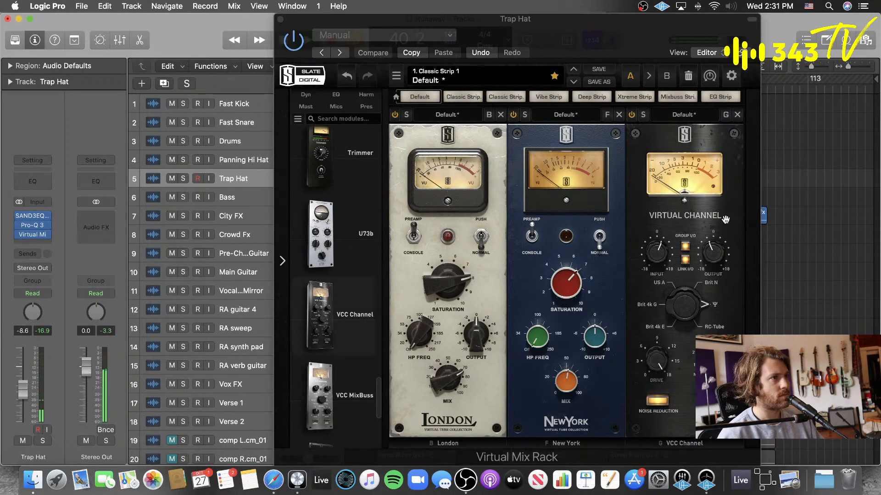
# - Save the project, close Trap Hat's Virtual Mix Rack window, turn off cycle mode, and save again
pyautogui.press('super+s')
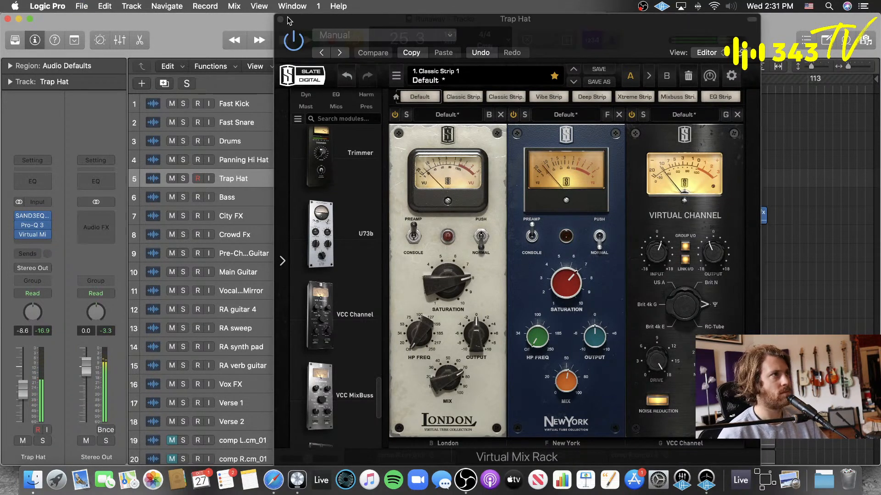
pyautogui.click(280, 19)
pyautogui.press('c')
pyautogui.press('super+s')
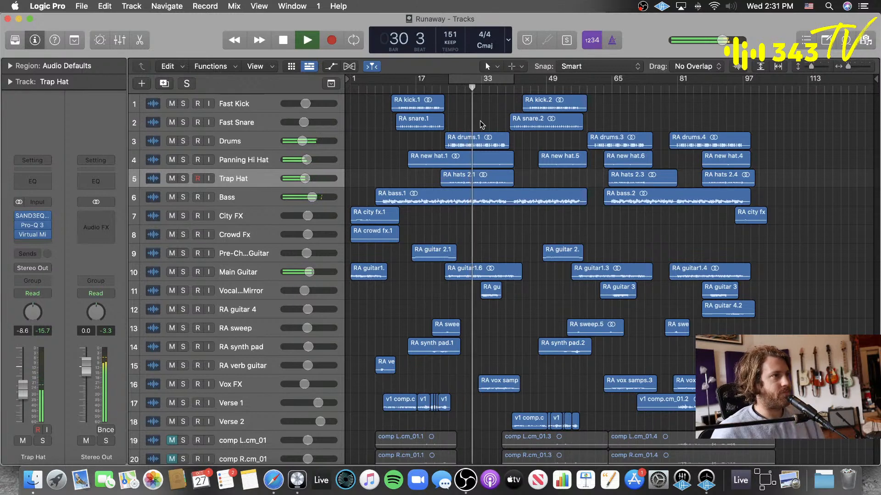
# - Listen to Drums soloed from about bar 26, then unsolo the track, stop playback in the full mix, and clear the region selection
pyautogui.press('super+Up')
pyautogui.press('super+Up')
pyautogui.press('super+Up')
pyautogui.press('super+Up')
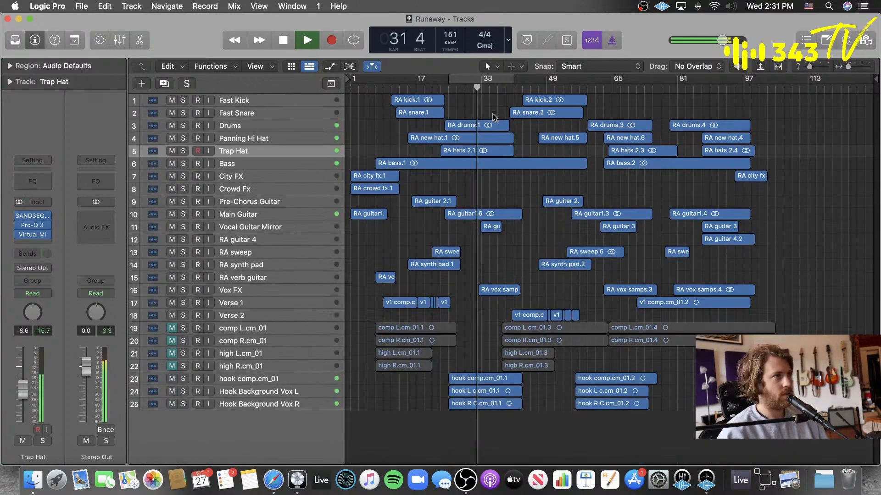
pyautogui.click(248, 124)
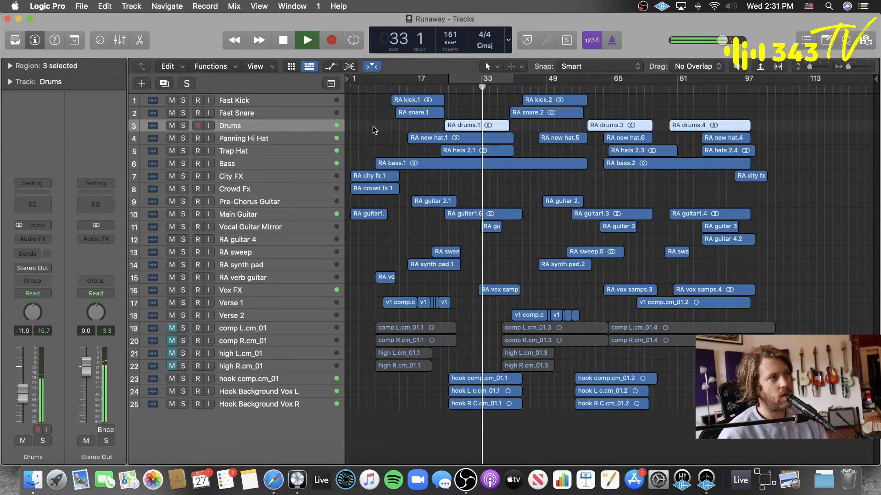
pyautogui.press('space')
pyautogui.click(183, 128)
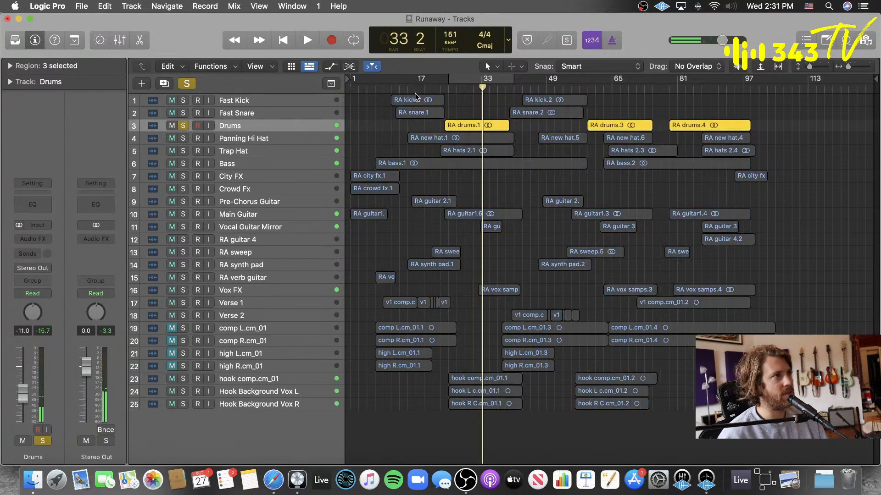
pyautogui.click(453, 87)
pyautogui.press('space')
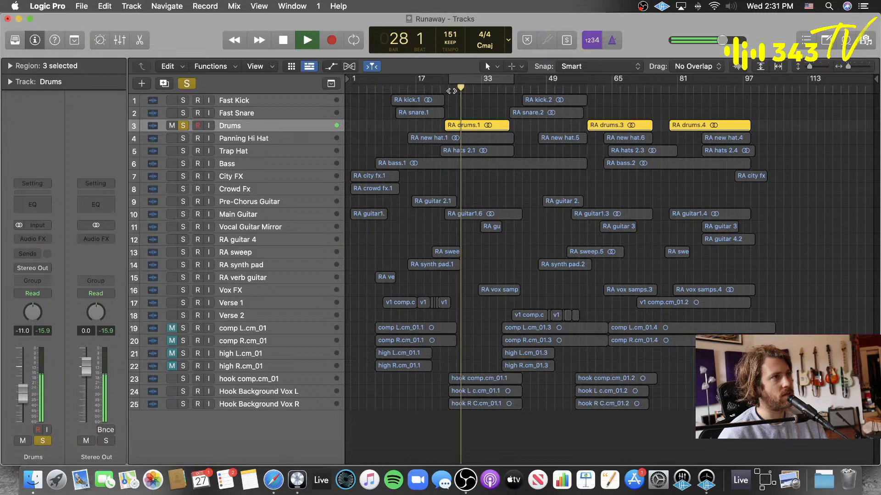
pyautogui.click(183, 125)
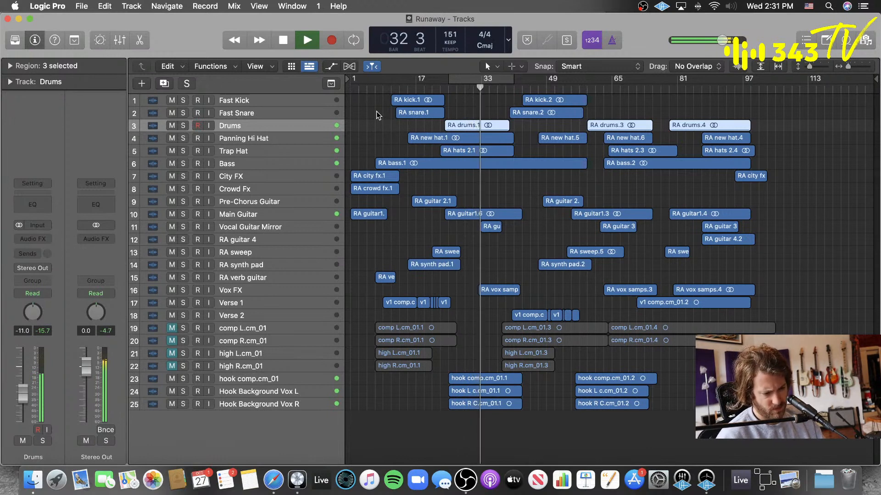
pyautogui.press('space')
pyautogui.click(376, 131)
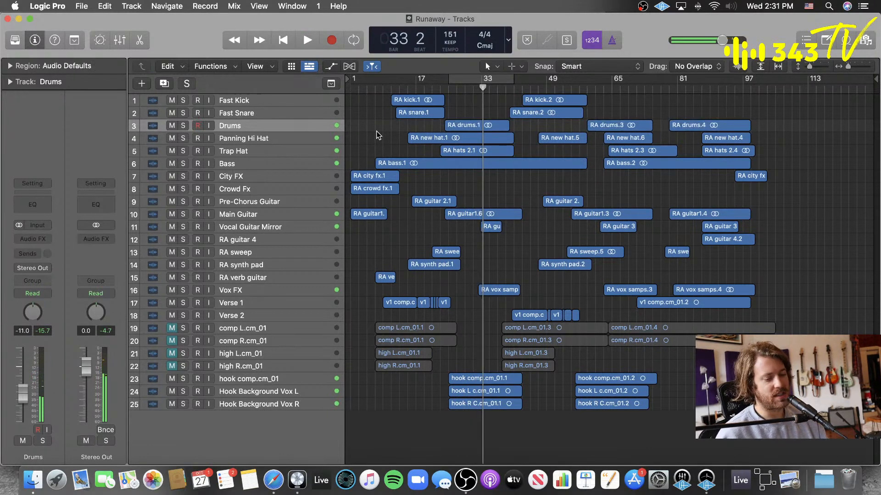
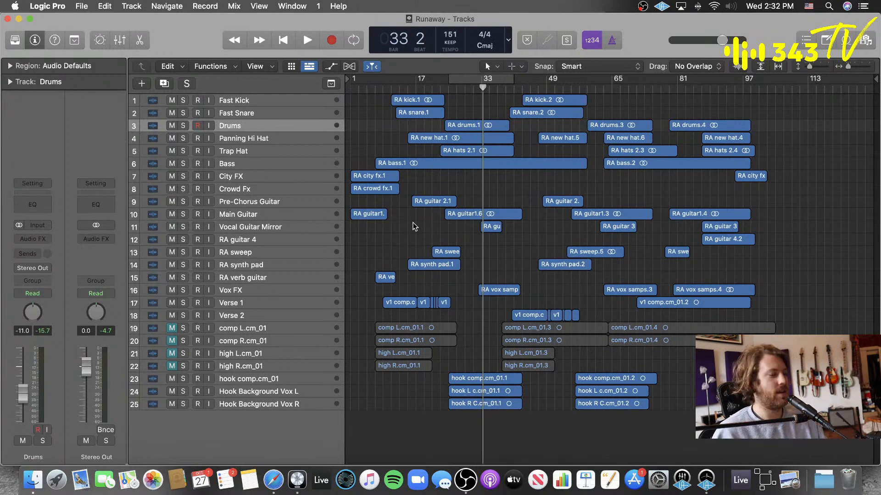
# - Play the full mix and check Trap Hat's contribution by muting and unmuting it, replaying from about bar 26
pyautogui.press('space')
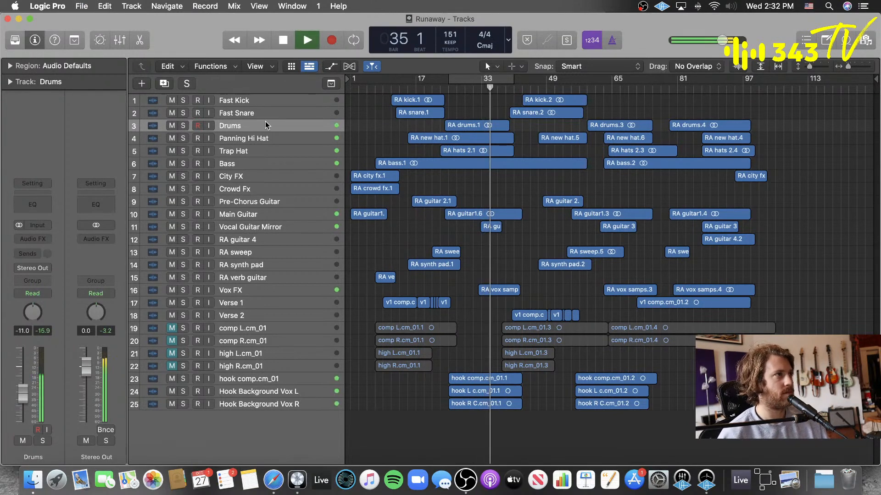
pyautogui.click(205, 149)
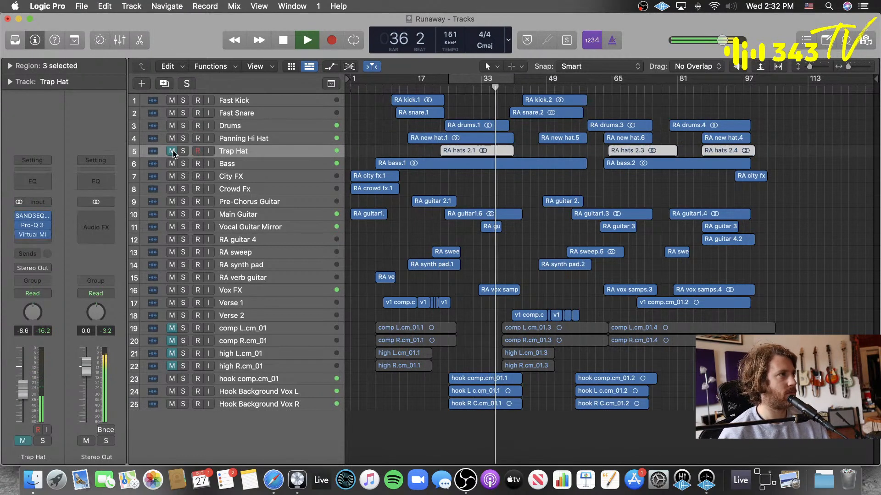
pyautogui.click(452, 89)
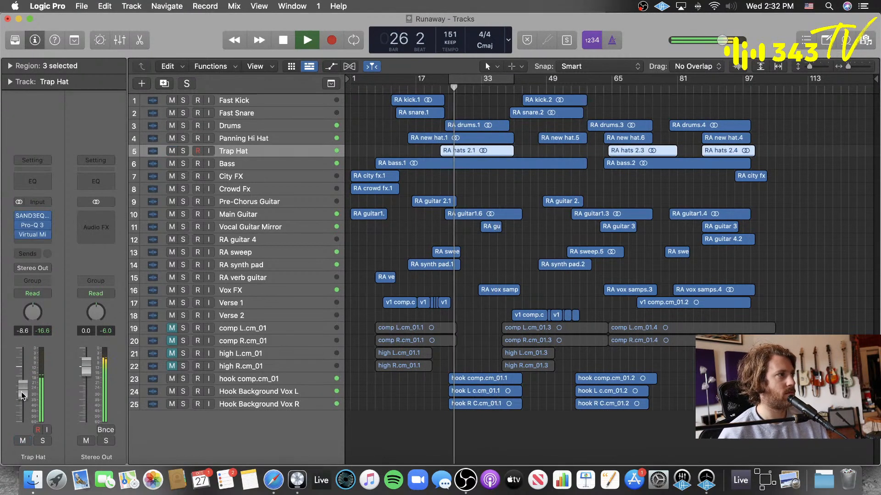
# - In Trap Hat's Pro-Q 3, lower the 6.2 kHz dynamic band's gain to about -4 dB and add an 11353 Hz cut of -16.86 dB, Q 40
pyautogui.click(33, 225)
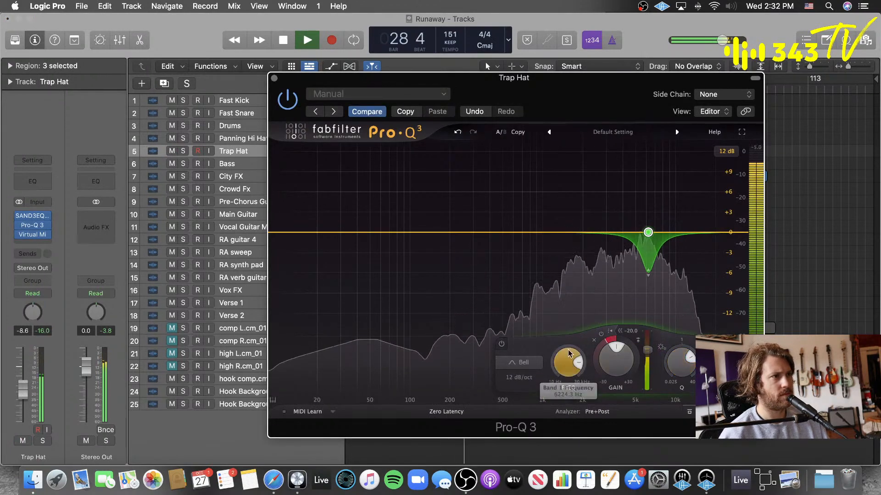
pyautogui.moveTo(618, 360); pyautogui.dragTo(597, 426)
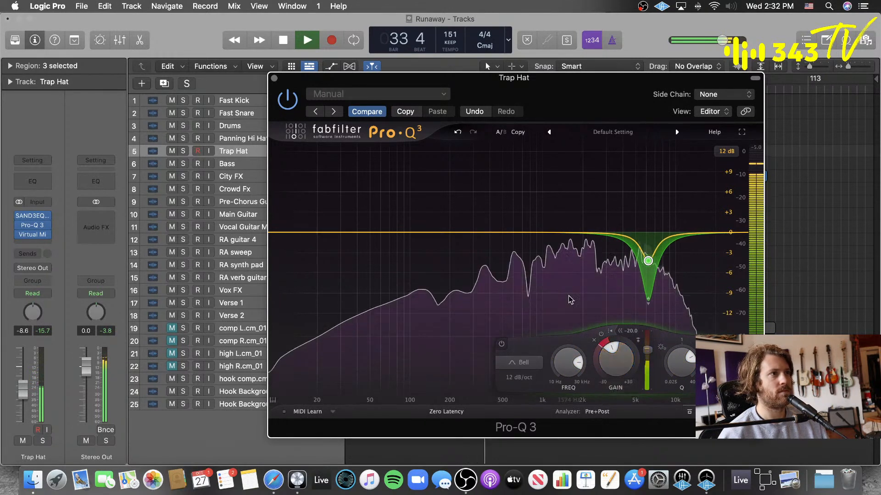
pyautogui.click(466, 233)
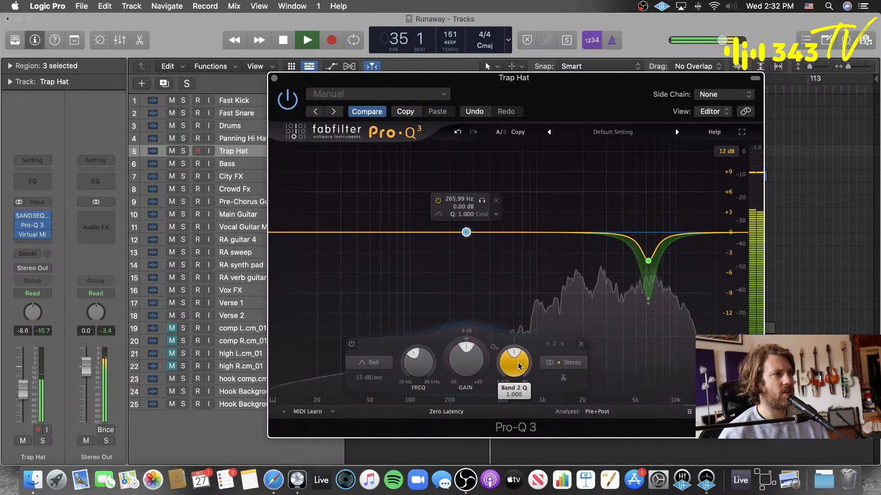
pyautogui.moveTo(516, 364); pyautogui.dragTo(684, 130)
pyautogui.moveTo(616, 359); pyautogui.dragTo(608, 461)
pyautogui.moveTo(535, 78); pyautogui.dragTo(499, 28)
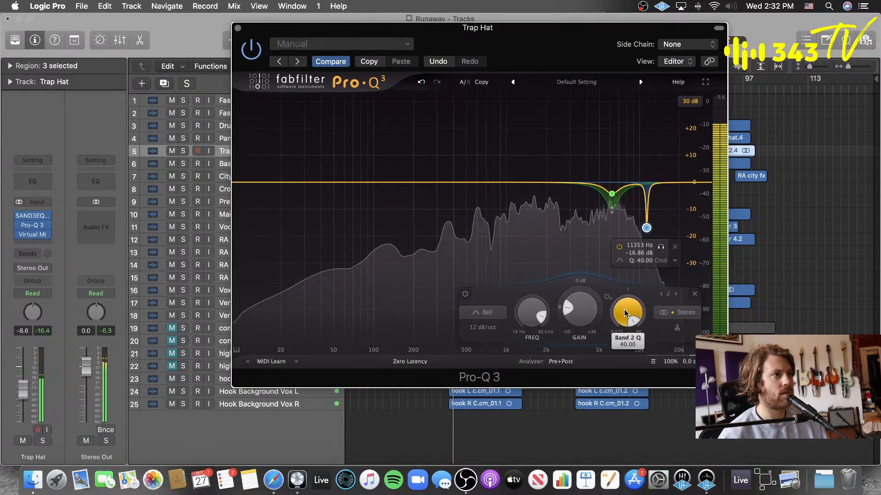
pyautogui.moveTo(625, 321); pyautogui.dragTo(625, 310)
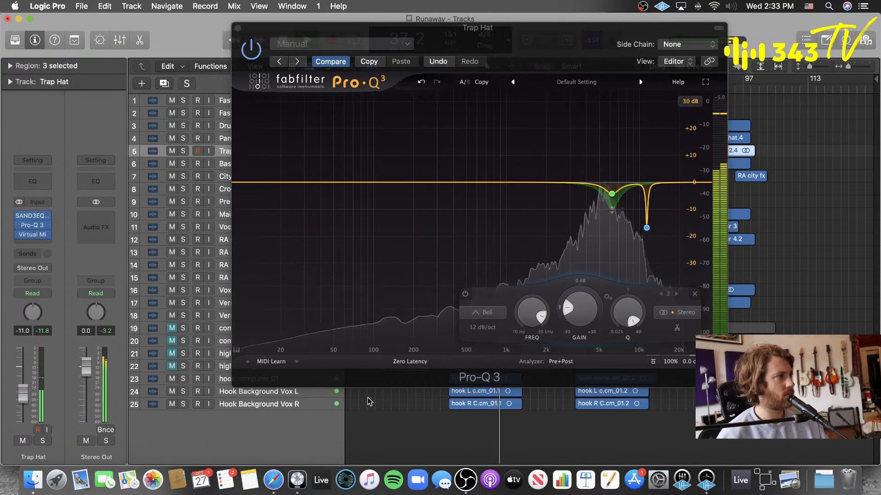
# - Lower Trap Hat's volume to -11.0 dB and close its Pro-Q 3 window, checking the track soloed from about bar 26
pyautogui.click(237, 29)
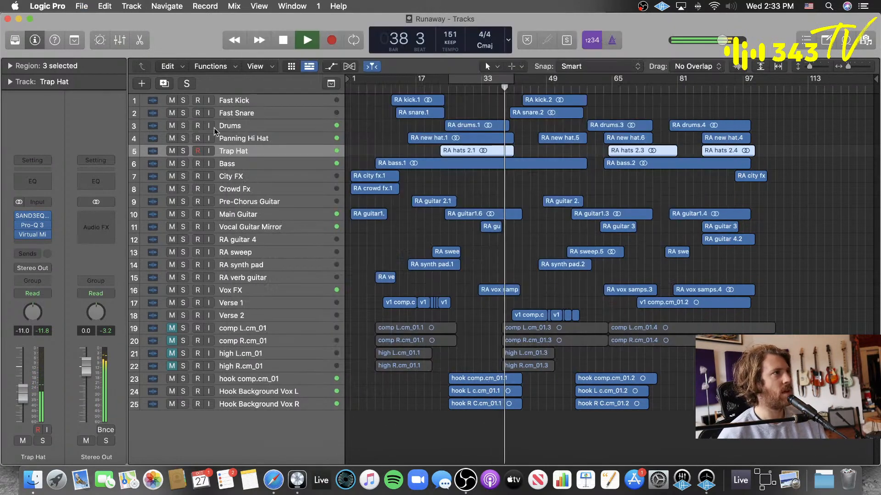
pyautogui.click(183, 151)
pyautogui.click(454, 82)
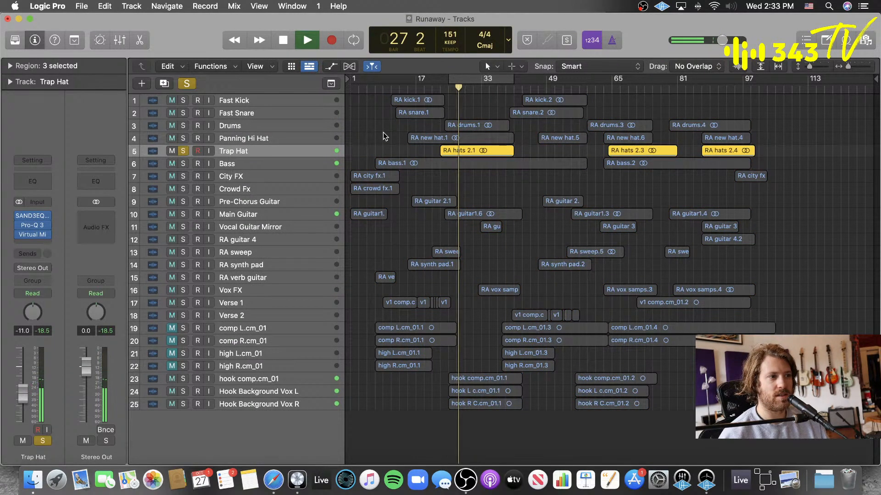
pyautogui.press('space')
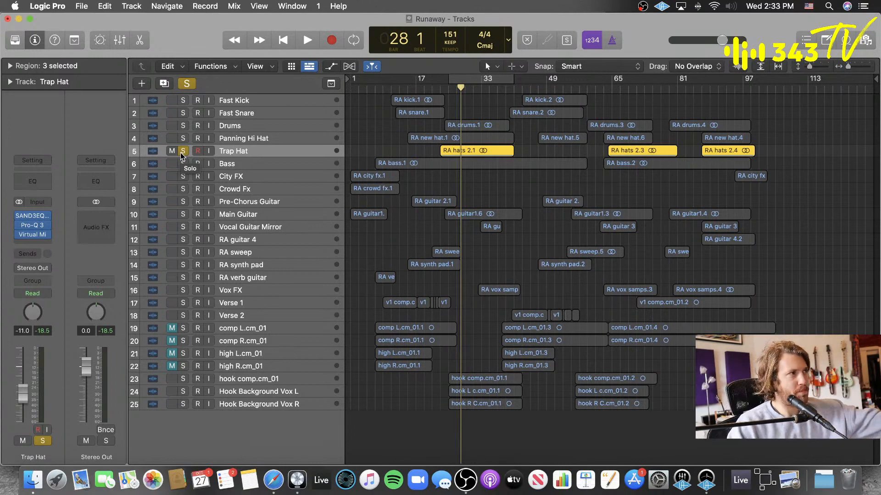
pyautogui.click(180, 152)
# - Select Bass and compare it soloed and within the full mix from about bar 28
pyautogui.click(229, 164)
pyautogui.click(385, 146)
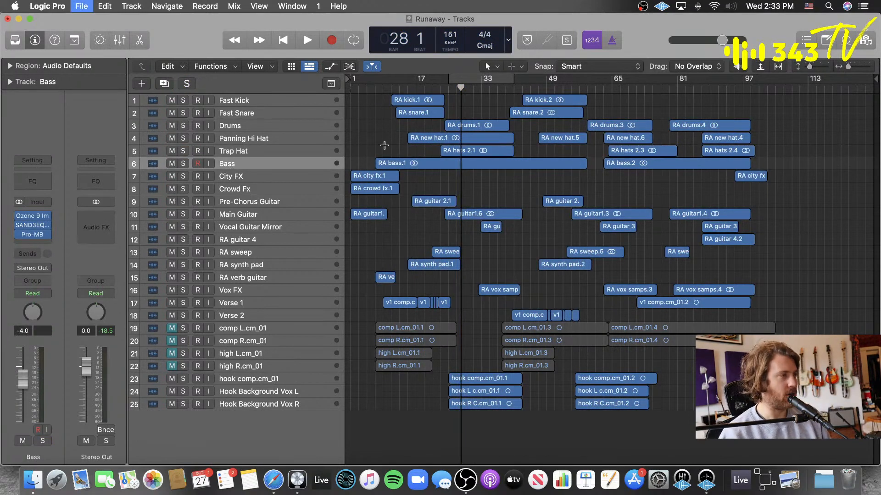
pyautogui.press('space')
pyautogui.click(183, 164)
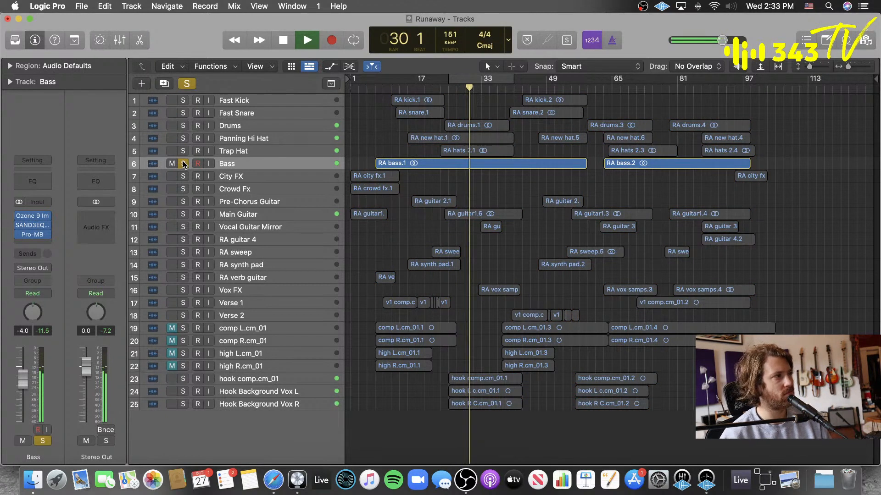
pyautogui.click(183, 163)
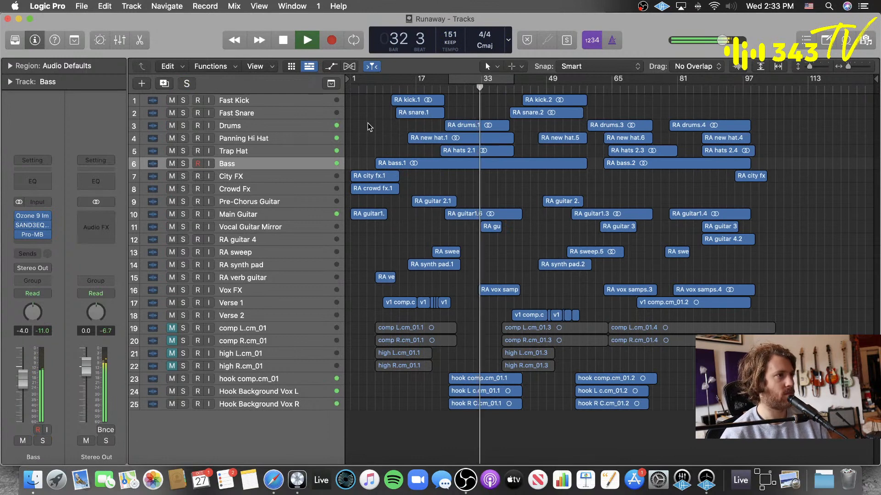
# - Listen to the full mix from bar 16 with Fast Kick selected, and return the playhead to bar 10
pyautogui.click(267, 126)
pyautogui.click(412, 87)
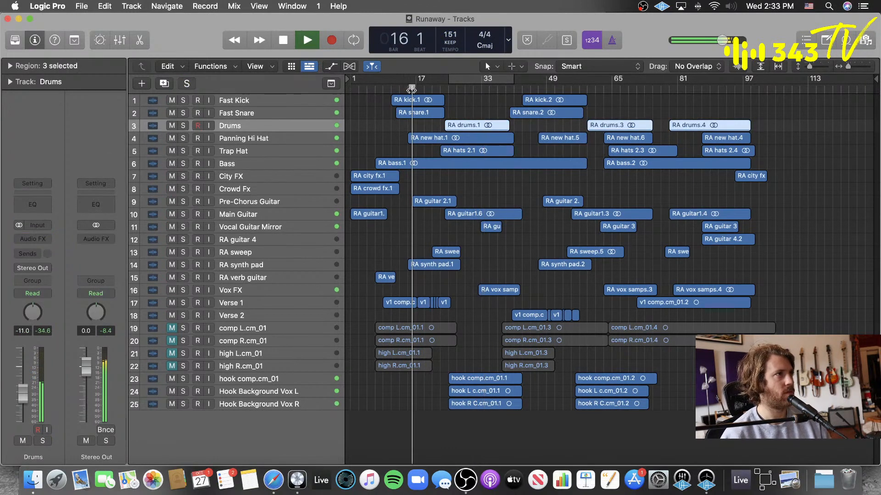
pyautogui.click(276, 101)
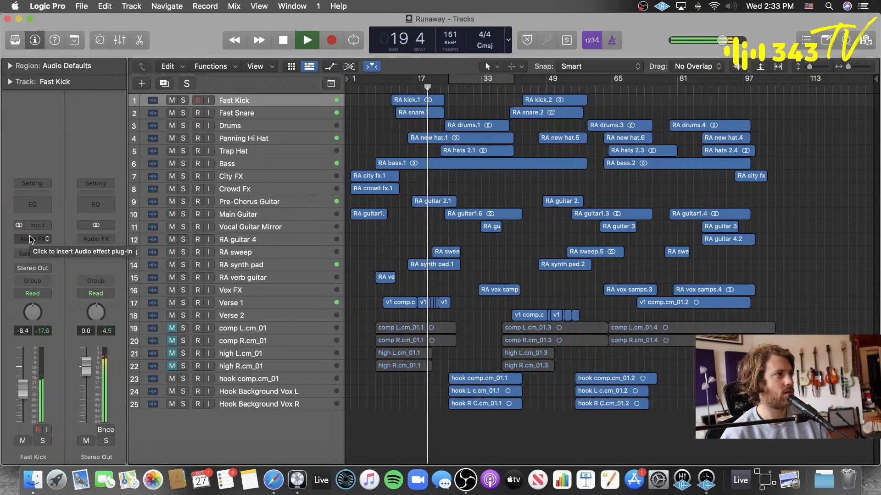
pyautogui.click(383, 91)
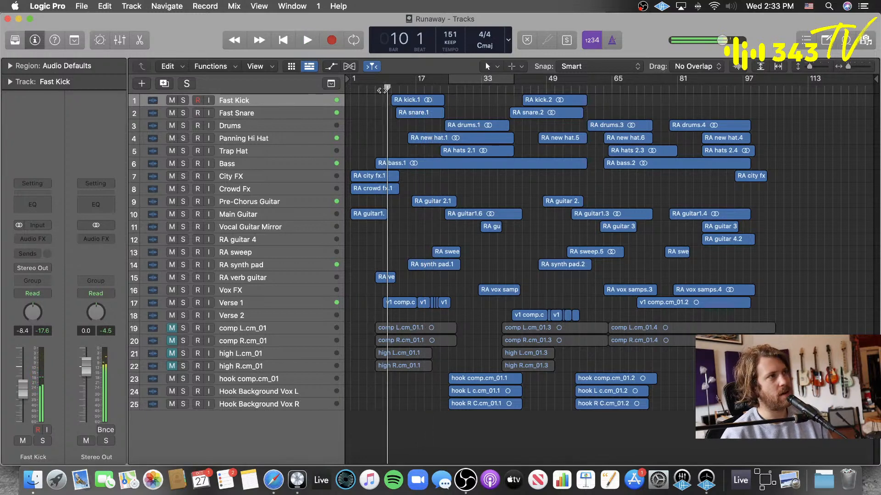
# - Insert a stereo Virtual Mix Rack on Fast Kick, load CS-Lift into its first slot, and start playback
pyautogui.click(34, 239)
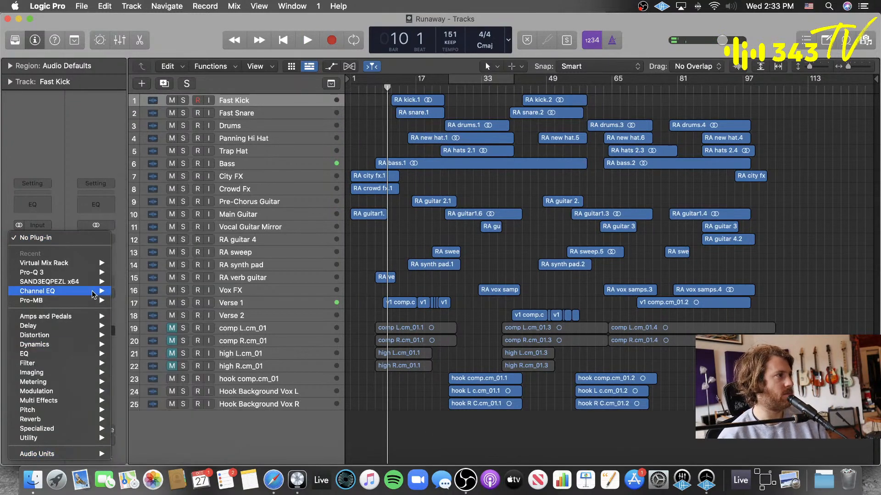
pyautogui.moveTo(88, 266)
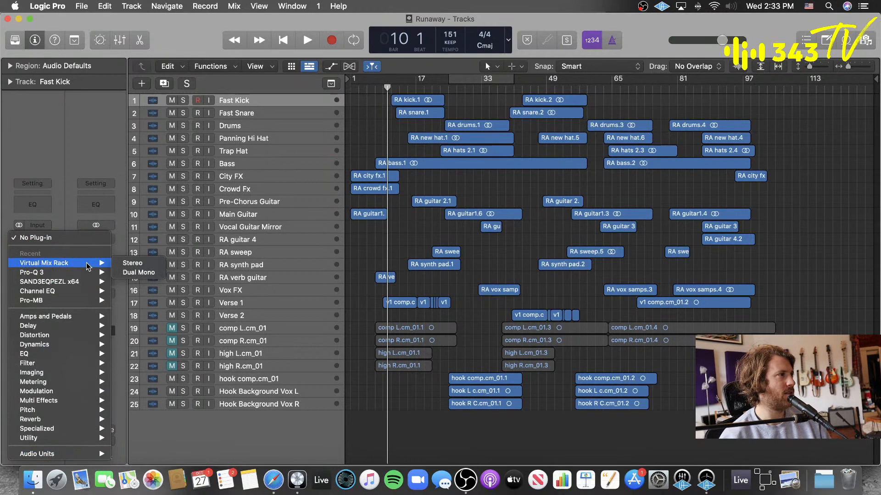
pyautogui.click(133, 263)
pyautogui.moveTo(340, 404); pyautogui.dragTo(447, 275)
pyautogui.moveTo(531, 37); pyautogui.dragTo(587, 42)
pyautogui.press('space')
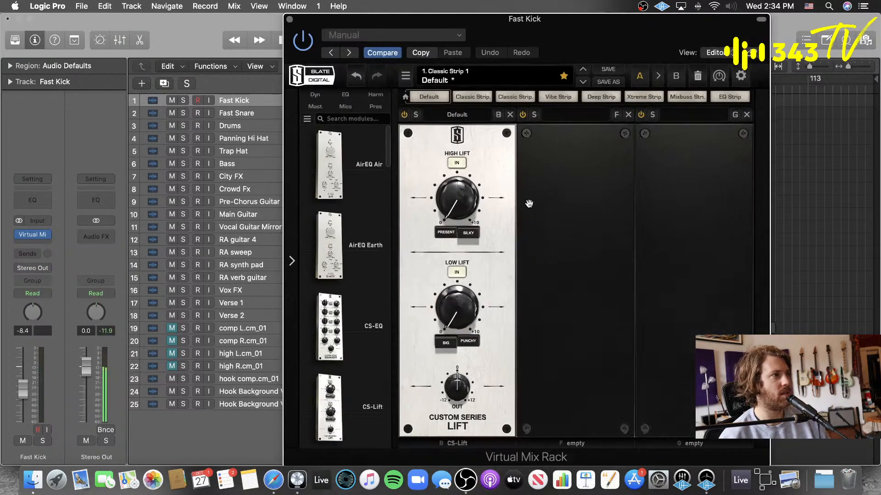
# - Try CS-Lift's Low Lift in Punchy mode at 1.08, raise it to about 2, and switch it to Big
pyautogui.click(439, 338)
pyautogui.moveTo(452, 321)
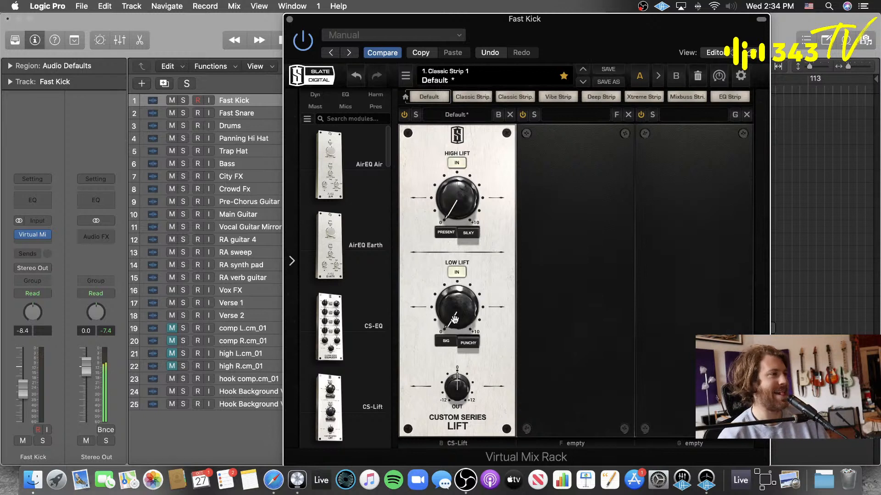
pyautogui.moveTo(455, 319); pyautogui.dragTo(457, 307)
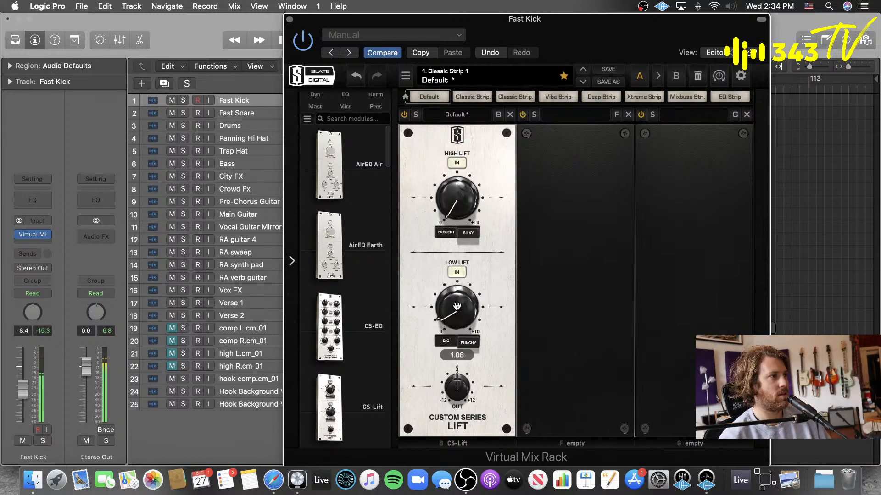
pyautogui.moveTo(458, 301)
pyautogui.mouseDown()
pyautogui.moveTo(467, 250)
pyautogui.moveTo(445, 292)
pyautogui.mouseUp()
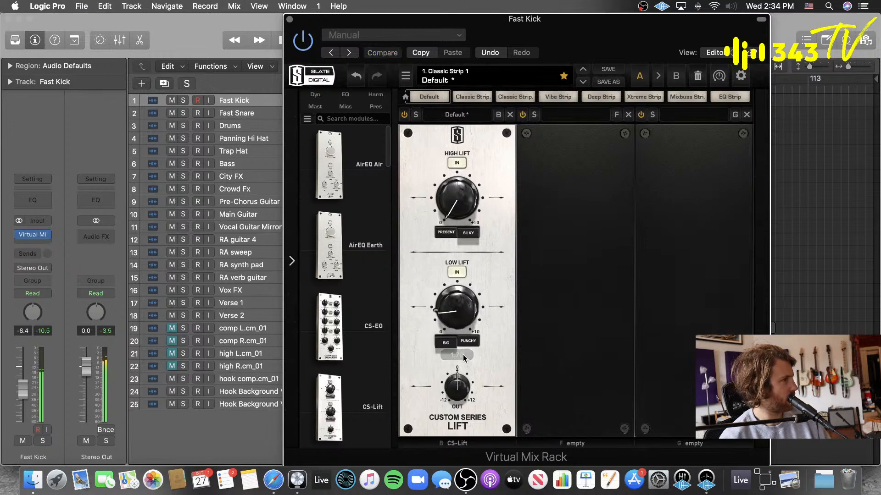
# - Replay the verse in the full mix and compare CS-Lift's Punchy and Big low-lift modes on Fast Kick
pyautogui.moveTo(535, 35); pyautogui.dragTo(673, 35)
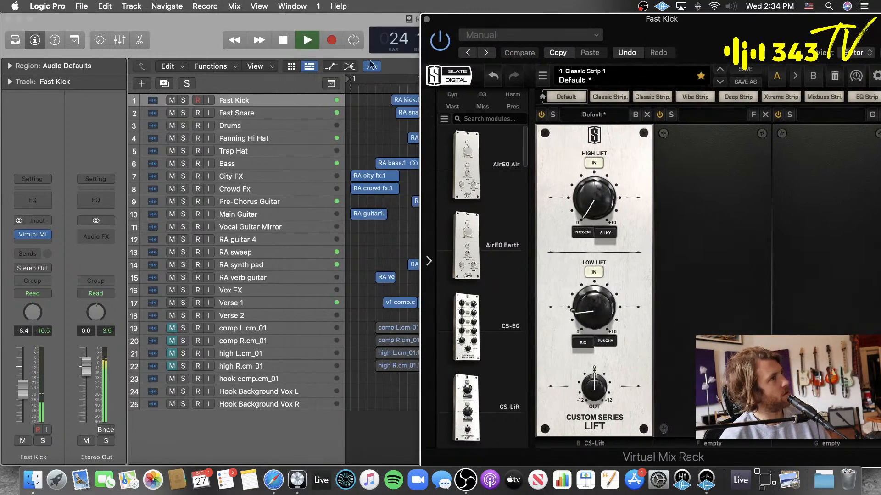
pyautogui.moveTo(724, 25); pyautogui.dragTo(632, 4)
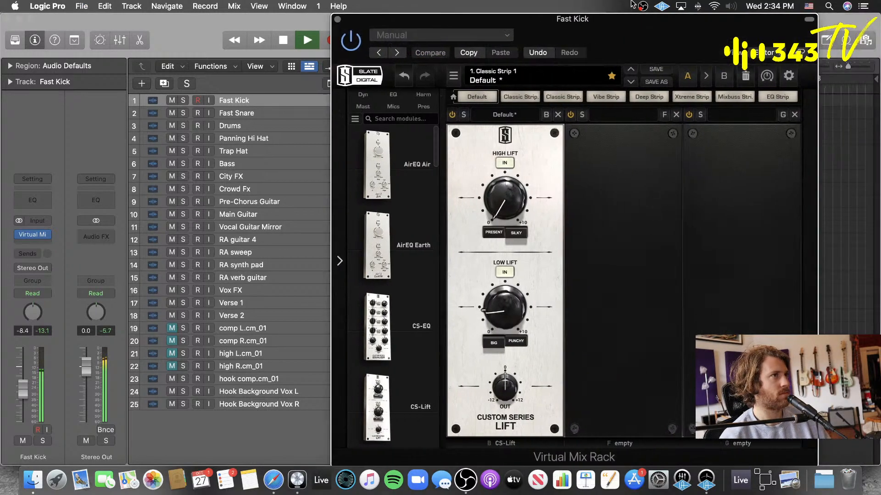
pyautogui.click(504, 340)
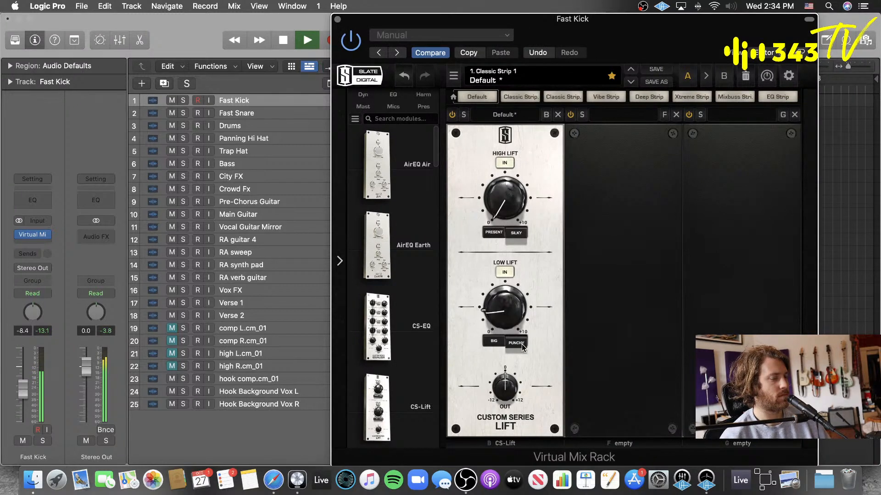
pyautogui.click(522, 344)
pyautogui.click(514, 346)
# - Solo Fast Kick, compare the Punchy and Big low-lift modes in isolation, and unsolo the track
pyautogui.moveTo(564, 19); pyautogui.dragTo(693, 19)
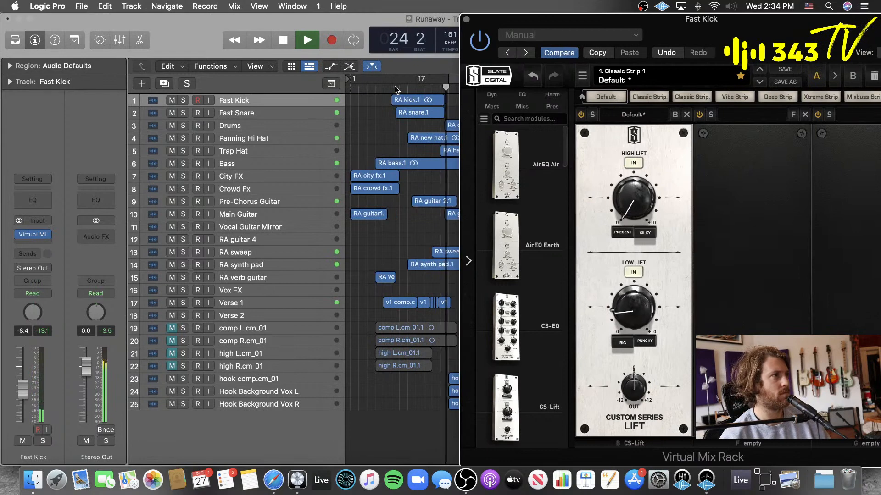
pyautogui.click(184, 100)
pyautogui.moveTo(754, 39); pyautogui.dragTo(503, 39)
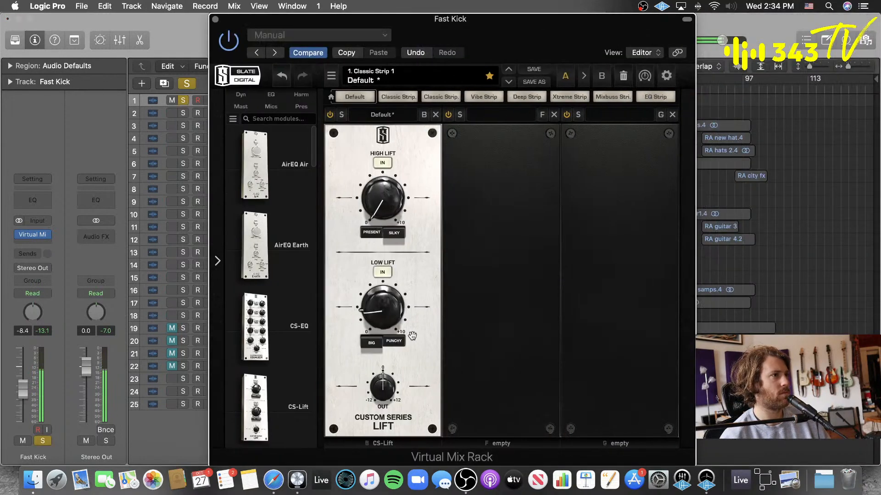
pyautogui.click(372, 342)
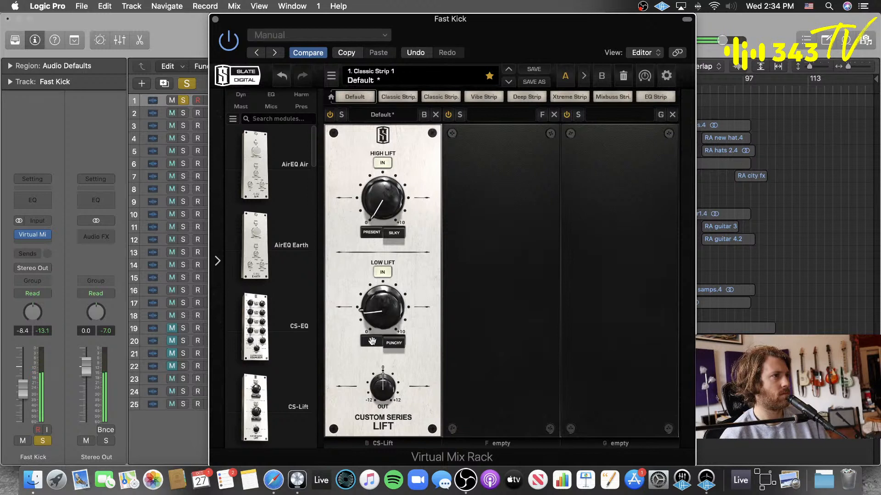
pyautogui.click(371, 343)
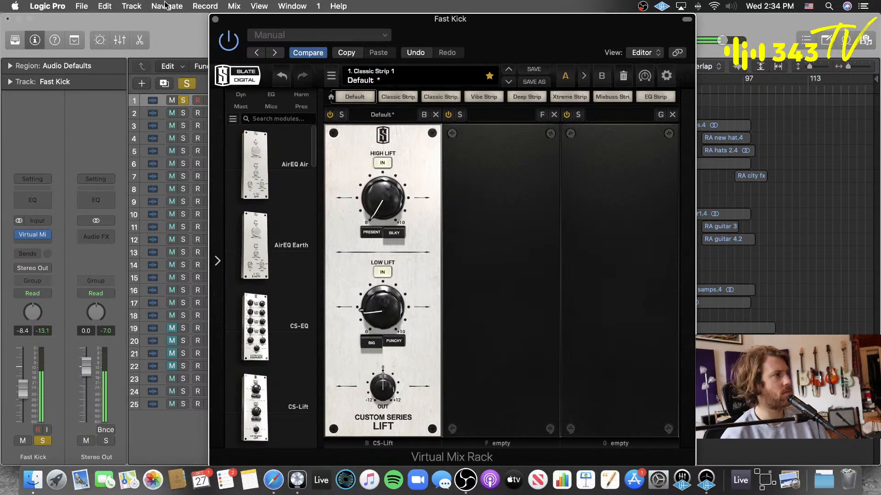
pyautogui.click(186, 83)
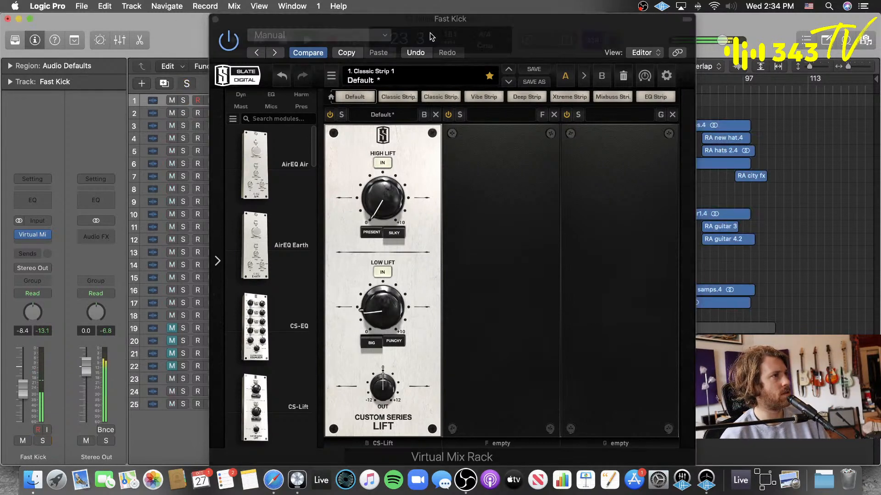
# - Replay the verse in the full mix with Low Lift set to Punchy, and bypass CS-Lift to compare
pyautogui.moveTo(432, 37); pyautogui.dragTo(459, 41)
pyautogui.click(404, 88)
pyautogui.click(348, 341)
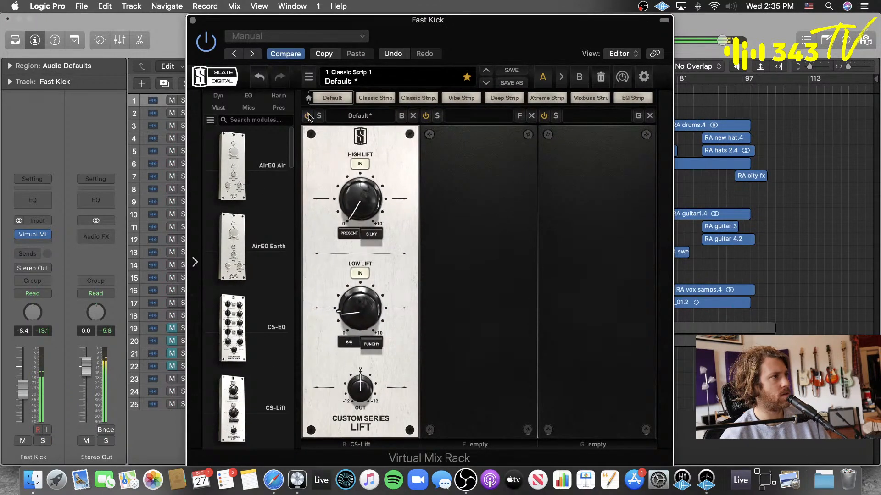
# - Remove Virtual Mix Rack from Fast Kick, stop playback, and clear the region selection
pyautogui.click(46, 236)
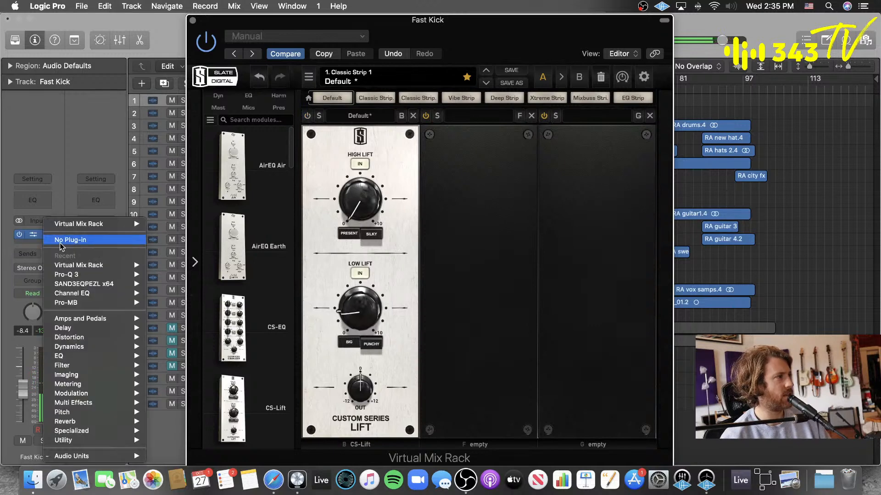
pyautogui.click(56, 236)
pyautogui.click(494, 165)
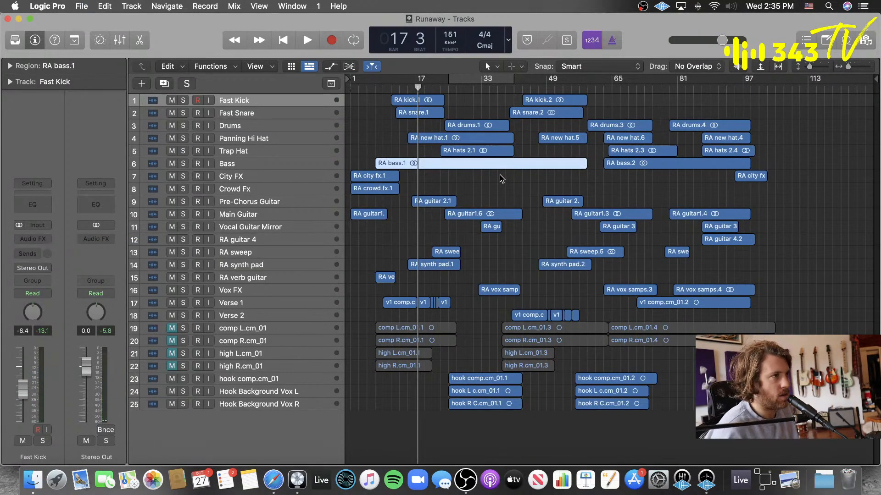
pyautogui.click(499, 175)
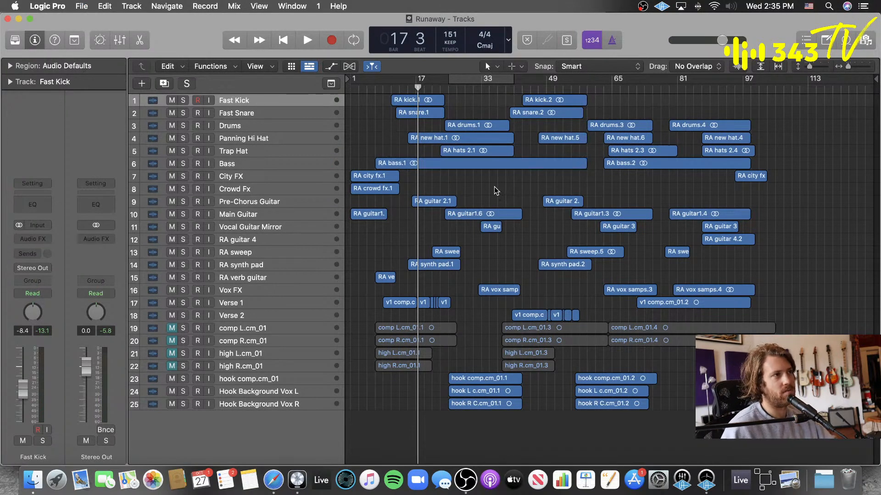
pyautogui.click(51, 248)
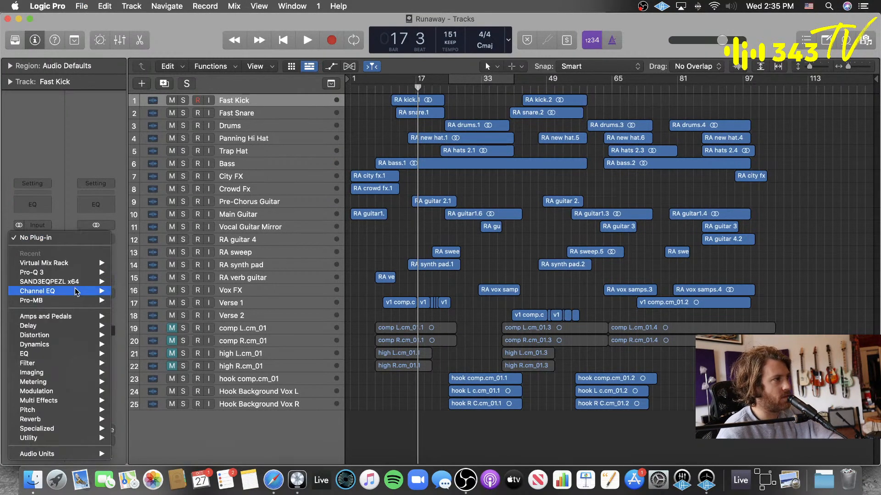
pyautogui.moveTo(83, 285)
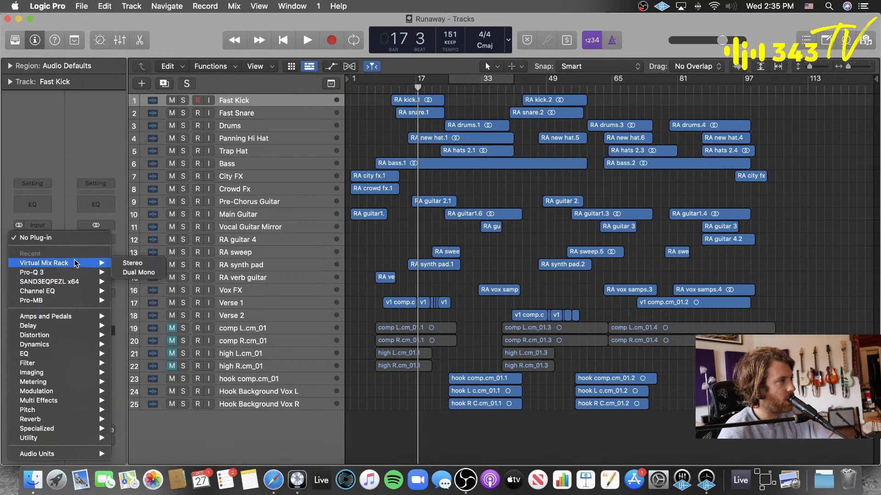
pyautogui.moveTo(78, 454)
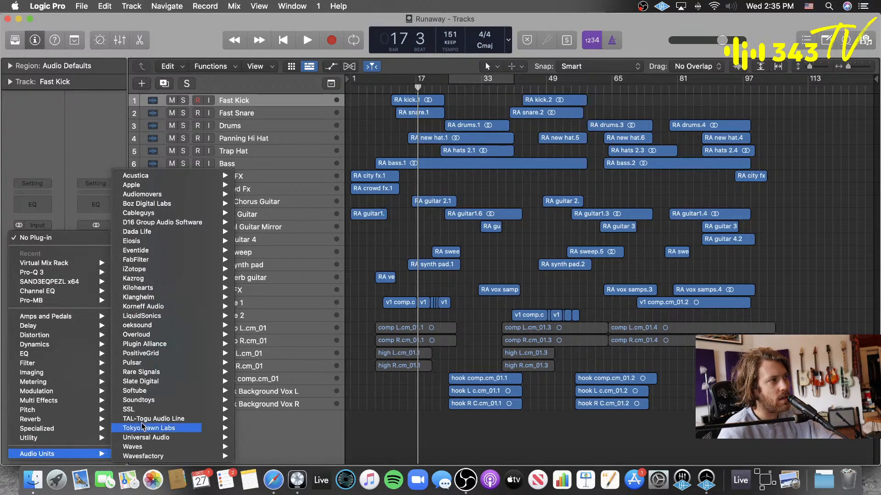
pyautogui.click(399, 230)
# - Save the project and return the playhead to the beginning of the song
pyautogui.press('super+s')
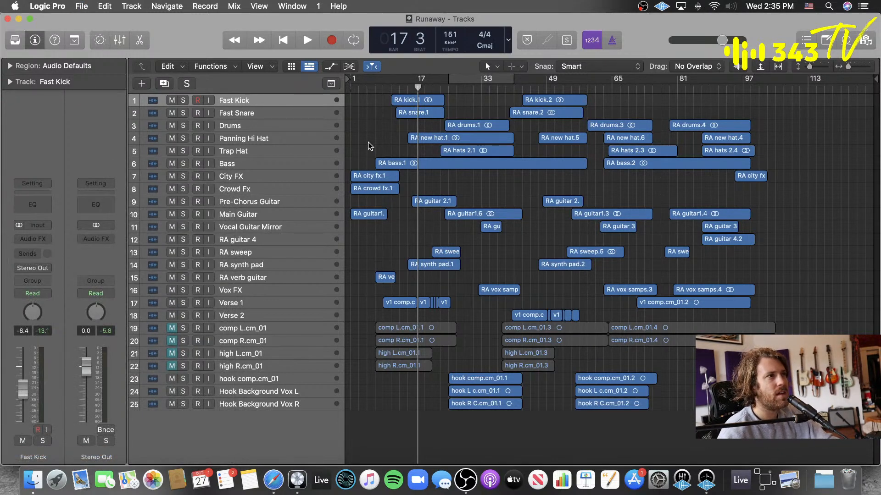
pyautogui.press('Return')
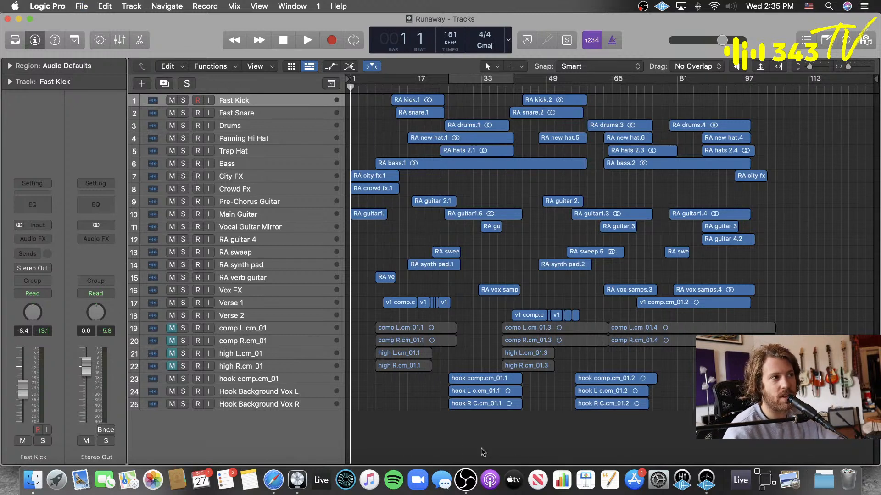
pyautogui.click(472, 491)
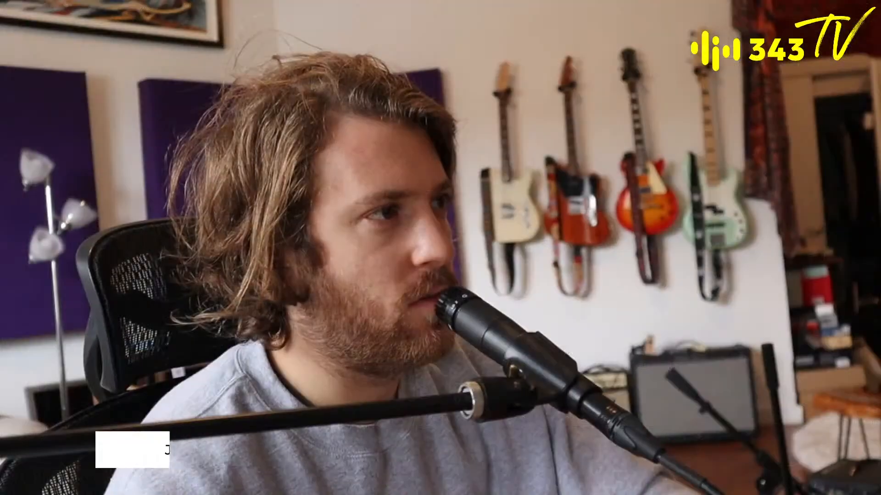